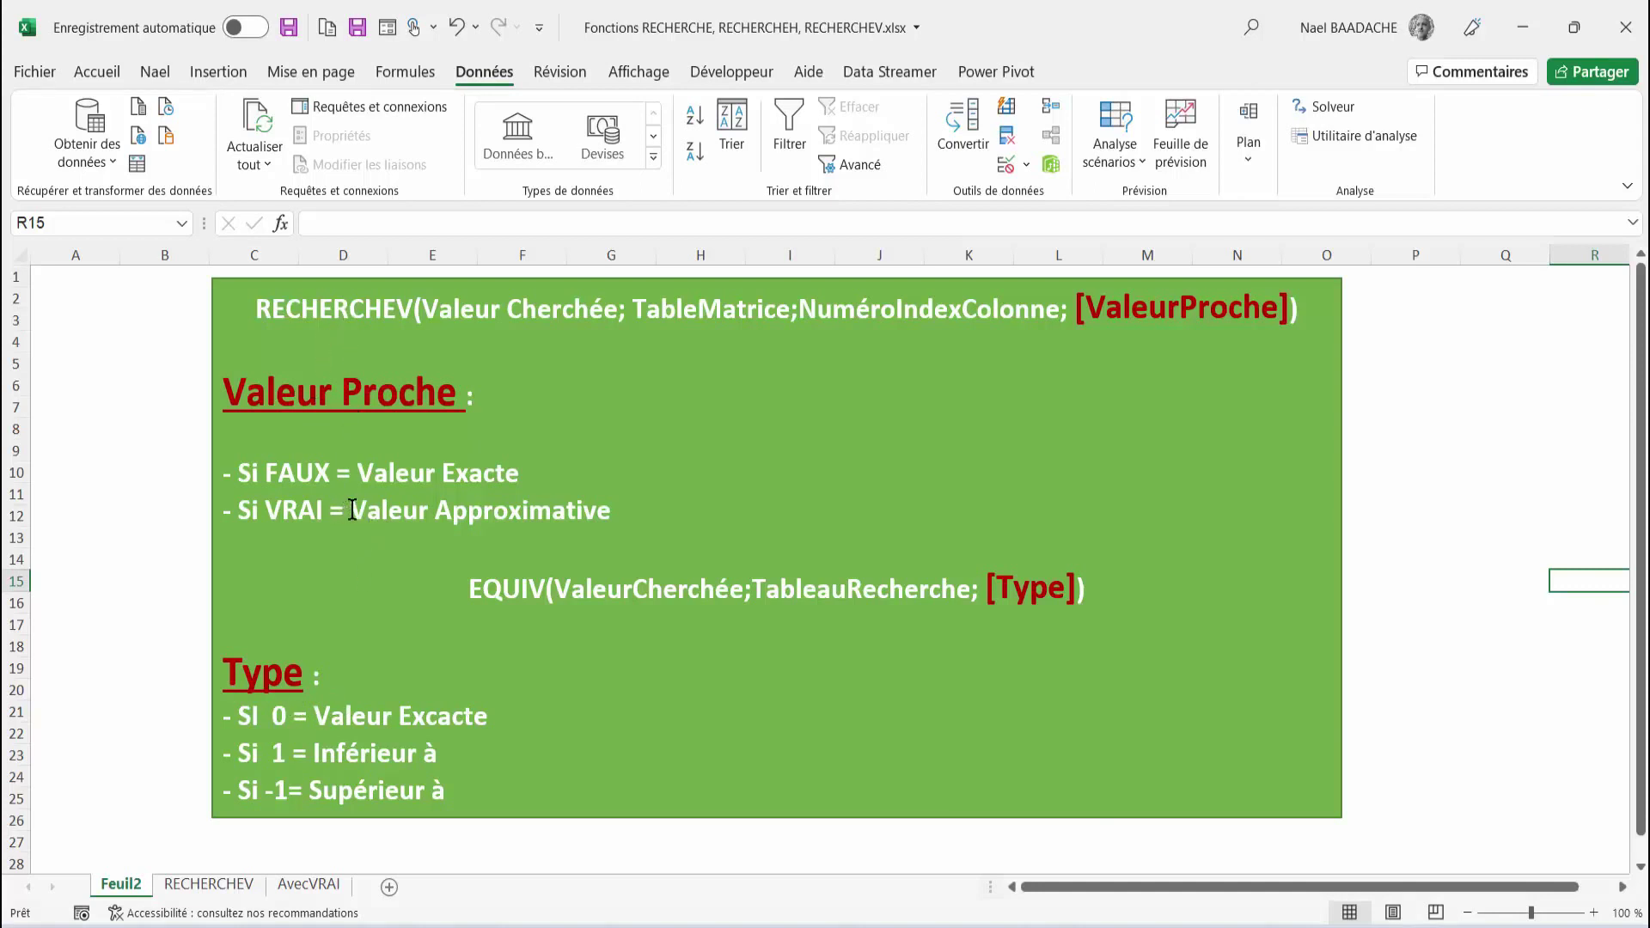
Highlight the notes on Valeur Approximative, the VRAI option, and the Inférieur à / Supérieur à match types.
{"action": "left_click_drag", "start_coordinate": [352, 510], "coordinate": [612, 511]}
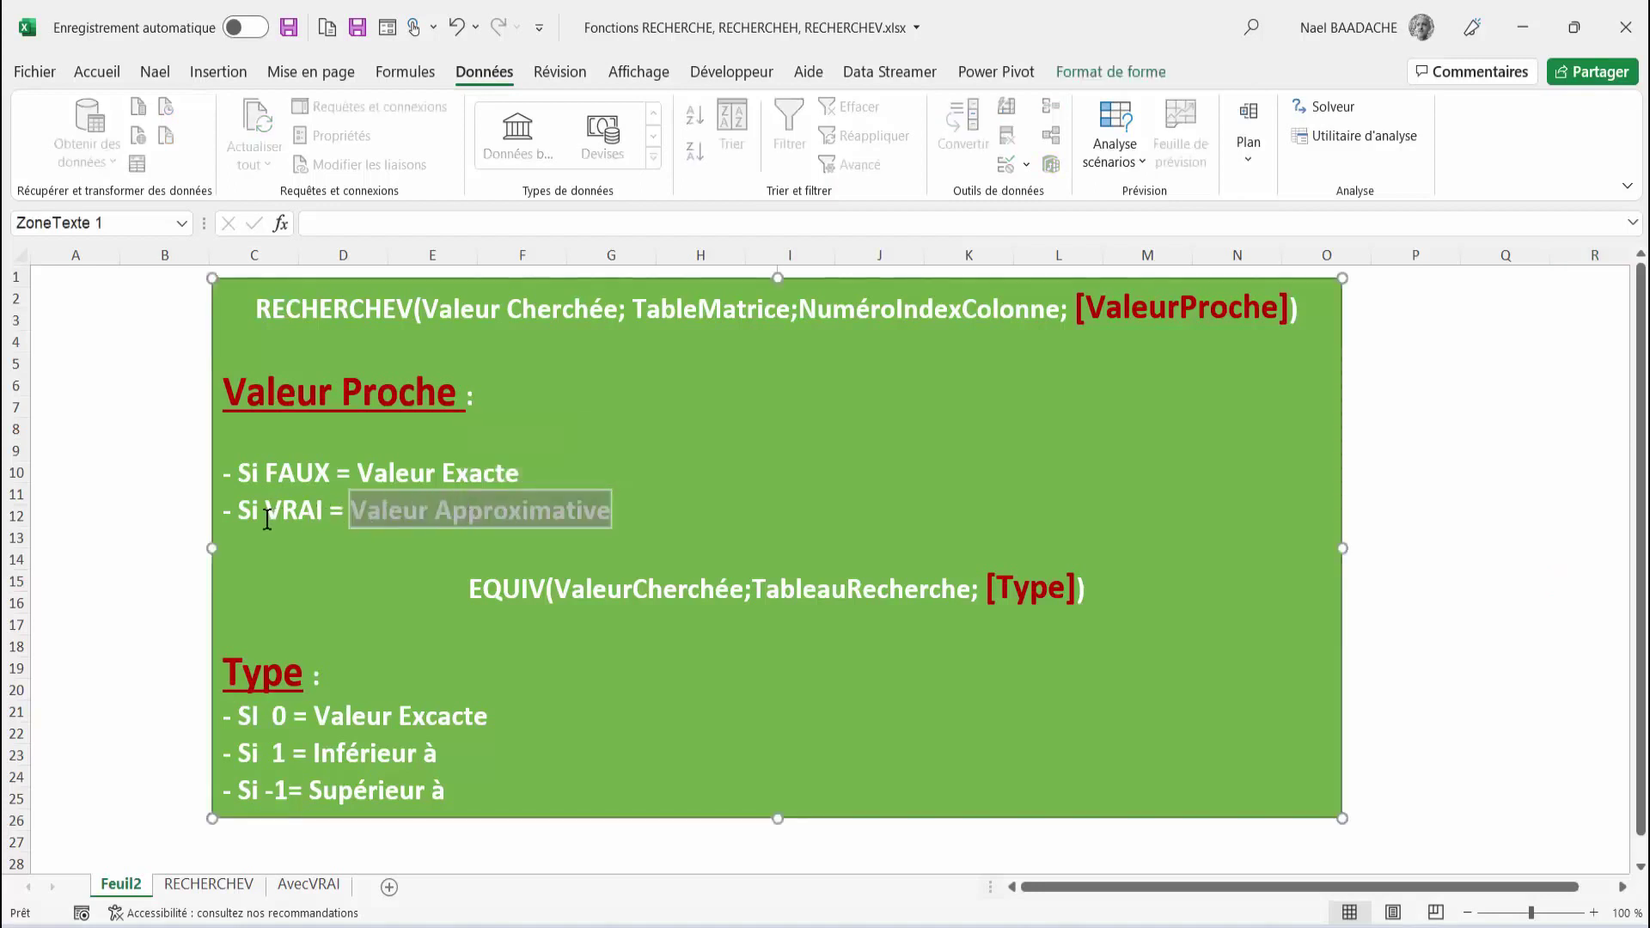
{"action": "left_click_drag", "start_coordinate": [267, 503], "coordinate": [317, 510]}
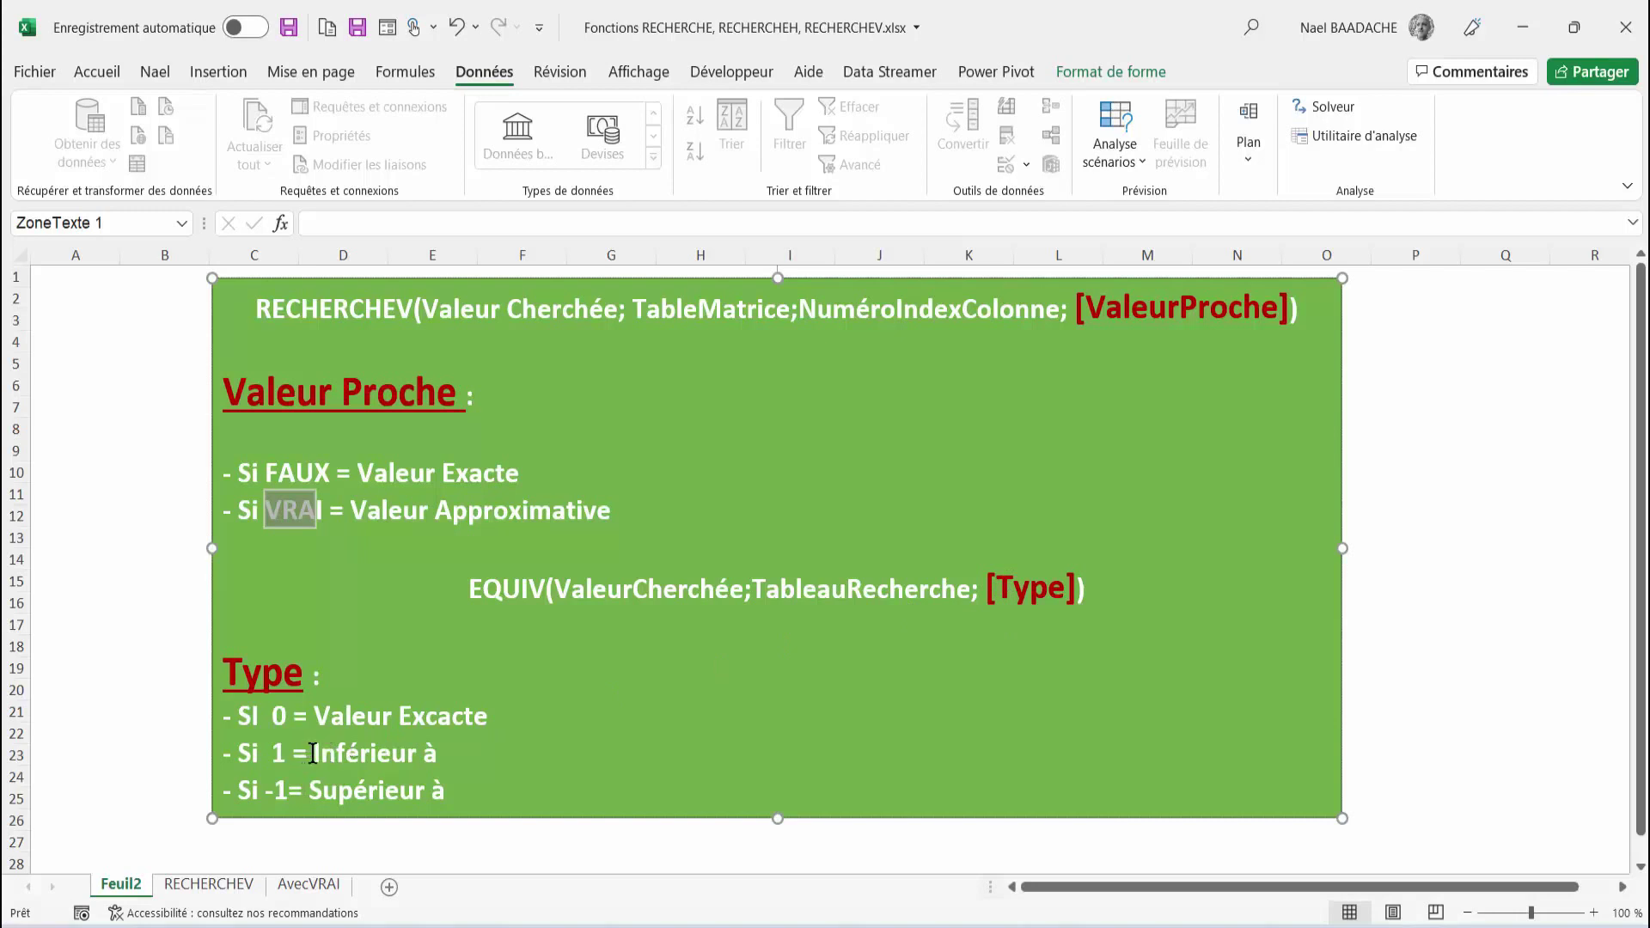
{"action": "left_click_drag", "start_coordinate": [314, 754], "coordinate": [392, 754]}
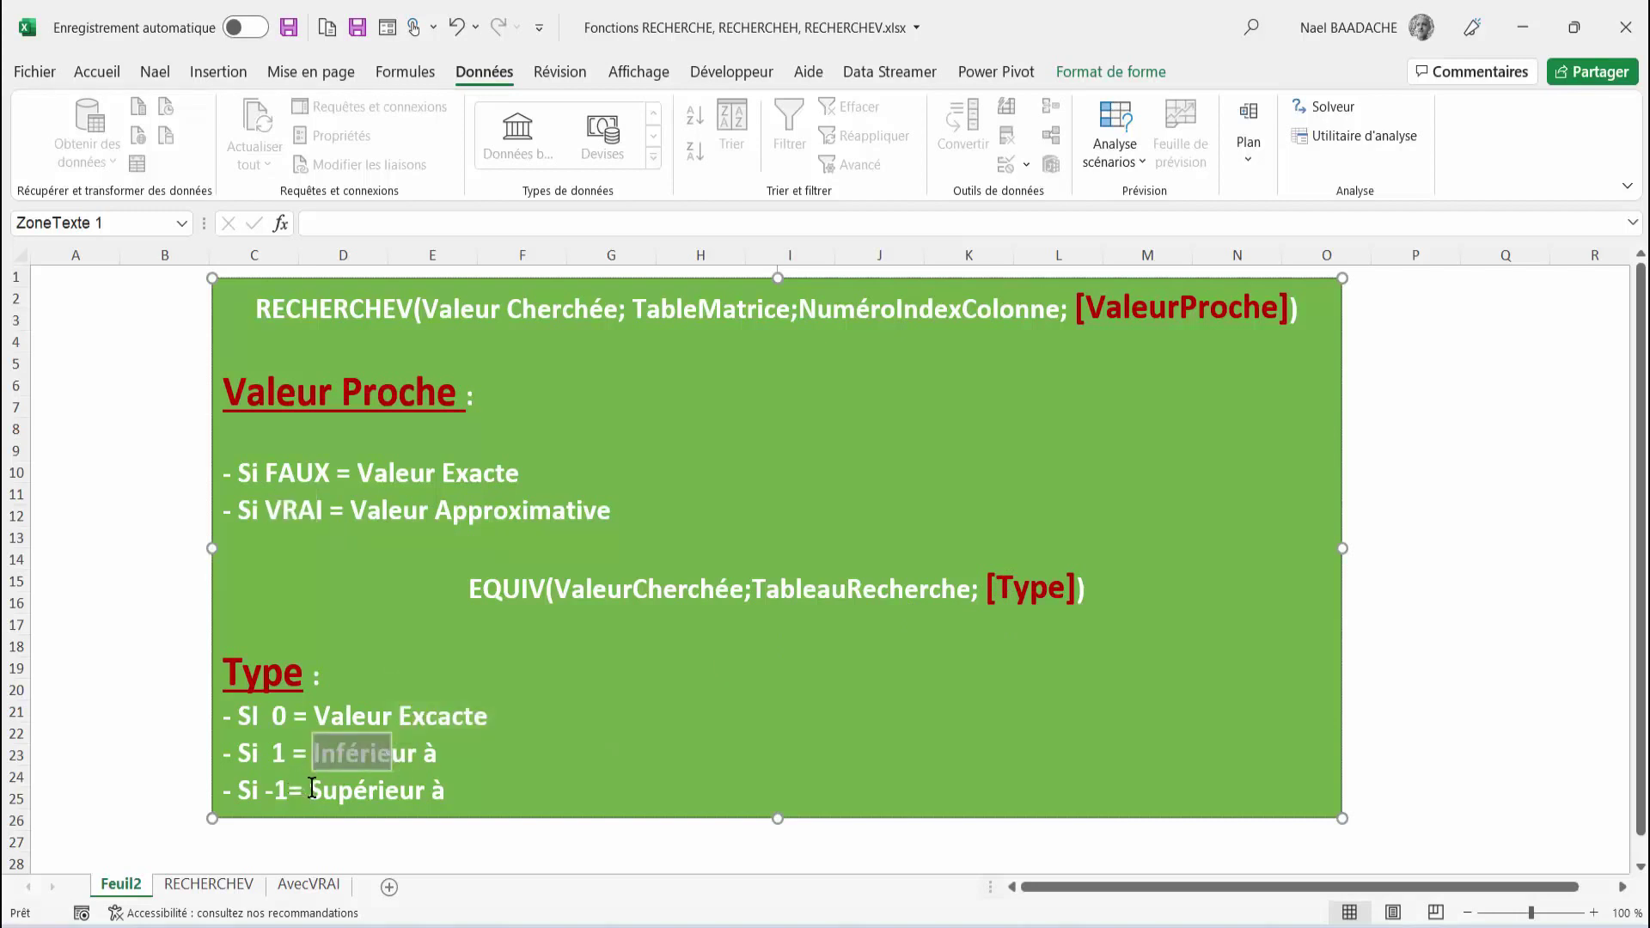
{"action": "left_click_drag", "start_coordinate": [312, 788], "coordinate": [344, 788]}
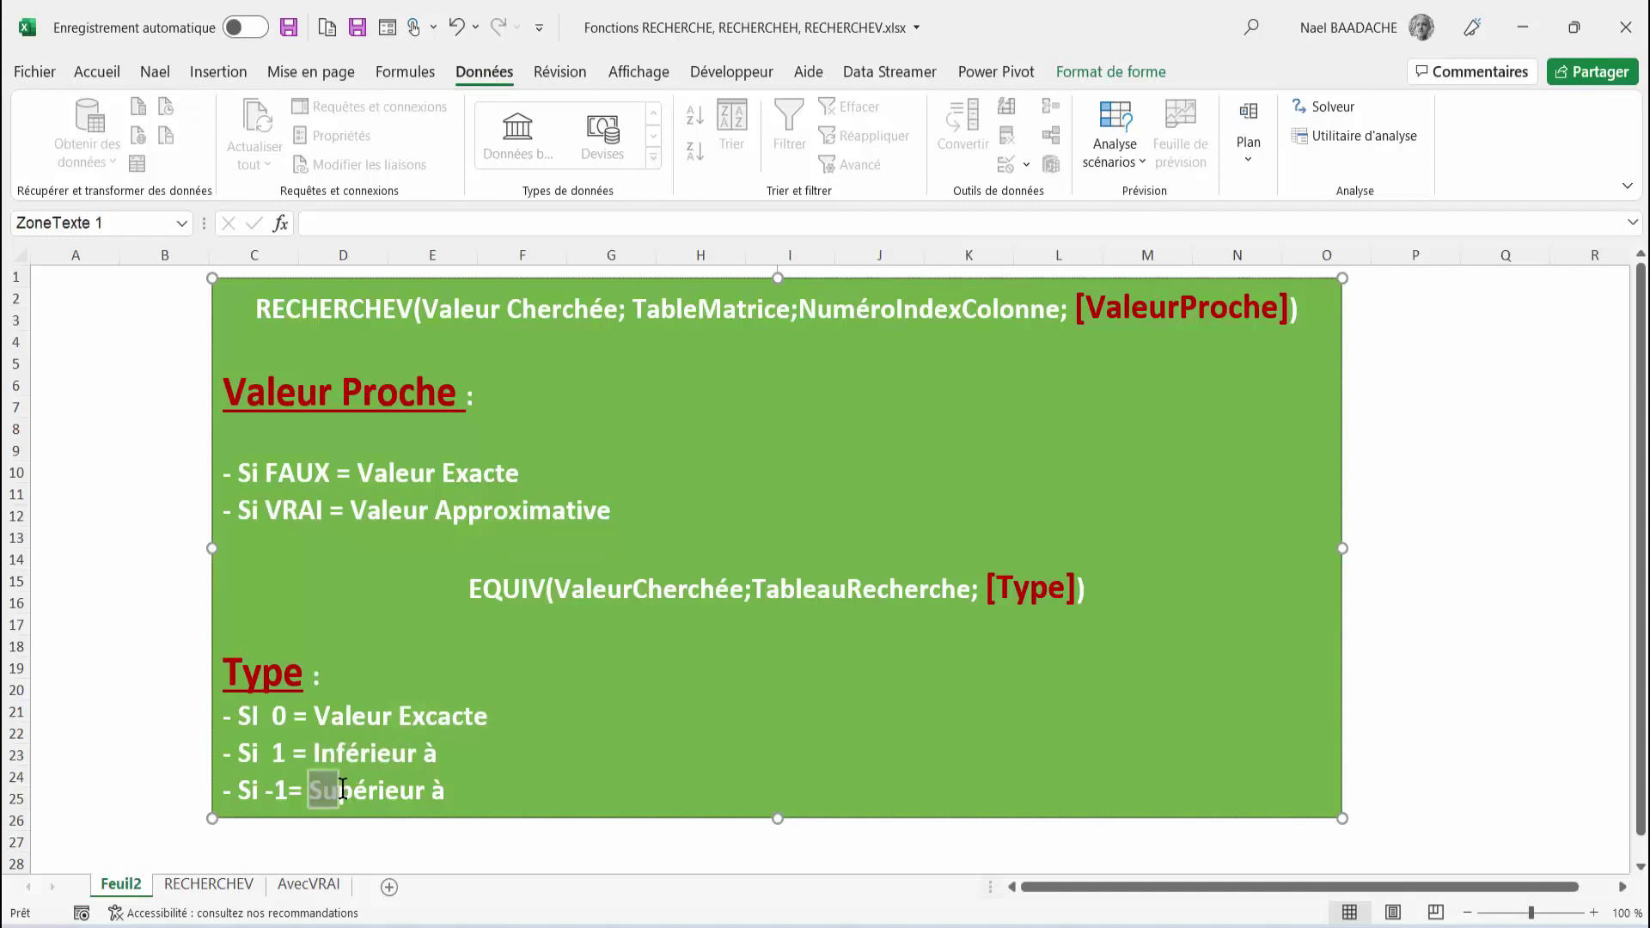
{"action": "left_click", "coordinate": [557, 653]}
Open the RECHERCHEV sheet and review the client rows, the empty Montant net remisé column and the row 13 formula note.
{"action": "left_click", "coordinate": [228, 889]}
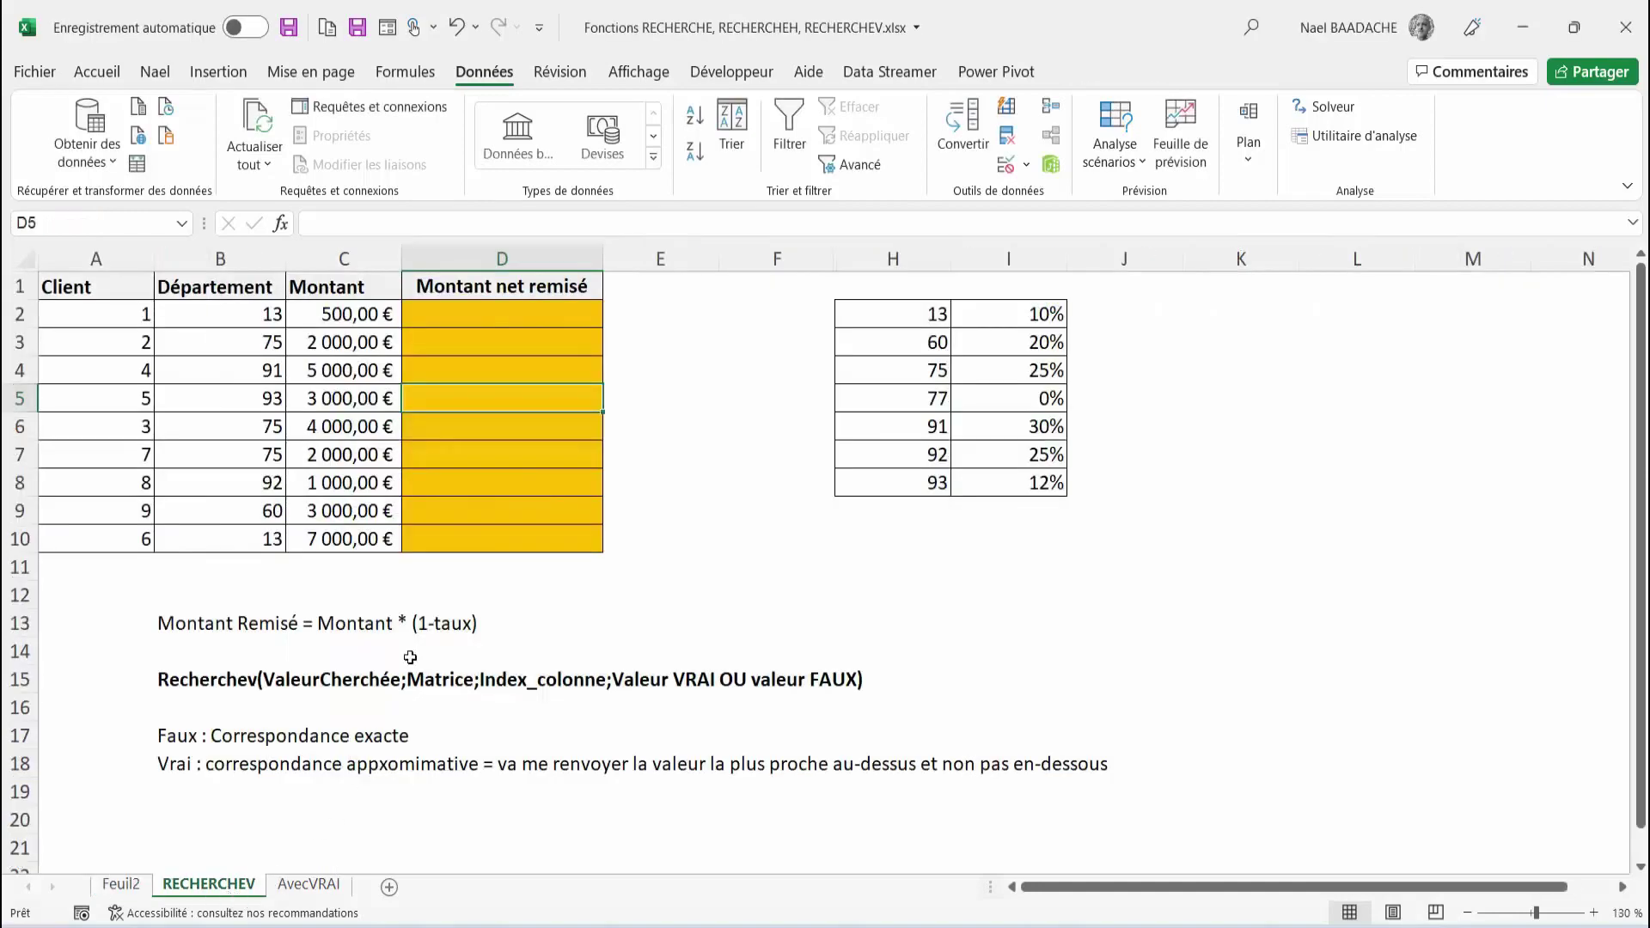
{"action": "left_click", "coordinate": [730, 554]}
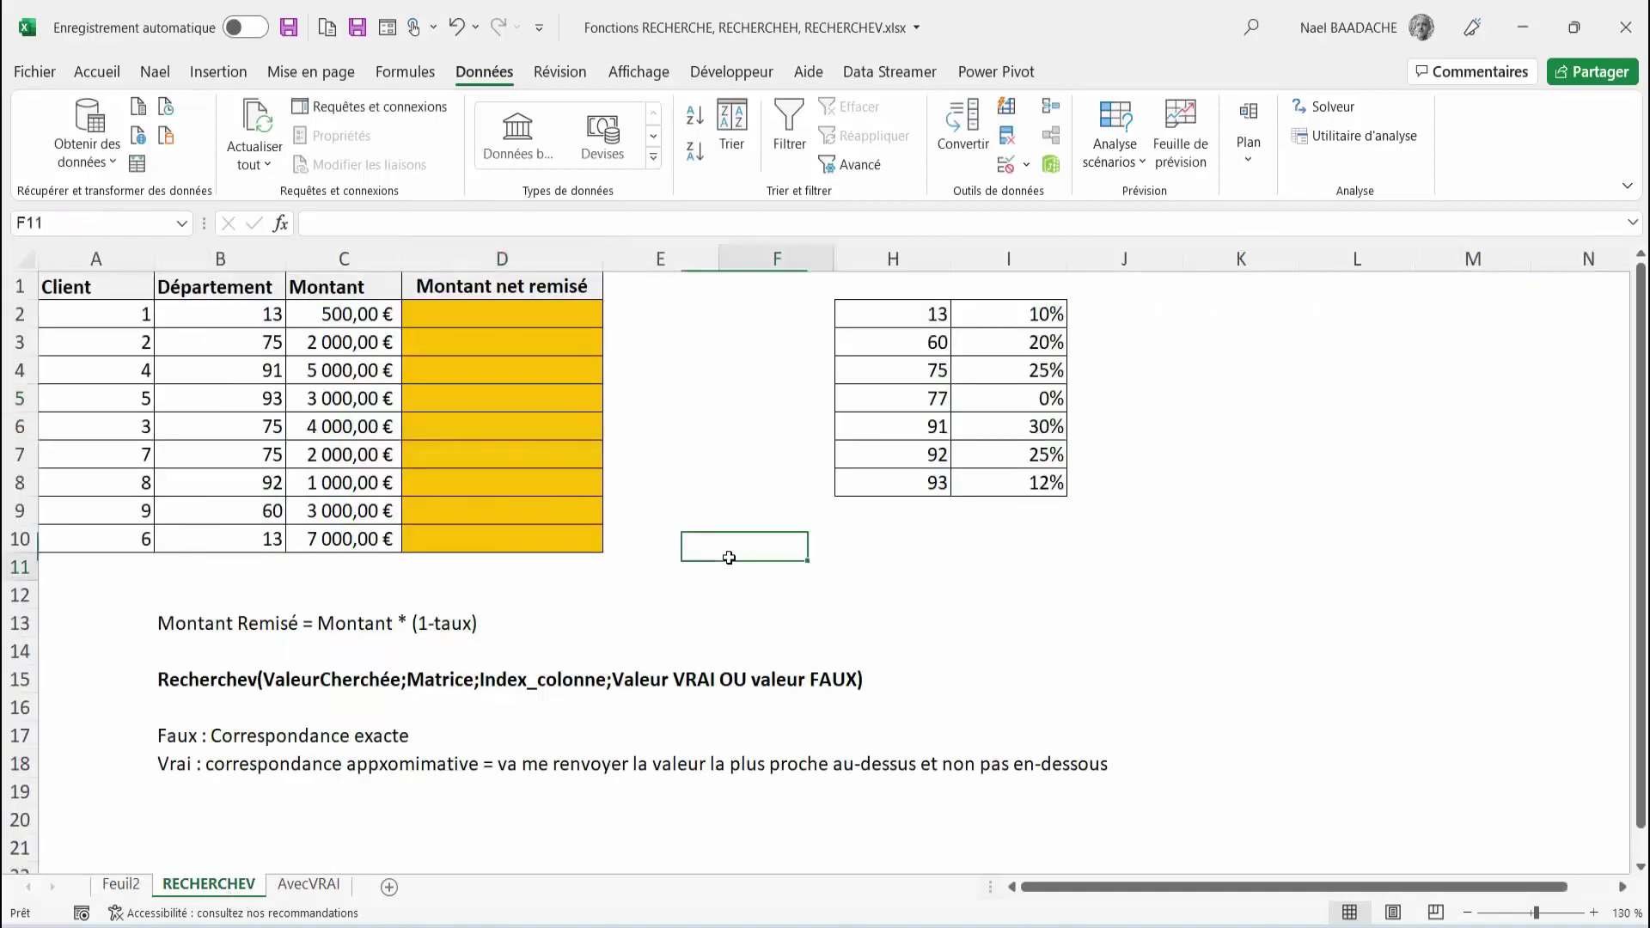
{"action": "left_click", "coordinate": [182, 312]}
{"action": "left_click_drag", "start_coordinate": [182, 312], "coordinate": [438, 365]}
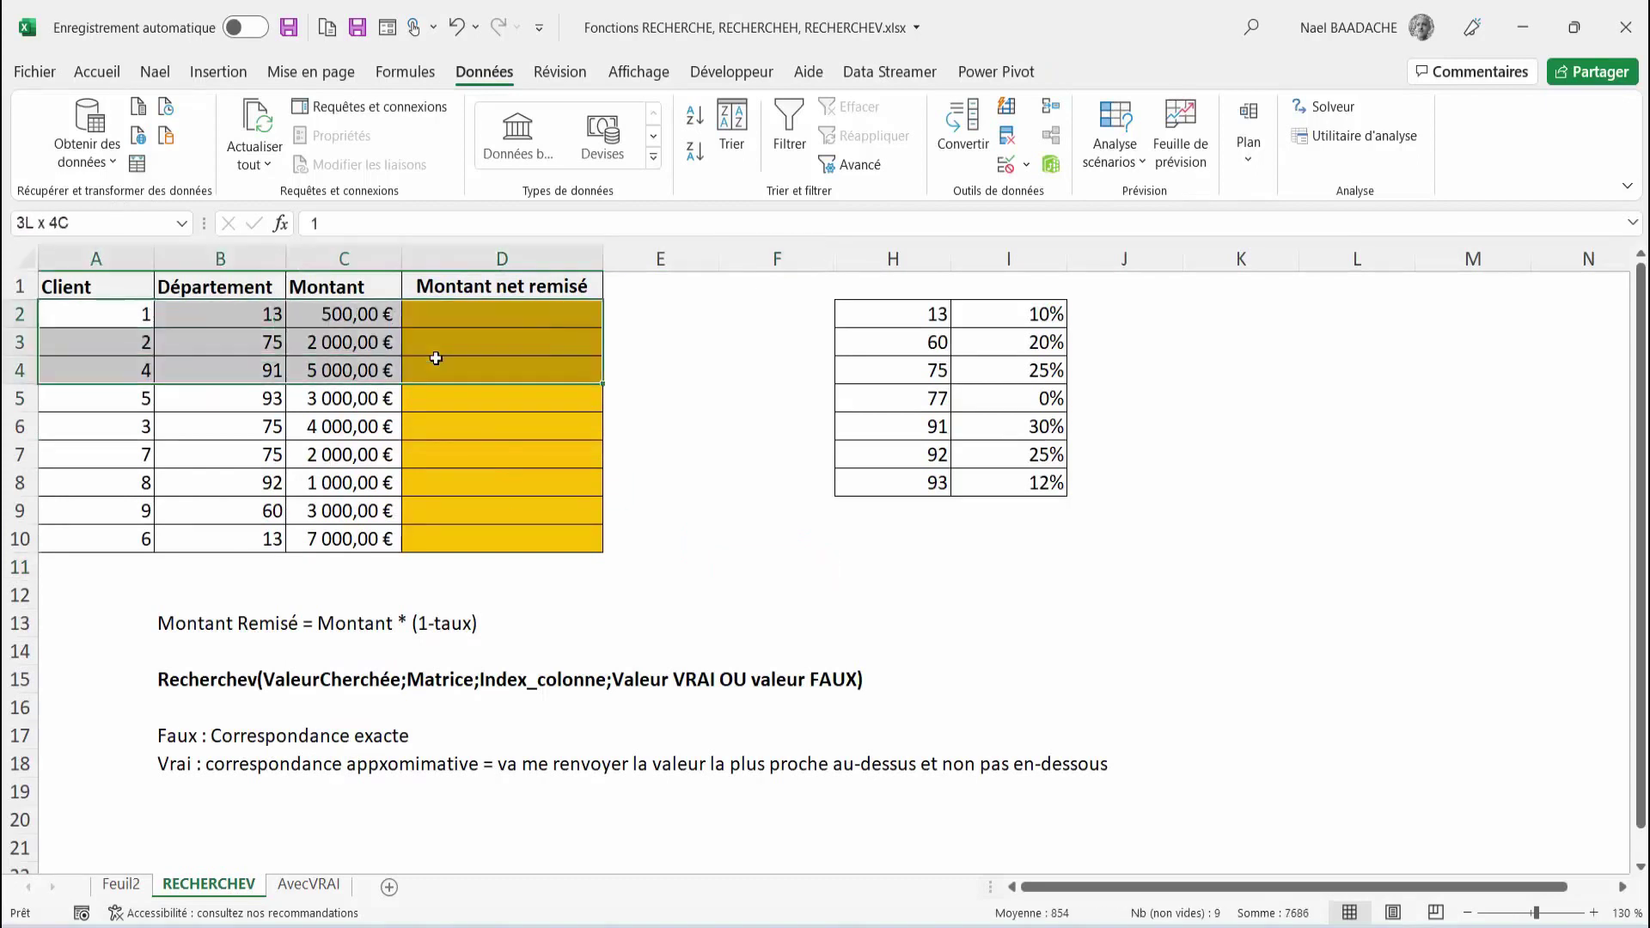
{"action": "left_click_drag", "start_coordinate": [507, 313], "coordinate": [509, 527]}
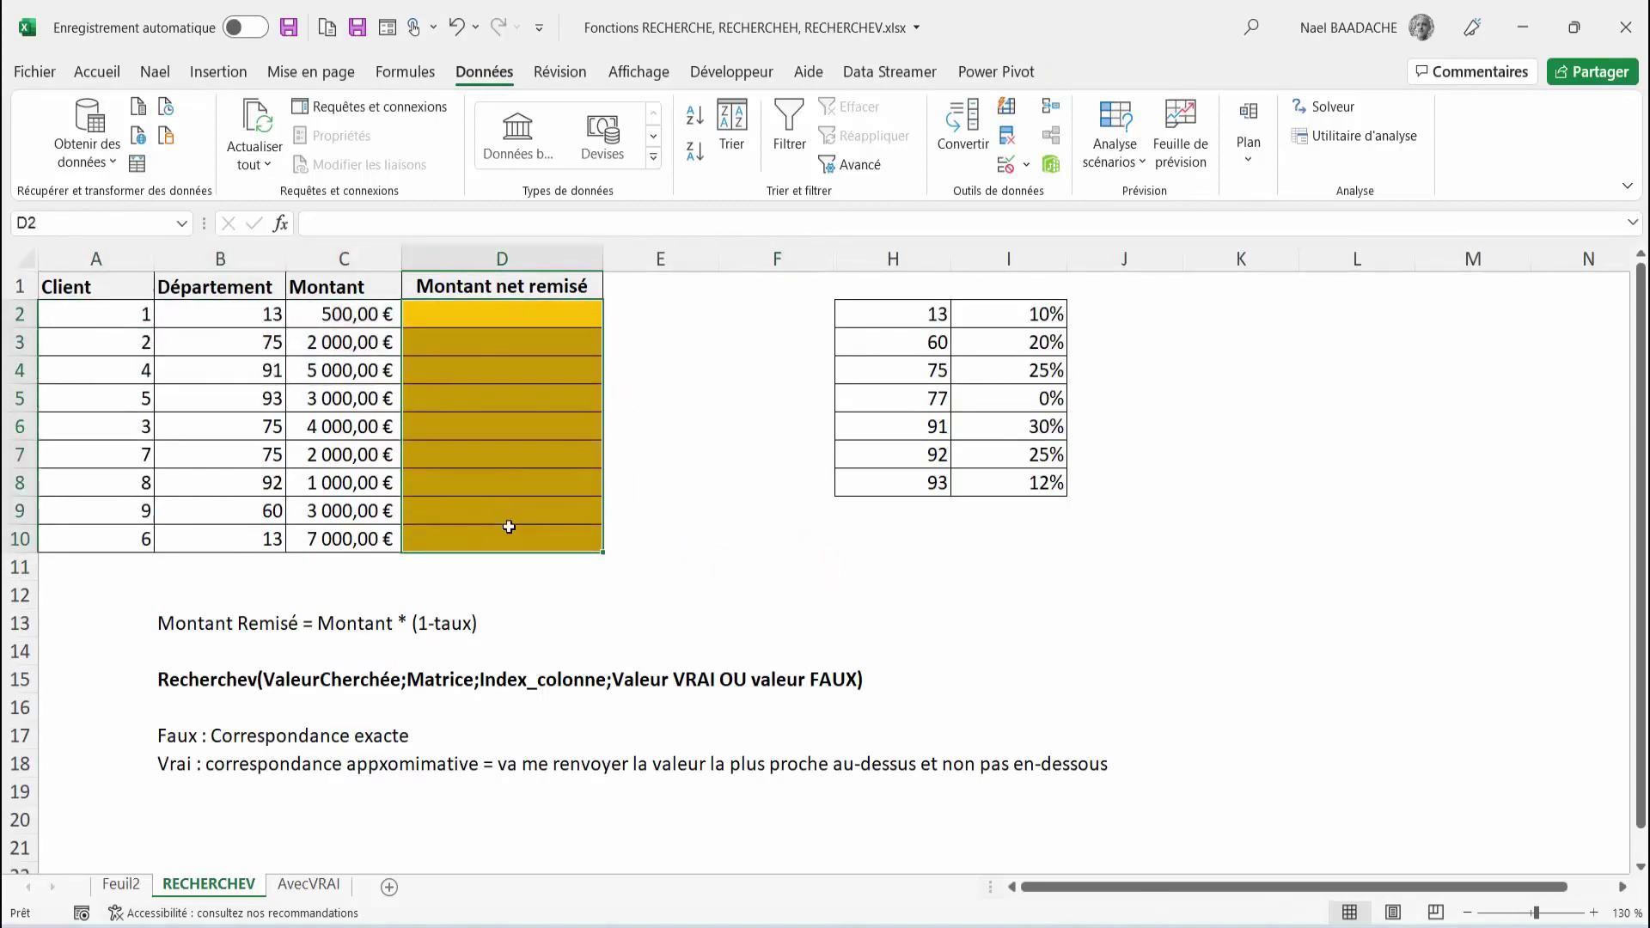
{"action": "left_click", "coordinate": [479, 319]}
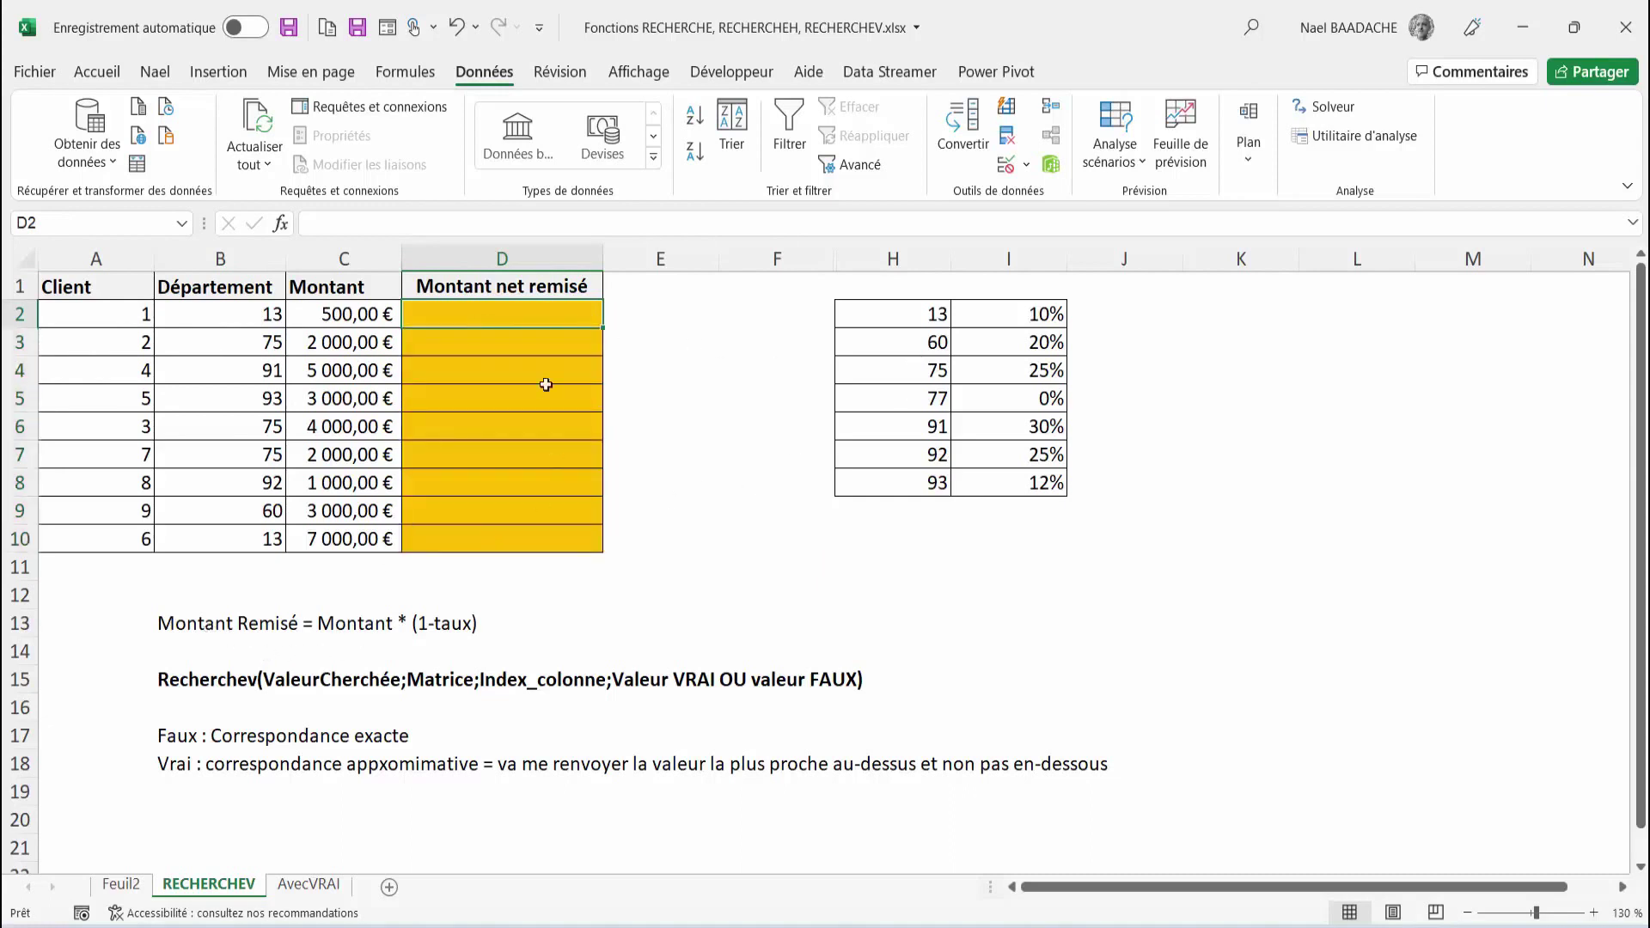
{"action": "left_click", "coordinate": [206, 627]}
{"action": "left_click_drag", "start_coordinate": [206, 628], "coordinate": [442, 619]}
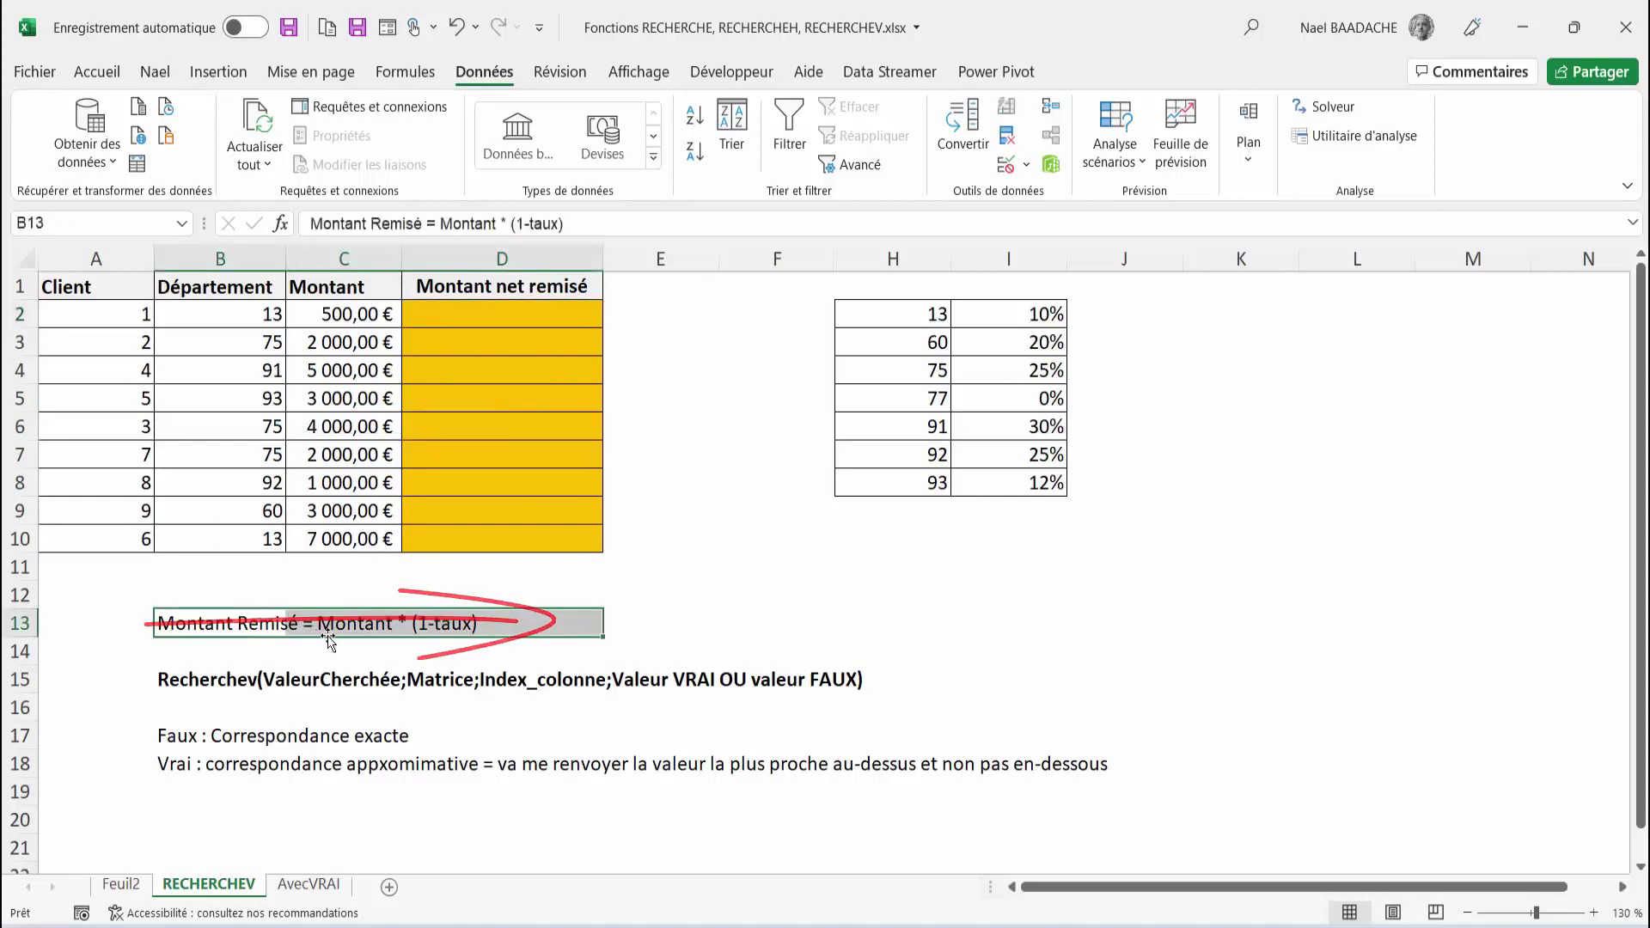
{"action": "left_click", "coordinate": [350, 624]}
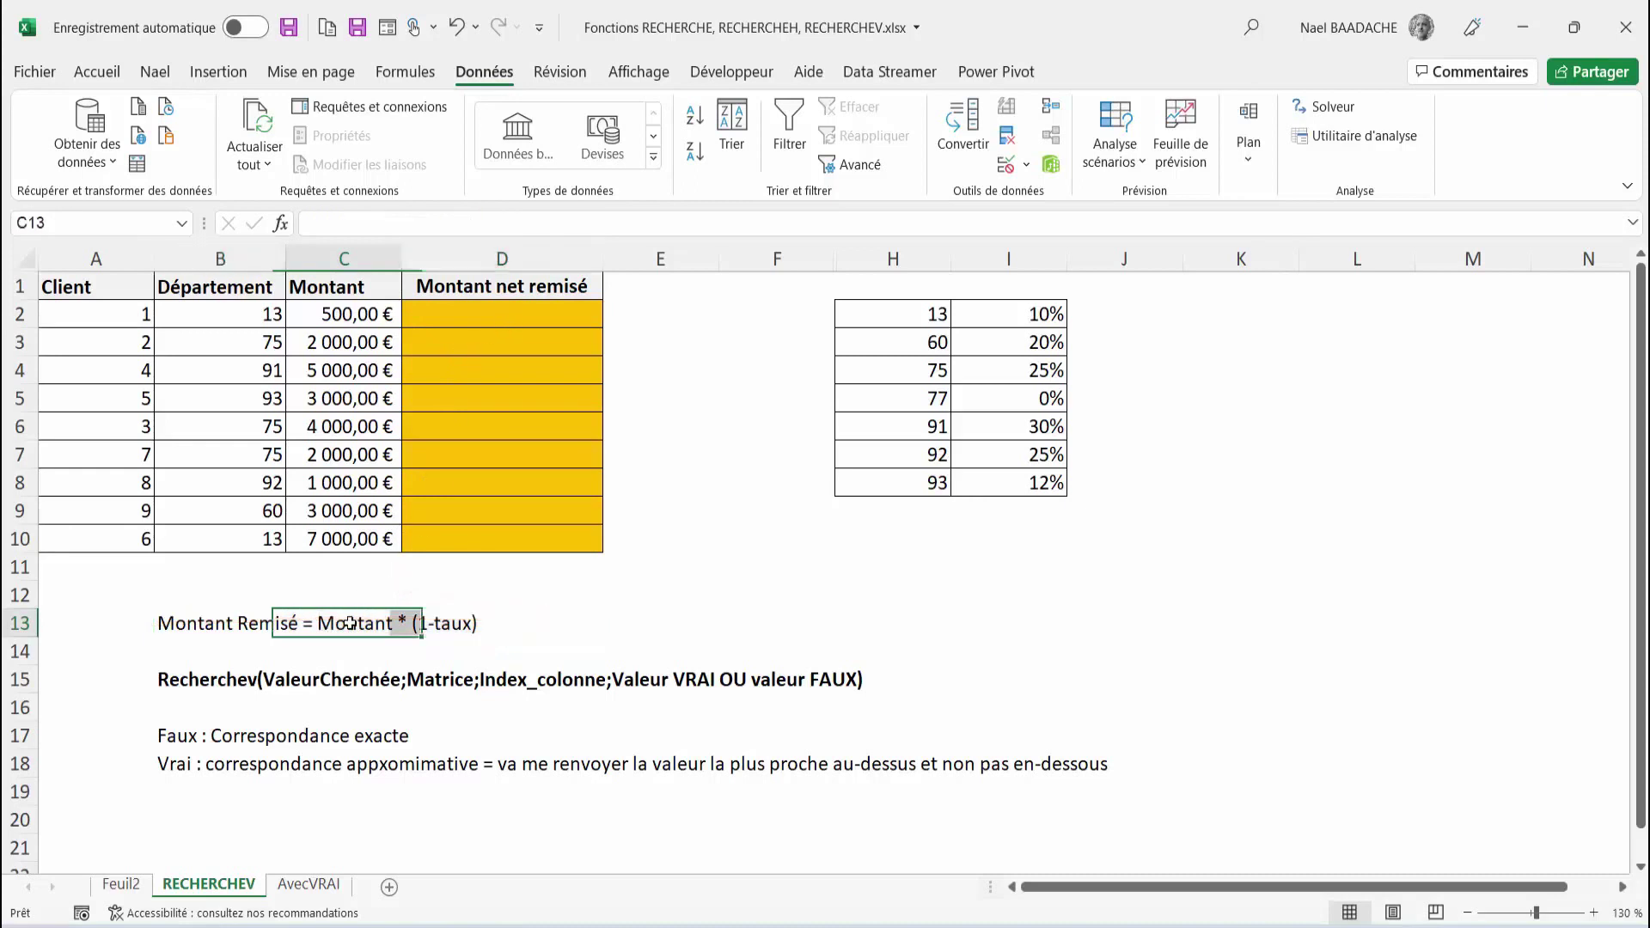
Review the Montant amounts in C2:C10, the client table A2:D10 and the H2:I8 rate table.
{"action": "left_click_drag", "start_coordinate": [344, 315], "coordinate": [344, 538]}
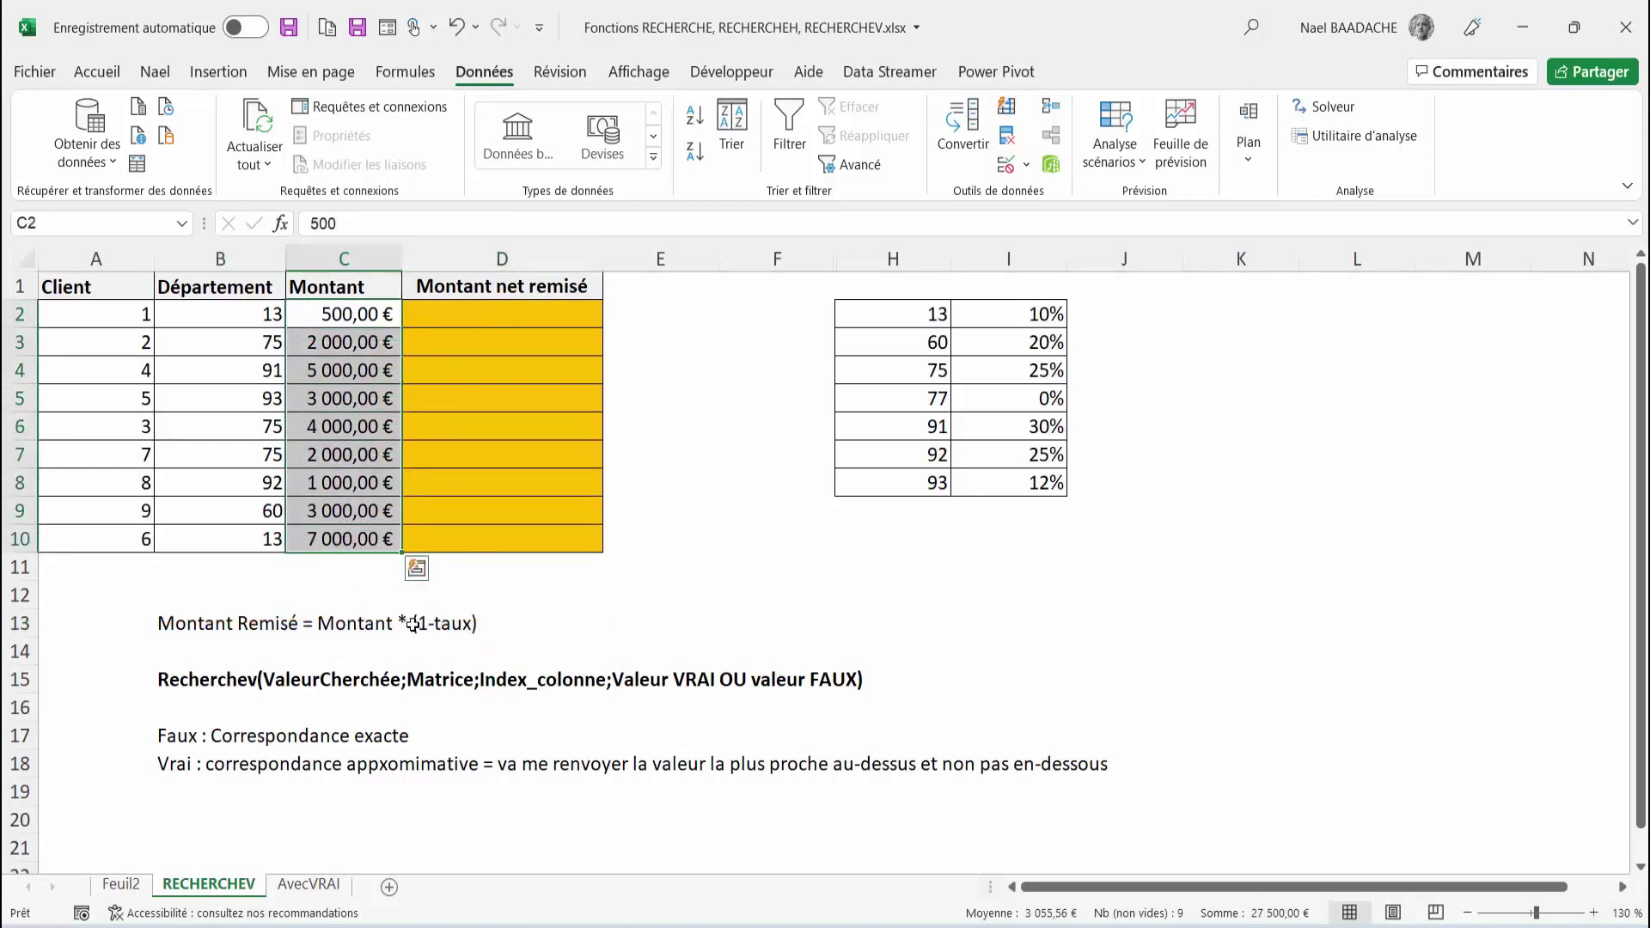
{"action": "left_click", "coordinate": [515, 310]}
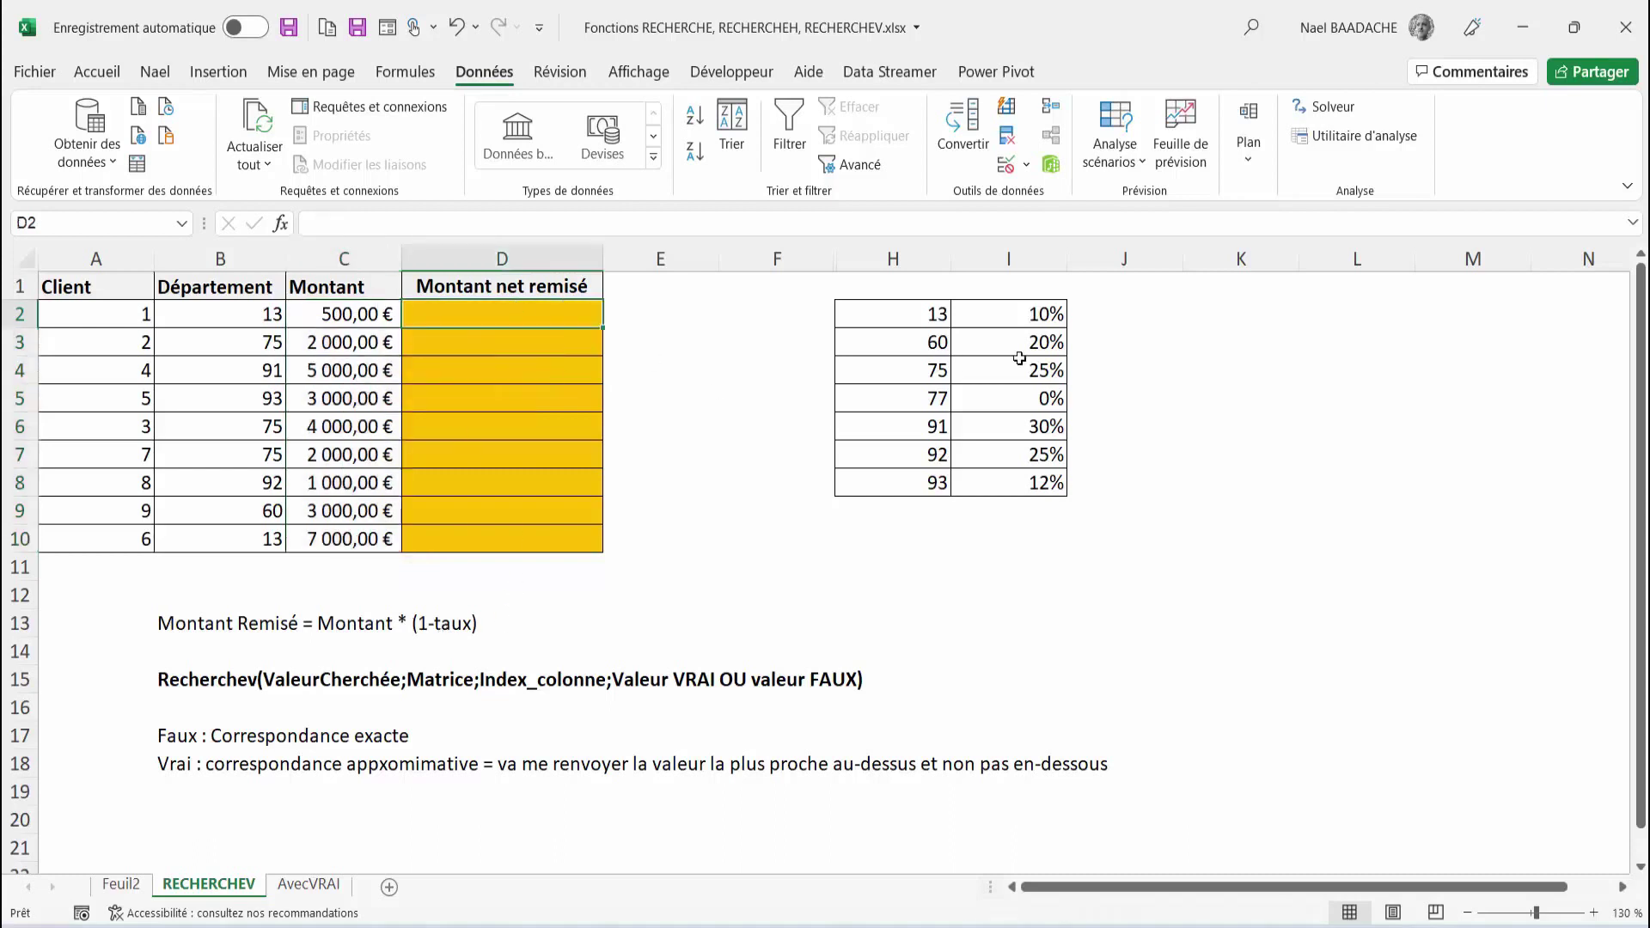
{"action": "left_click", "coordinate": [1040, 318]}
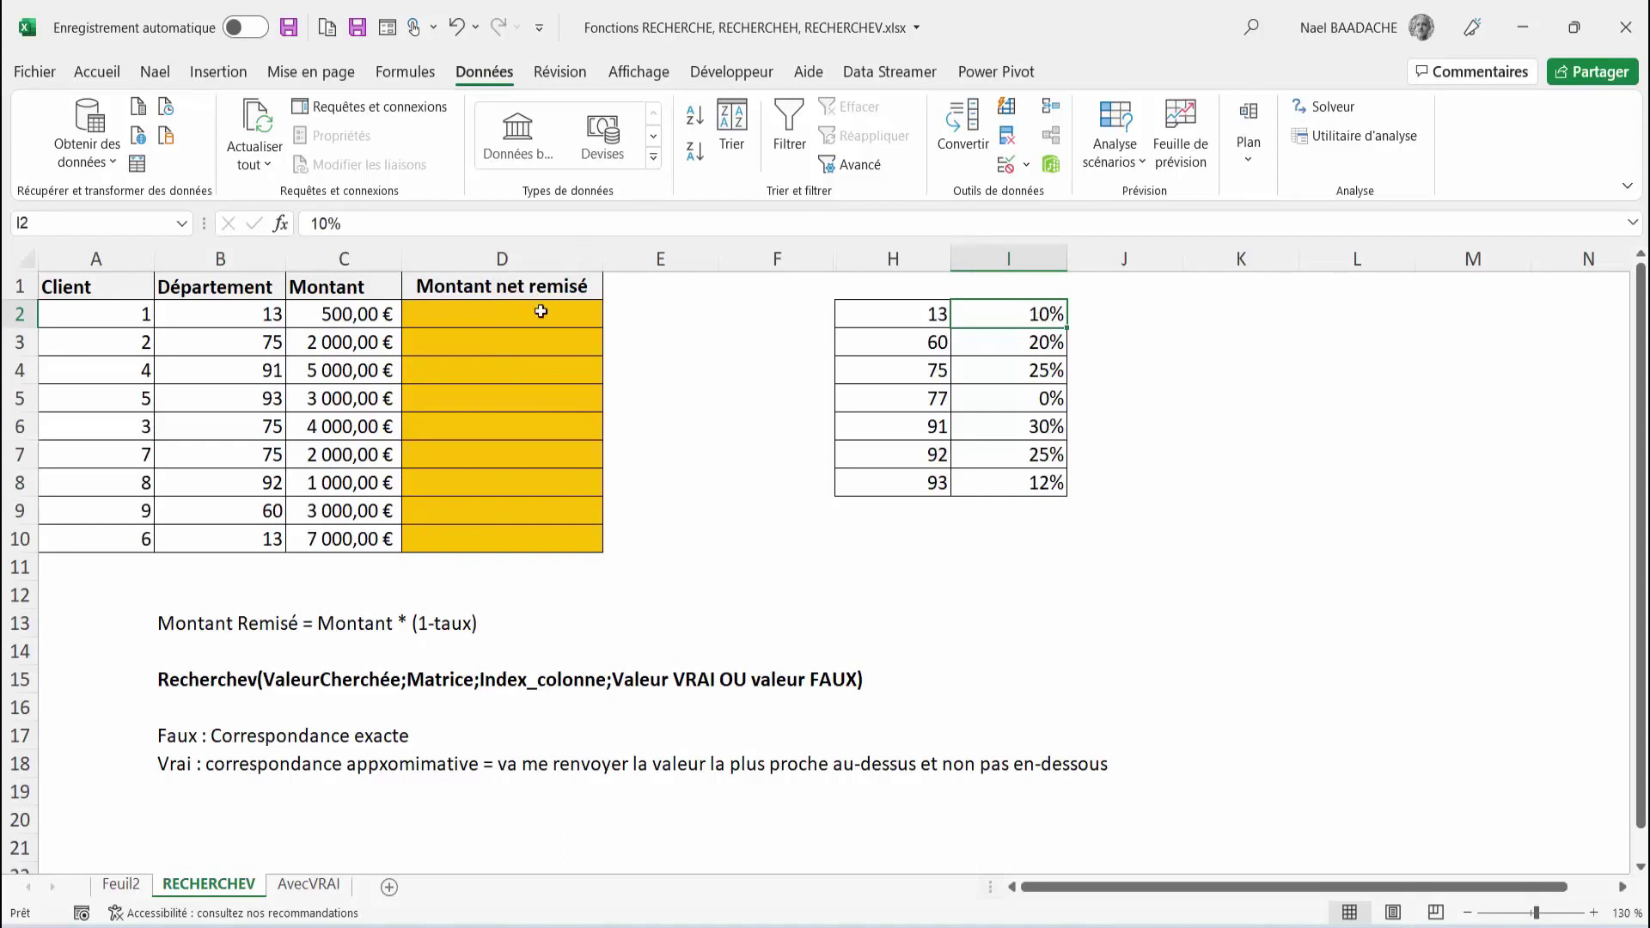
{"action": "left_click_drag", "start_coordinate": [940, 317], "coordinate": [917, 481]}
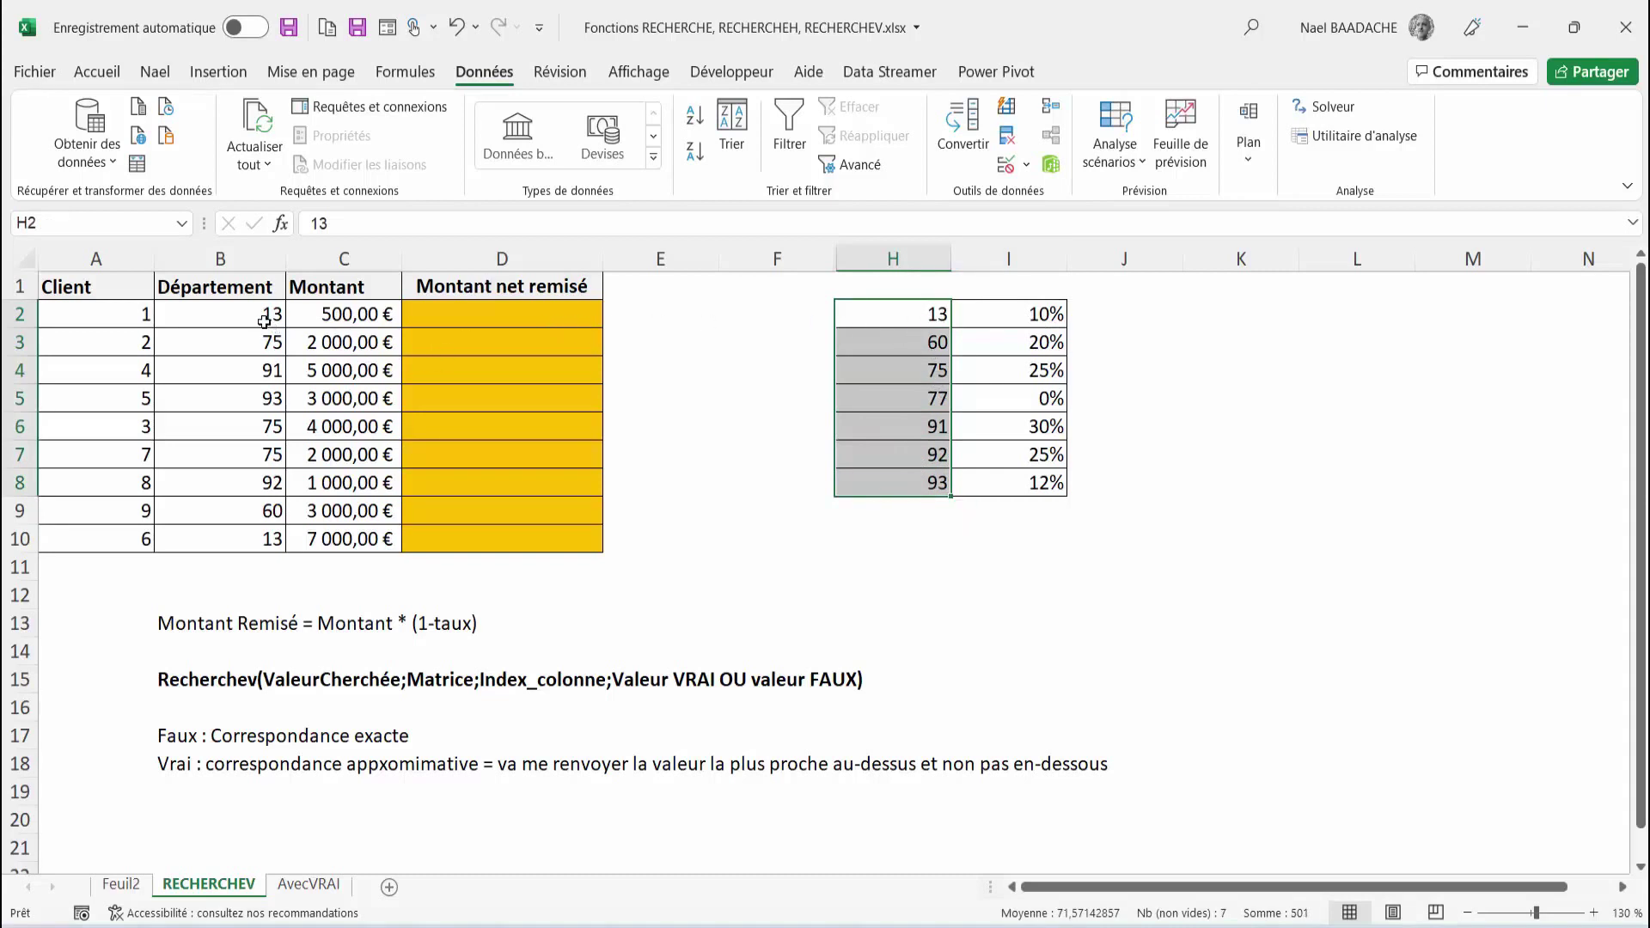
{"action": "key", "text": "shift+BackSpace"}
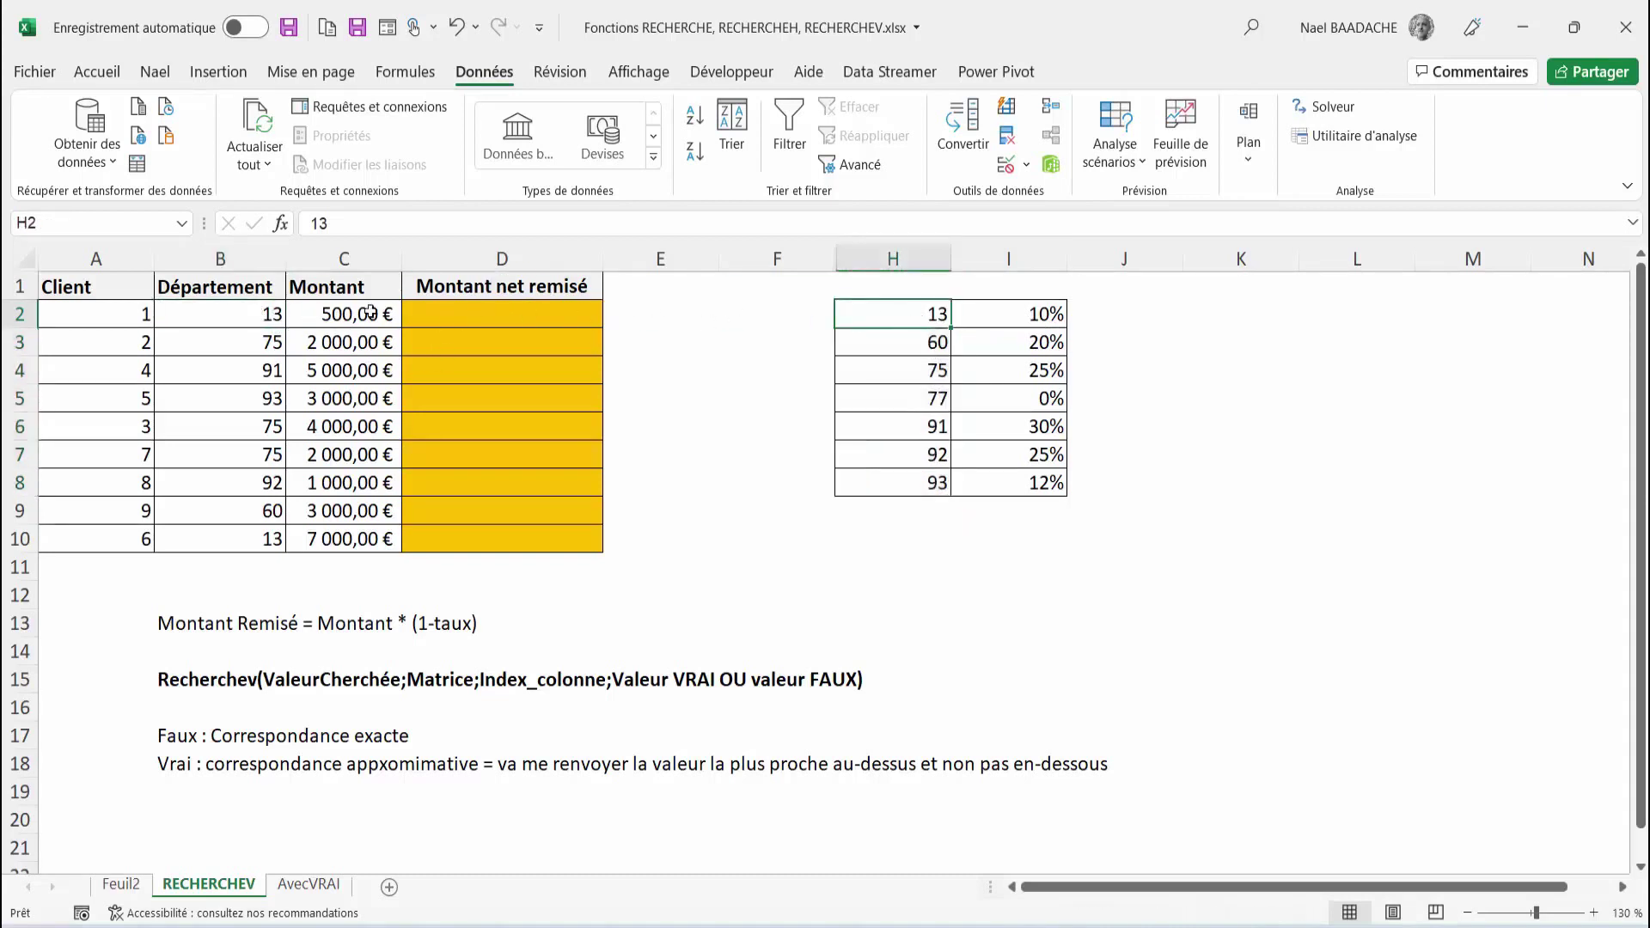
{"action": "left_click_drag", "start_coordinate": [262, 313], "coordinate": [116, 313]}
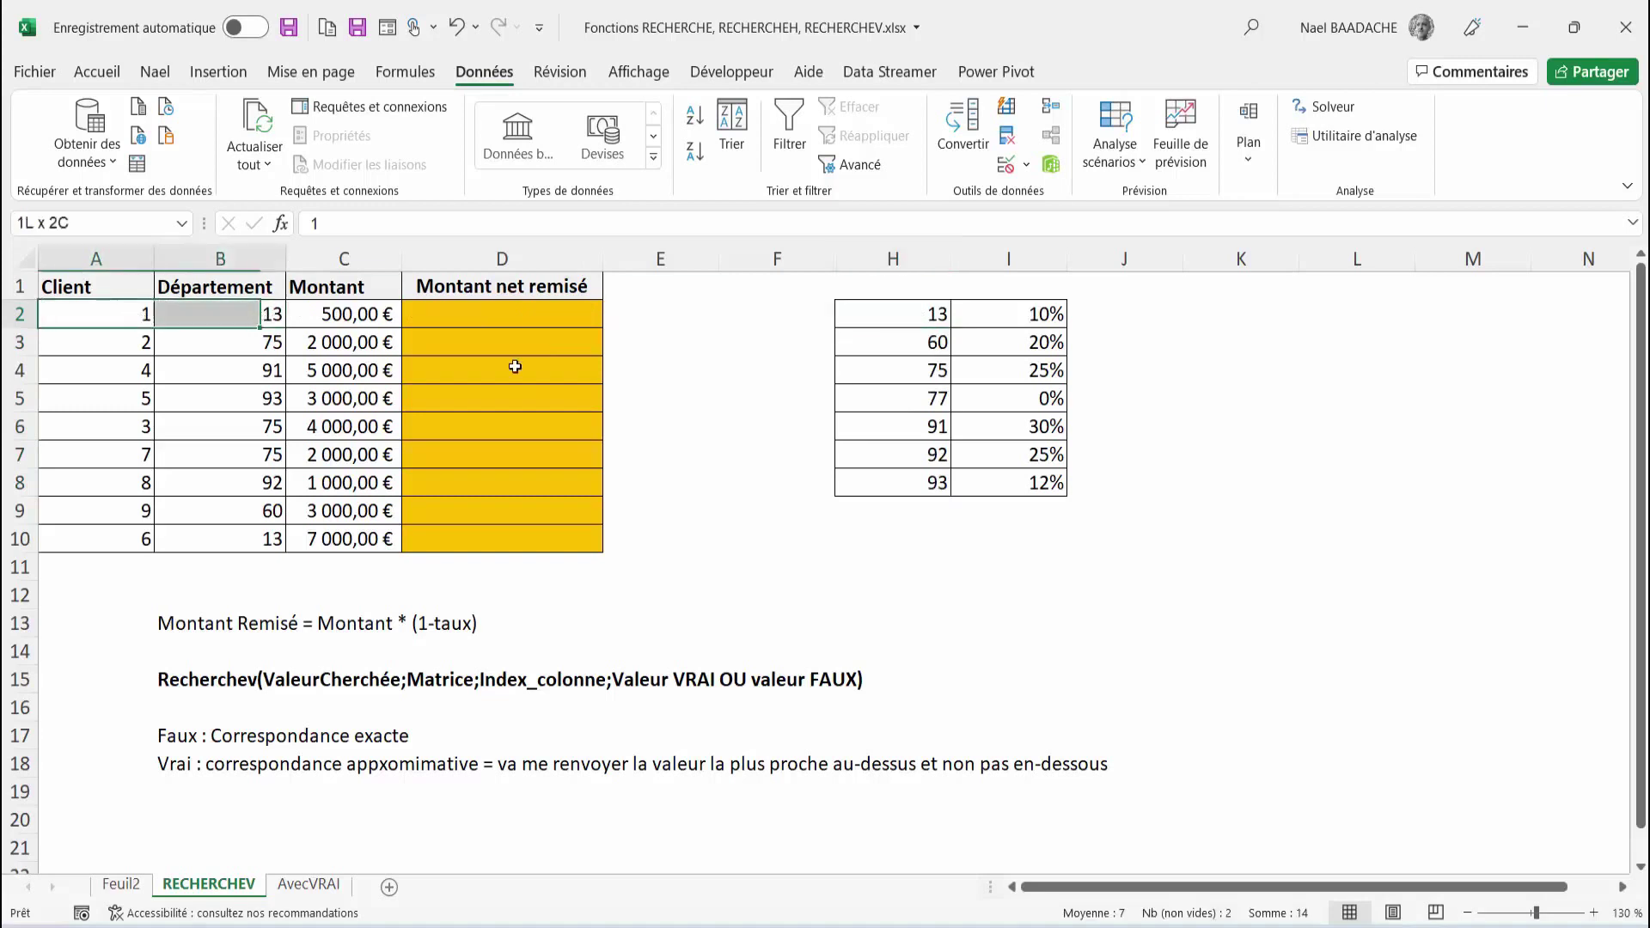
{"action": "left_click_drag", "start_coordinate": [515, 367], "coordinate": [535, 541]}
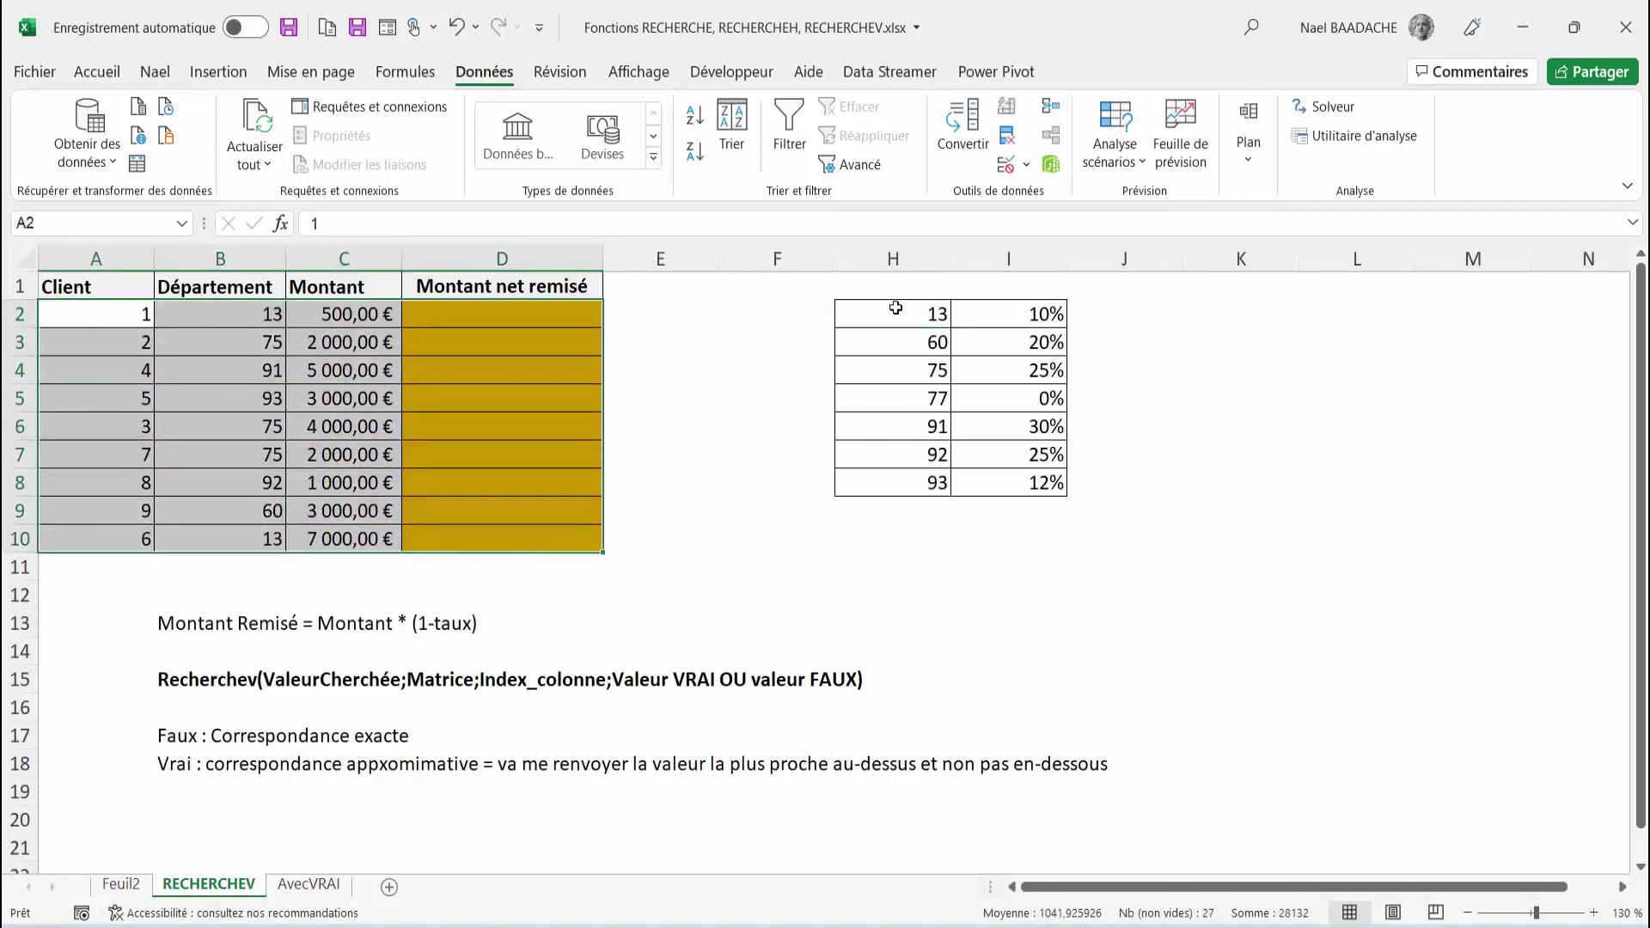
{"action": "left_click_drag", "start_coordinate": [896, 308], "coordinate": [1032, 482]}
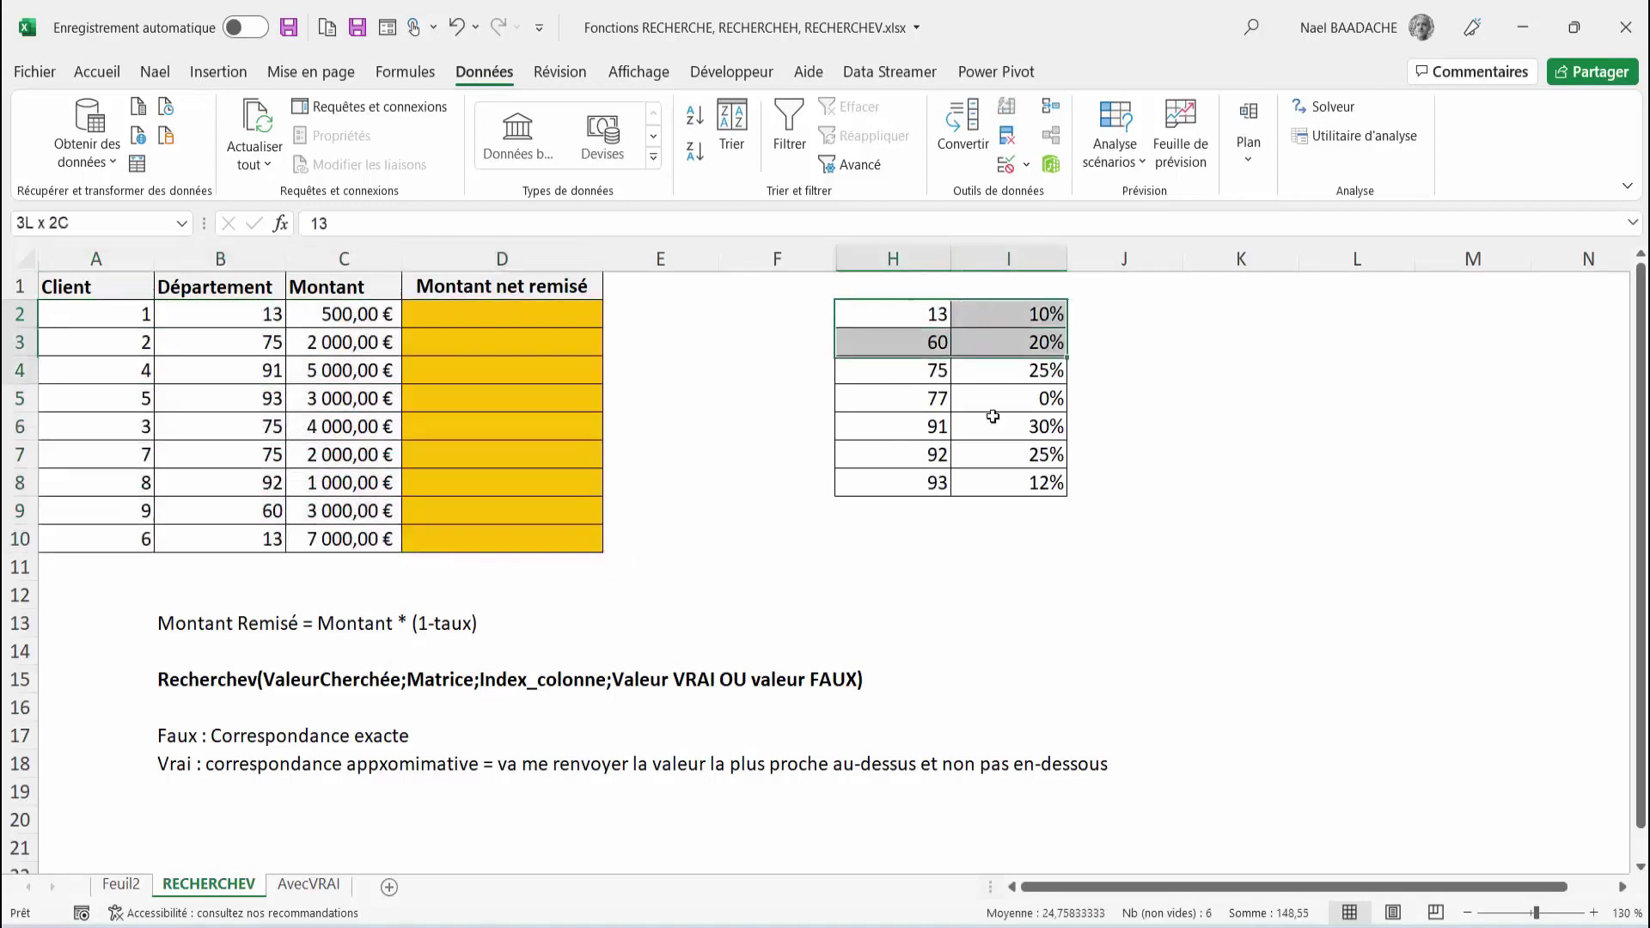
{"action": "left_click", "coordinate": [479, 318]}
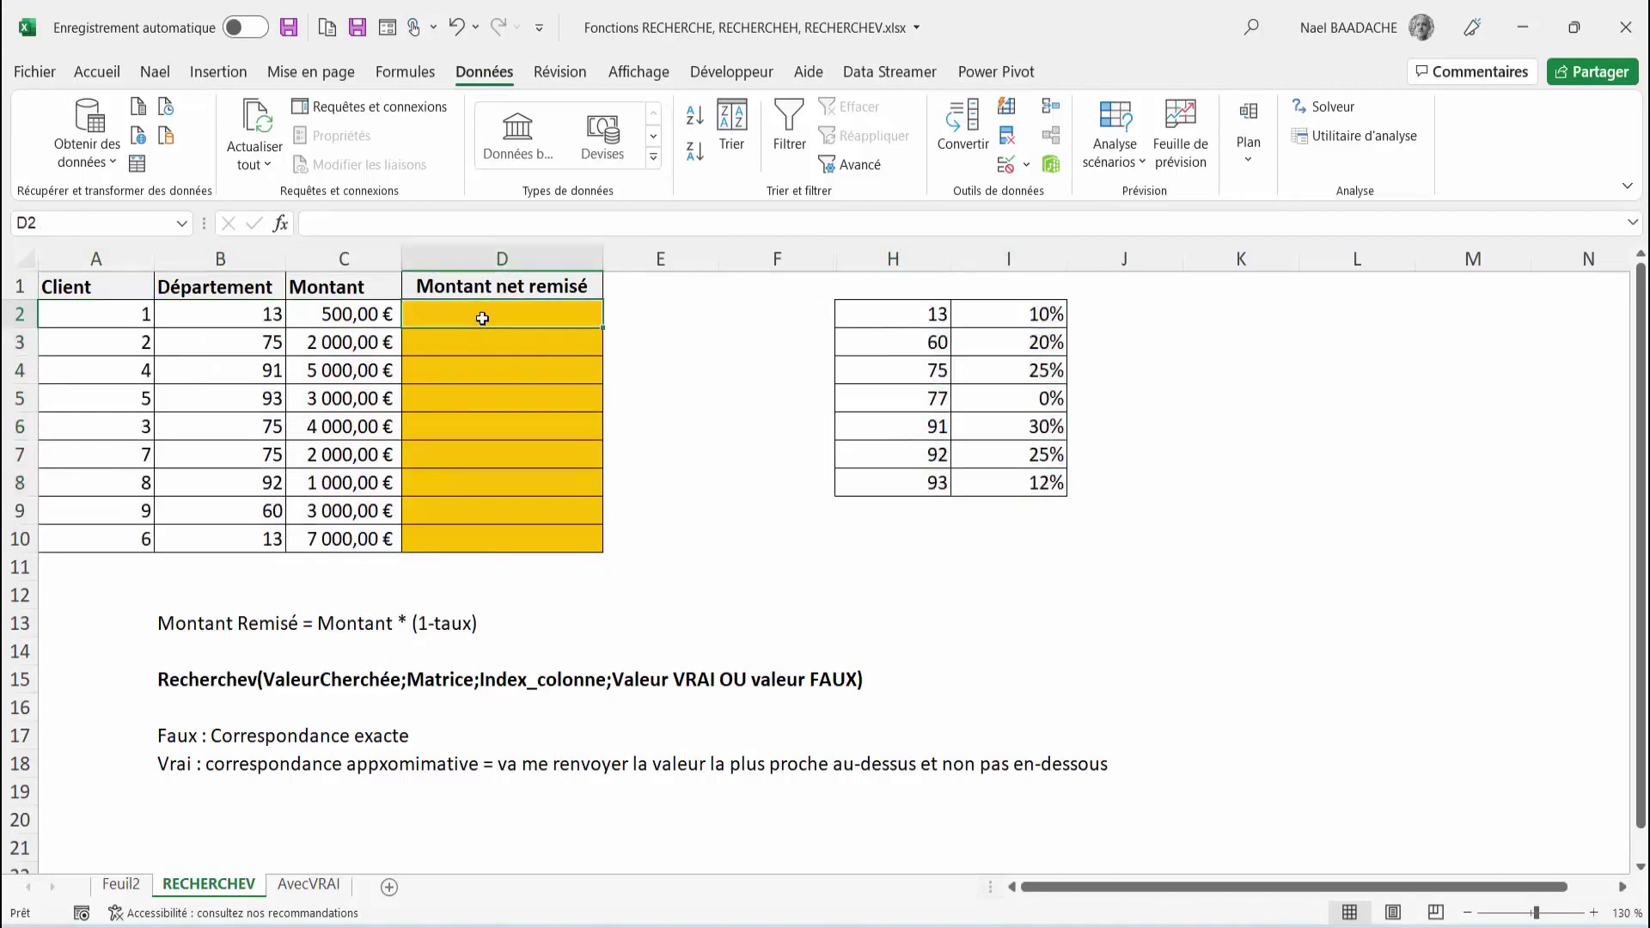
Point out department 13 and its 10% rate in the rate table.
{"action": "left_click", "coordinate": [913, 316]}
{"action": "left_click", "coordinate": [1028, 318]}
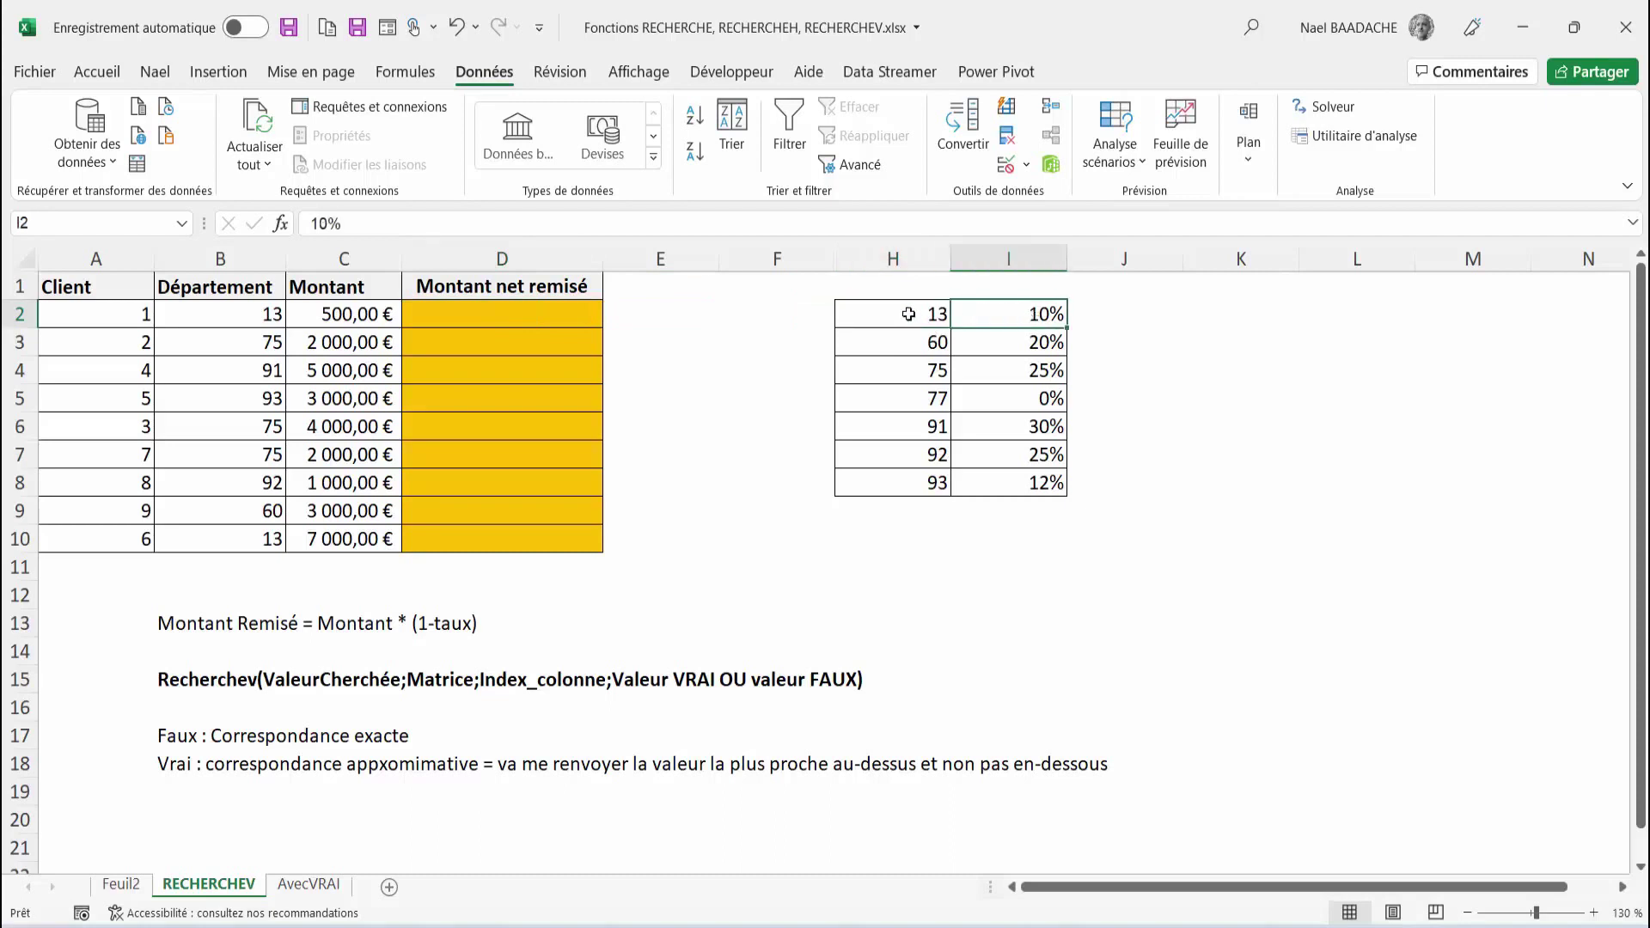
{"action": "mouse_move", "coordinate": [909, 315]}
{"action": "left_mouse_down"}
{"action": "mouse_move", "coordinate": [989, 335]}
{"action": "mouse_move", "coordinate": [980, 481]}
{"action": "left_mouse_up"}
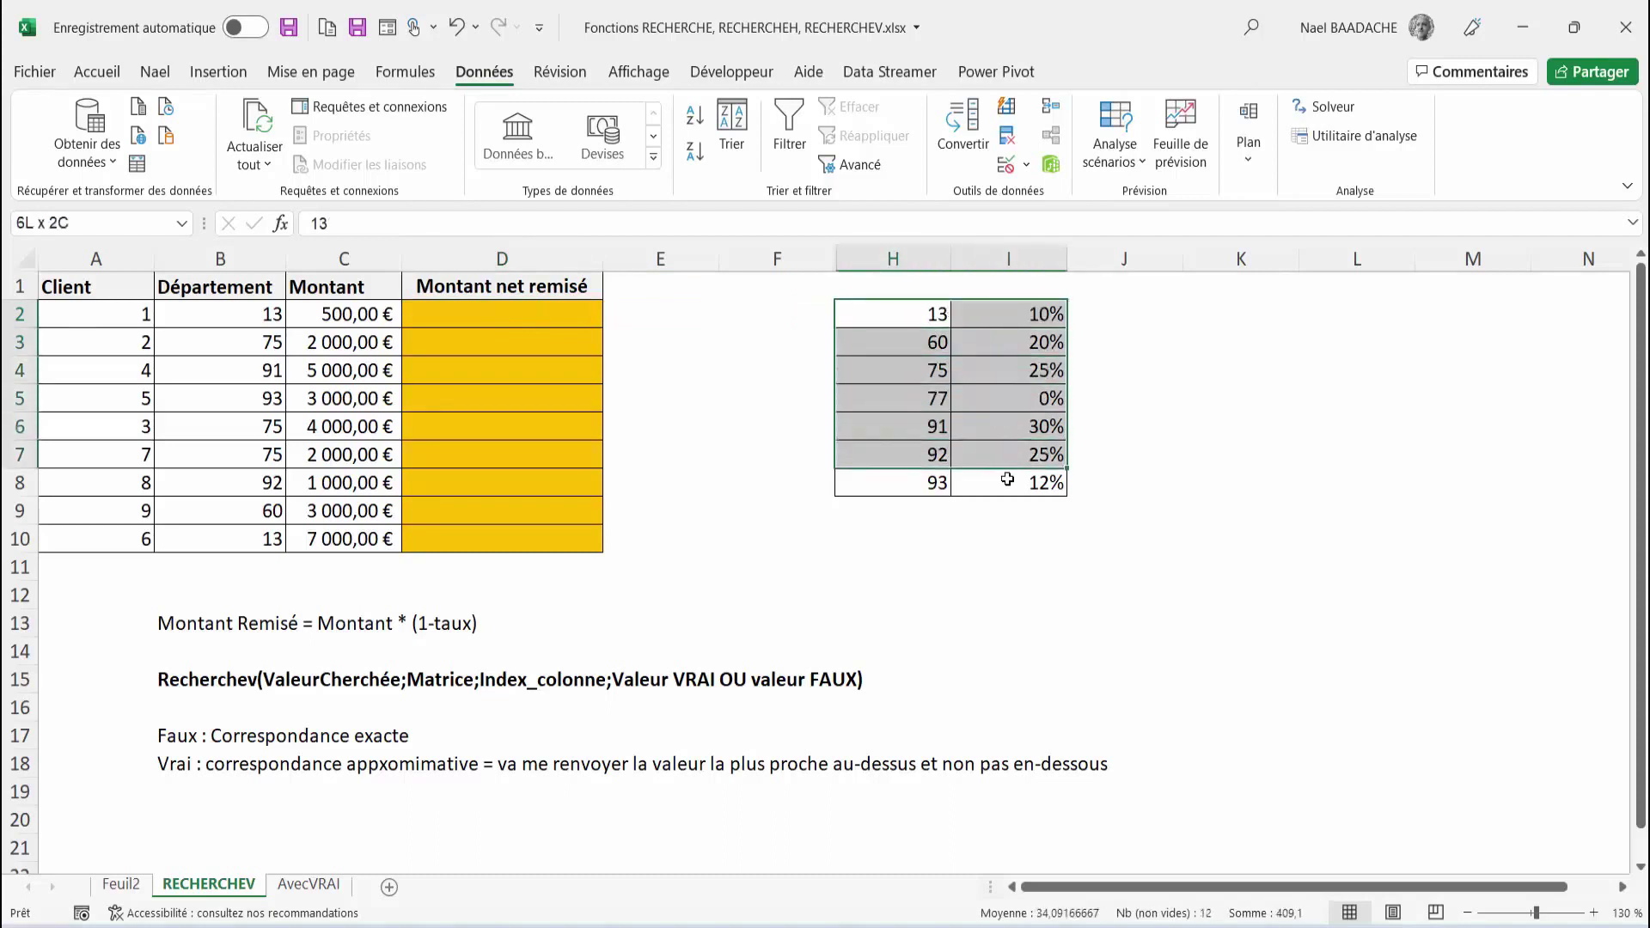
{"action": "left_click", "coordinate": [1021, 319]}
{"action": "mouse_move", "coordinate": [871, 533]}
{"action": "left_mouse_down"}
{"action": "mouse_move", "coordinate": [1045, 524]}
{"action": "mouse_move", "coordinate": [1019, 578]}
{"action": "left_mouse_up"}
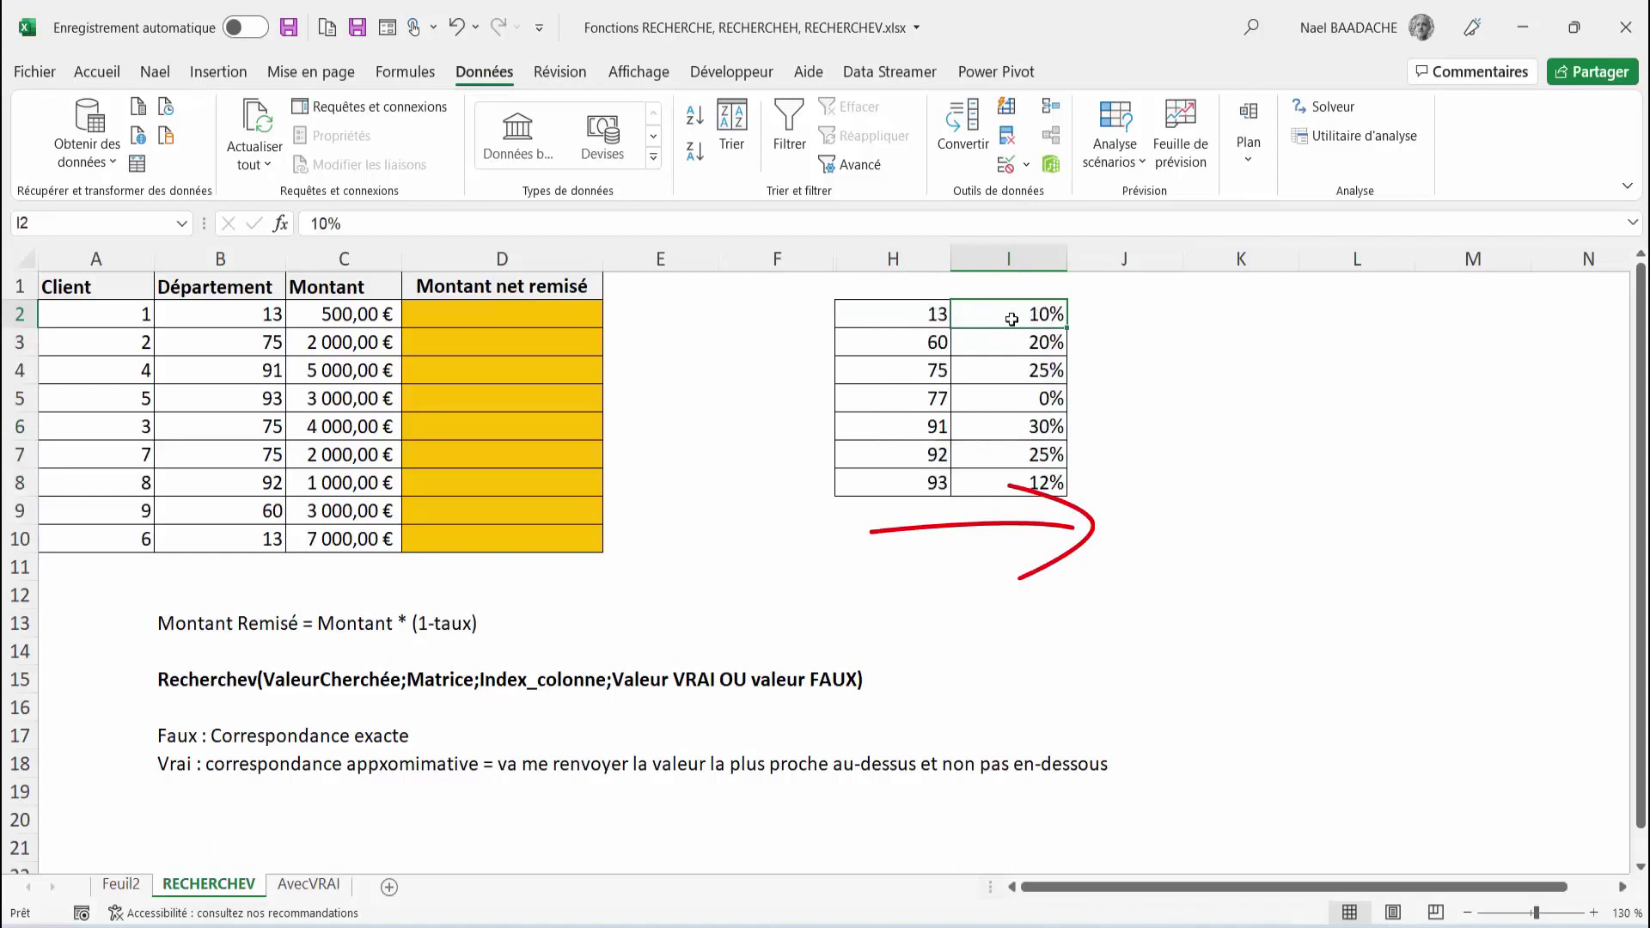
{"action": "left_click", "coordinate": [868, 314]}
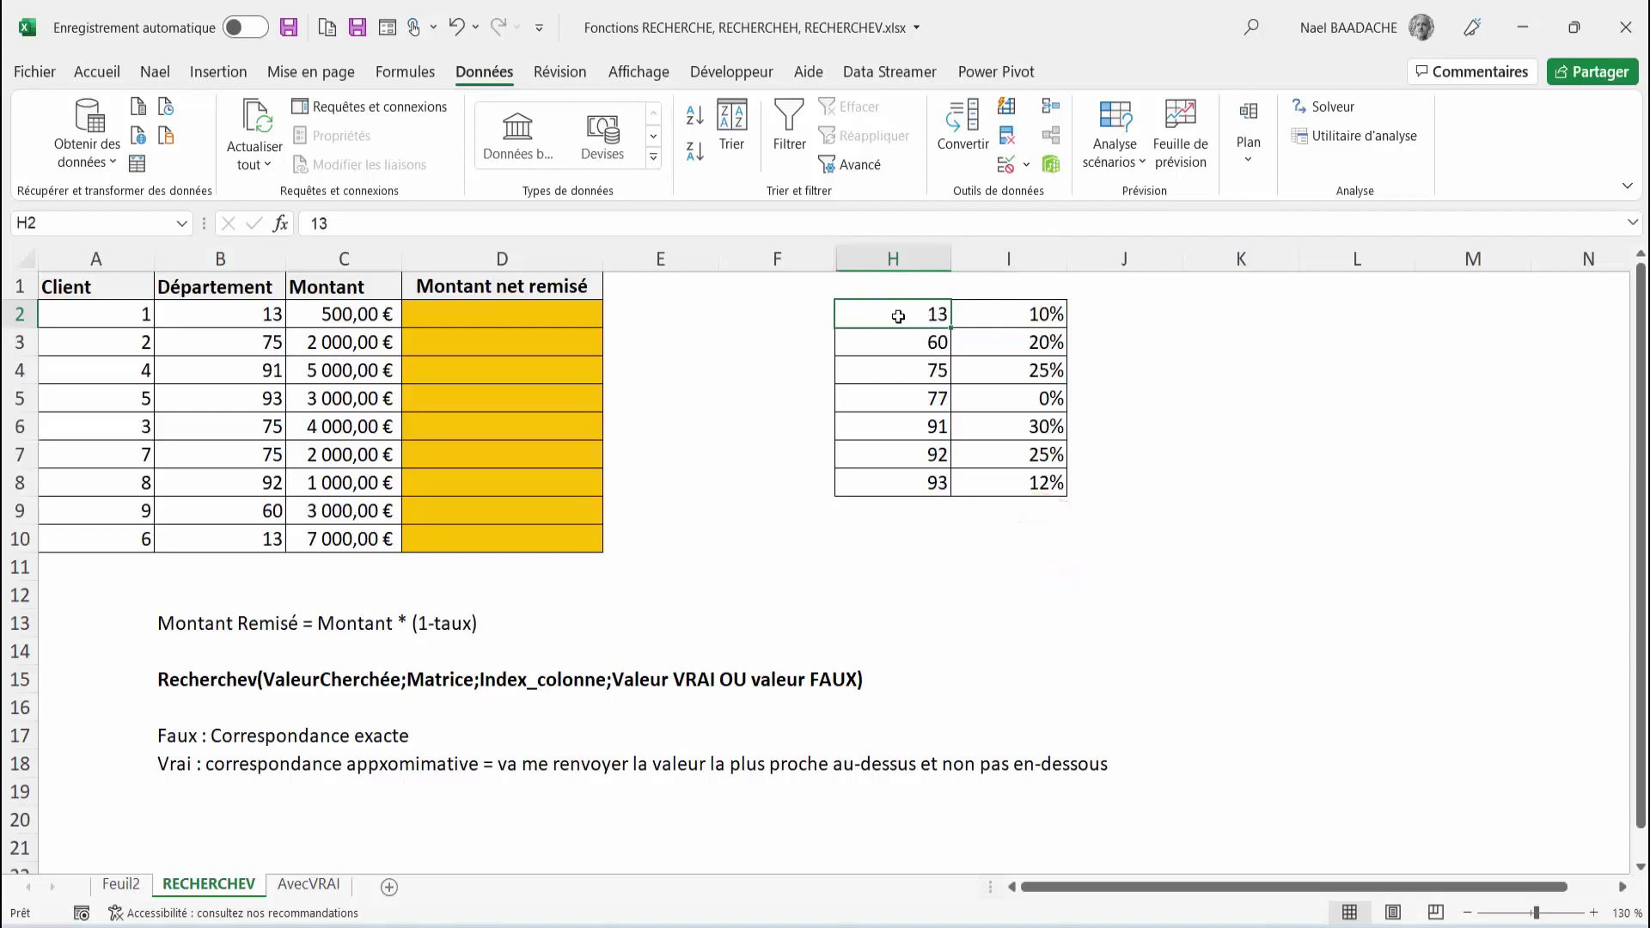
Match the first client's department in B2 to the rate table, then select D2:D10.
{"action": "left_click", "coordinate": [262, 314]}
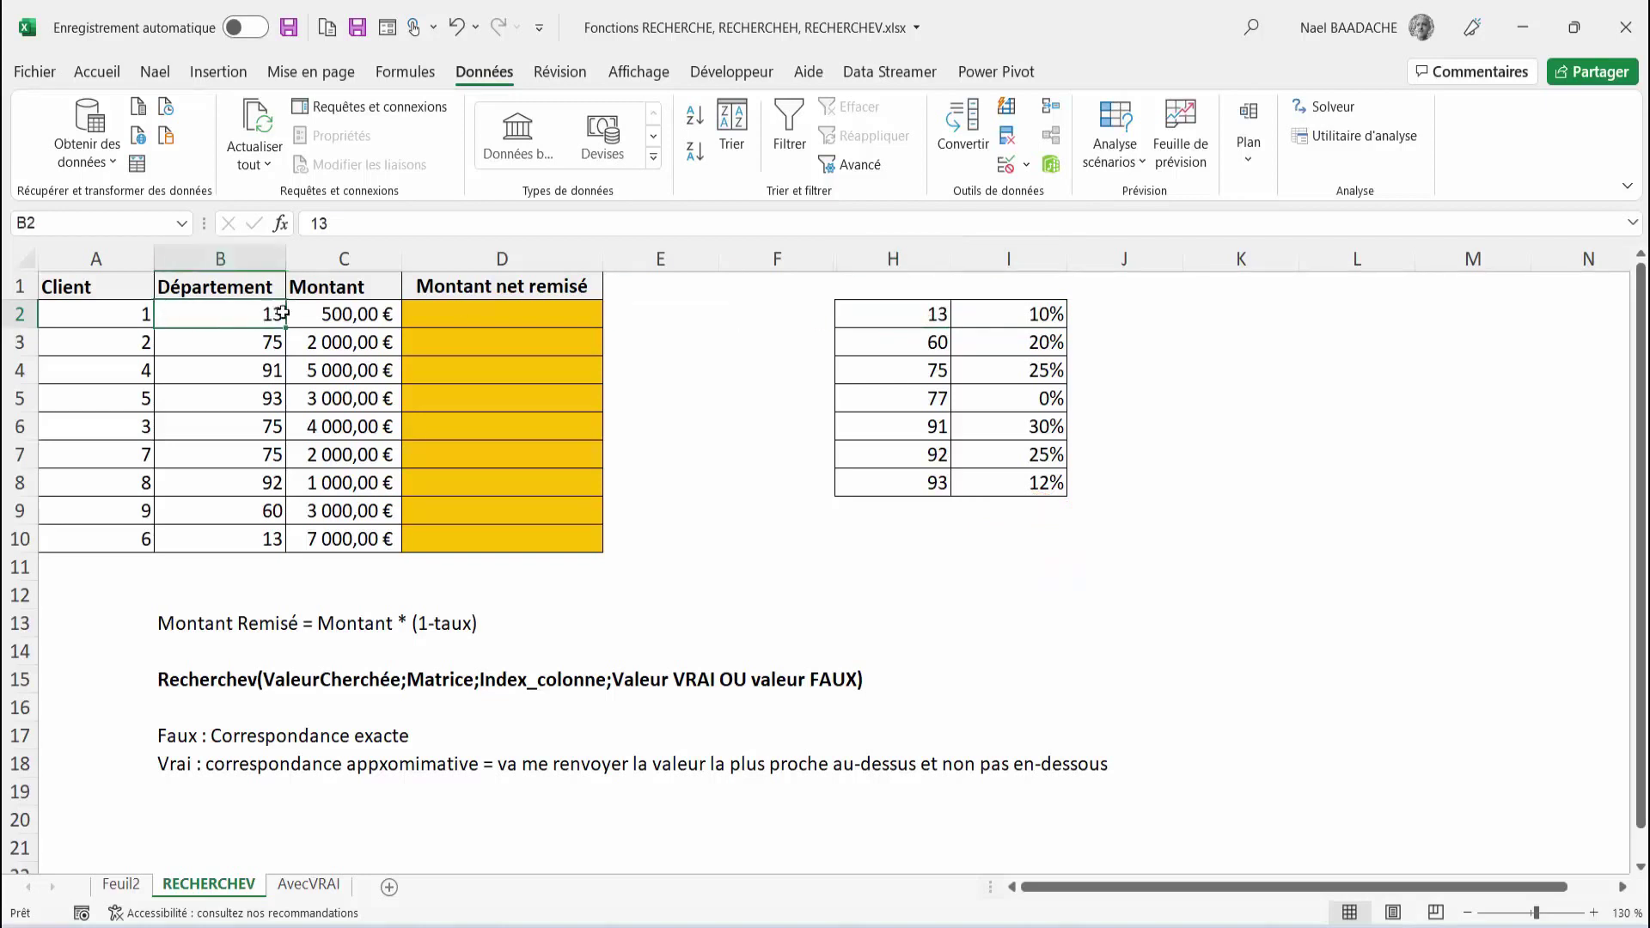
{"action": "left_click", "coordinate": [868, 311]}
{"action": "left_click", "coordinate": [225, 320]}
{"action": "left_click", "coordinate": [929, 318]}
{"action": "left_click_drag", "start_coordinate": [276, 316], "coordinate": [378, 317]}
{"action": "left_click", "coordinate": [545, 318]}
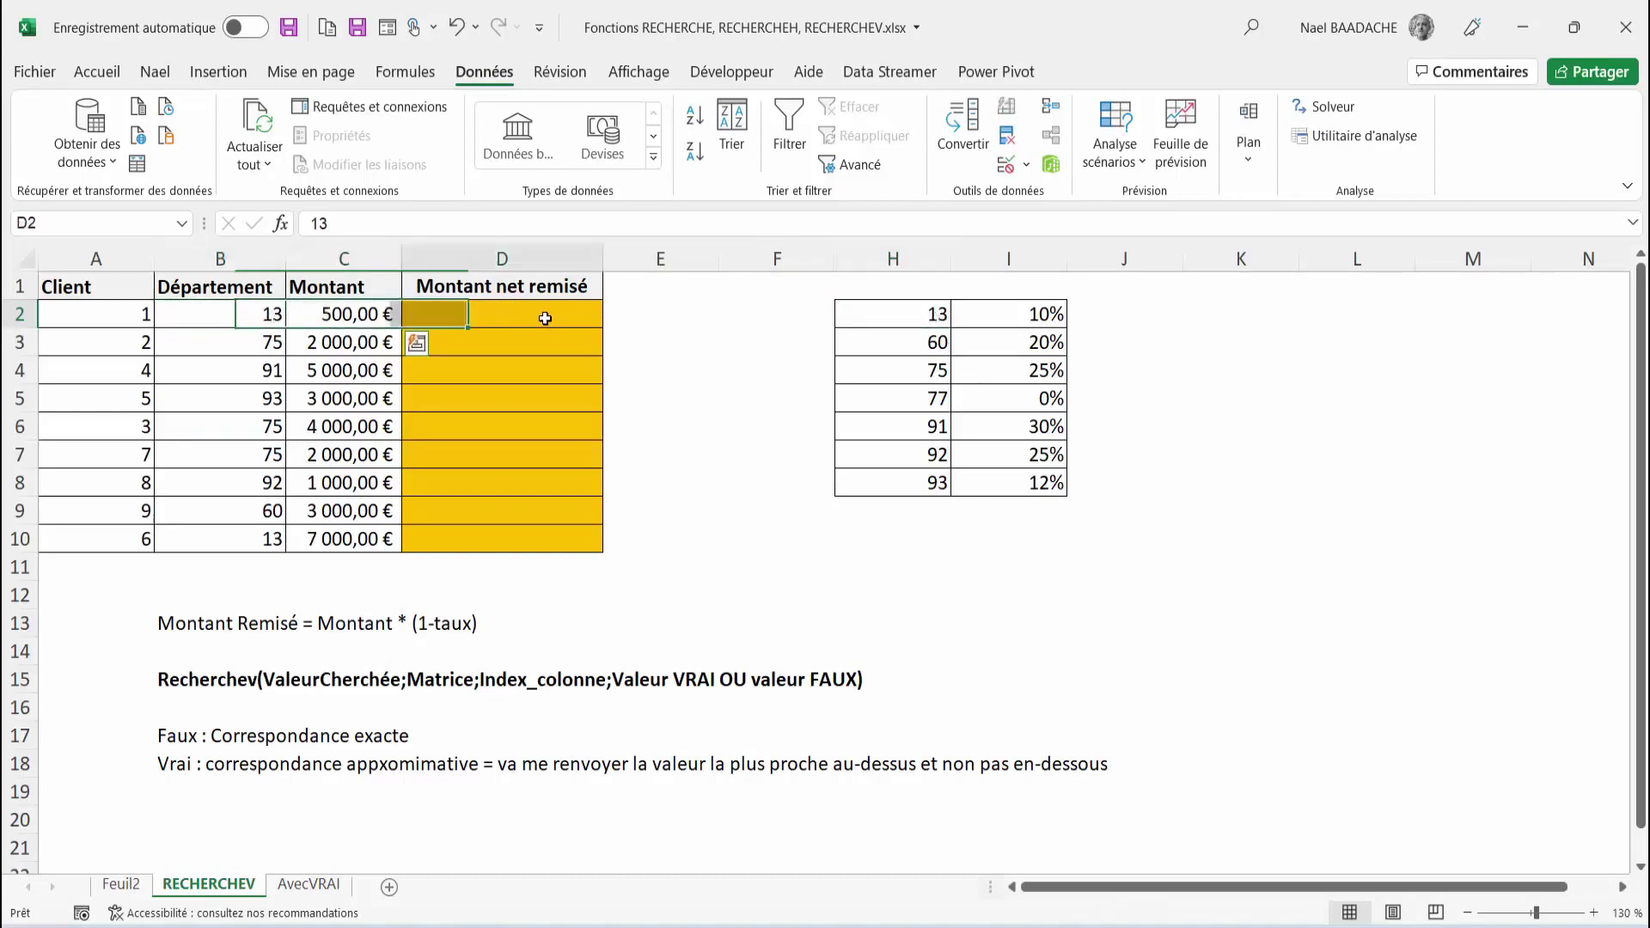
{"action": "left_click_drag", "start_coordinate": [545, 318], "coordinate": [544, 529]}
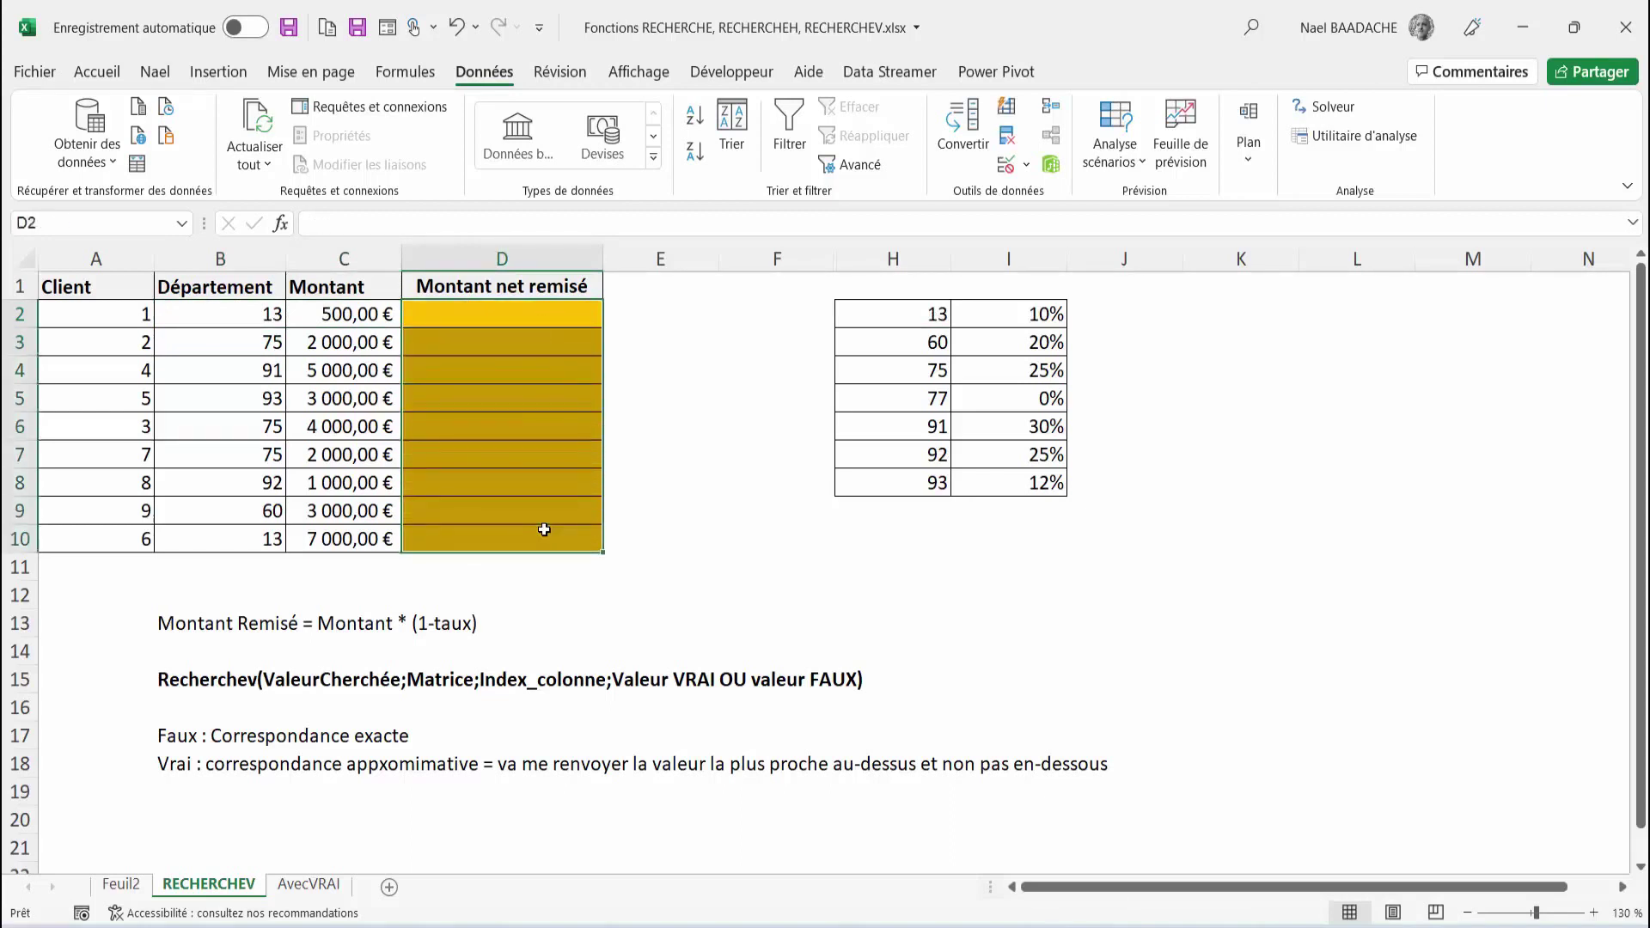
Start D2's formula as =$C2*(1-recherch, with only C2's column locked.
{"action": "type", "text": "="}
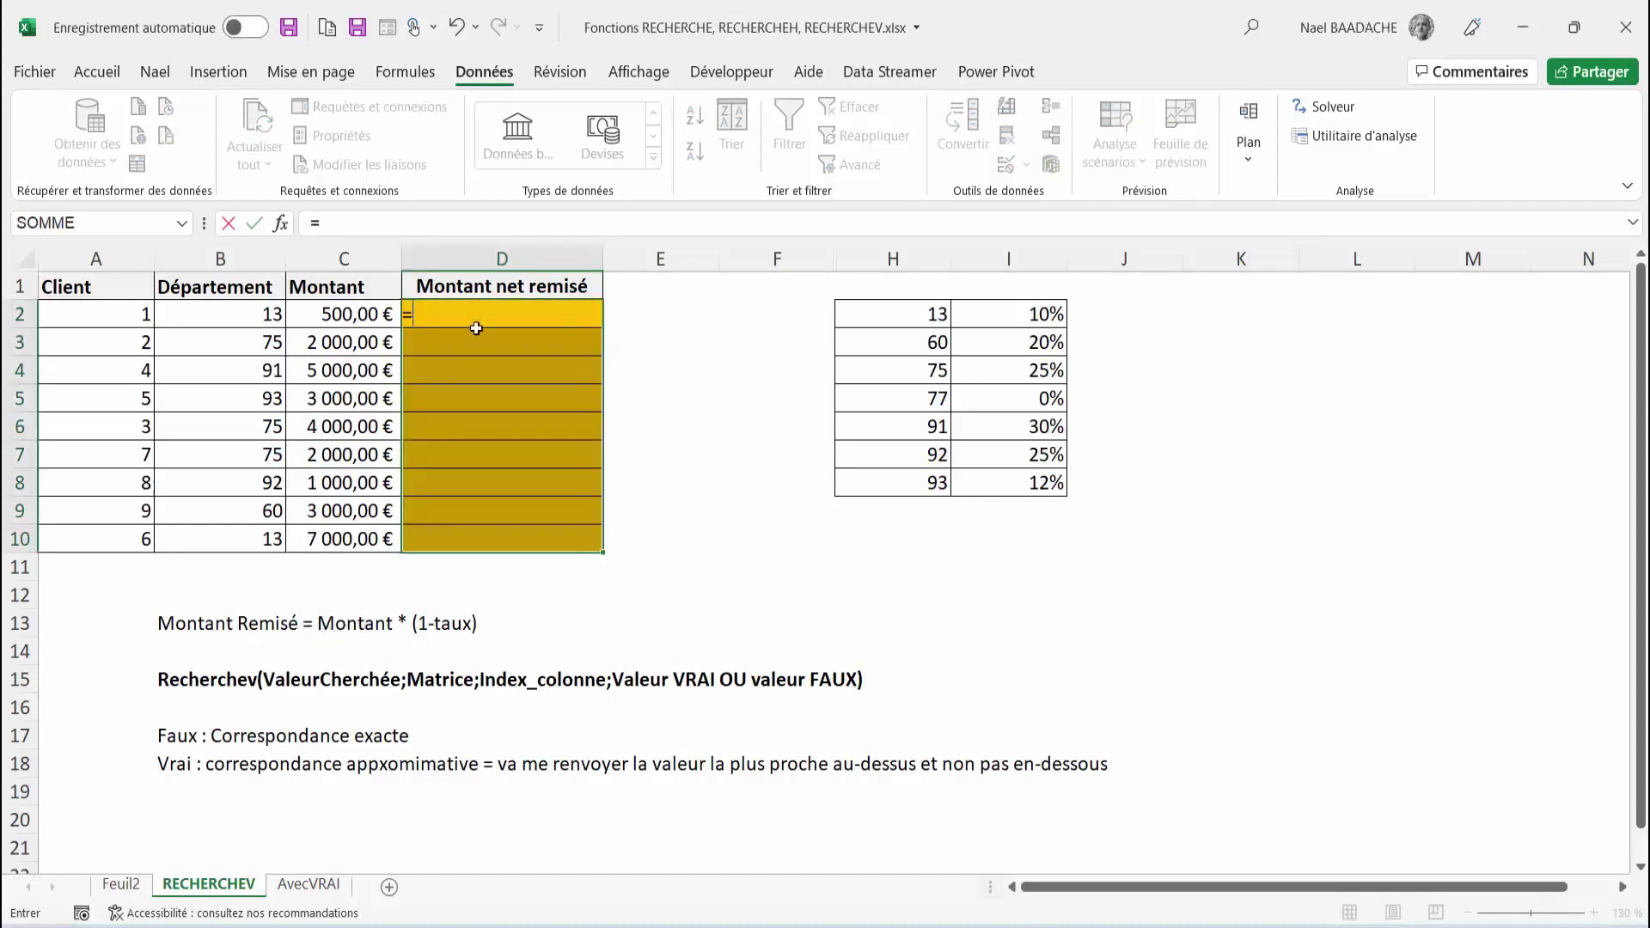
{"action": "left_click", "coordinate": [334, 315]}
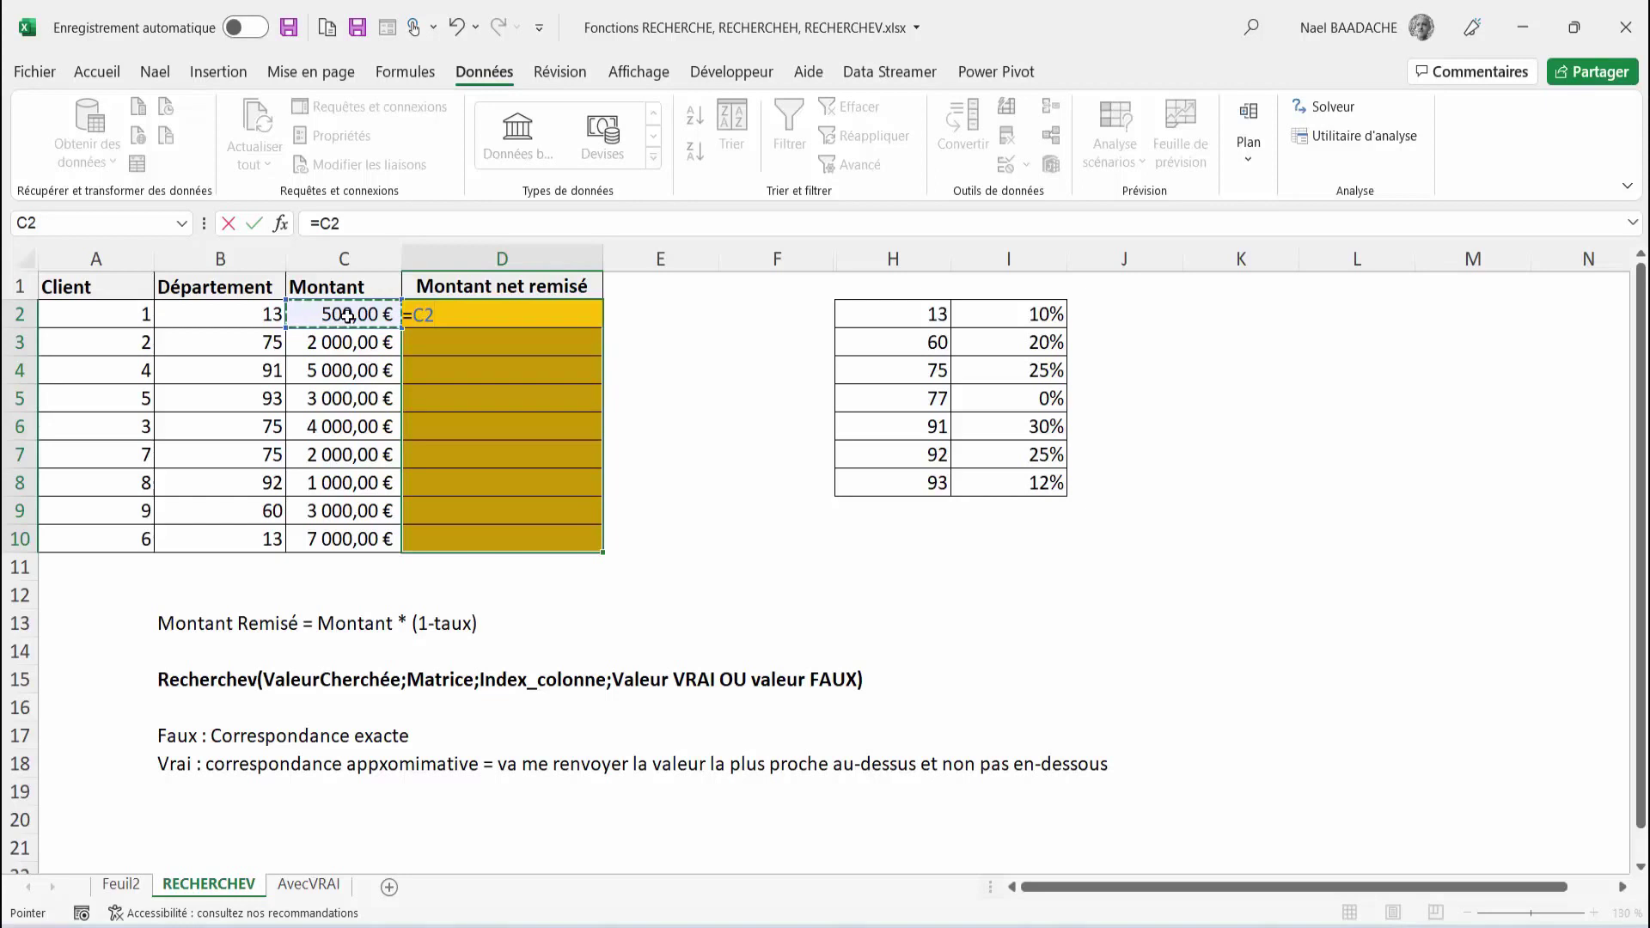
{"action": "key", "text": "F4"}
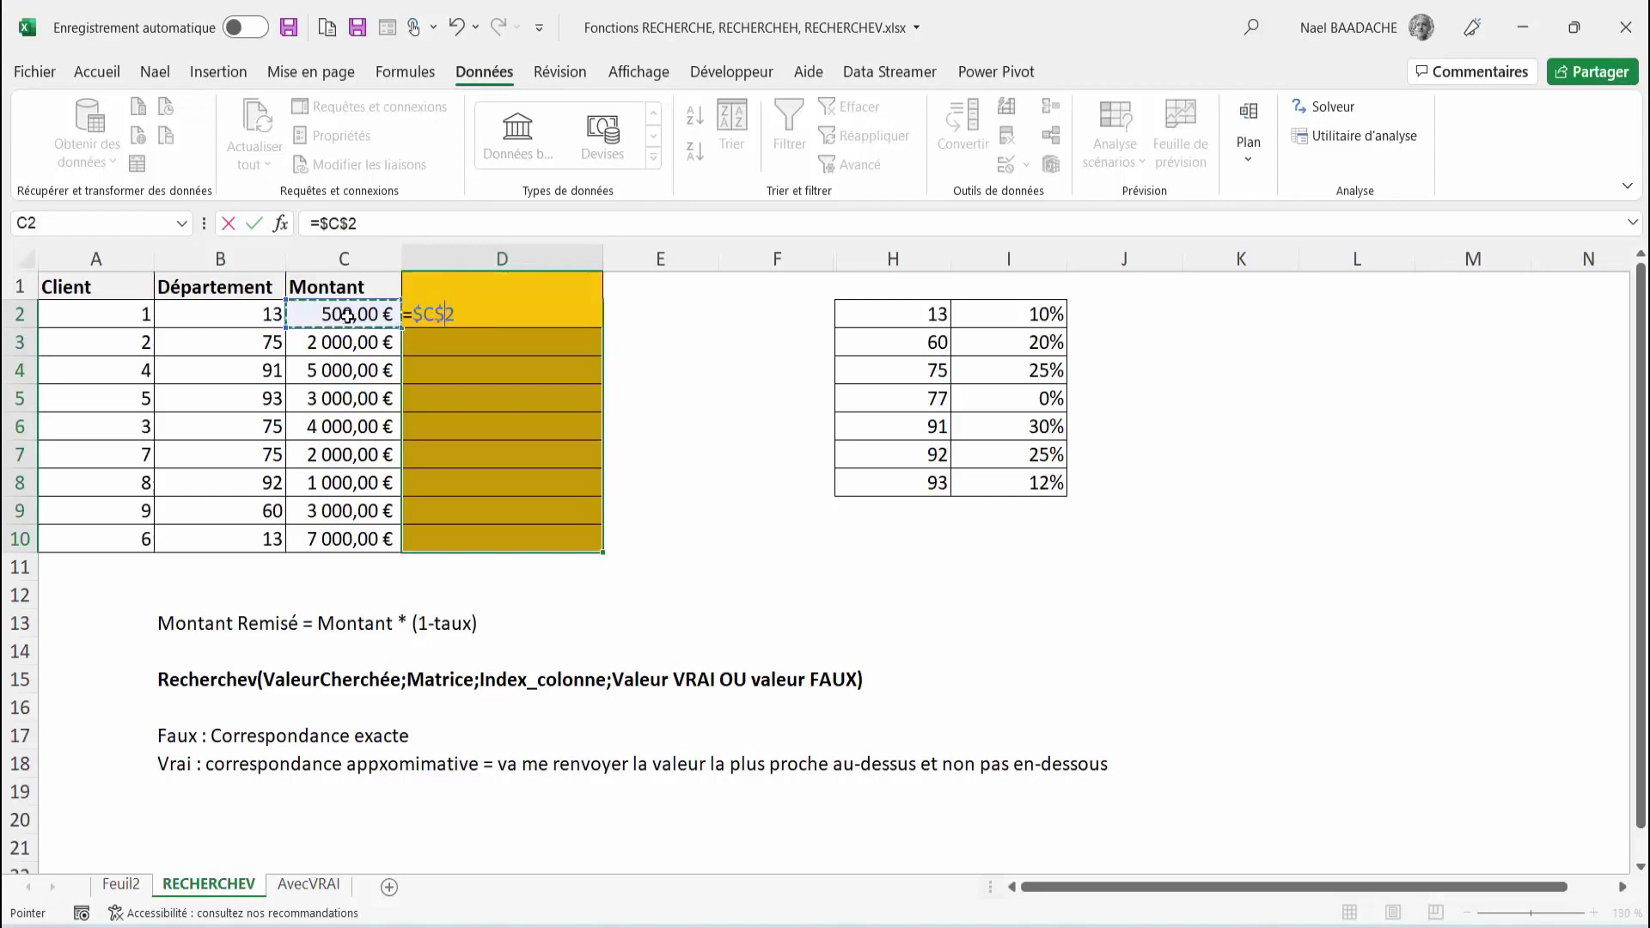
{"action": "key", "text": "F4"}
{"action": "key", "text": "F4"}
{"action": "type", "text": "*("}
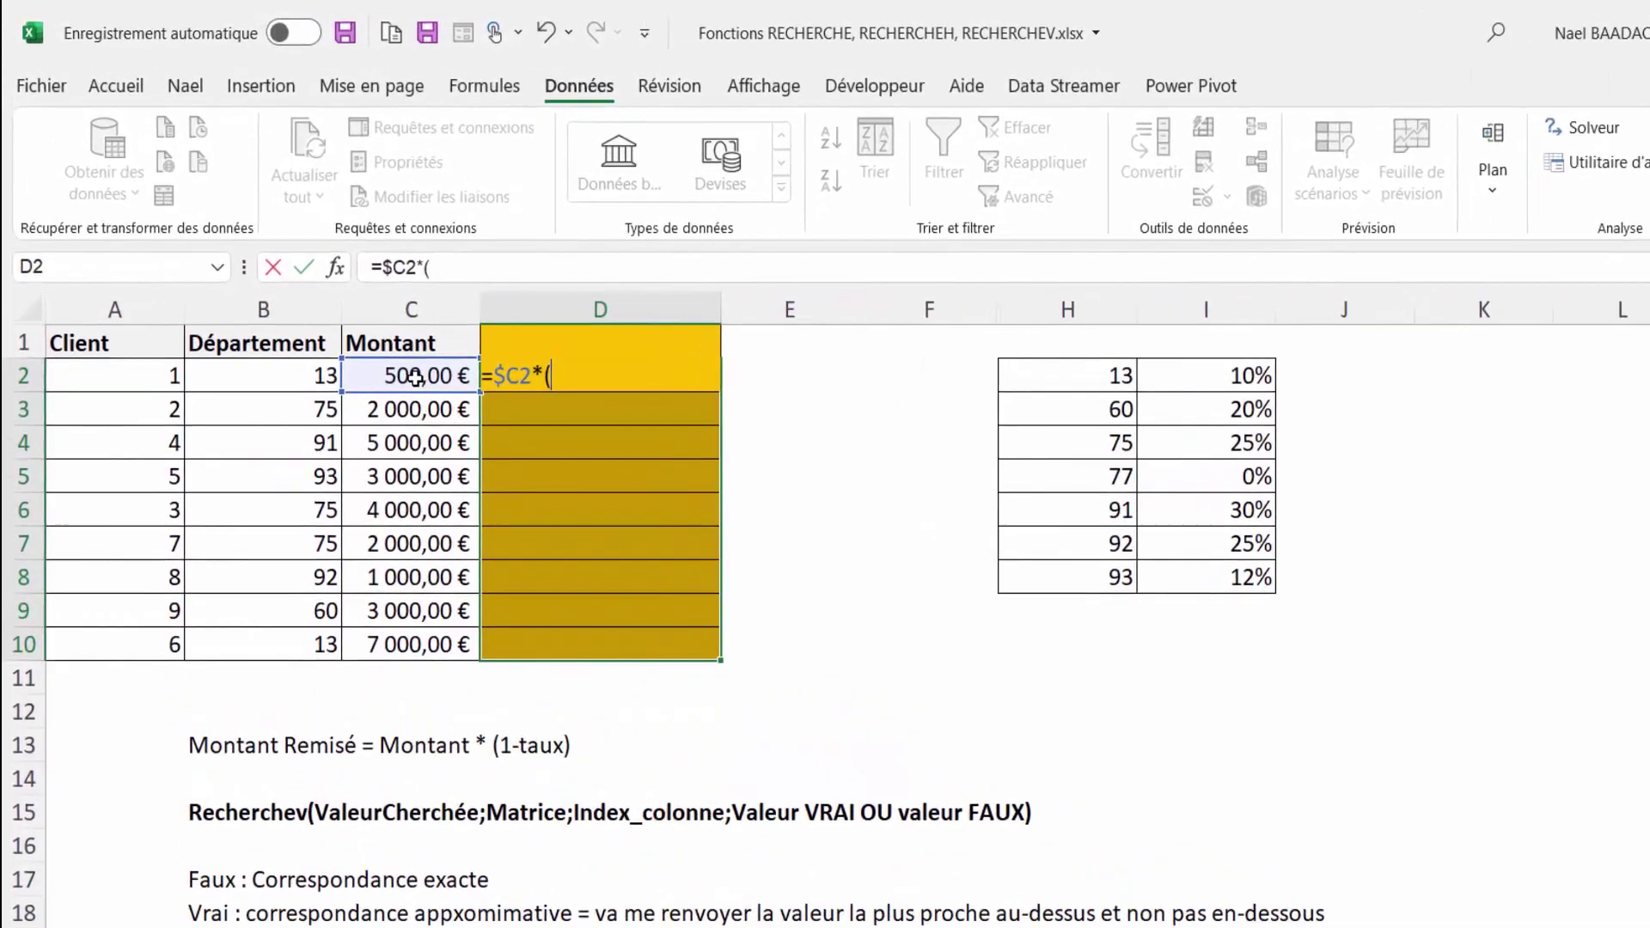
{"action": "type", "text": "1"}
{"action": "type", "text": "recerh"}
{"action": "key", "text": "BackSpace"}
{"action": "key", "text": "BackSpace"}
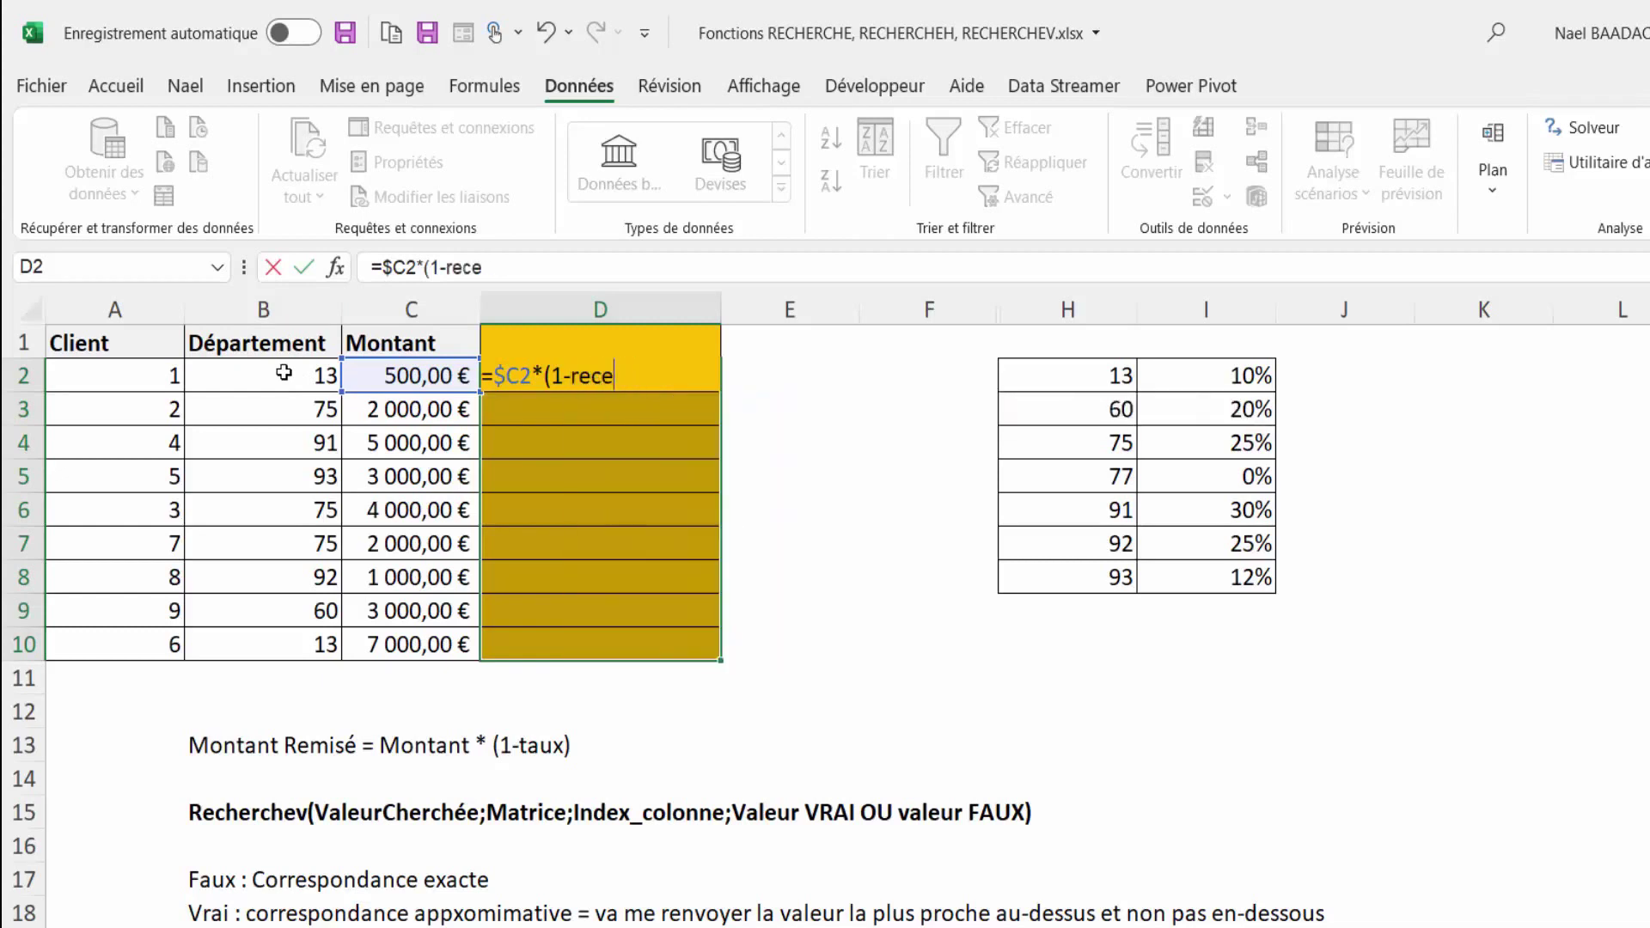
{"action": "key", "text": "BackSpace"}
{"action": "type", "text": "herch"}
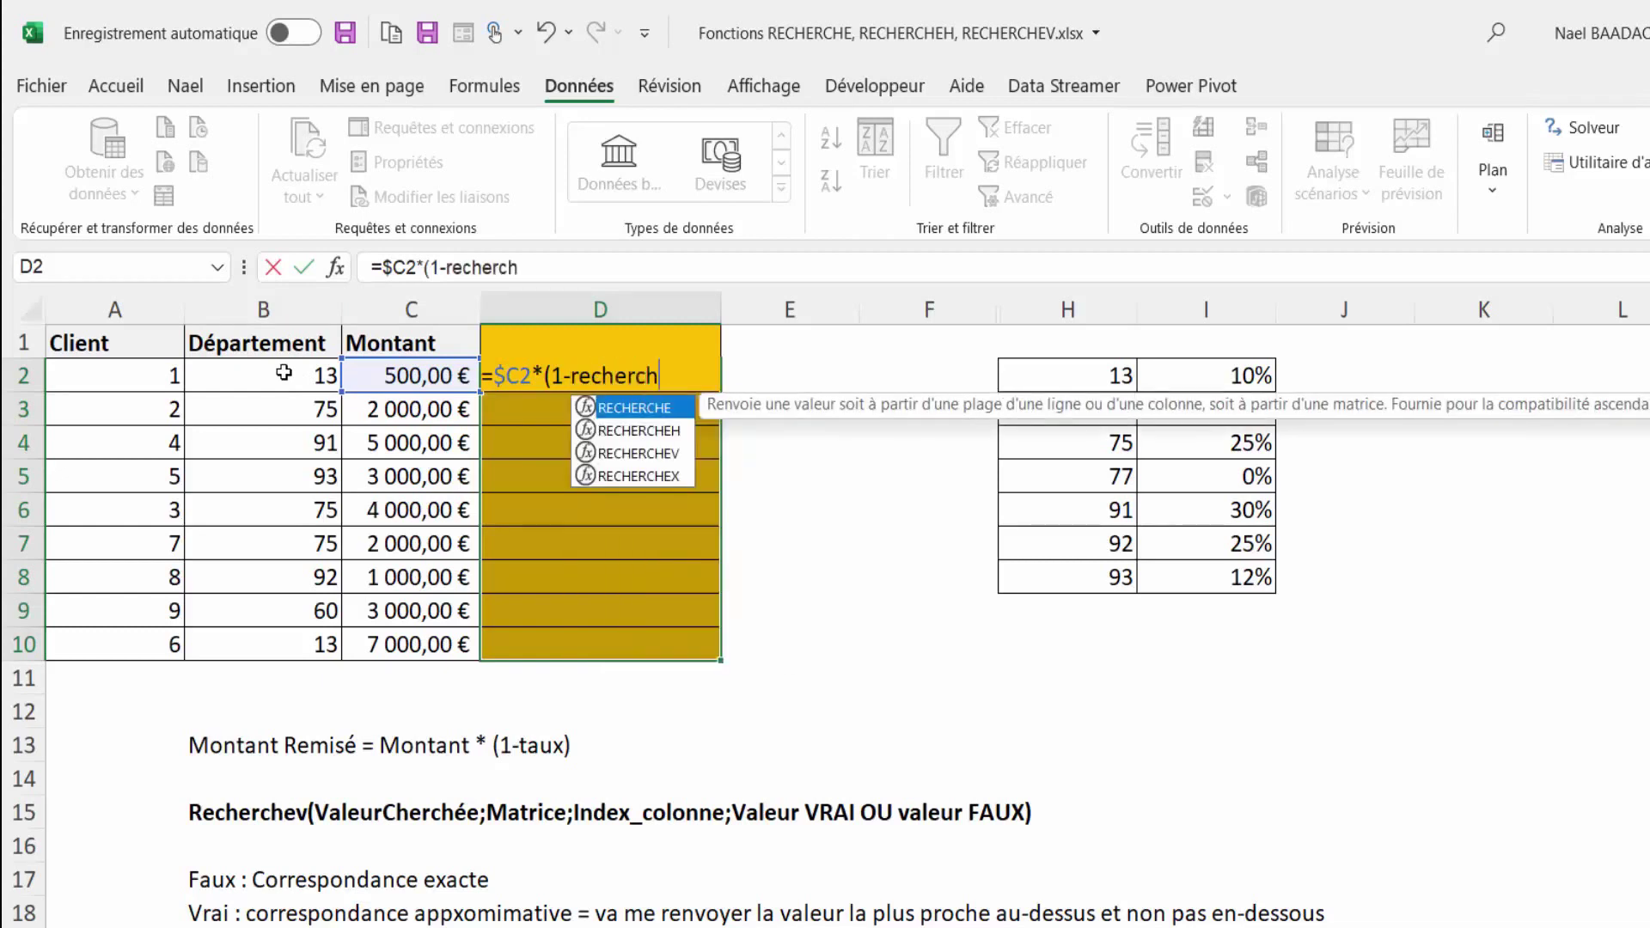
Complete =$C2*(1-RECHERCHEV($B2;$H$2:$I$8;2;FAUX)) and fill it into D2:D10 at once.
{"action": "double_click", "coordinate": [636, 453]}
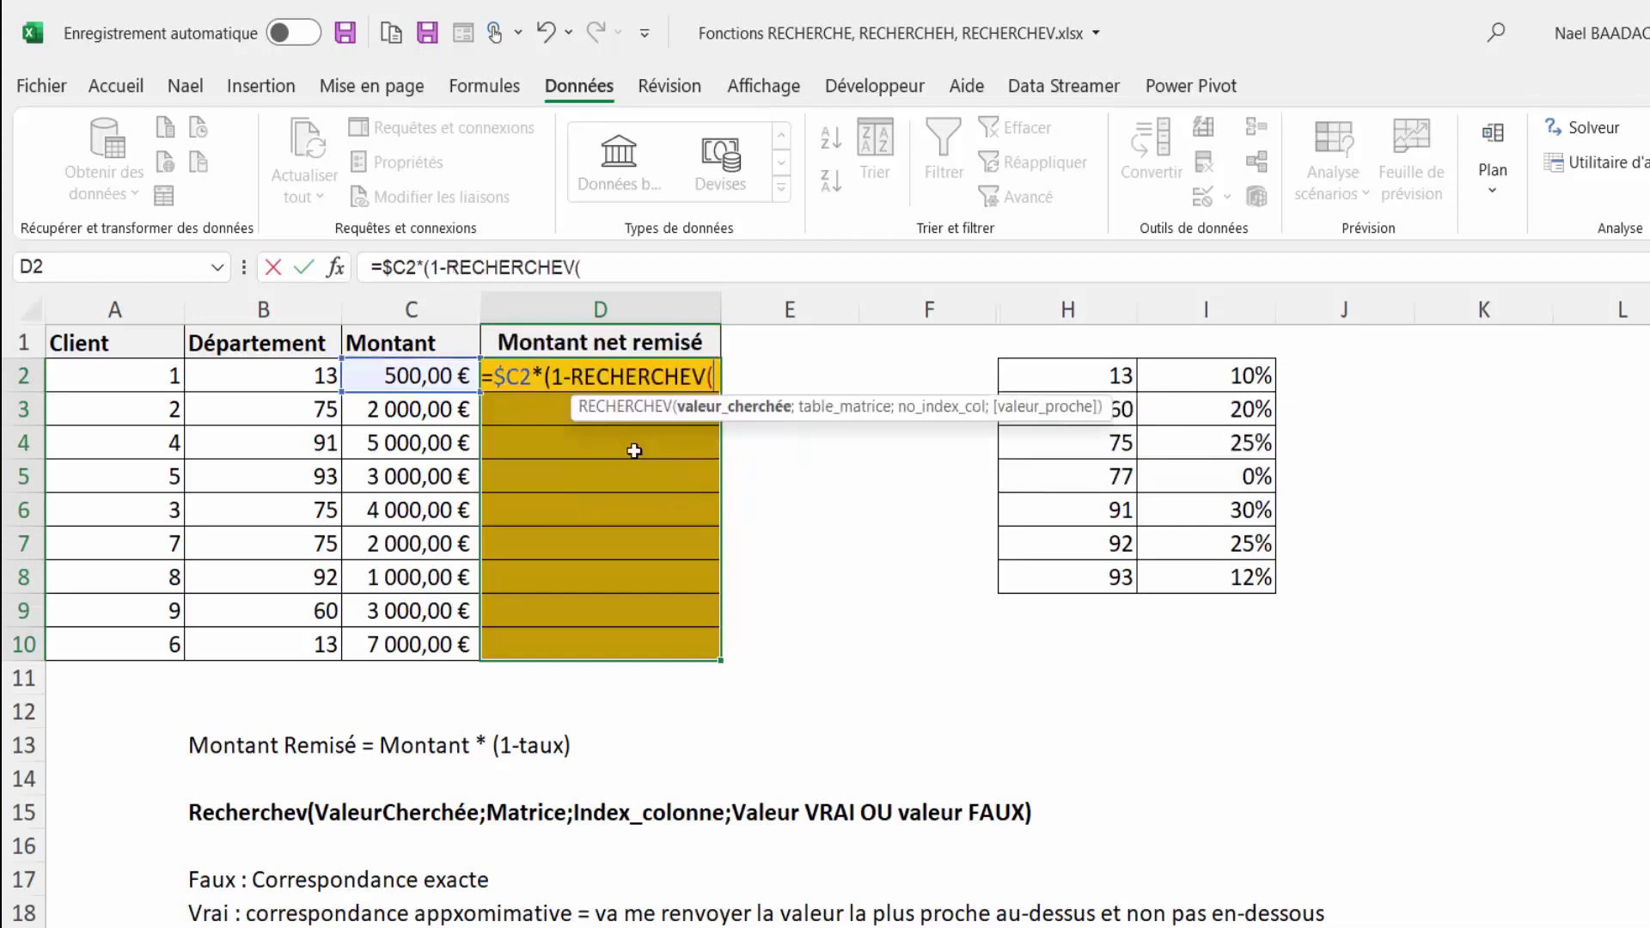
{"action": "left_click", "coordinate": [258, 383]}
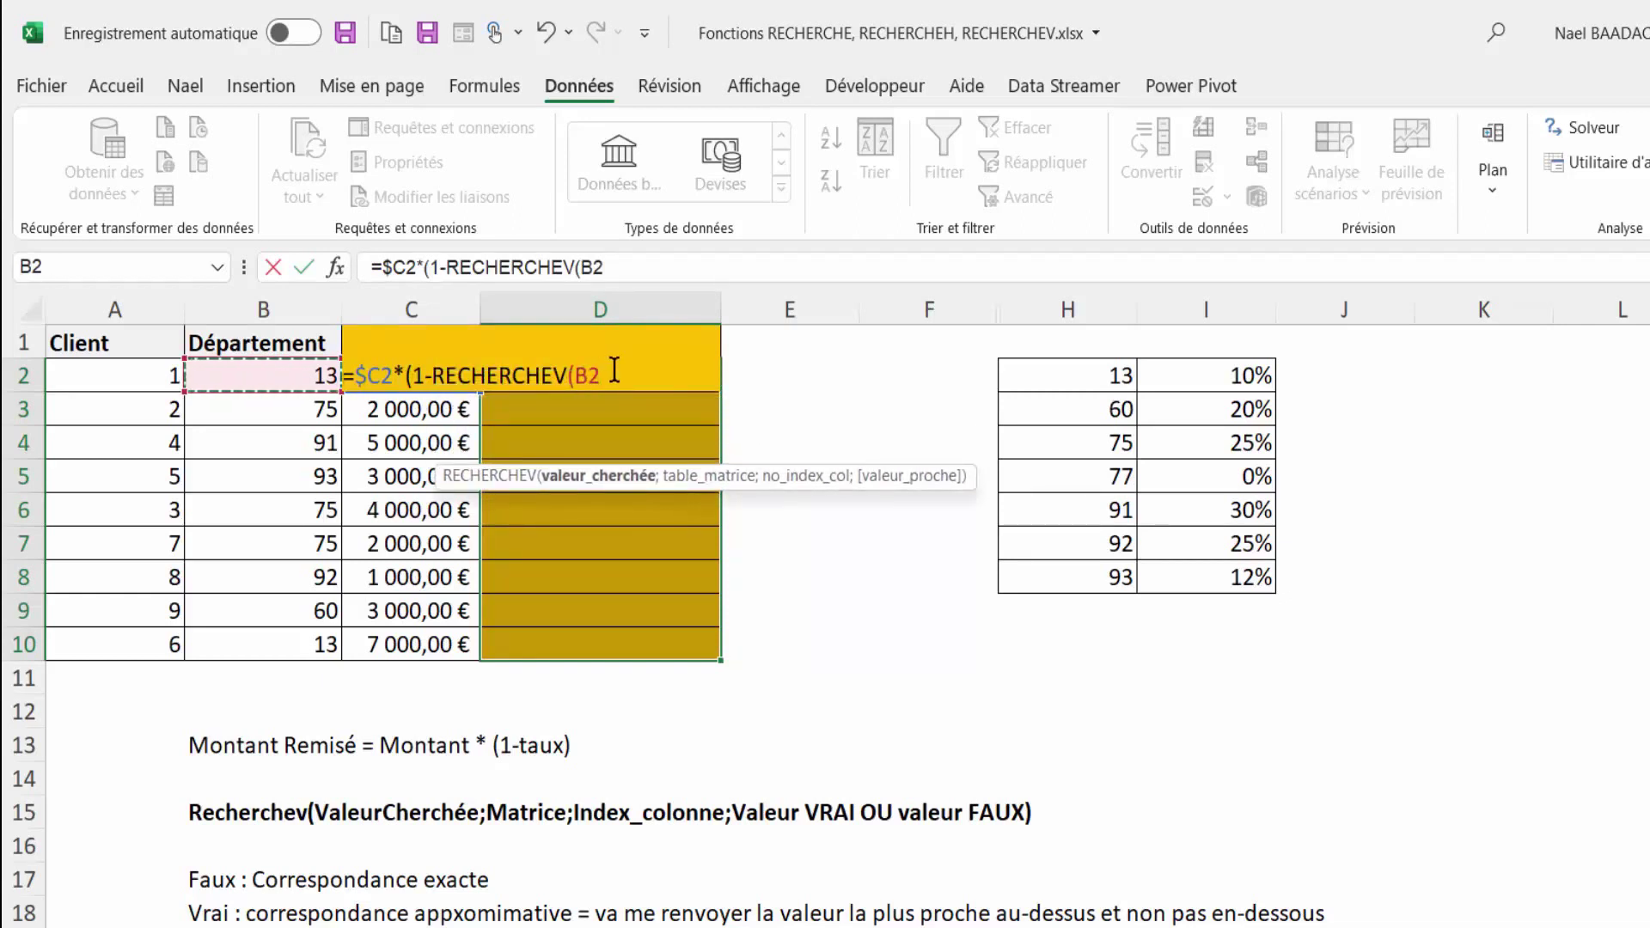
{"action": "key", "text": "F4"}
{"action": "key", "text": "F4"}
{"action": "key", "text": "F4"}
{"action": "type", "text": "$B2;"}
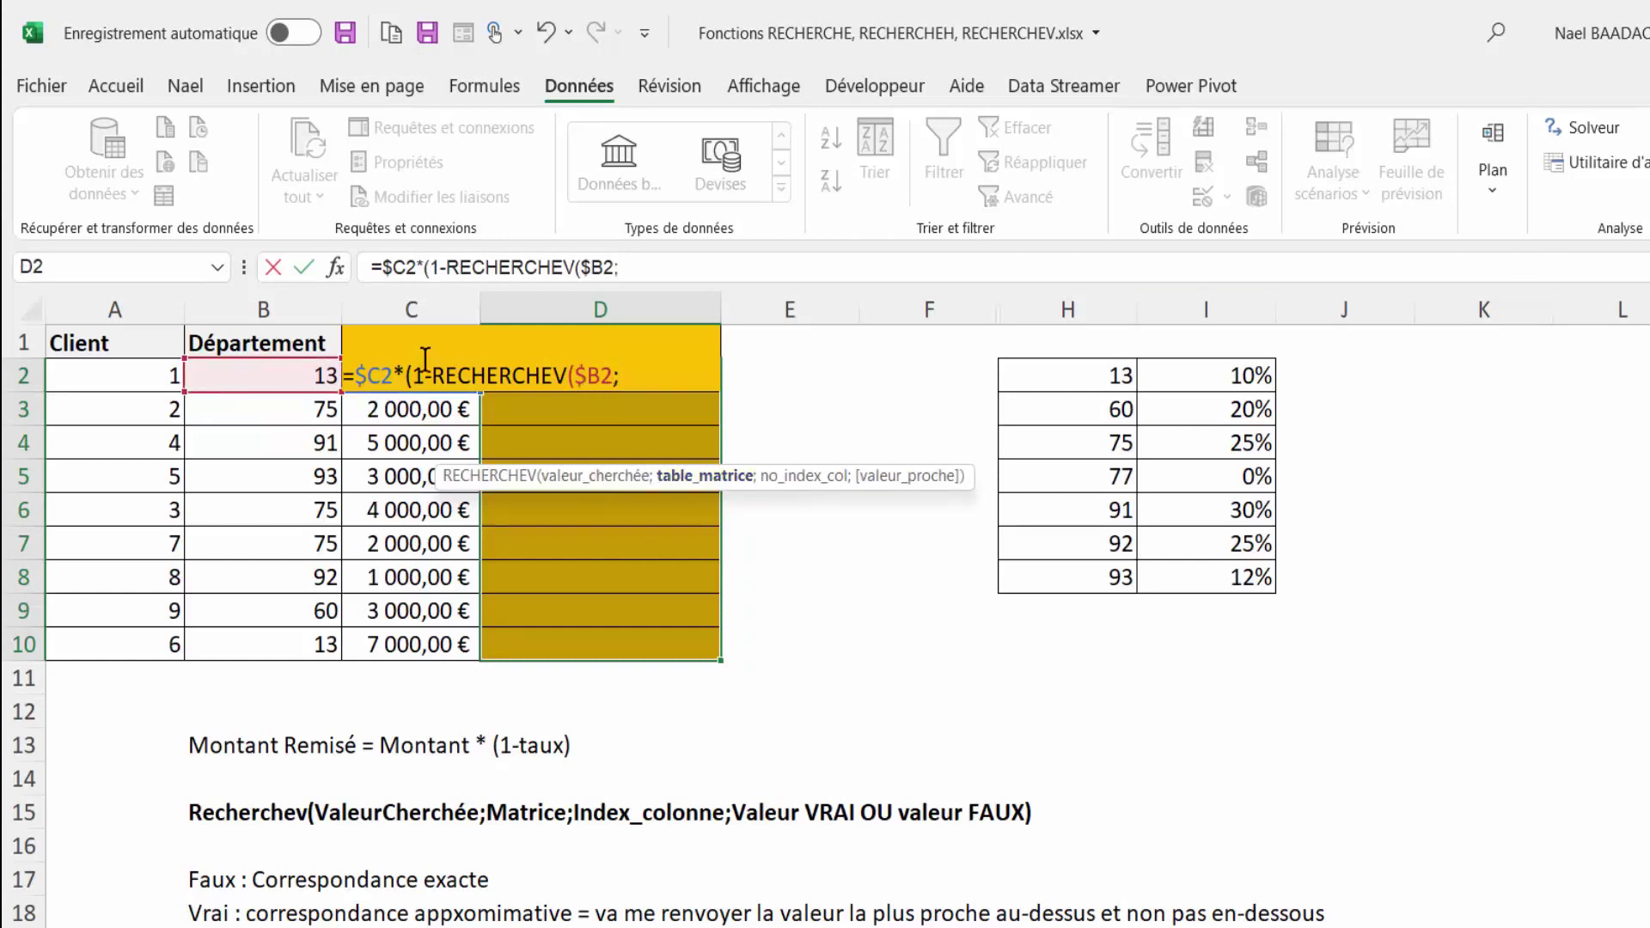
{"action": "mouse_move", "coordinate": [1057, 380]}
{"action": "left_mouse_down"}
{"action": "mouse_move", "coordinate": [1170, 469]}
{"action": "mouse_move", "coordinate": [1167, 563]}
{"action": "left_mouse_up"}
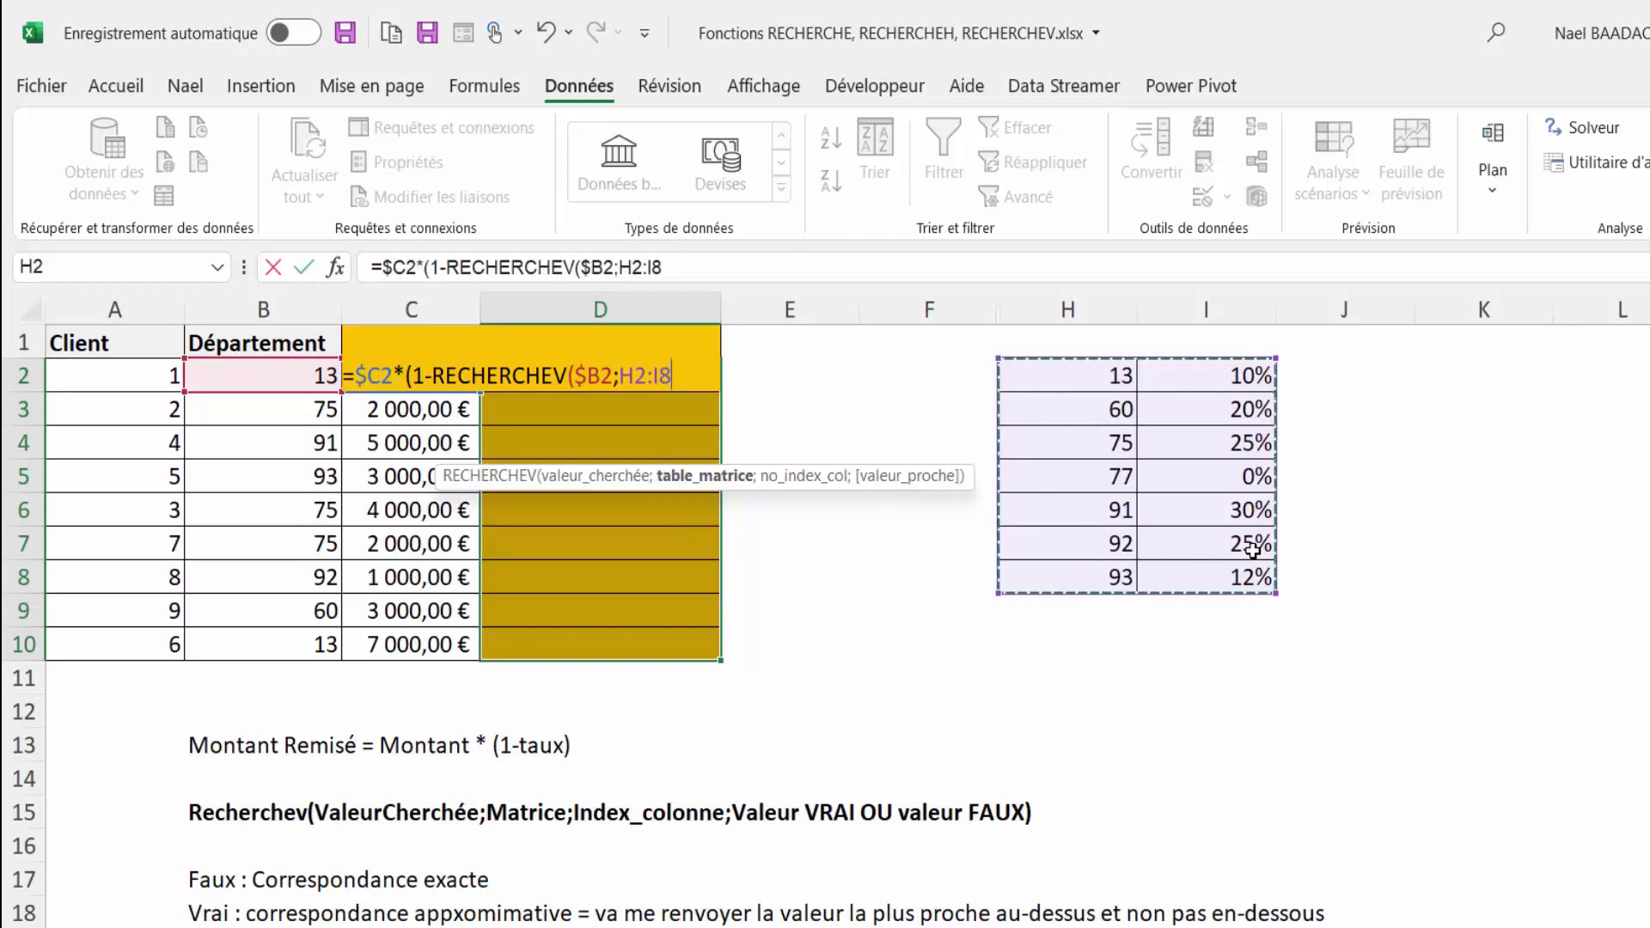
{"action": "key", "text": "F4"}
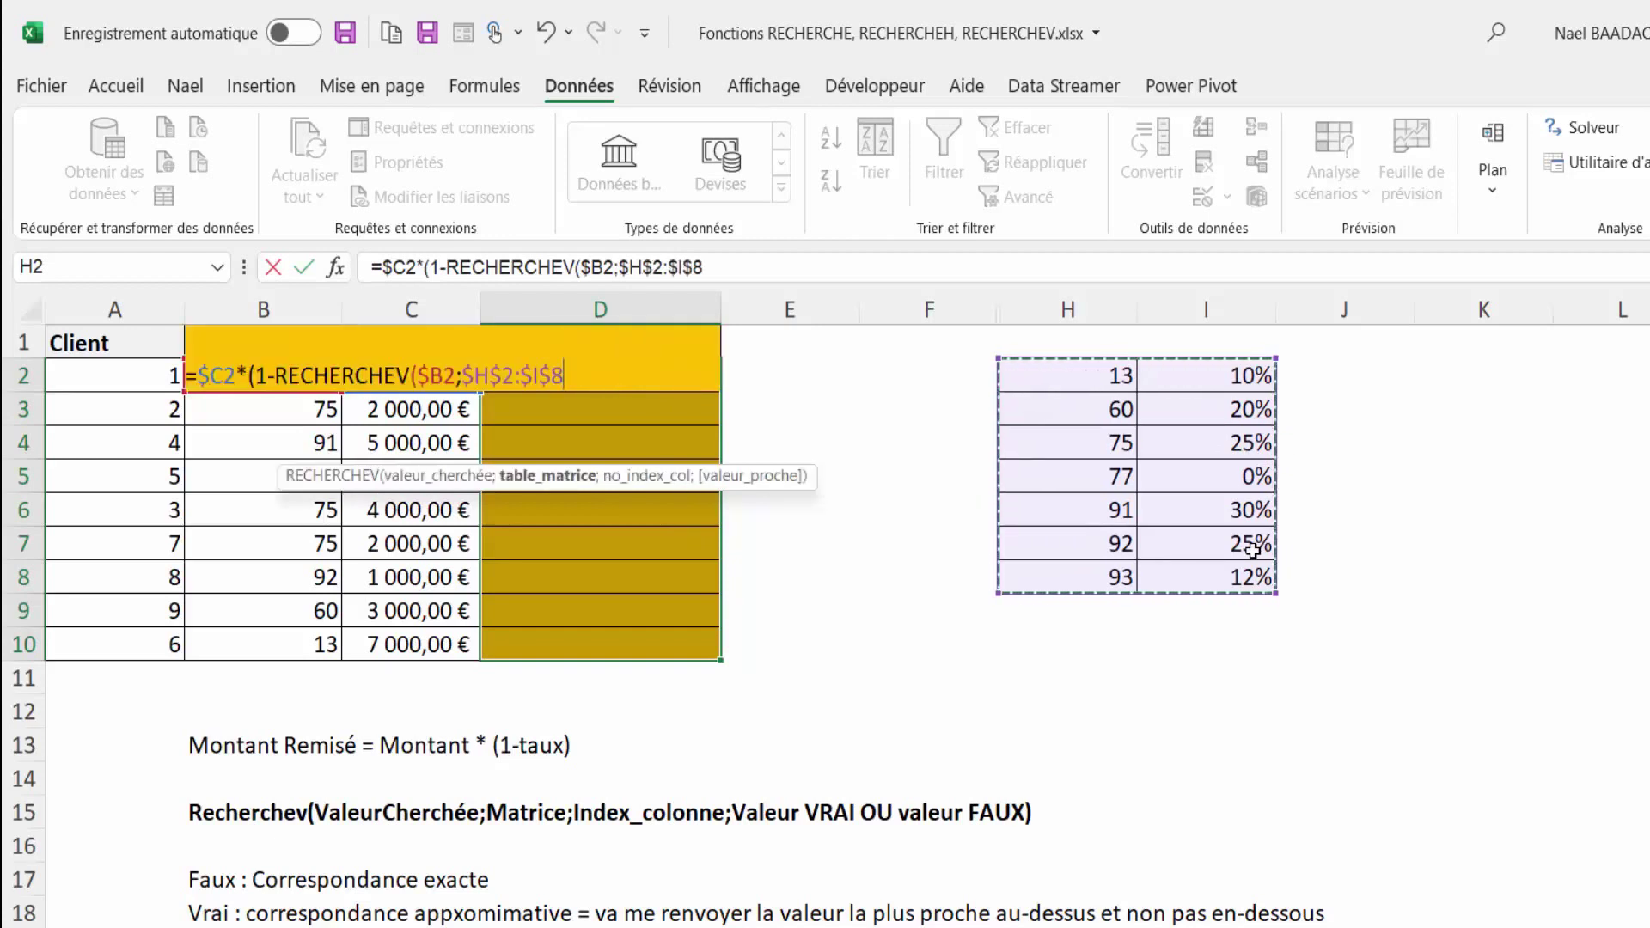
{"action": "type", "text": ";"}
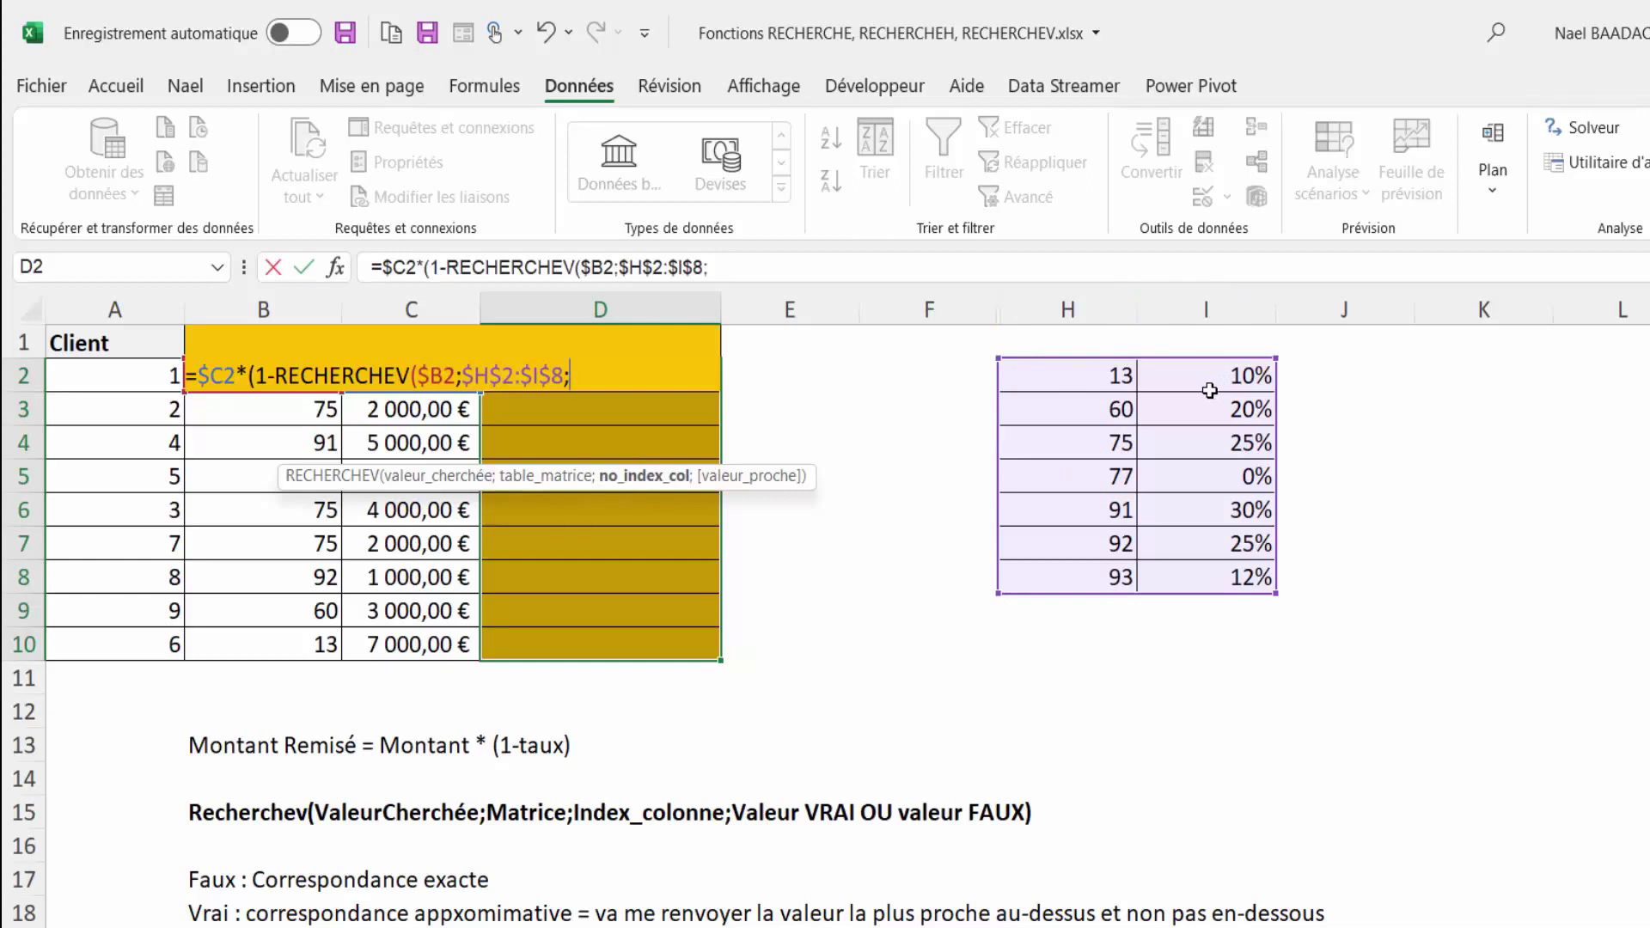
{"action": "type", "text": "2;"}
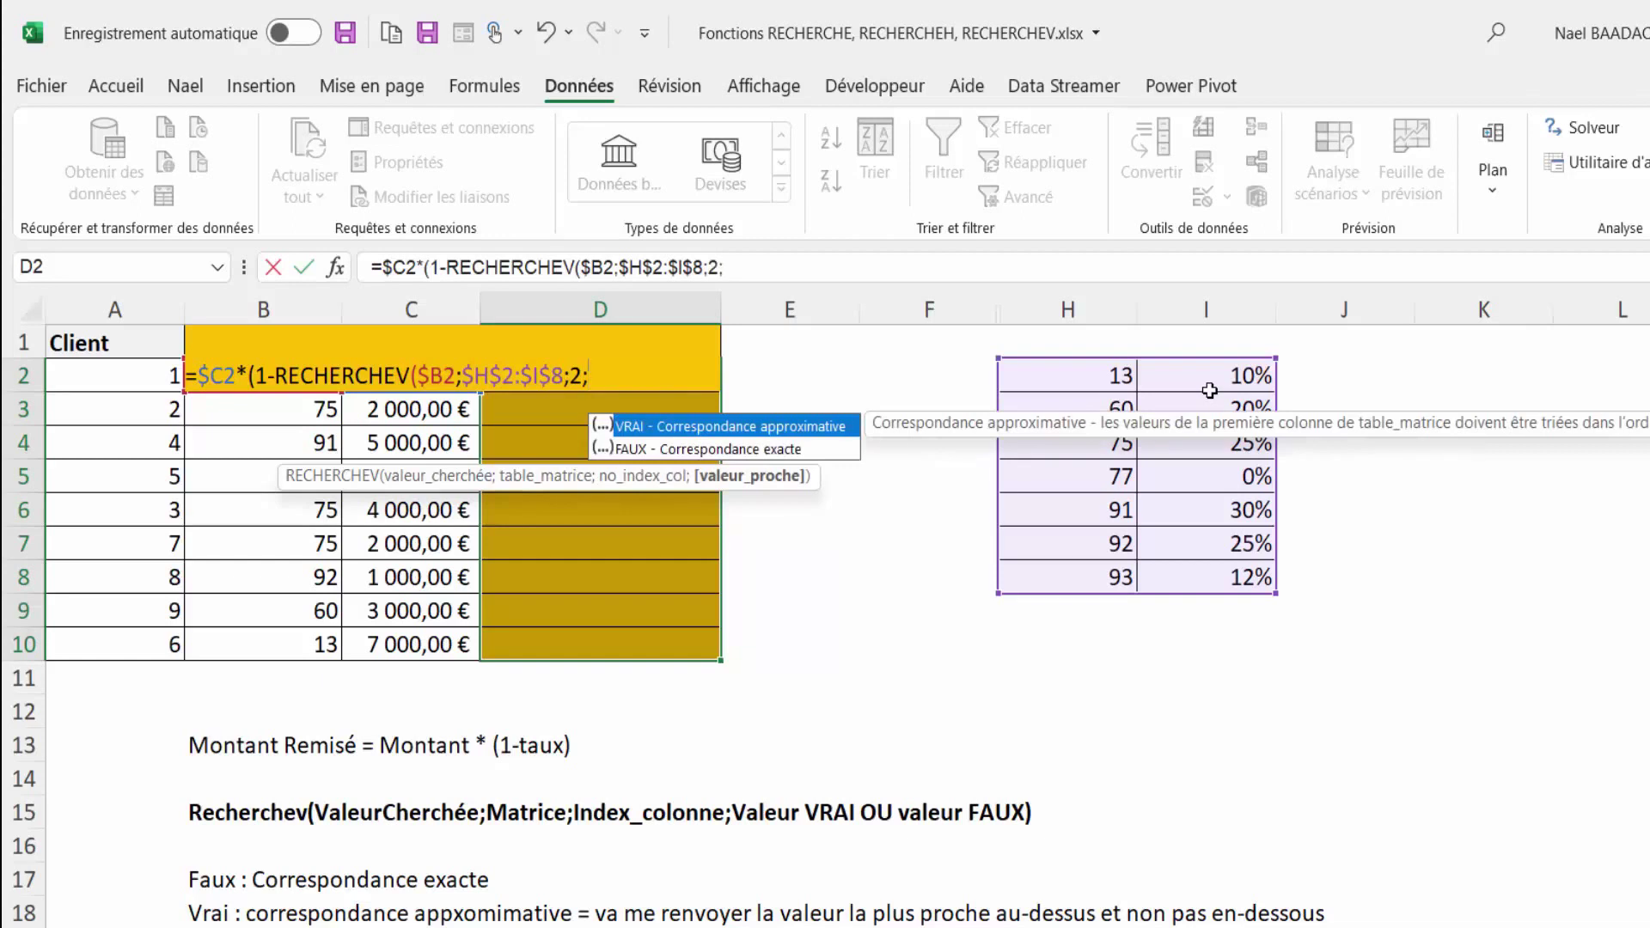
{"action": "type", "text": "faux"}
{"action": "type", "text": ")"}
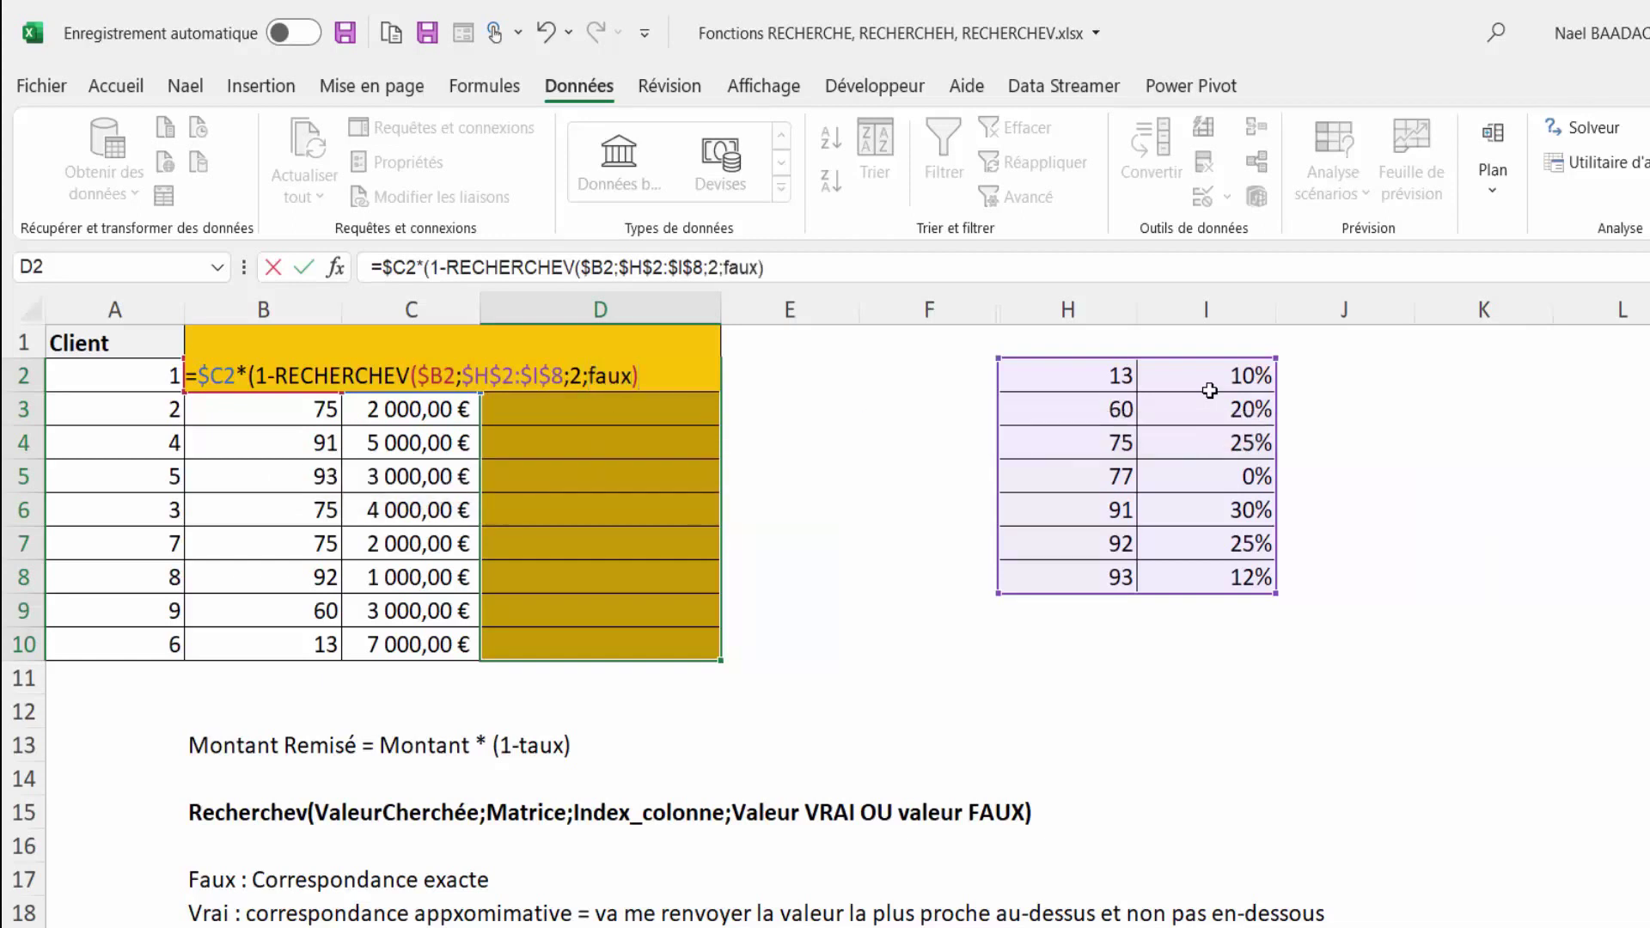
{"action": "type", "text": ")"}
{"action": "key", "text": "ctrl+Return"}
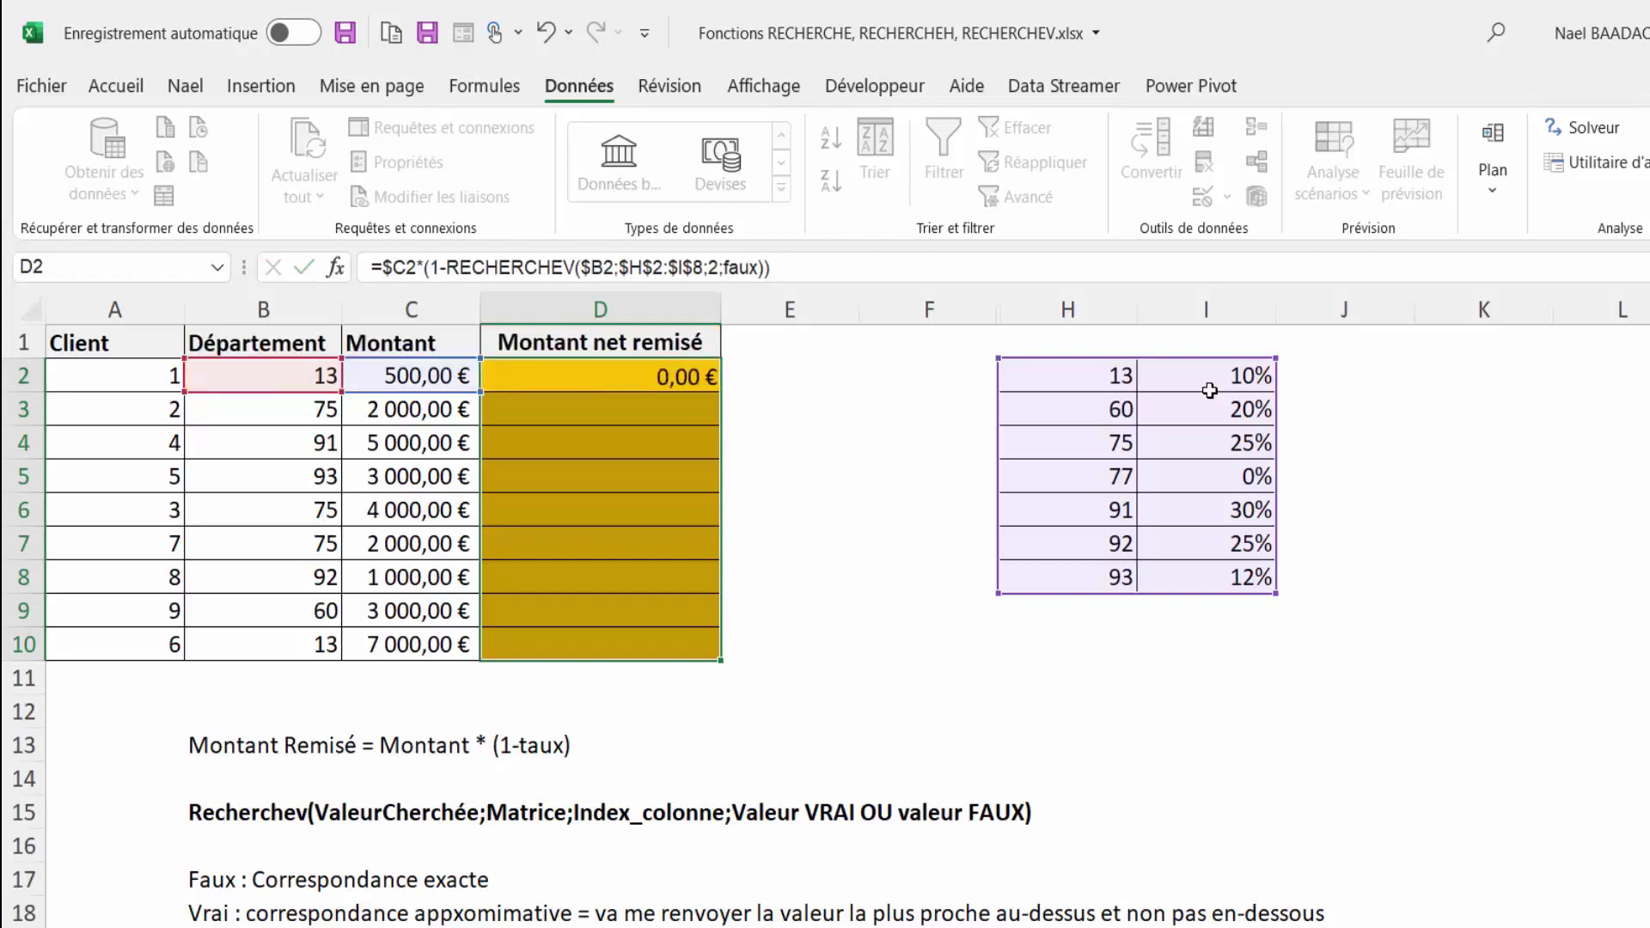
{"action": "left_click_drag", "start_coordinate": [671, 375], "coordinate": [679, 634]}
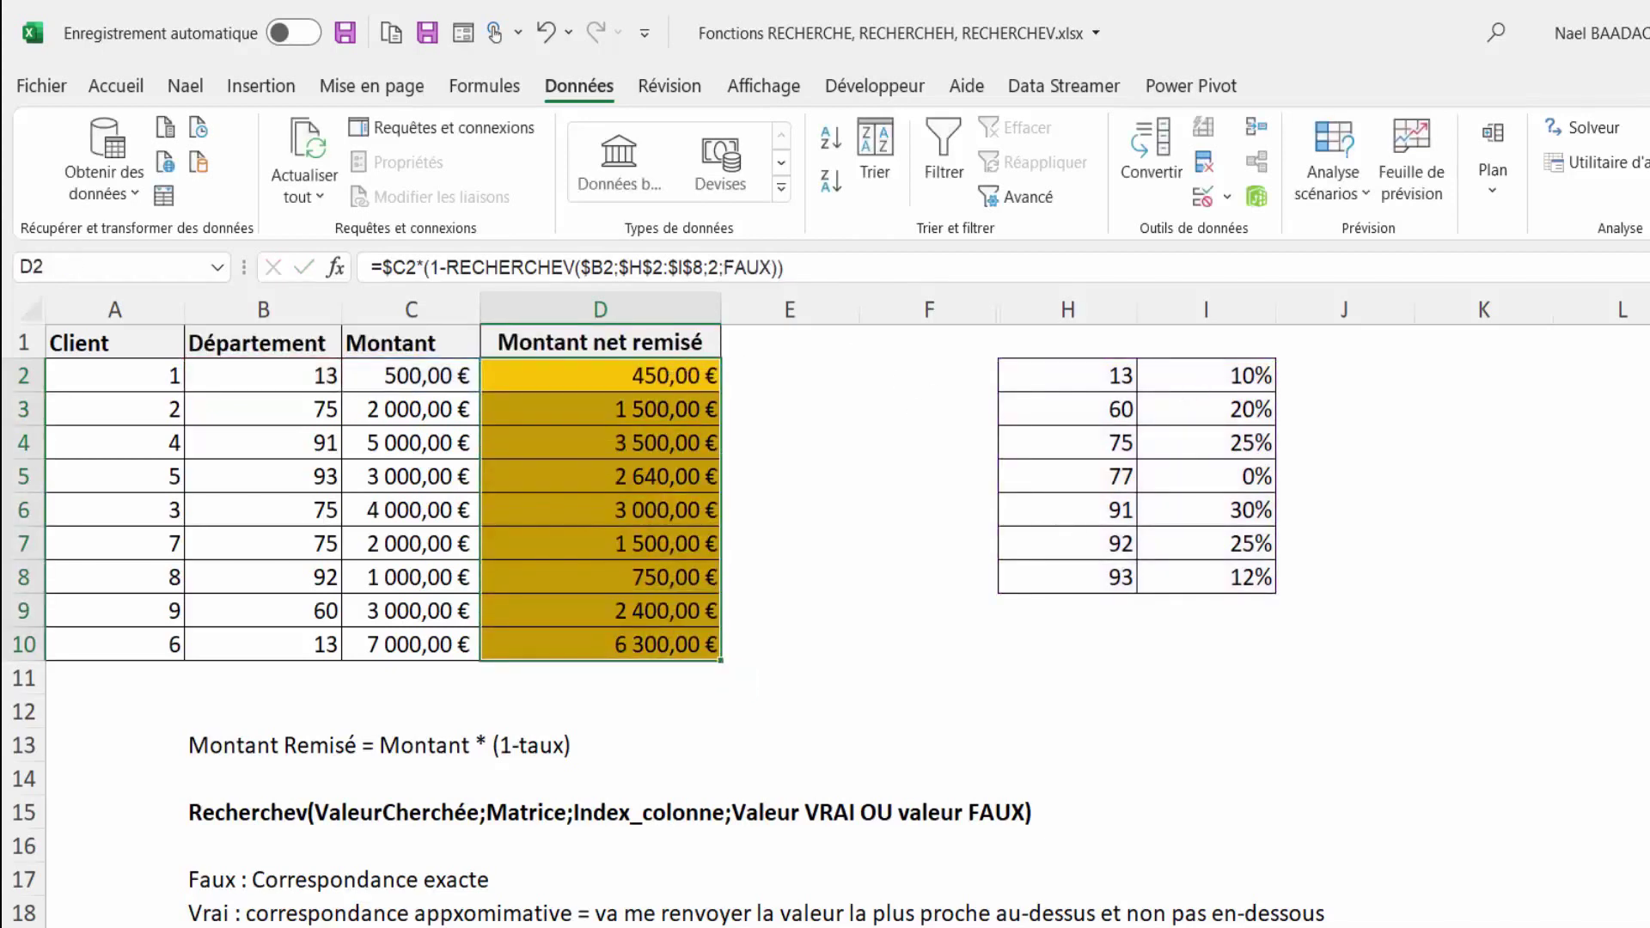
{"action": "double_click", "coordinate": [653, 376]}
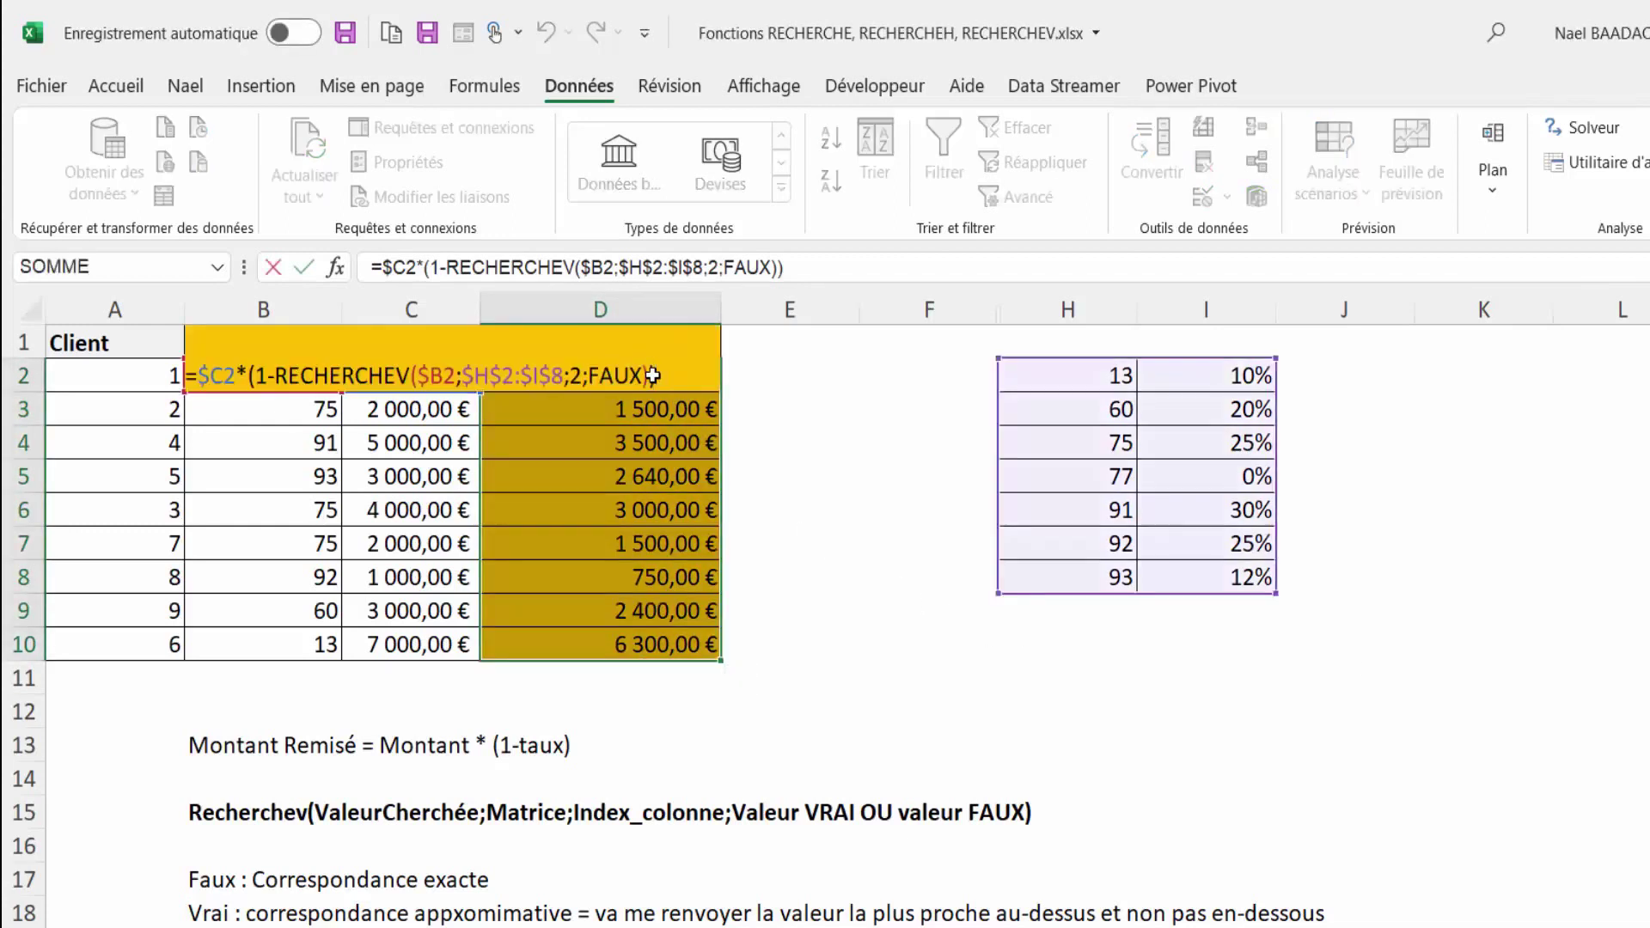
Change D2's match type from FAUX to VRAI, keeping the 450,00 € result.
{"action": "left_click", "coordinate": [590, 378]}
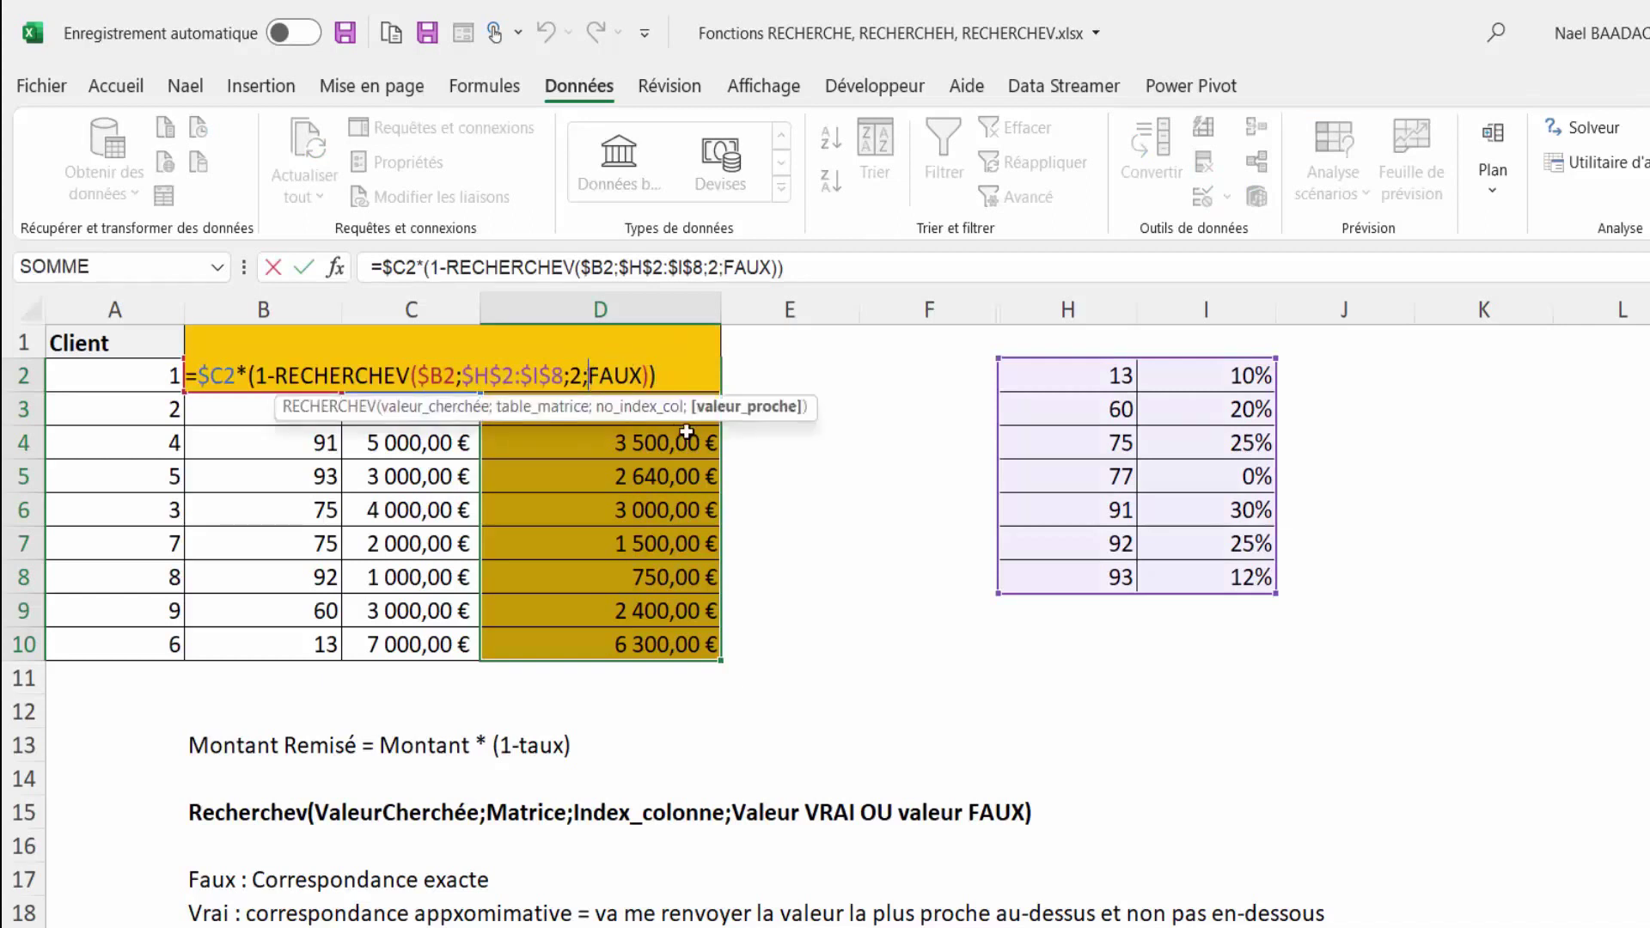
{"action": "key", "text": "Delete"}
{"action": "key", "text": "Delete"}
{"action": "key", "text": "Delete"}
{"action": "key", "text": "Delete"}
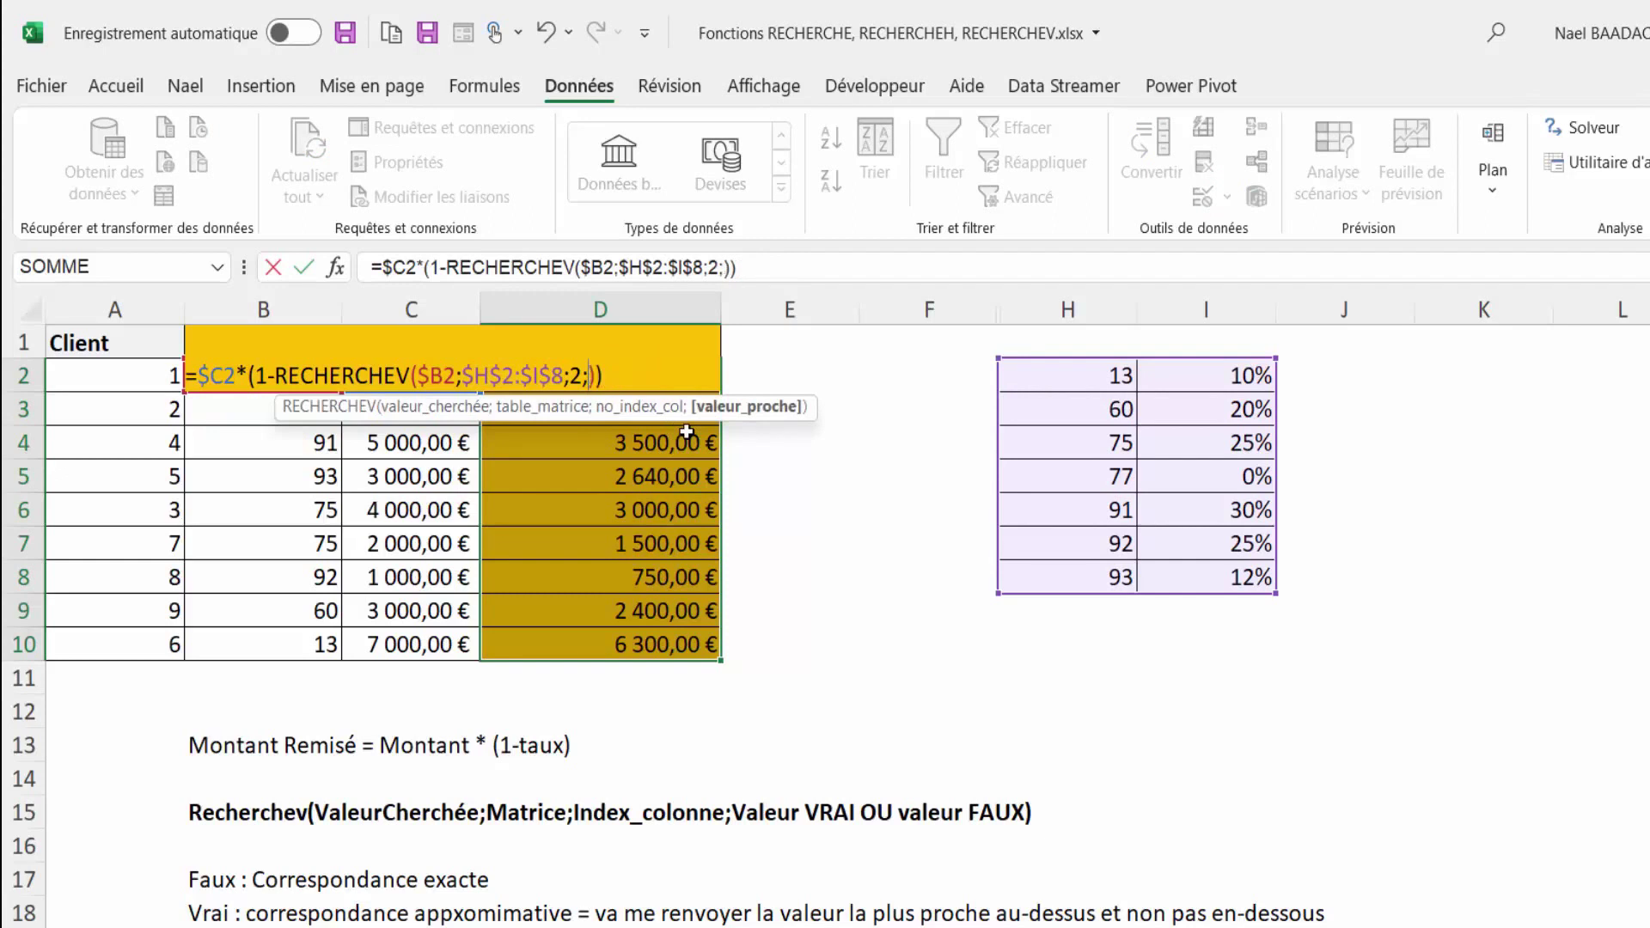
{"action": "type", "text": "vrai"}
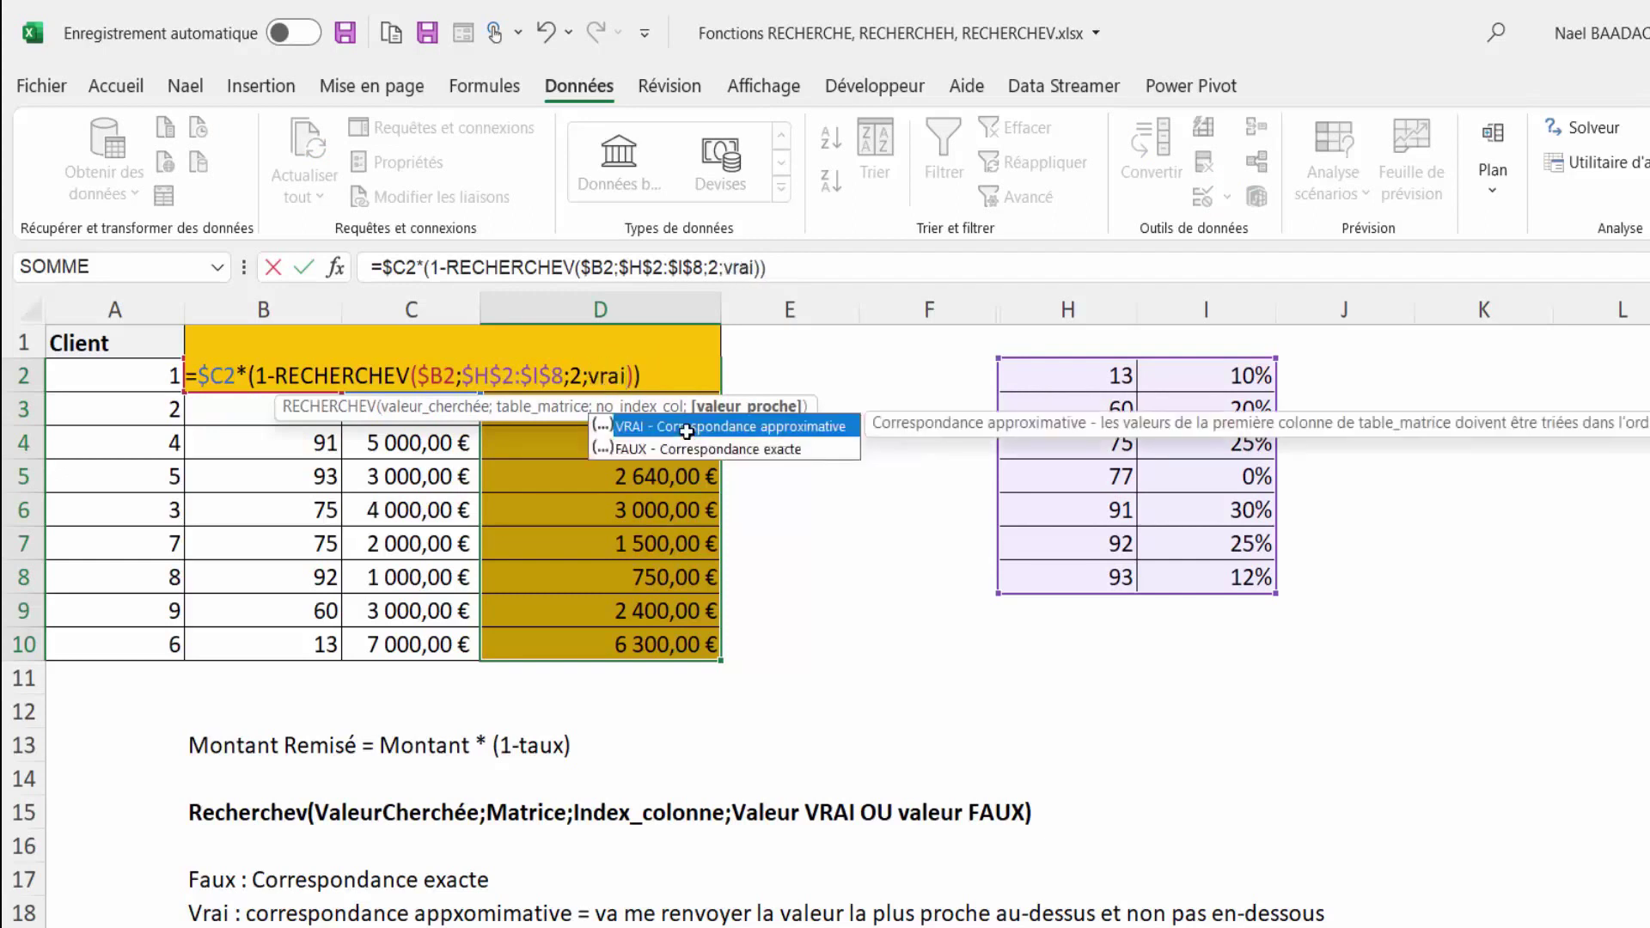
{"action": "key", "text": "Return"}
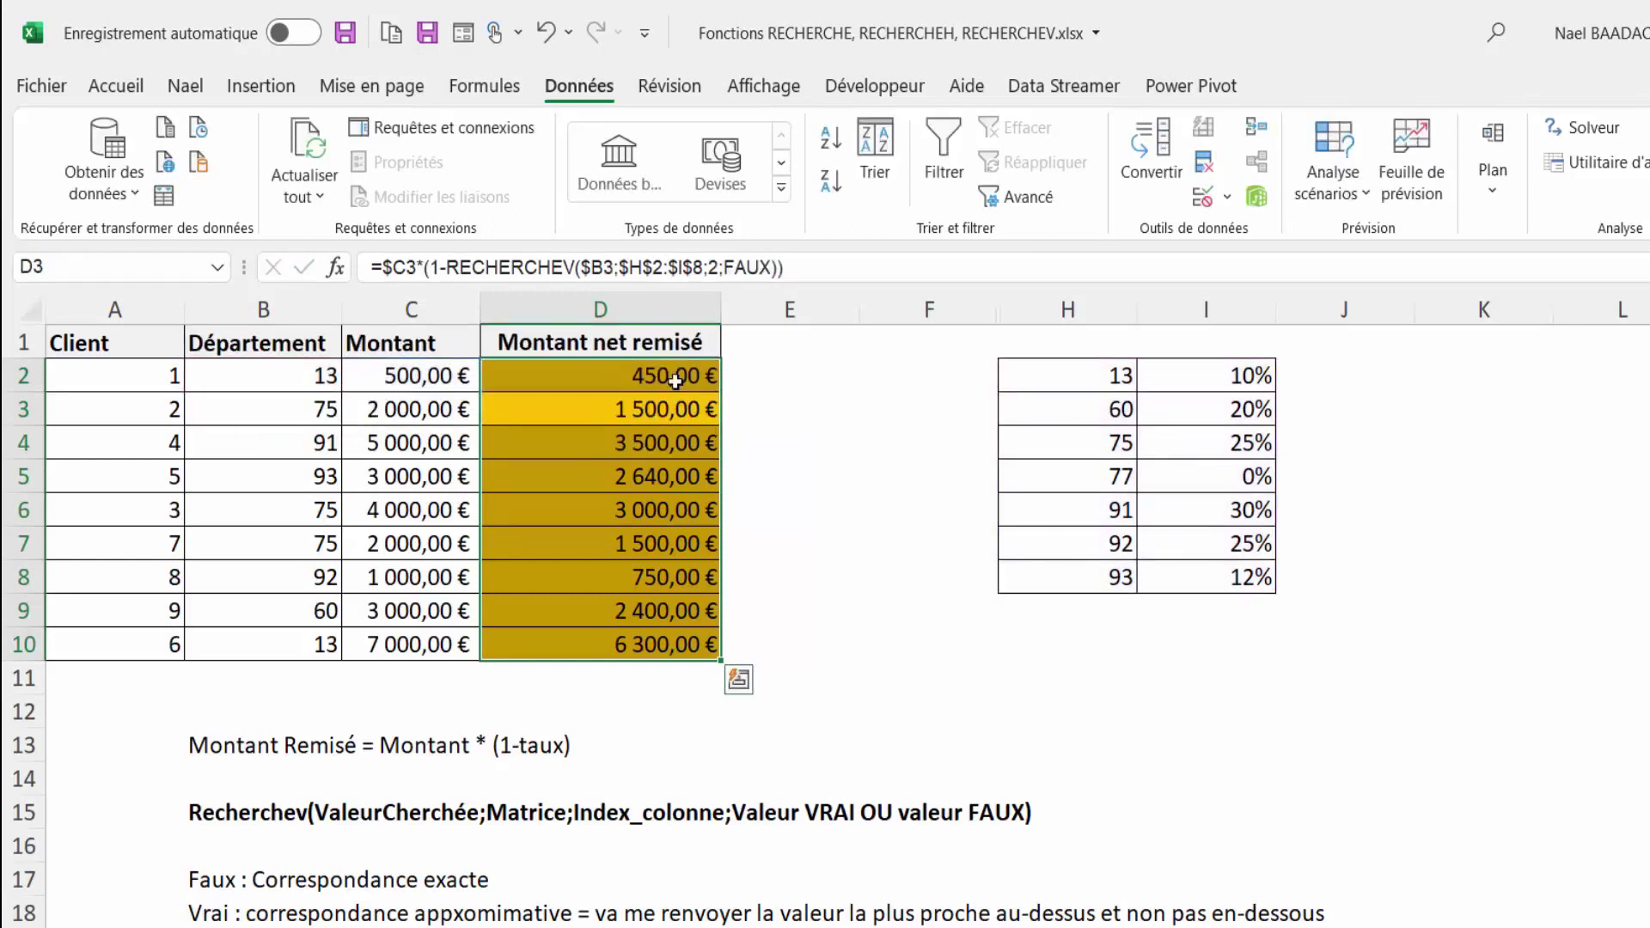
{"action": "left_click", "coordinate": [676, 381]}
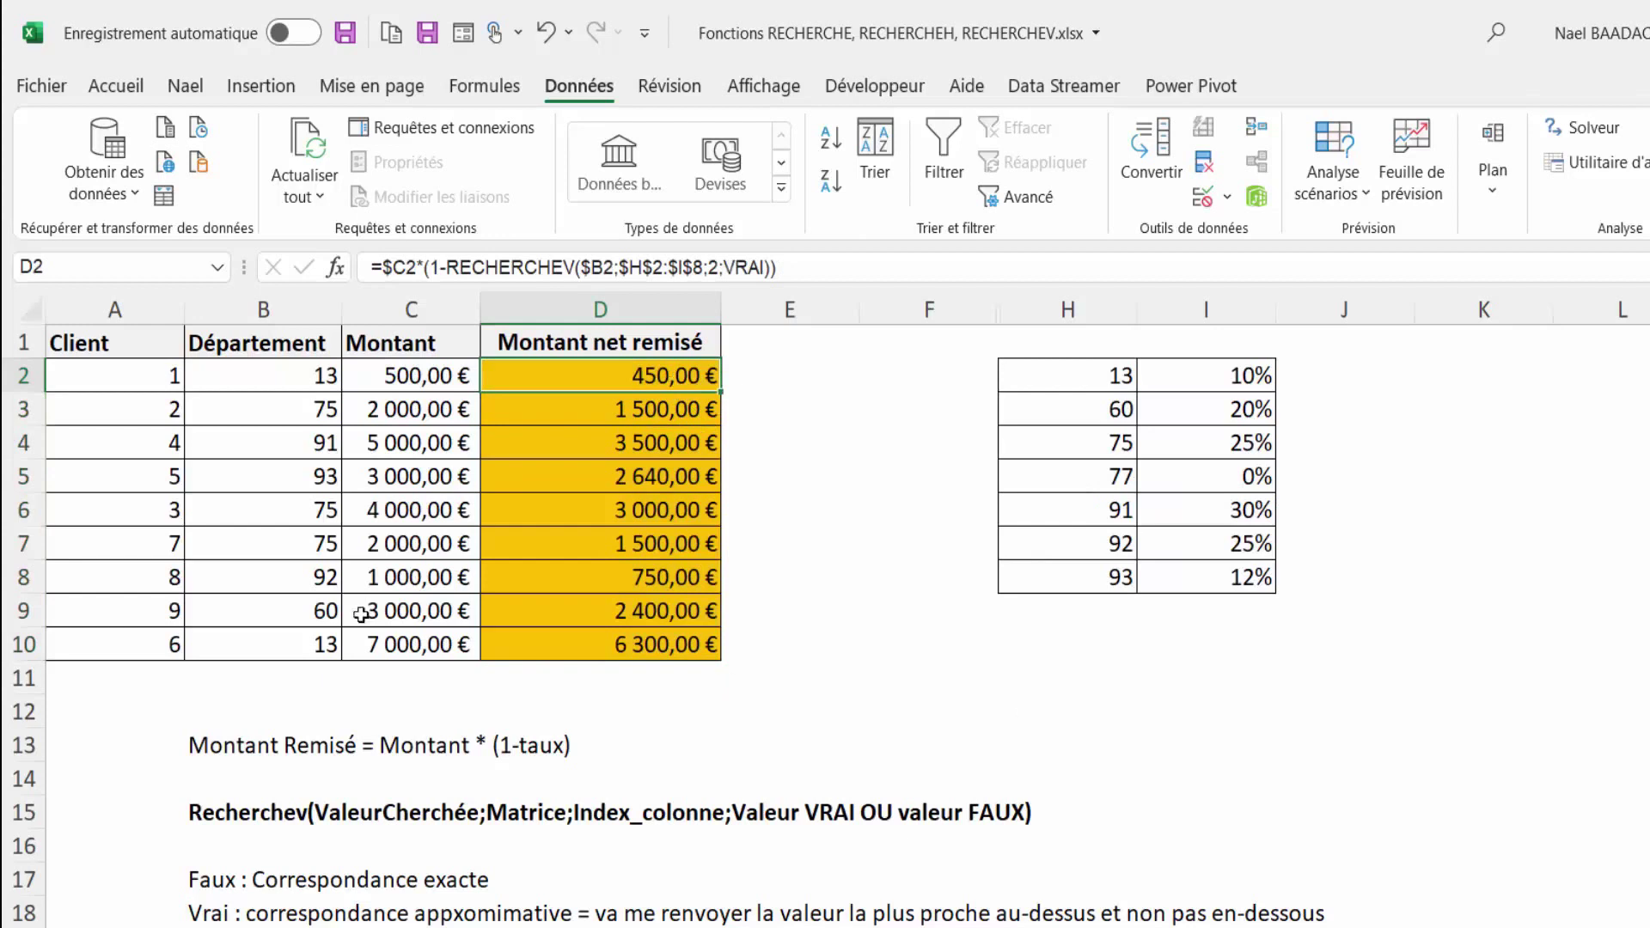
{"action": "left_click", "coordinate": [323, 378]}
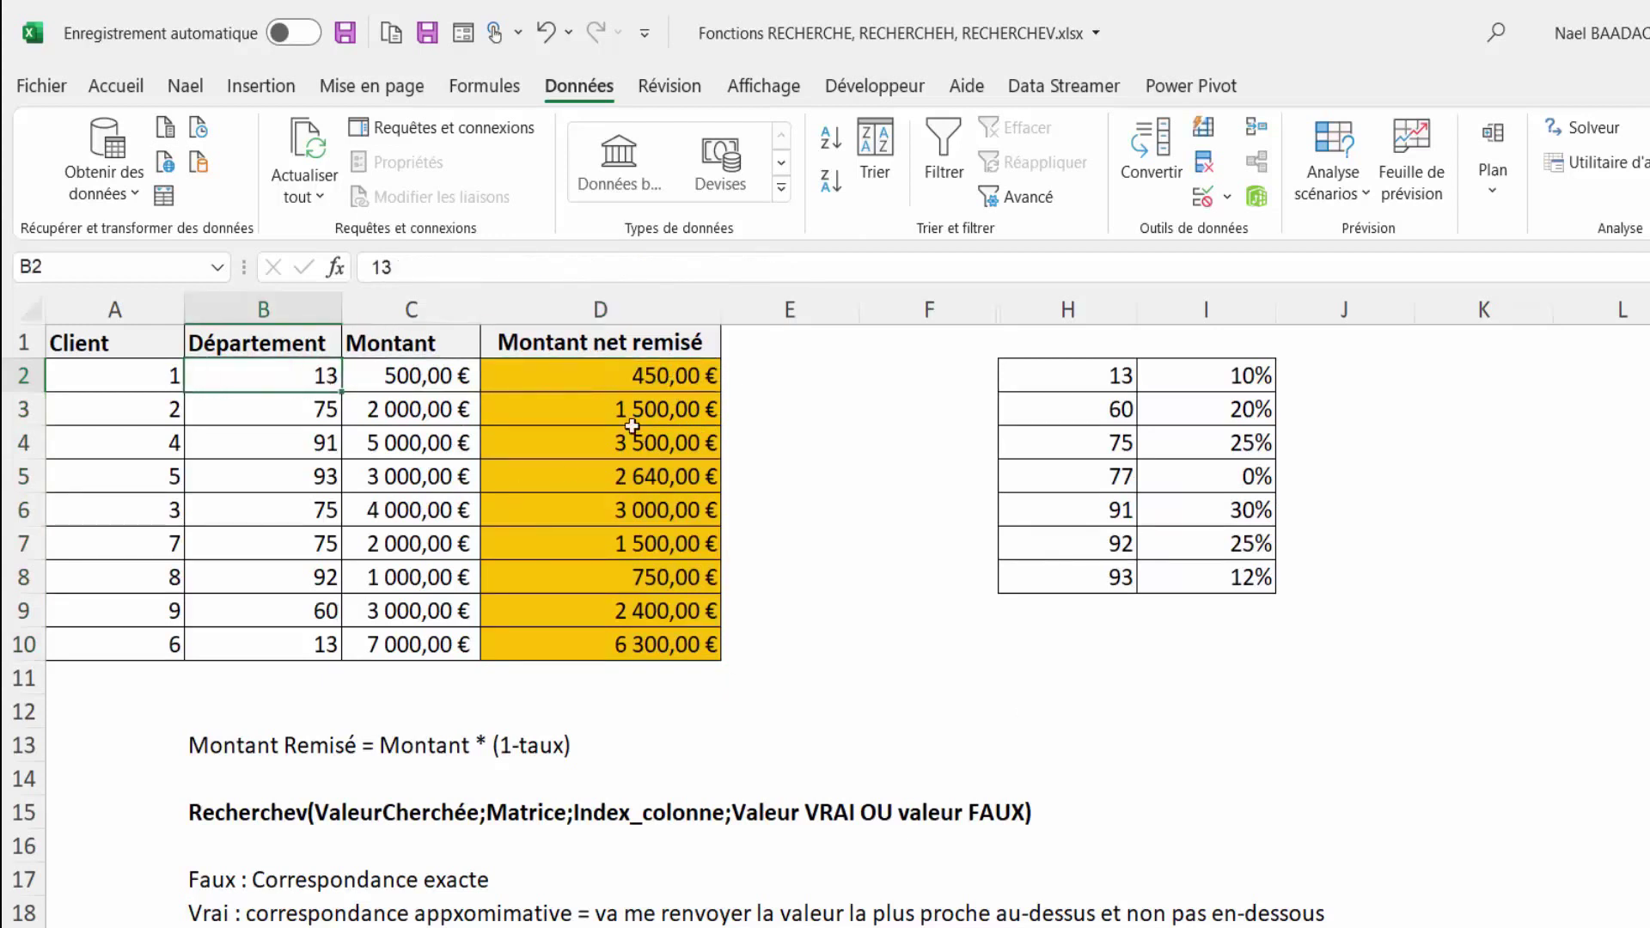
{"action": "key", "text": "F2"}
{"action": "key", "text": "BackSpace"}
{"action": "type", "text": "2"}
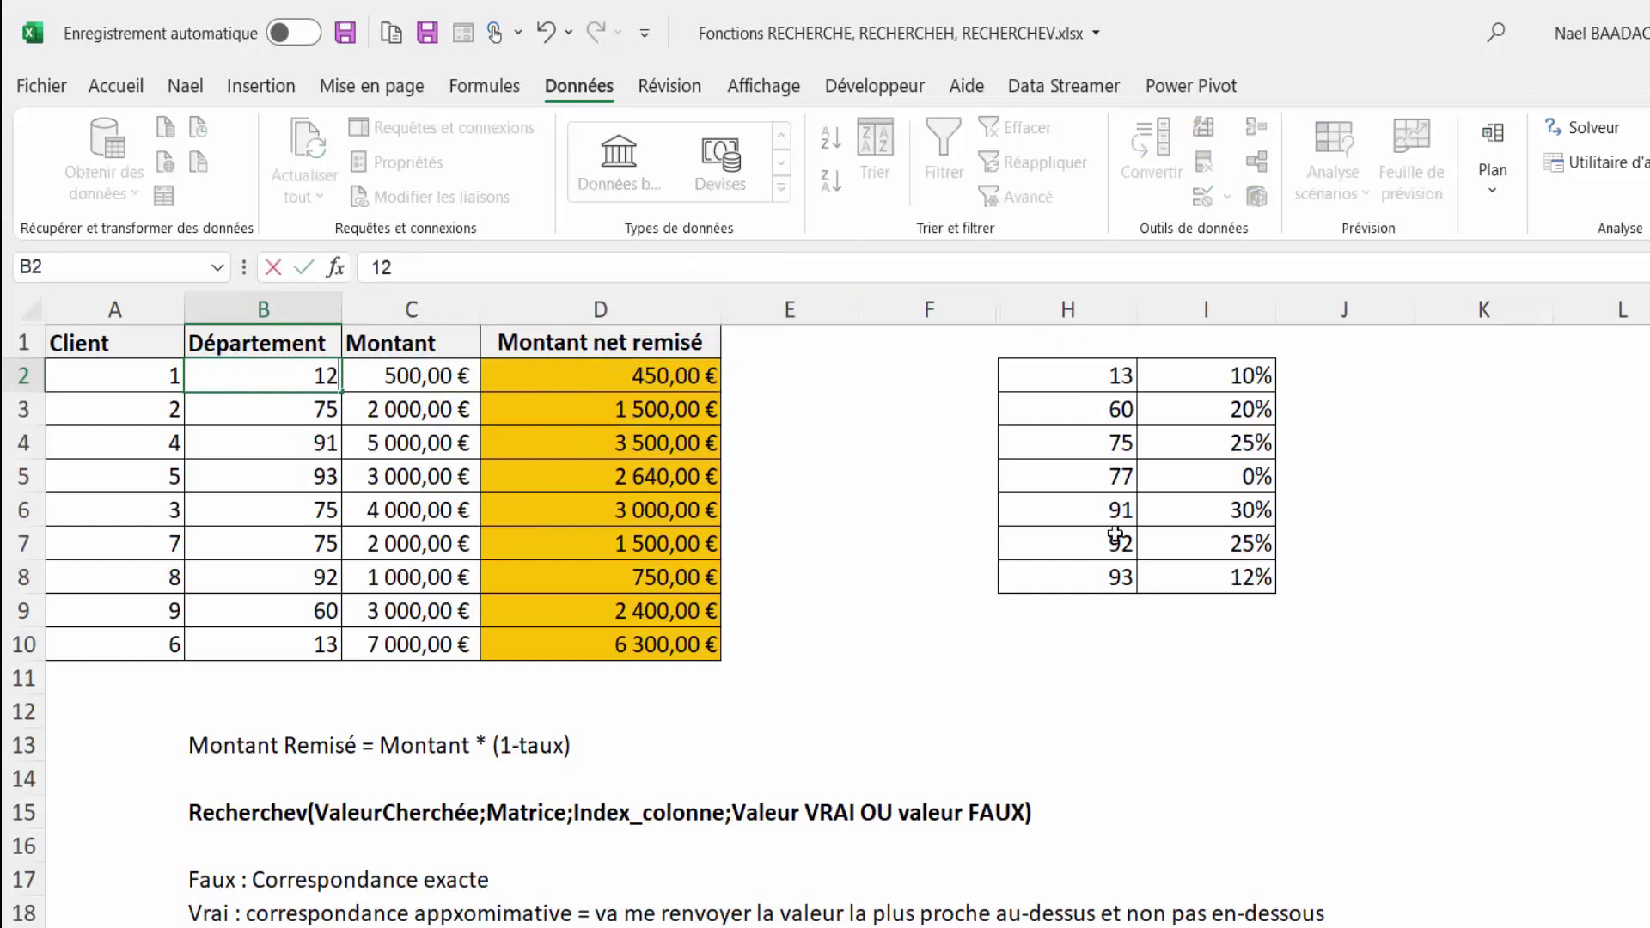
{"action": "key", "text": "Return"}
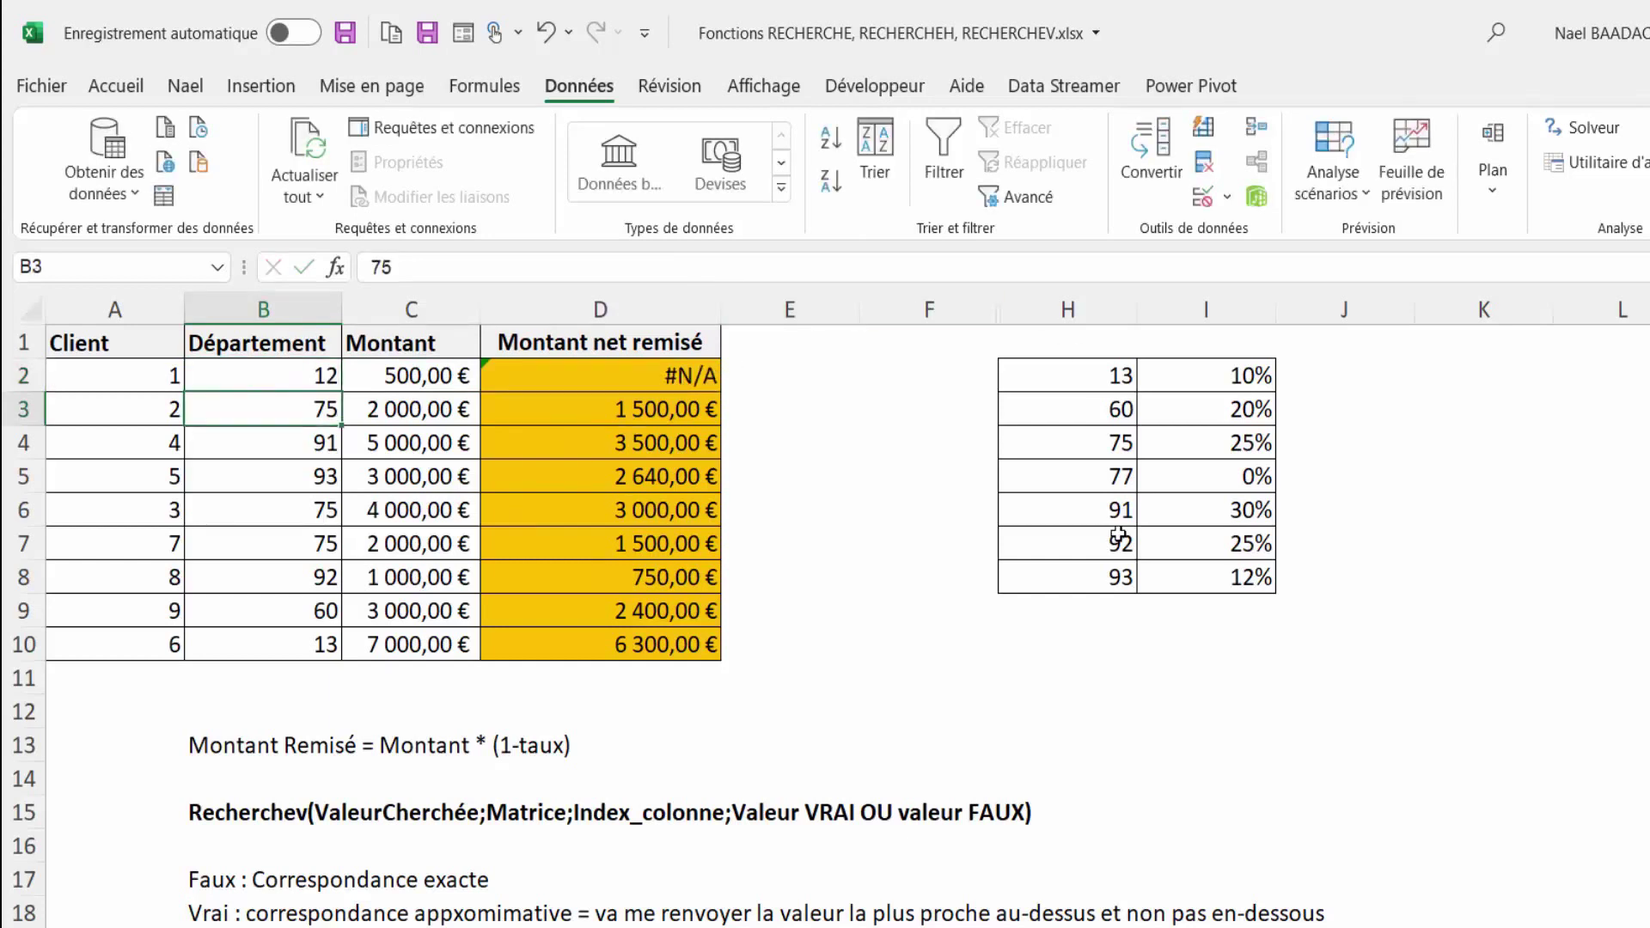
{"action": "key", "text": "Up"}
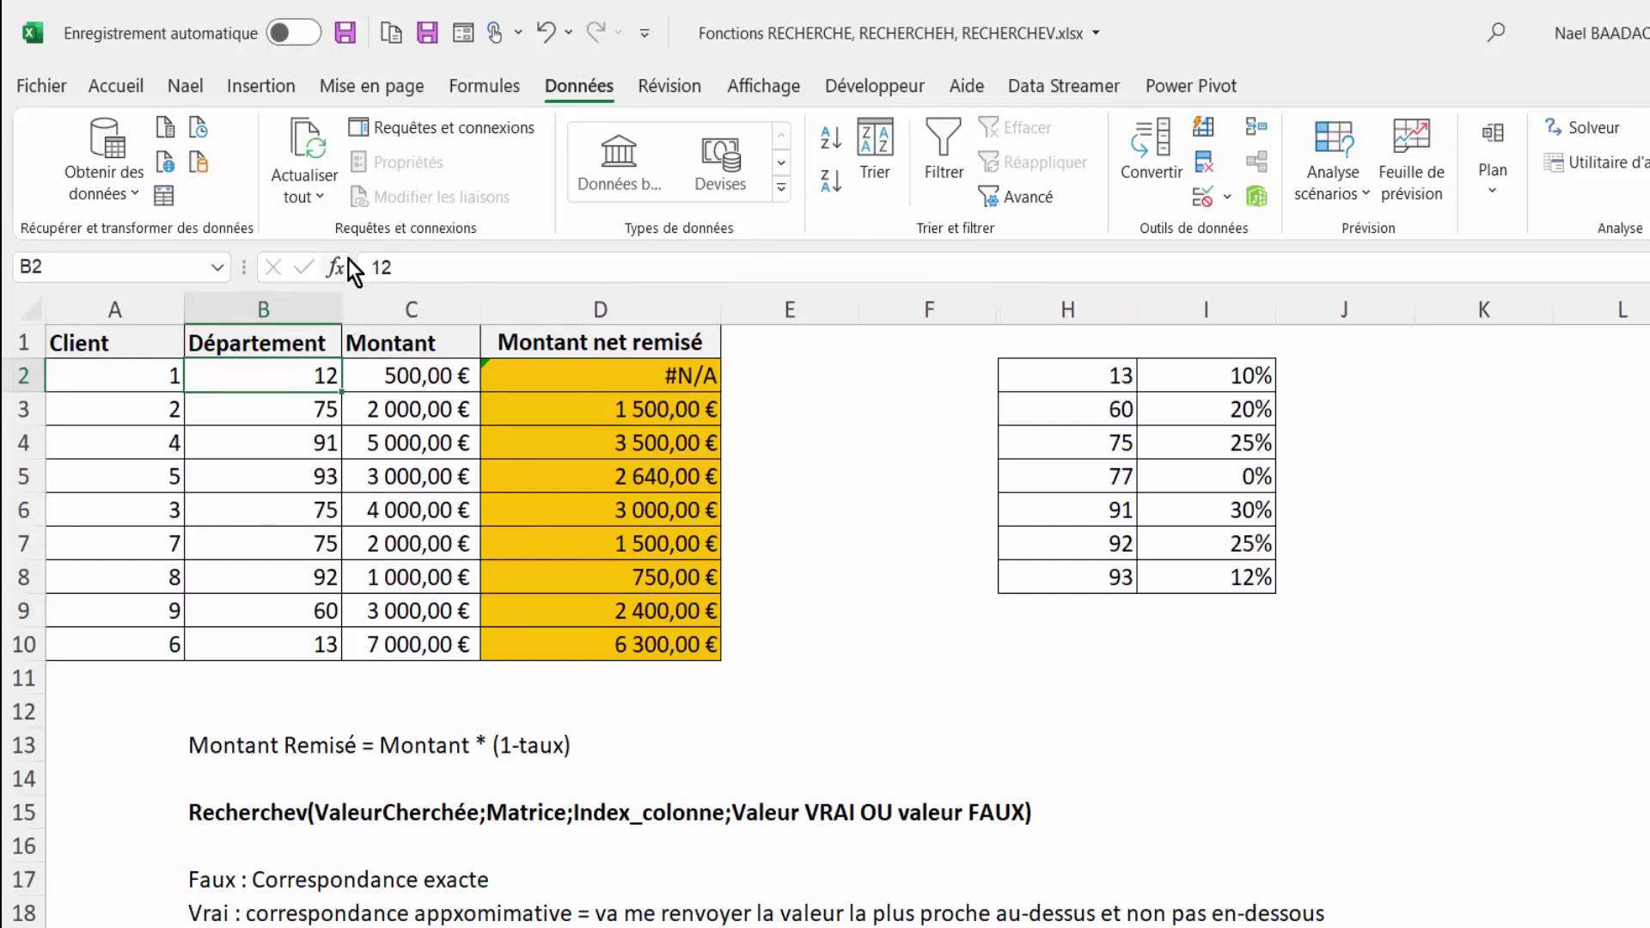
{"action": "type", "text": "1"}
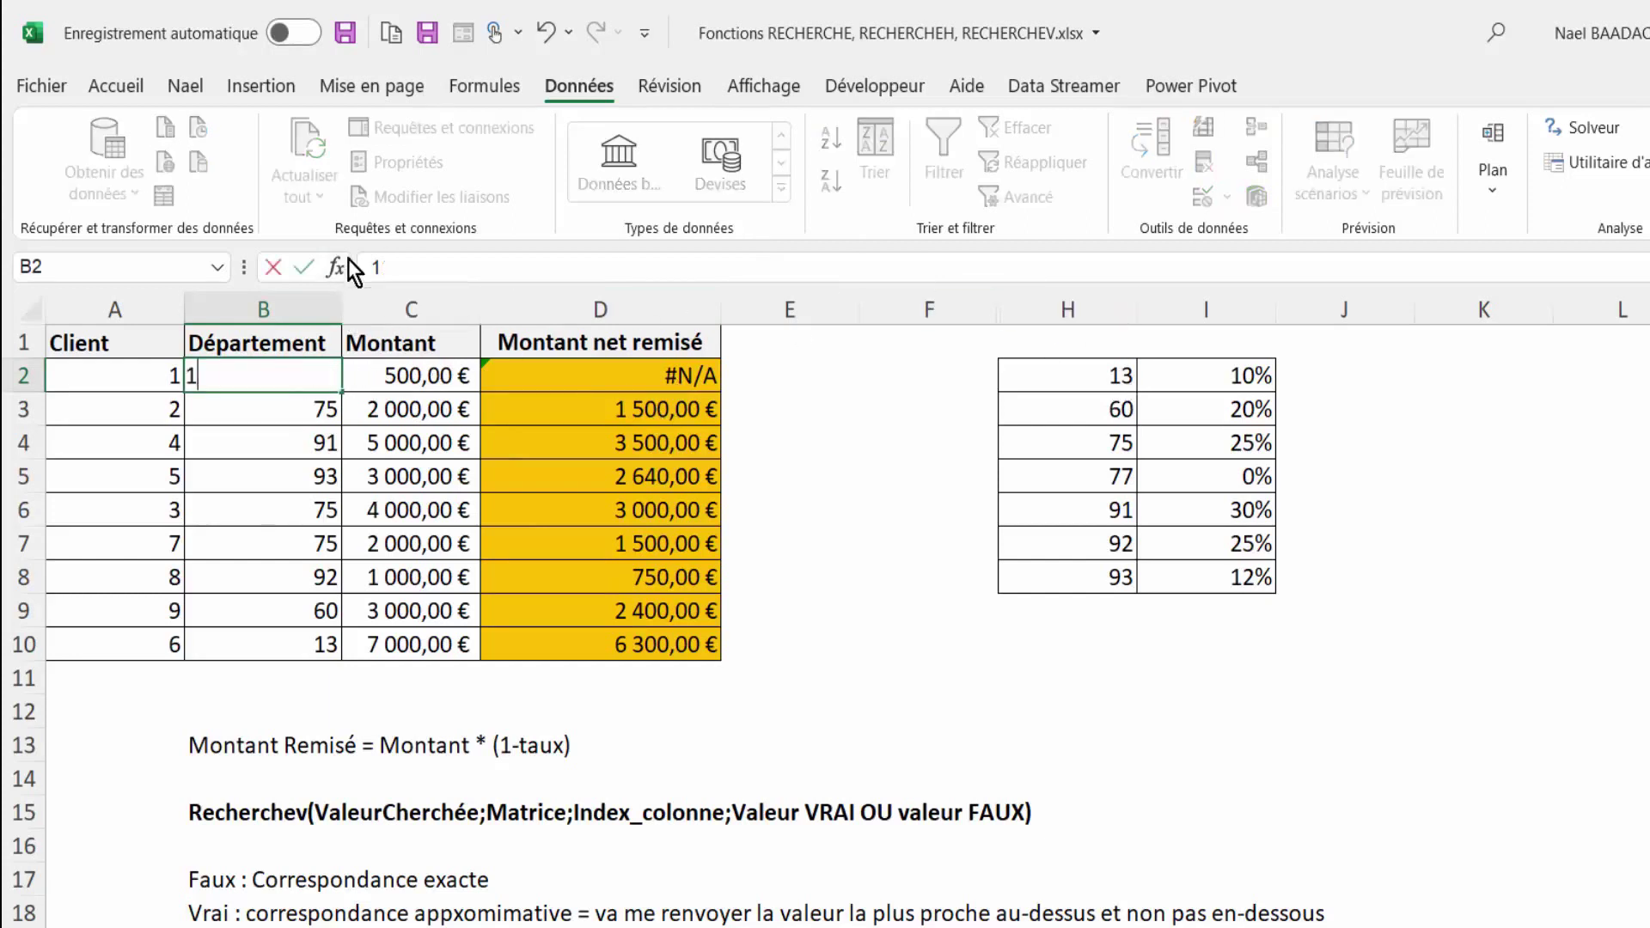
{"action": "type", "text": "3"}
{"action": "key", "text": "Return"}
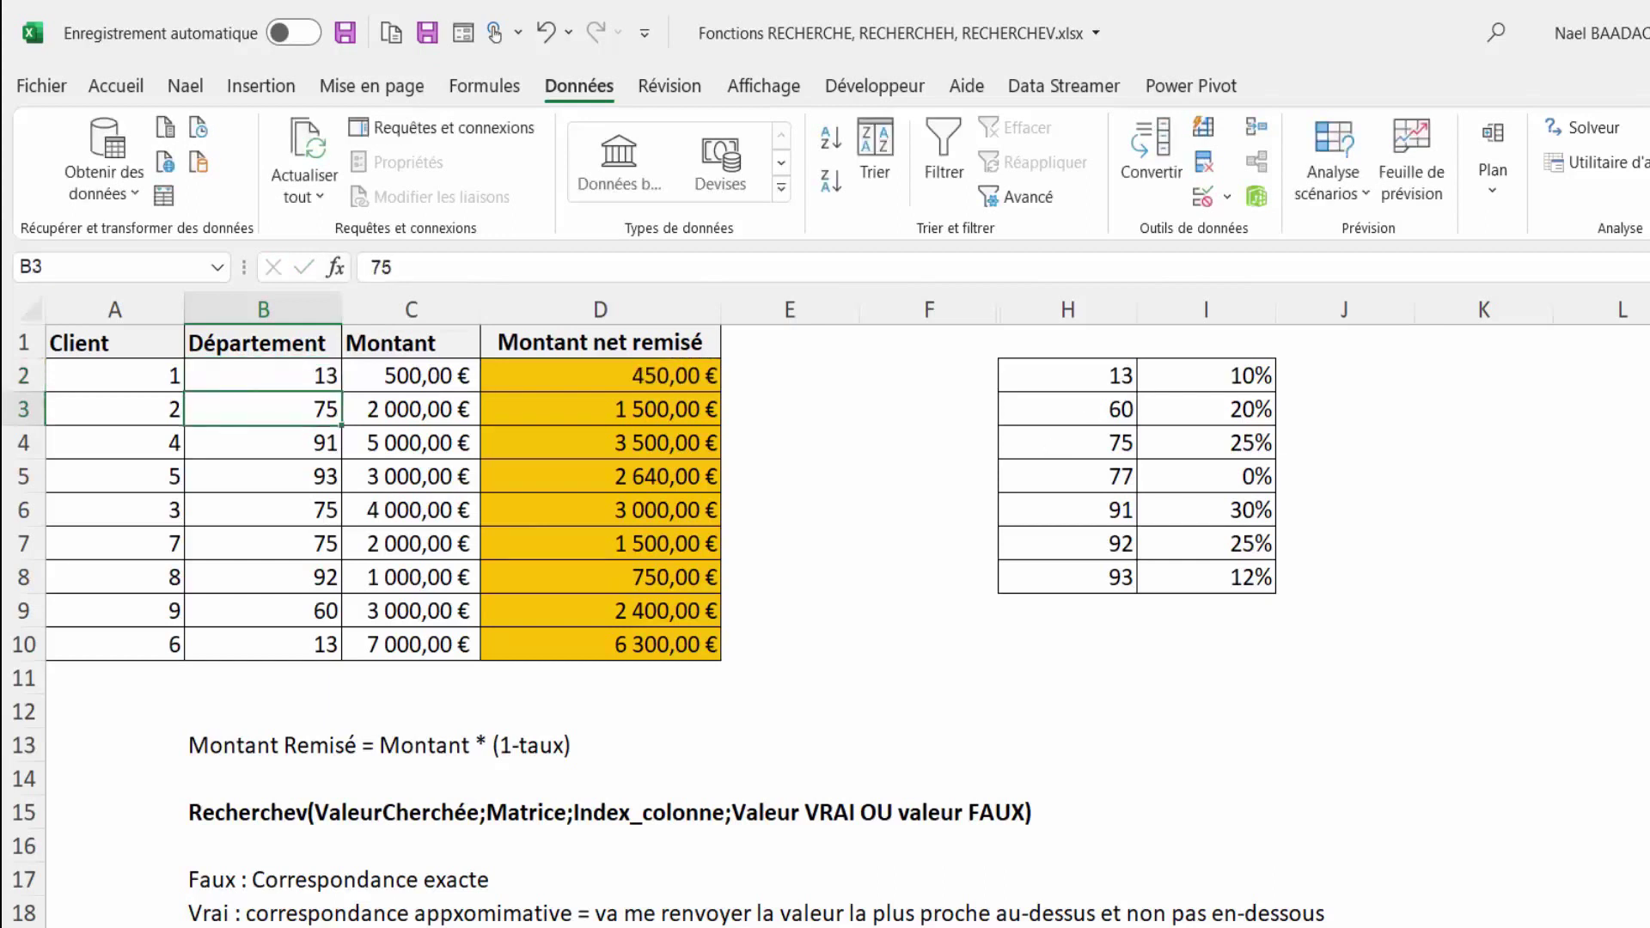
{"action": "left_click", "coordinate": [657, 375]}
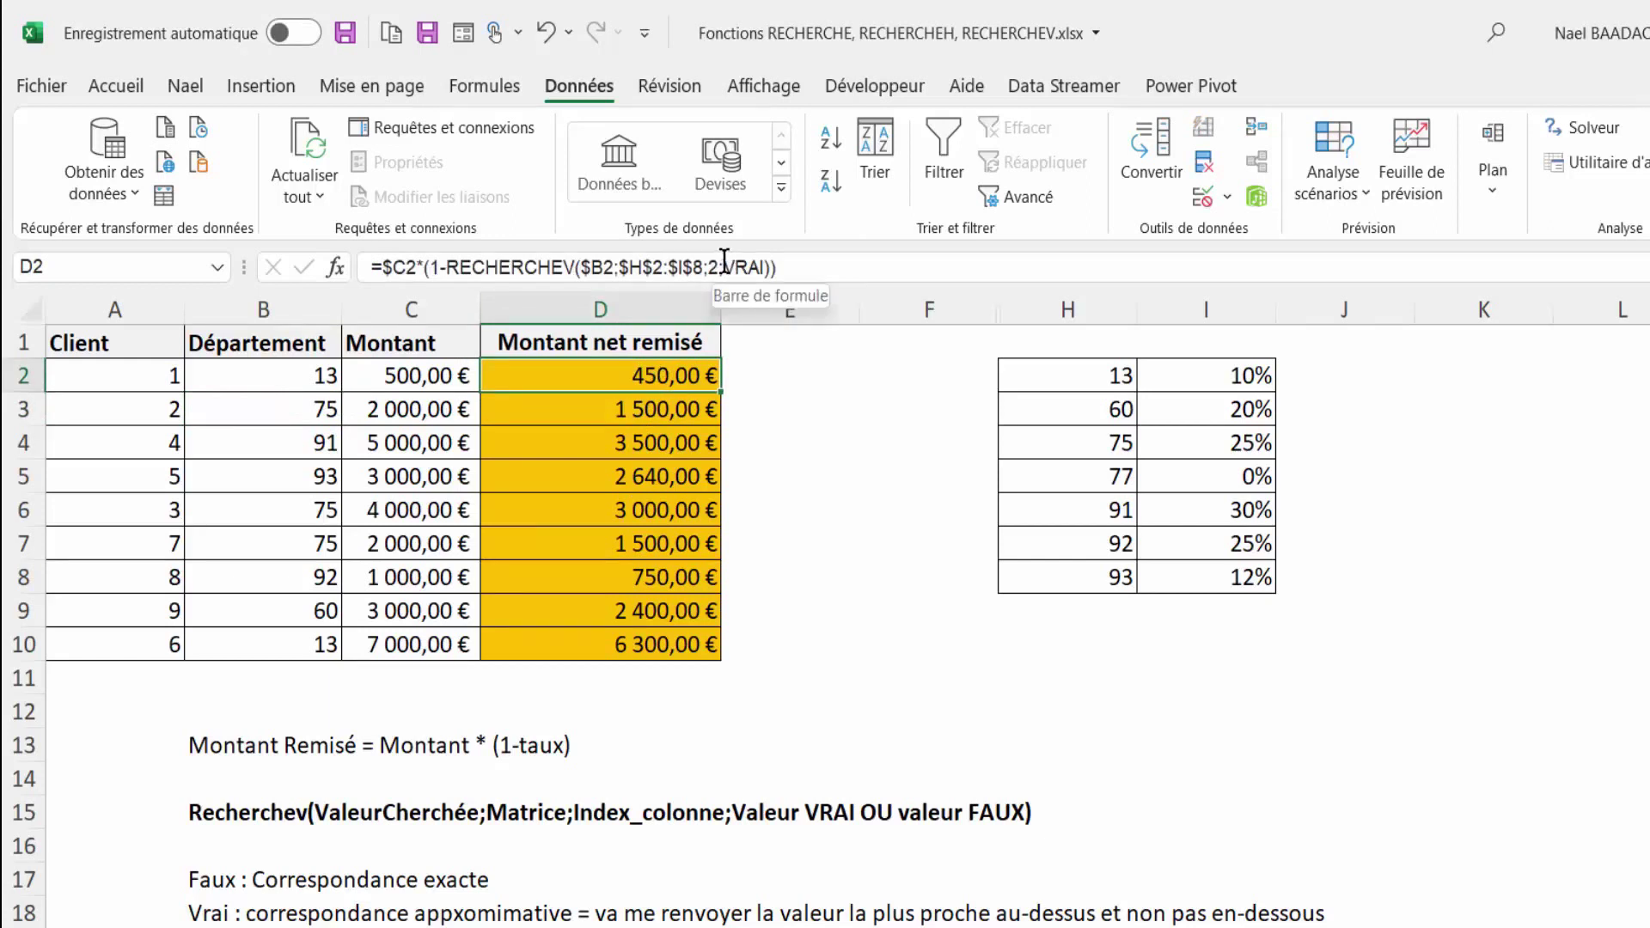
Replace VRAI with FAUX in D2's formula through the formula bar.
{"action": "left_click_drag", "start_coordinate": [723, 267], "coordinate": [764, 267]}
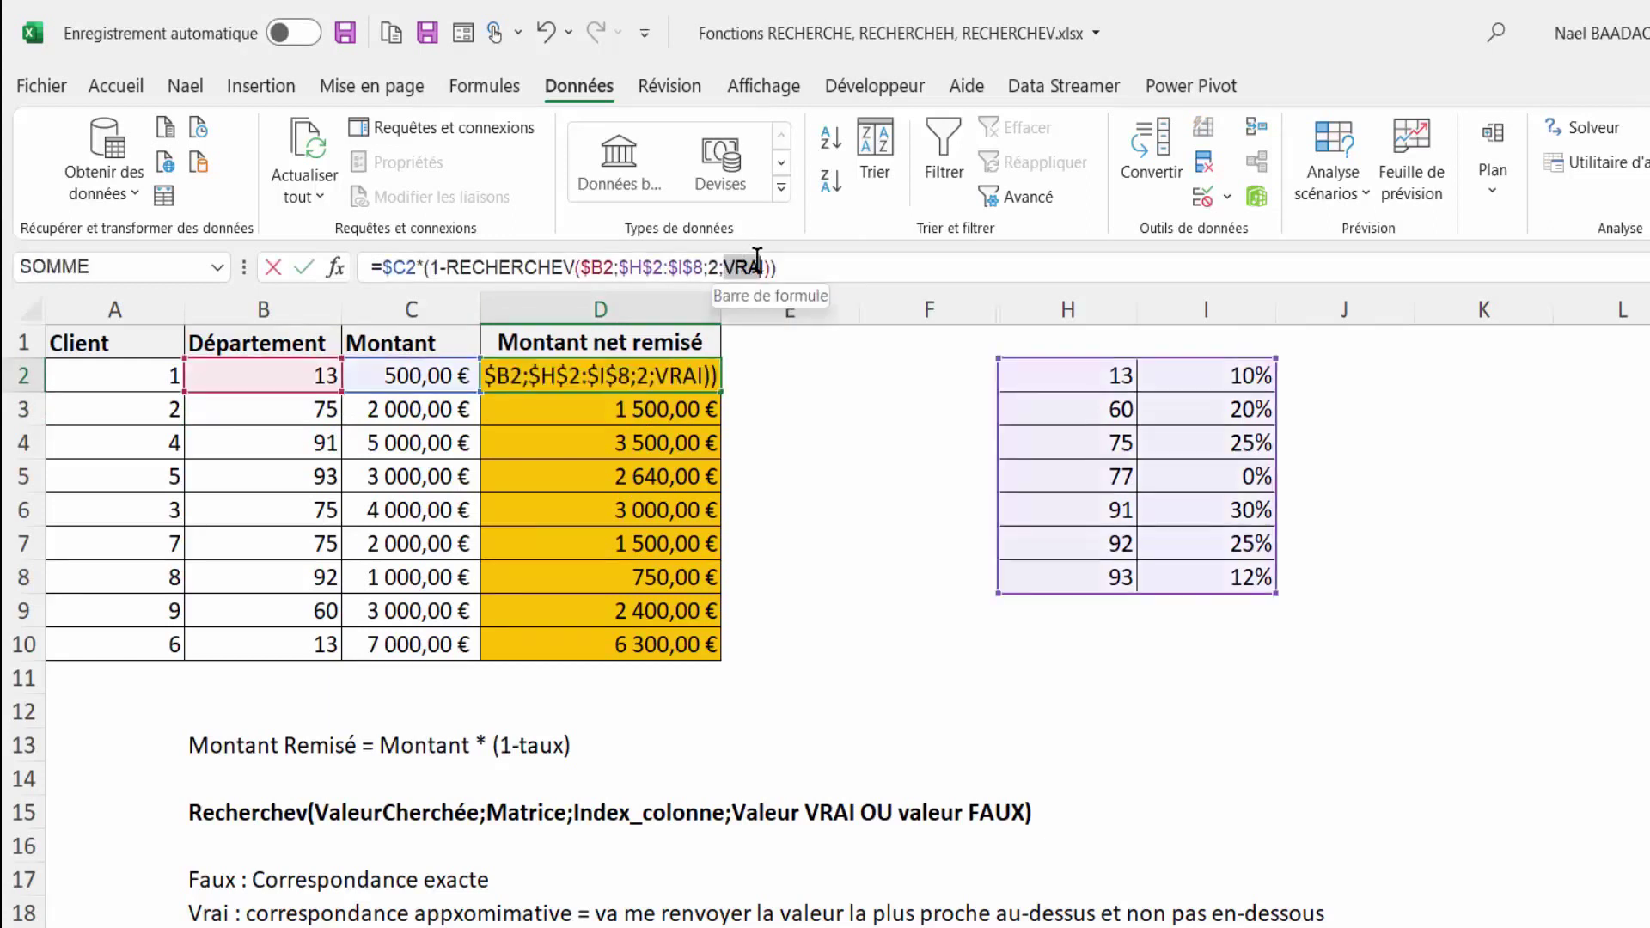
{"action": "key", "text": "BackSpace"}
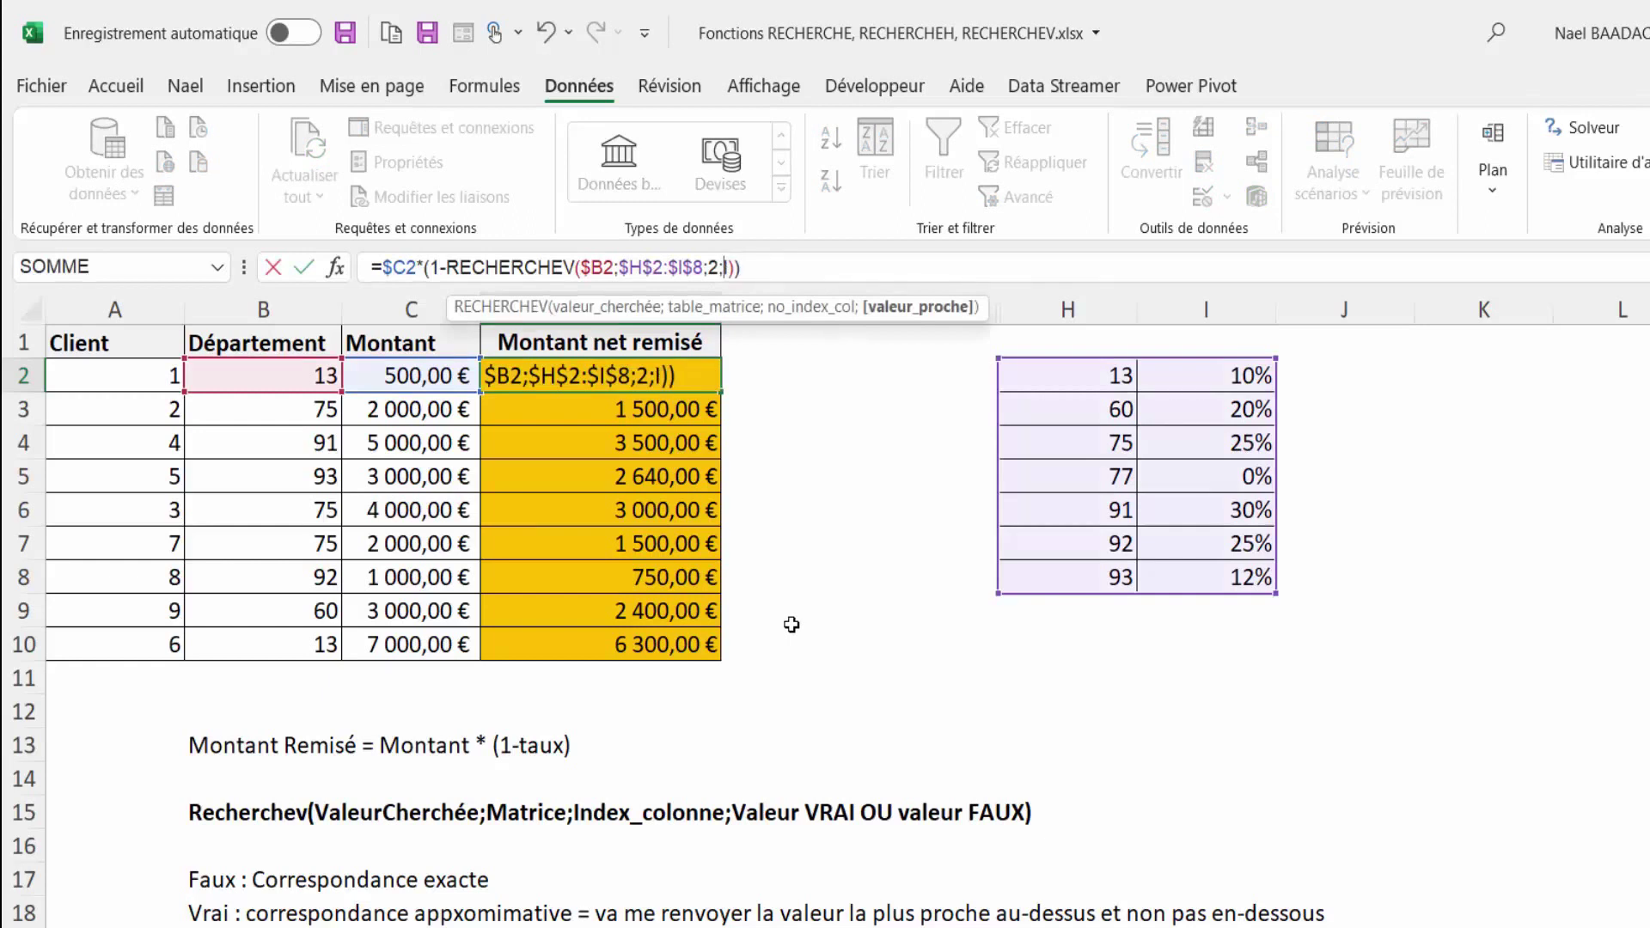
{"action": "type", "text": "FA"}
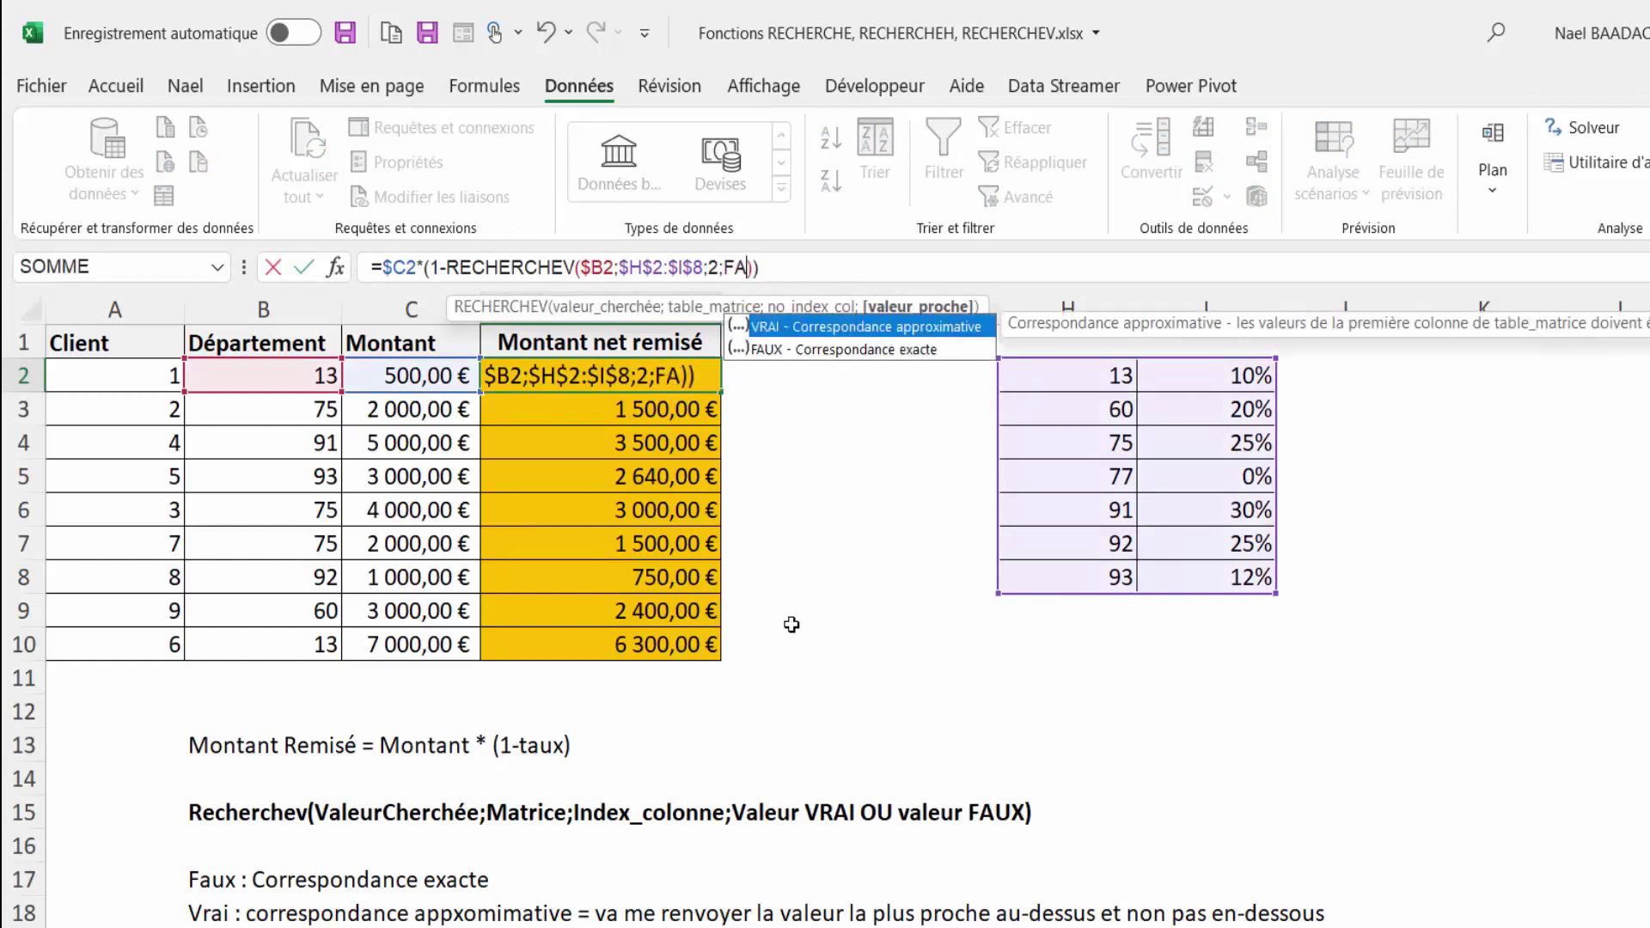
{"action": "type", "text": "UX"}
{"action": "key", "text": "Return"}
{"action": "key", "text": "Up"}
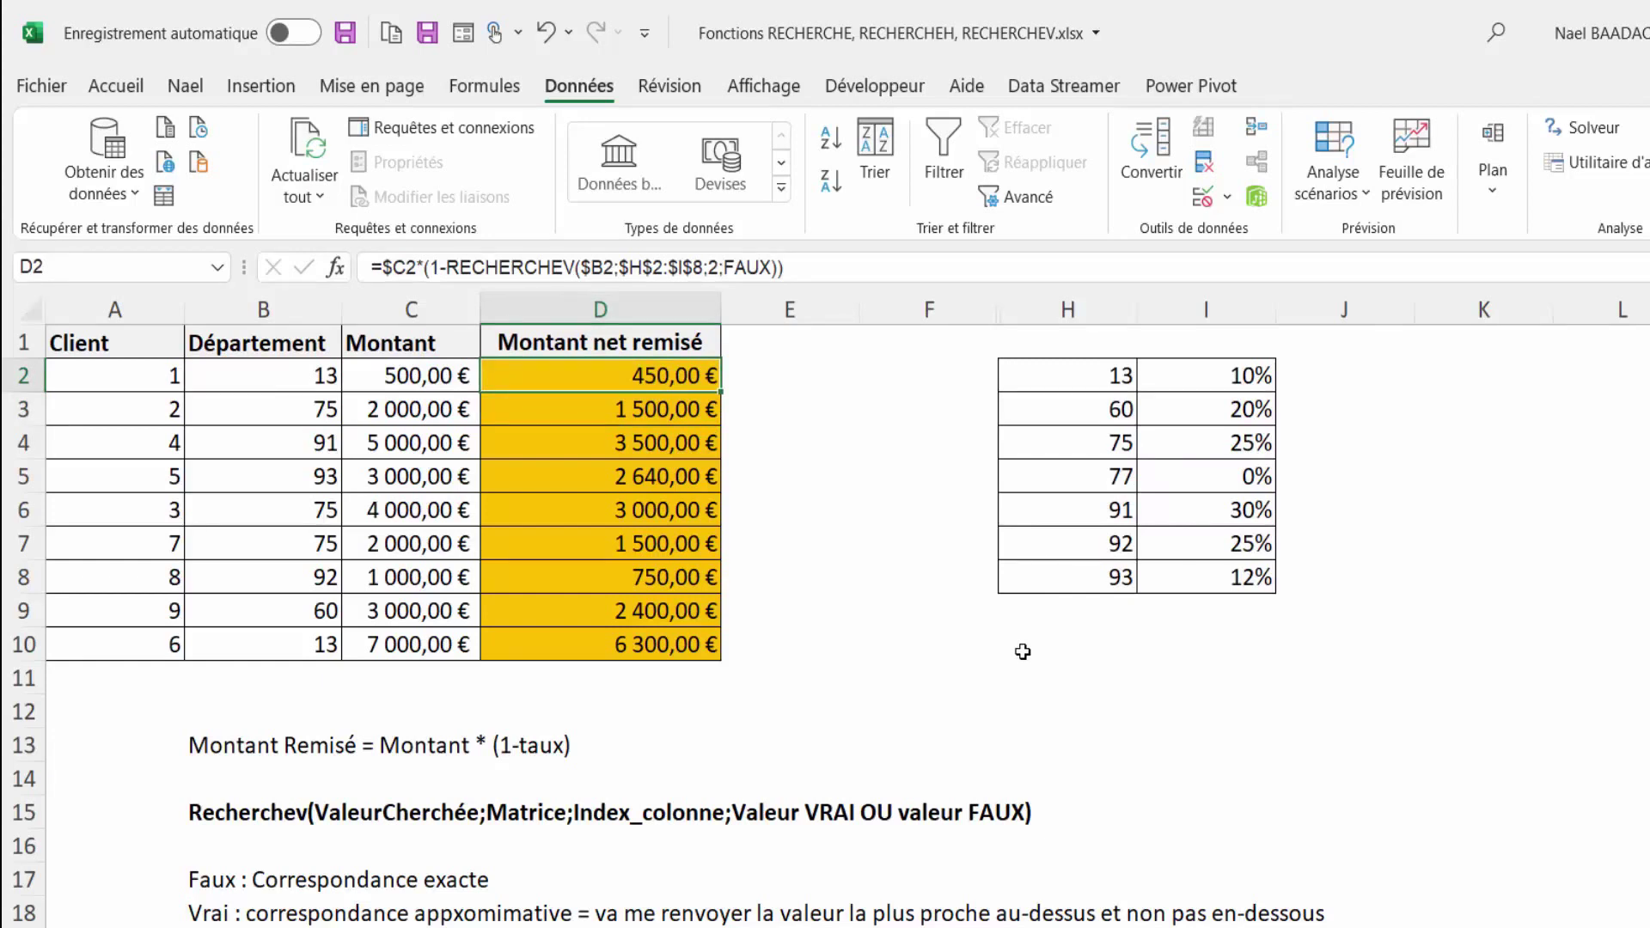
Unhide rate column G and review its rates alongside the department numbers.
{"action": "left_click", "coordinate": [973, 307]}
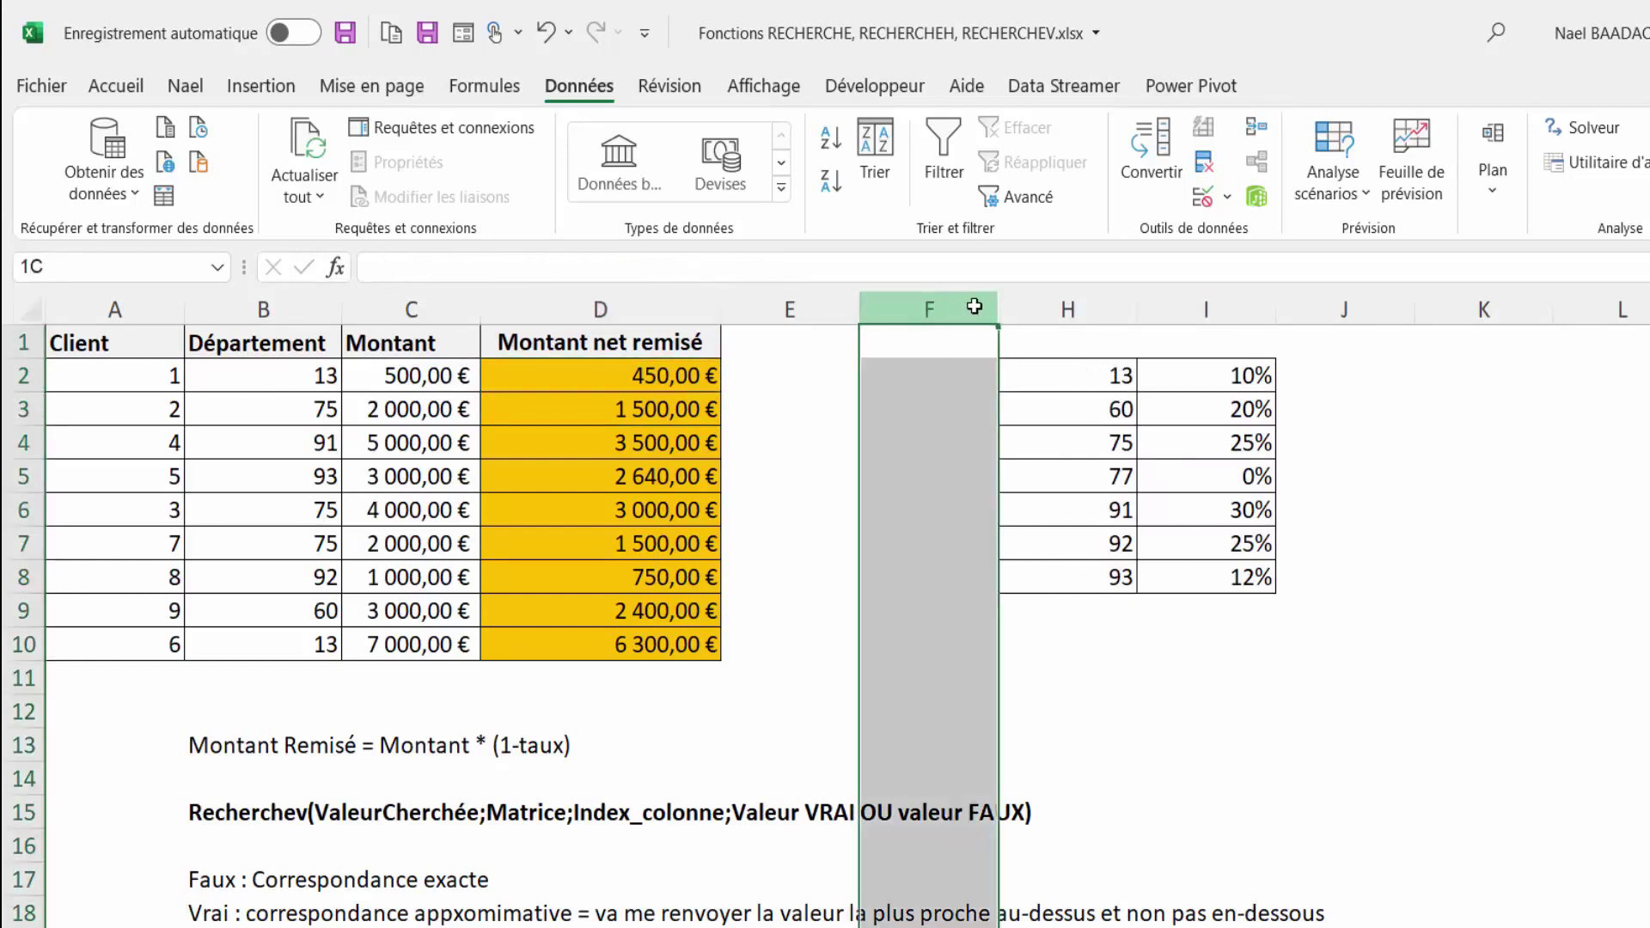
{"action": "left_click_drag", "start_coordinate": [974, 307], "coordinate": [1002, 306]}
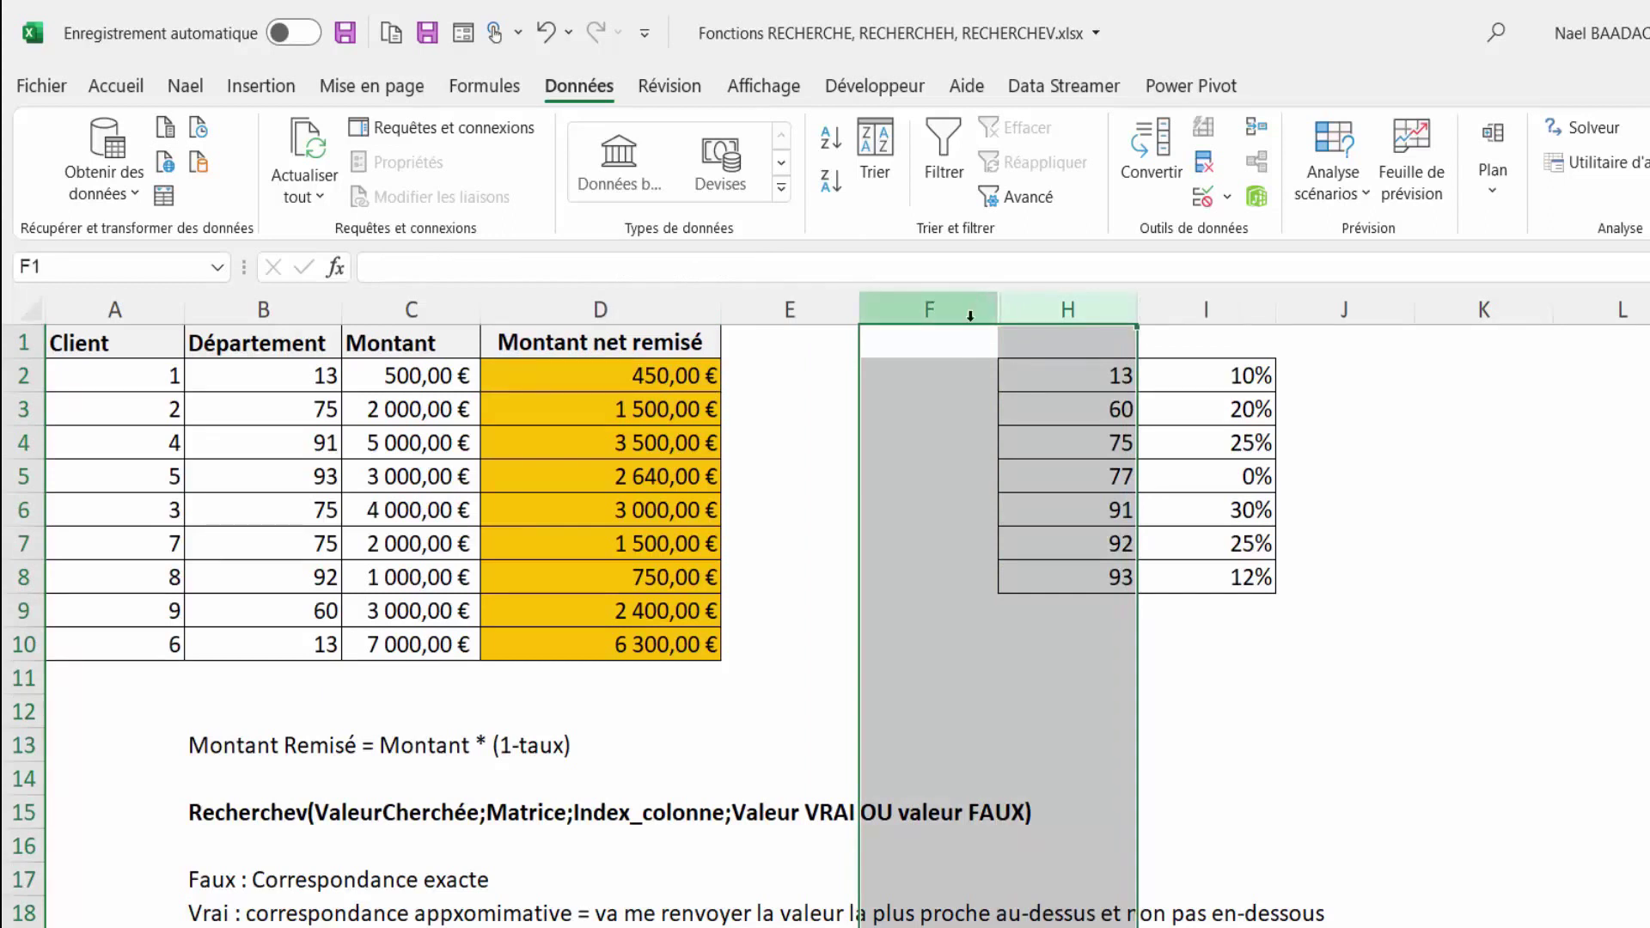
{"action": "right_click", "coordinate": [963, 312]}
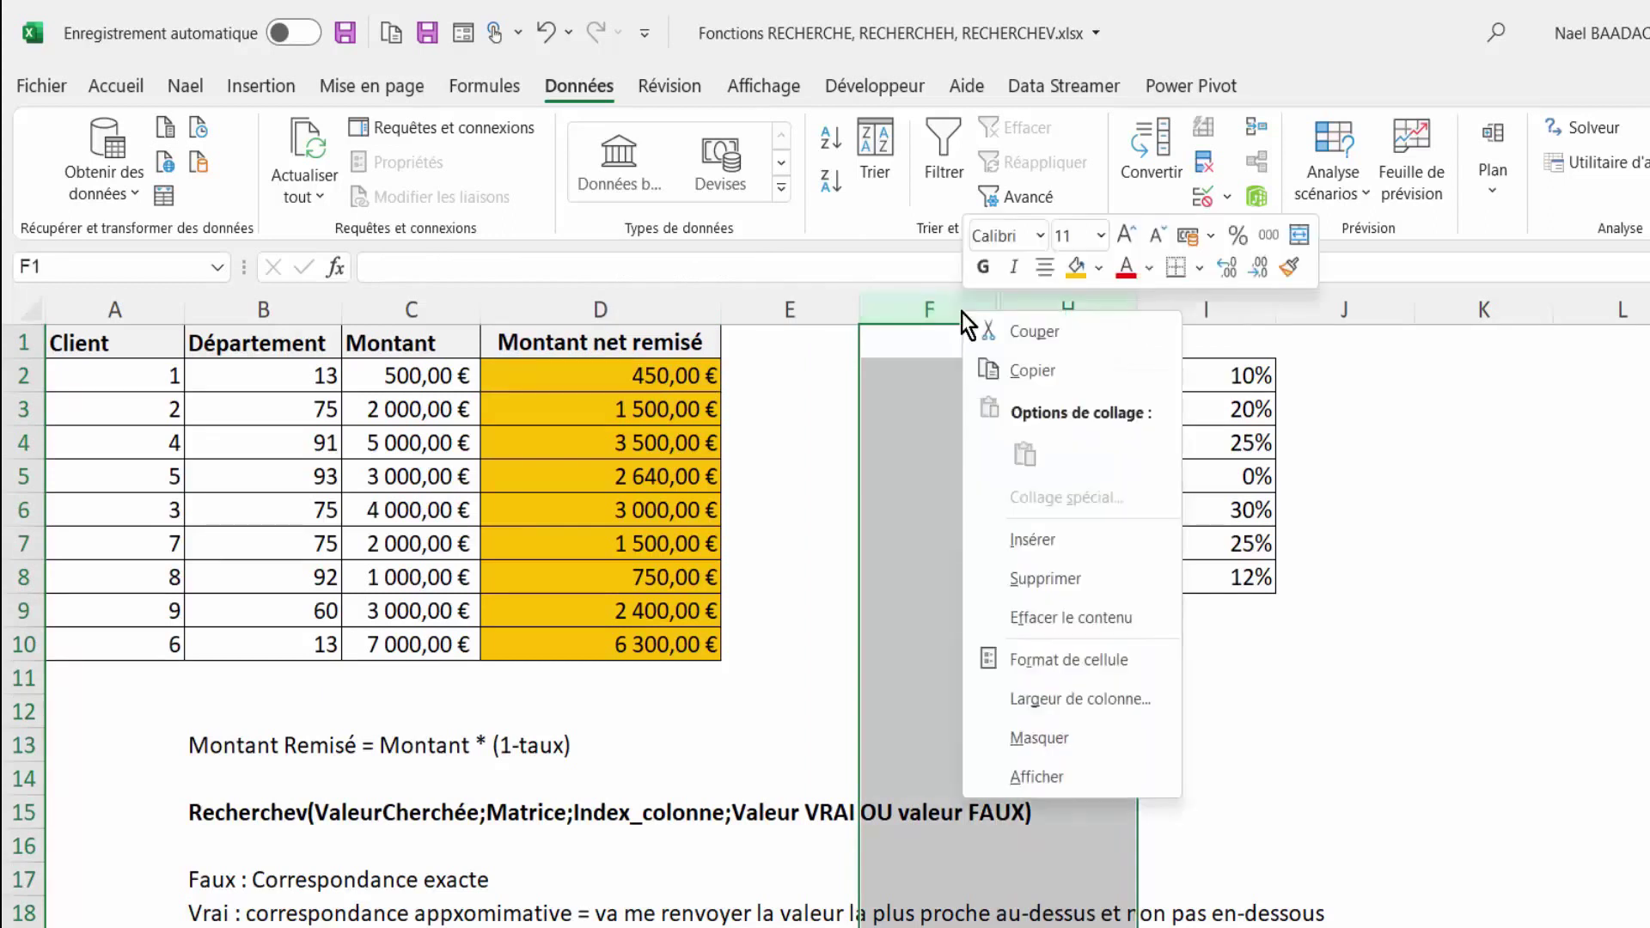
{"action": "left_click", "coordinate": [1036, 777]}
{"action": "left_click", "coordinate": [1082, 441]}
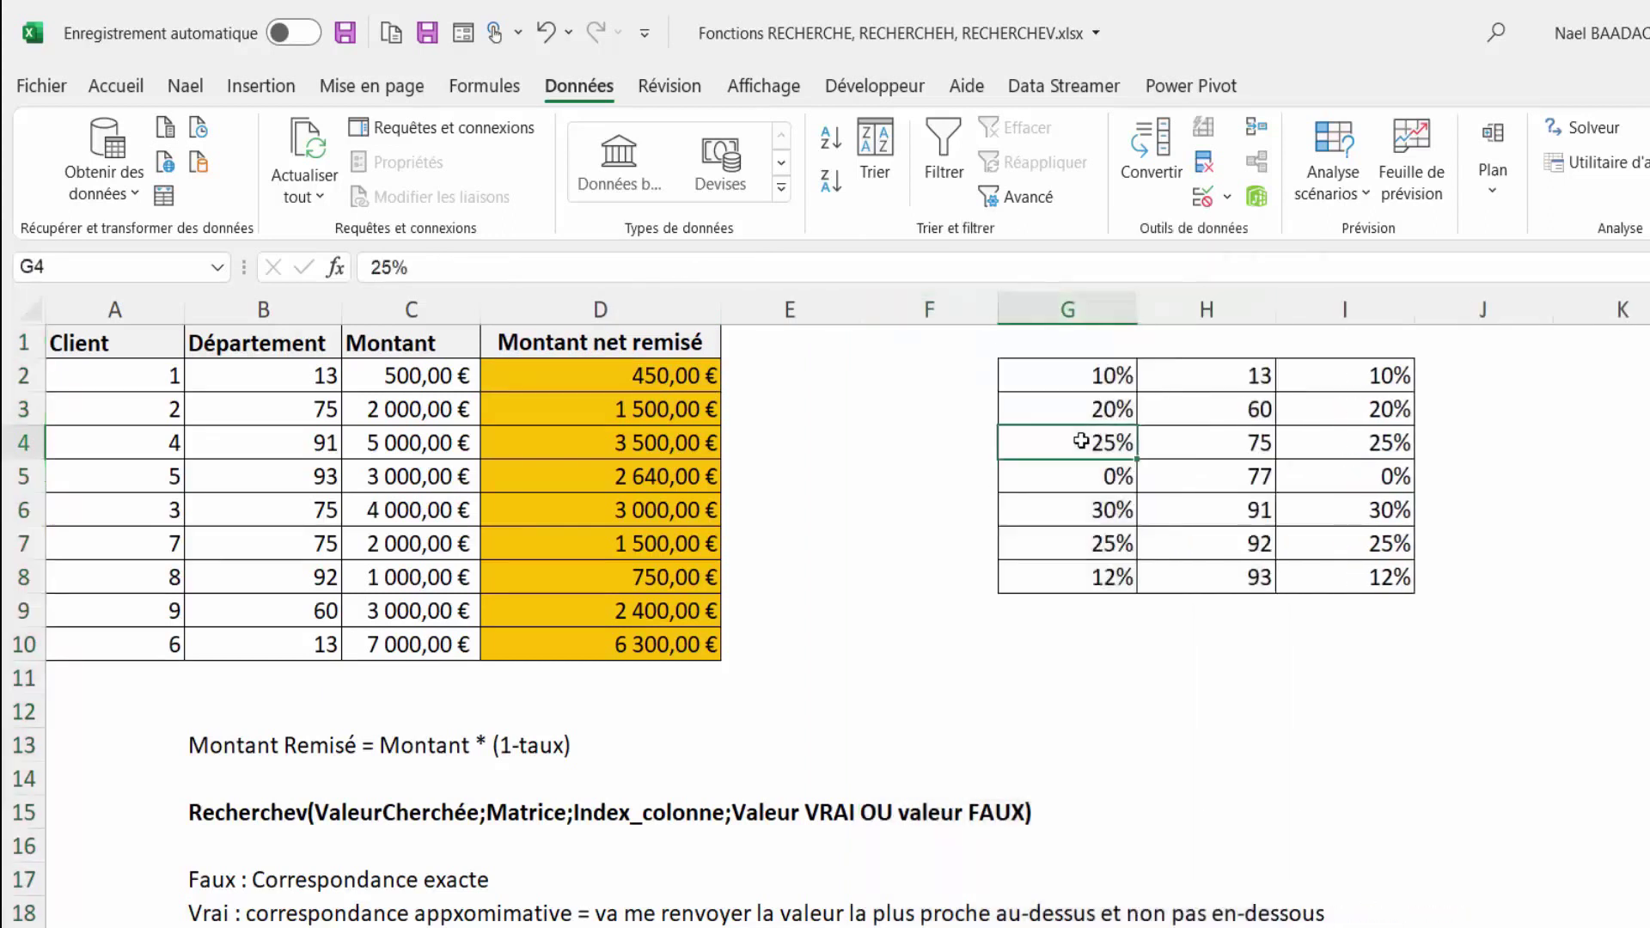
{"action": "left_click", "coordinate": [1088, 379]}
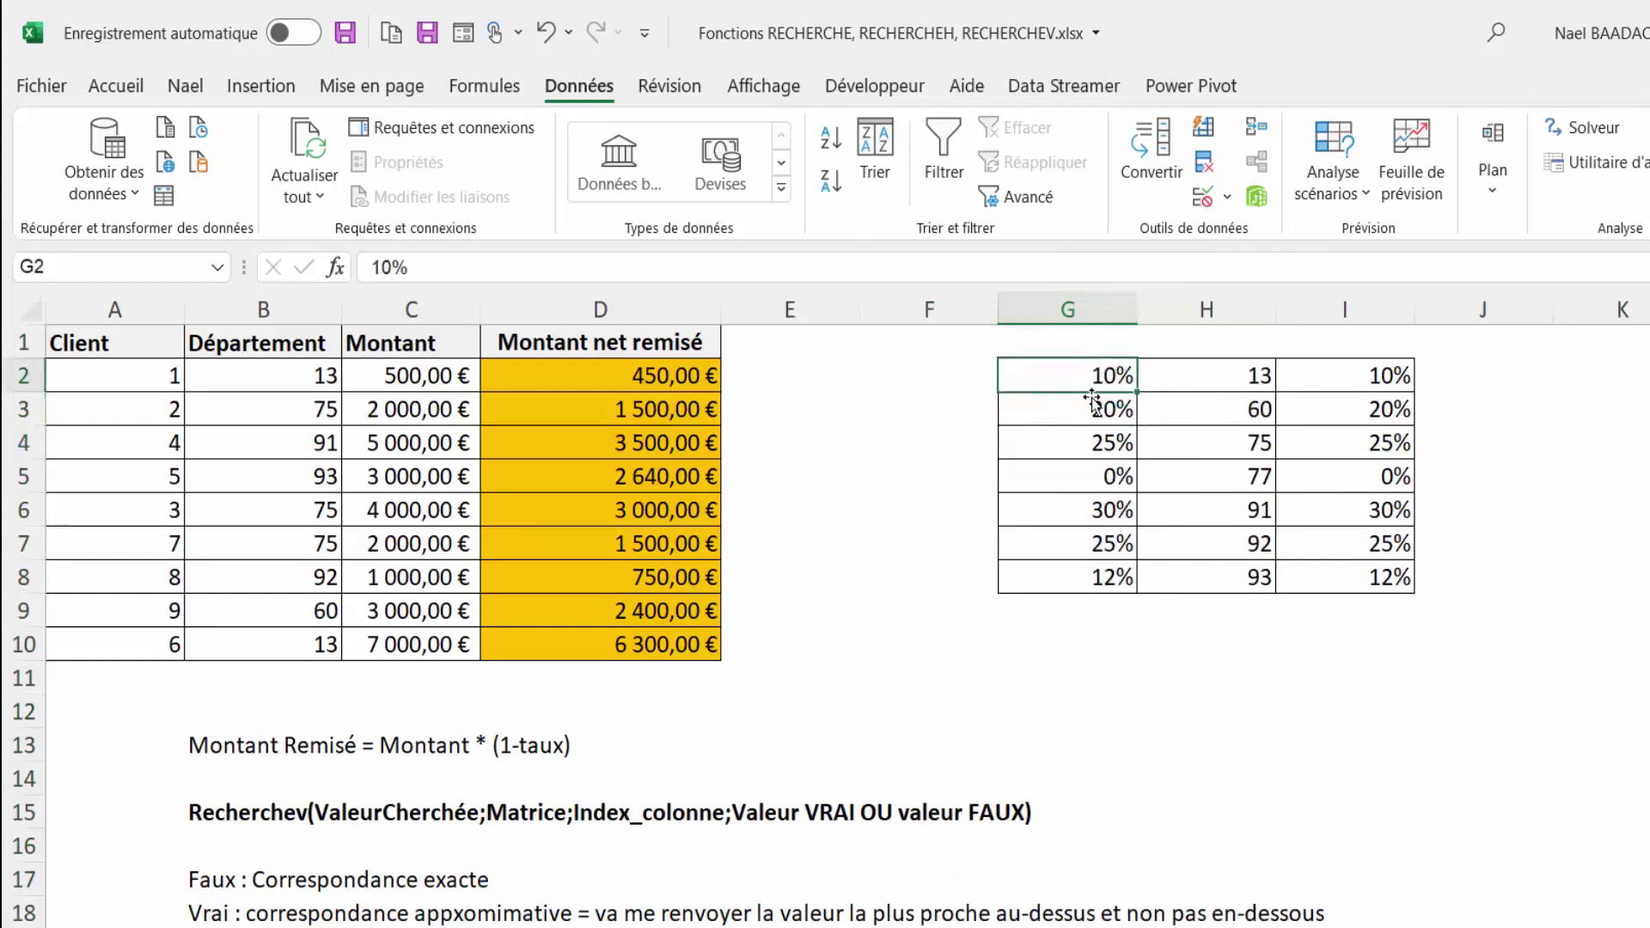
{"action": "left_click", "coordinate": [1324, 378]}
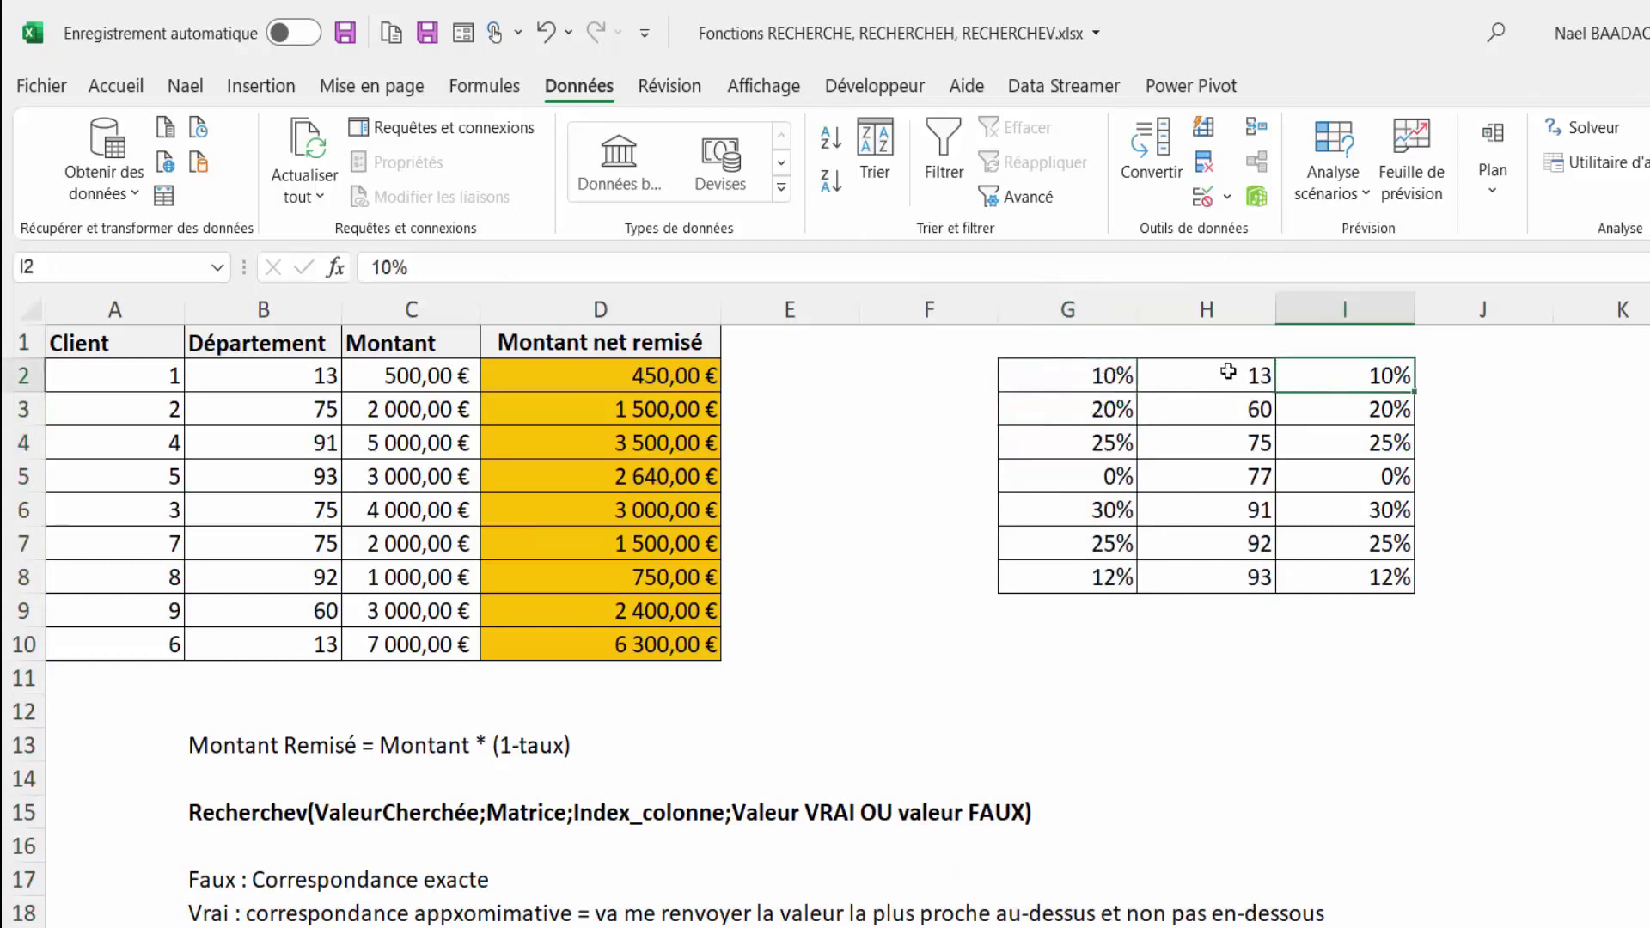
{"action": "left_click_drag", "start_coordinate": [1234, 370], "coordinate": [1242, 577]}
{"action": "left_click_drag", "start_coordinate": [1083, 375], "coordinate": [1079, 411]}
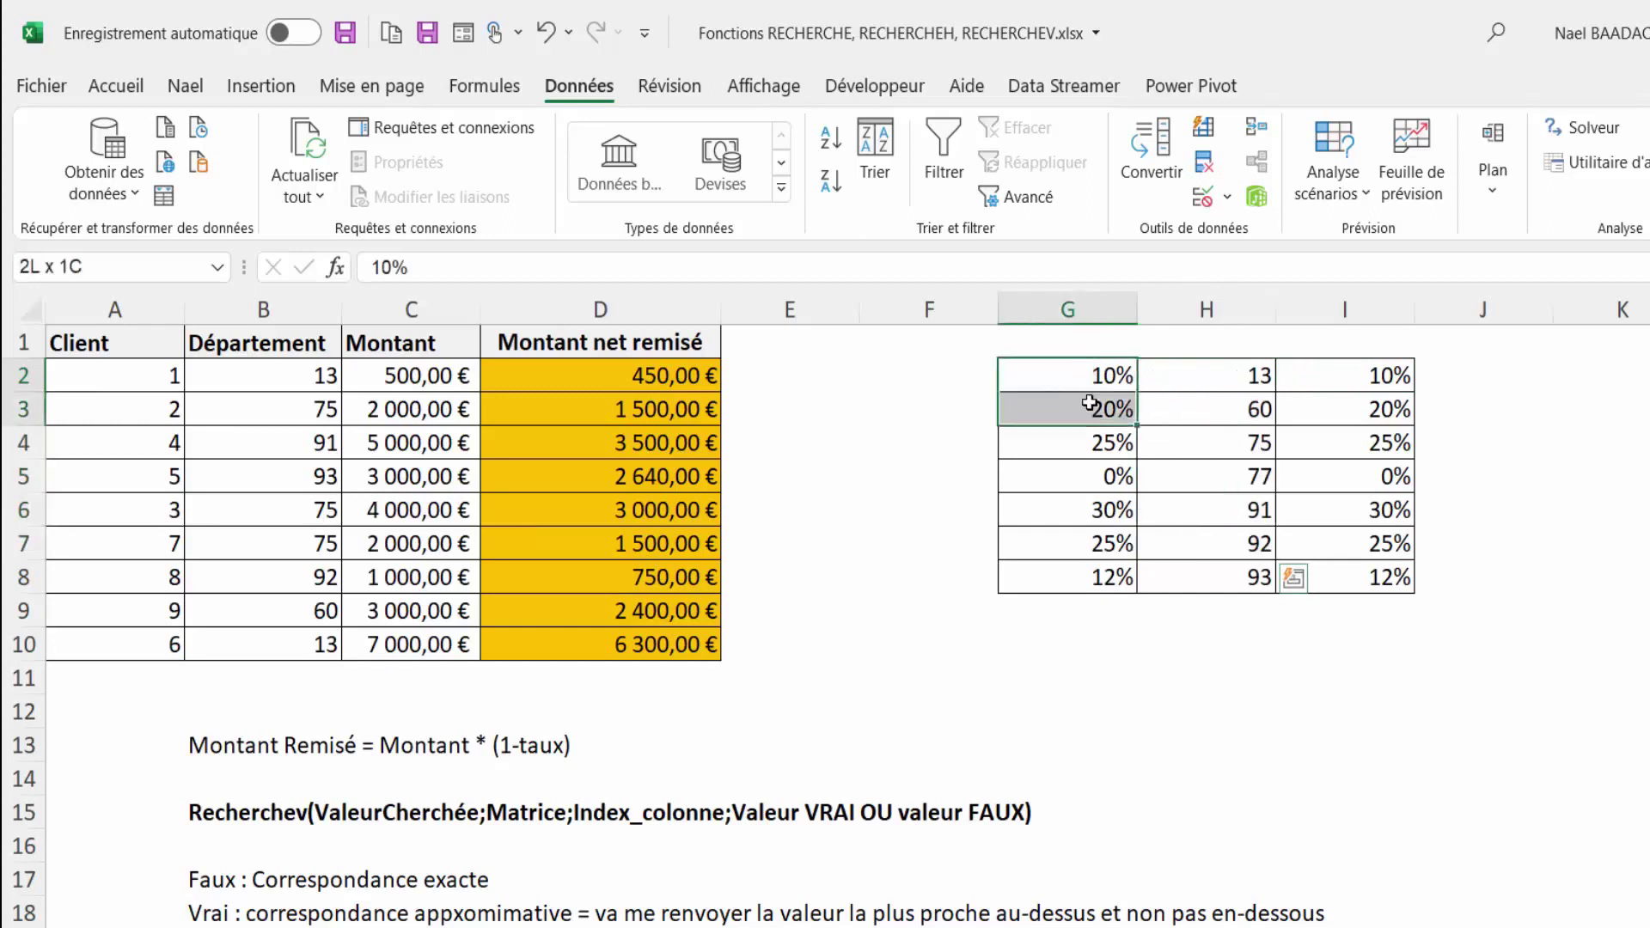
Clear the old results in D2:D10, reselect the range and begin a new formula with =.
{"action": "left_click", "coordinate": [651, 371]}
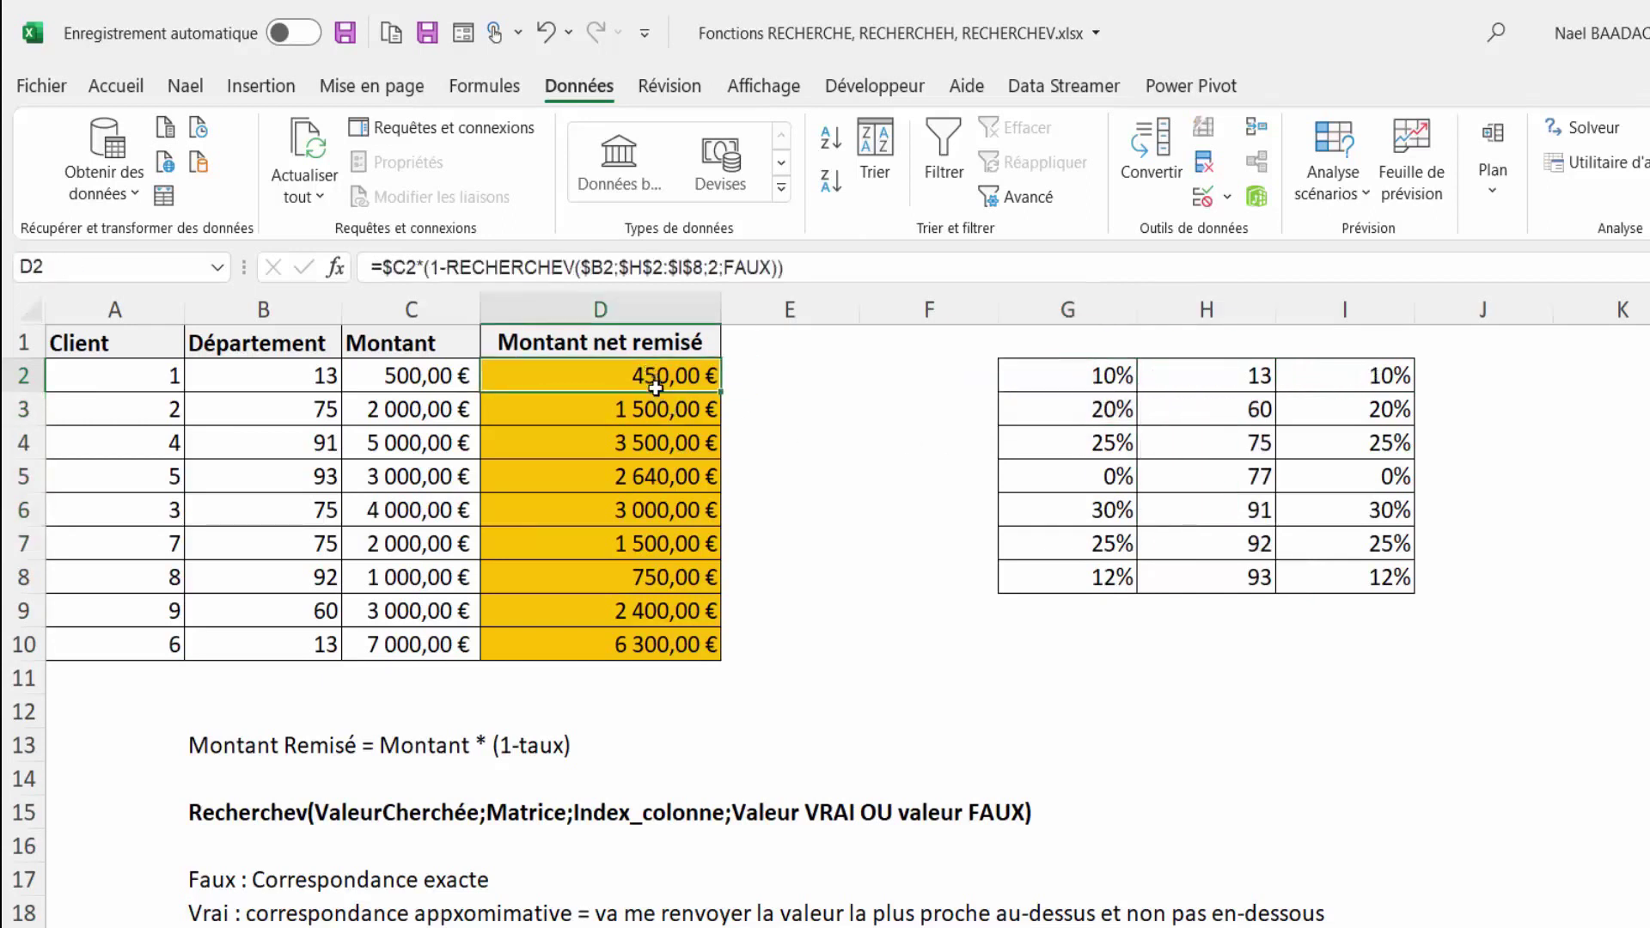
{"action": "left_click_drag", "start_coordinate": [651, 376], "coordinate": [651, 644]}
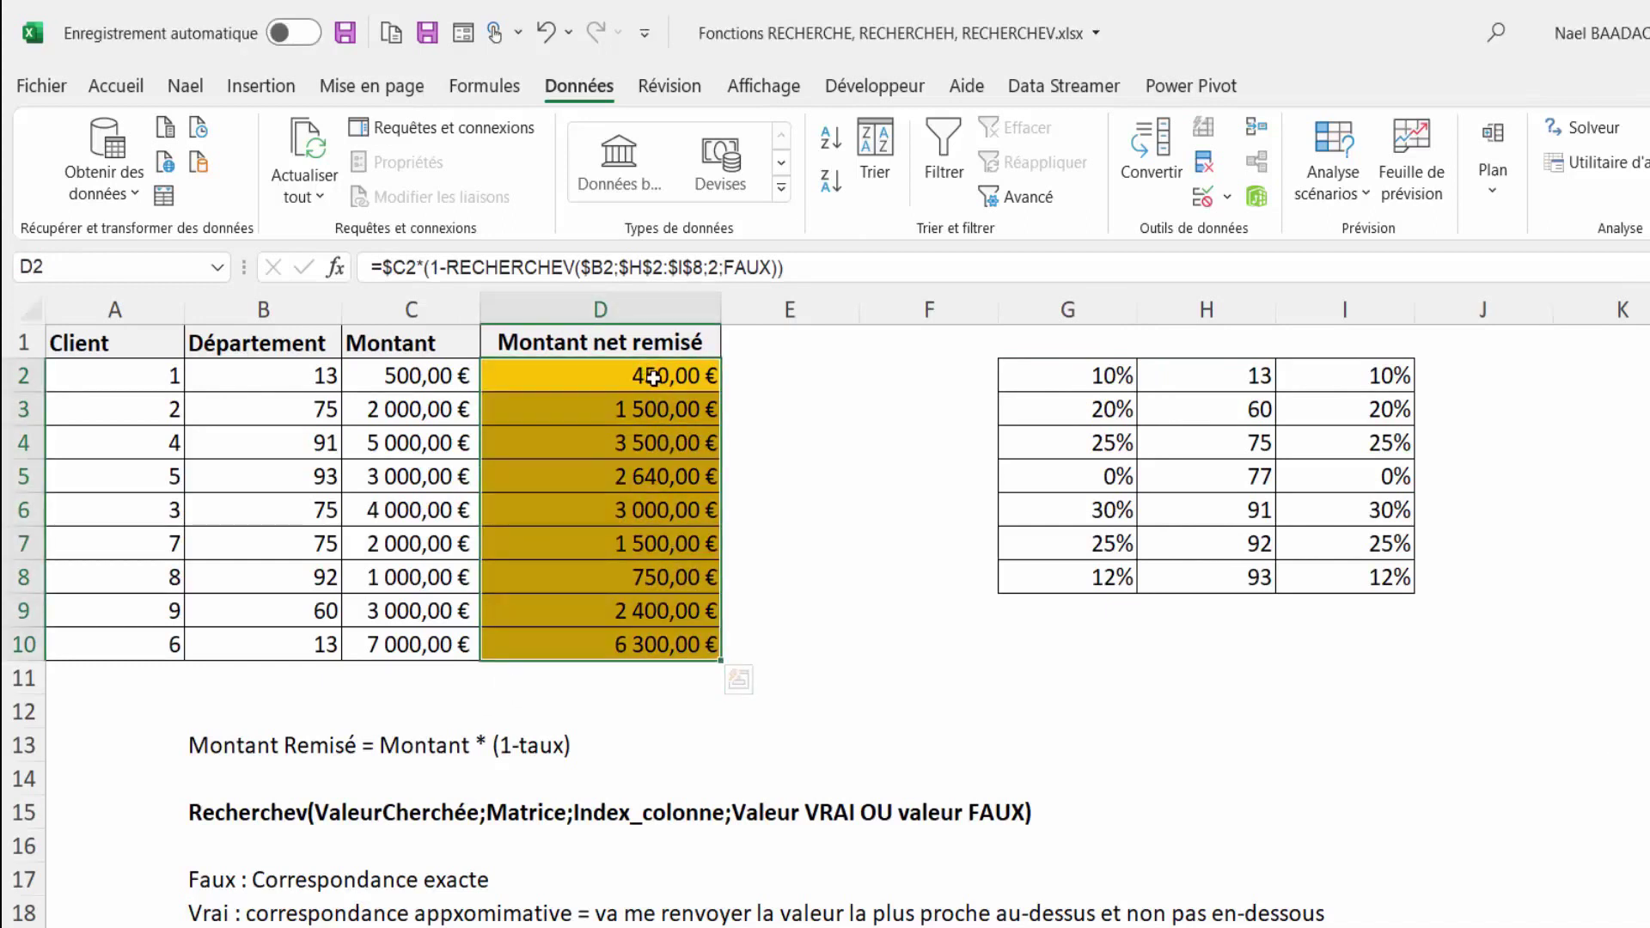
{"action": "left_click_drag", "start_coordinate": [653, 376], "coordinate": [658, 636]}
{"action": "key", "text": "Delete"}
{"action": "mouse_move", "coordinate": [1090, 376]}
{"action": "left_mouse_down"}
{"action": "mouse_move", "coordinate": [1189, 523]}
{"action": "mouse_move", "coordinate": [1189, 577]}
{"action": "left_mouse_up"}
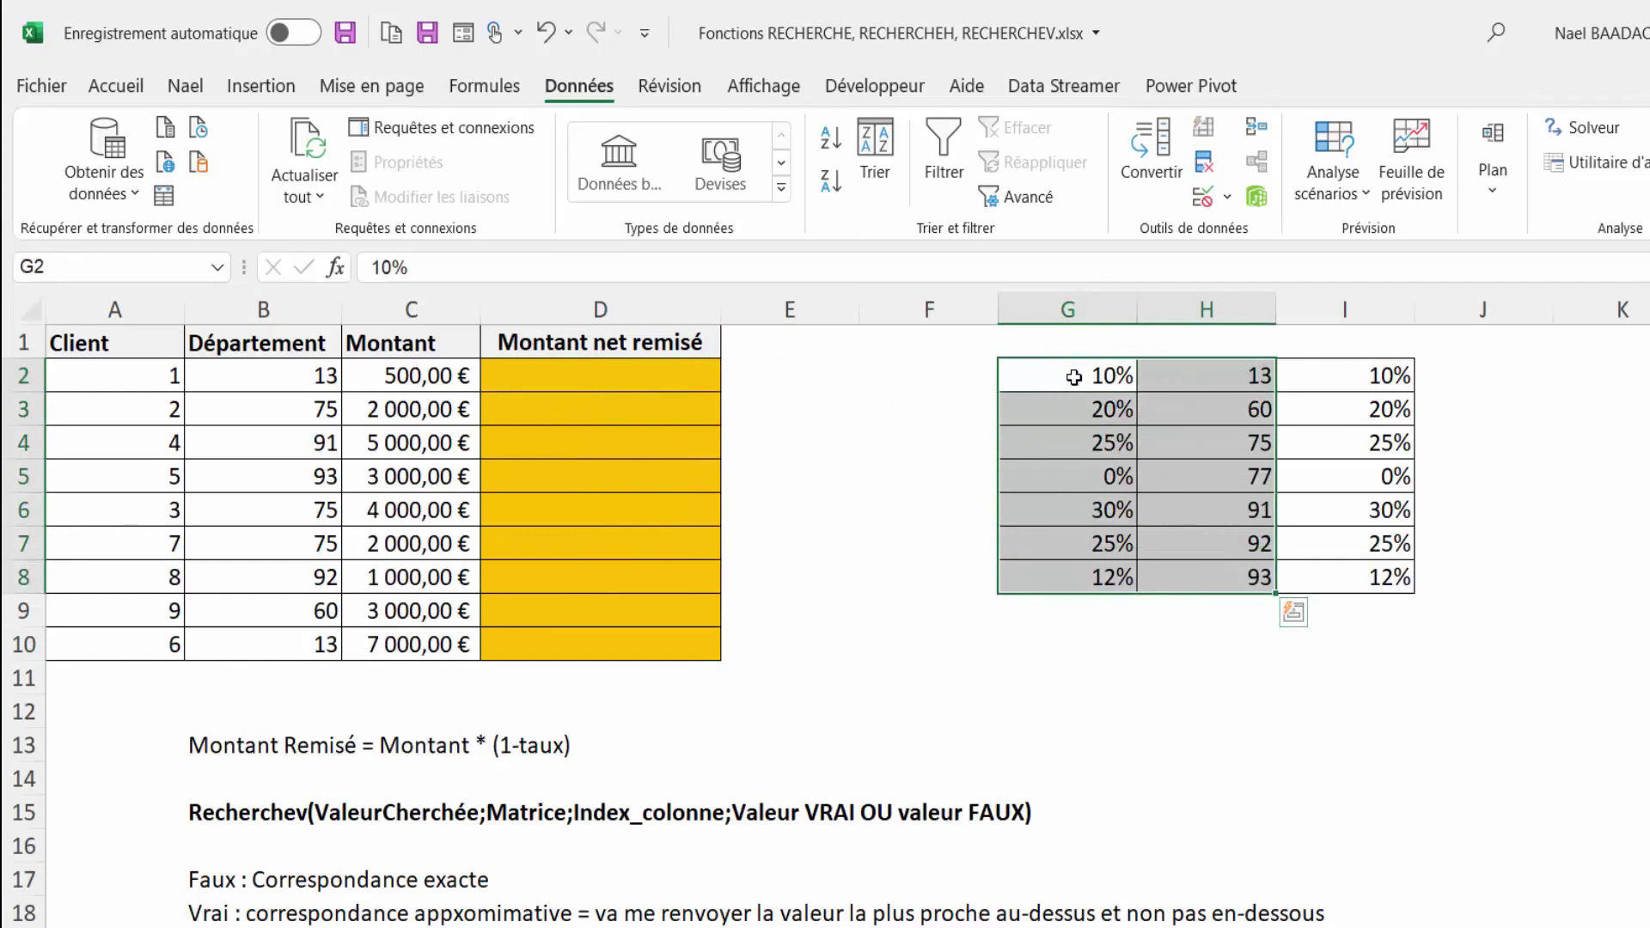
{"action": "mouse_move", "coordinate": [1109, 376]}
{"action": "left_mouse_down"}
{"action": "mouse_move", "coordinate": [1322, 413]}
{"action": "mouse_move", "coordinate": [1320, 574]}
{"action": "left_mouse_up"}
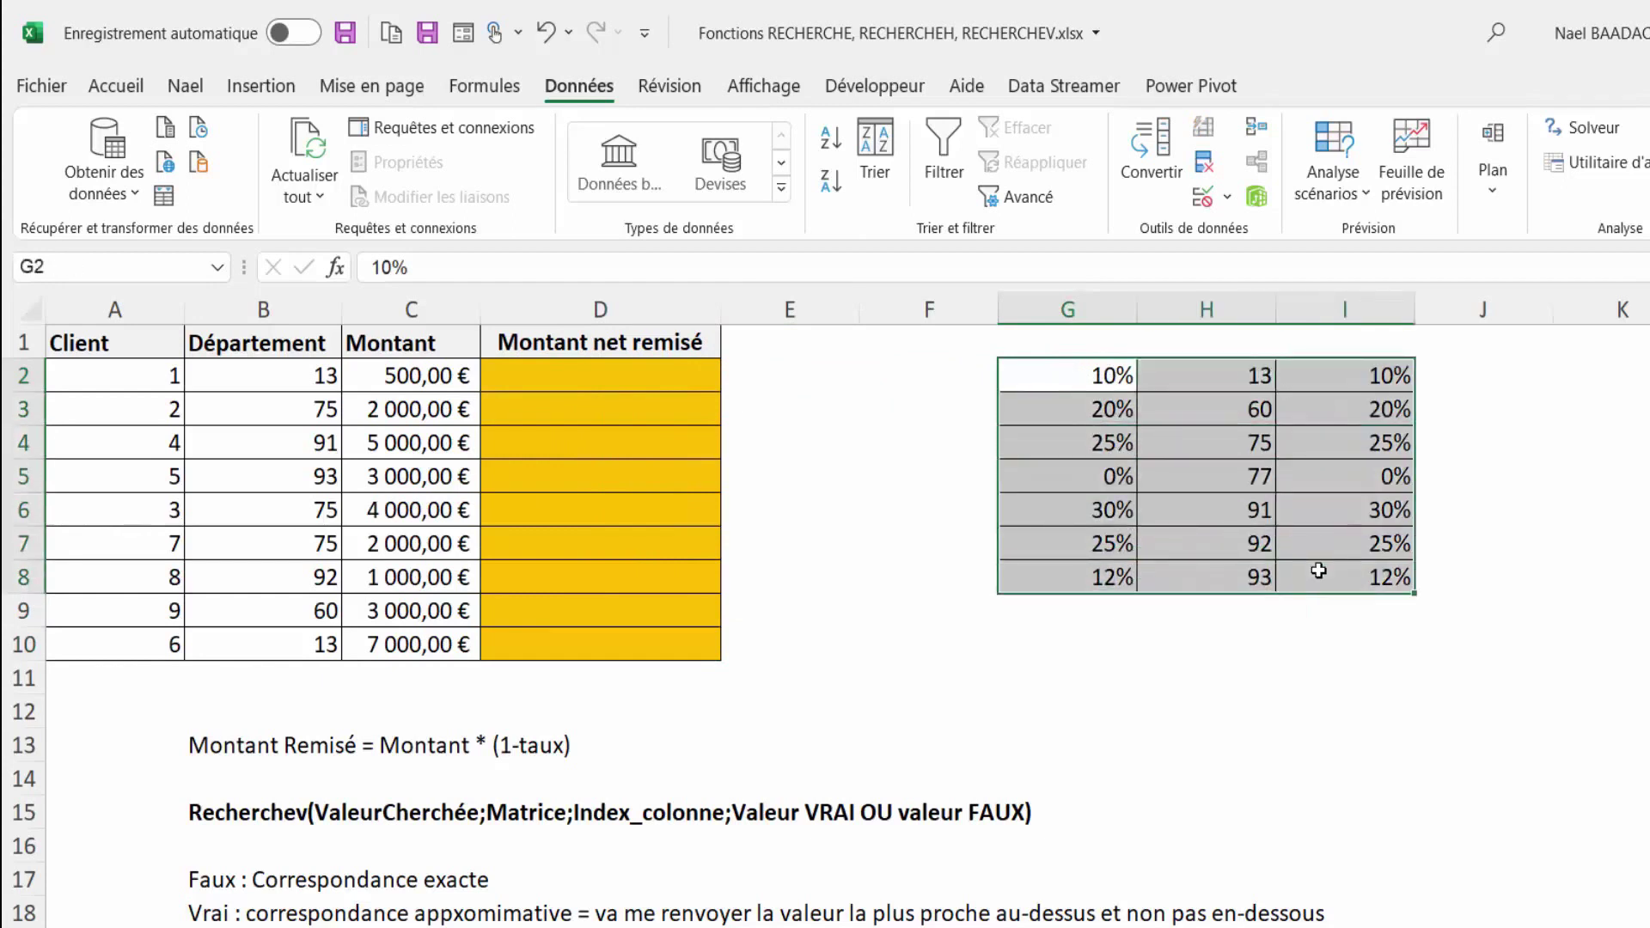
{"action": "left_click_drag", "start_coordinate": [620, 365], "coordinate": [640, 656]}
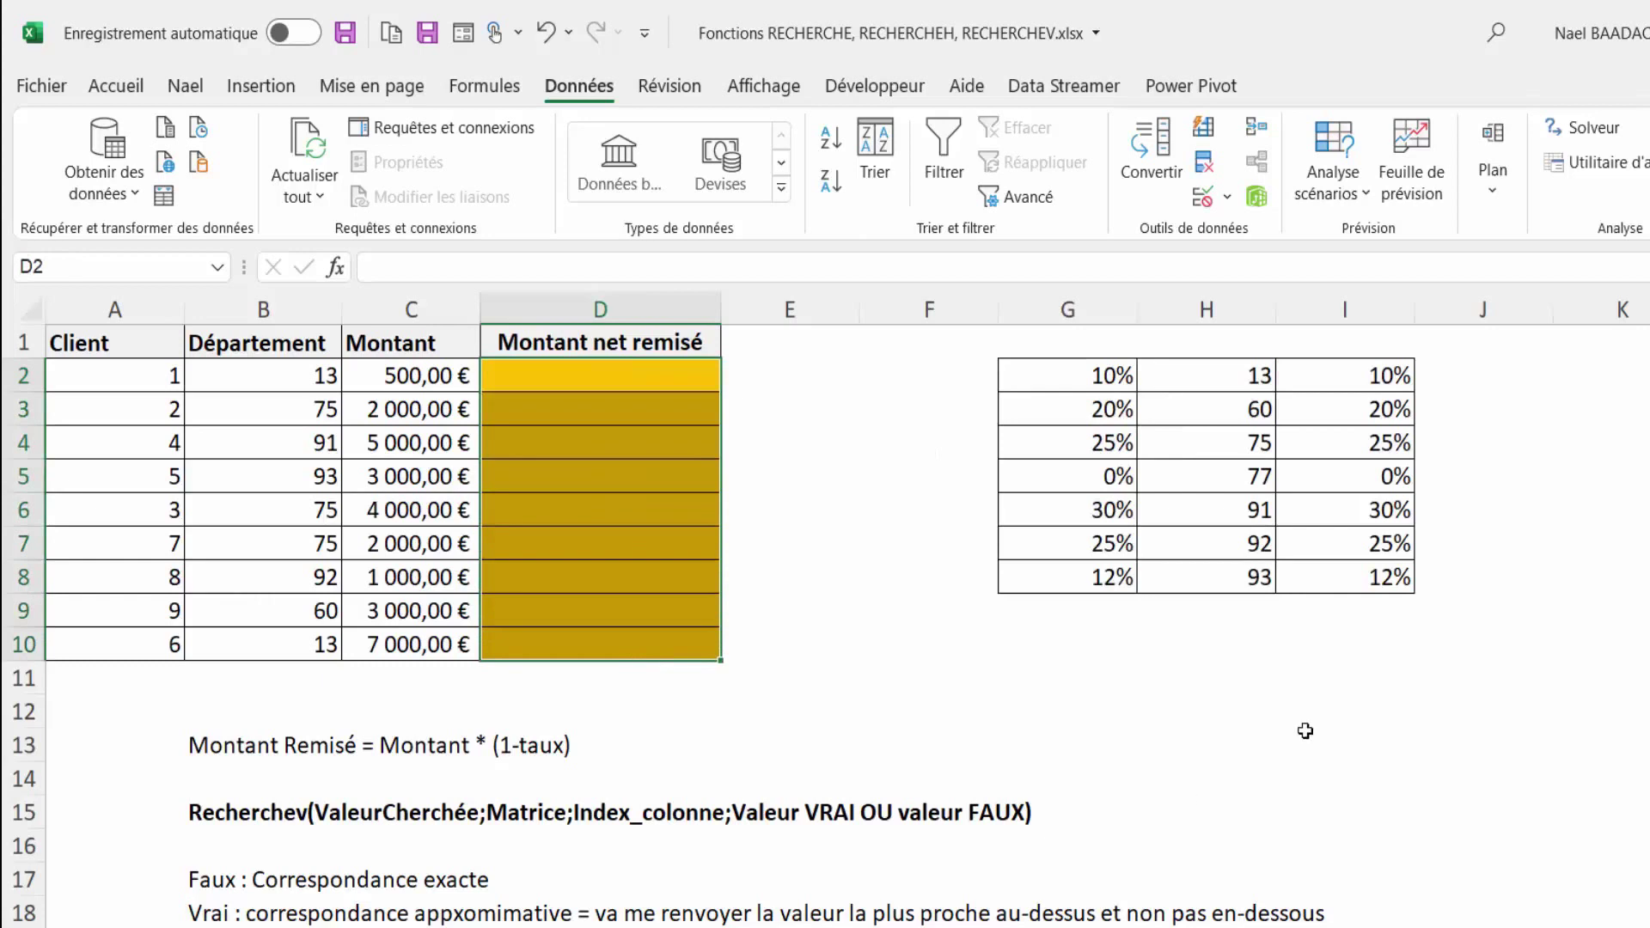
{"action": "type", "text": "="}
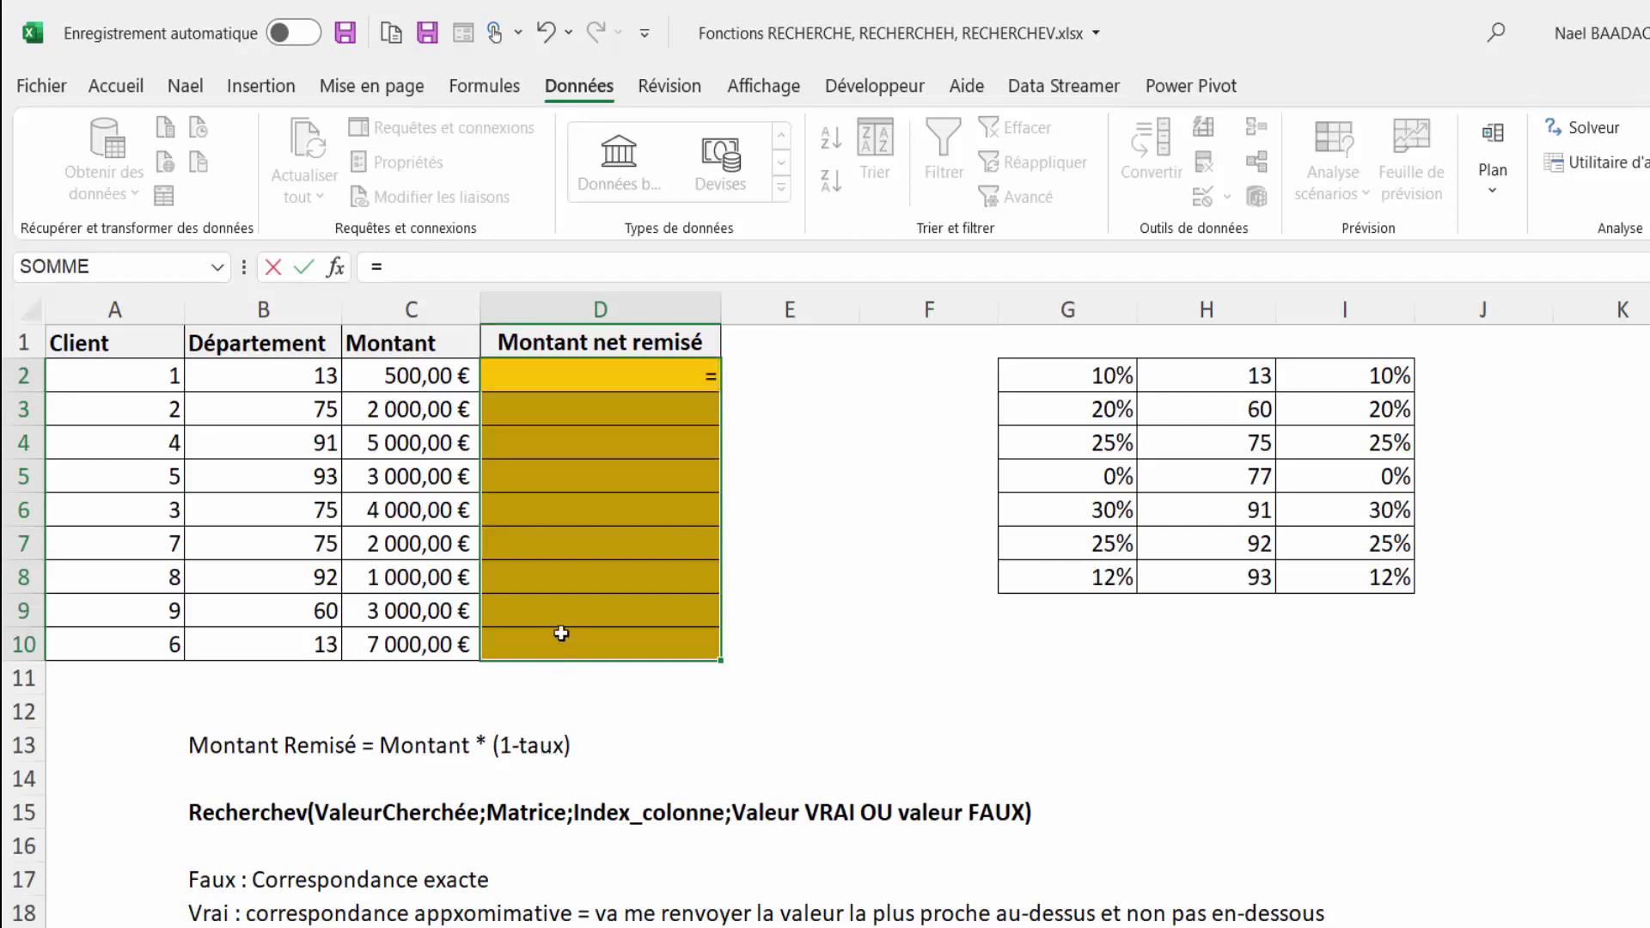
Build the first part of the formula: $C2*(1-INDEX over the absolute table $G$2:$I$8.
{"action": "left_click", "coordinate": [420, 378]}
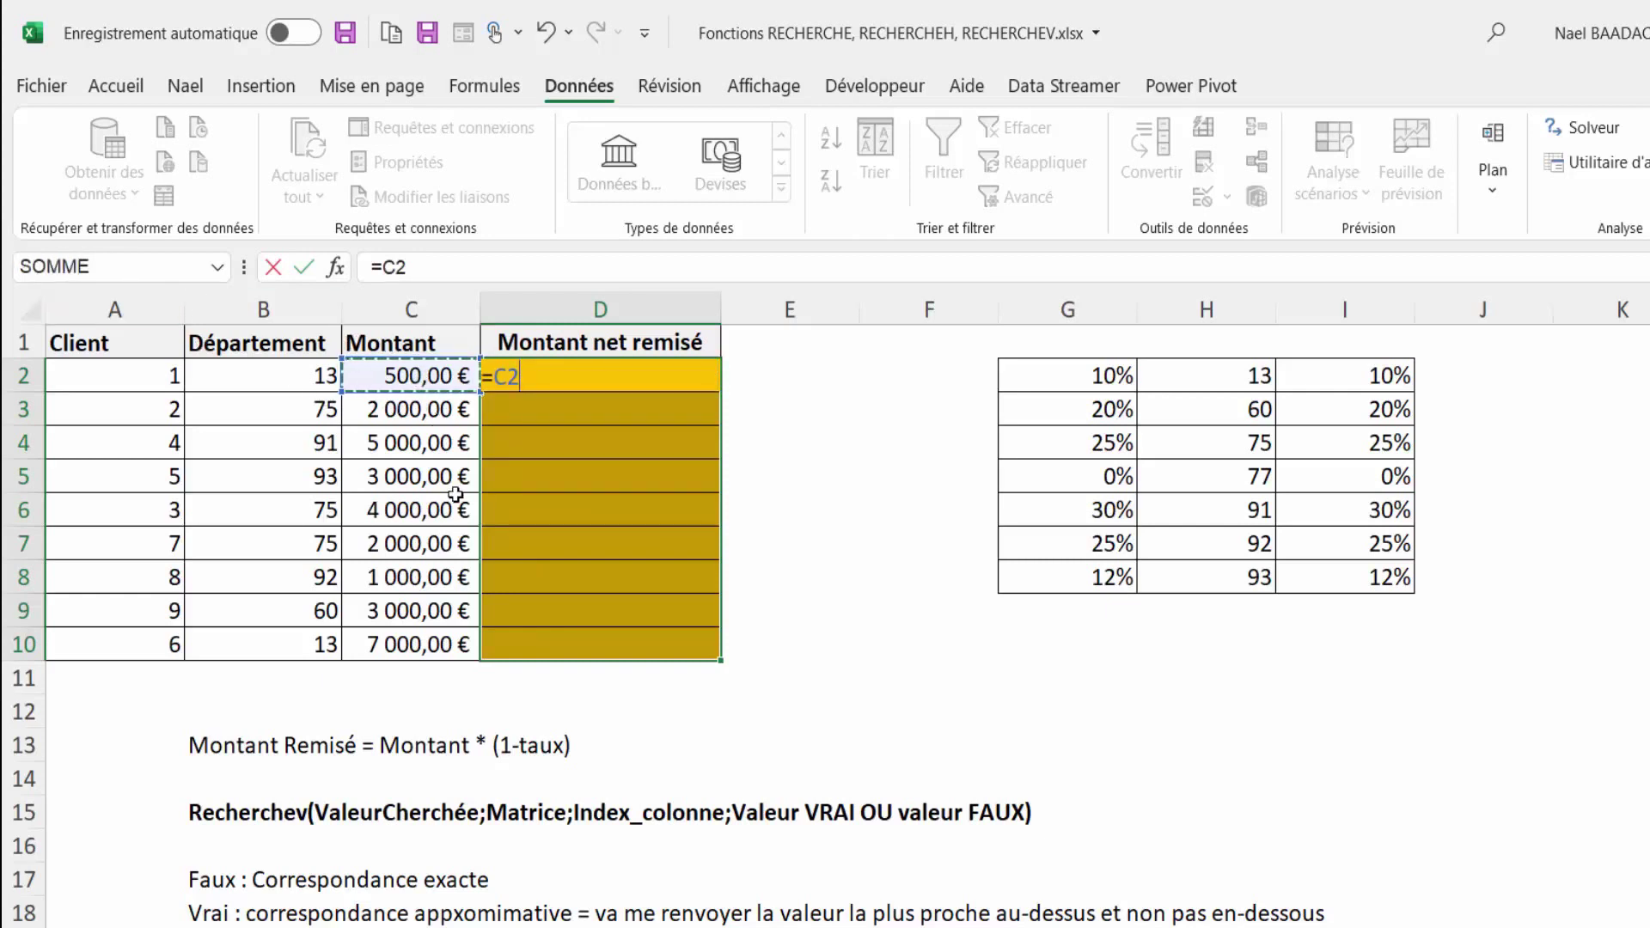
{"action": "key", "text": "F4"}
{"action": "key", "text": "F4"}
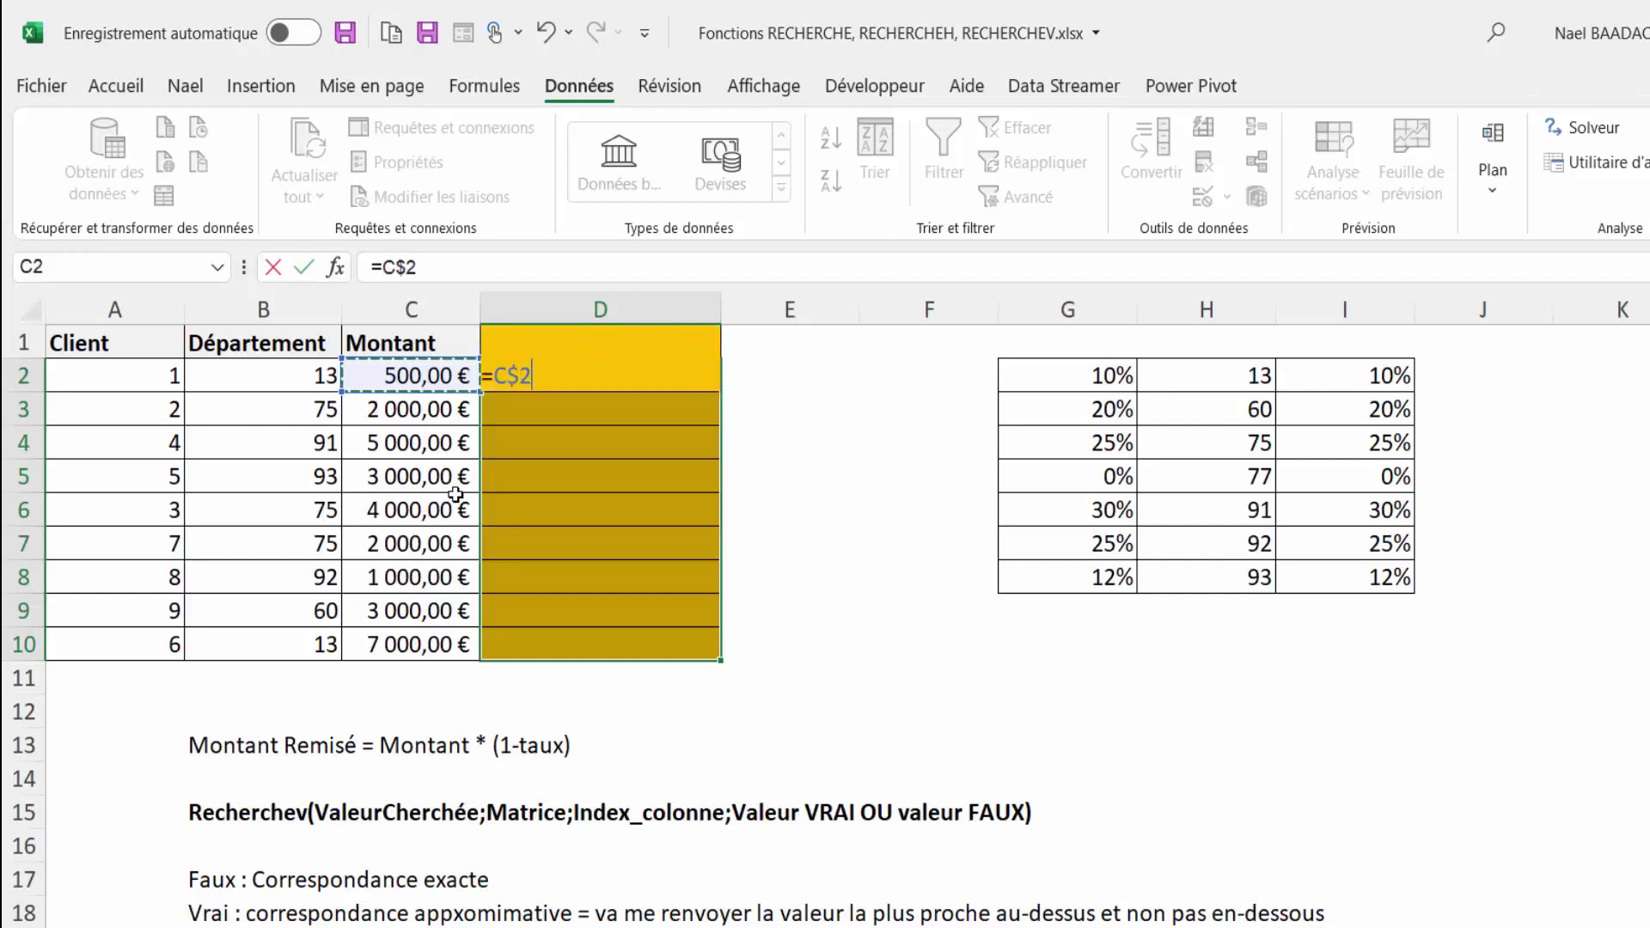
{"action": "key", "text": "F4"}
{"action": "type", "text": ";"}
{"action": "type", "text": "*("}
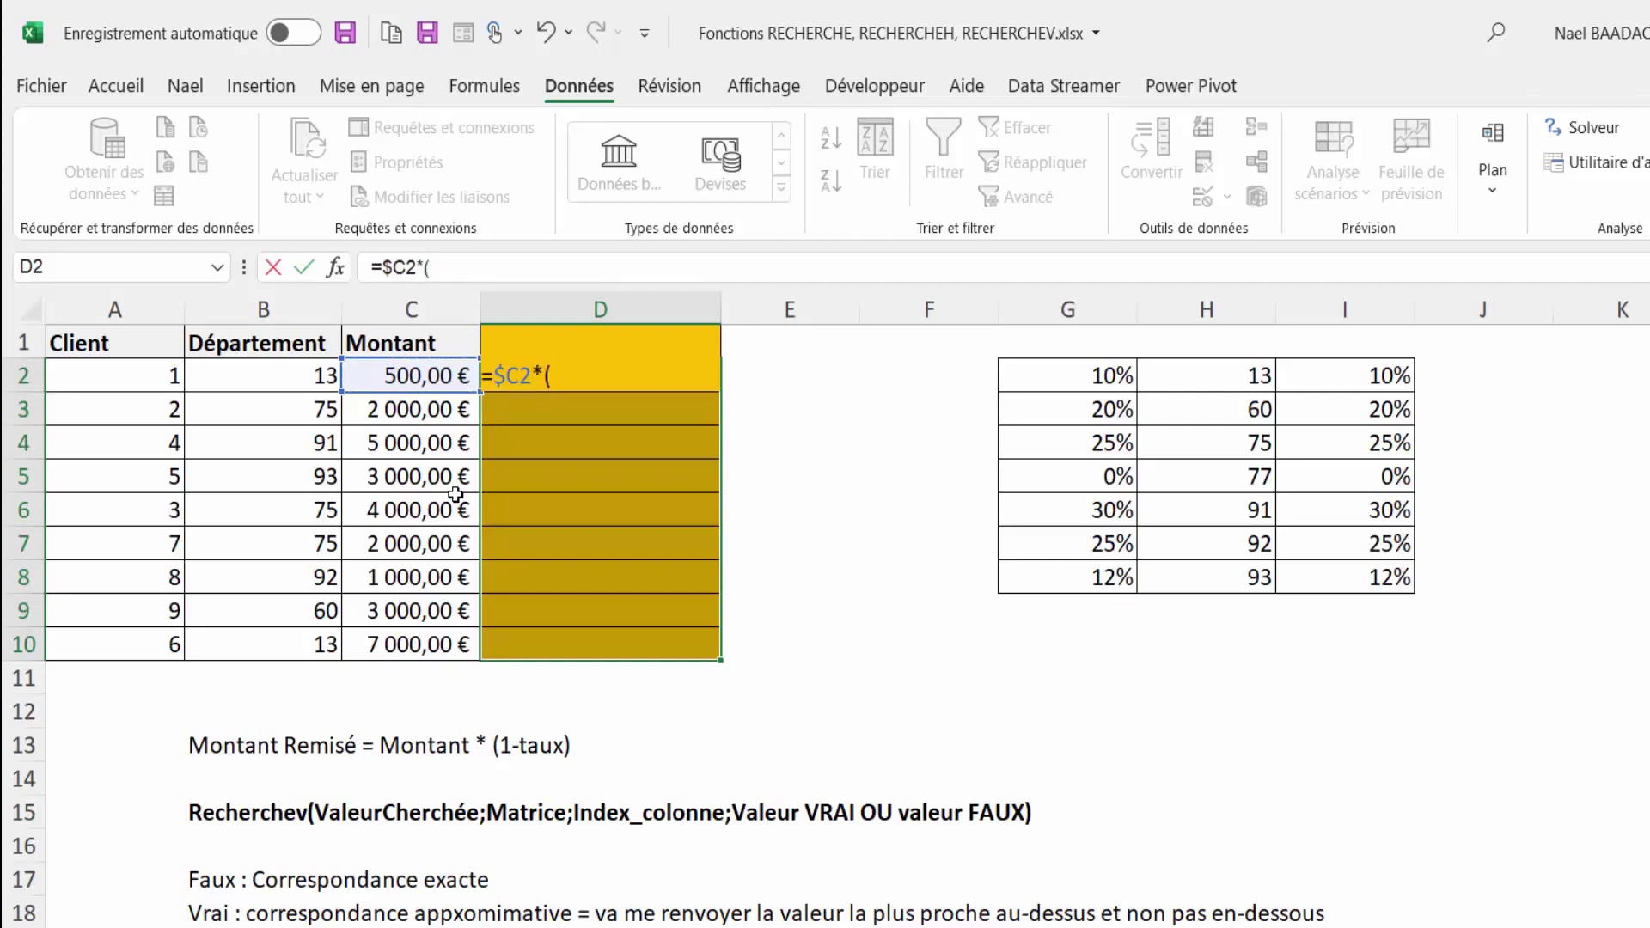
{"action": "type", "text": "1-"}
{"action": "type", "text": "index("}
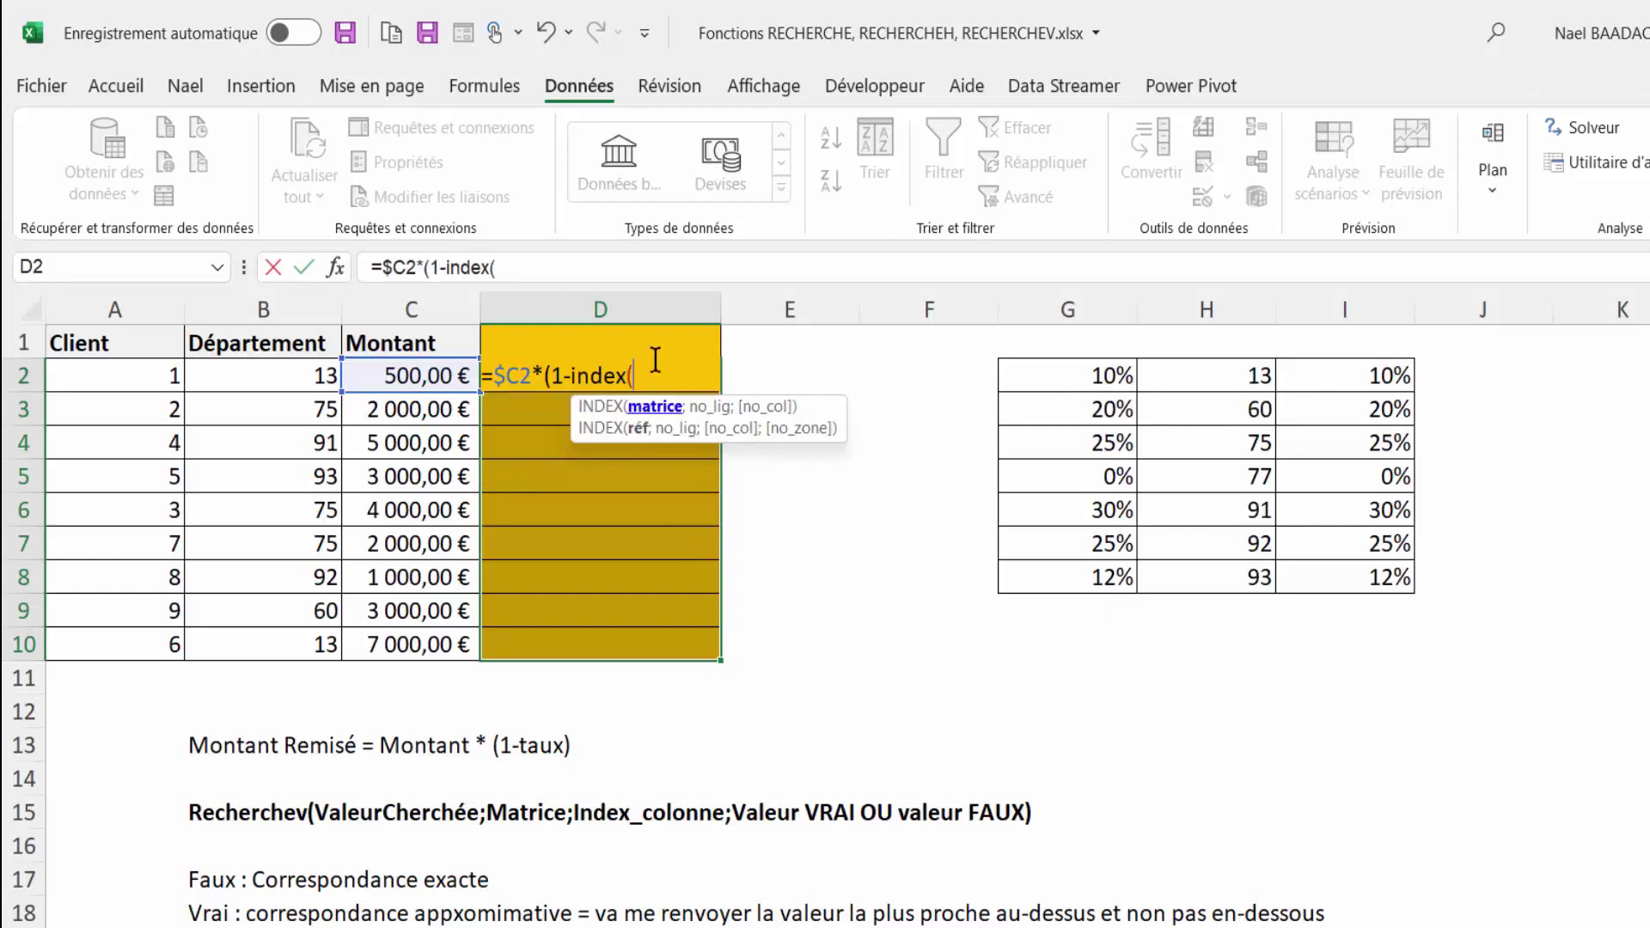
{"action": "left_click_drag", "start_coordinate": [1108, 380], "coordinate": [1354, 576]}
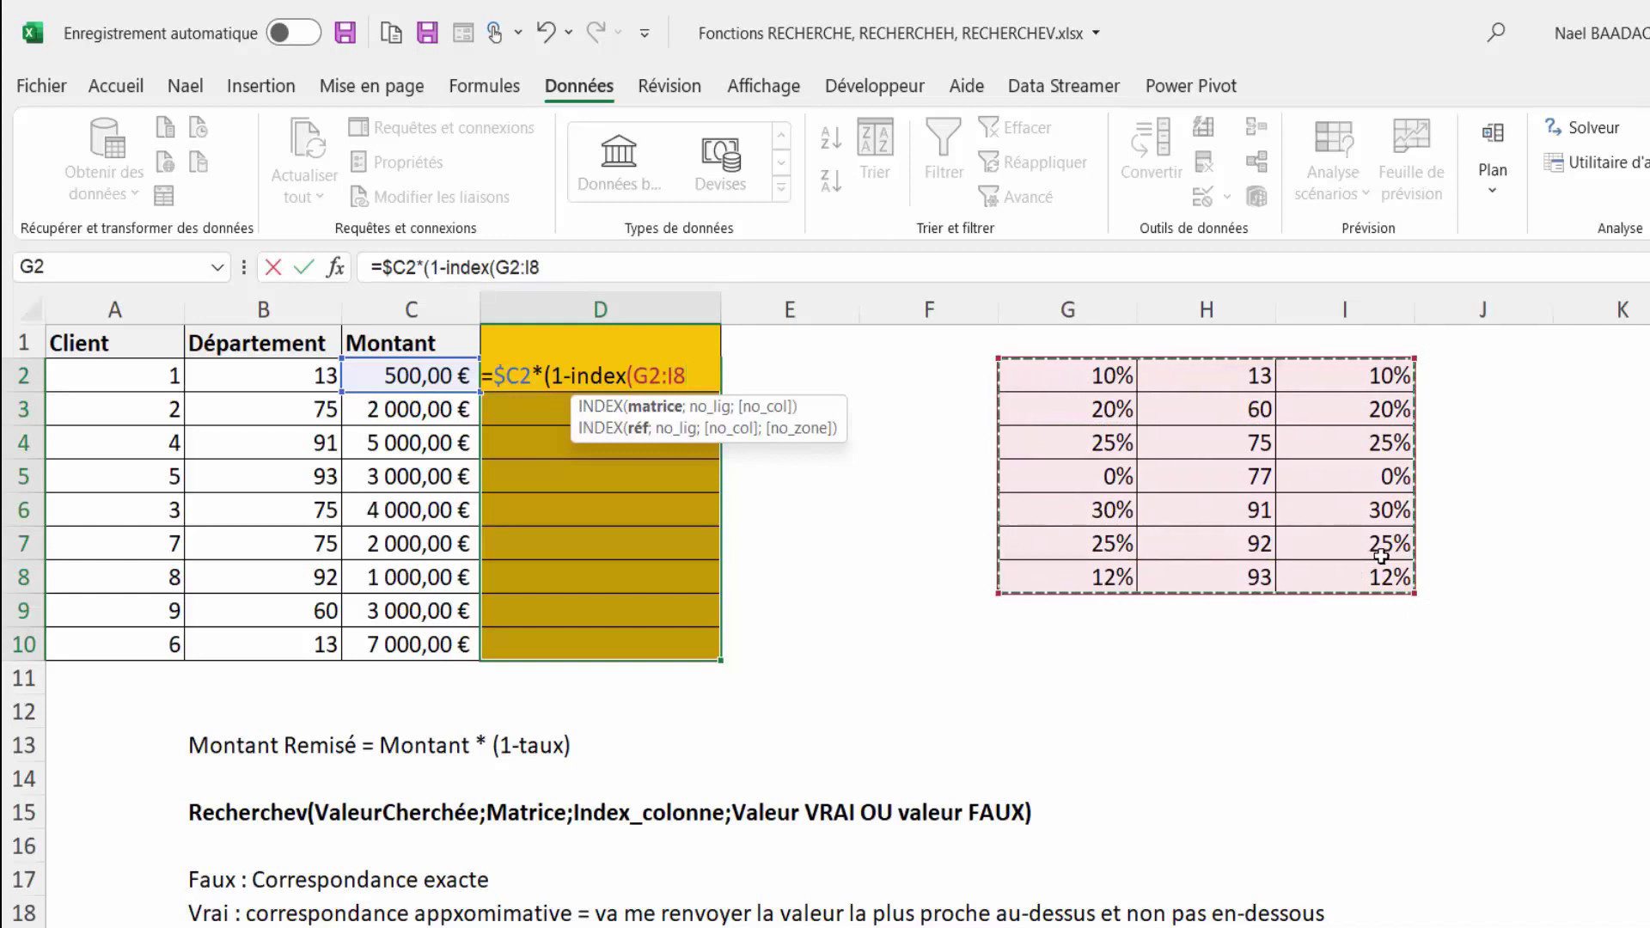
{"action": "key", "text": "F4"}
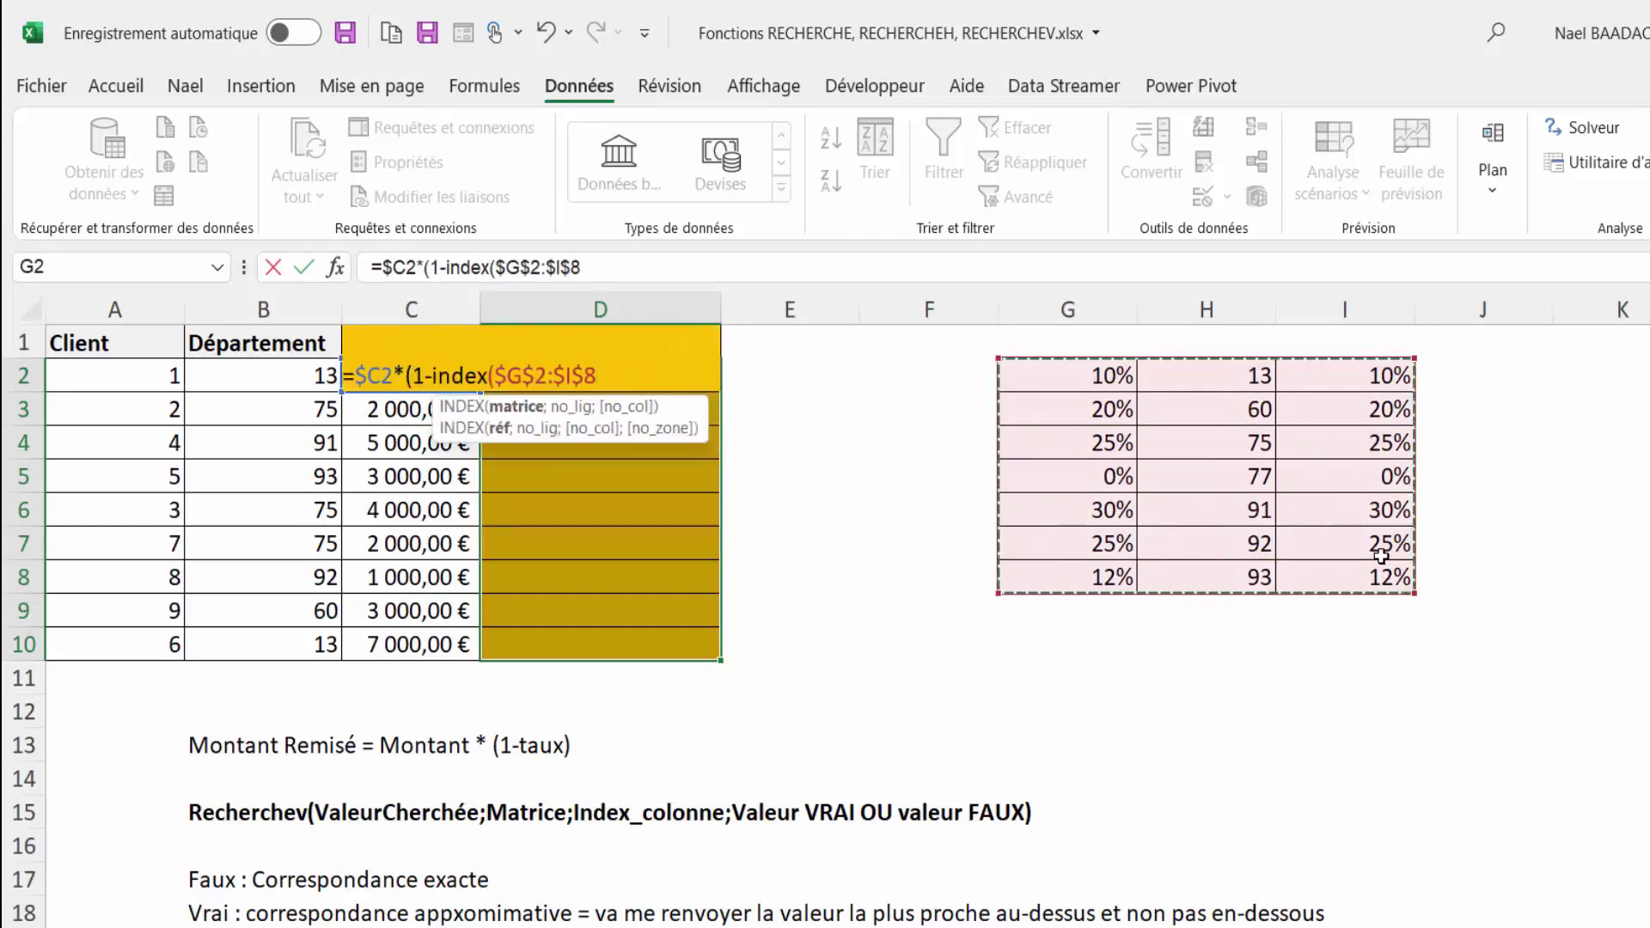
Add EQUIV($B2;$H$2:$H$8;0) with column 1, close the formula and fill D2:D10.
{"action": "type", "text": ";"}
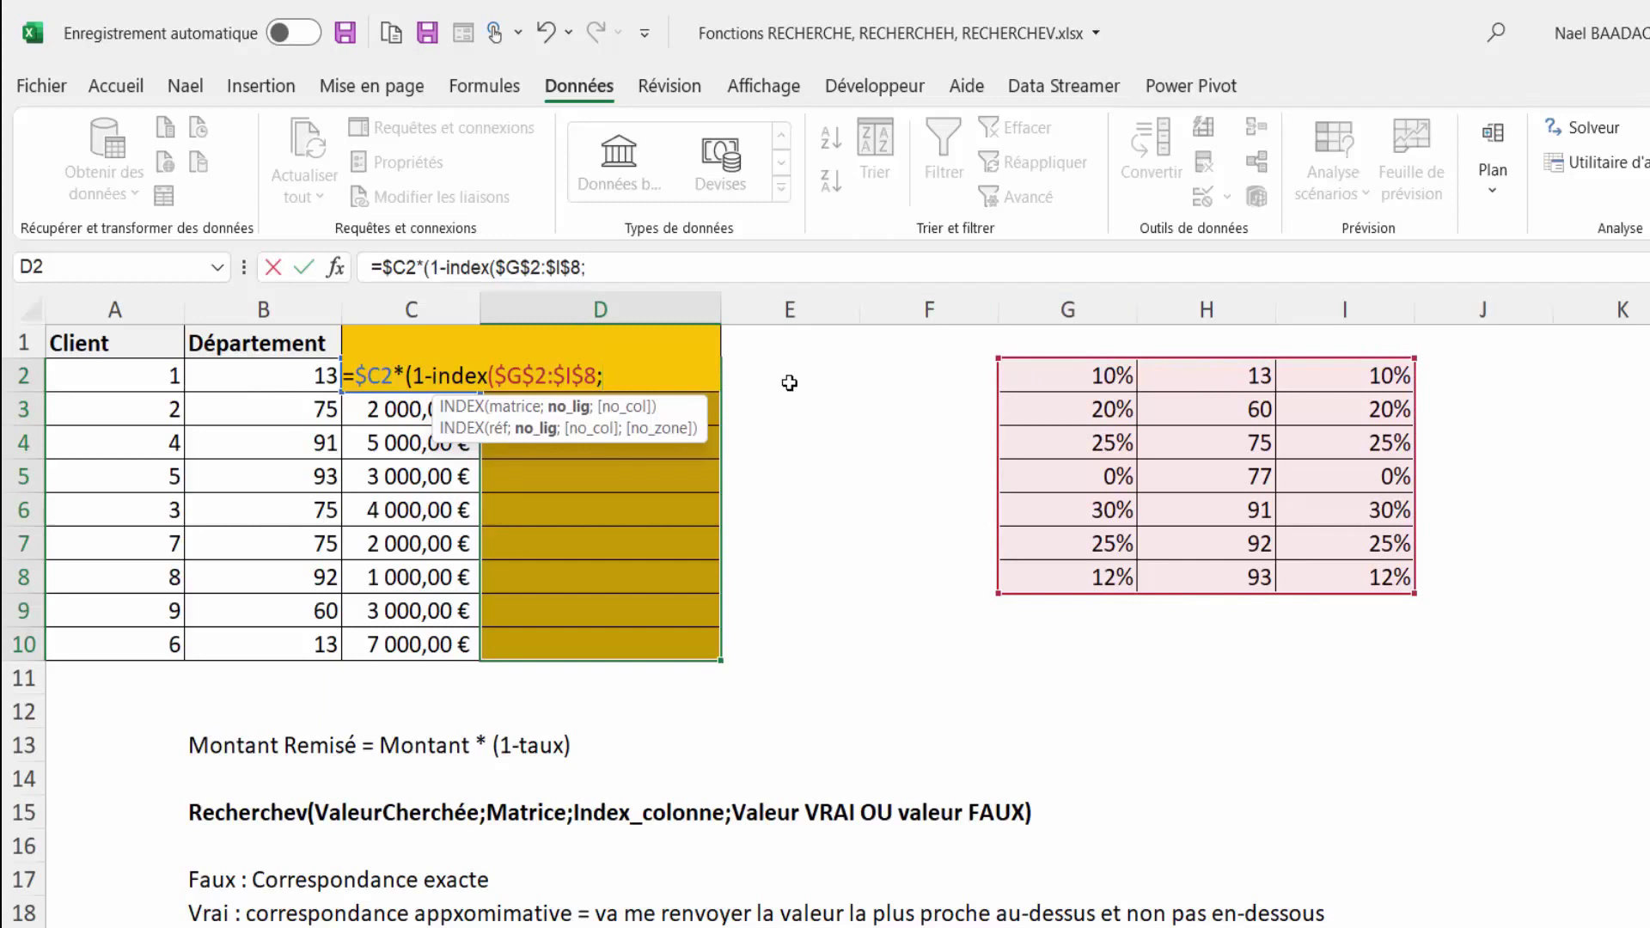
{"action": "type", "text": "equiv"}
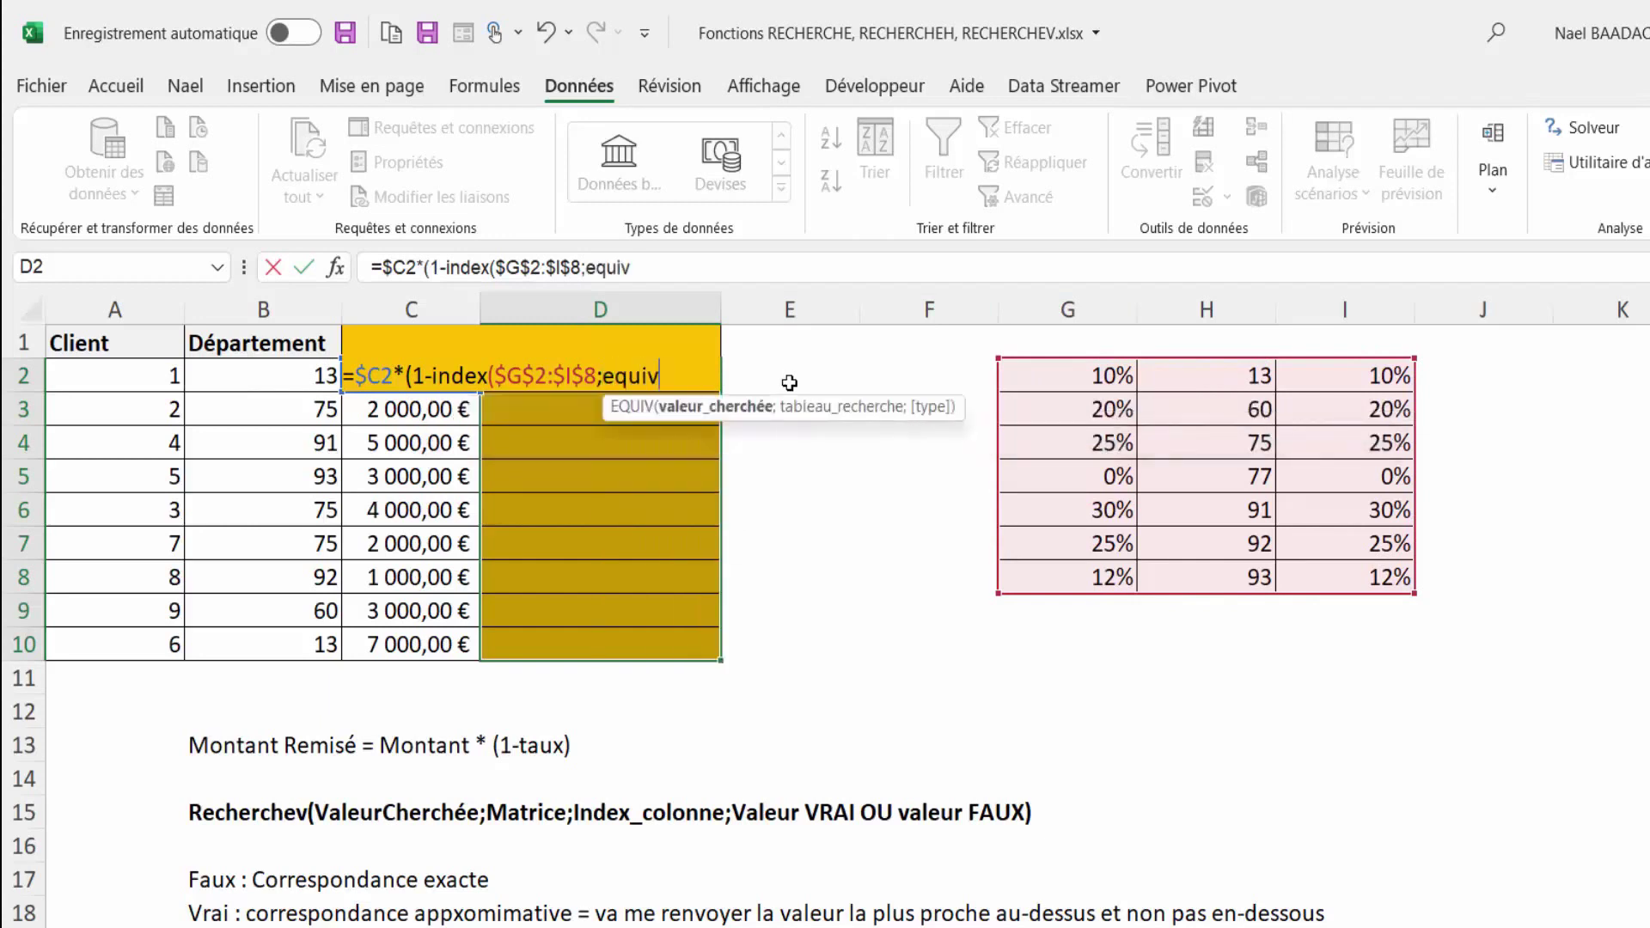
{"action": "type", "text": "("}
{"action": "left_click", "coordinate": [283, 378]}
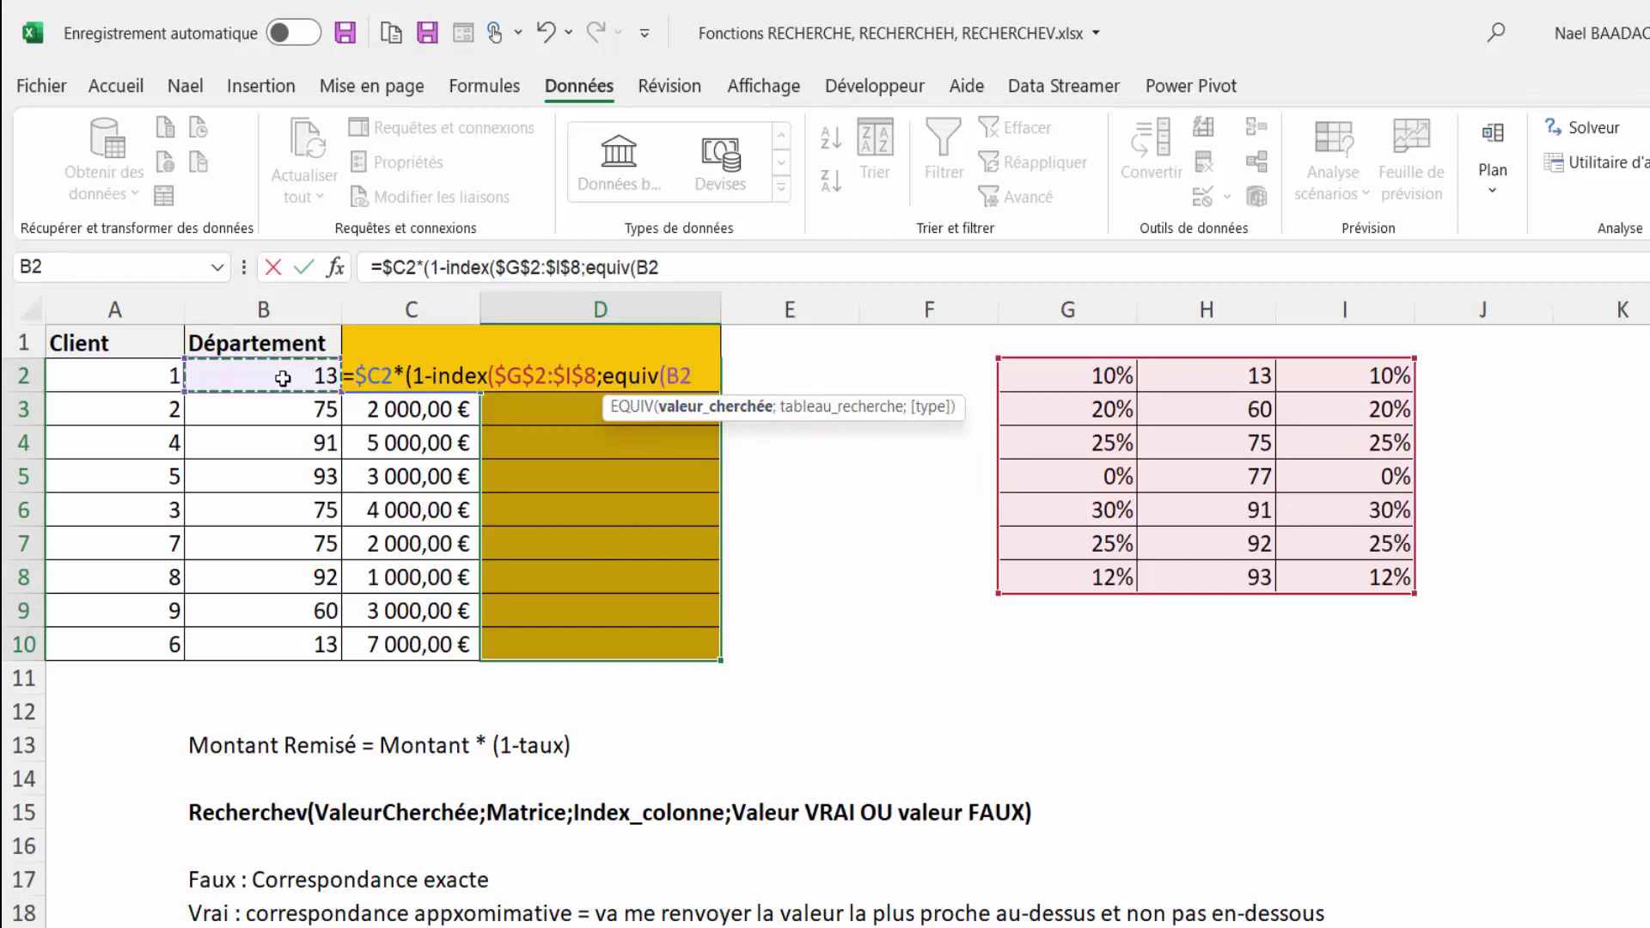
{"action": "key", "text": "F4"}
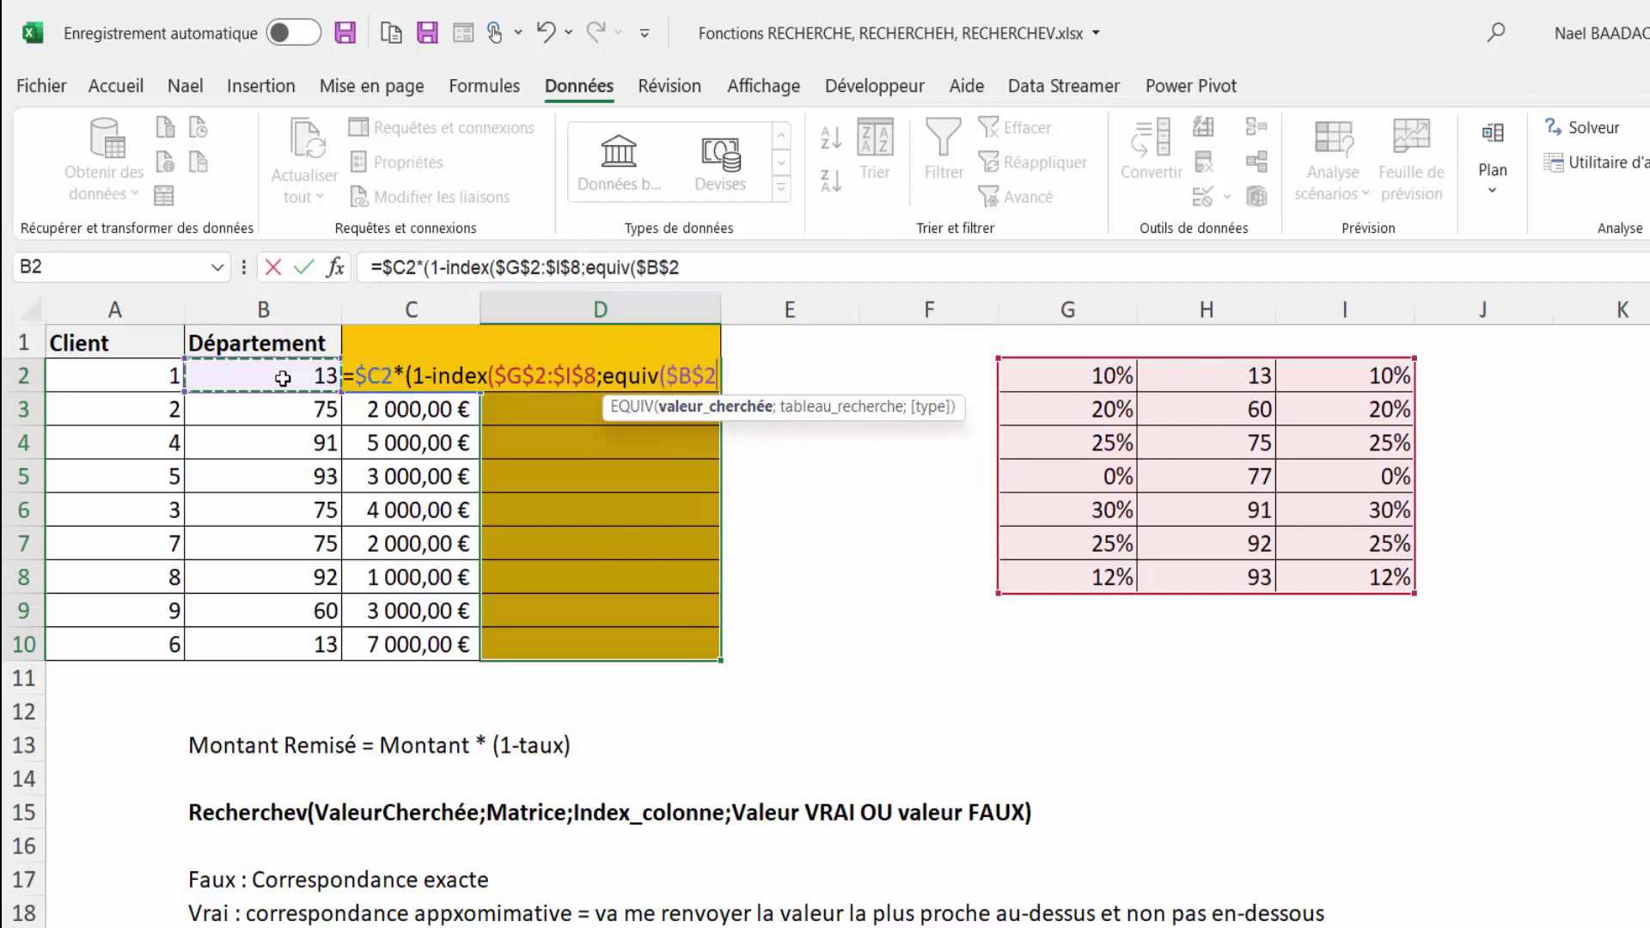
{"action": "key", "text": "F4"}
{"action": "key", "text": "F4"}
{"action": "type", "text": ";"}
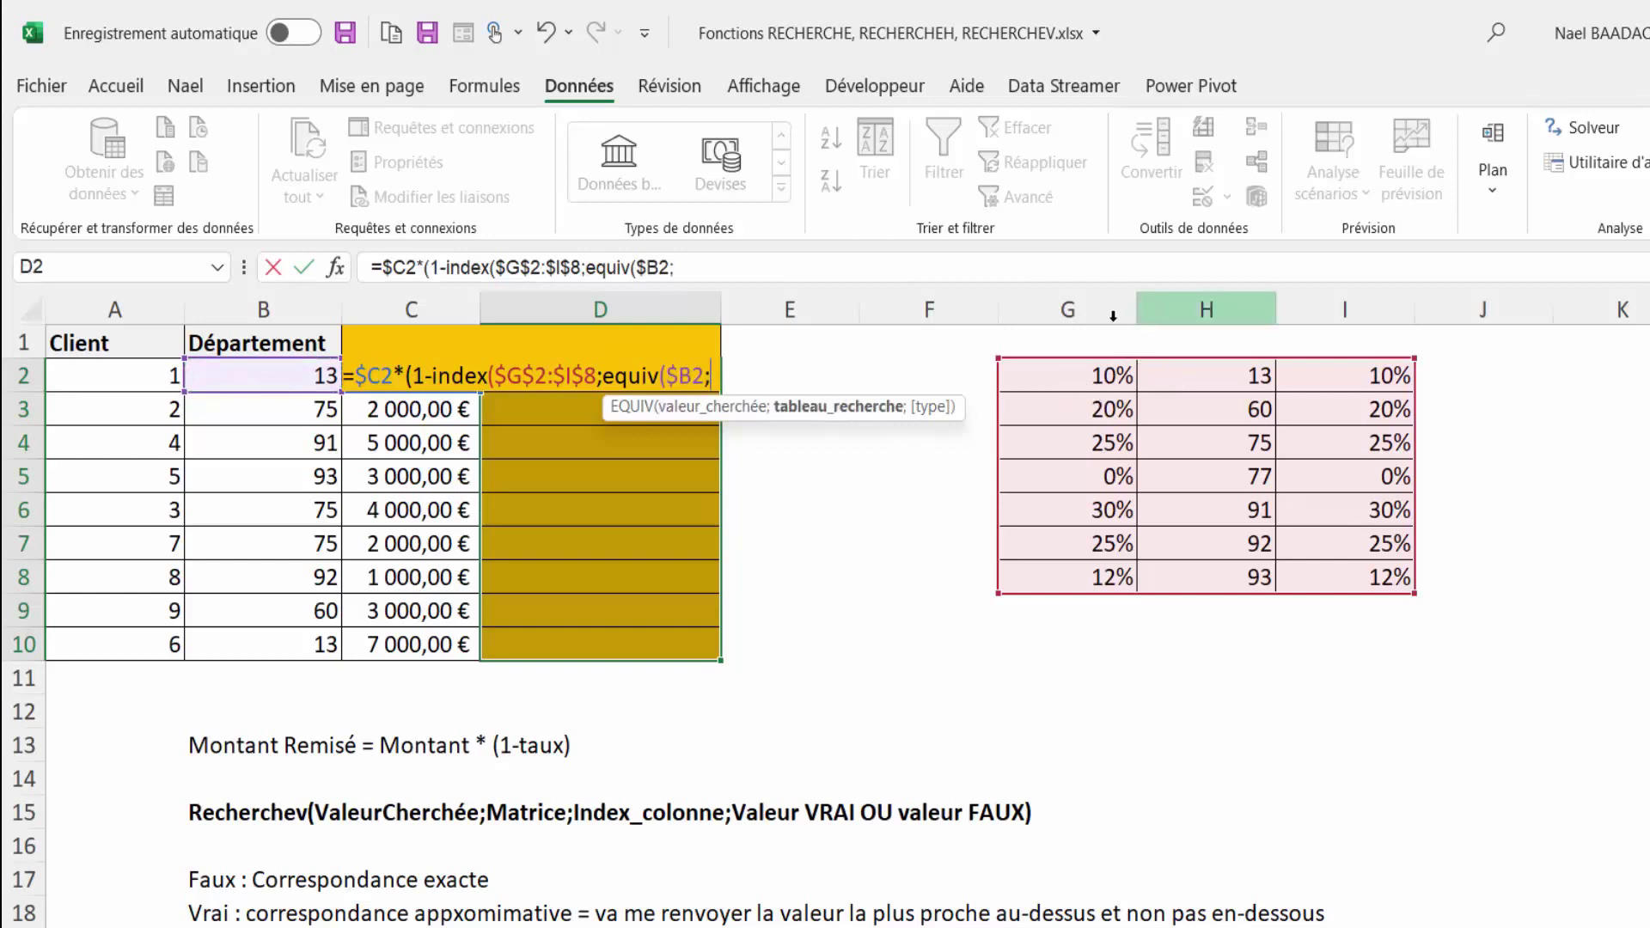
{"action": "left_click_drag", "start_coordinate": [1217, 391], "coordinate": [1228, 577]}
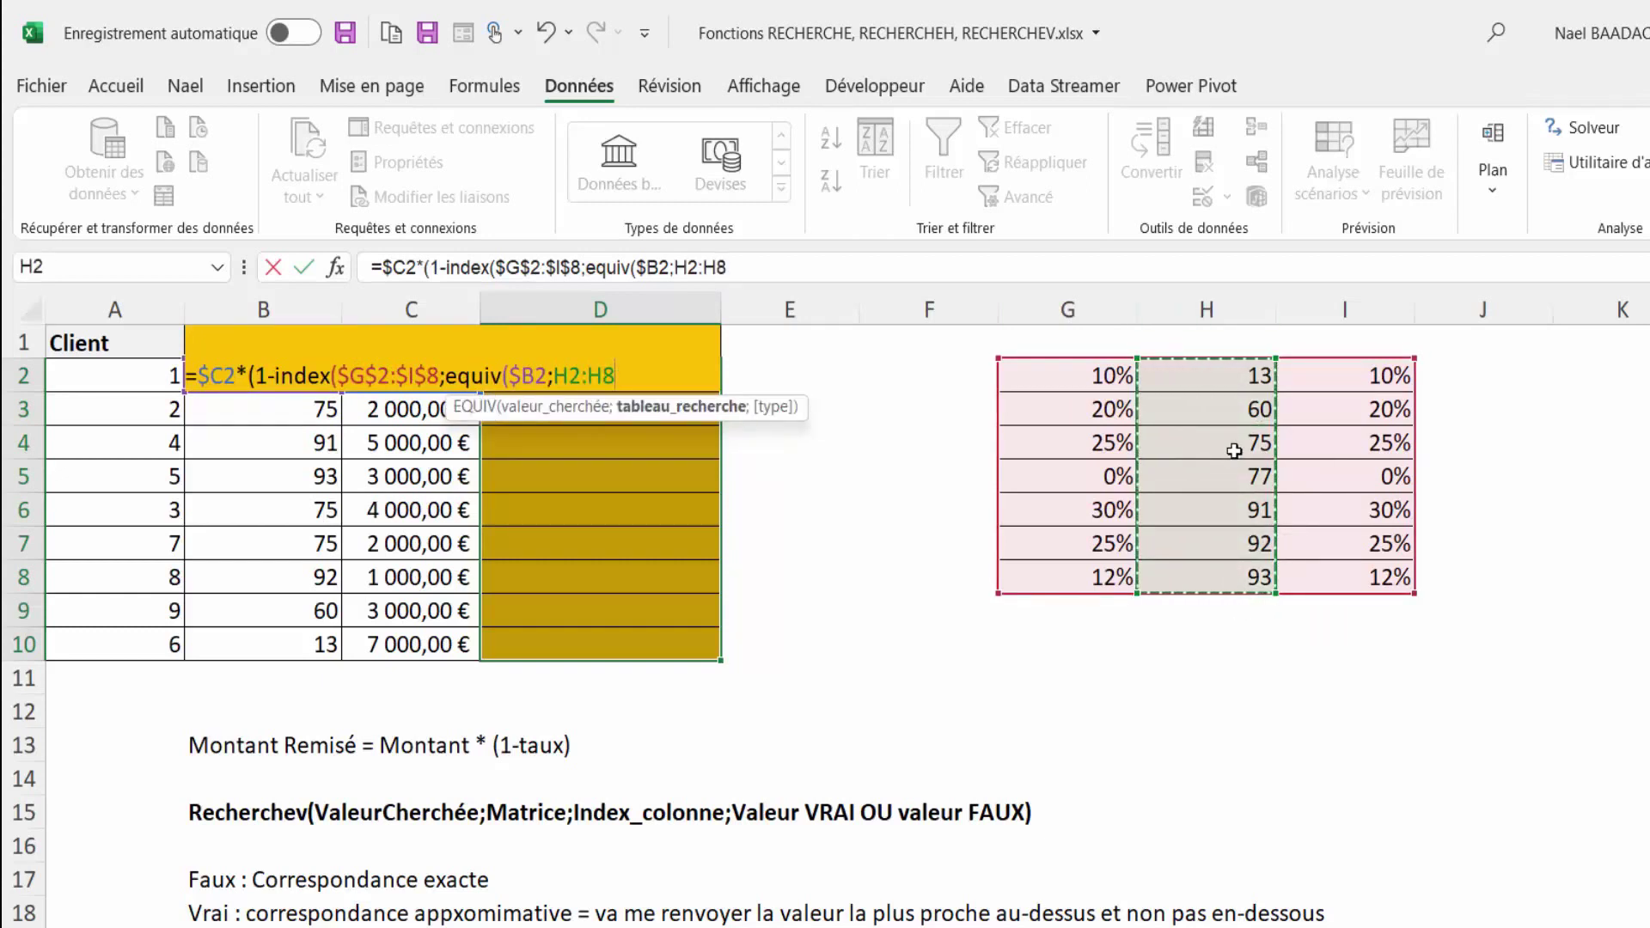
{"action": "key", "text": "F4"}
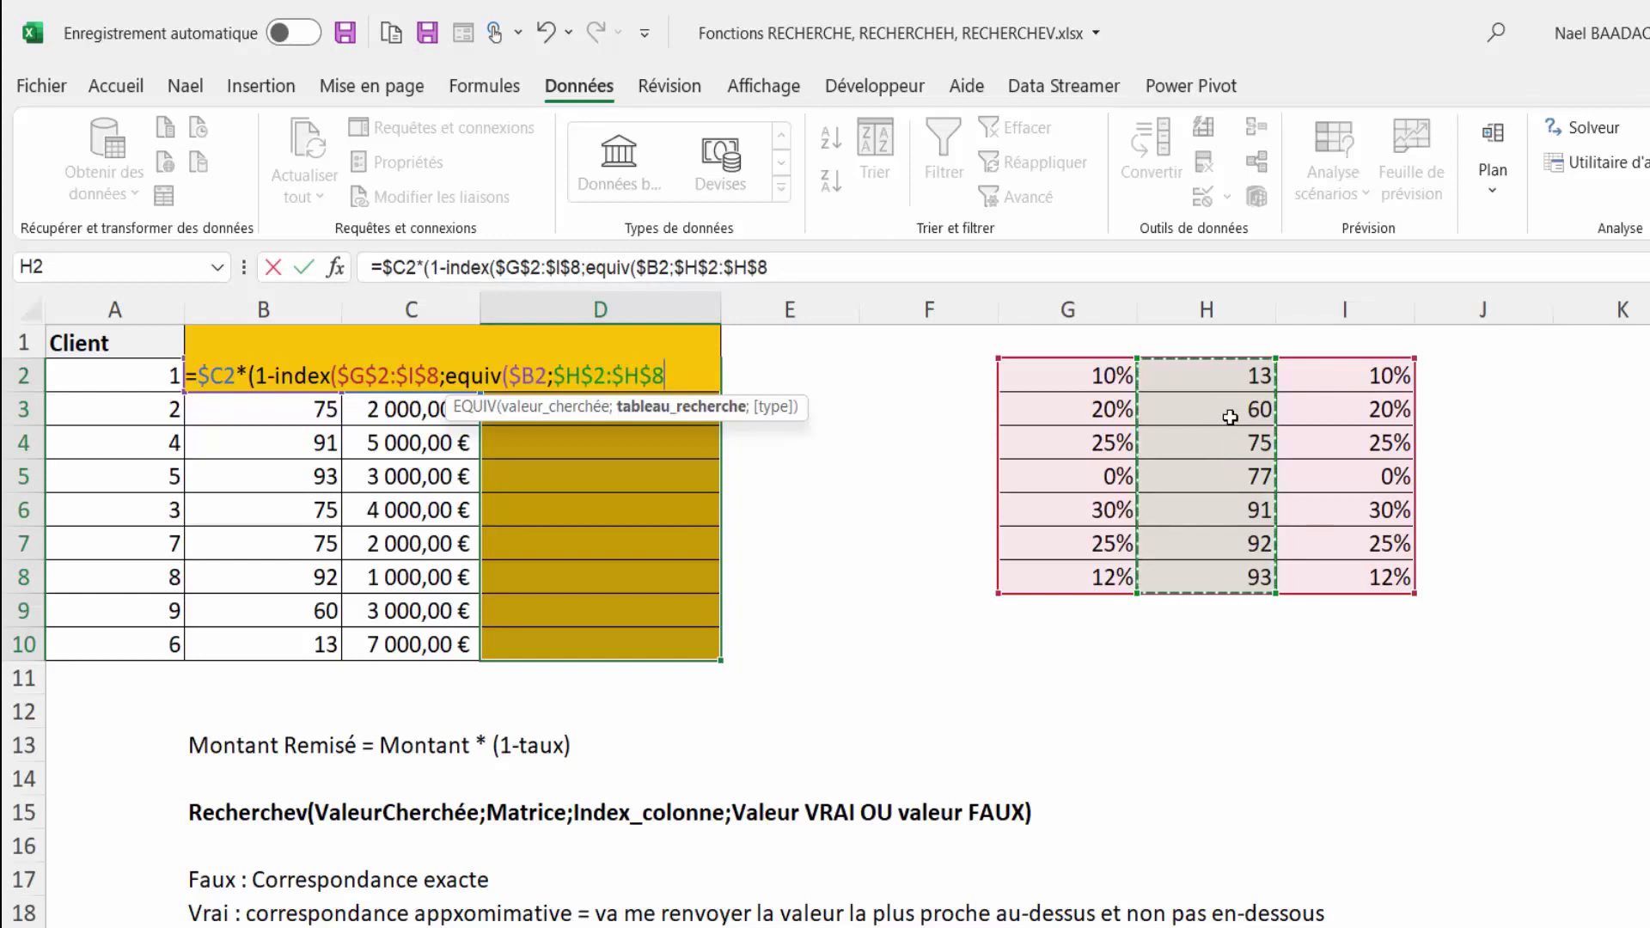
{"action": "type", "text": ";"}
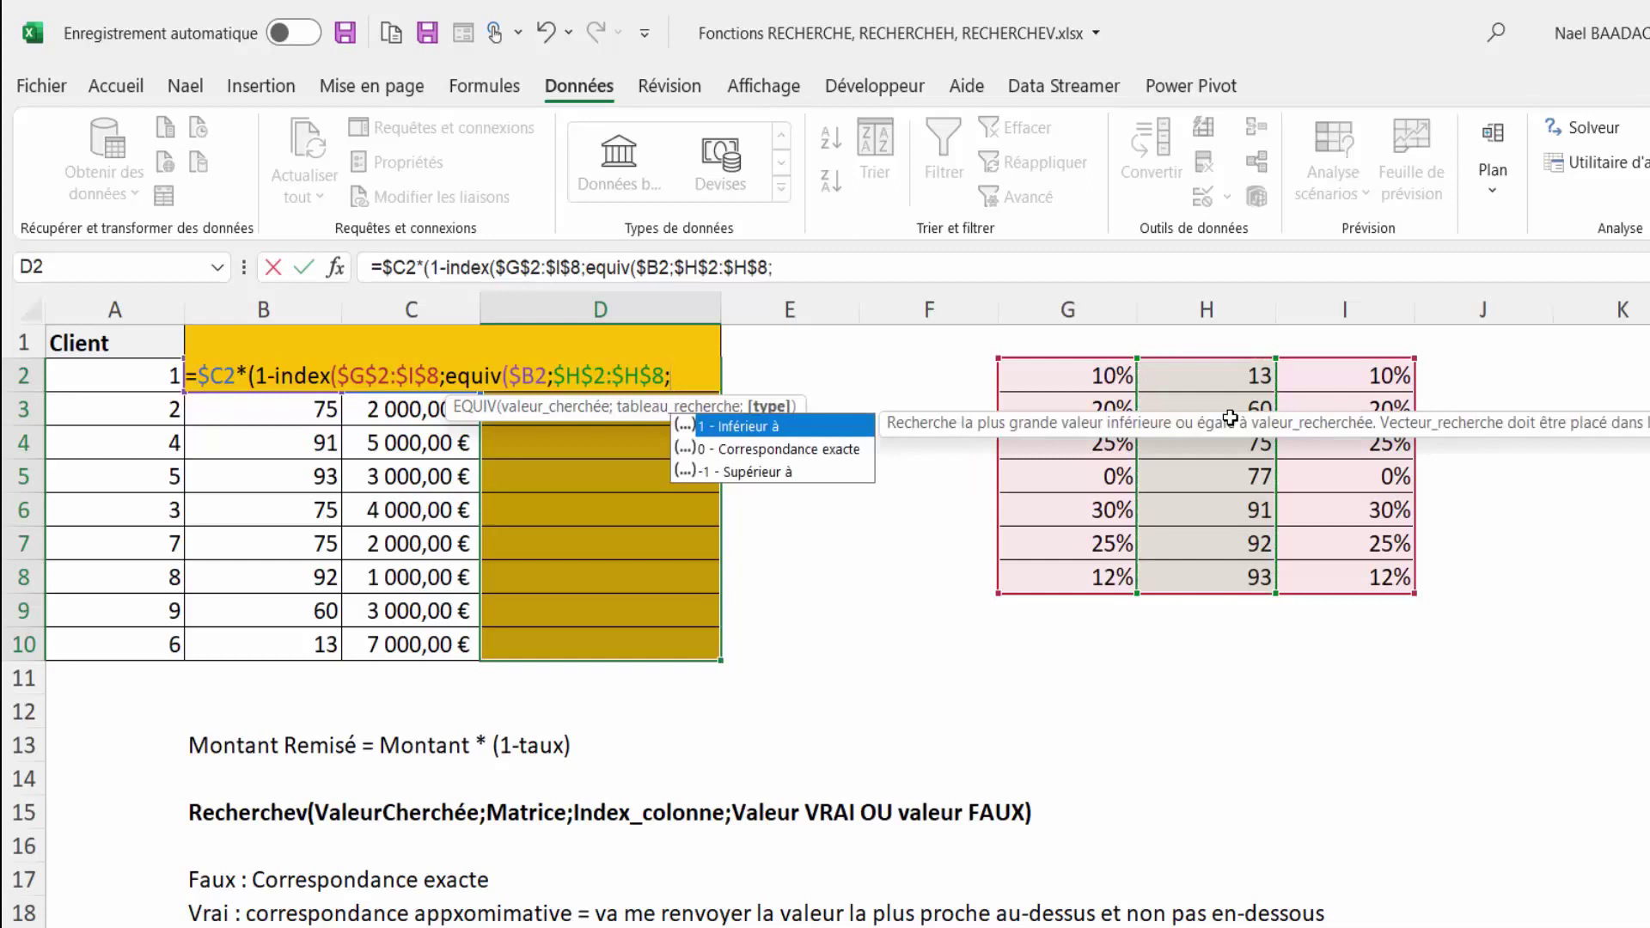
{"action": "type", "text": "0"}
{"action": "type", "text": ")"}
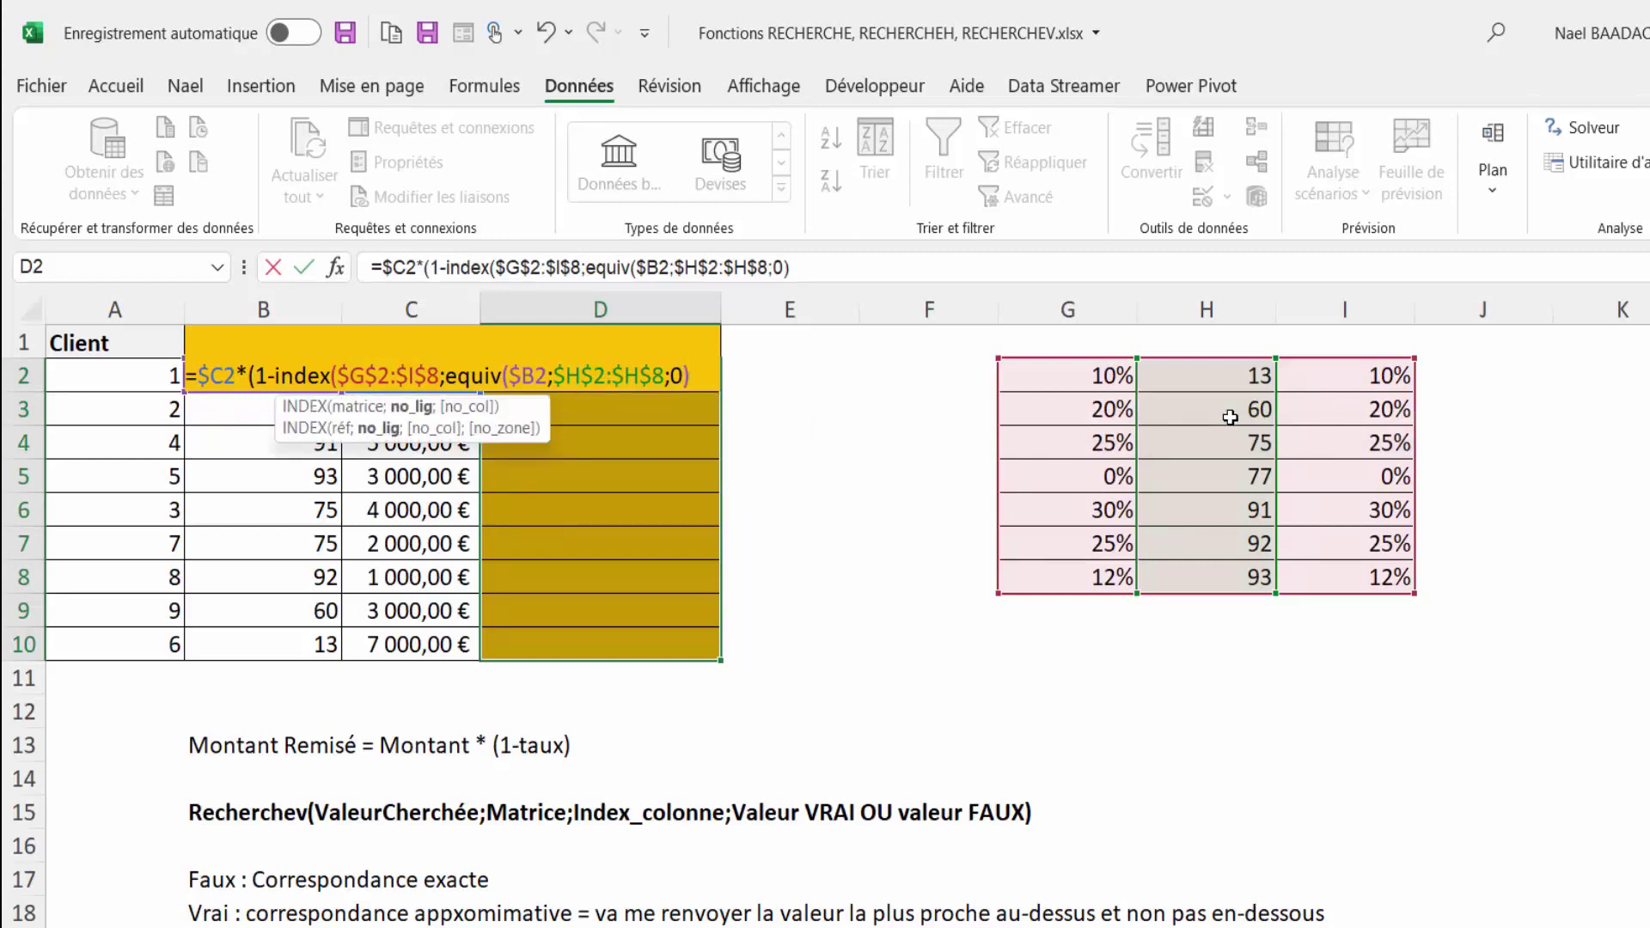
{"action": "type", "text": ";1"}
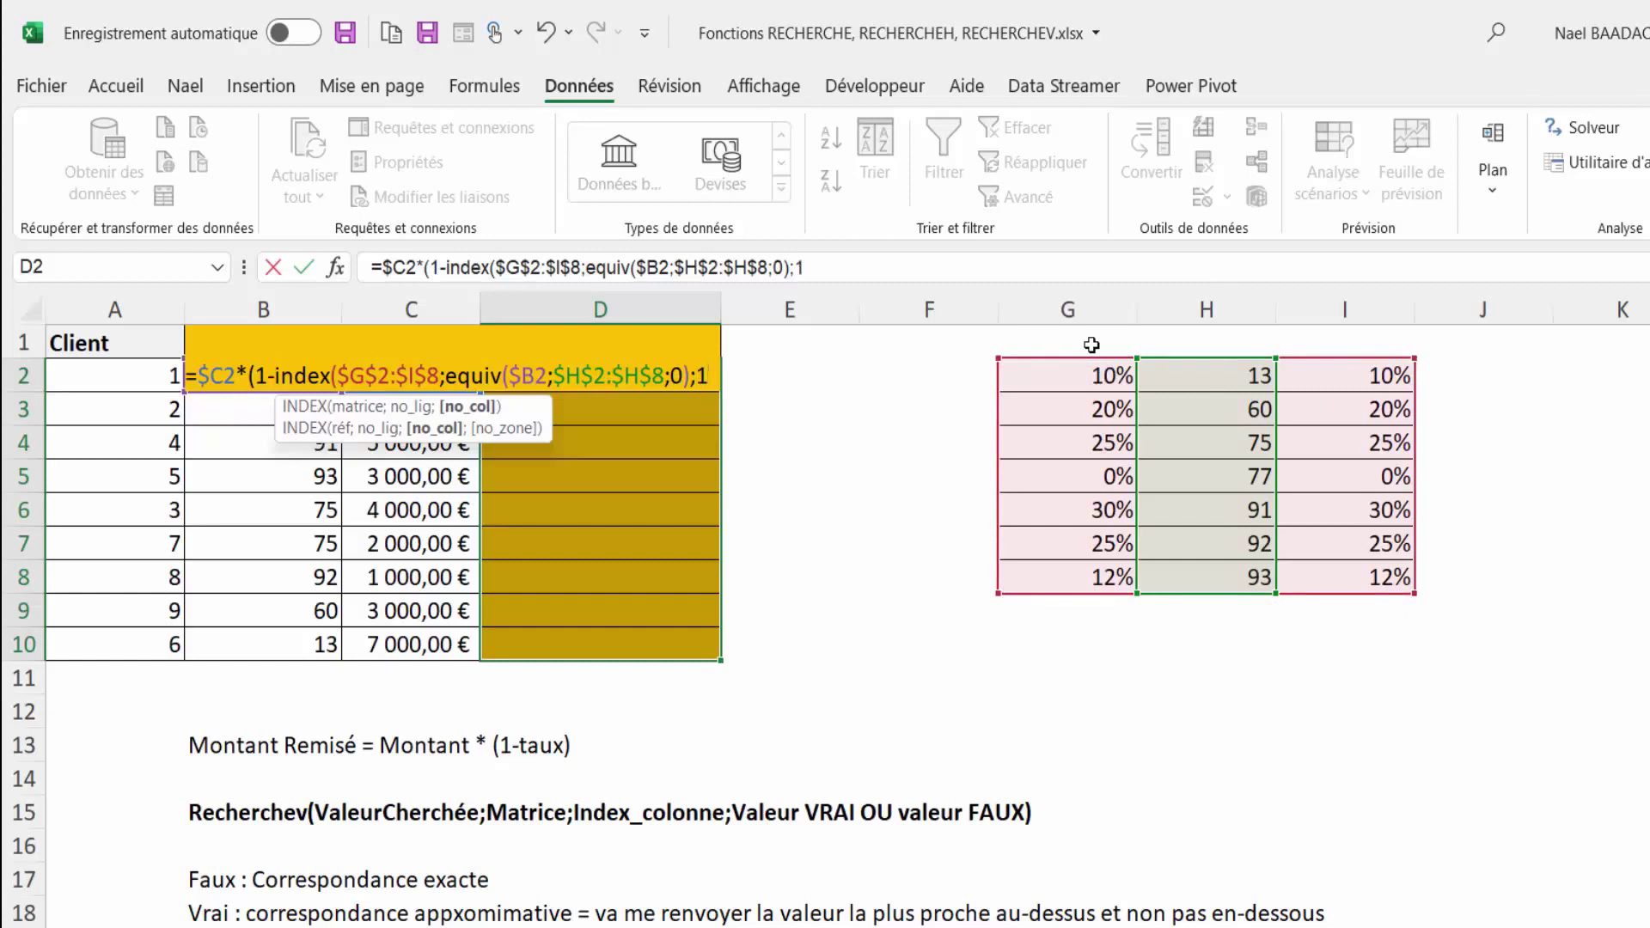
{"action": "type", "text": ")"}
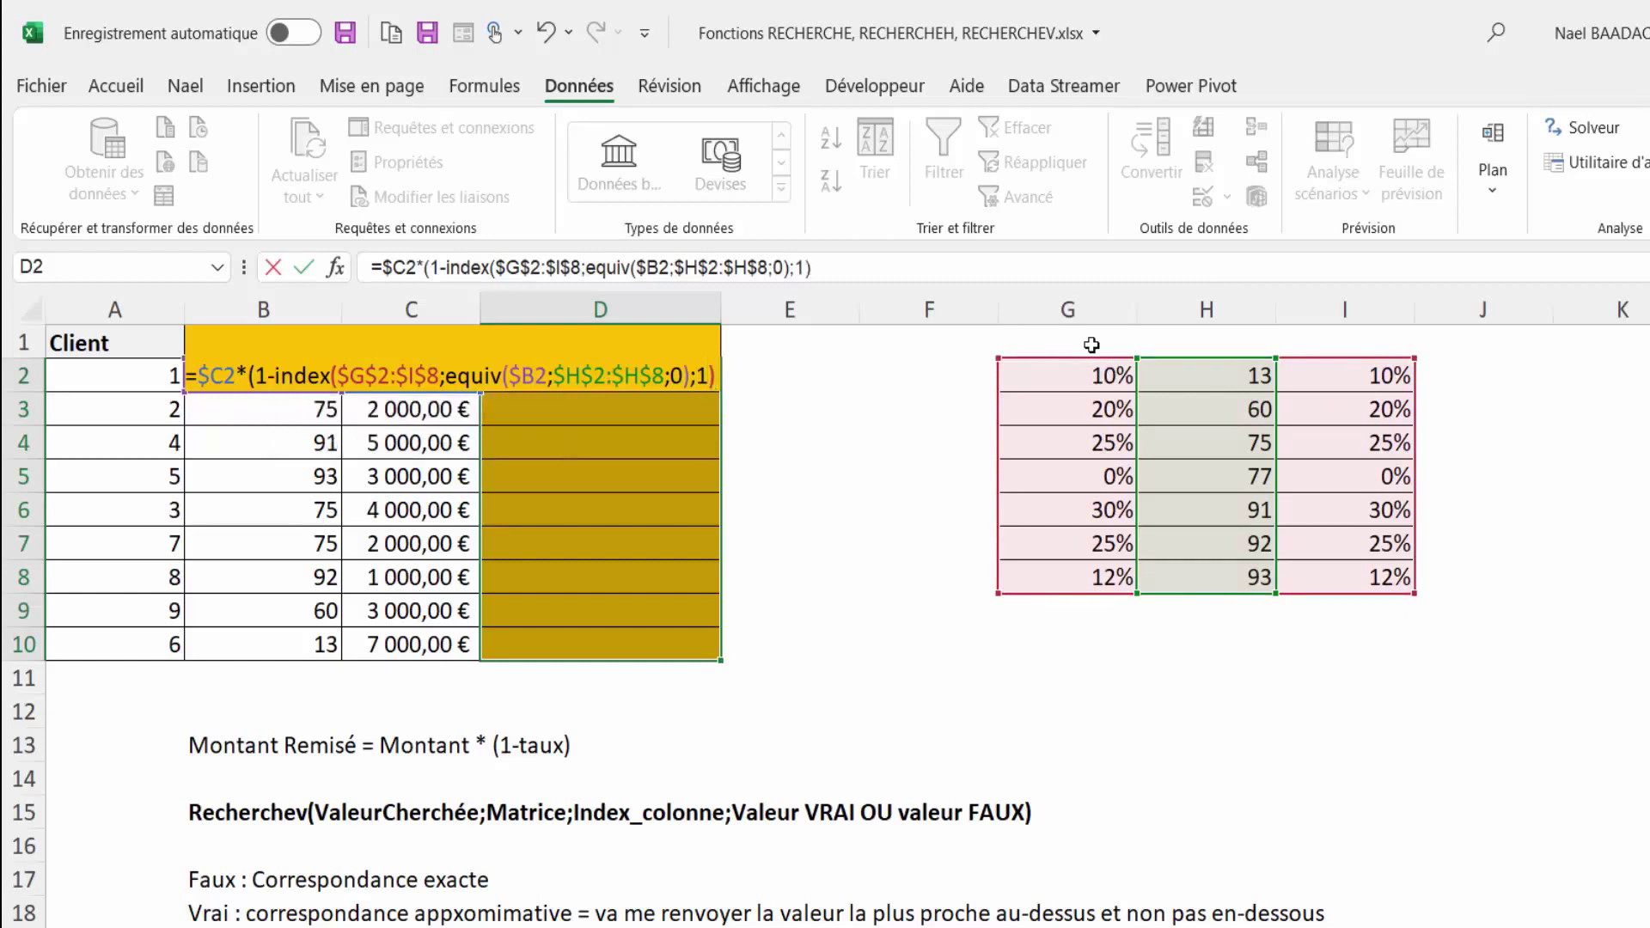
{"action": "type", "text": ")"}
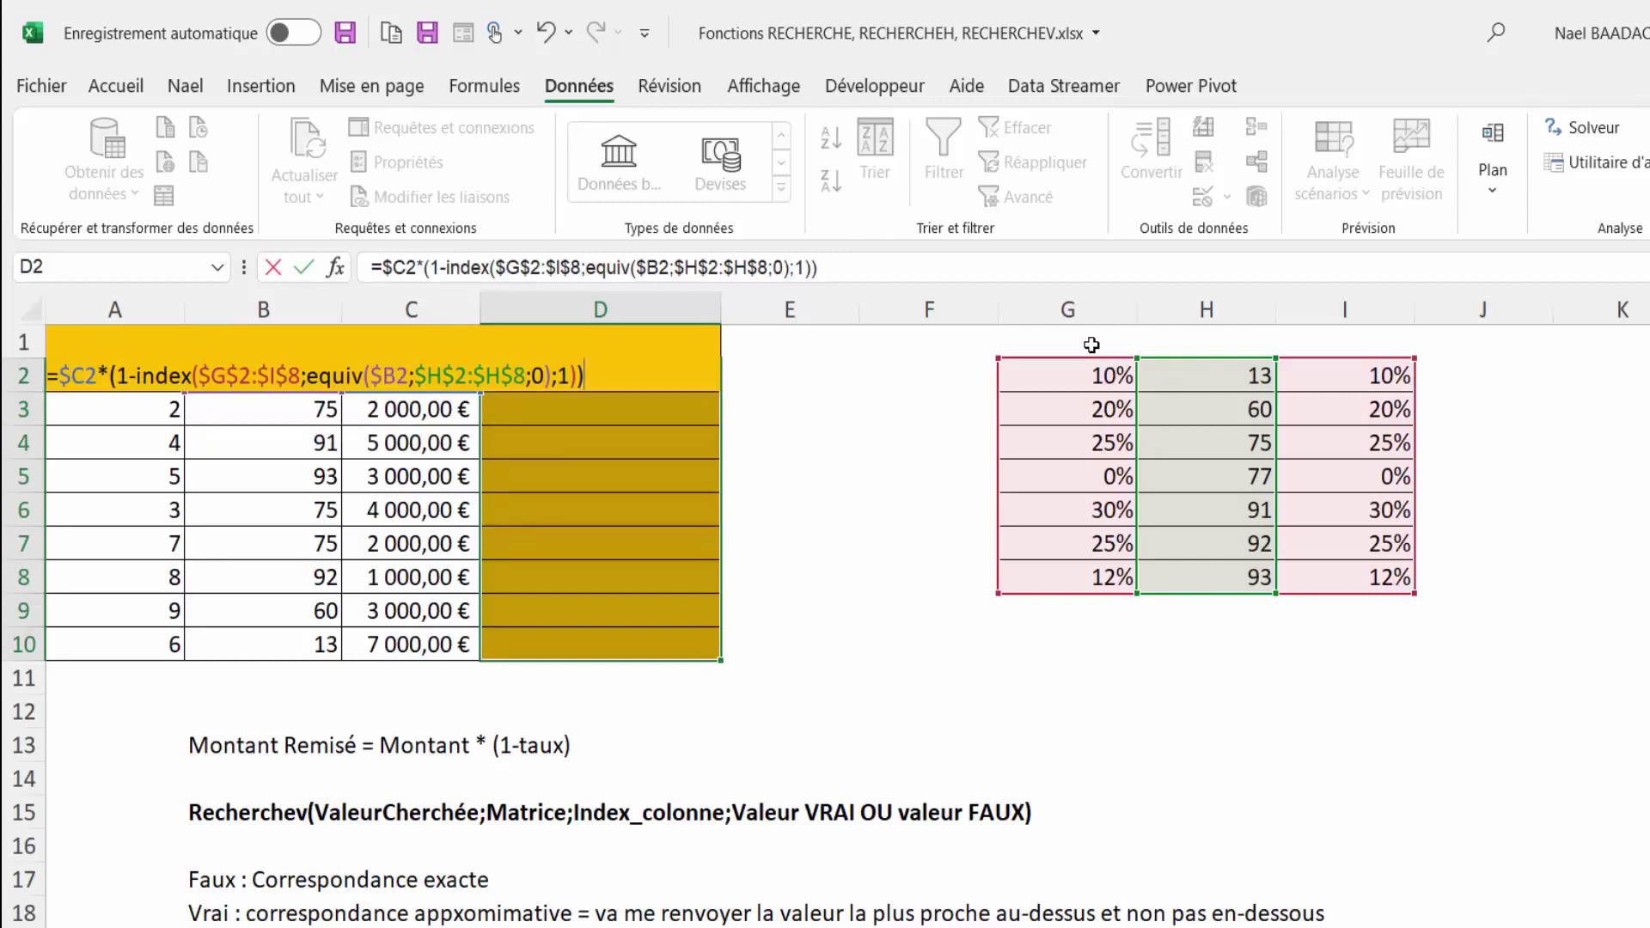
{"action": "key", "text": "ctrl+Return"}
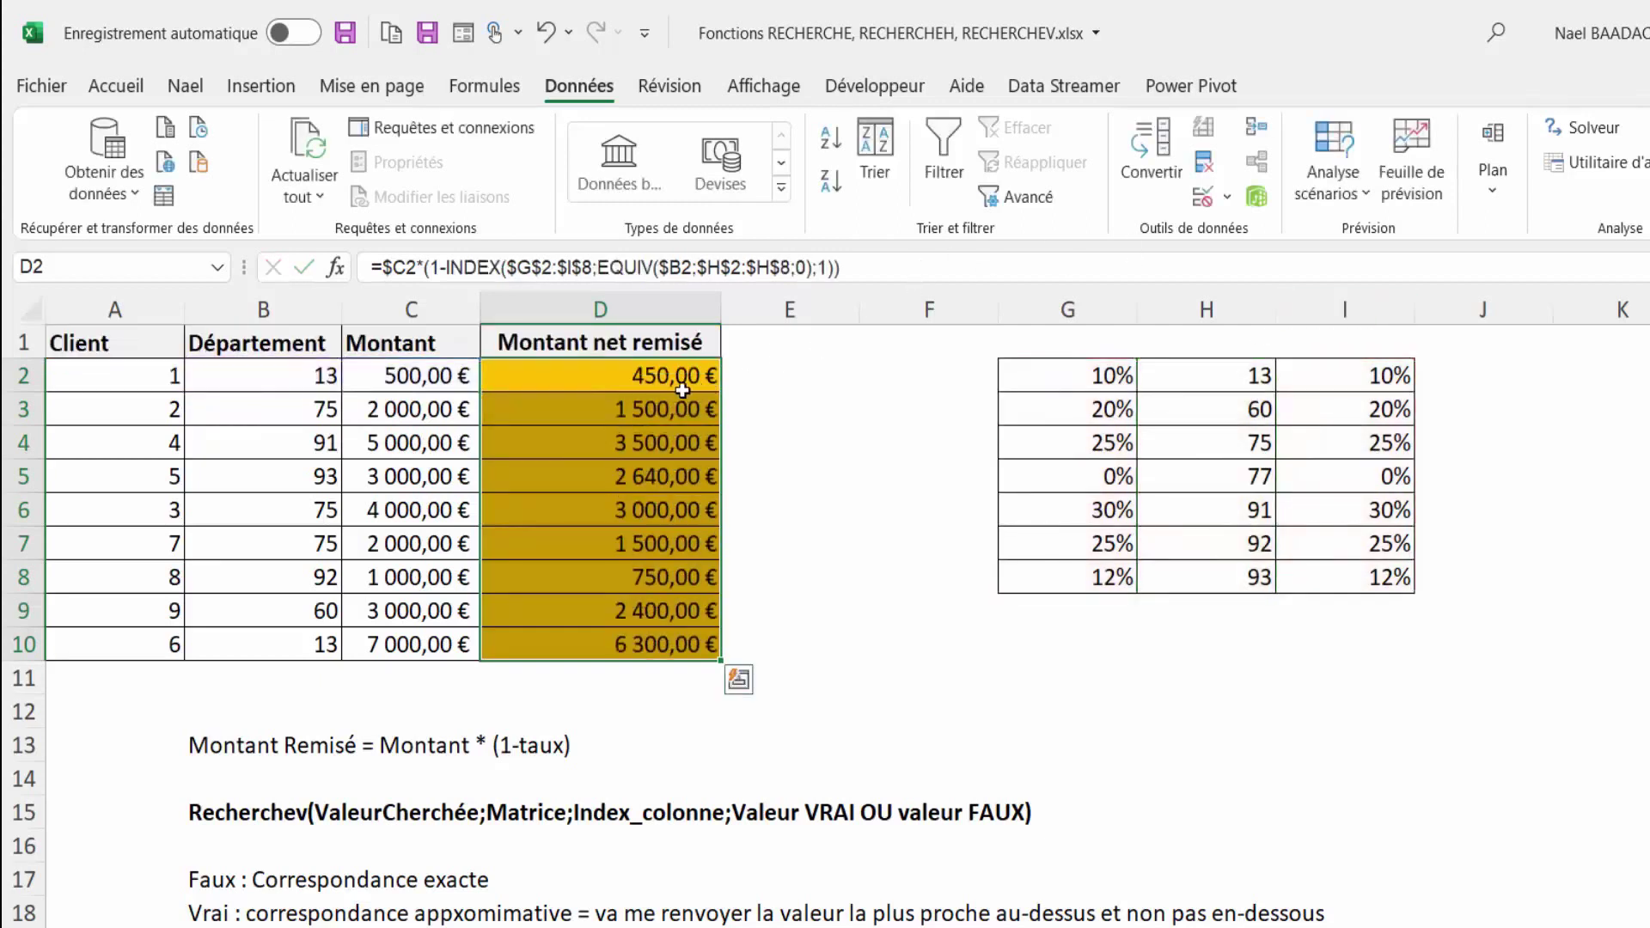
{"action": "left_click", "coordinate": [681, 385]}
{"action": "left_click_drag", "start_coordinate": [675, 378], "coordinate": [657, 643]}
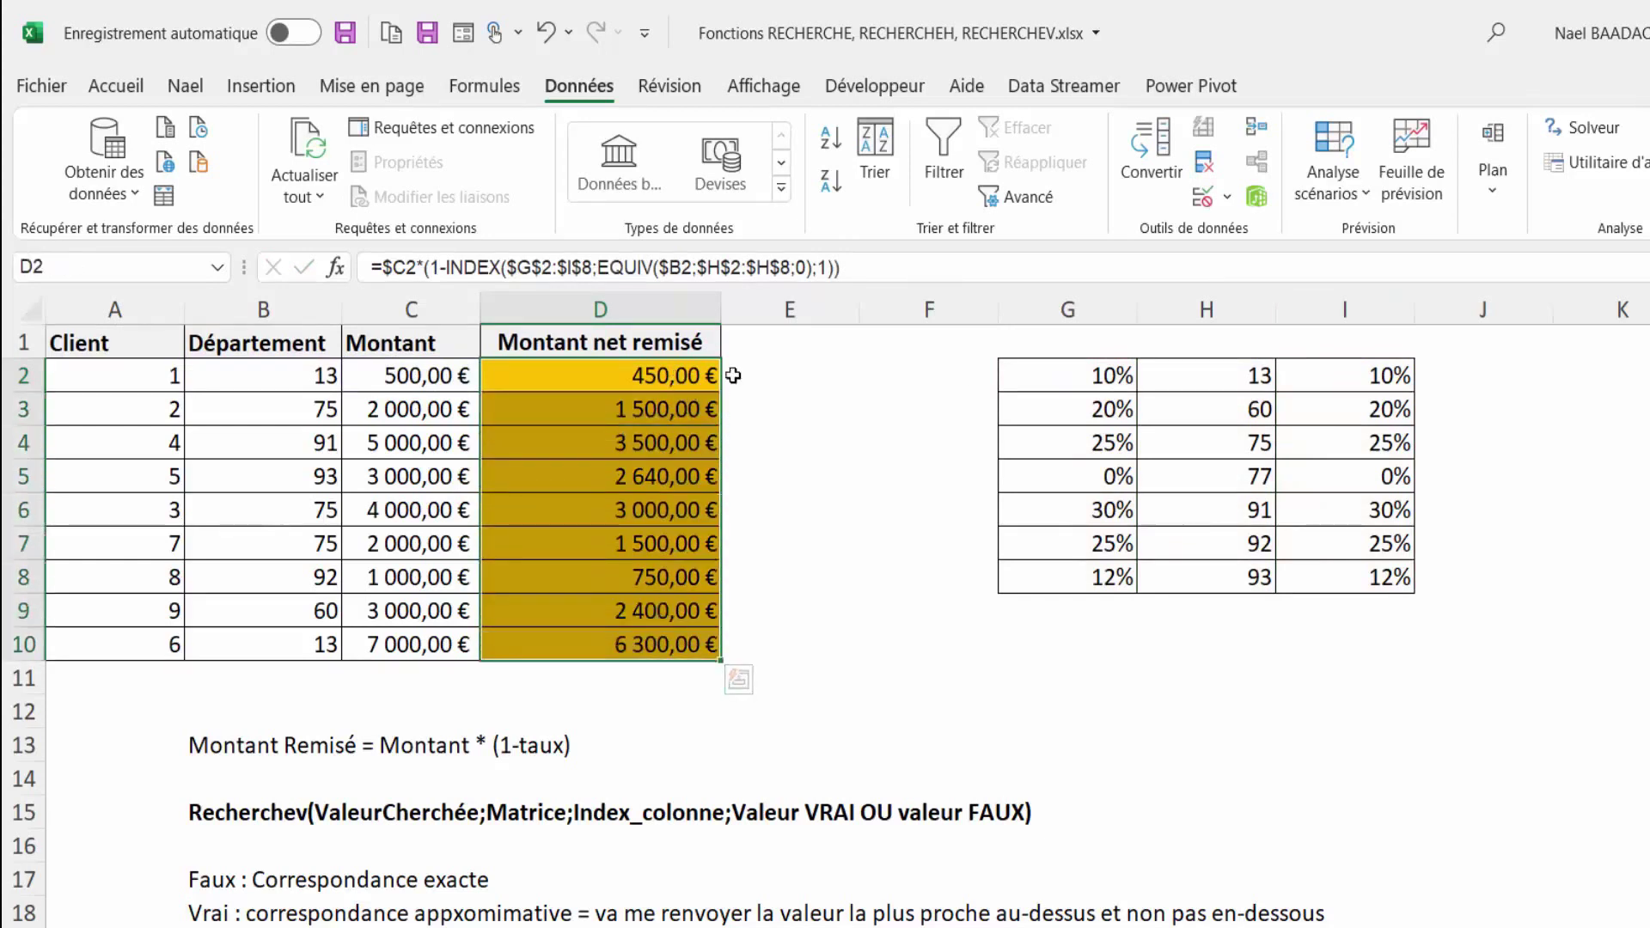
{"action": "left_click", "coordinate": [639, 373]}
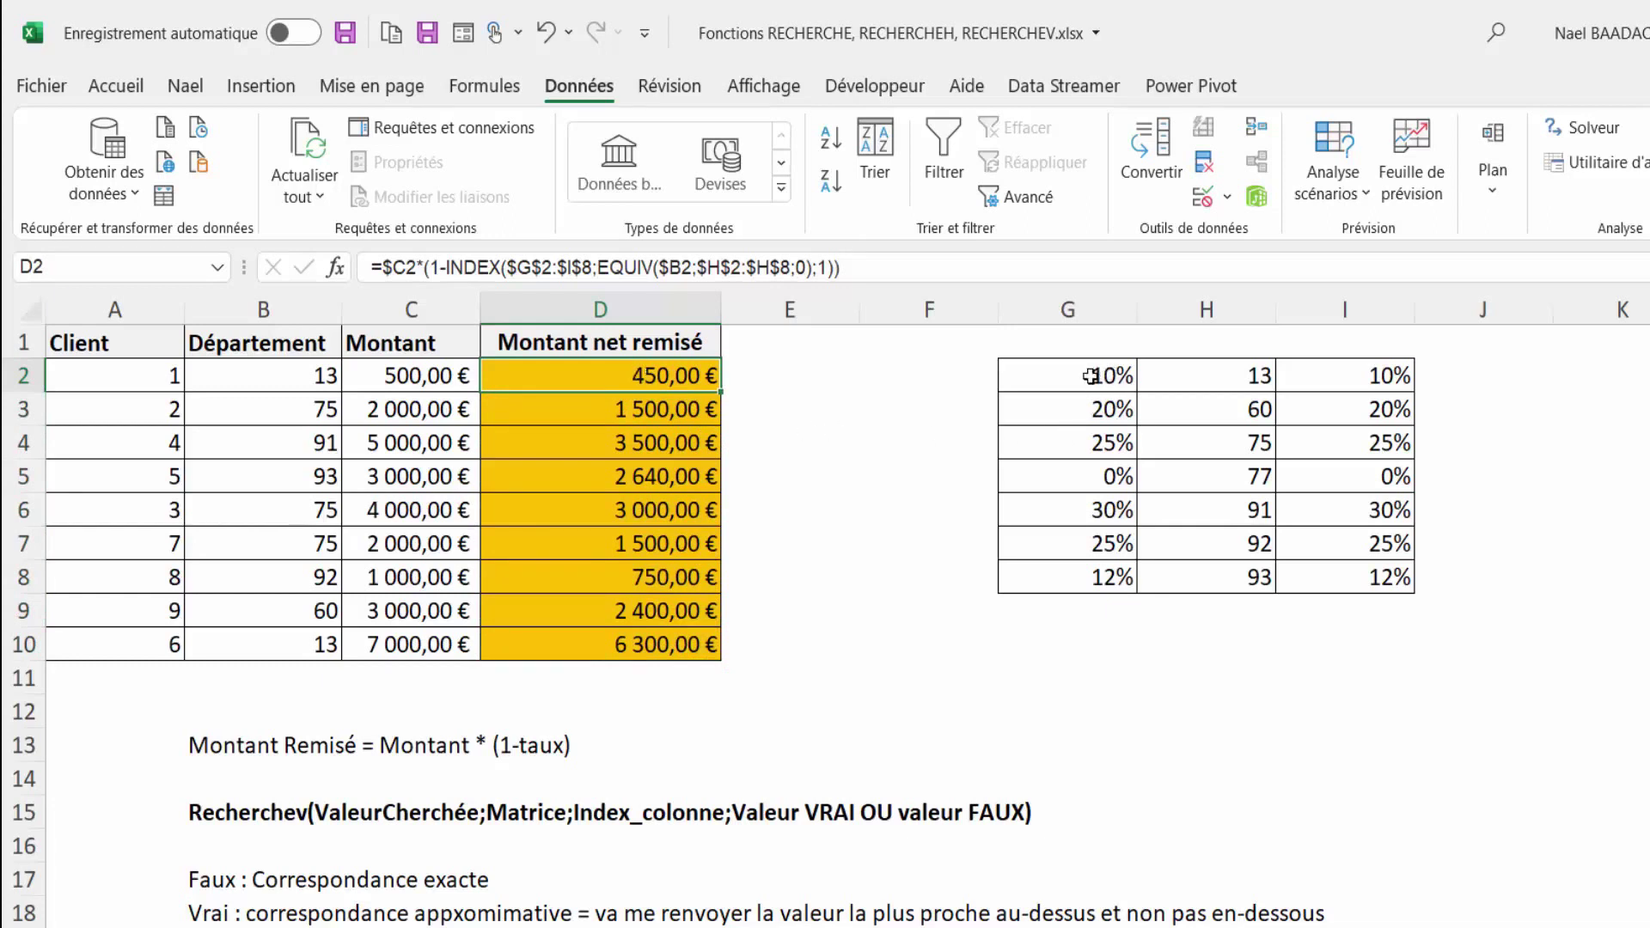
{"action": "left_click_drag", "start_coordinate": [1091, 375], "coordinate": [1089, 575]}
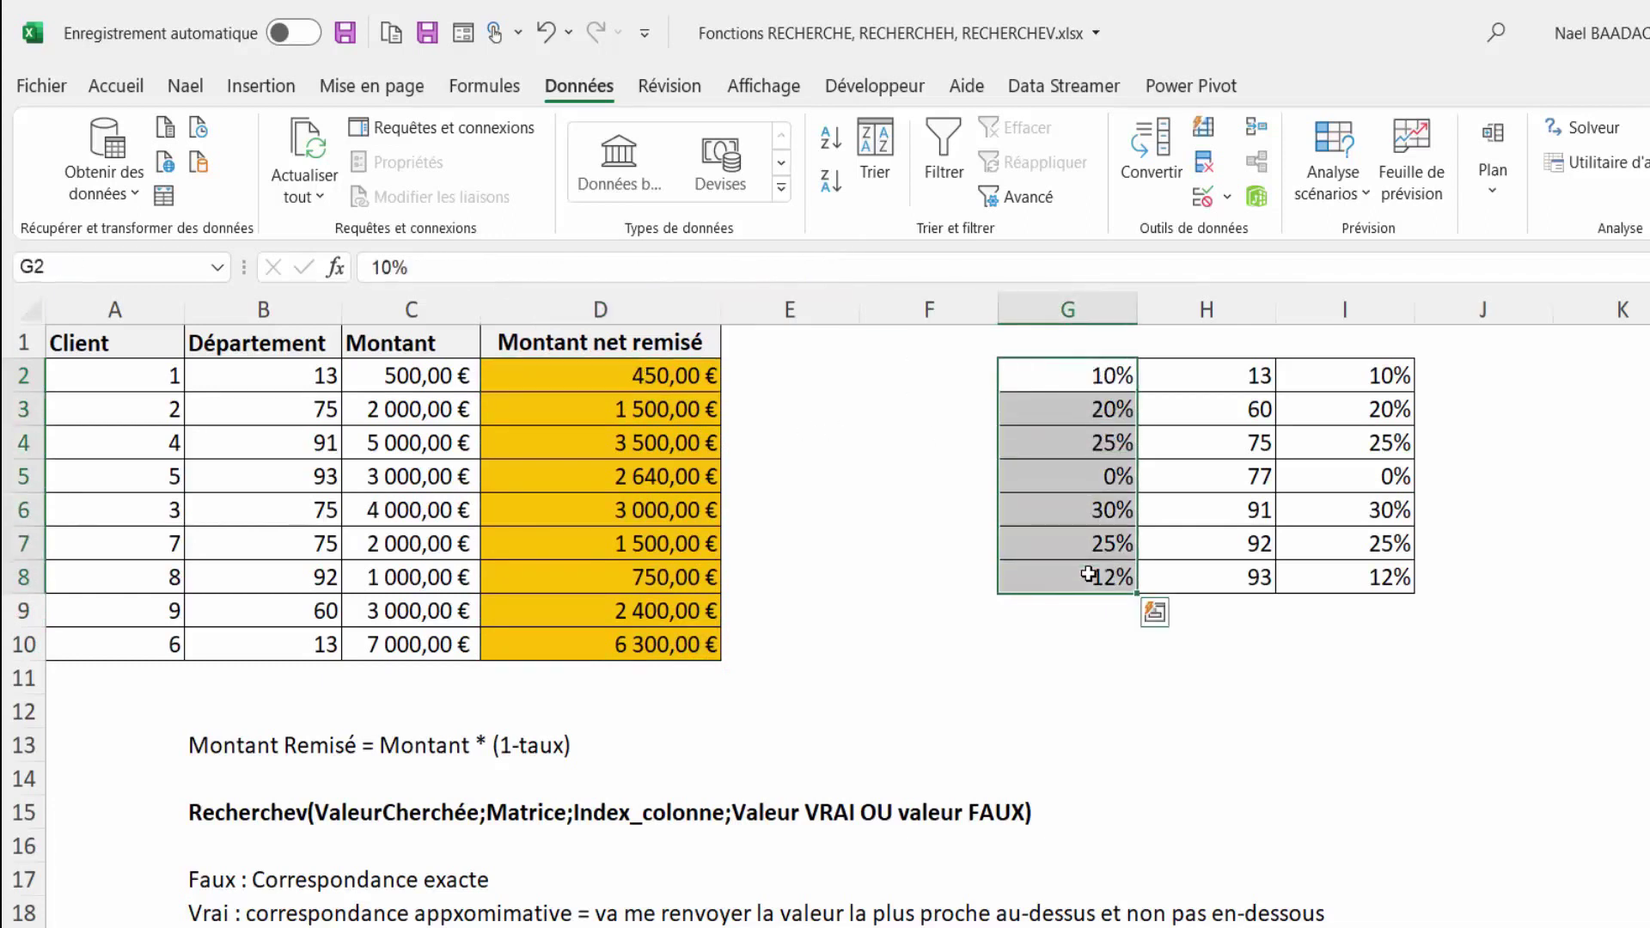
{"action": "left_click_drag", "start_coordinate": [1382, 375], "coordinate": [1386, 574]}
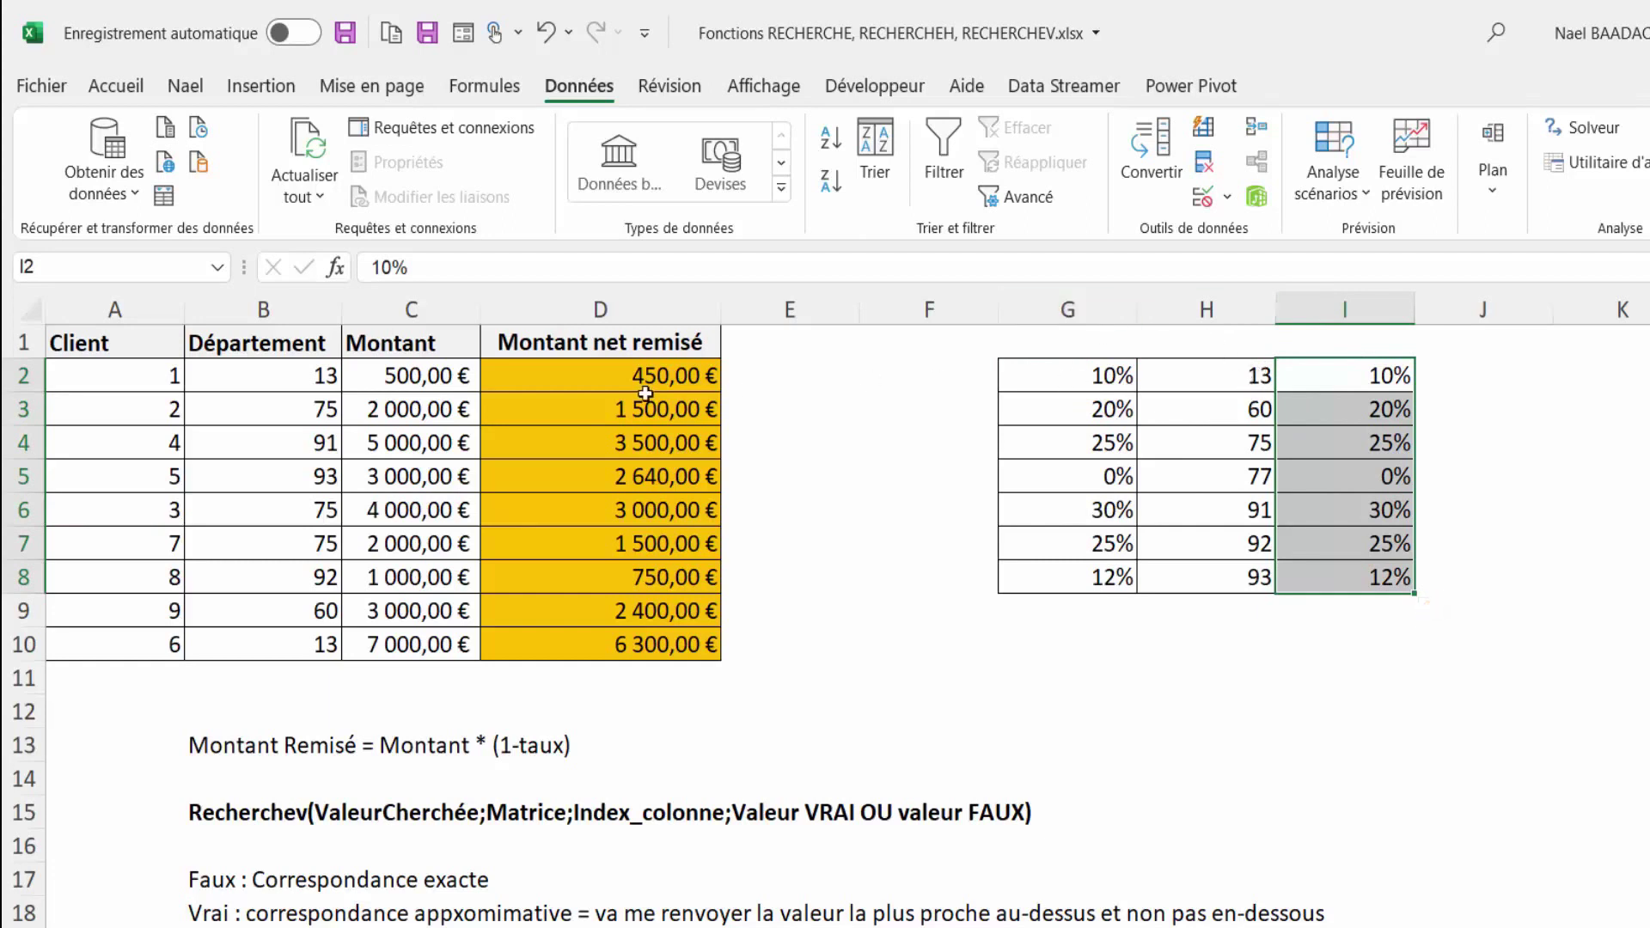
{"action": "left_click_drag", "start_coordinate": [630, 383], "coordinate": [646, 638]}
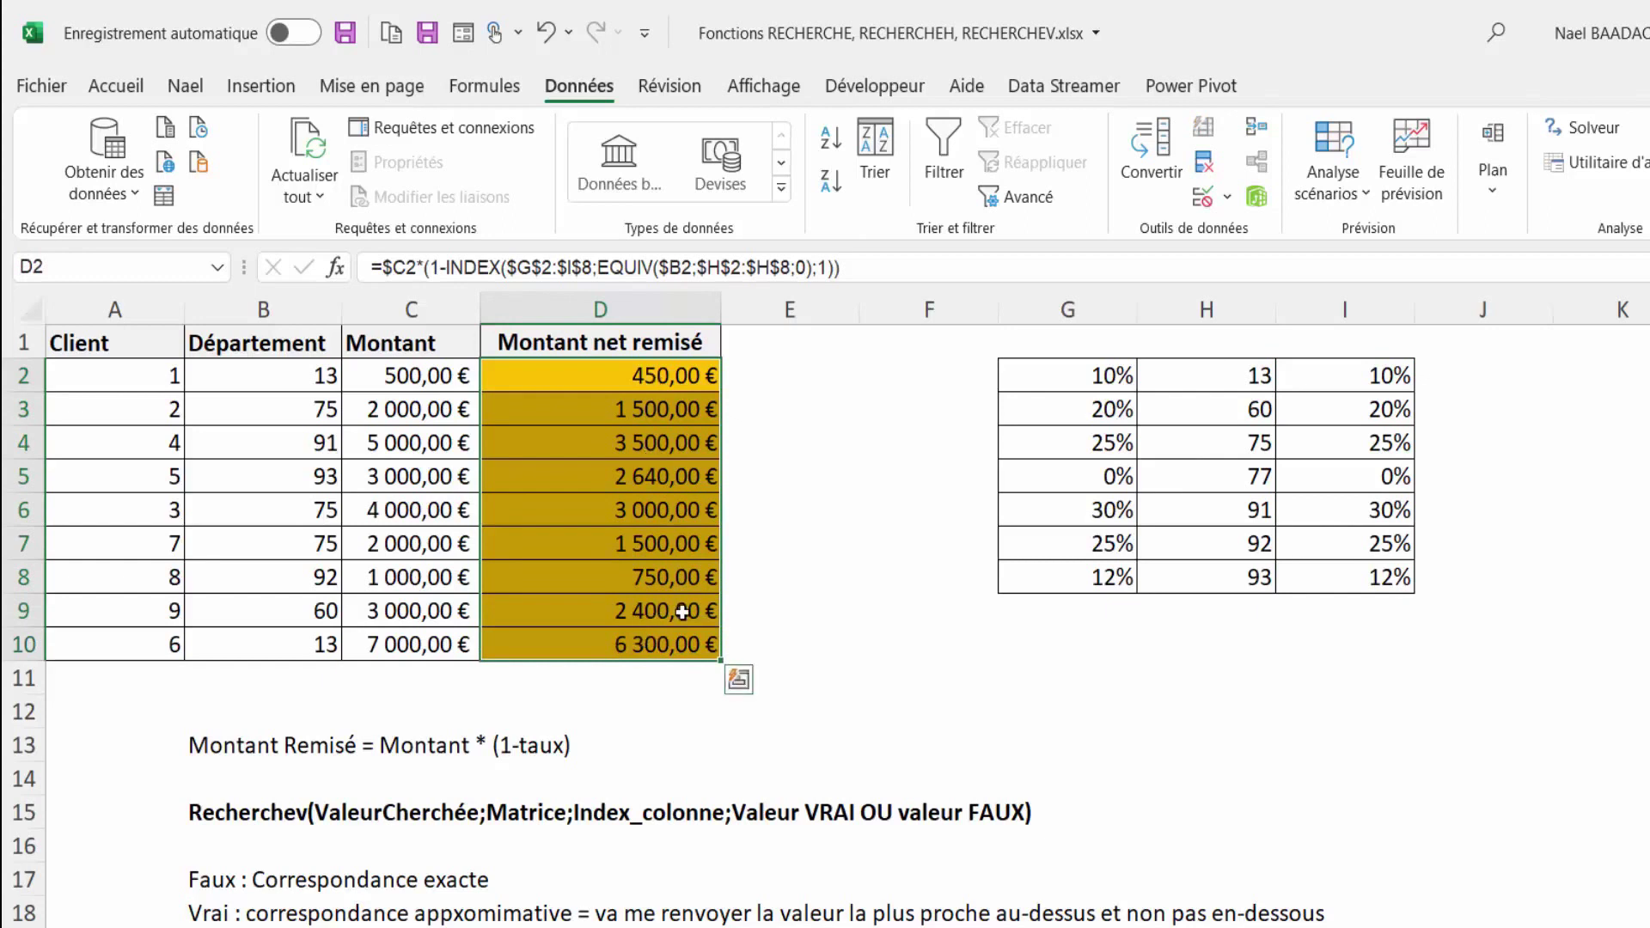
Change the INDEX column argument in D2 from 1 to 3, results staying 450,00 € to 6 300,00 €.
{"action": "key", "text": "F2"}
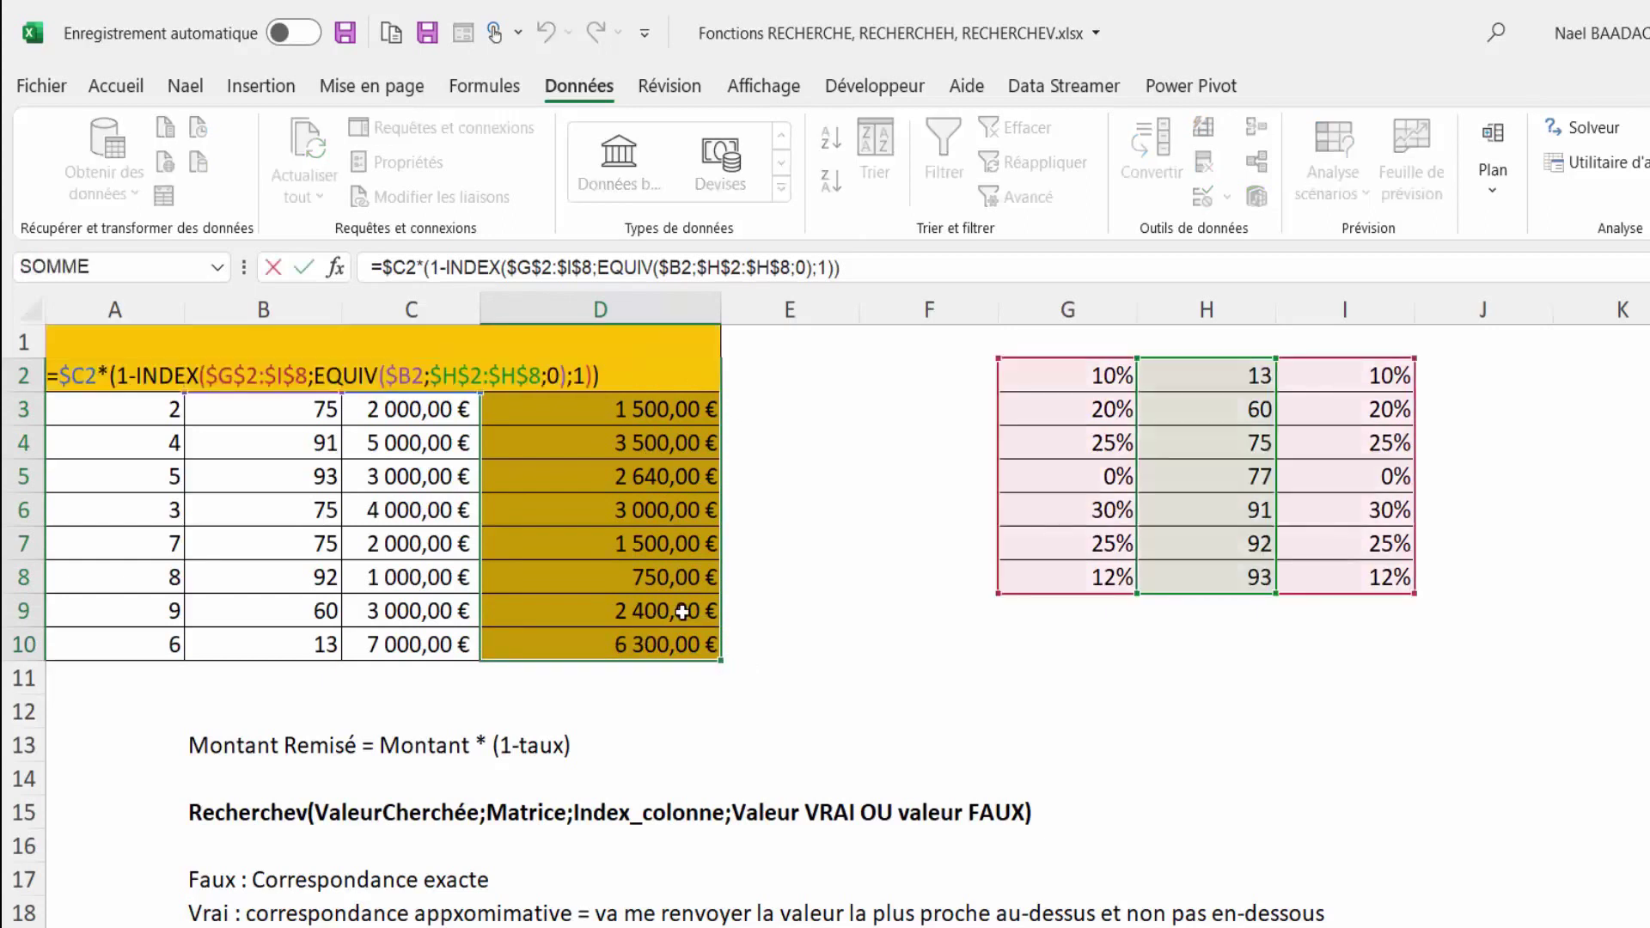
{"action": "key", "text": "Left"}
{"action": "key", "text": "Left"}
{"action": "key", "text": "shift+Left"}
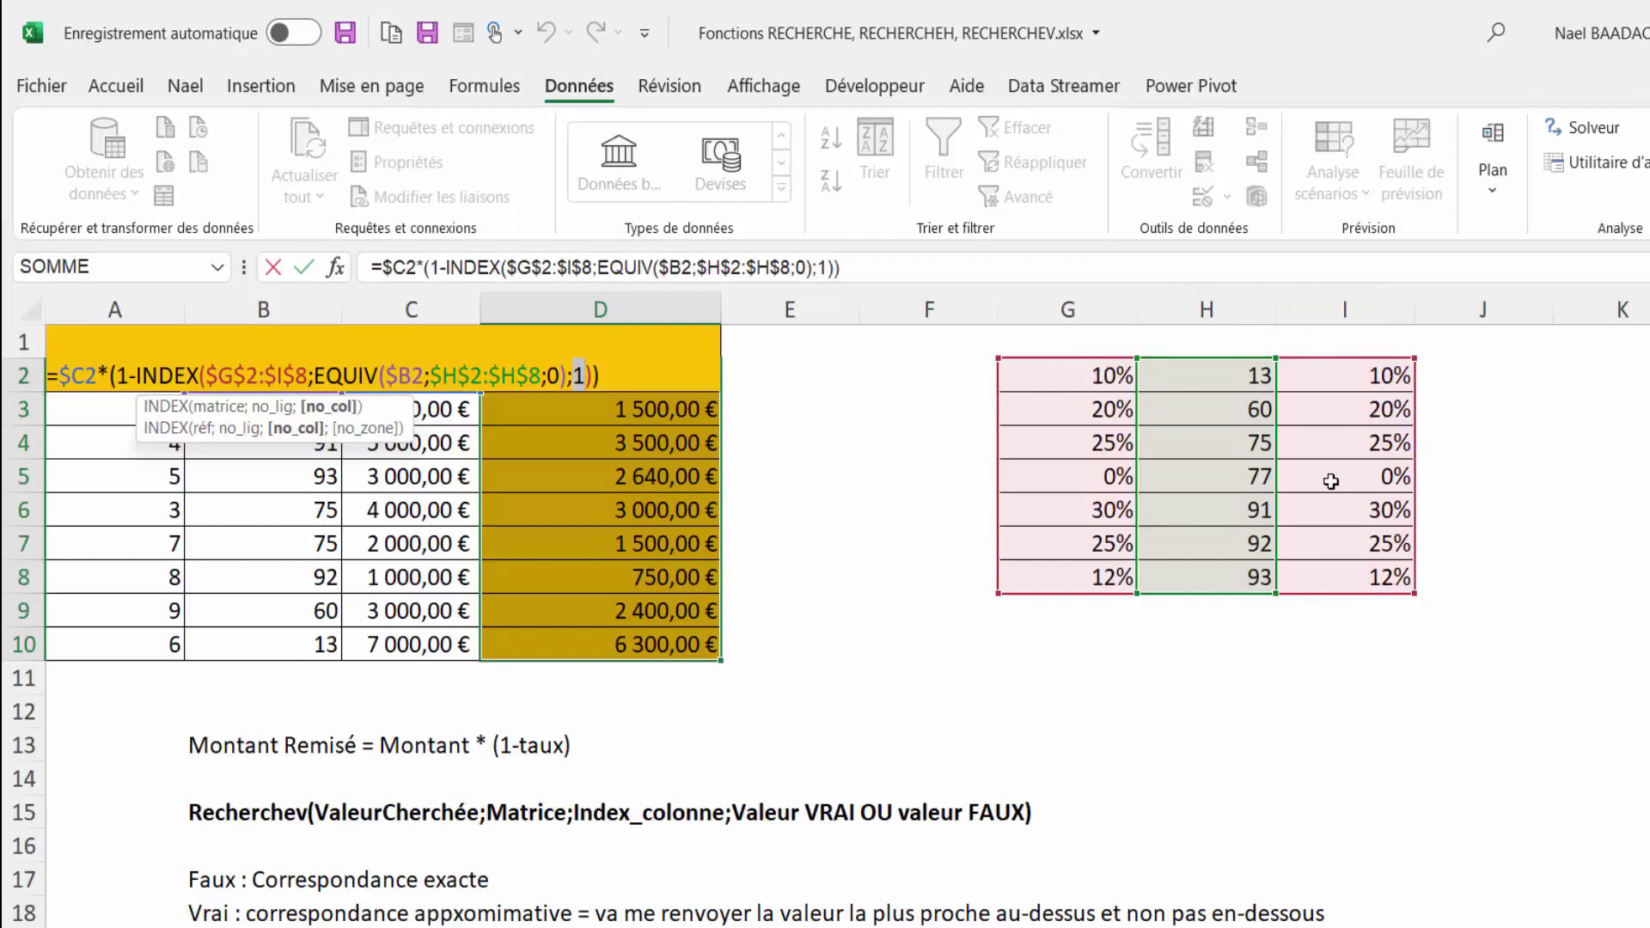
{"action": "type", "text": "3"}
{"action": "key", "text": "ctrl+Return"}
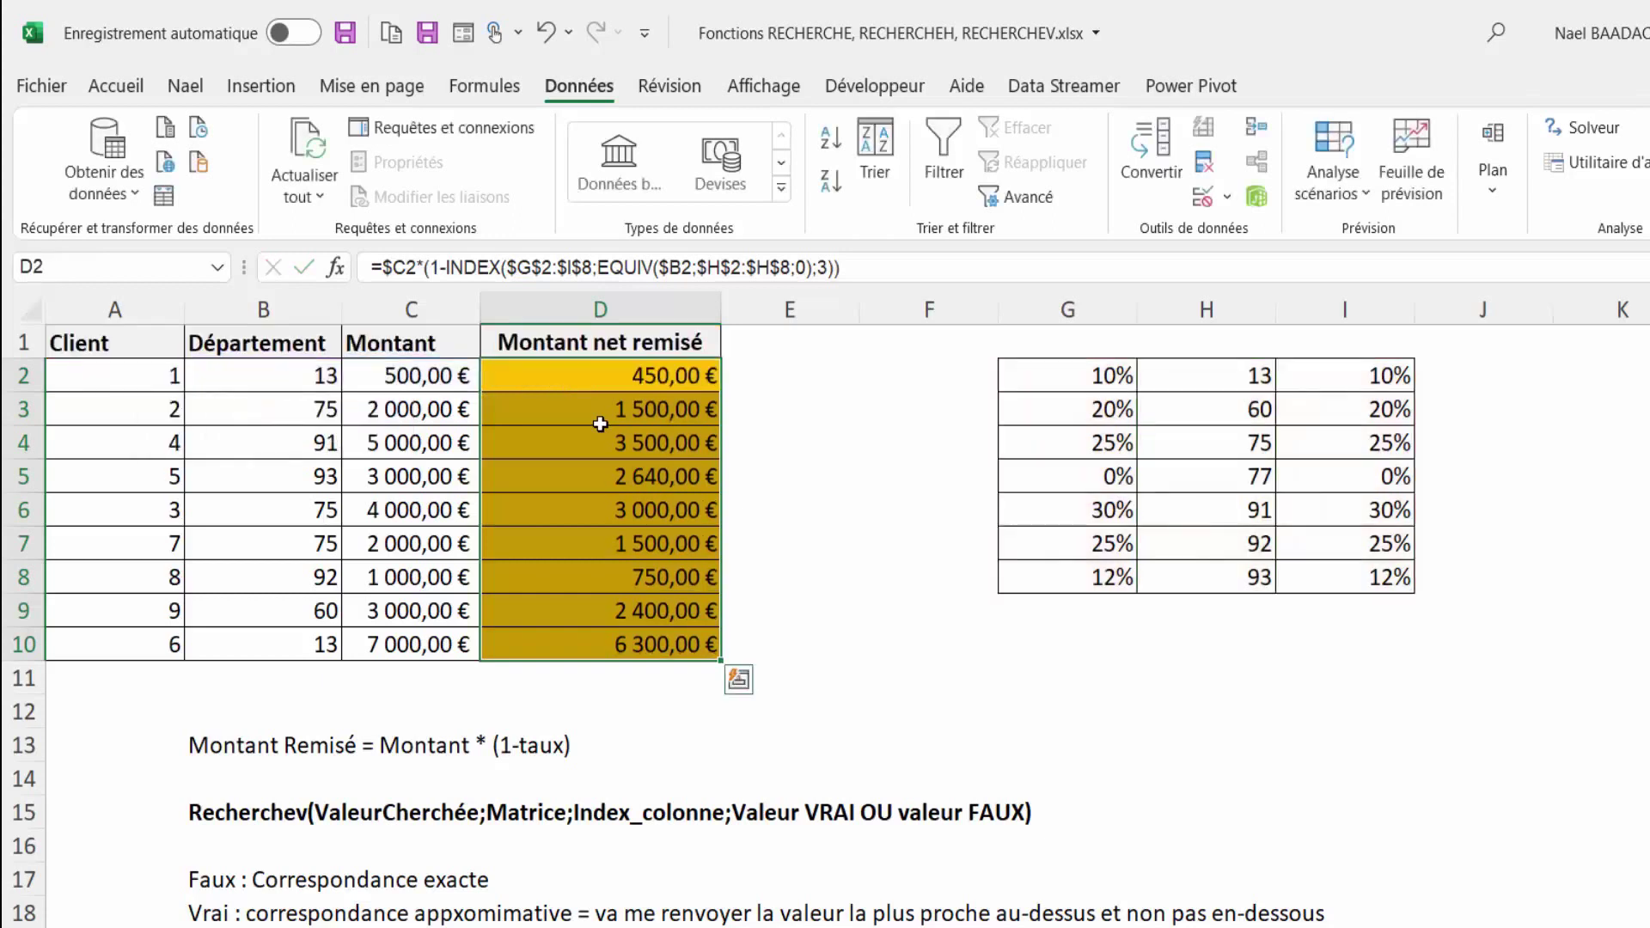
{"action": "left_click", "coordinate": [636, 372]}
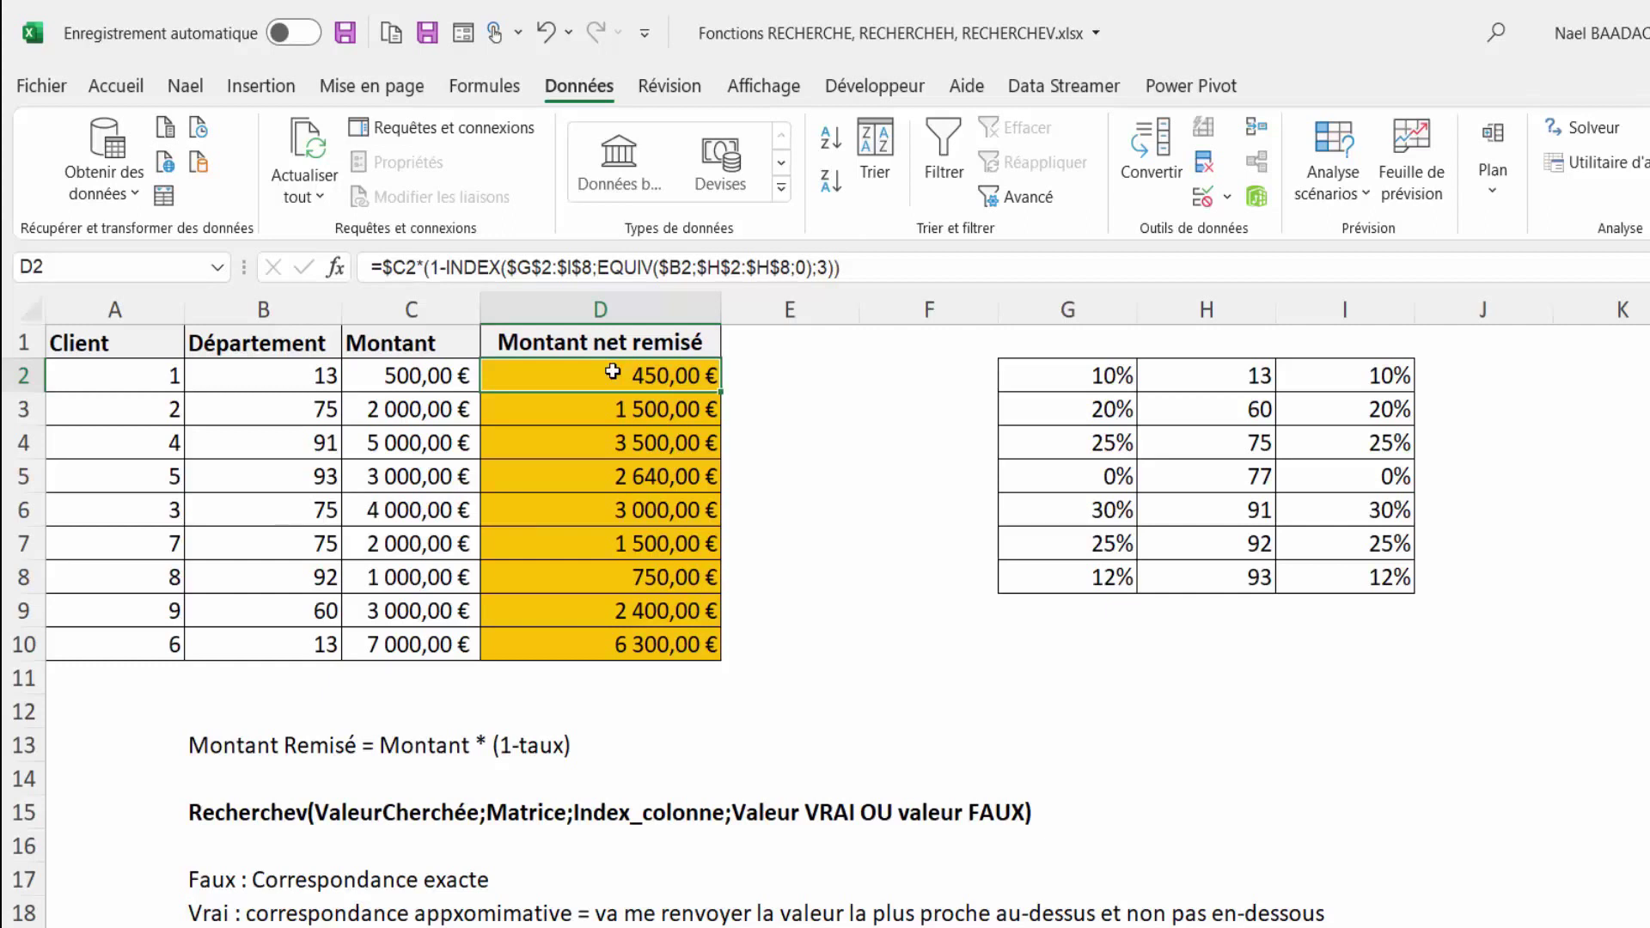
{"action": "left_click", "coordinate": [1097, 378]}
{"action": "left_click_drag", "start_coordinate": [1096, 422], "coordinate": [1088, 577]}
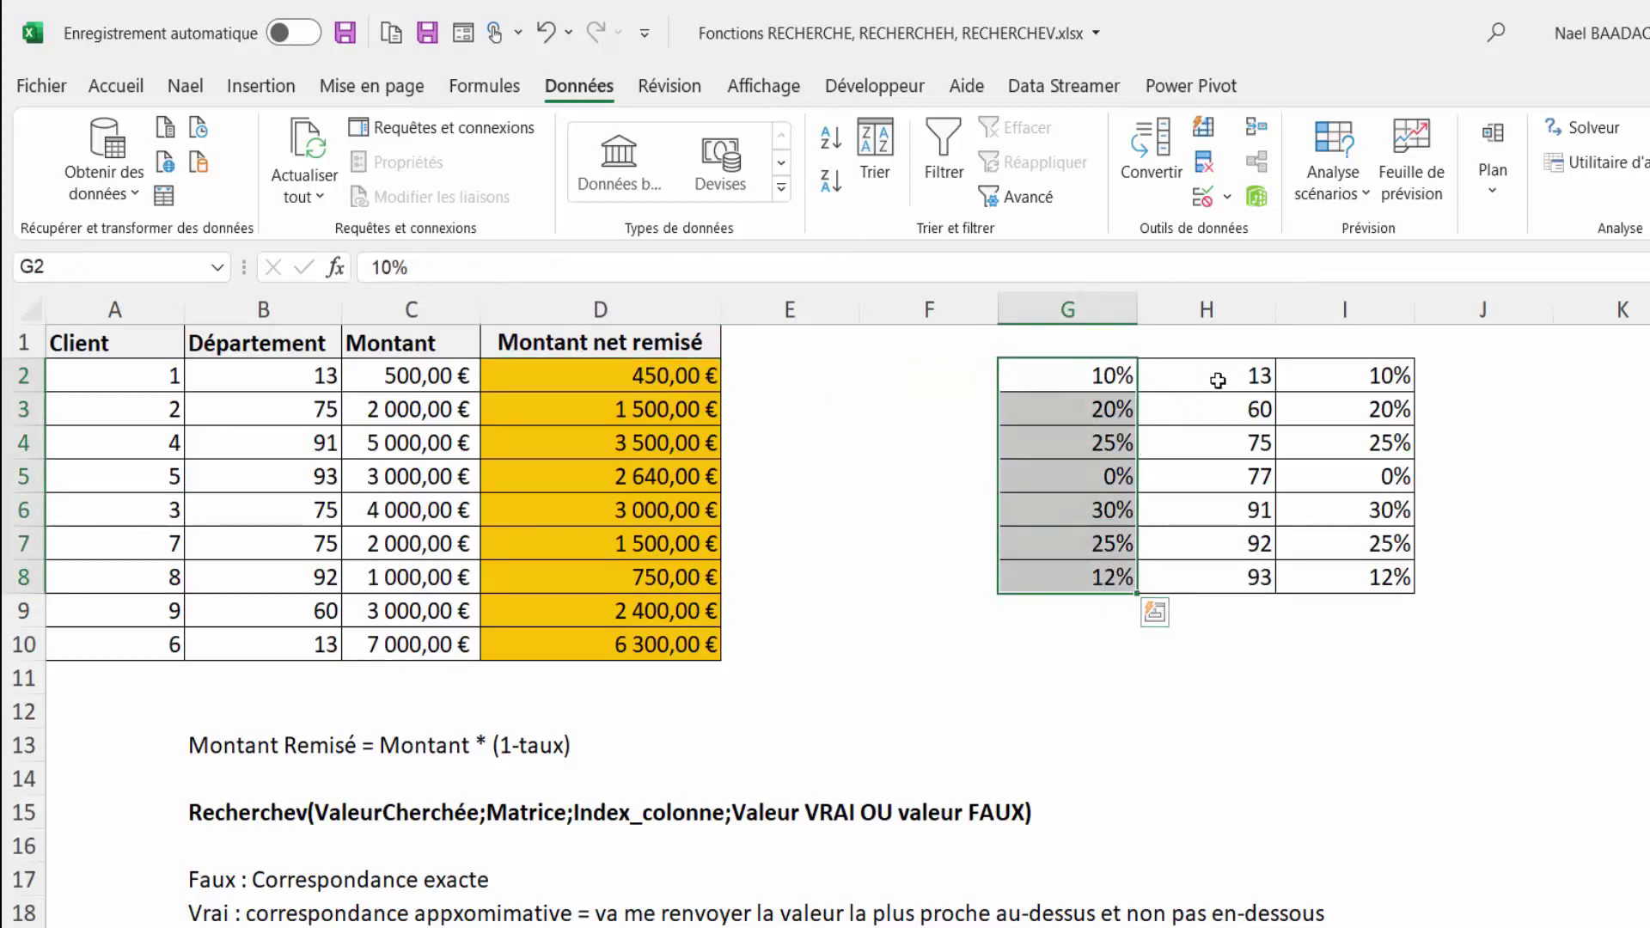
{"action": "left_click_drag", "start_coordinate": [1209, 378], "coordinate": [1225, 577]}
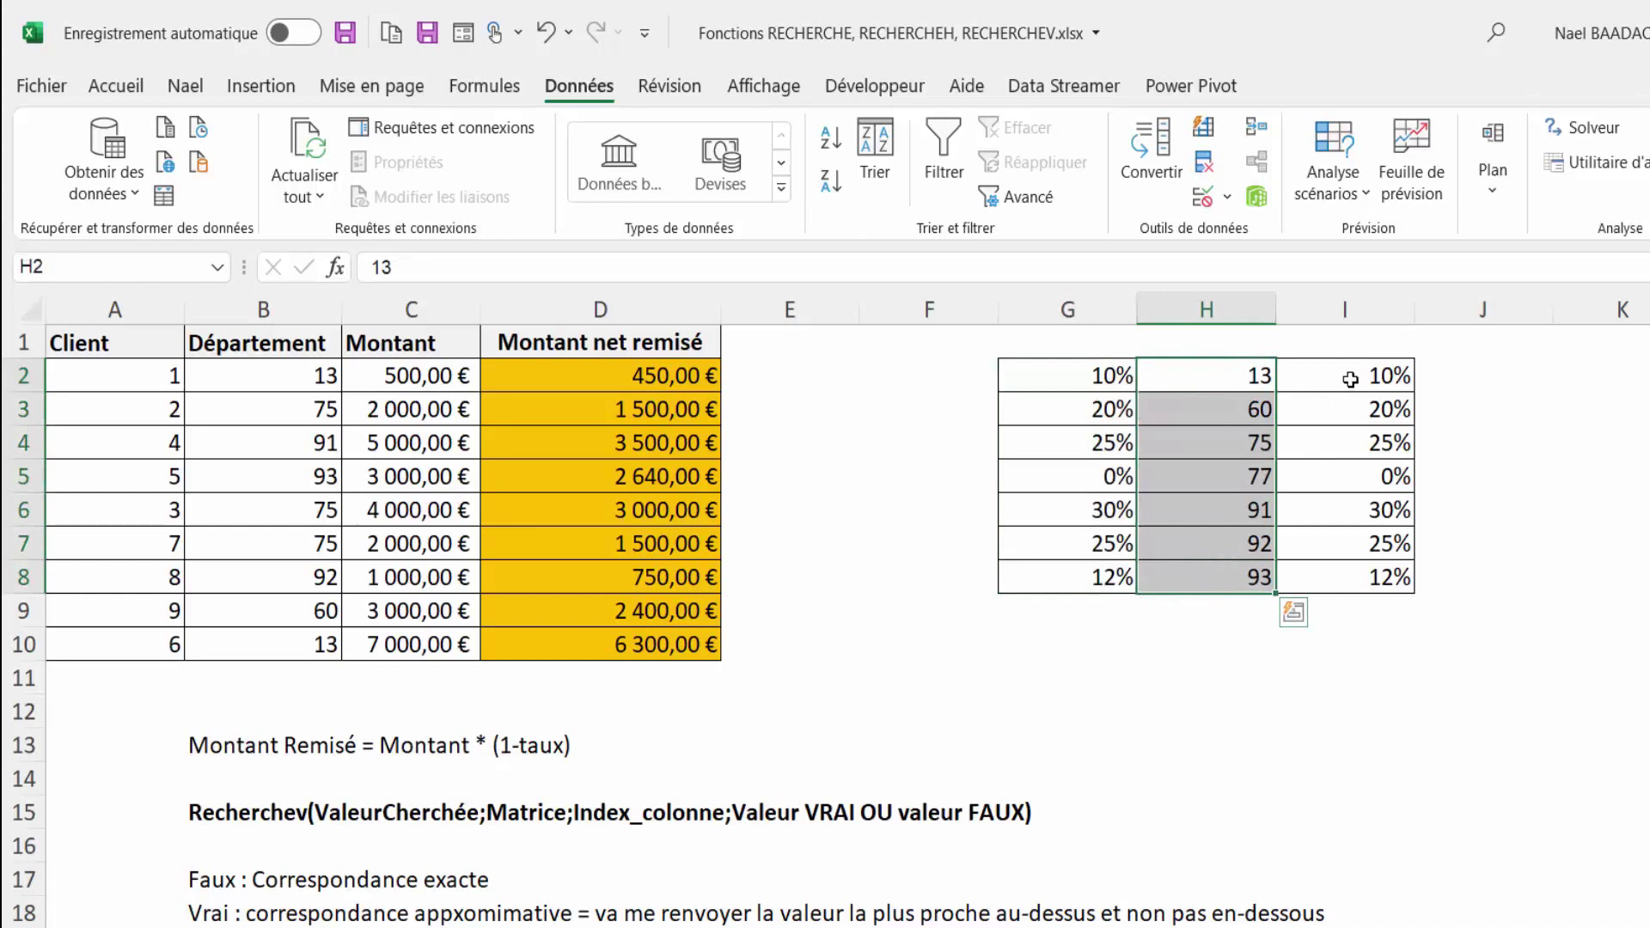
{"action": "left_click_drag", "start_coordinate": [1346, 383], "coordinate": [1368, 570]}
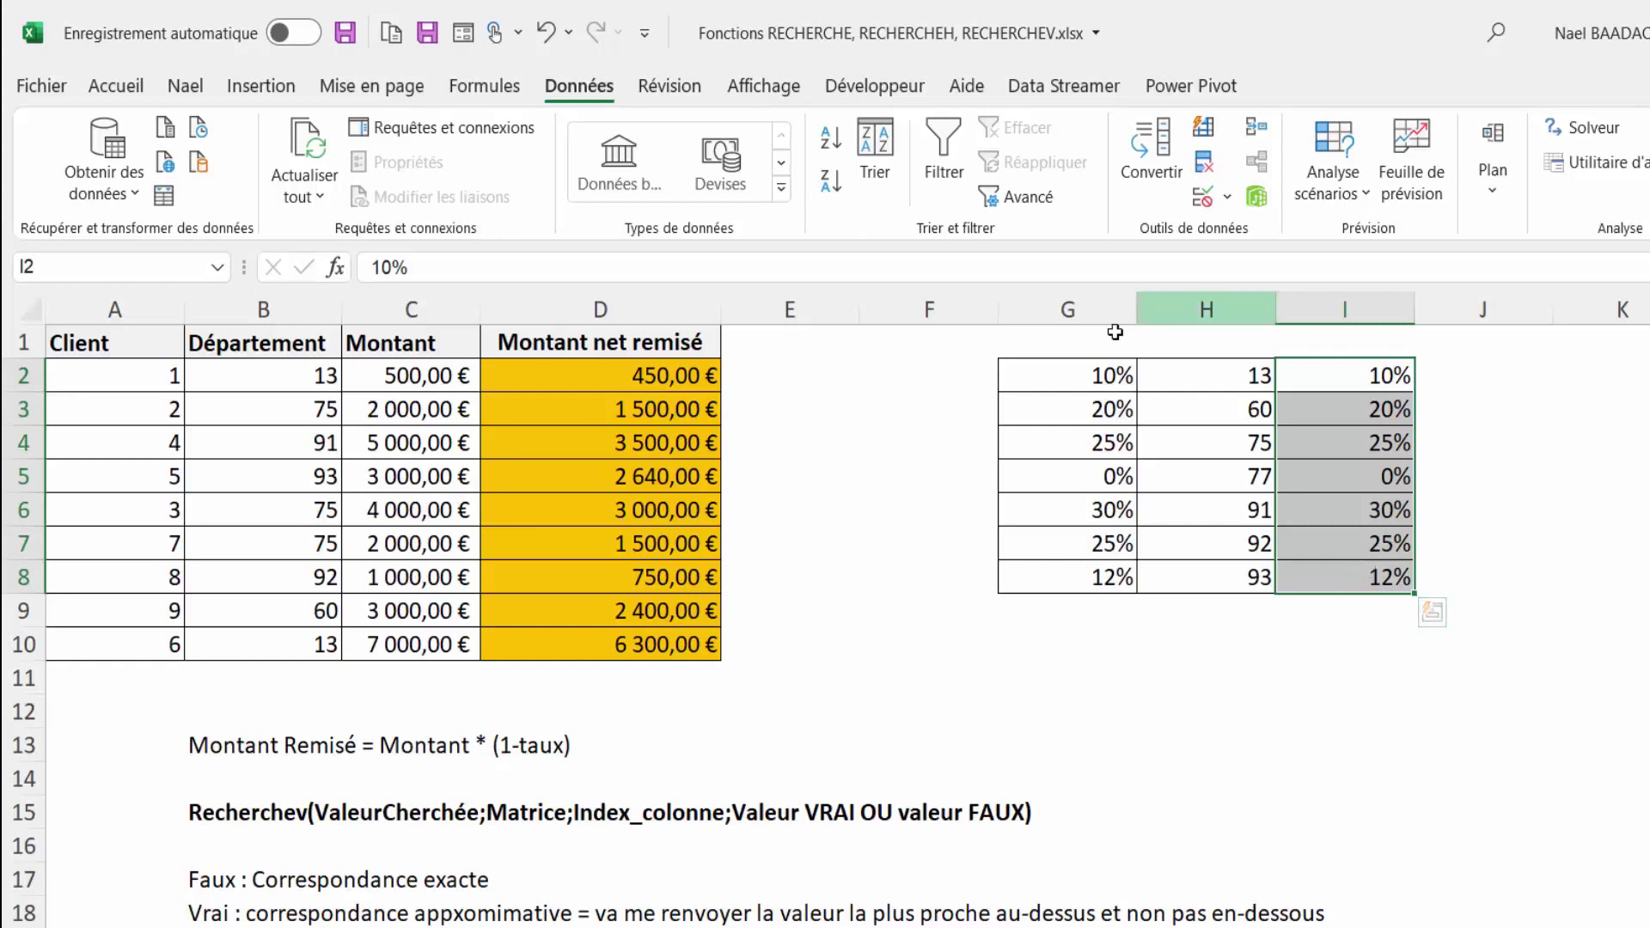
{"action": "left_click_drag", "start_coordinate": [1075, 376], "coordinate": [1090, 578]}
{"action": "key", "text": "ctrl+c"}
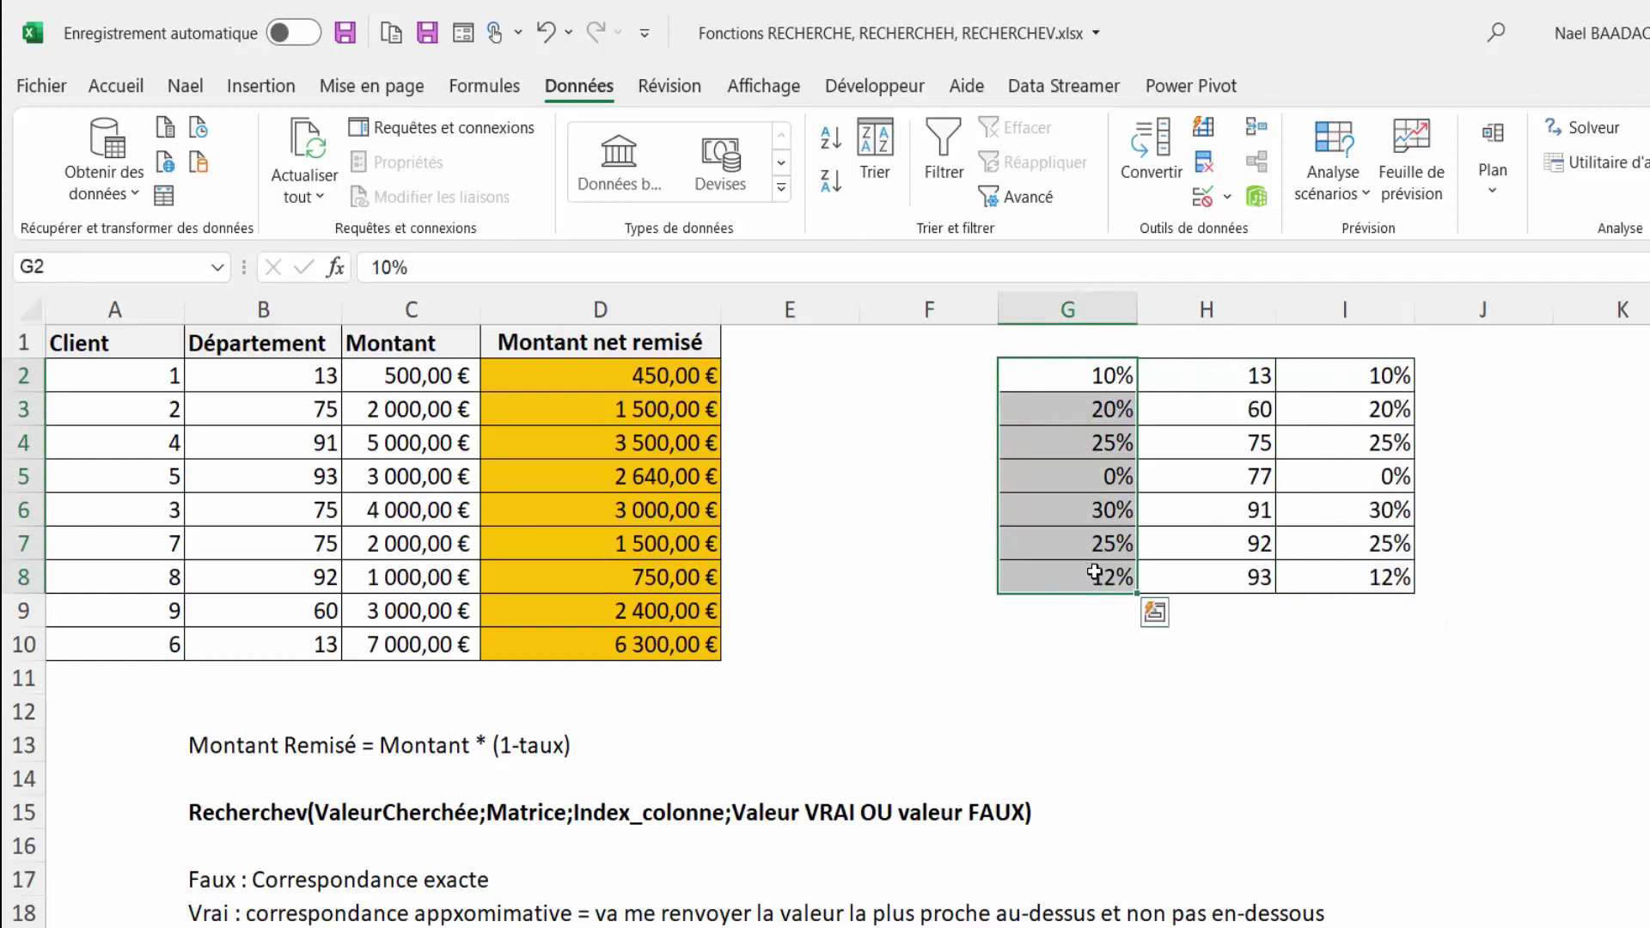
{"action": "left_click_drag", "start_coordinate": [1314, 383], "coordinate": [1324, 534]}
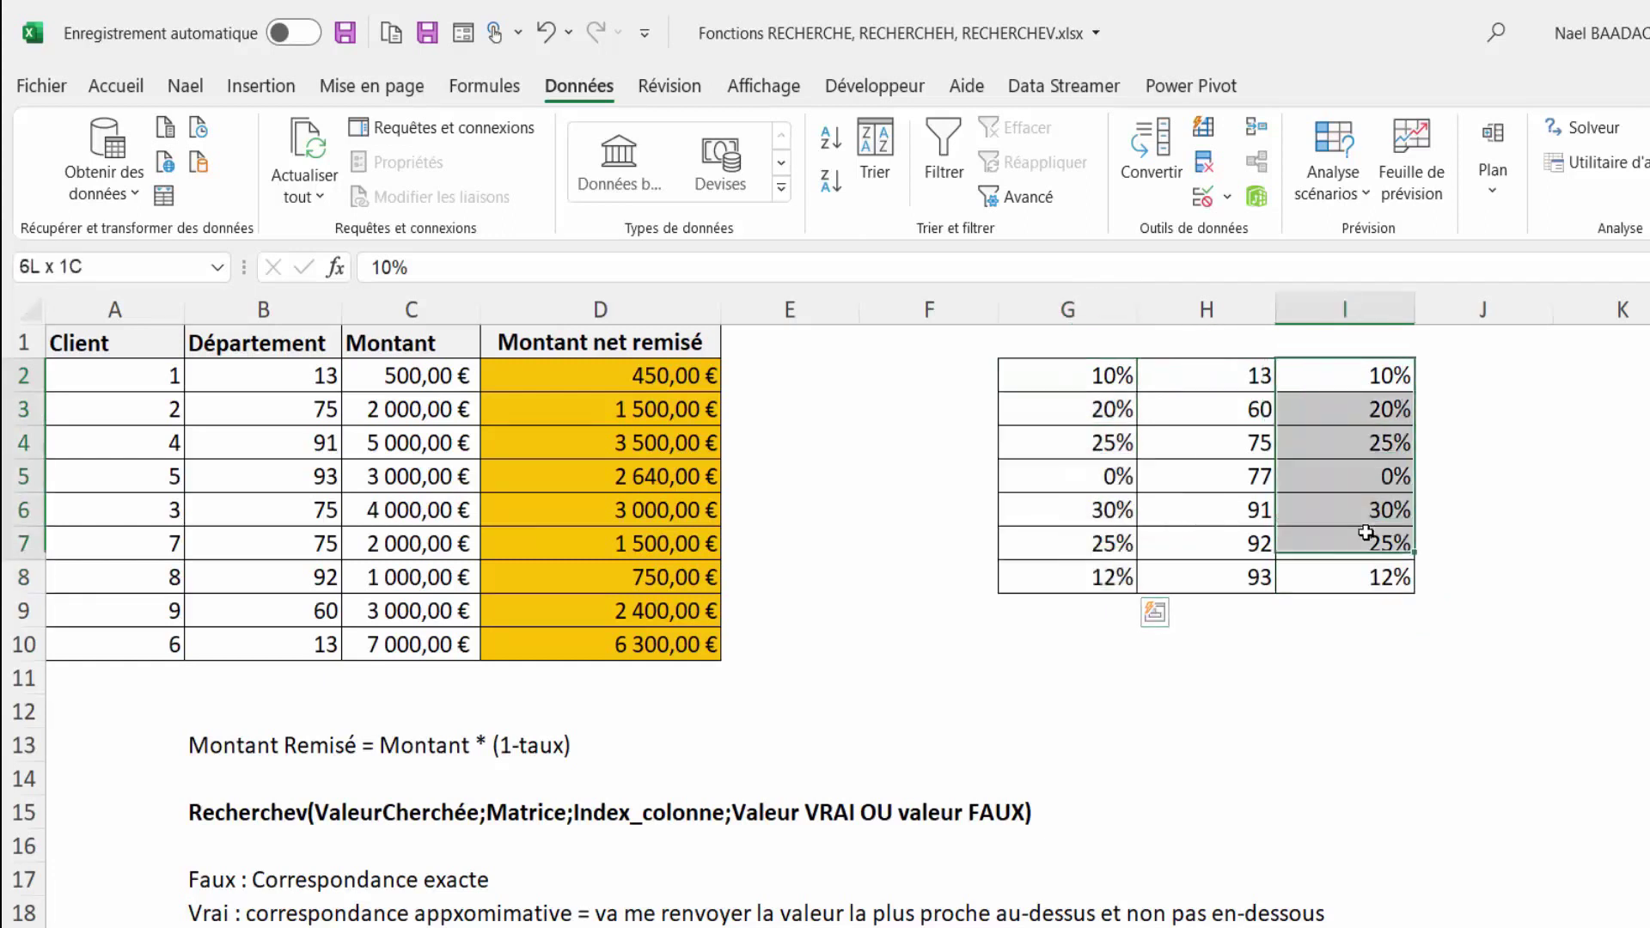
{"action": "left_click", "coordinate": [1069, 304]}
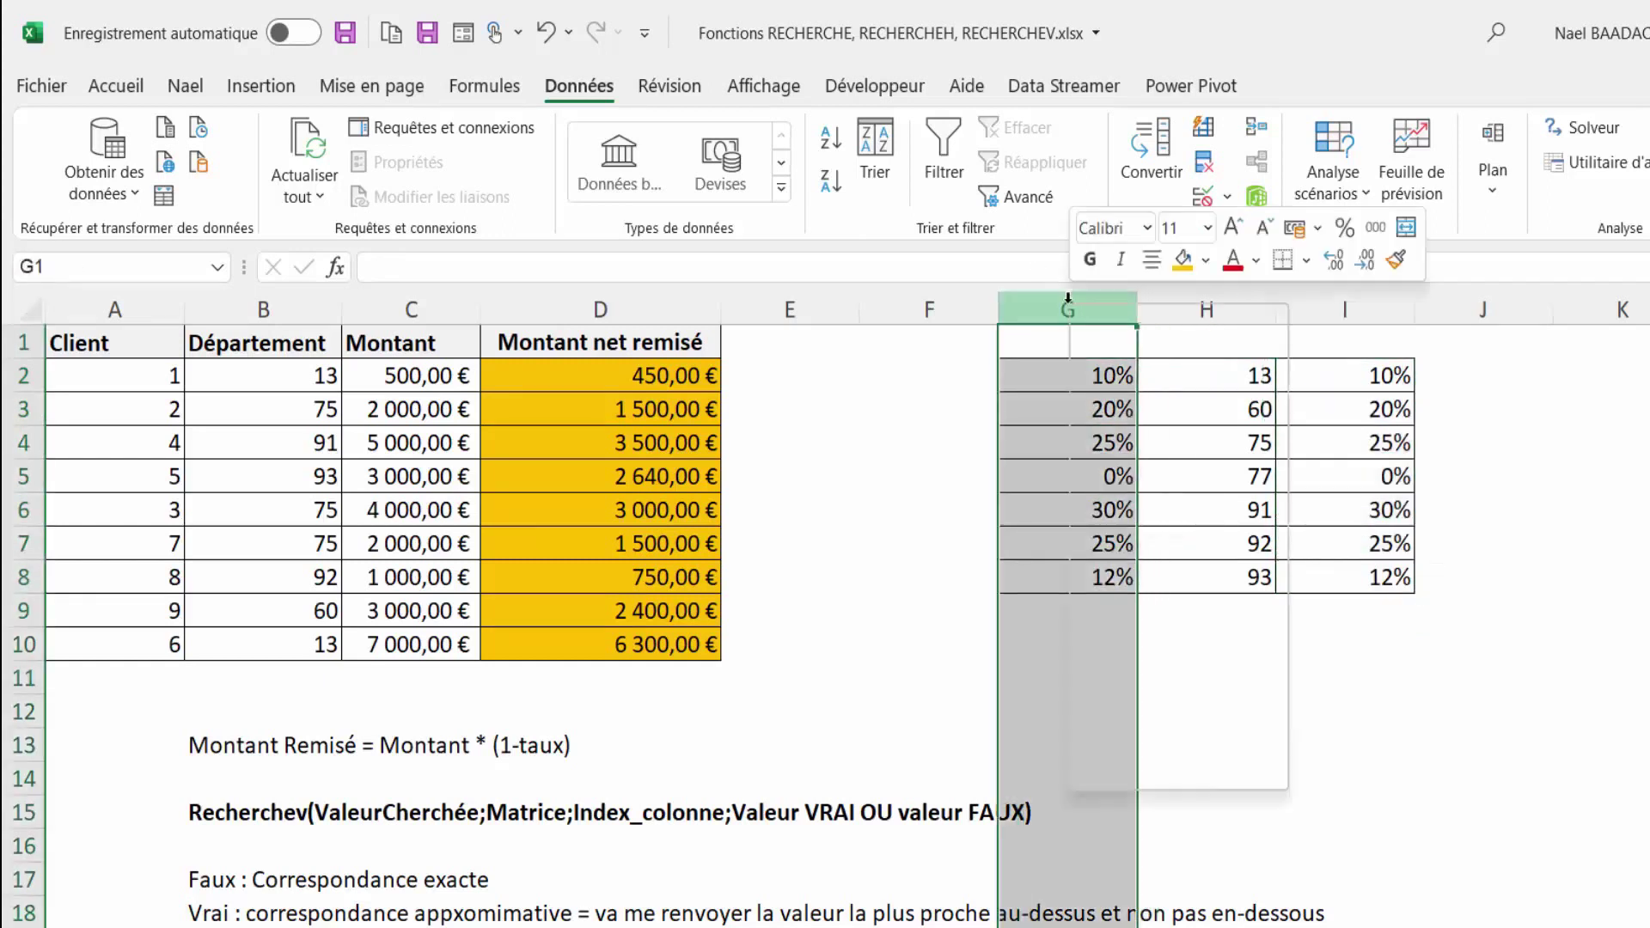
{"action": "right_click", "coordinate": [1068, 304]}
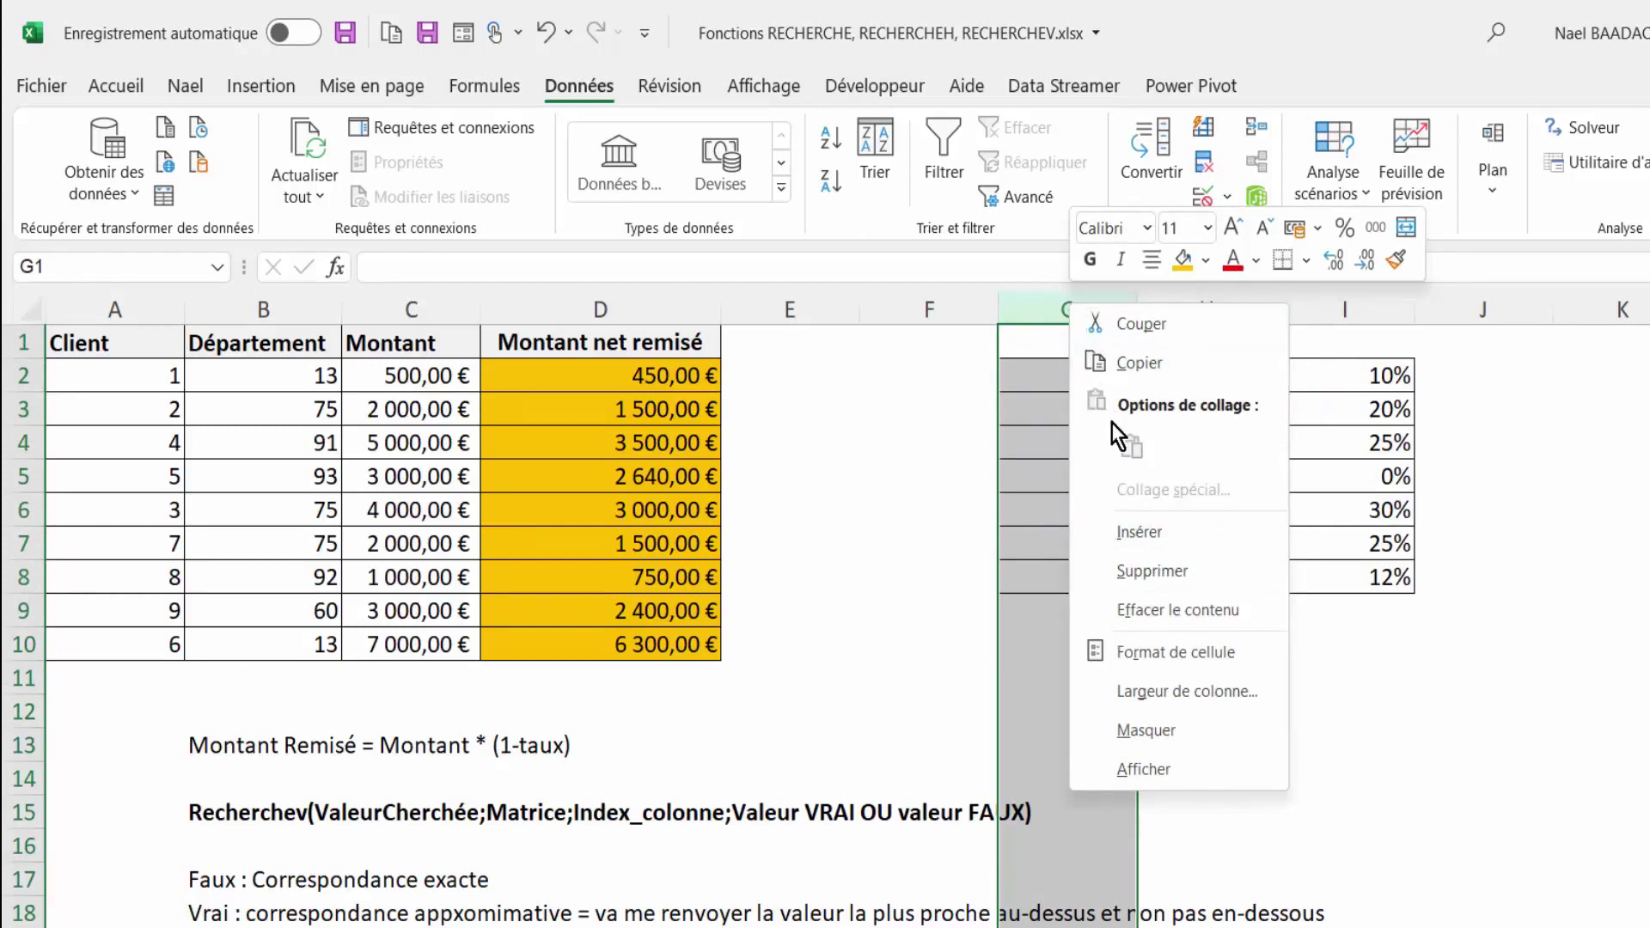
{"action": "left_click", "coordinate": [1131, 446]}
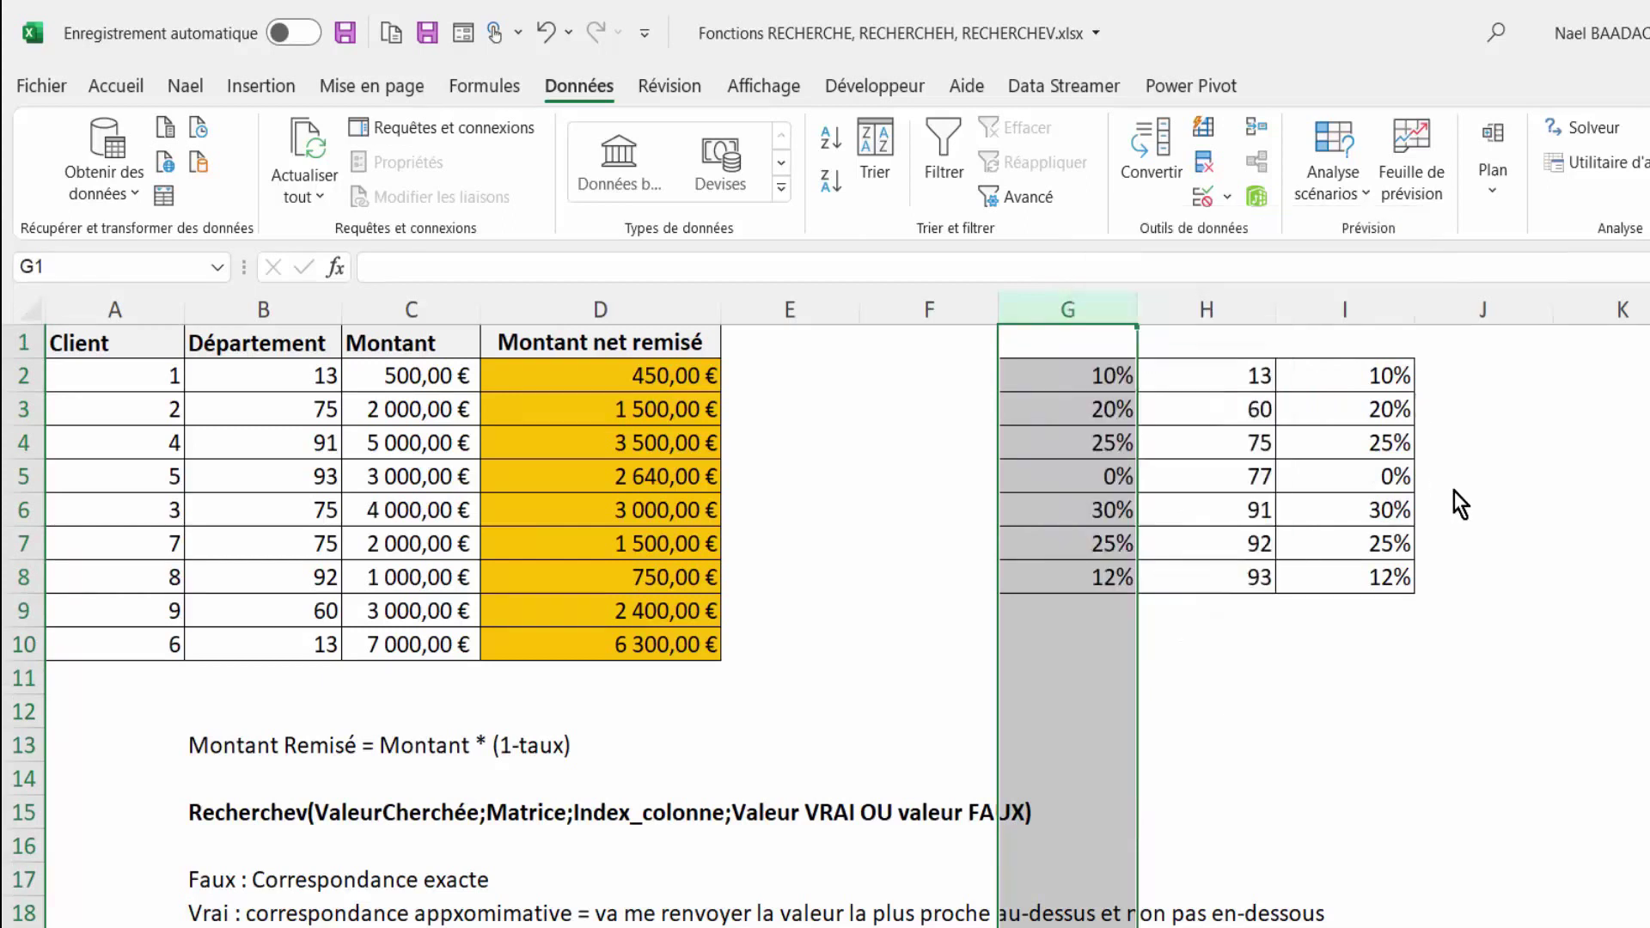
{"action": "left_click", "coordinate": [1358, 309]}
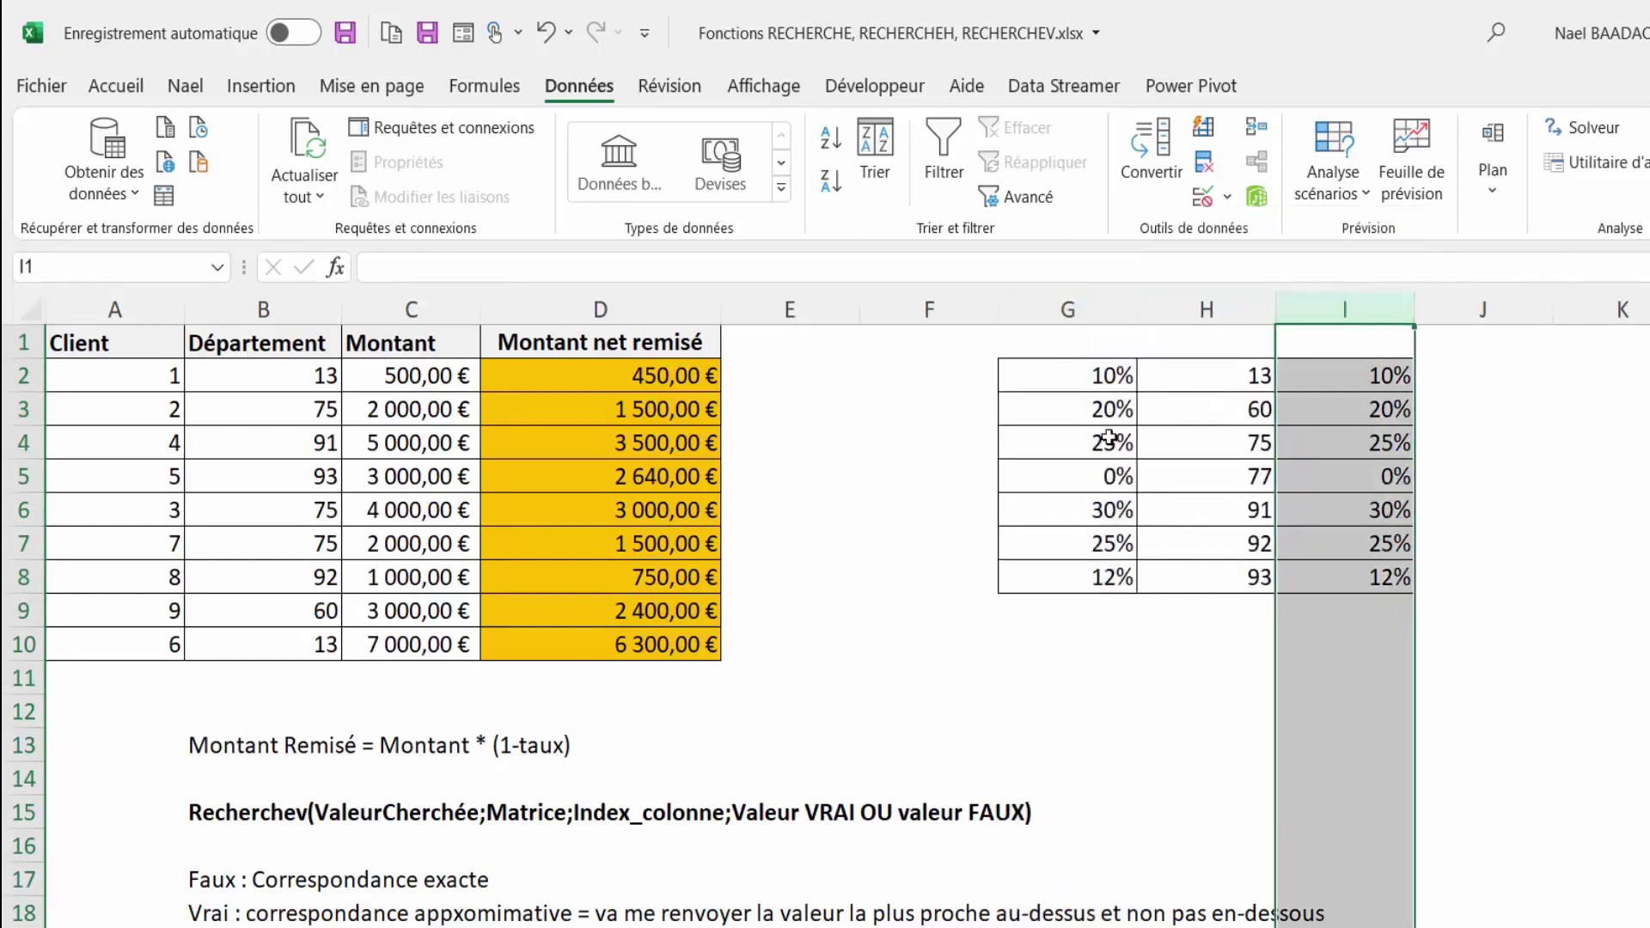
{"action": "left_click", "coordinate": [953, 485]}
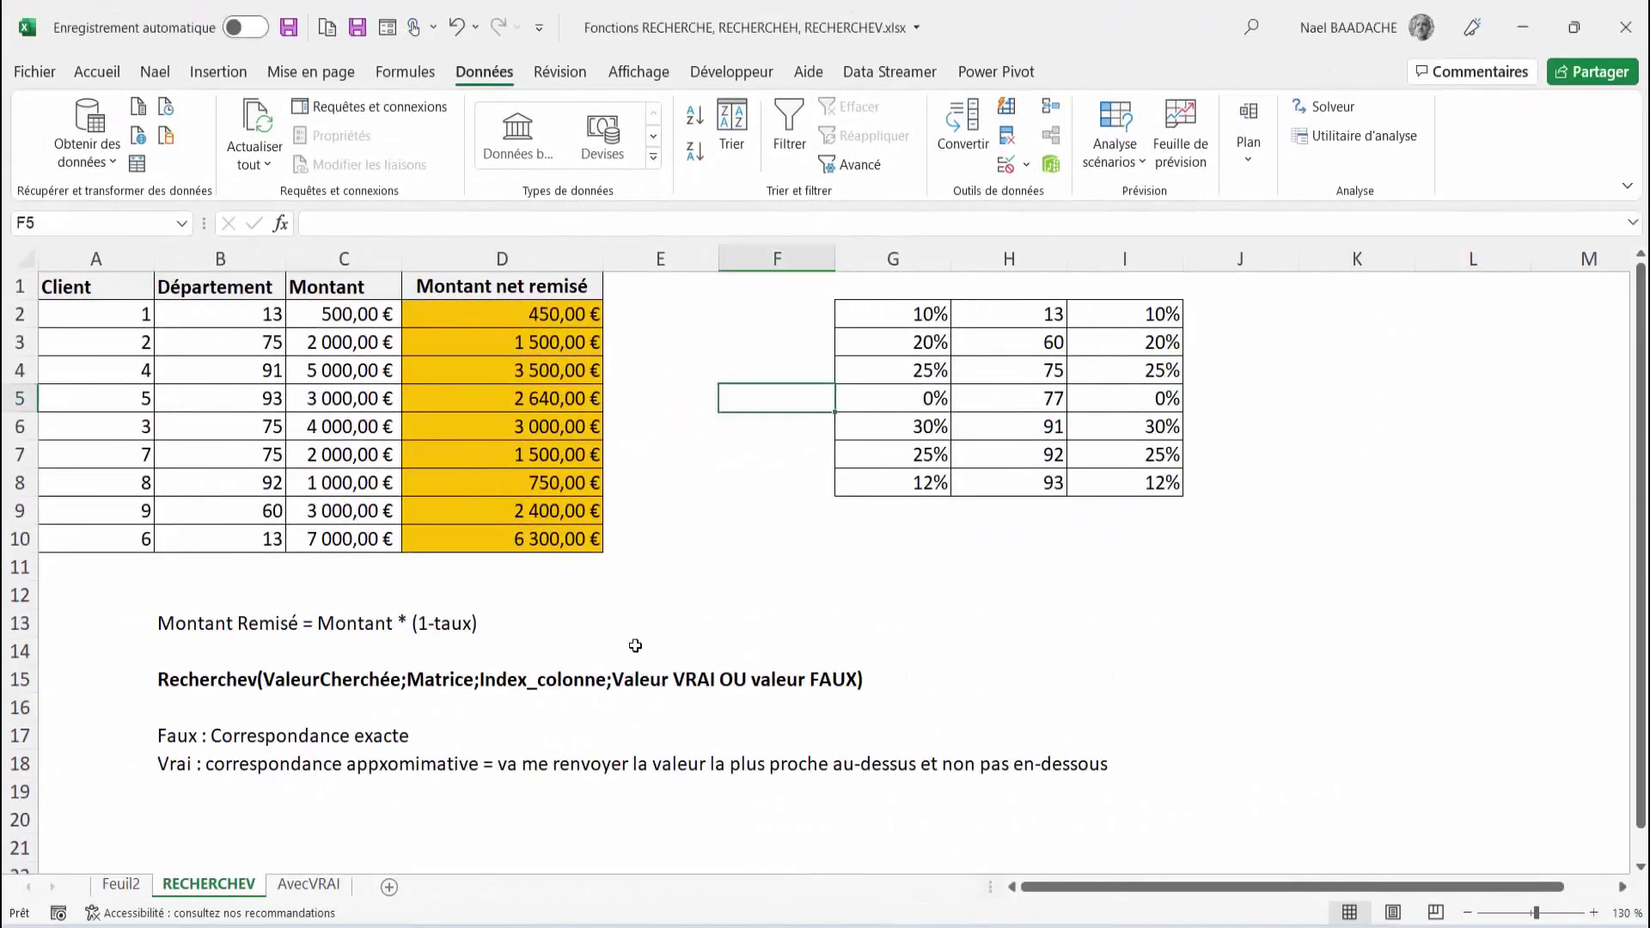
Point to the Recherchev syntax note and its true/false argument, then go to Feuil2.
{"action": "left_click", "coordinate": [190, 683]}
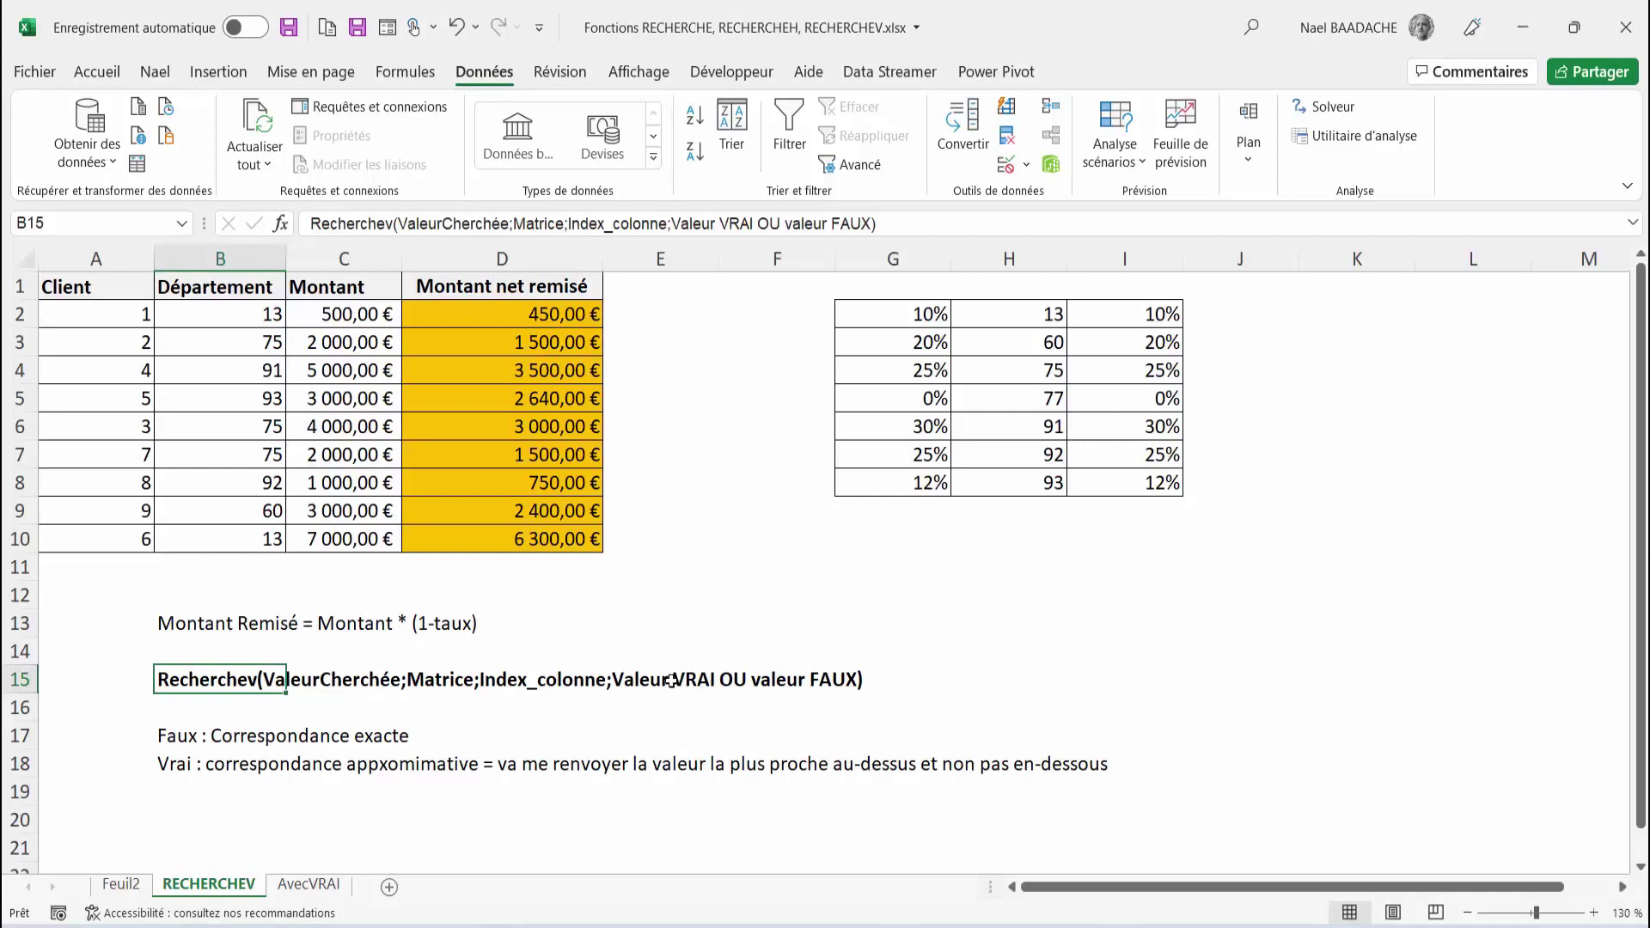
{"action": "left_click", "coordinate": [671, 680]}
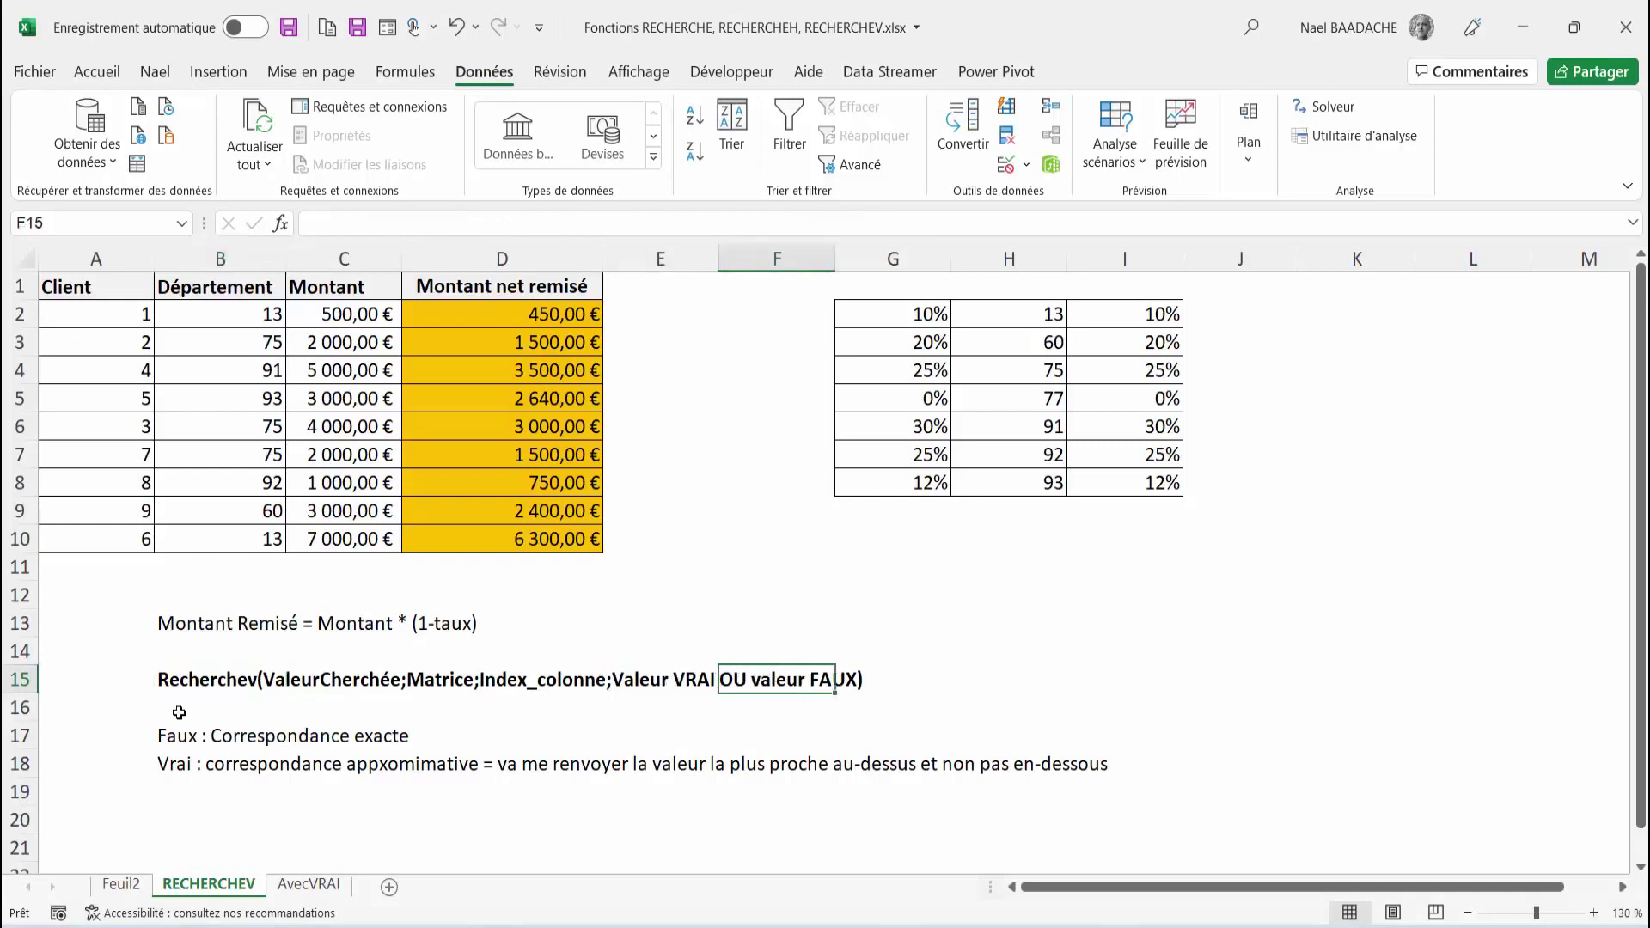
{"action": "left_click", "coordinate": [121, 885]}
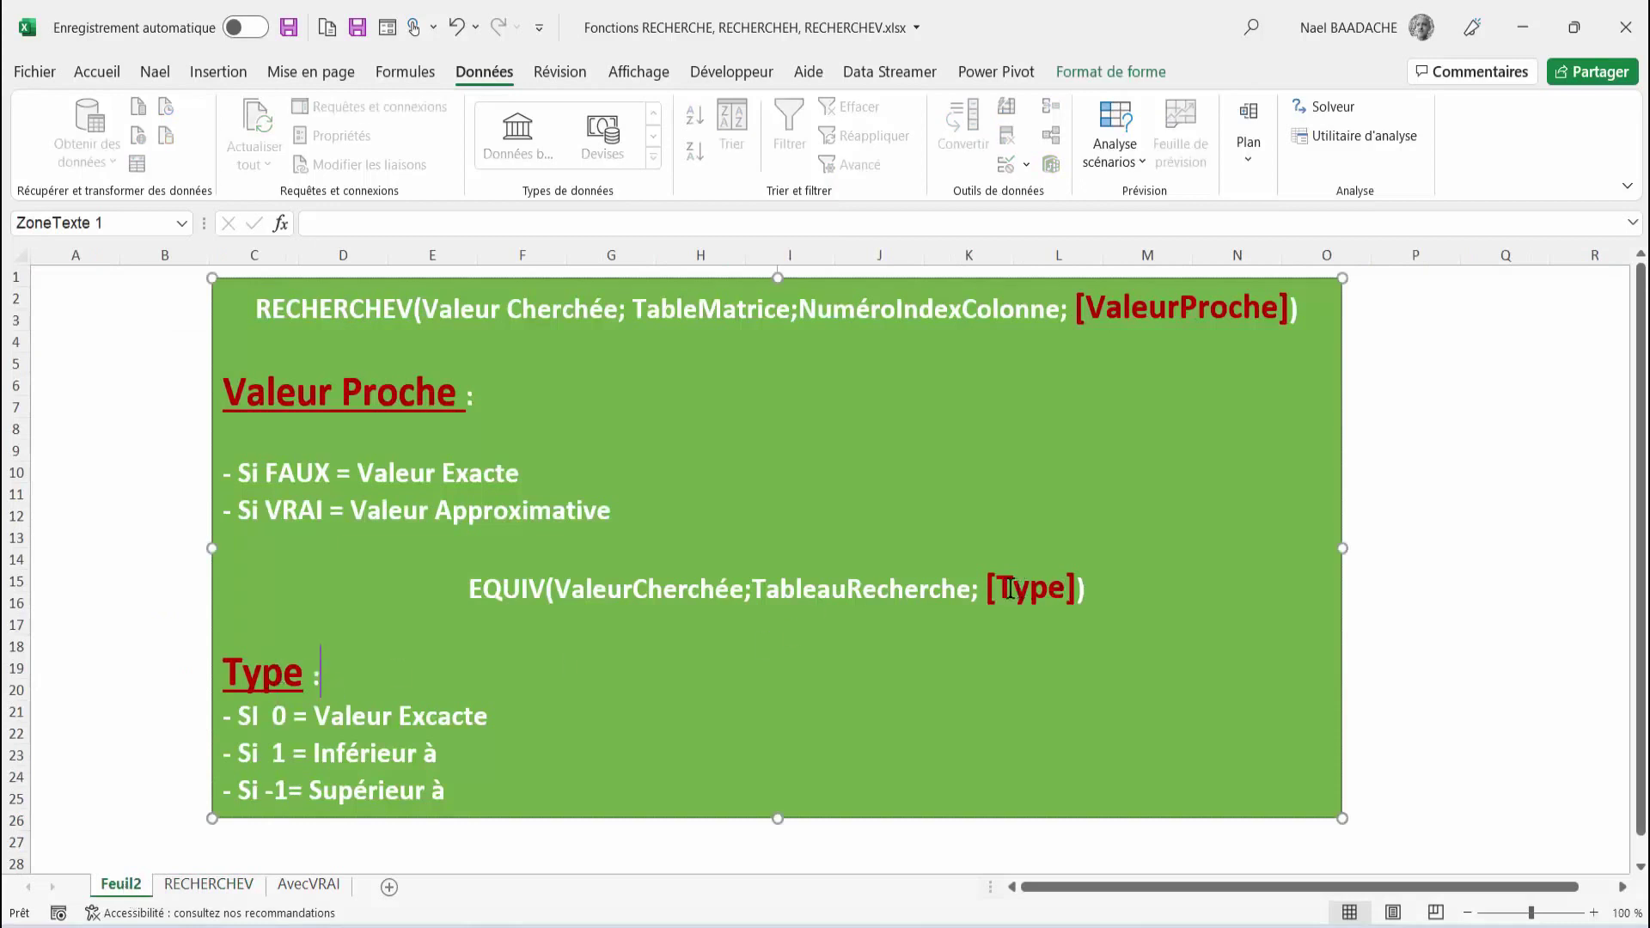
Highlight EQUIV's Type argument and its Inférieur à / Supérieur à meanings, then open AvecVRAI.
{"action": "left_click_drag", "start_coordinate": [995, 589], "coordinate": [1077, 591]}
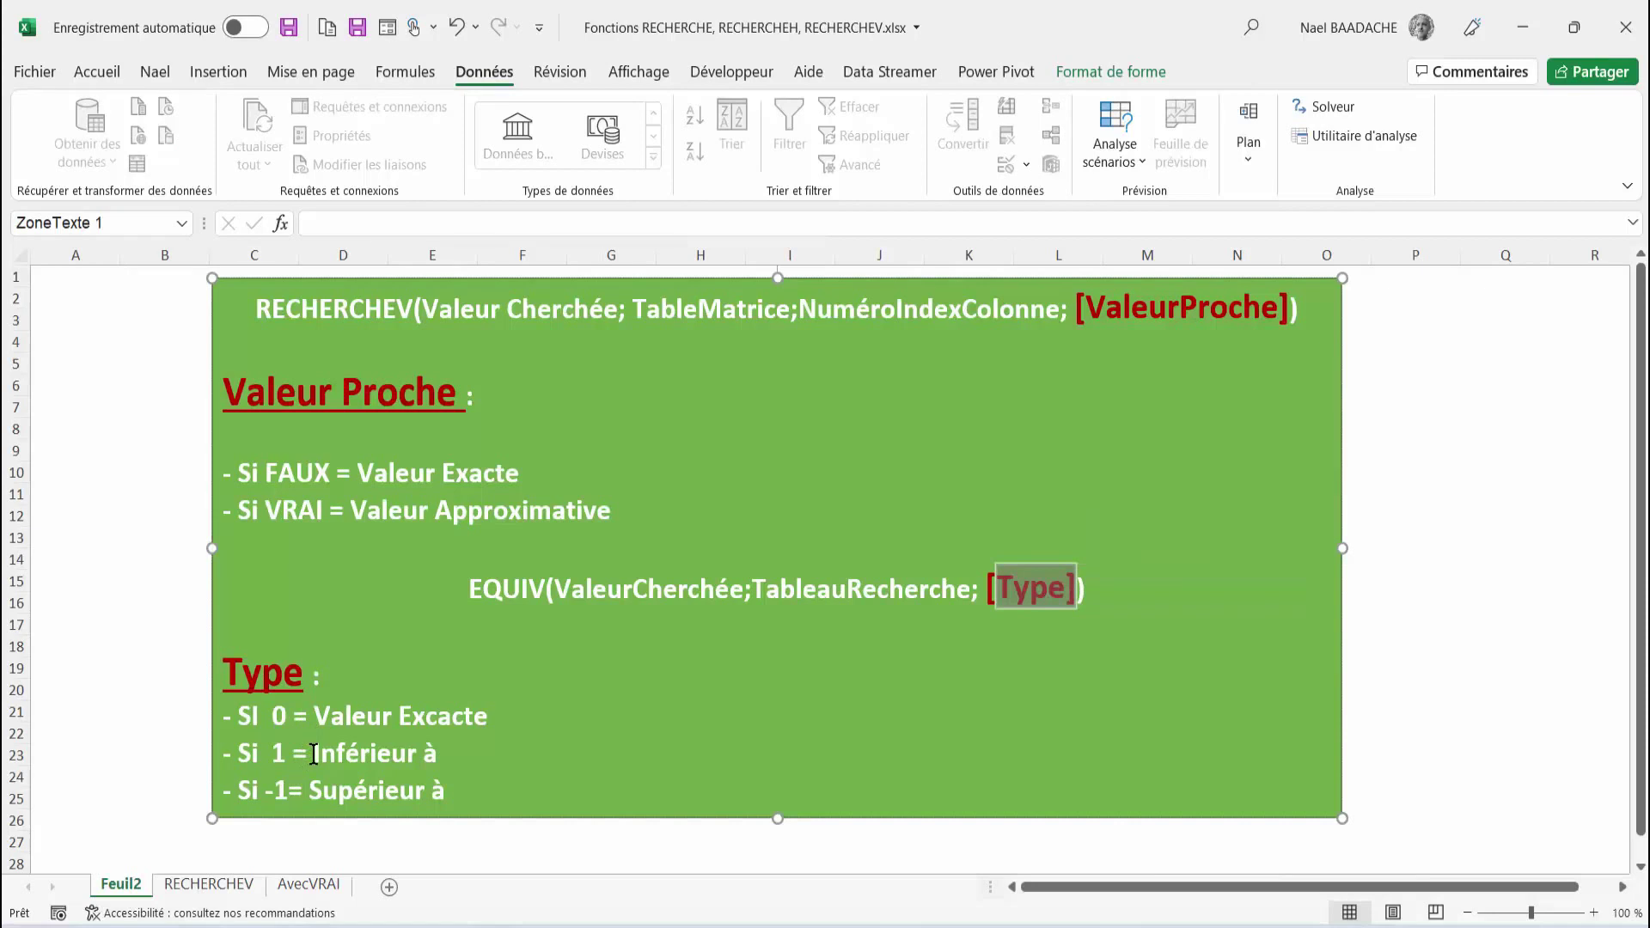
{"action": "left_click", "coordinate": [314, 753]}
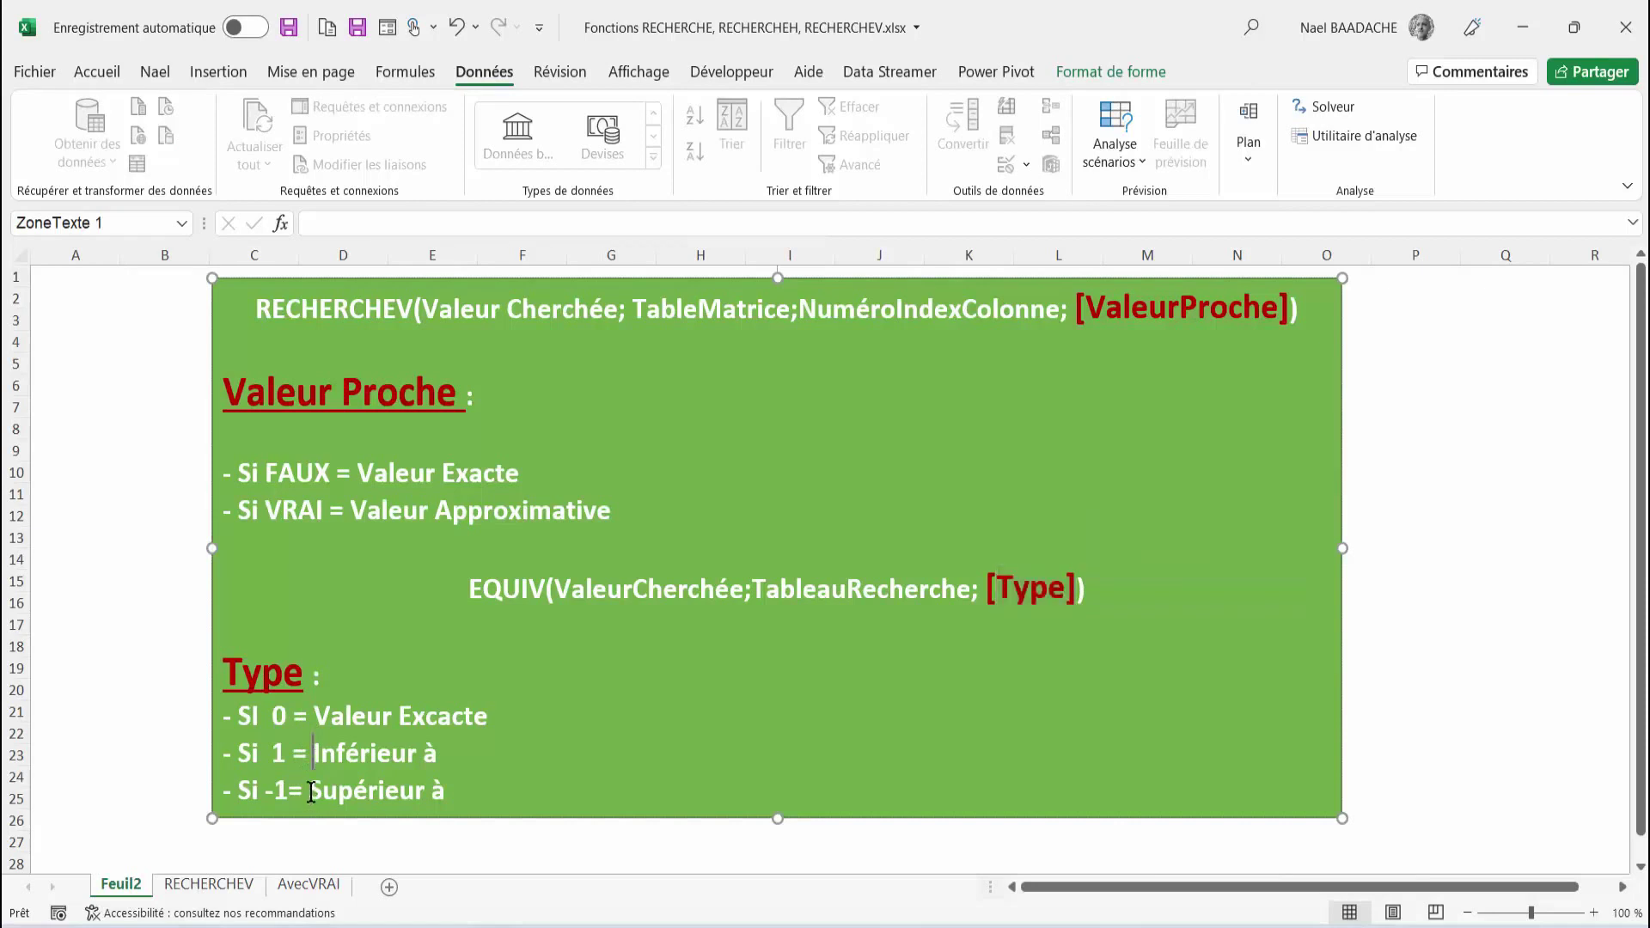
{"action": "left_click_drag", "start_coordinate": [316, 752], "coordinate": [442, 754]}
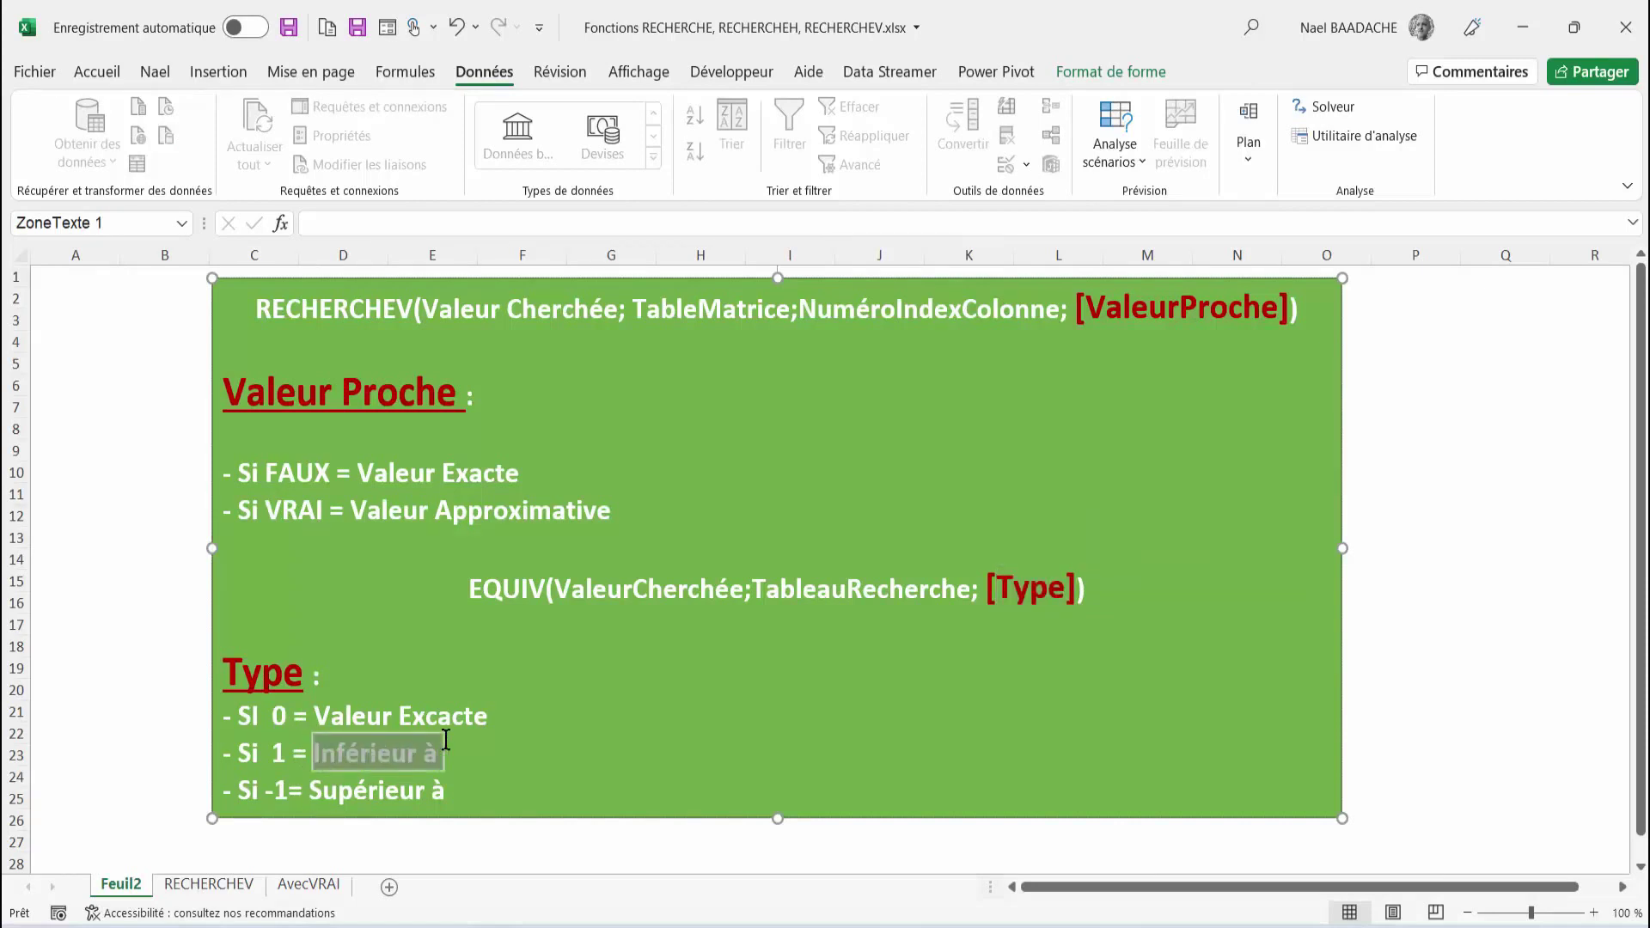
{"action": "left_click_drag", "start_coordinate": [309, 790], "coordinate": [445, 791]}
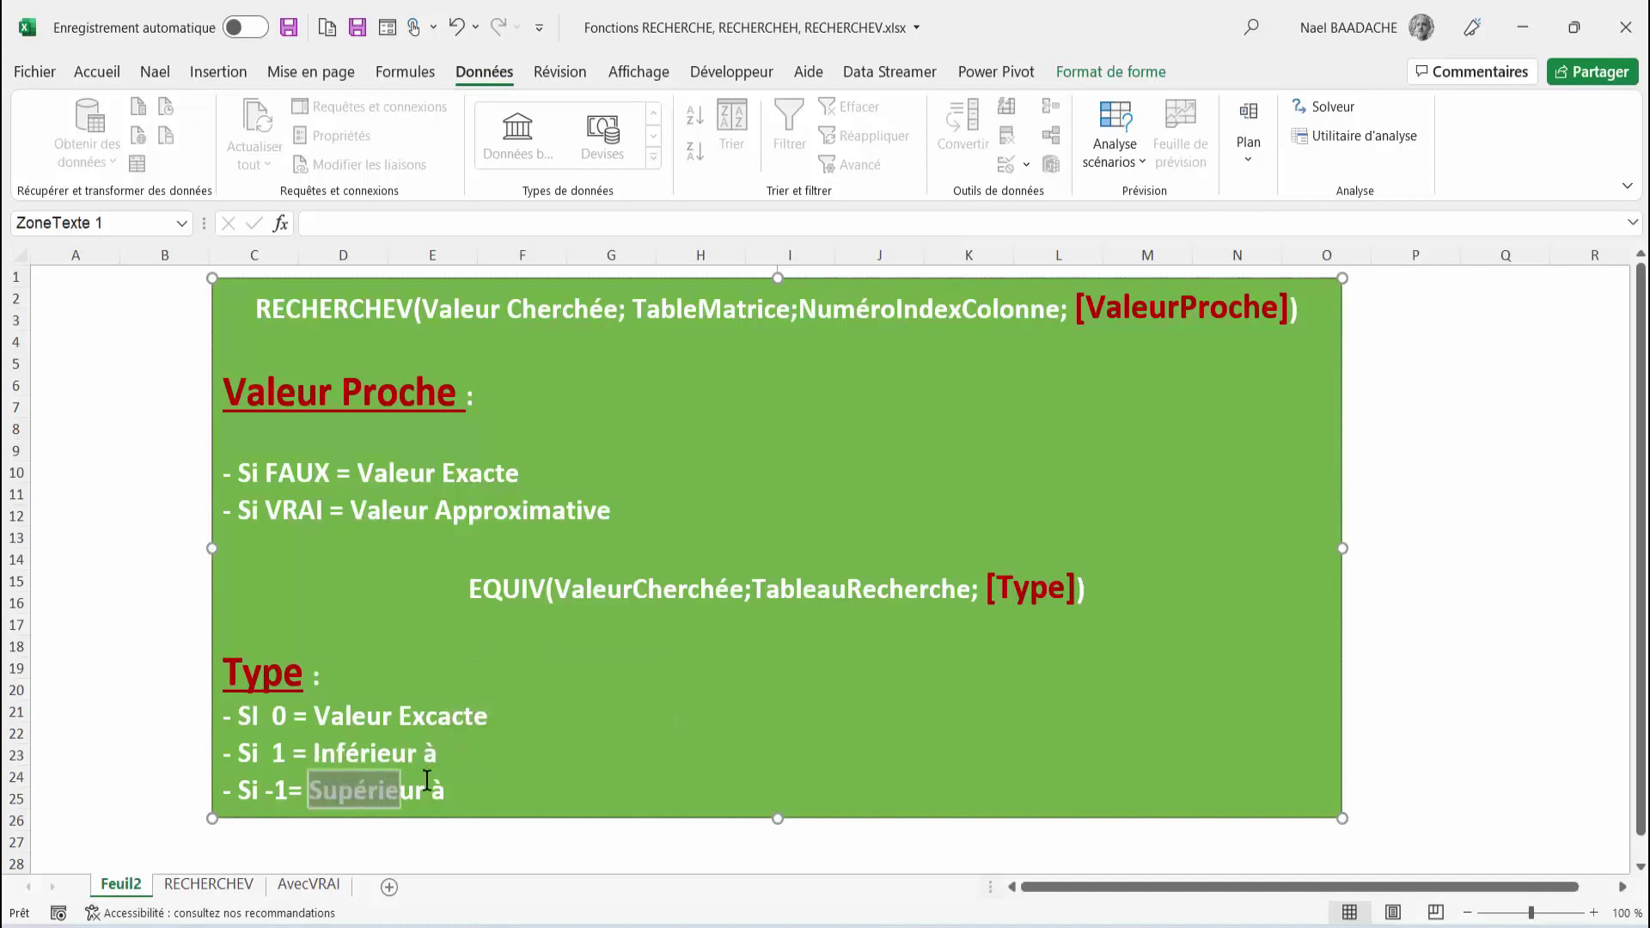
{"action": "left_click", "coordinate": [318, 886]}
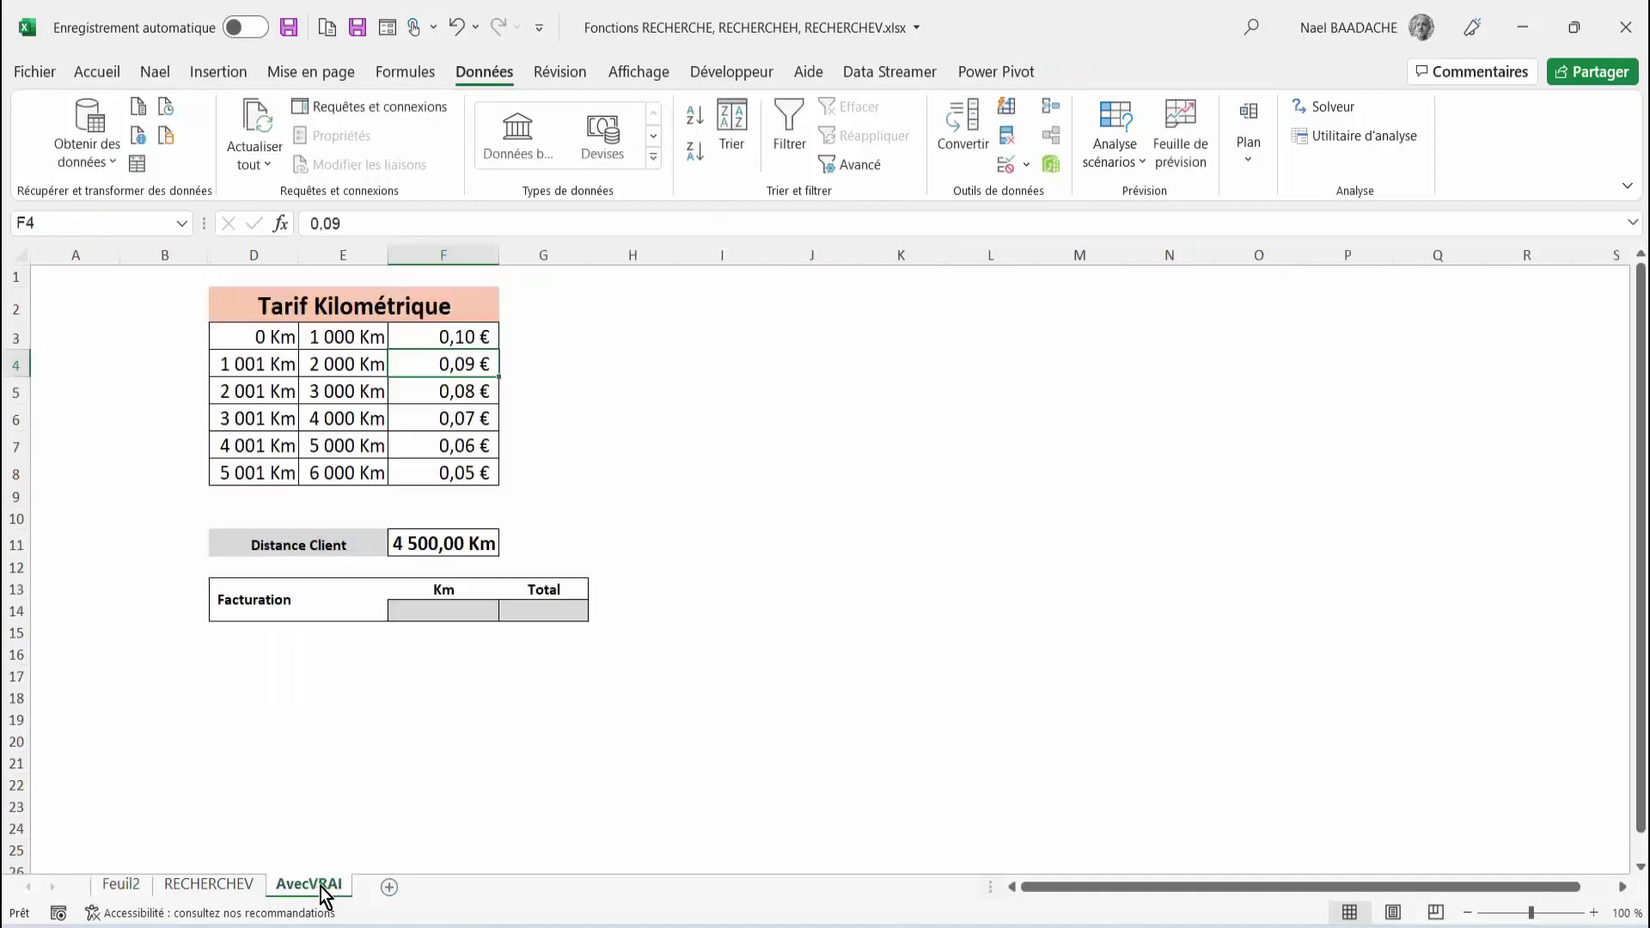
{"action": "left_click", "coordinate": [340, 784]}
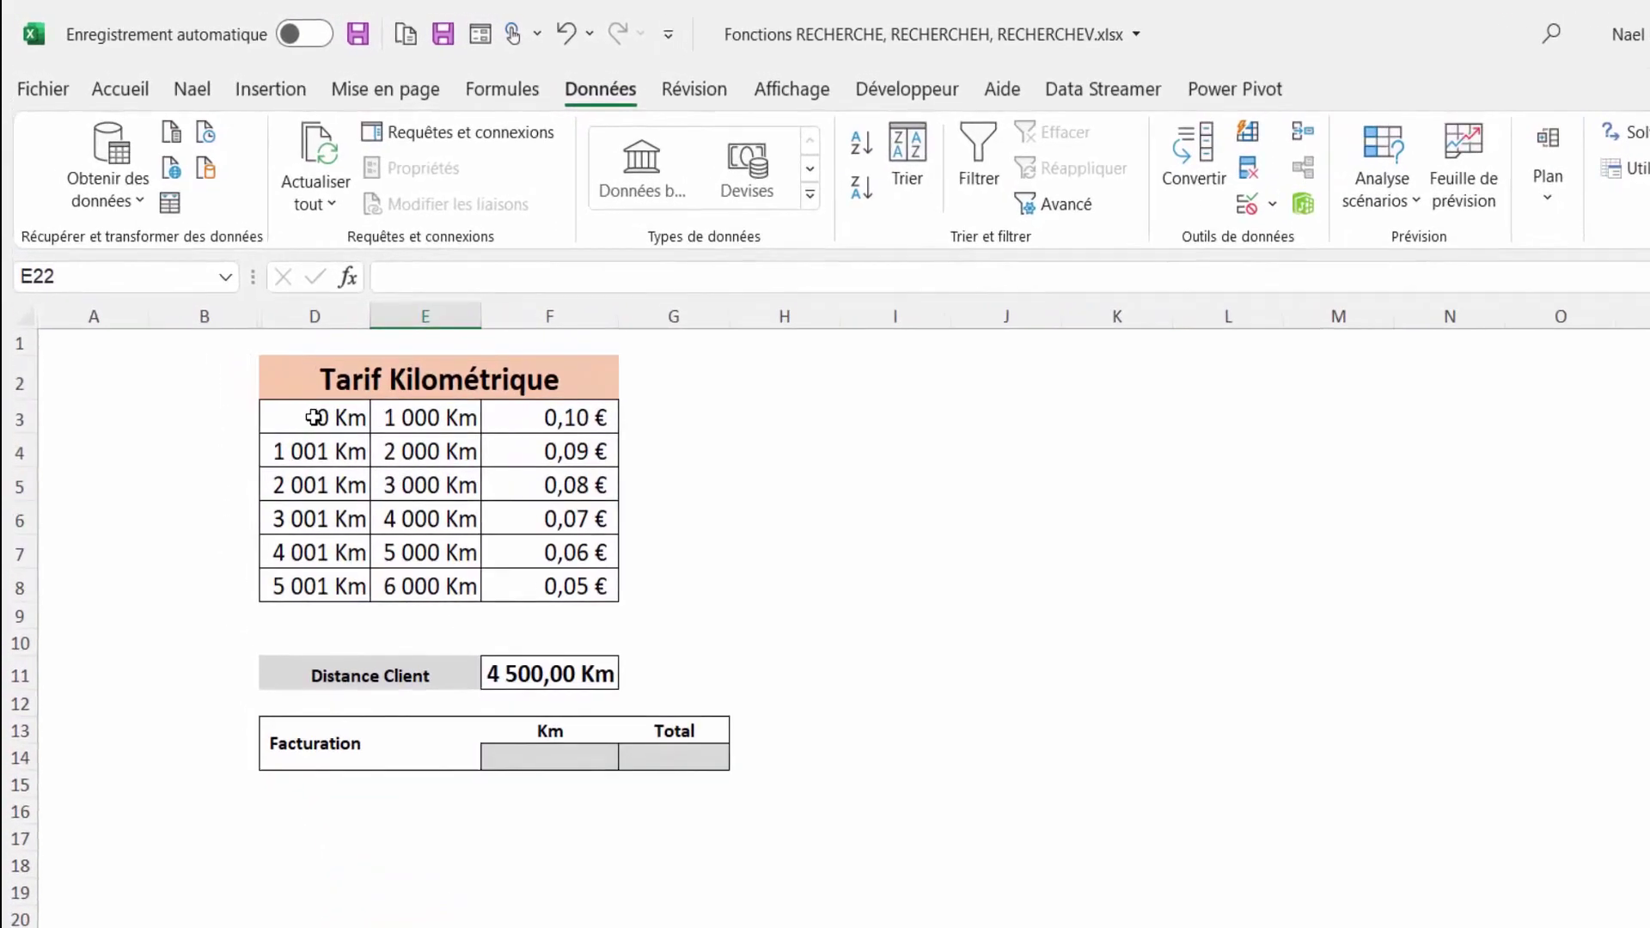
{"action": "left_click", "coordinate": [325, 418]}
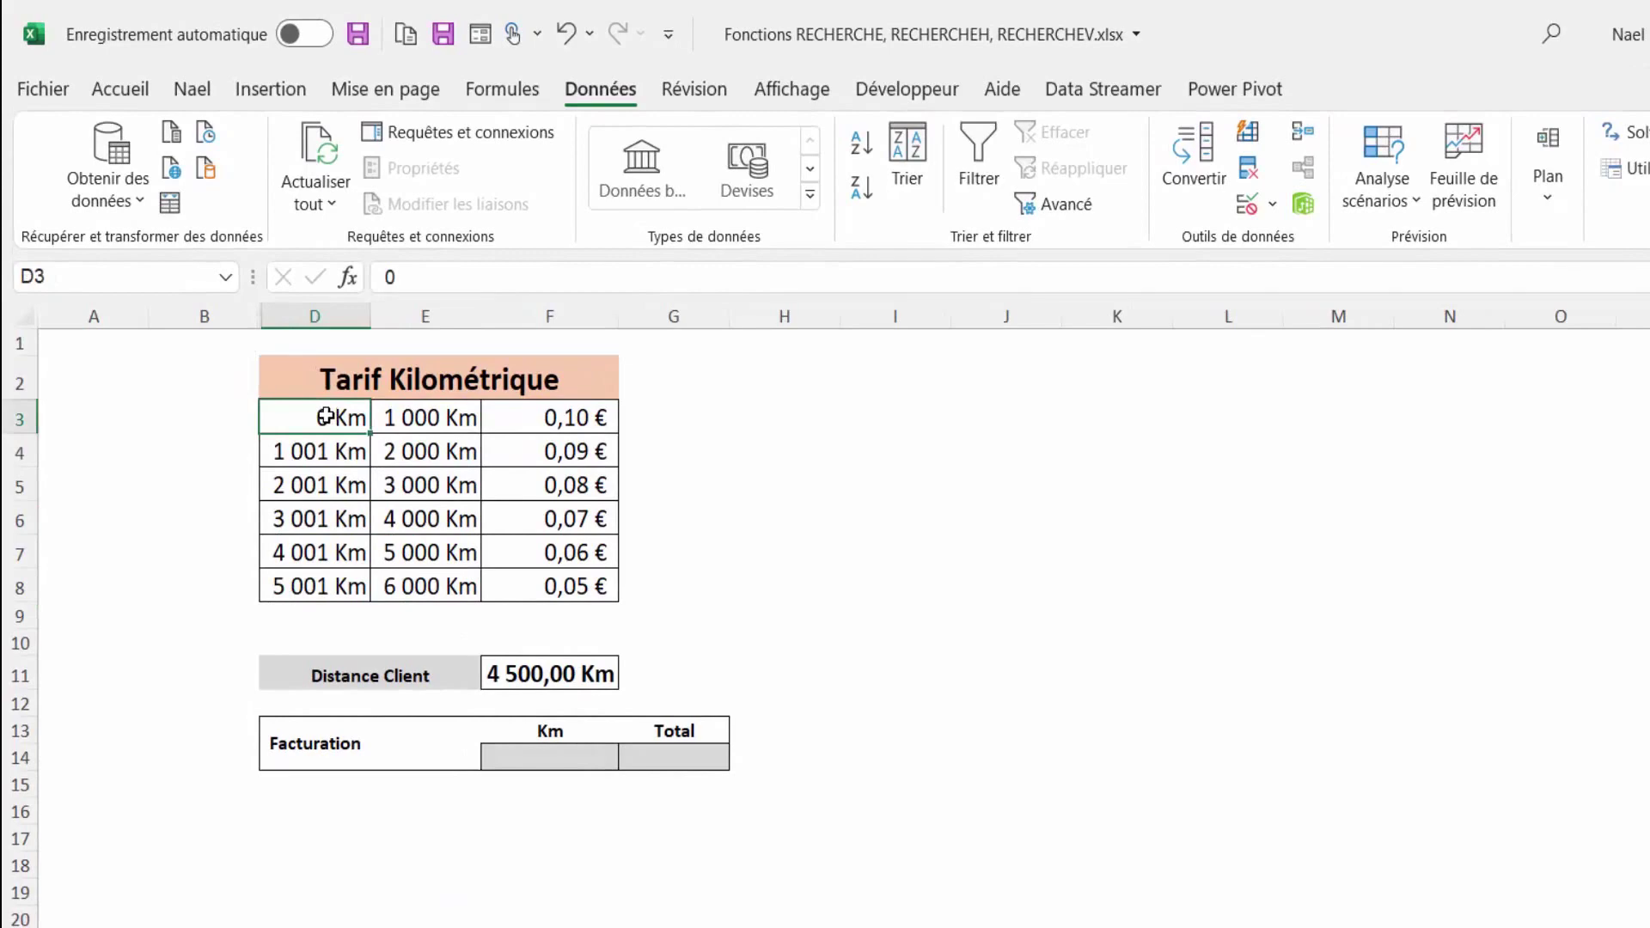
{"action": "left_click_drag", "start_coordinate": [320, 418], "coordinate": [493, 599]}
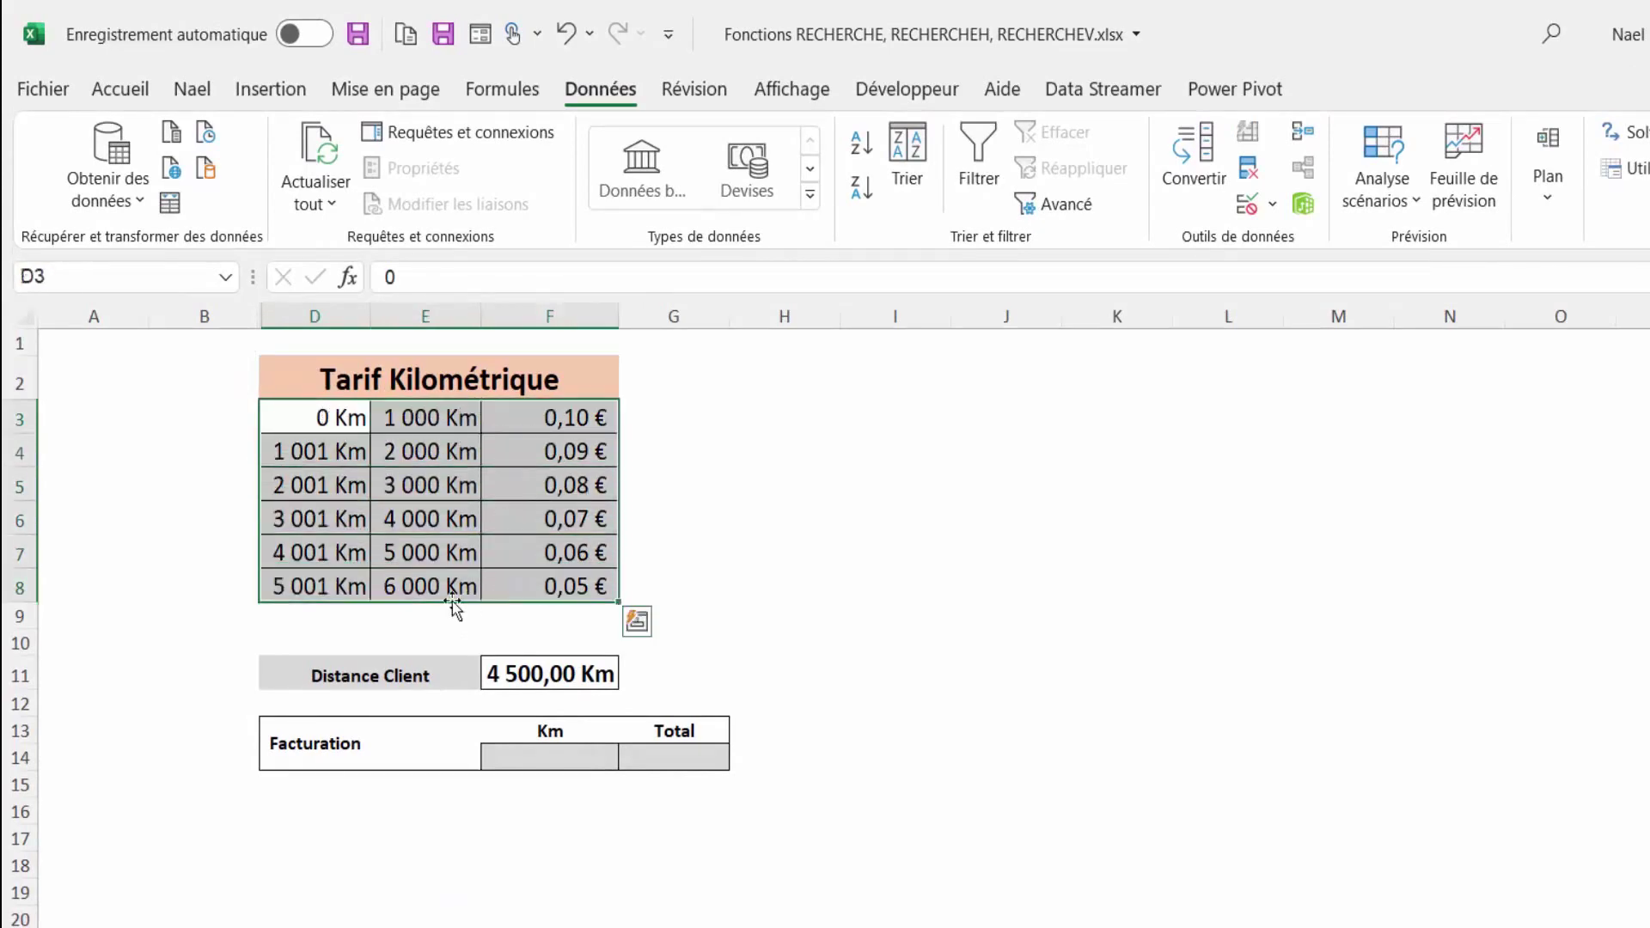
{"action": "left_click", "coordinate": [303, 425]}
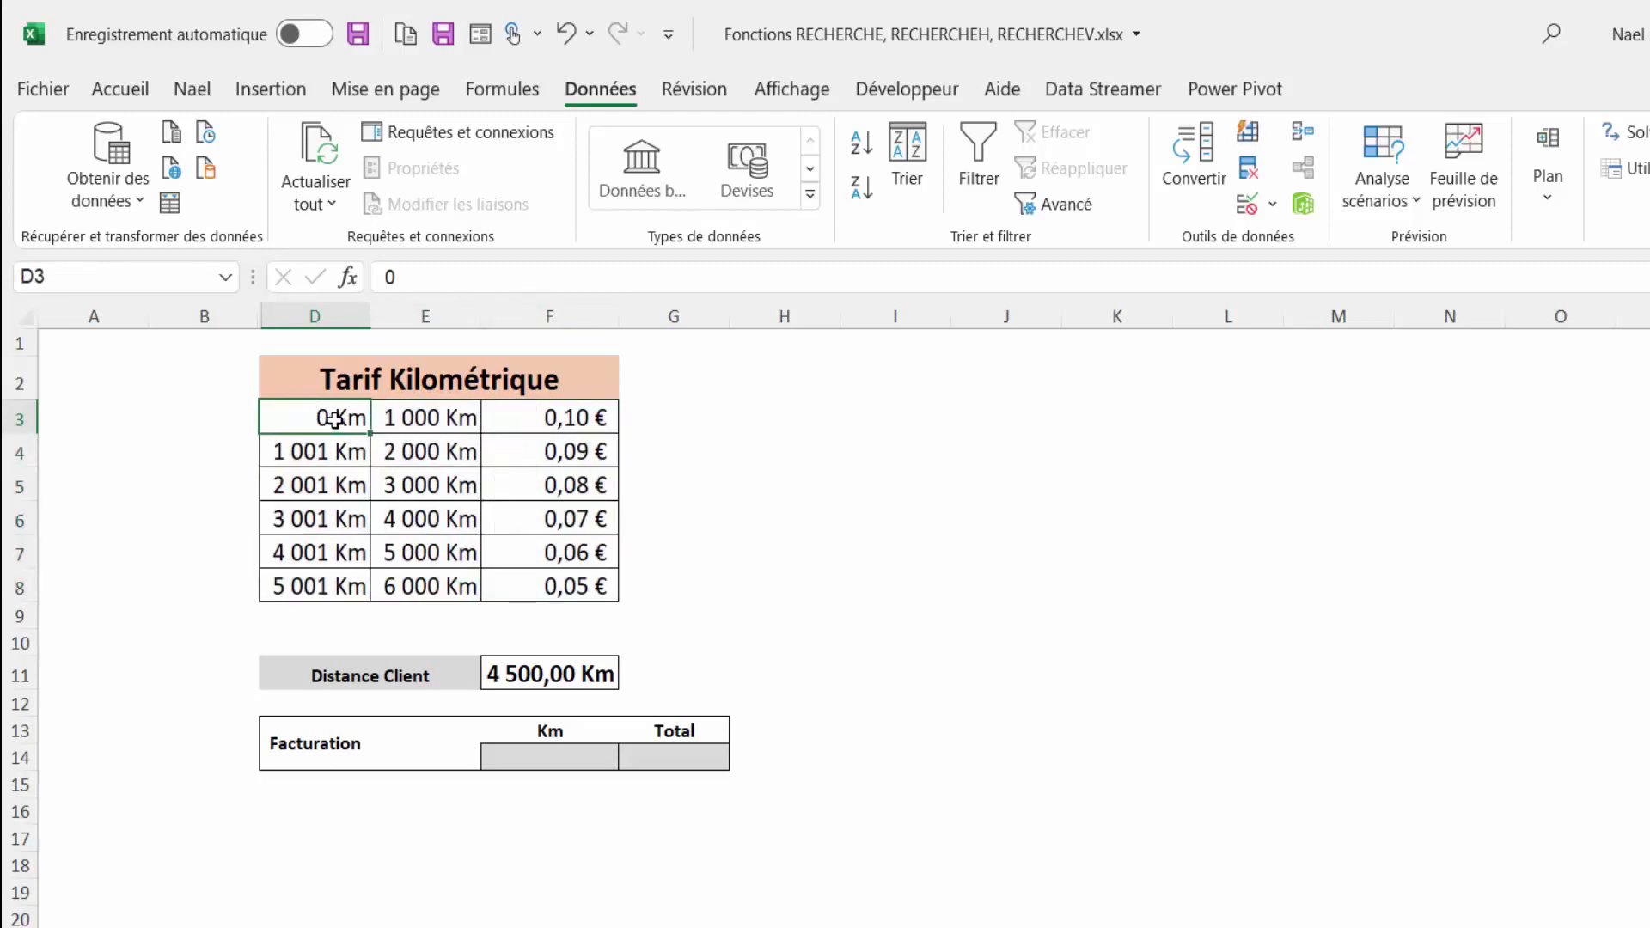
{"action": "left_click", "coordinate": [546, 419]}
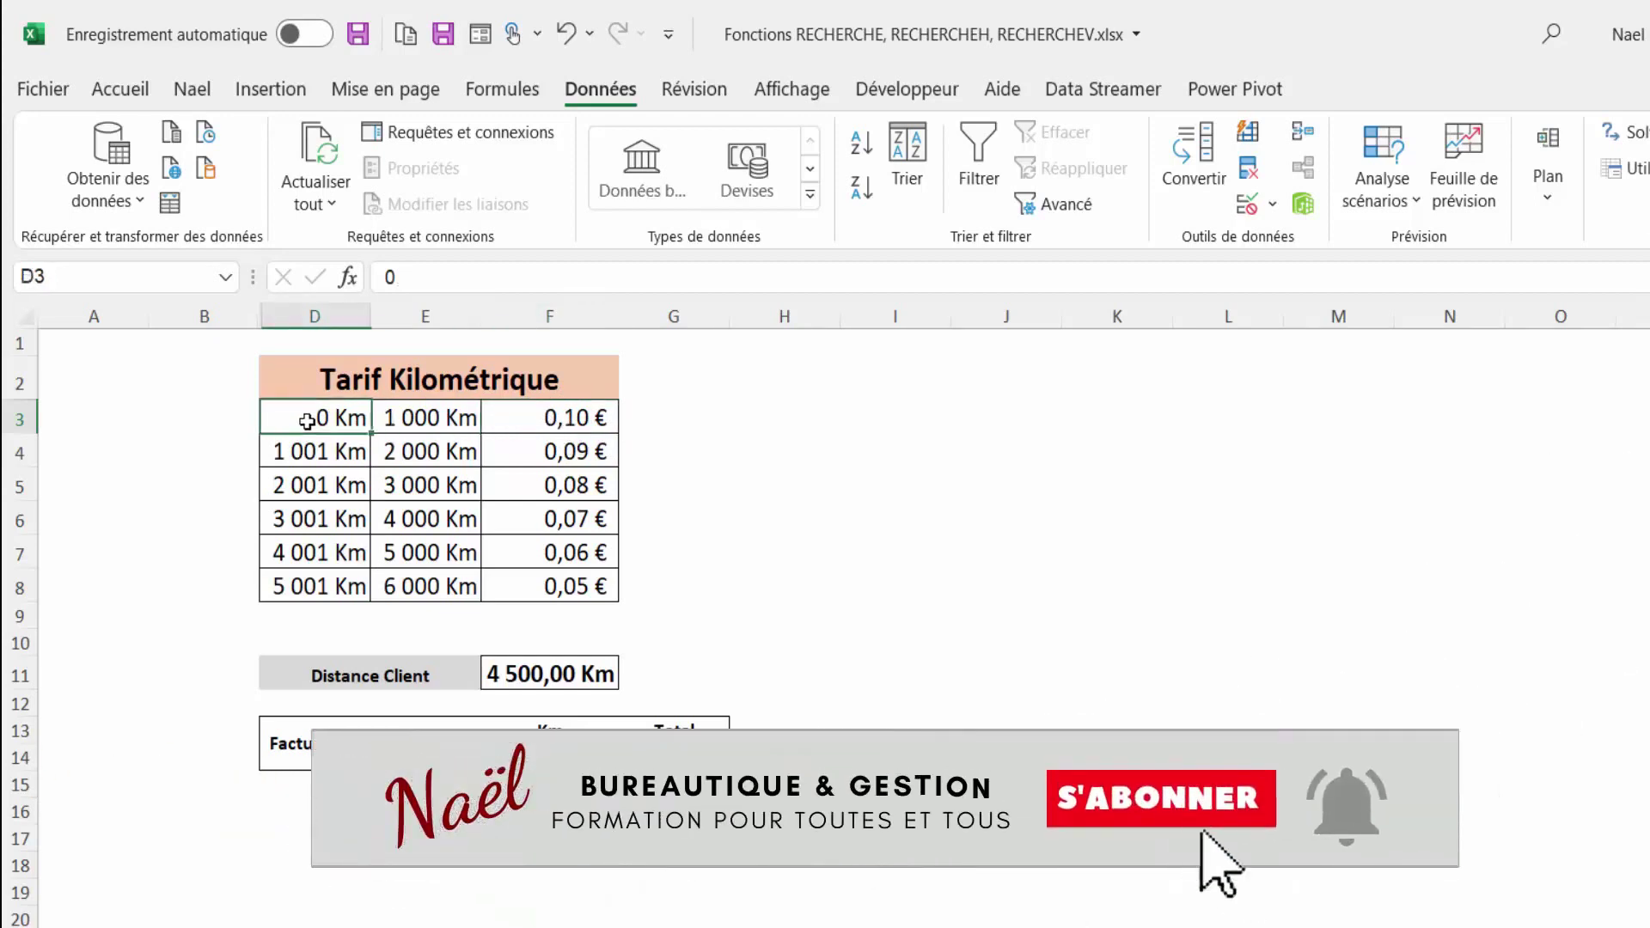
{"action": "left_click", "coordinate": [443, 420]}
{"action": "left_click", "coordinate": [569, 465]}
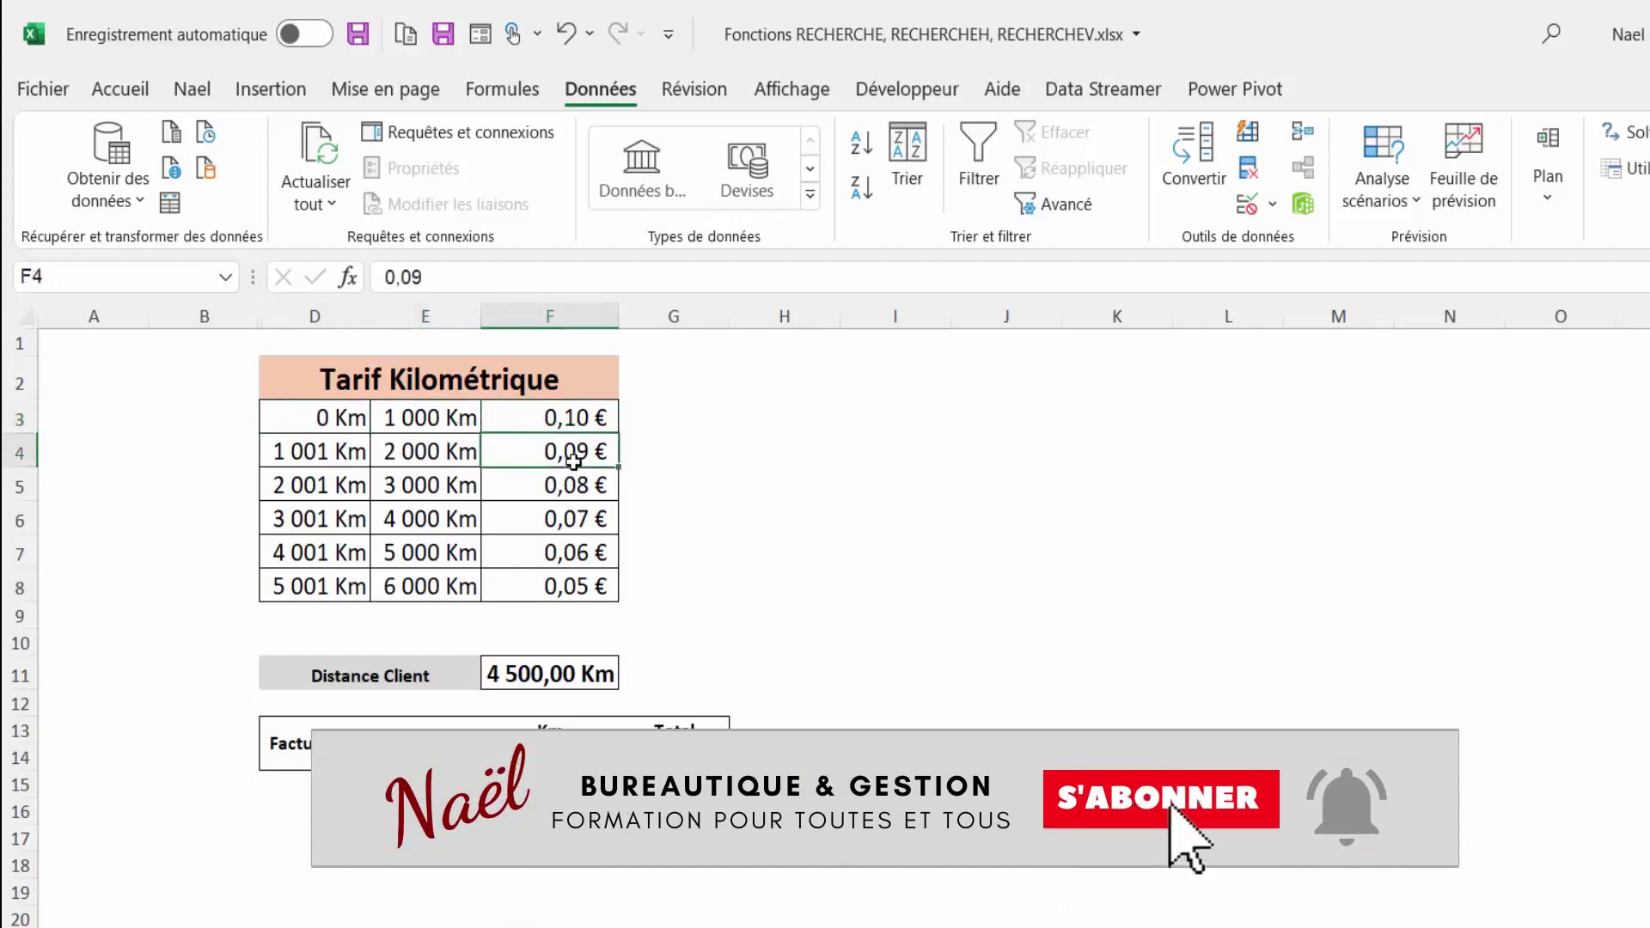
{"action": "left_click", "coordinate": [326, 458]}
{"action": "left_click", "coordinate": [393, 456]}
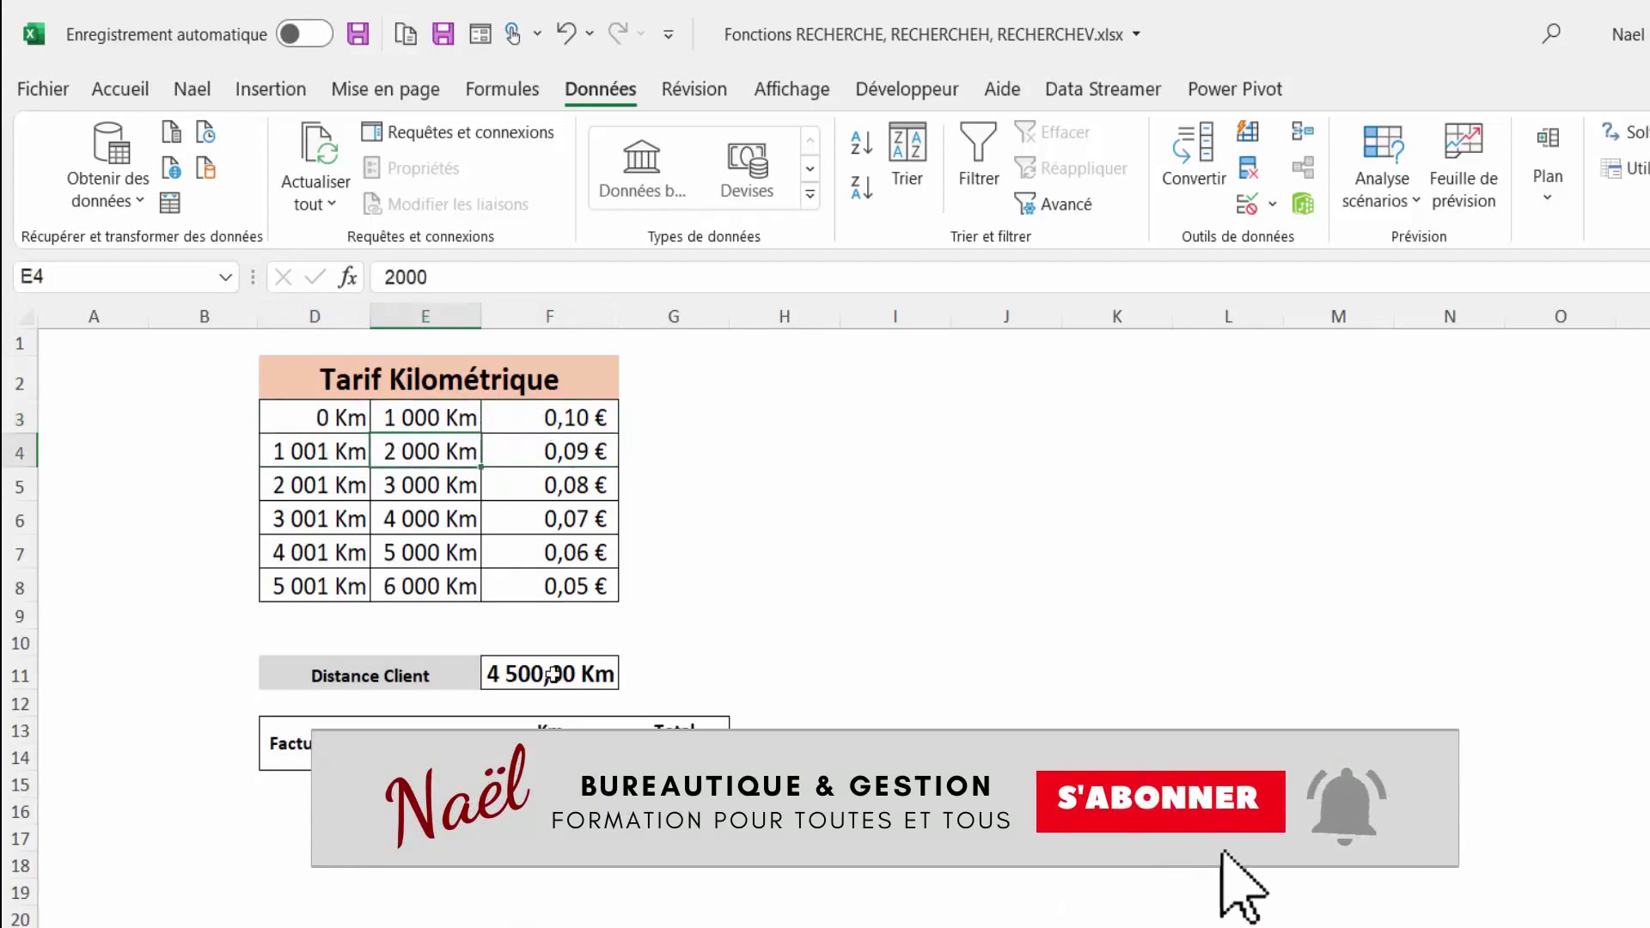
{"action": "left_click", "coordinate": [593, 675]}
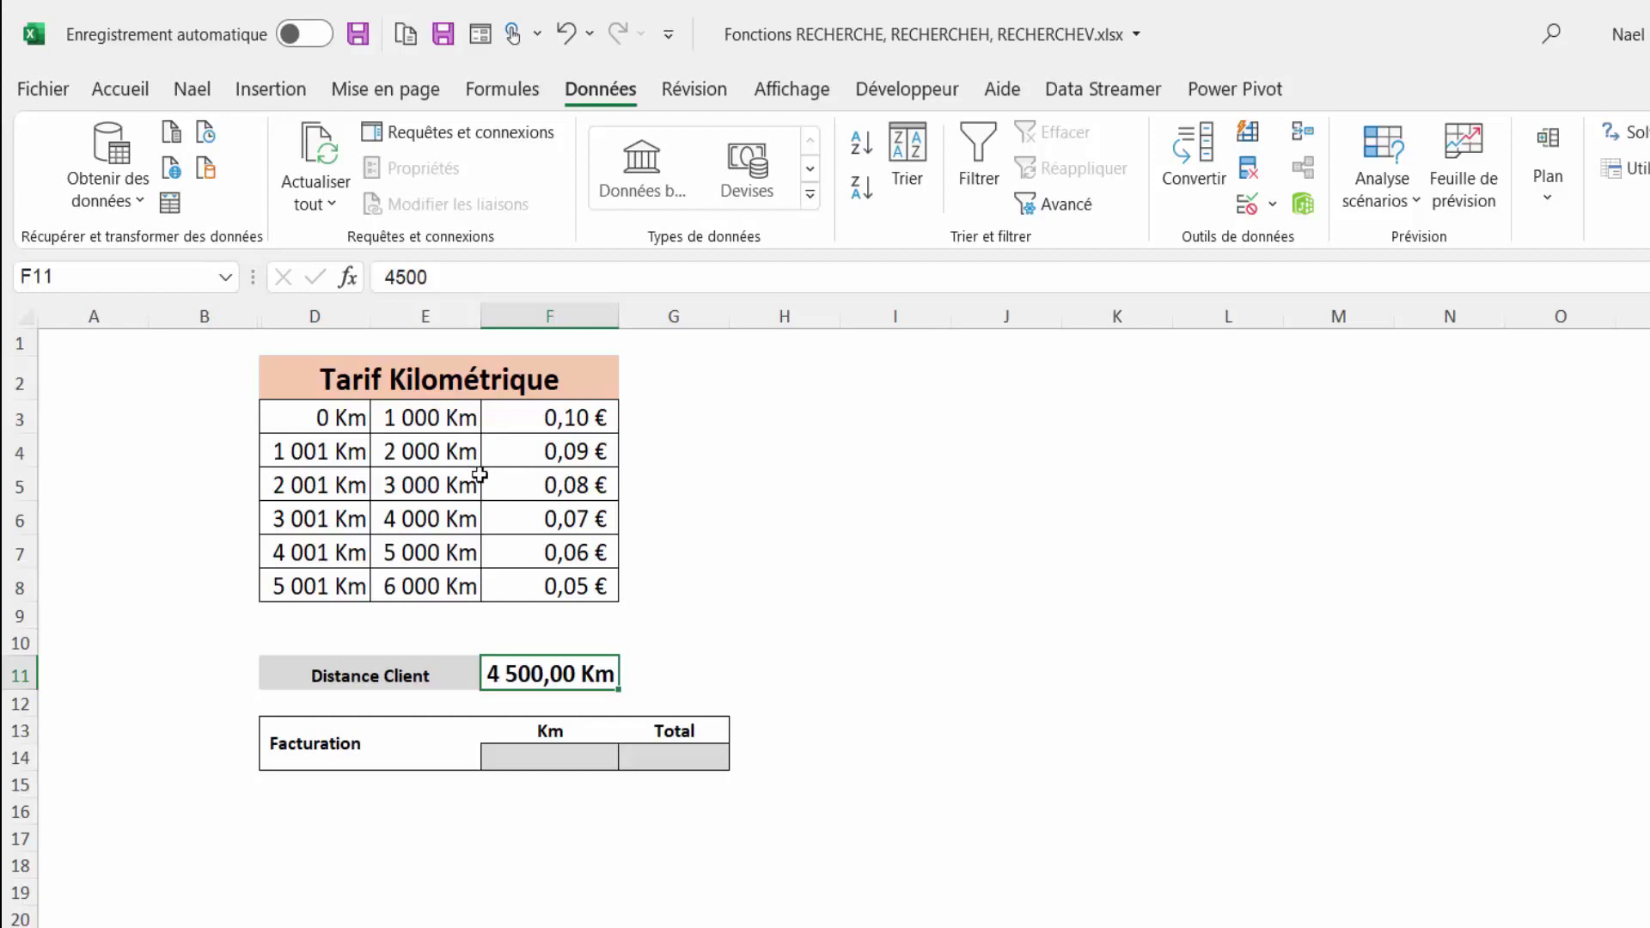
{"action": "left_click", "coordinate": [310, 423]}
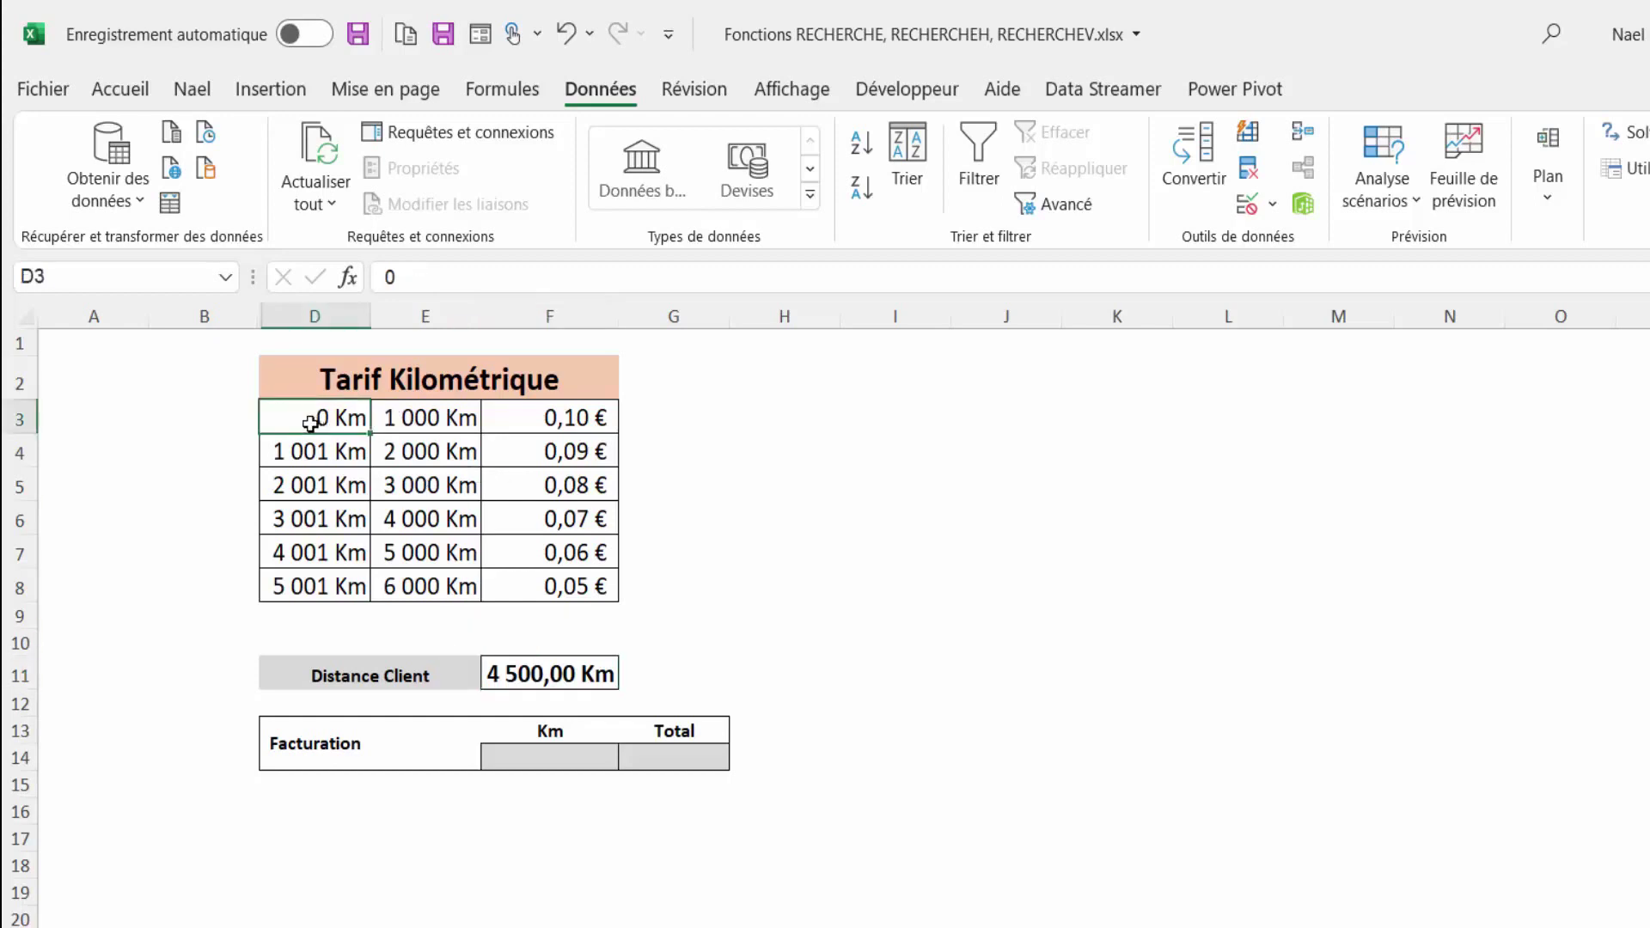
{"action": "left_click_drag", "start_coordinate": [310, 423], "coordinate": [526, 593]}
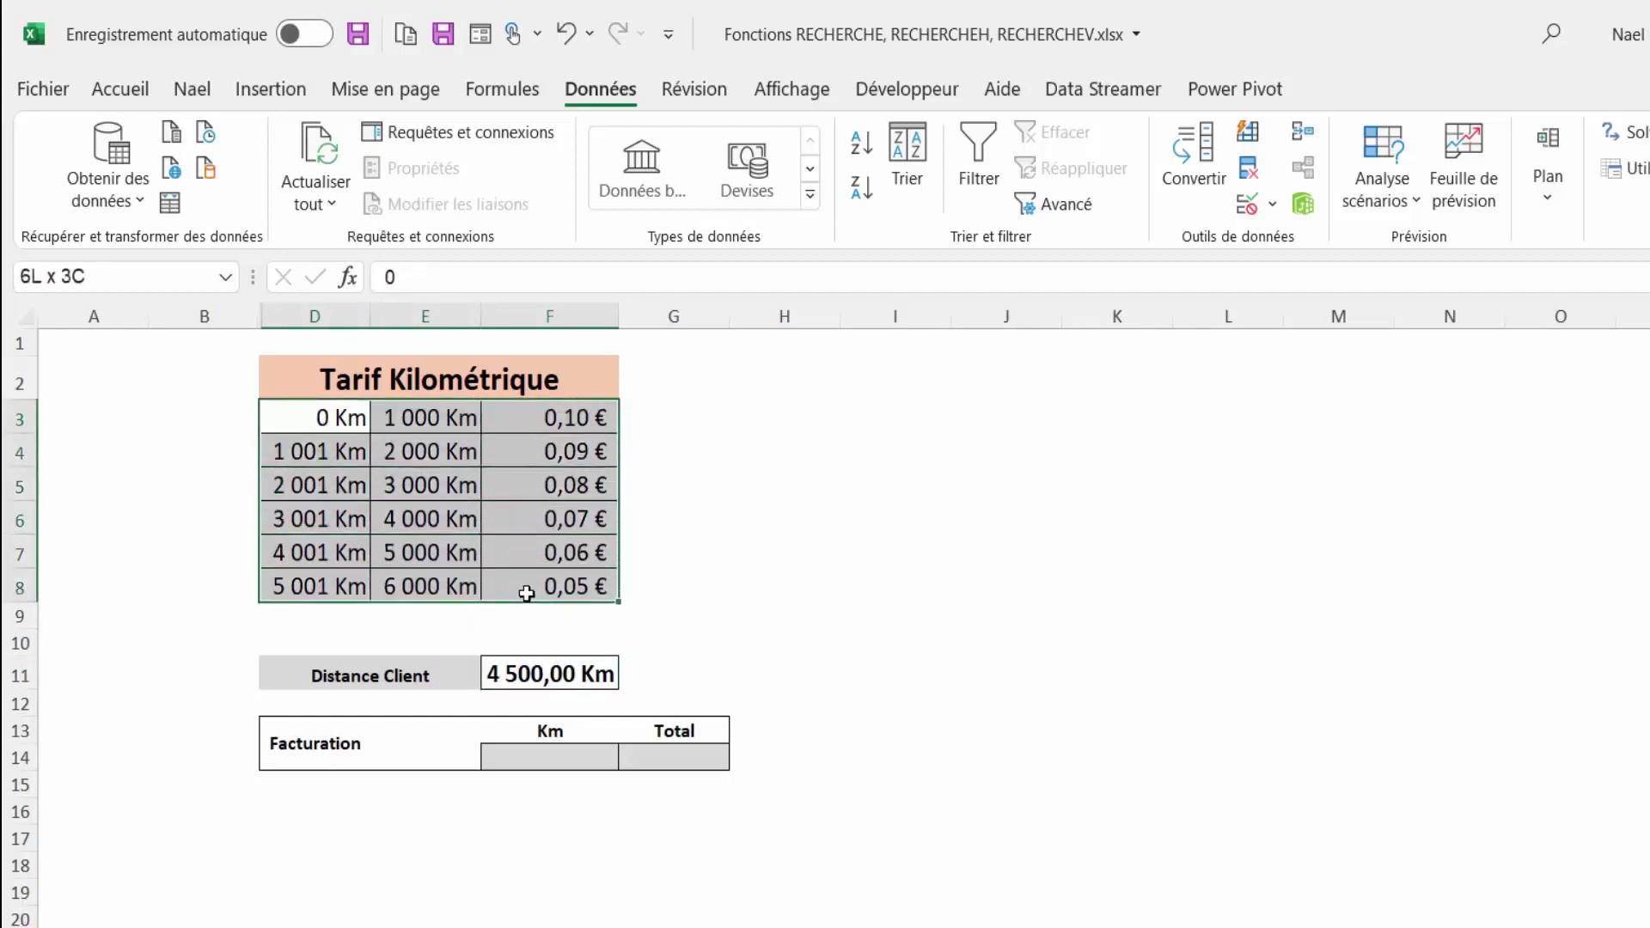
{"action": "left_click", "coordinate": [543, 670]}
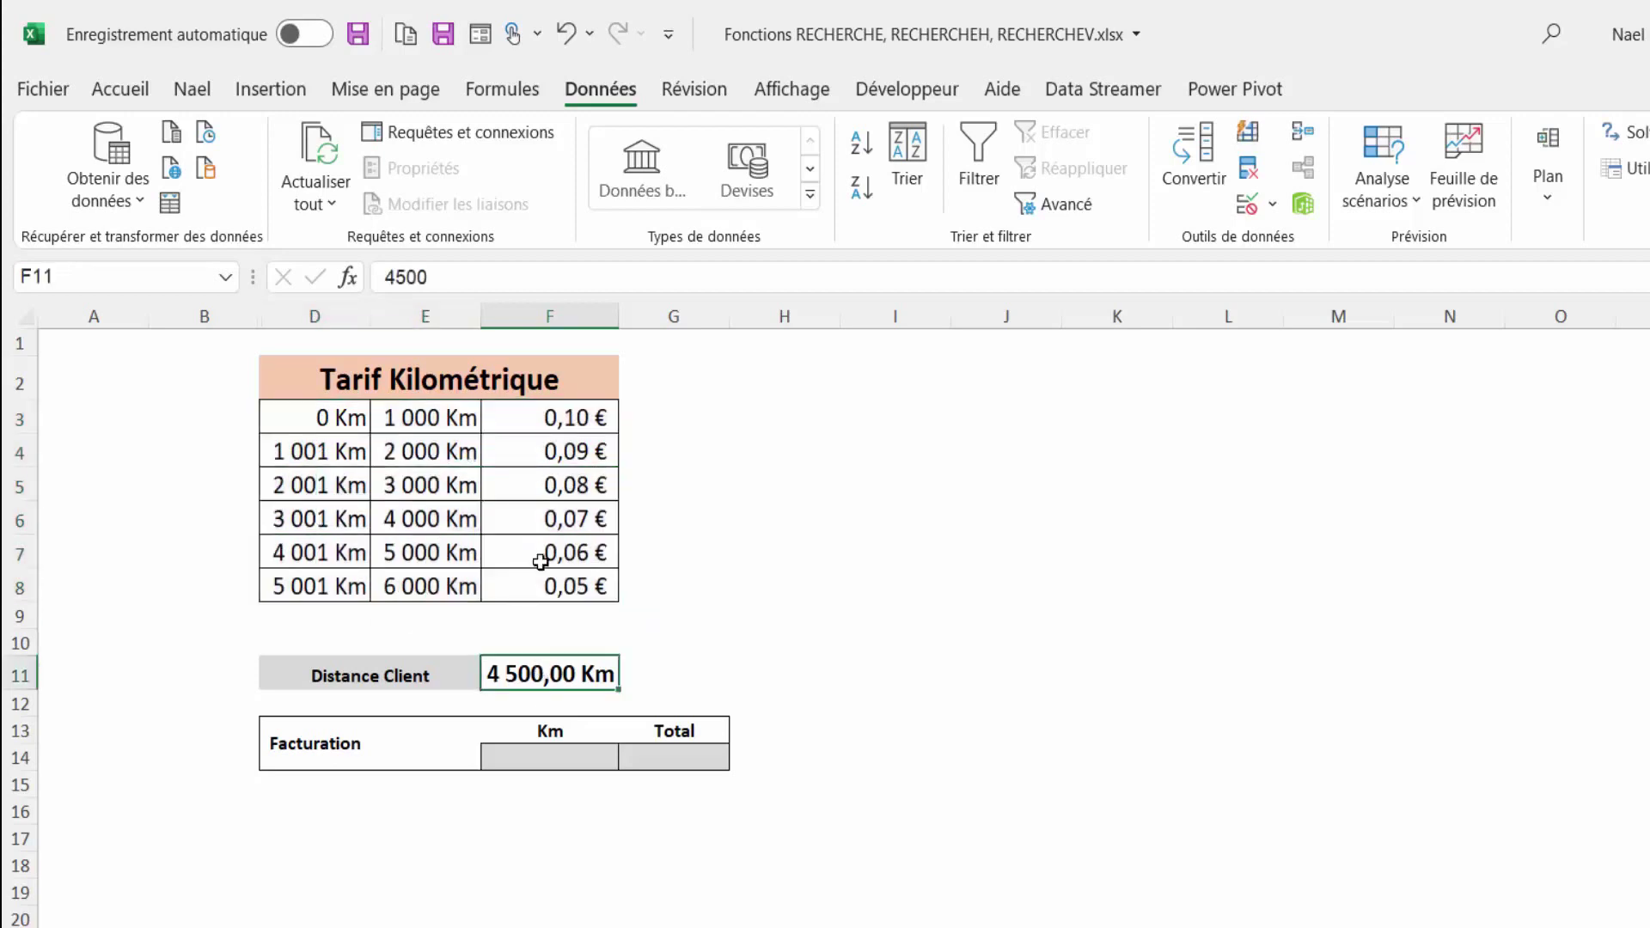
{"action": "left_click", "coordinate": [576, 418]}
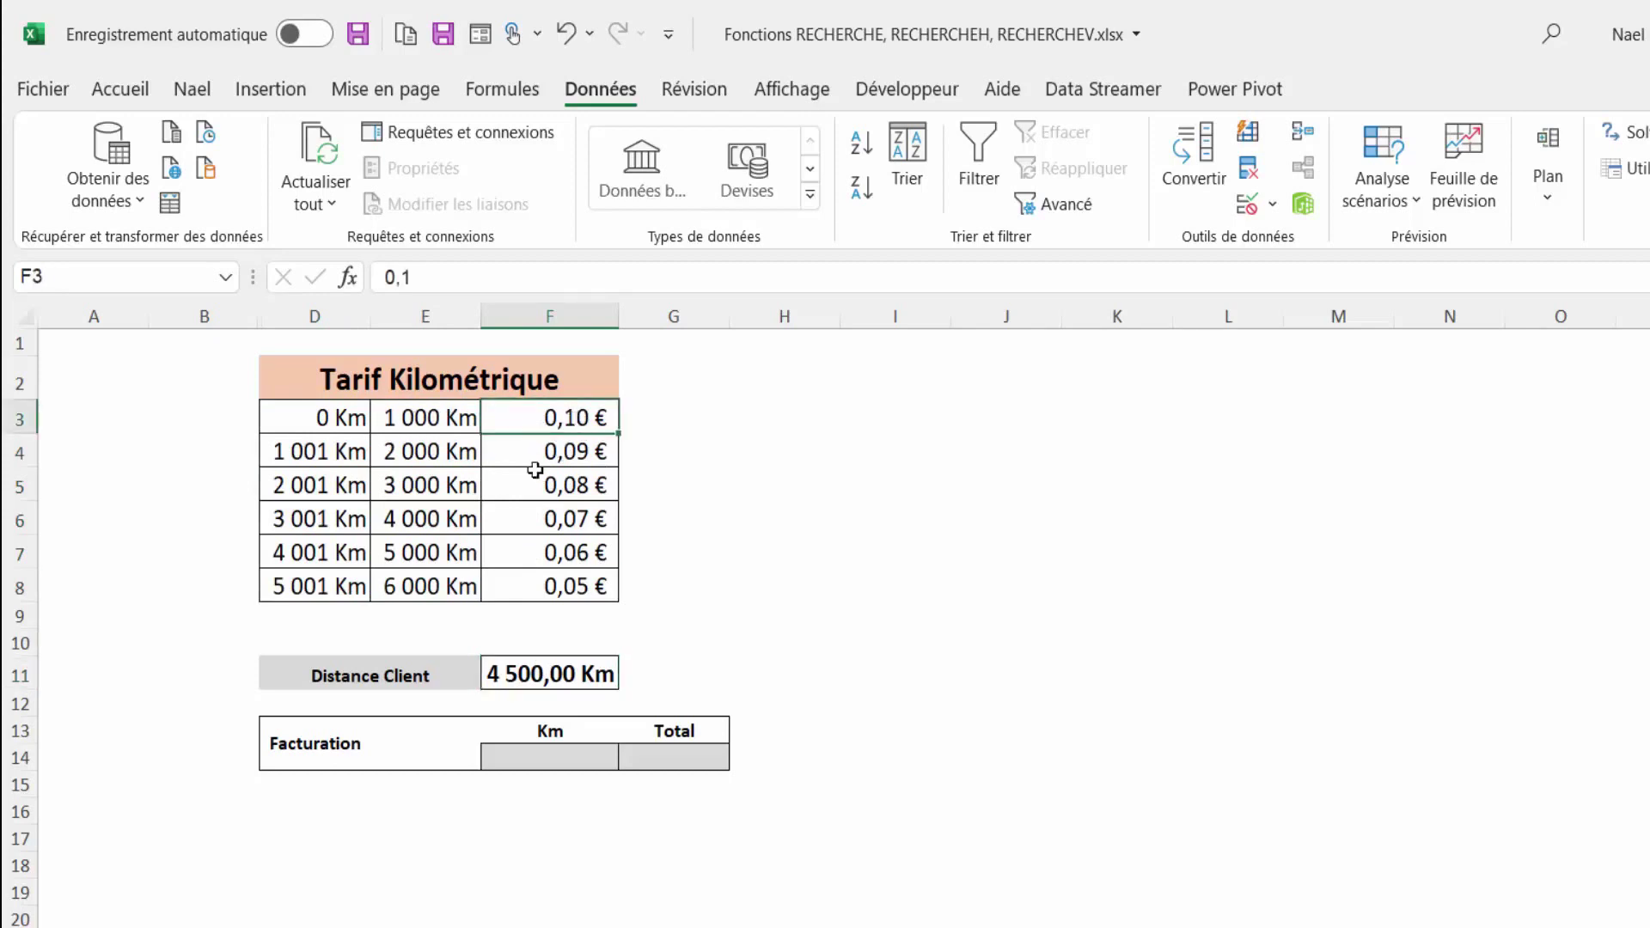
{"action": "left_click", "coordinate": [553, 682]}
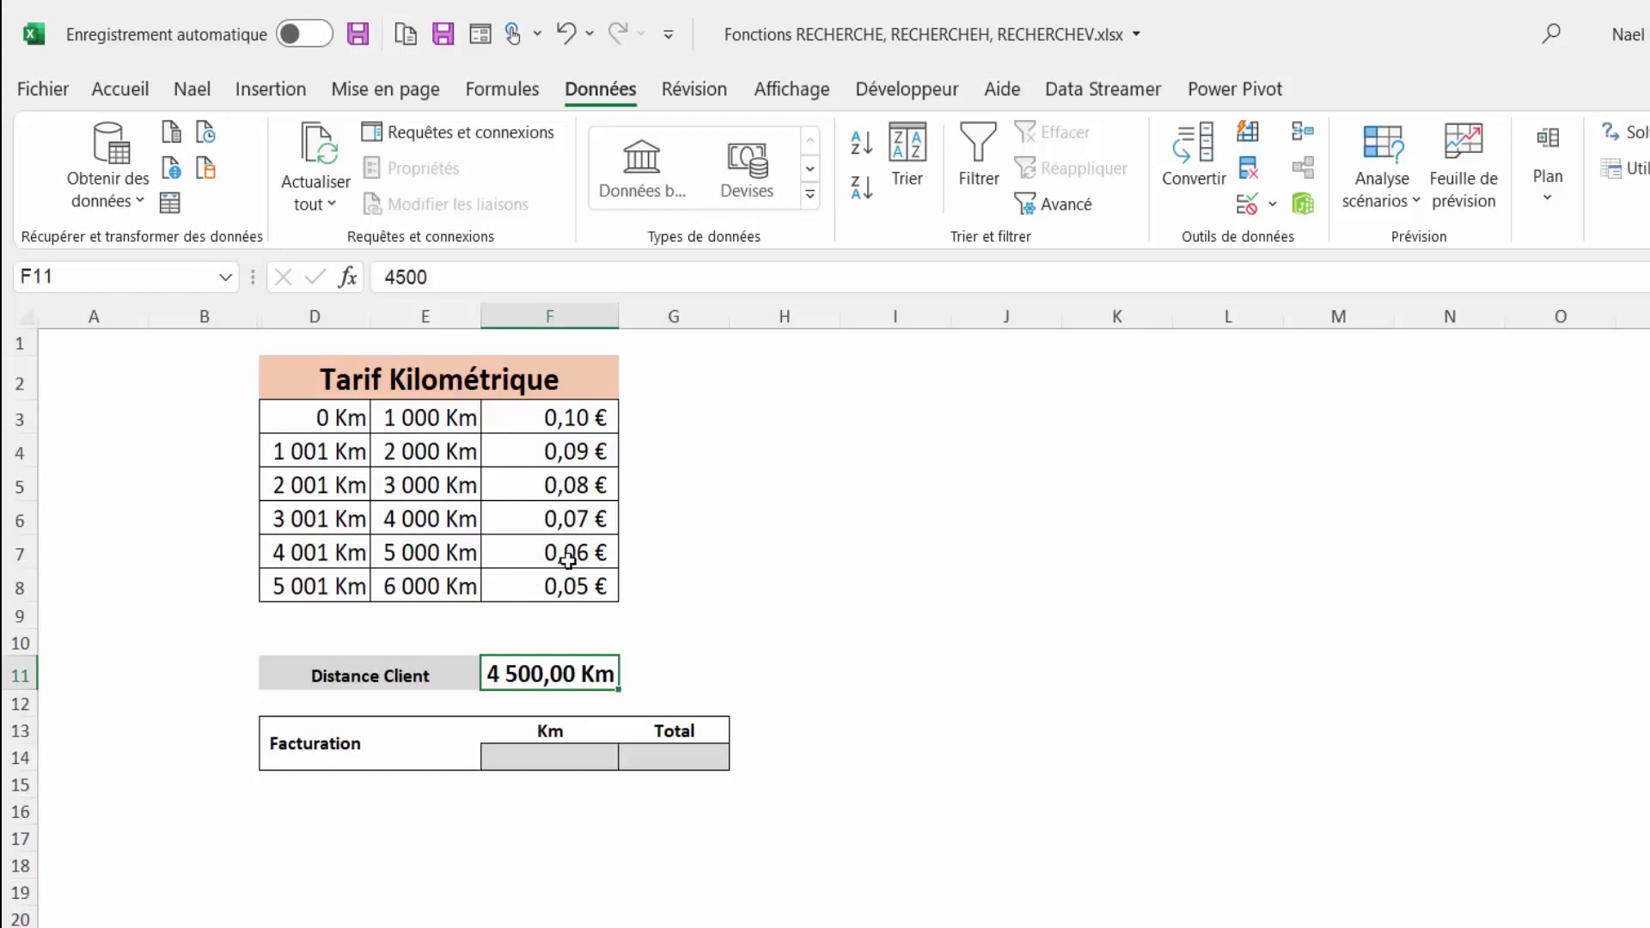
{"action": "left_click", "coordinate": [568, 559]}
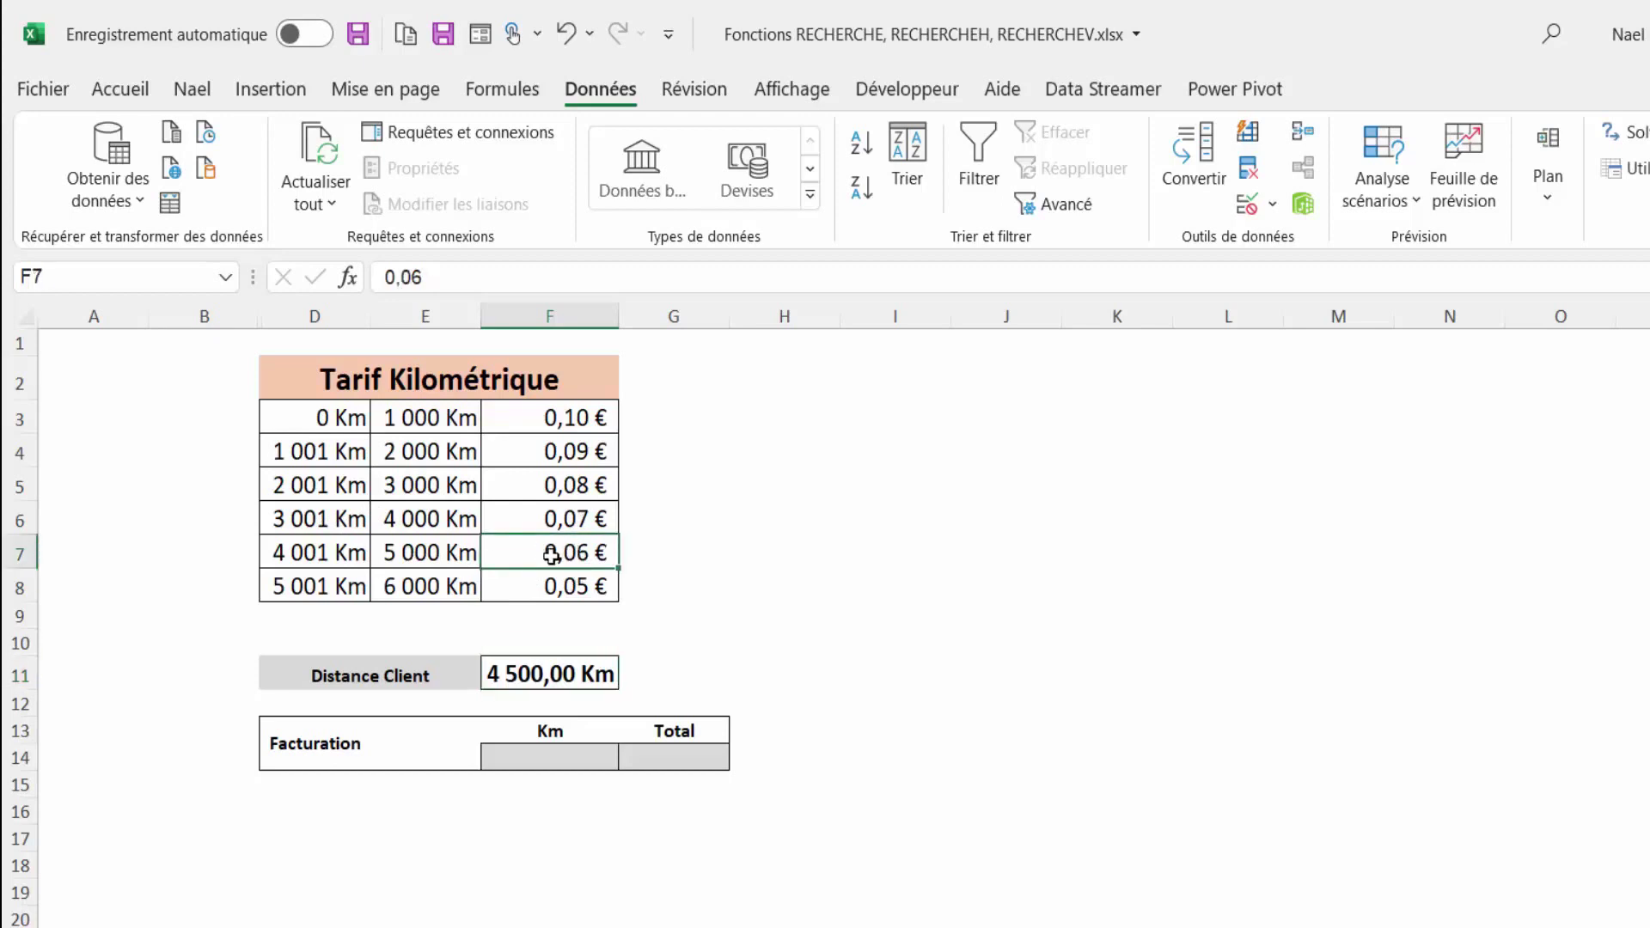
{"action": "left_click", "coordinate": [411, 519]}
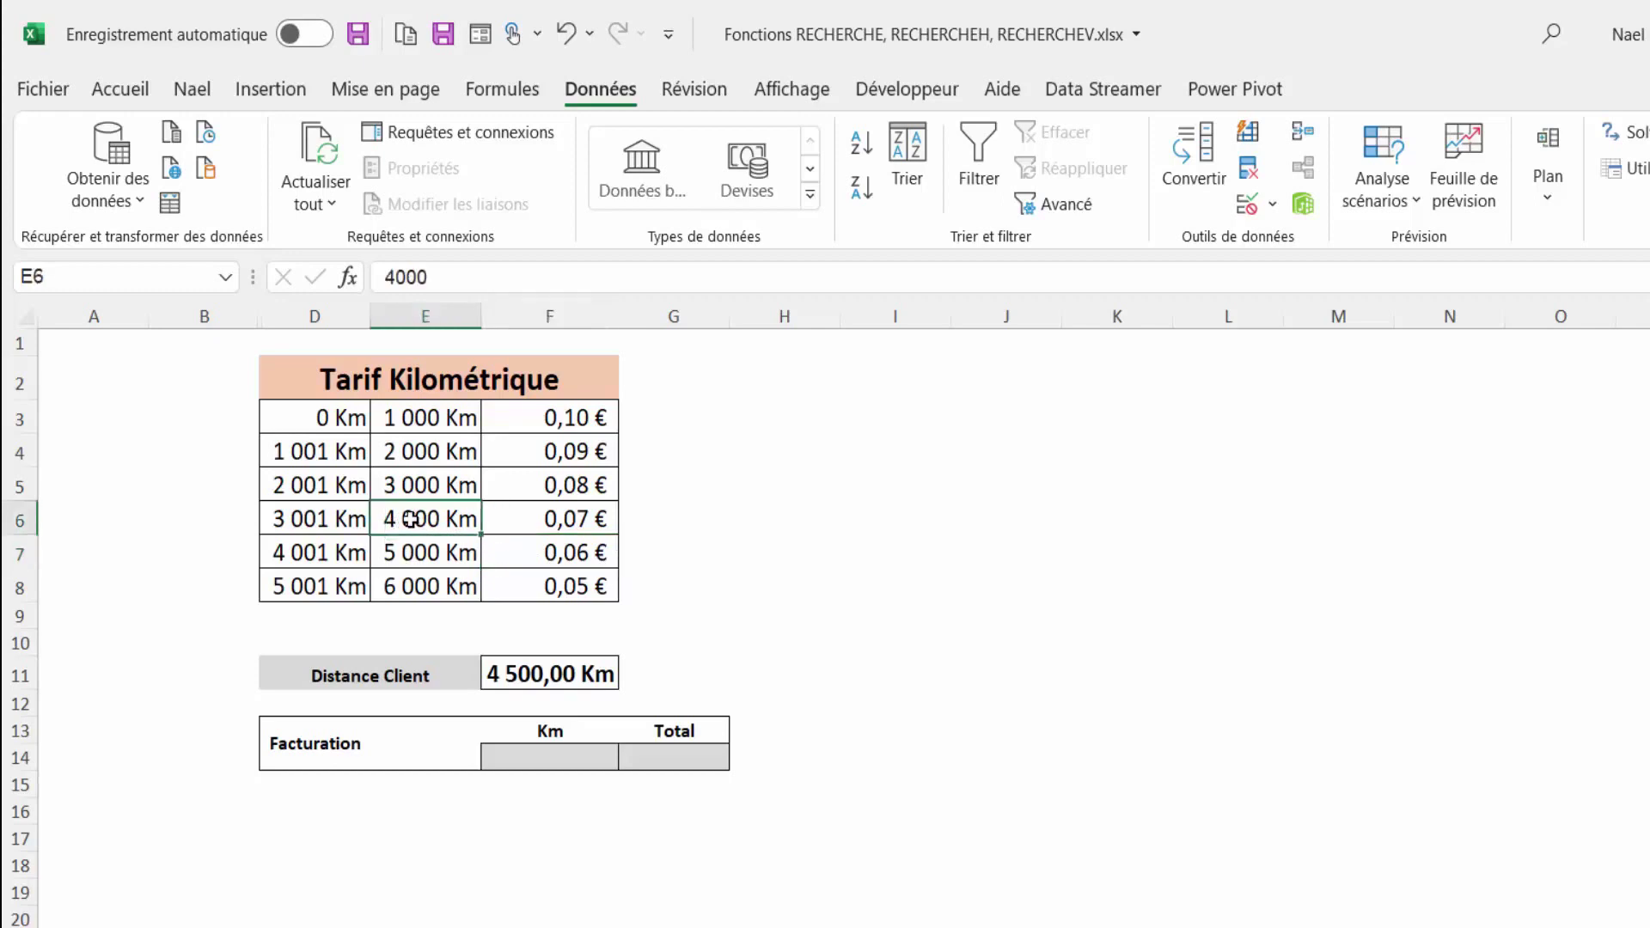
{"action": "left_click", "coordinate": [531, 671]}
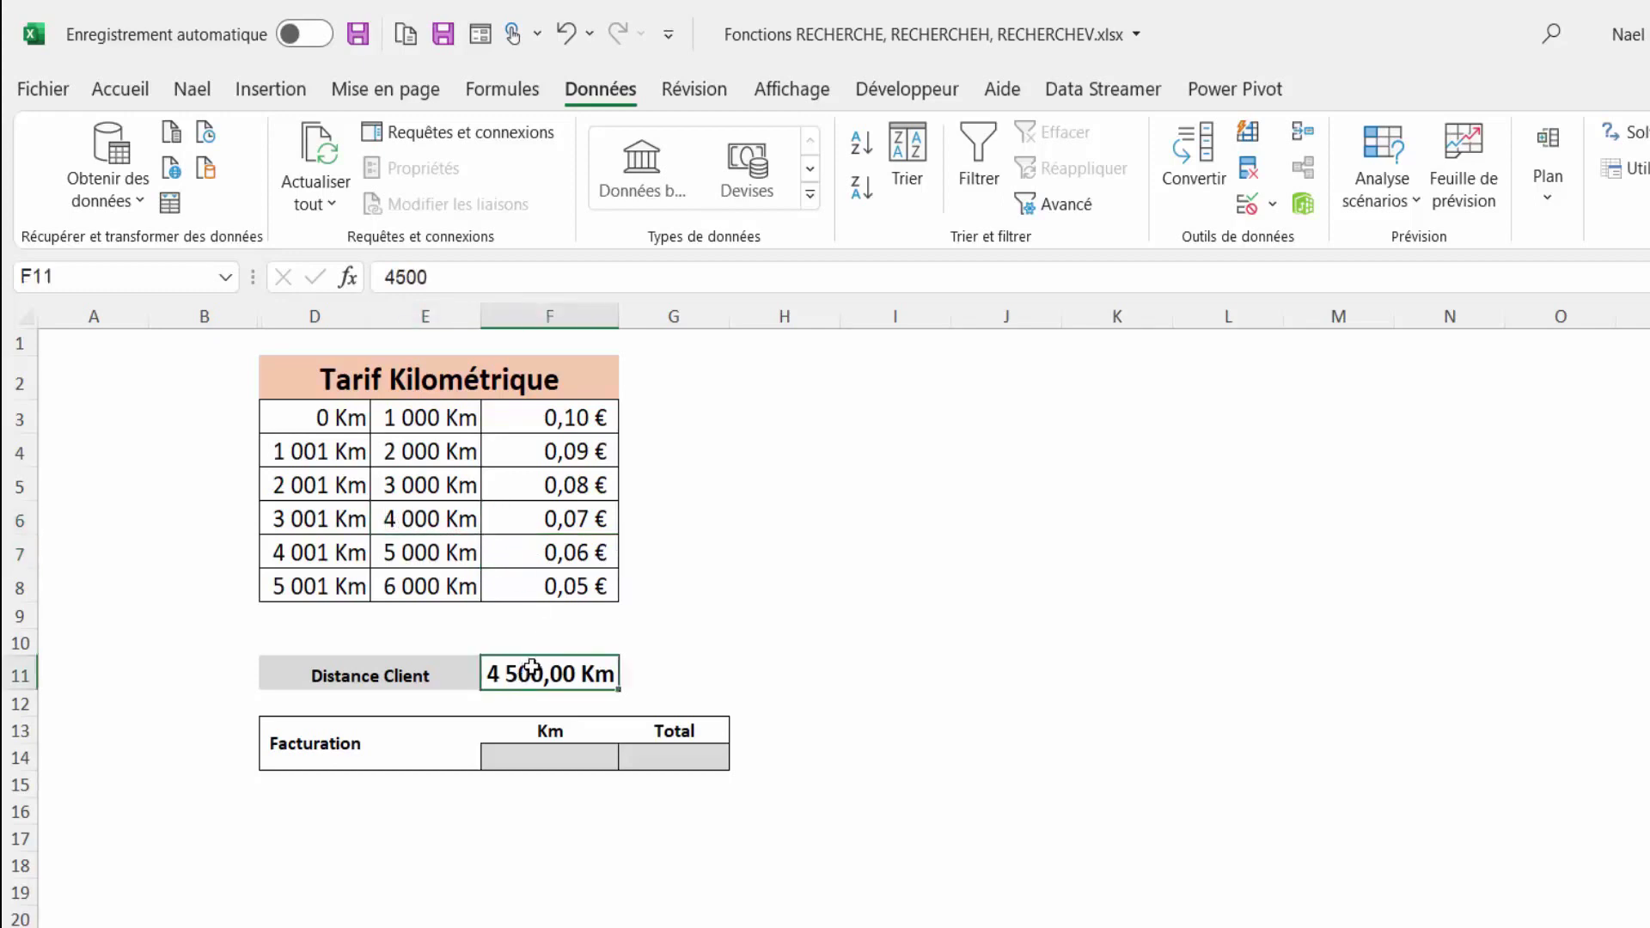
{"action": "type", "text": "5500"}
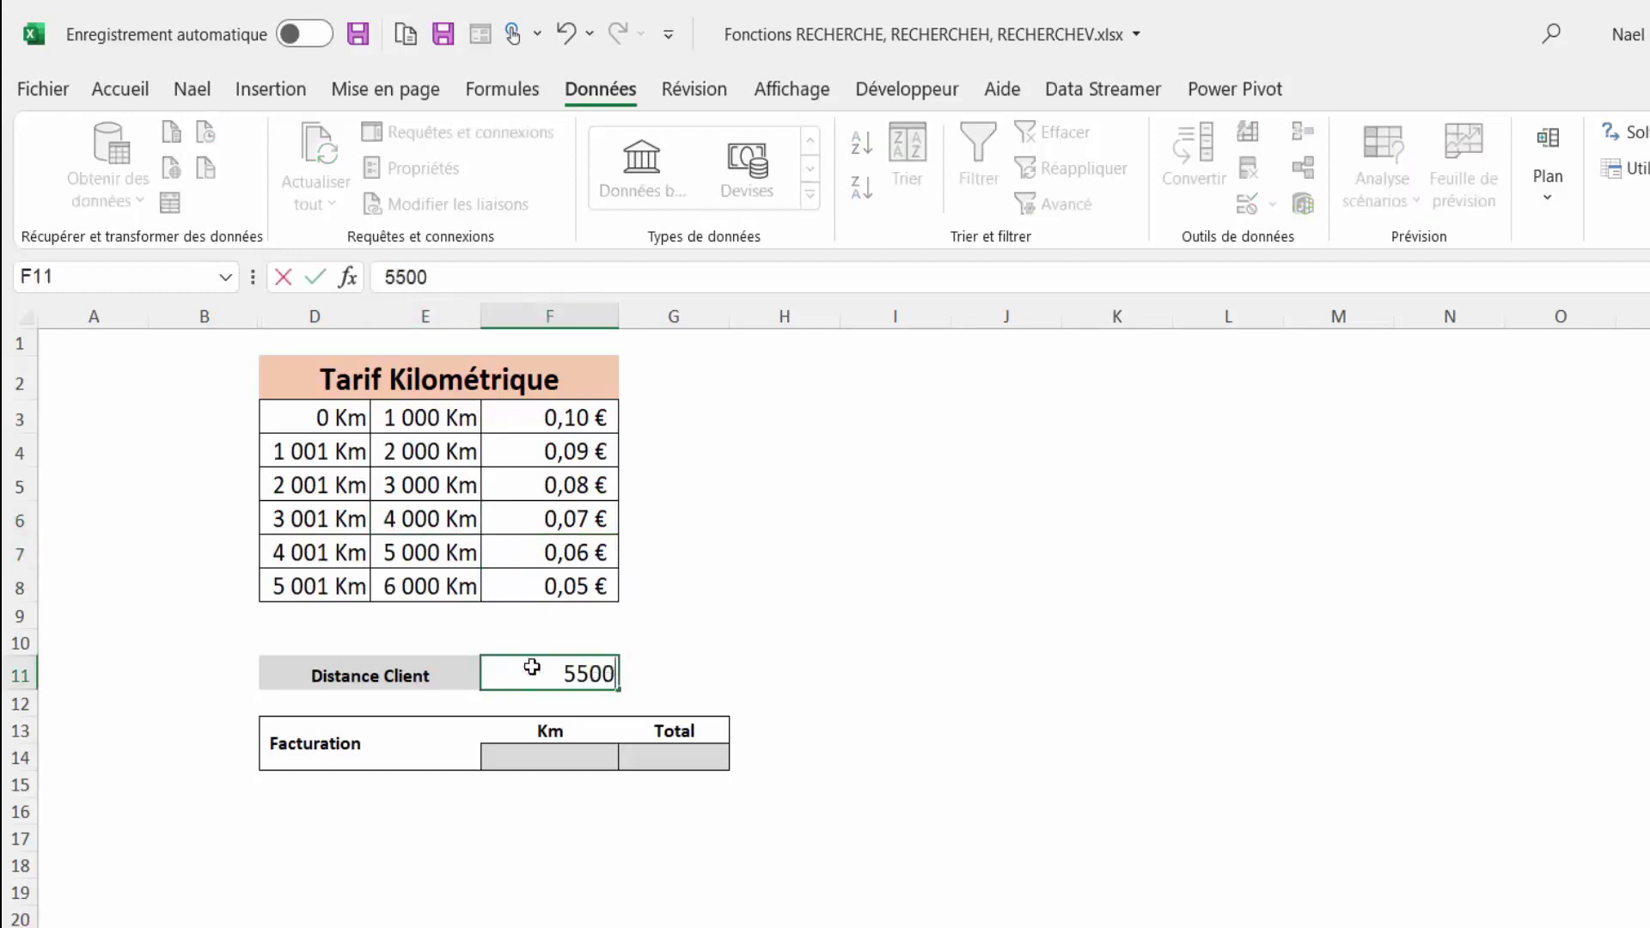
{"action": "key", "text": "Return"}
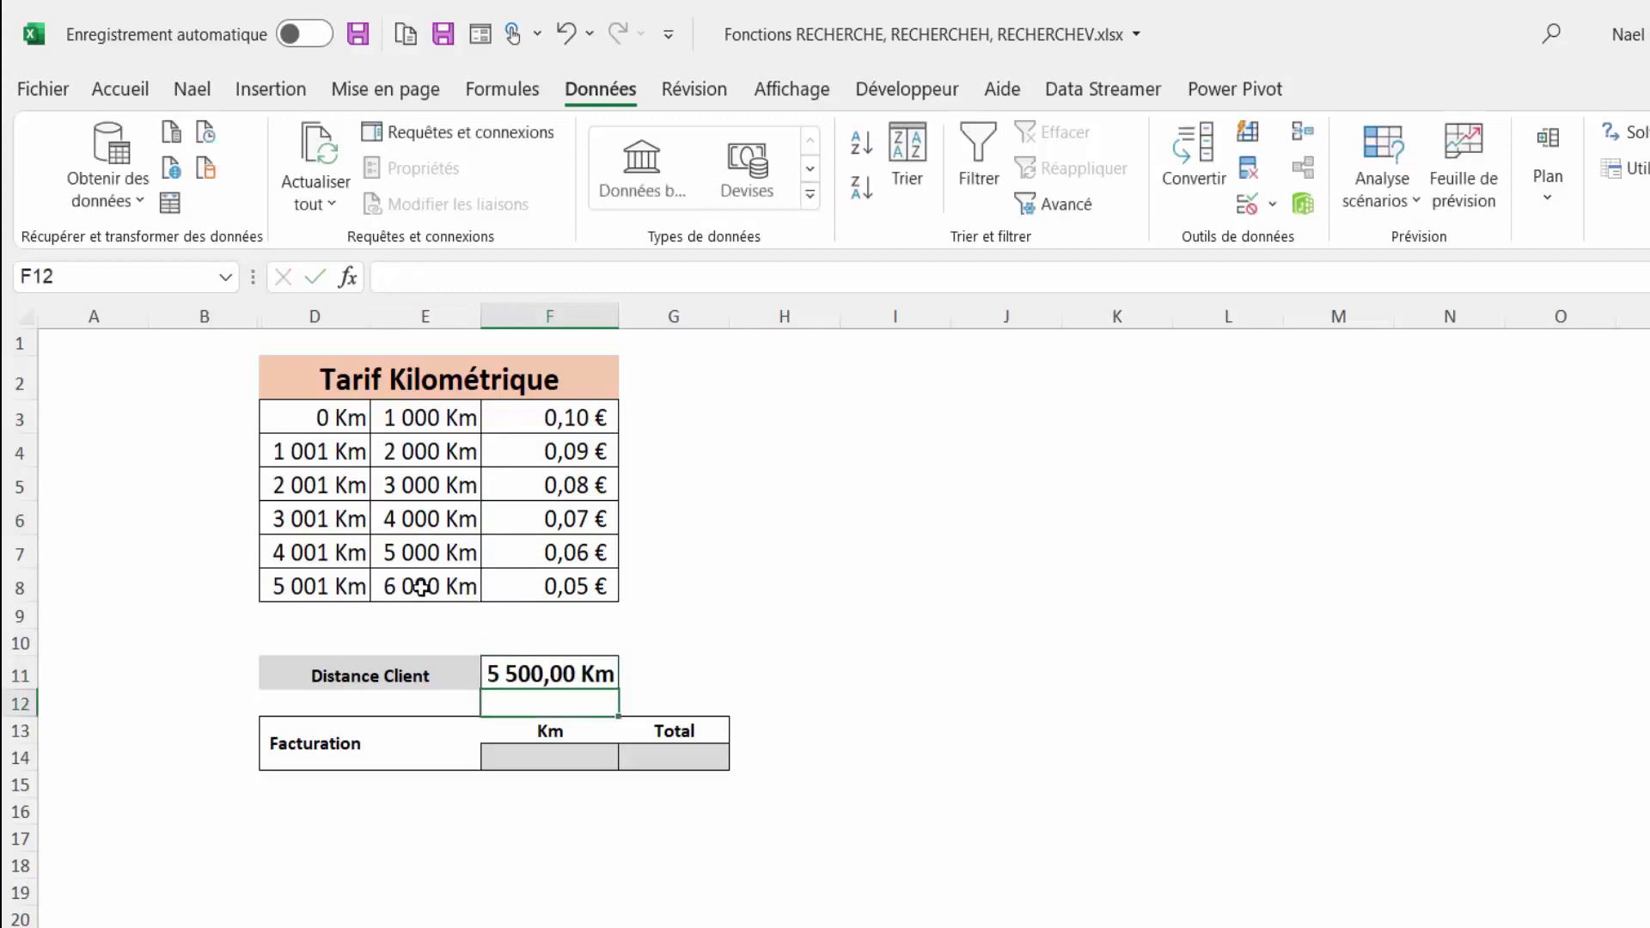
{"action": "left_click", "coordinate": [420, 588]}
{"action": "left_click", "coordinate": [548, 588]}
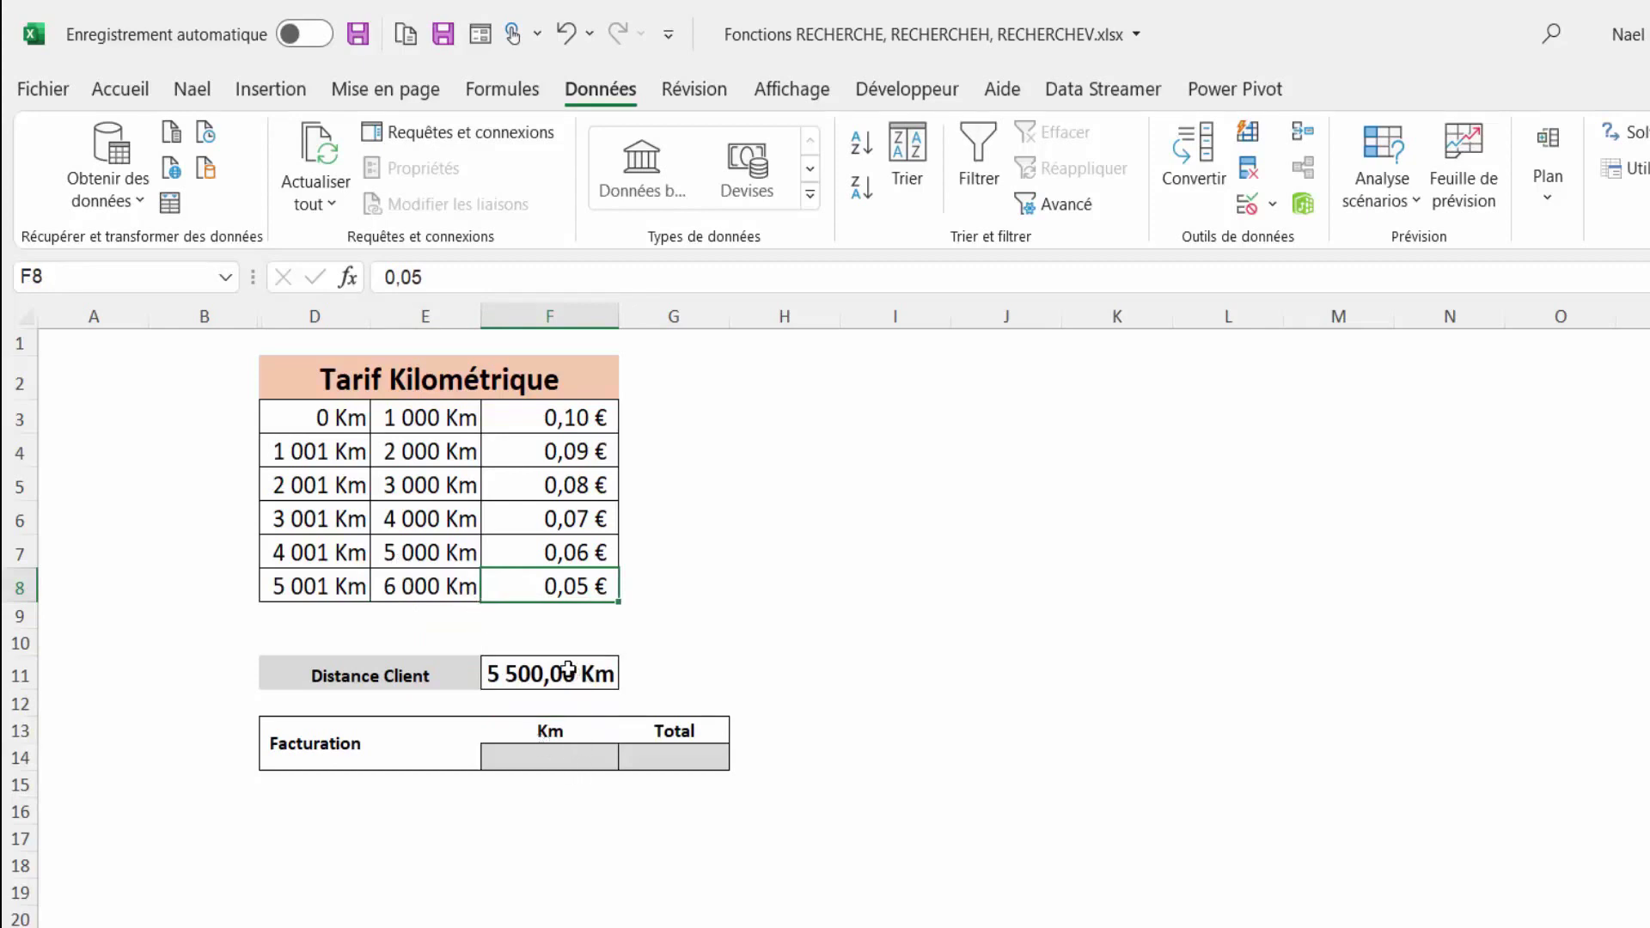
{"action": "type", "text": "4 500"}
{"action": "key", "text": "Return"}
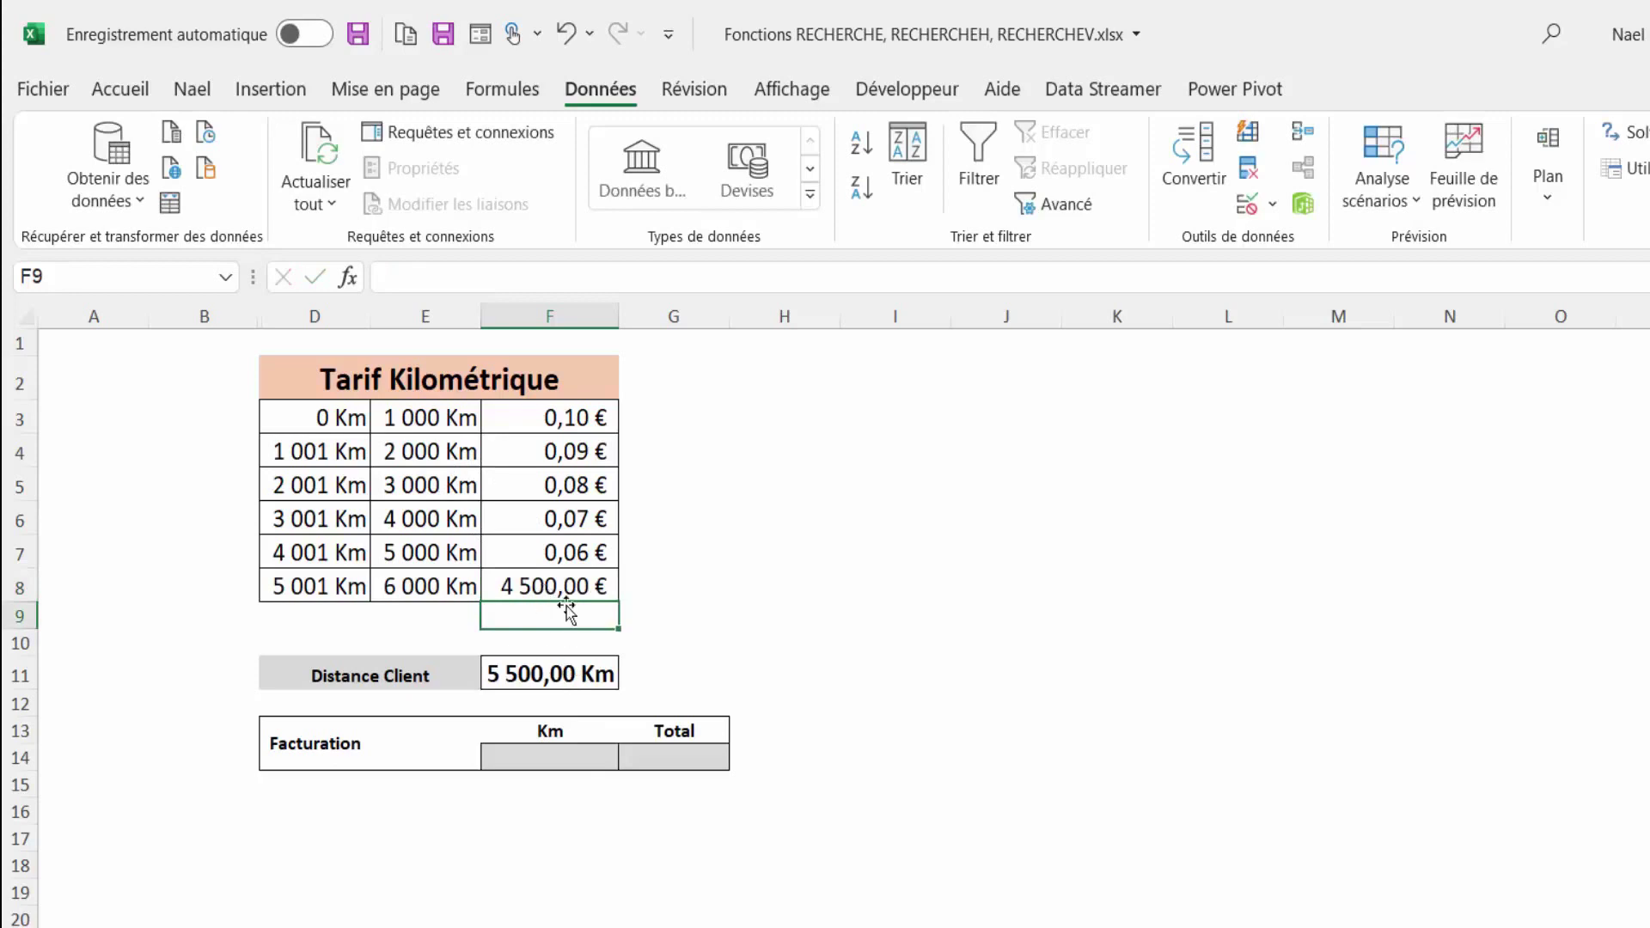
{"action": "key", "text": "ctrl+z"}
{"action": "left_click", "coordinate": [556, 678]}
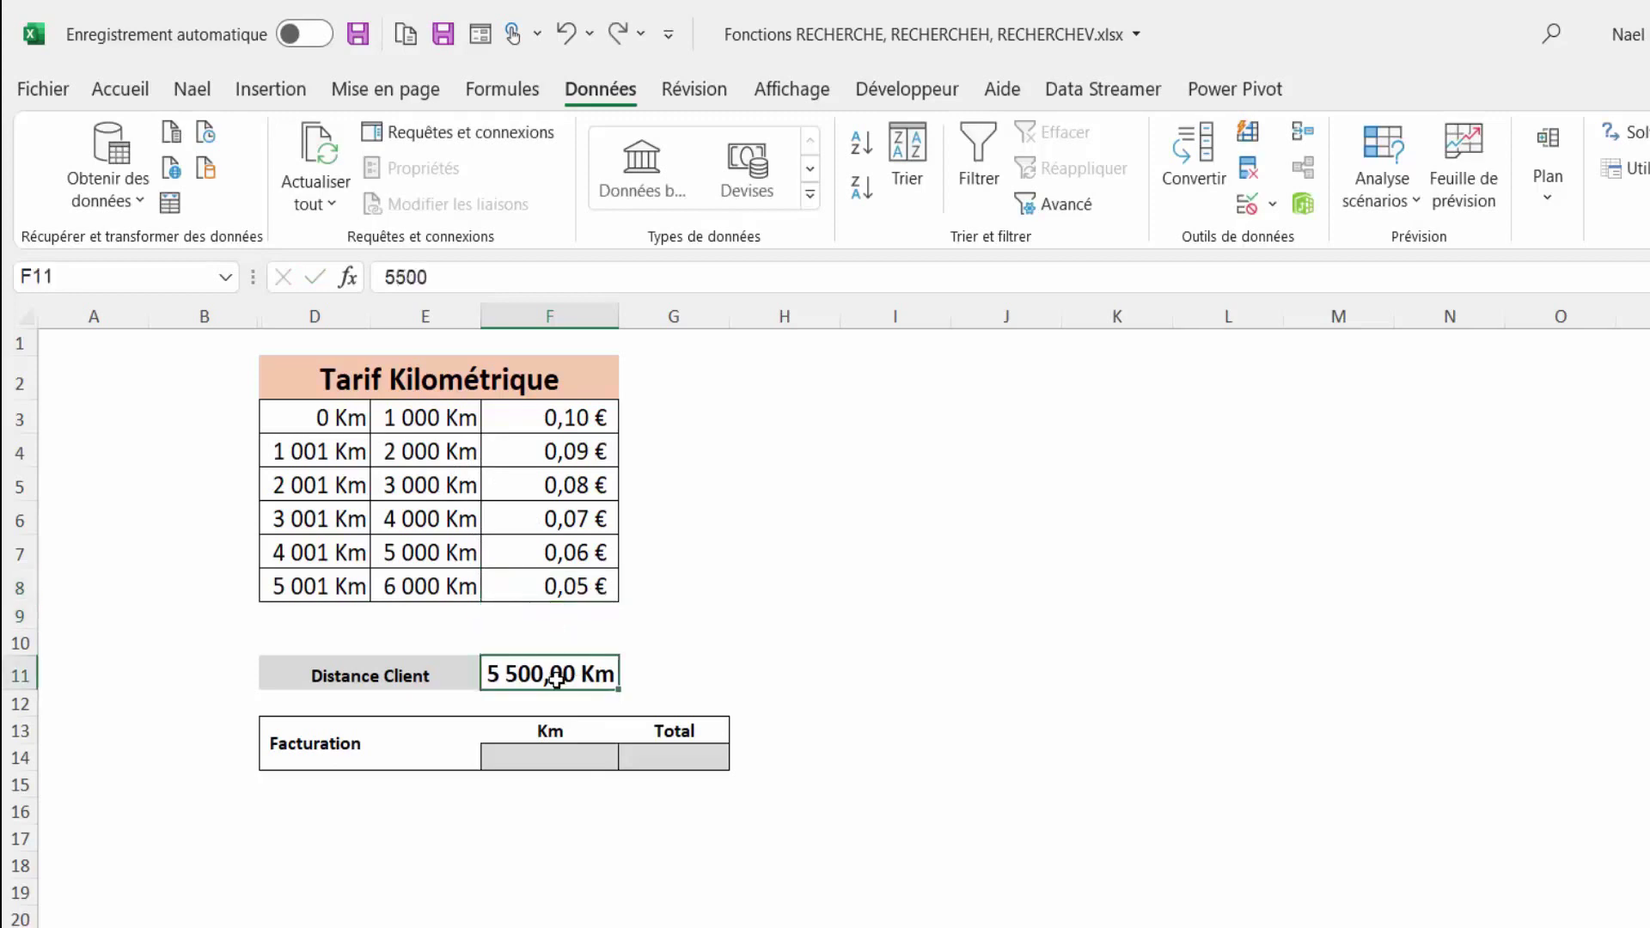
{"action": "type", "text": "4500"}
{"action": "key", "text": "Return"}
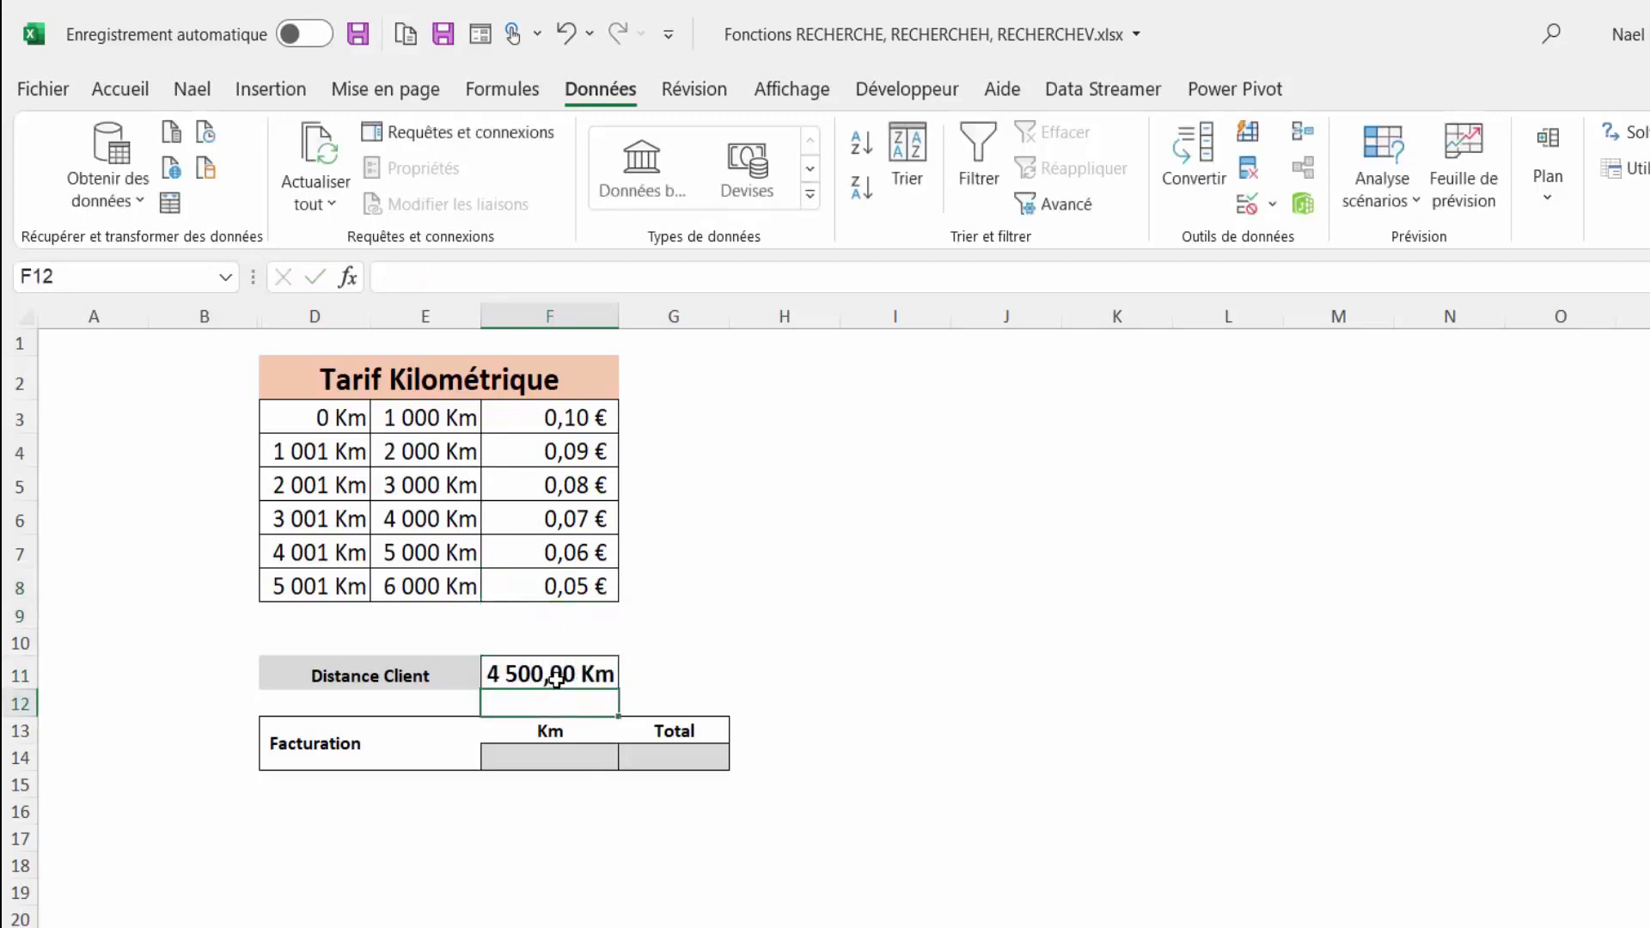
{"action": "left_click", "coordinate": [554, 675]}
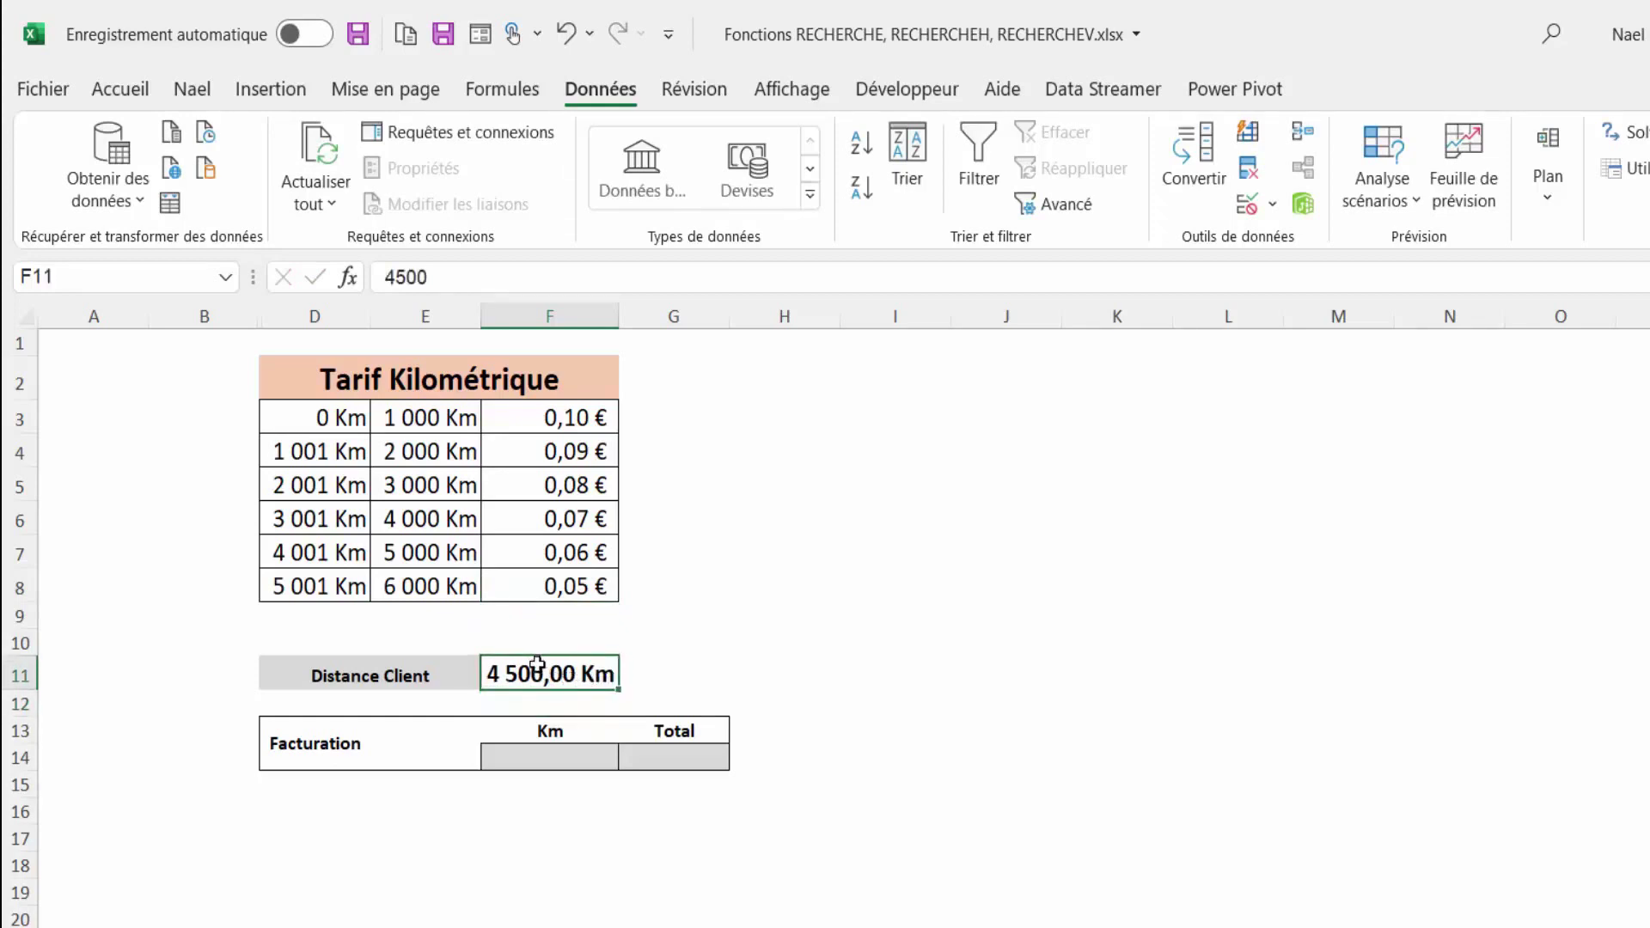
Review the rates F3:F8 and distance bounds D3:E8, then select the Km billing cell F14.
{"action": "left_click", "coordinate": [533, 762]}
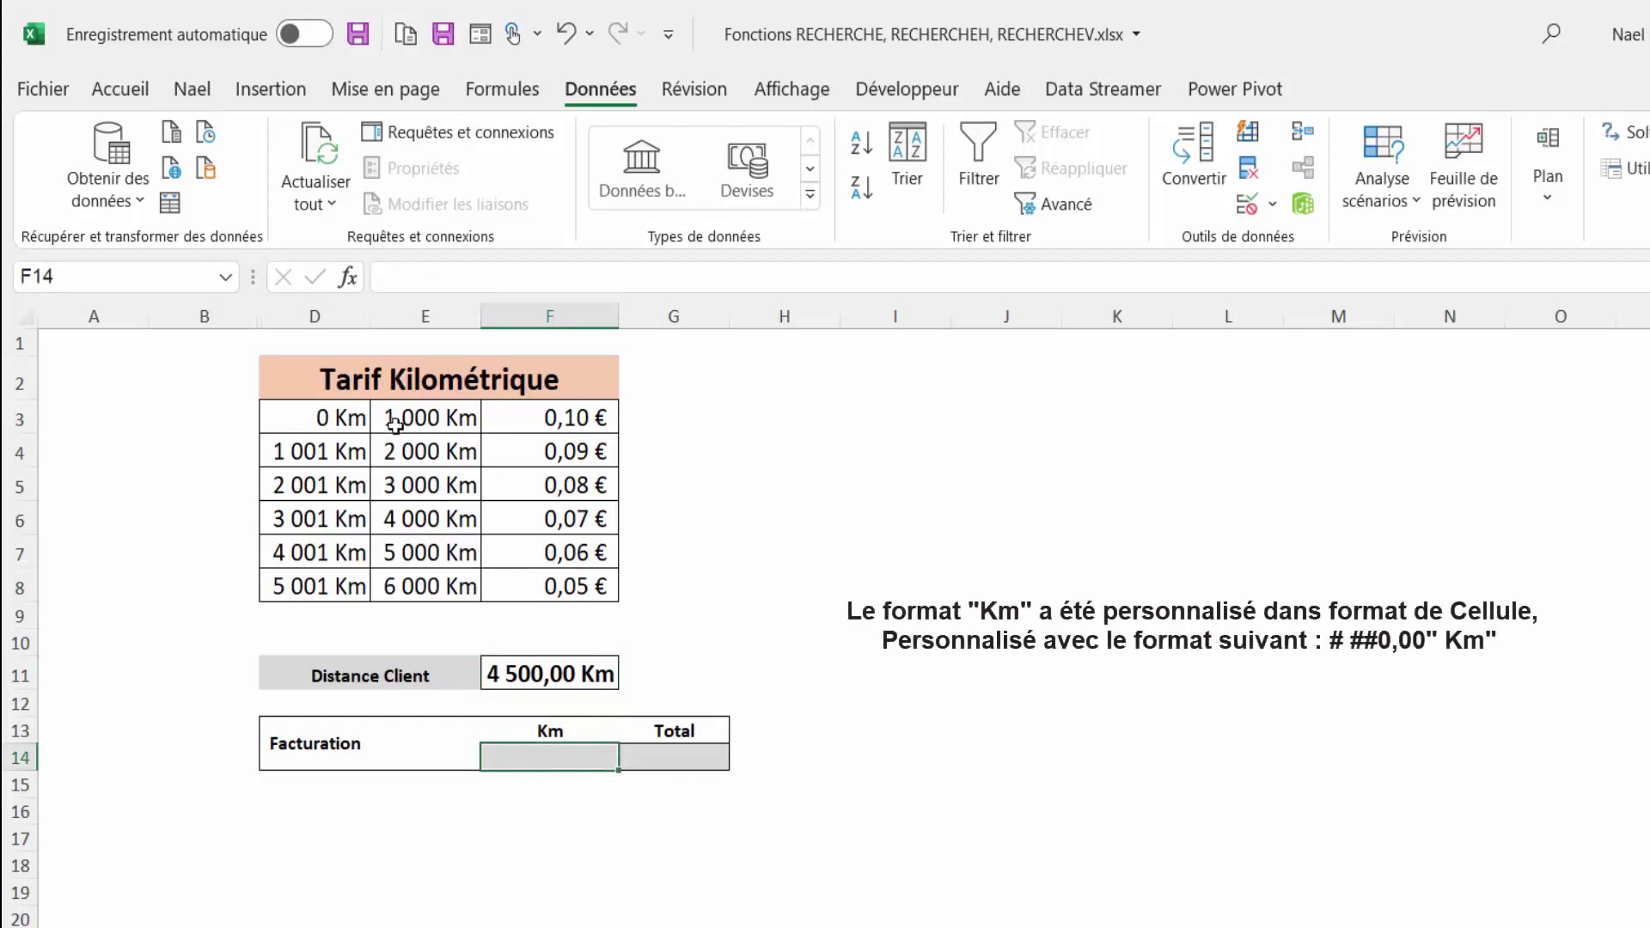
{"action": "left_click_drag", "start_coordinate": [563, 419], "coordinate": [563, 588]}
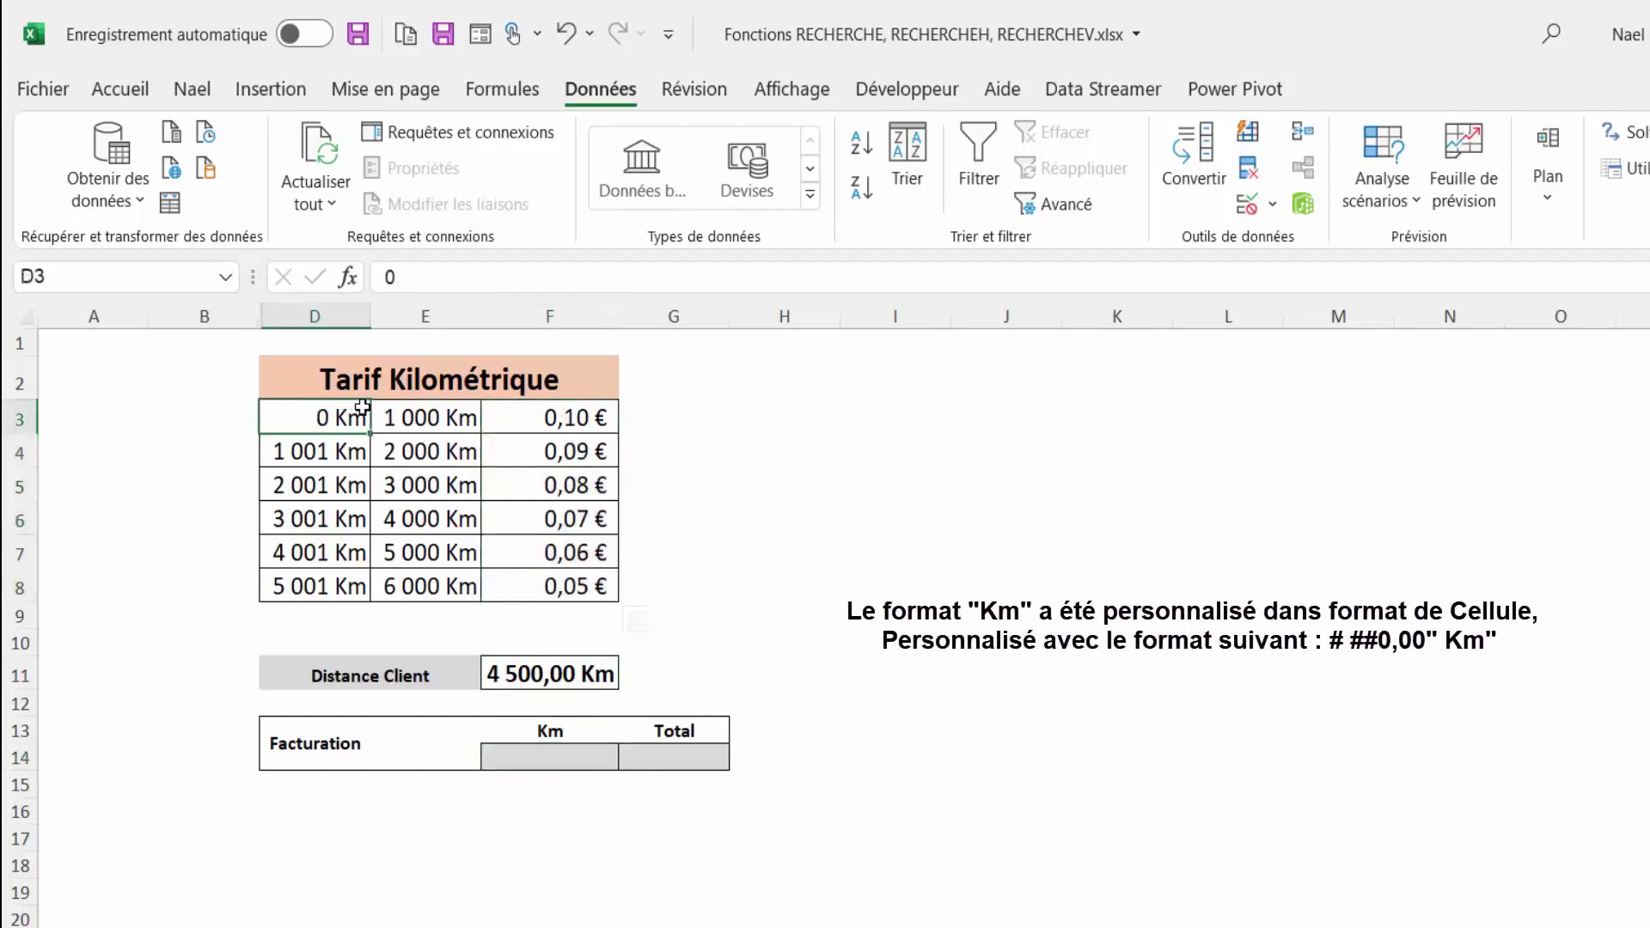
{"action": "left_click_drag", "start_coordinate": [357, 412], "coordinate": [422, 591]}
{"action": "left_click_drag", "start_coordinate": [432, 409], "coordinate": [435, 590]}
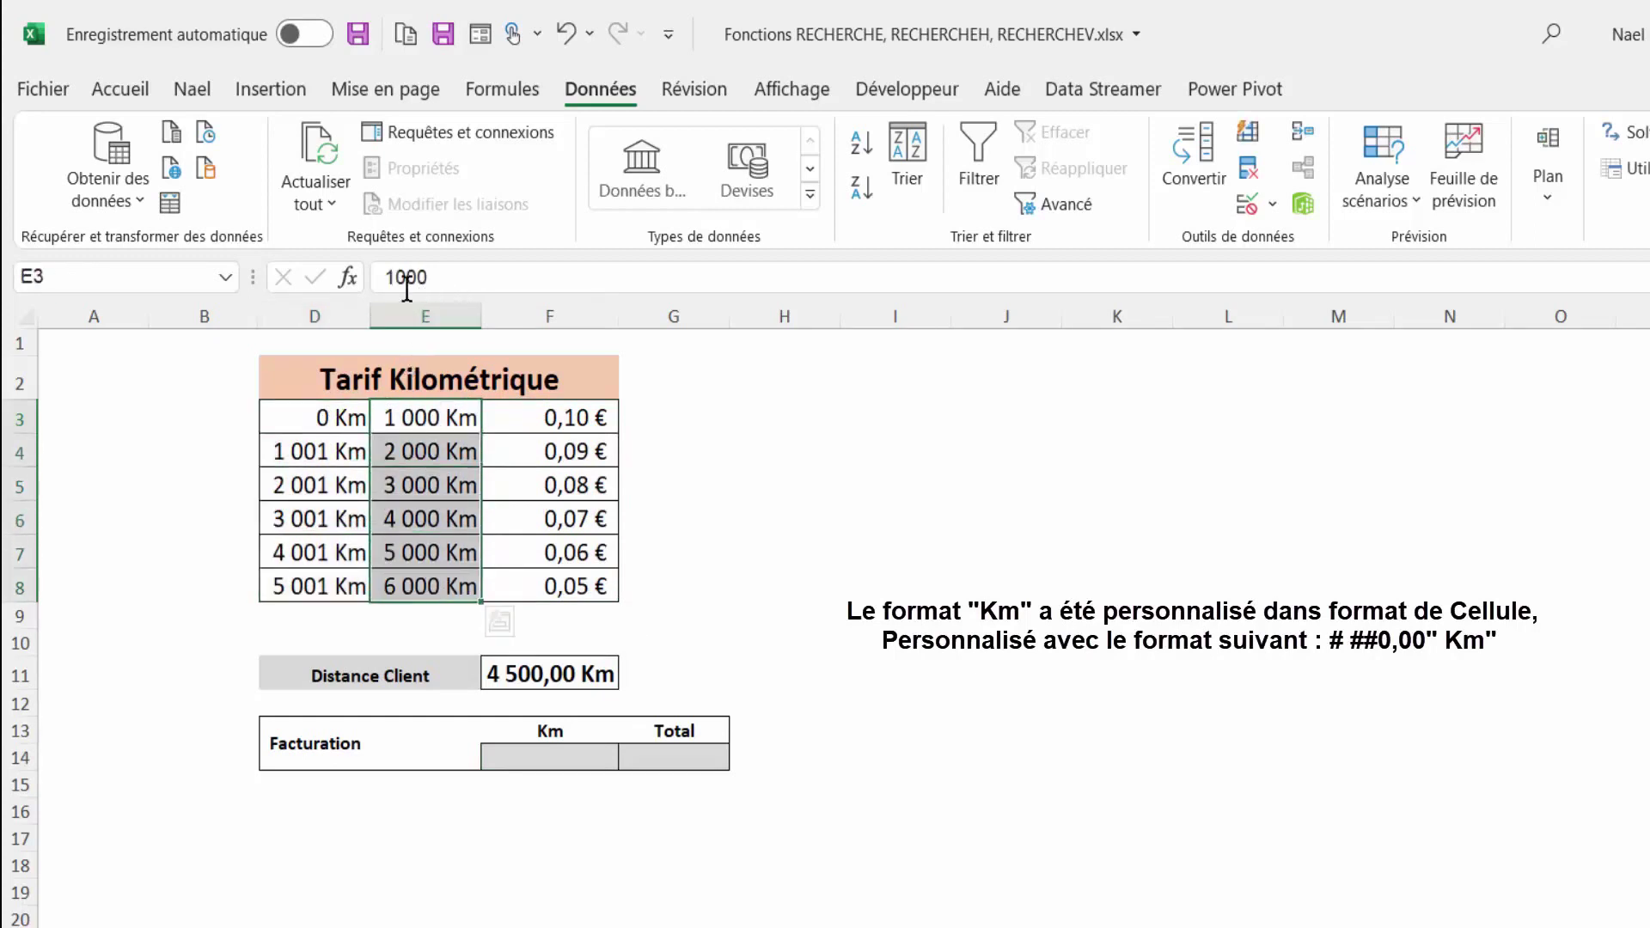
{"action": "left_click", "coordinate": [563, 768]}
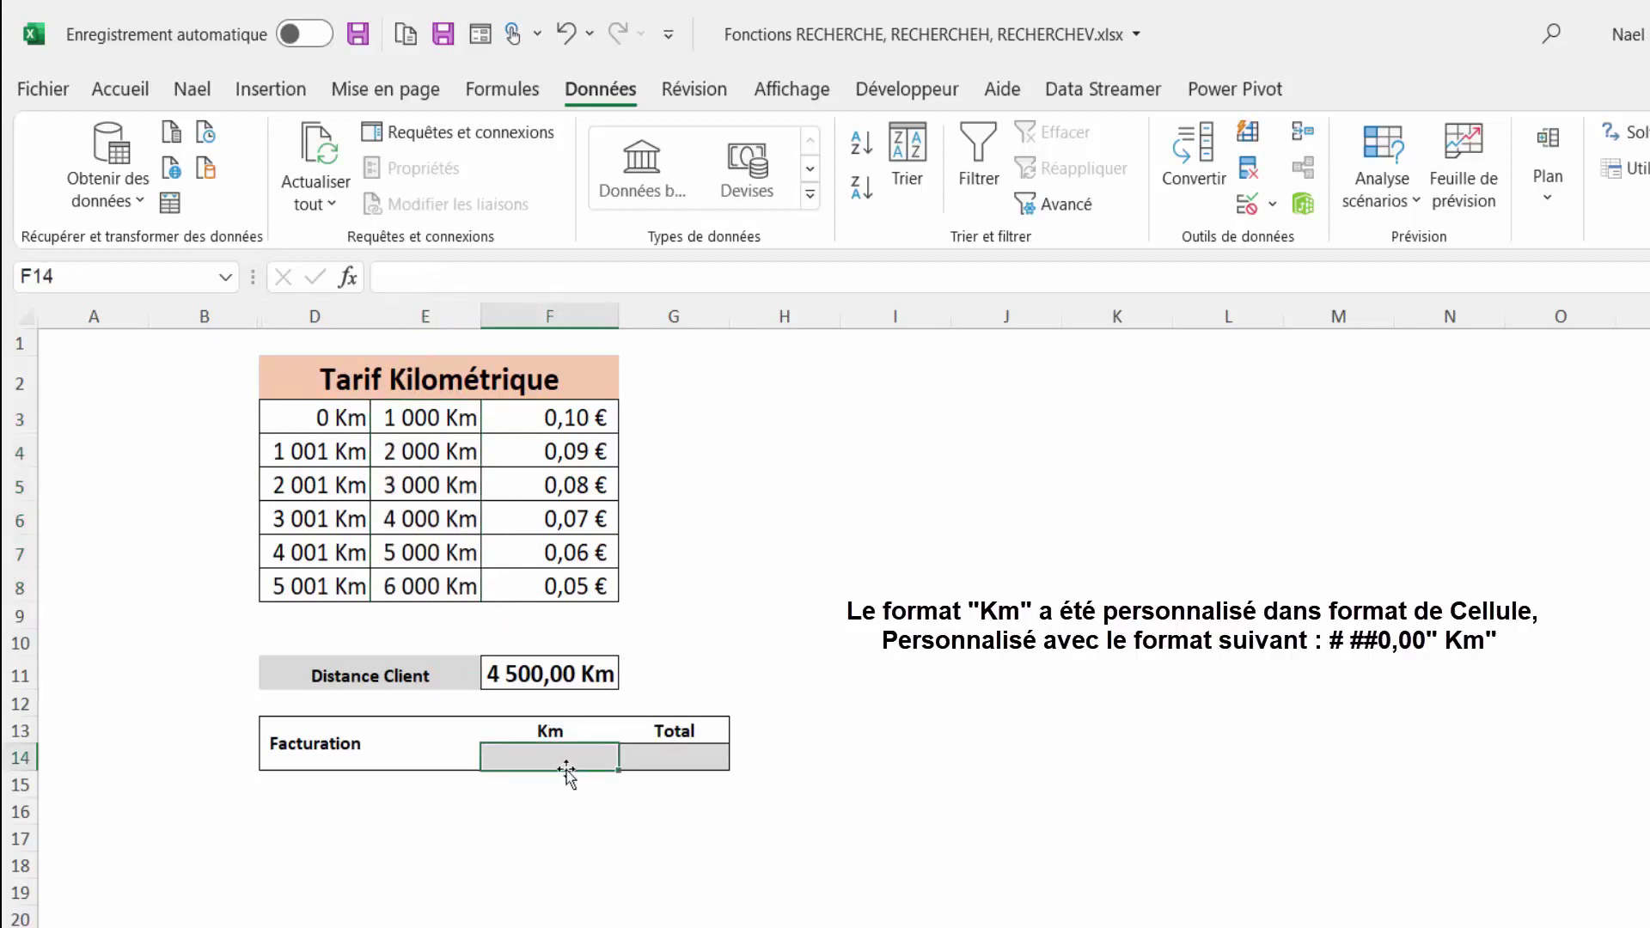
Enter =RECHERCHEV(F11;D3:F8;3;VRAI) in F14 to fetch the 0,06 € rate for 4 500 km.
{"action": "type", "text": "="}
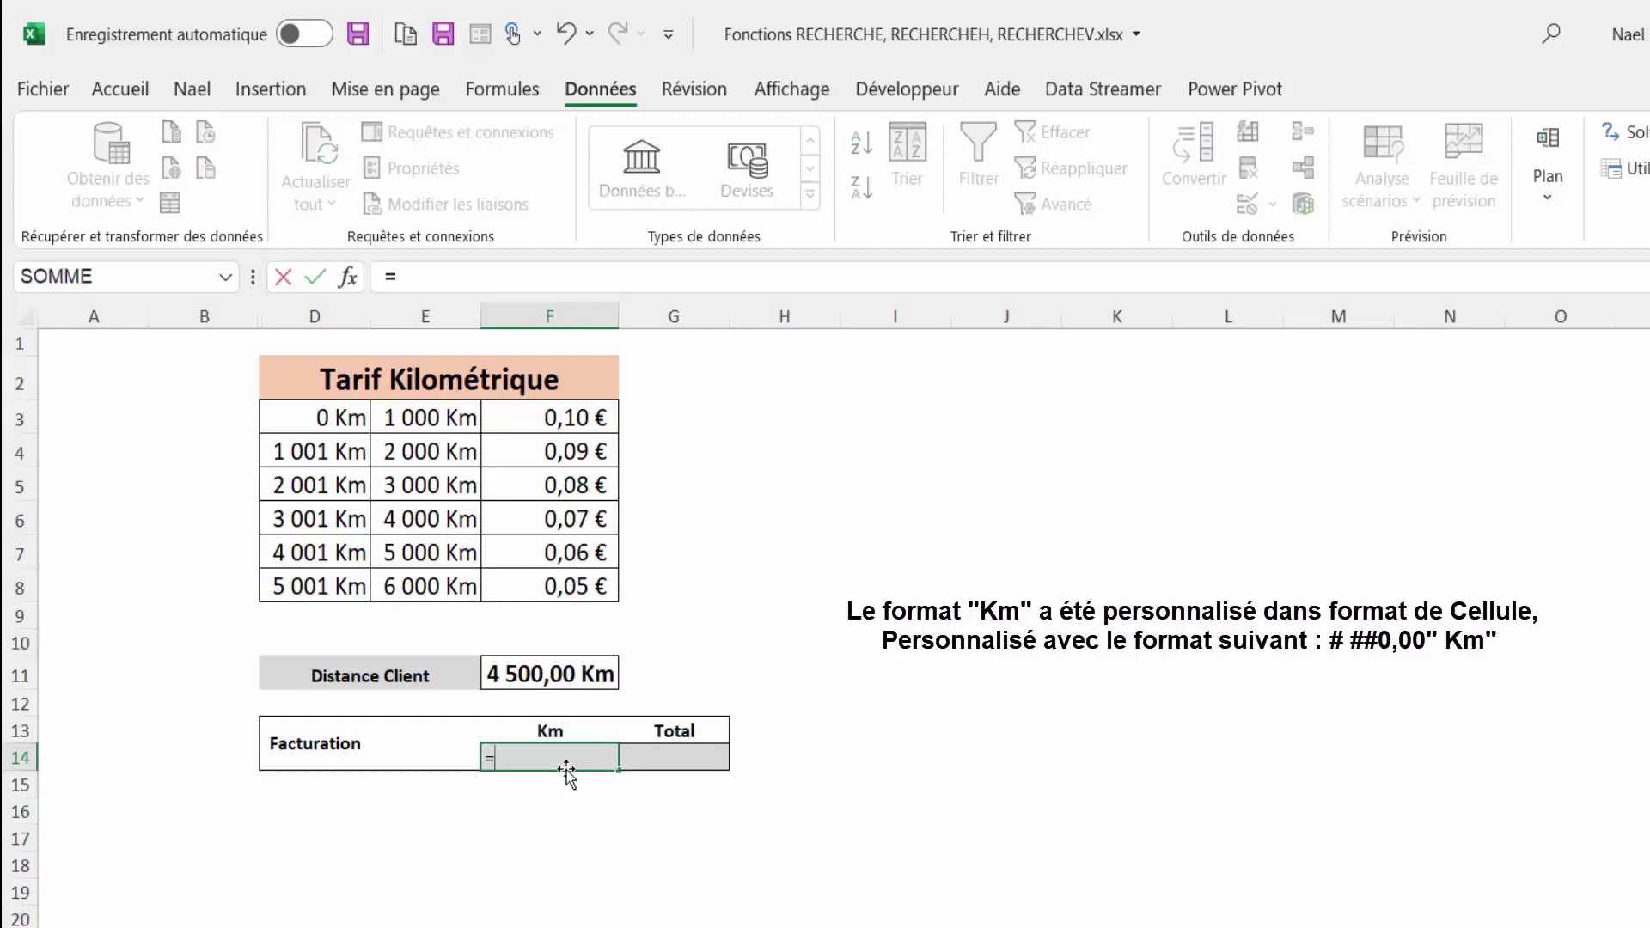
{"action": "type", "text": "recher"}
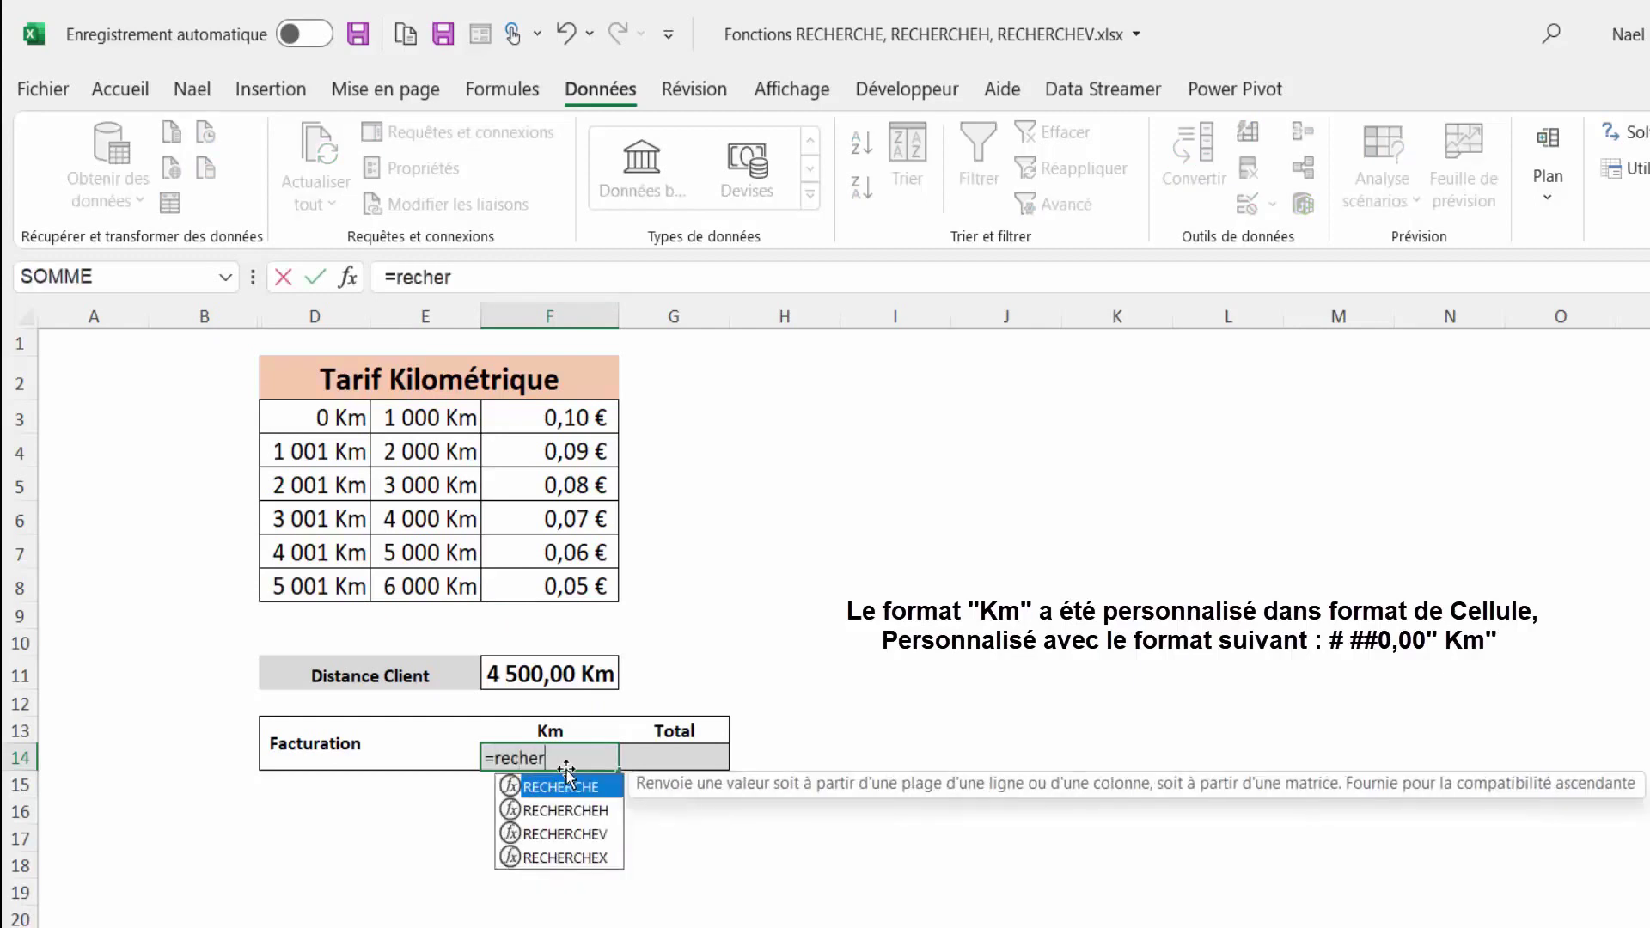
{"action": "type", "text": "ch"}
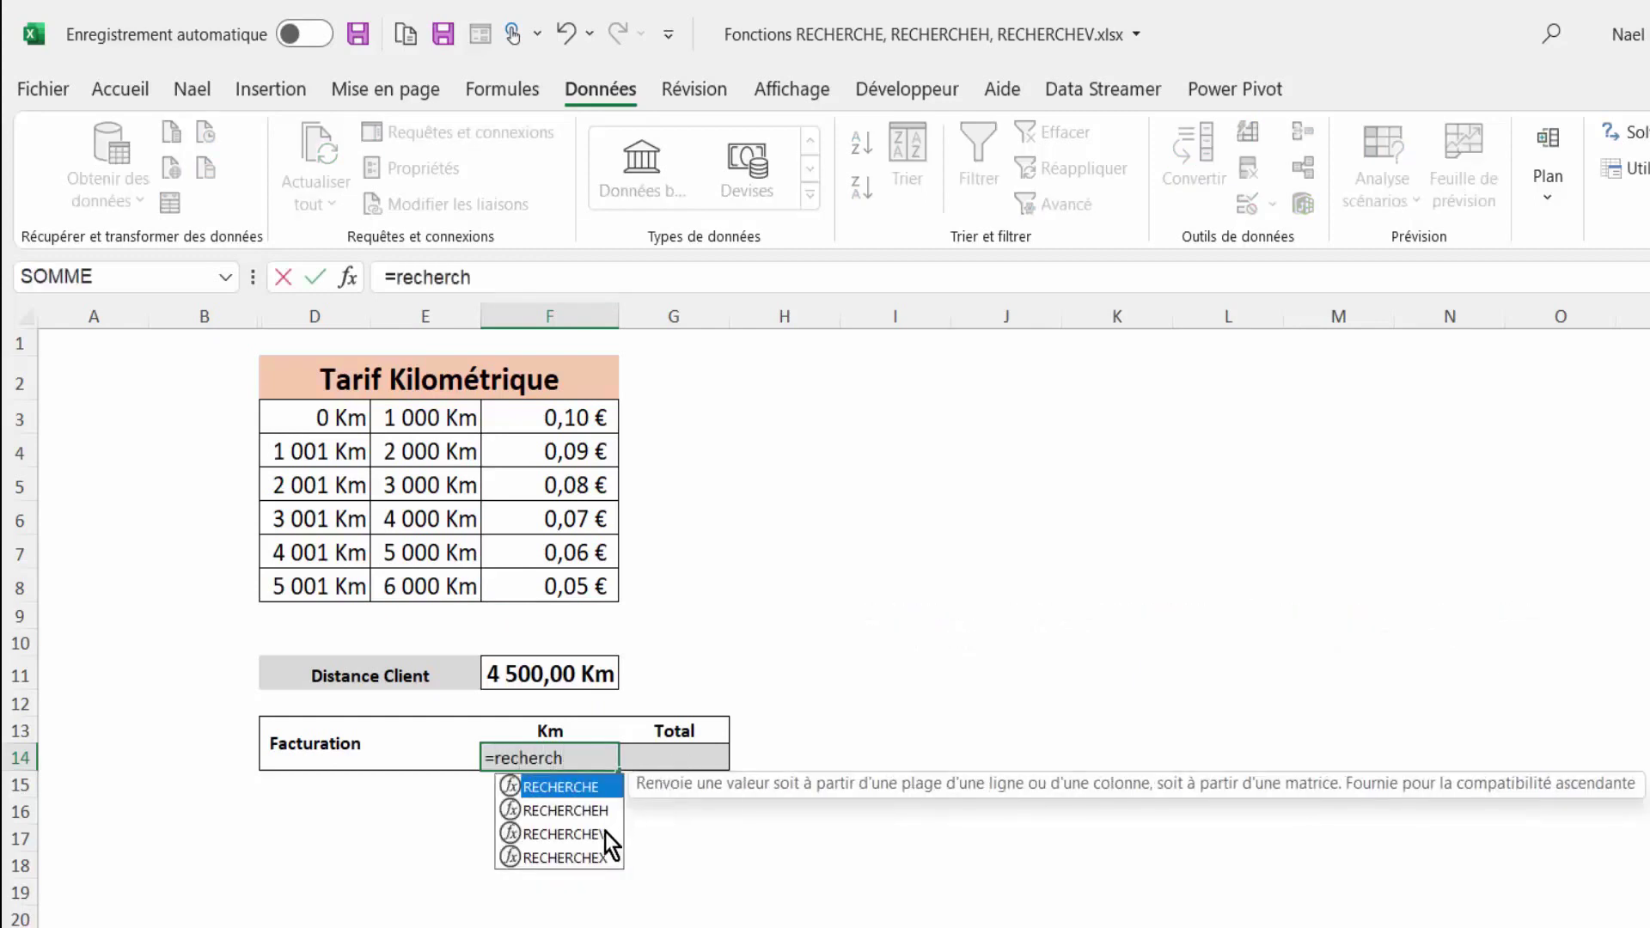
{"action": "double_click", "coordinate": [601, 833]}
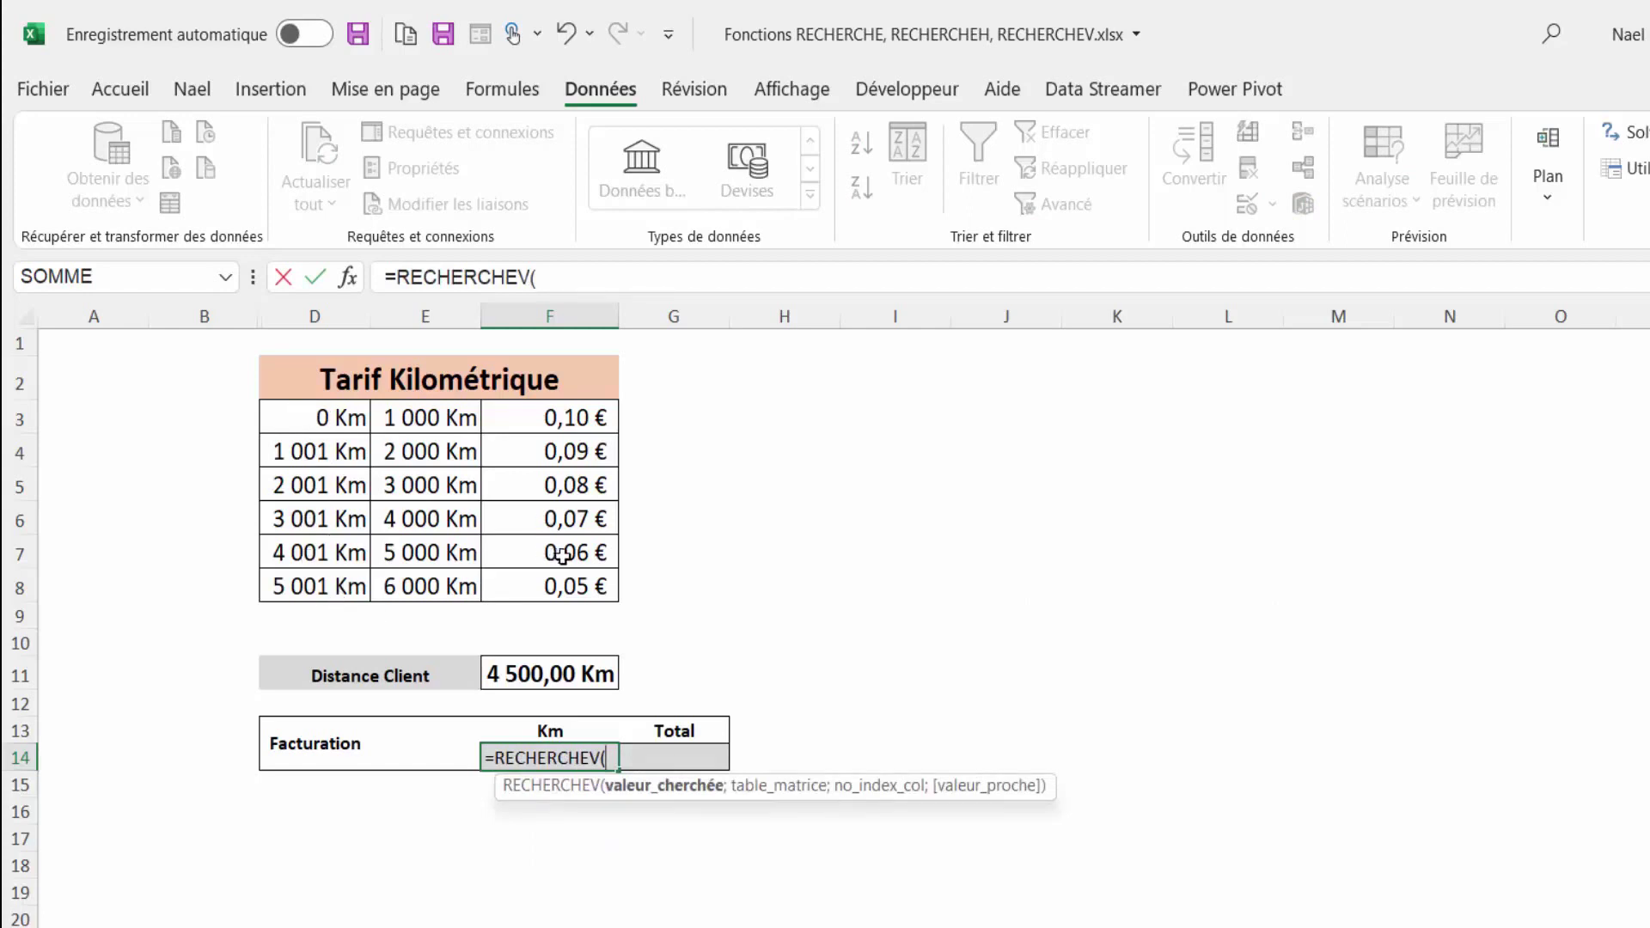
{"action": "left_click", "coordinate": [535, 678]}
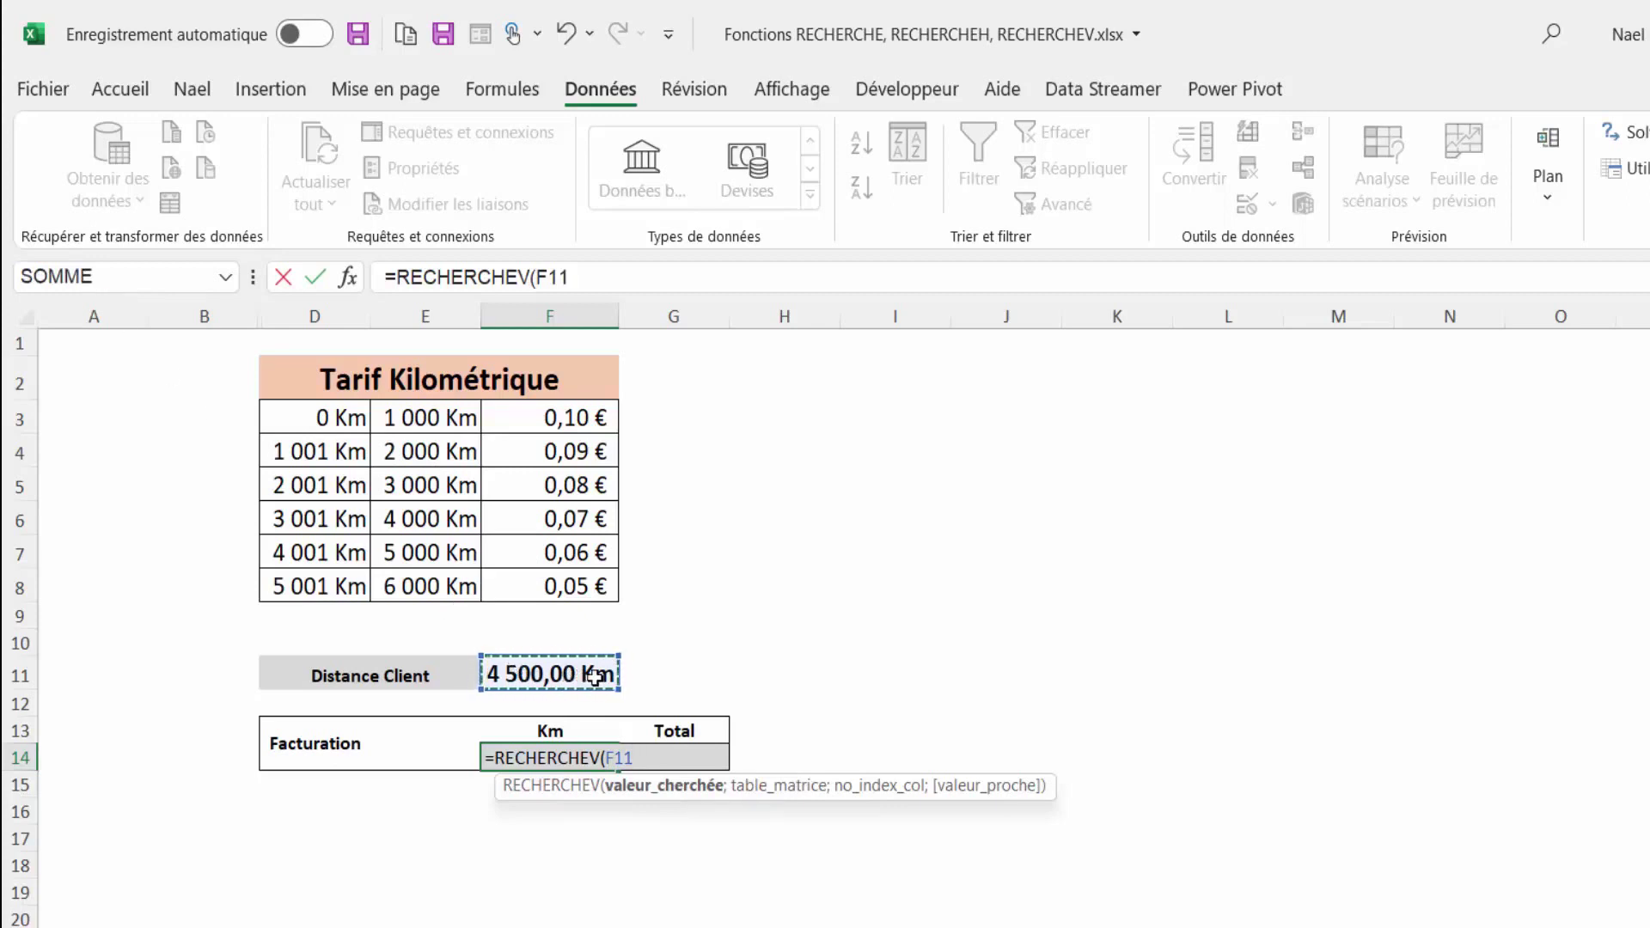
{"action": "type", "text": ";"}
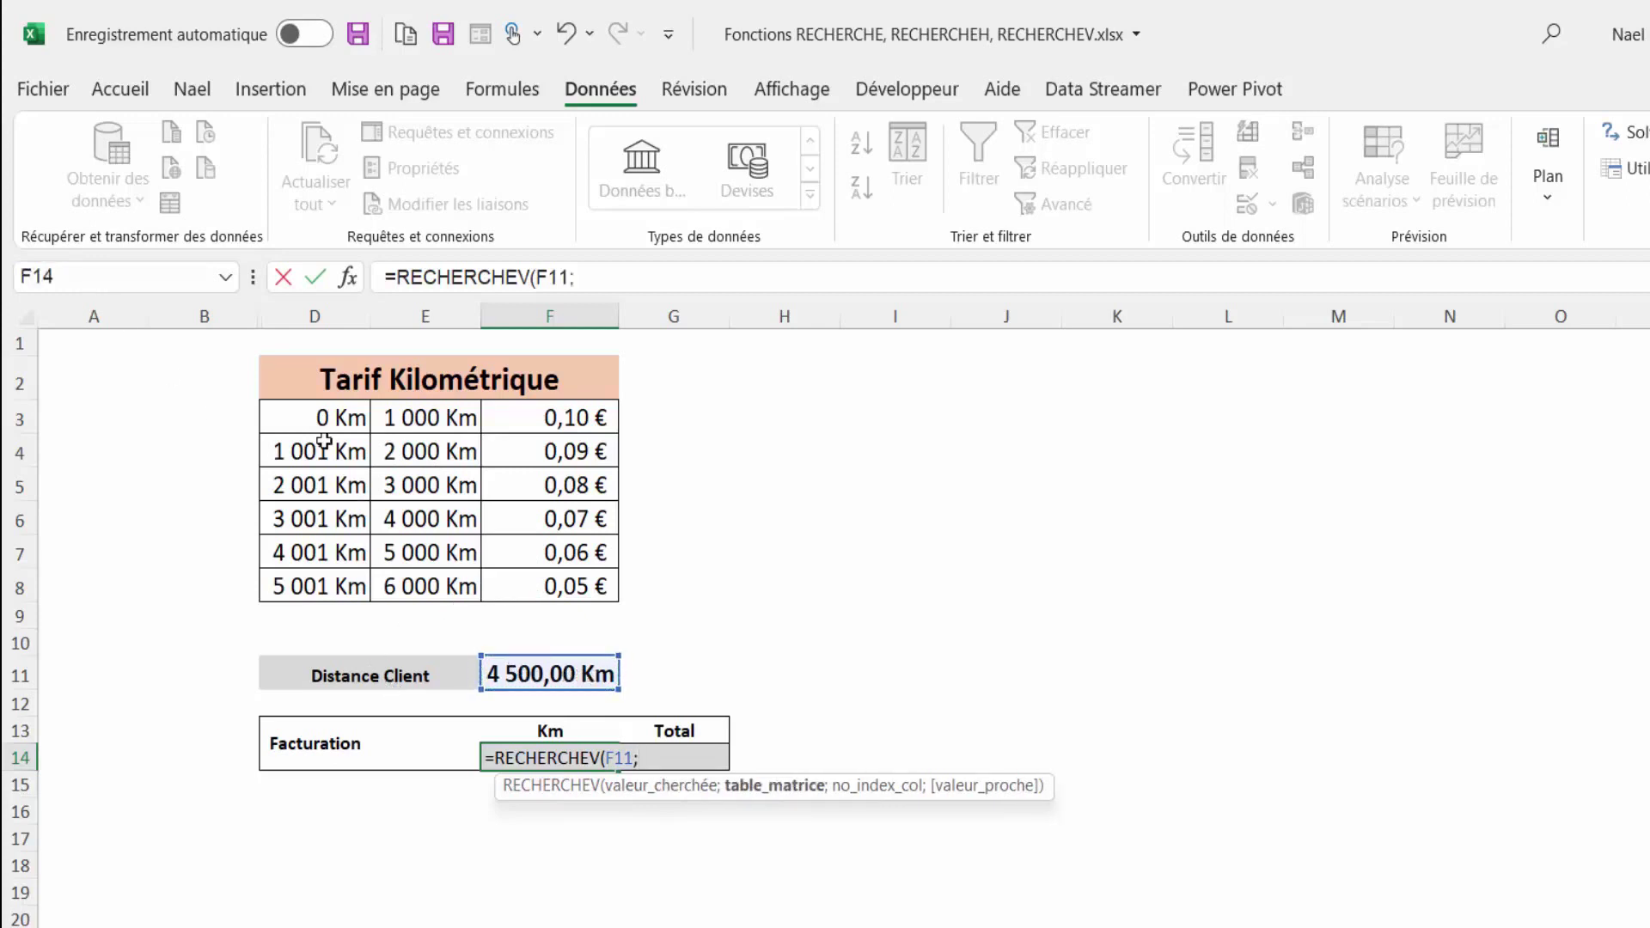
{"action": "left_click_drag", "start_coordinate": [322, 418], "coordinate": [573, 581]}
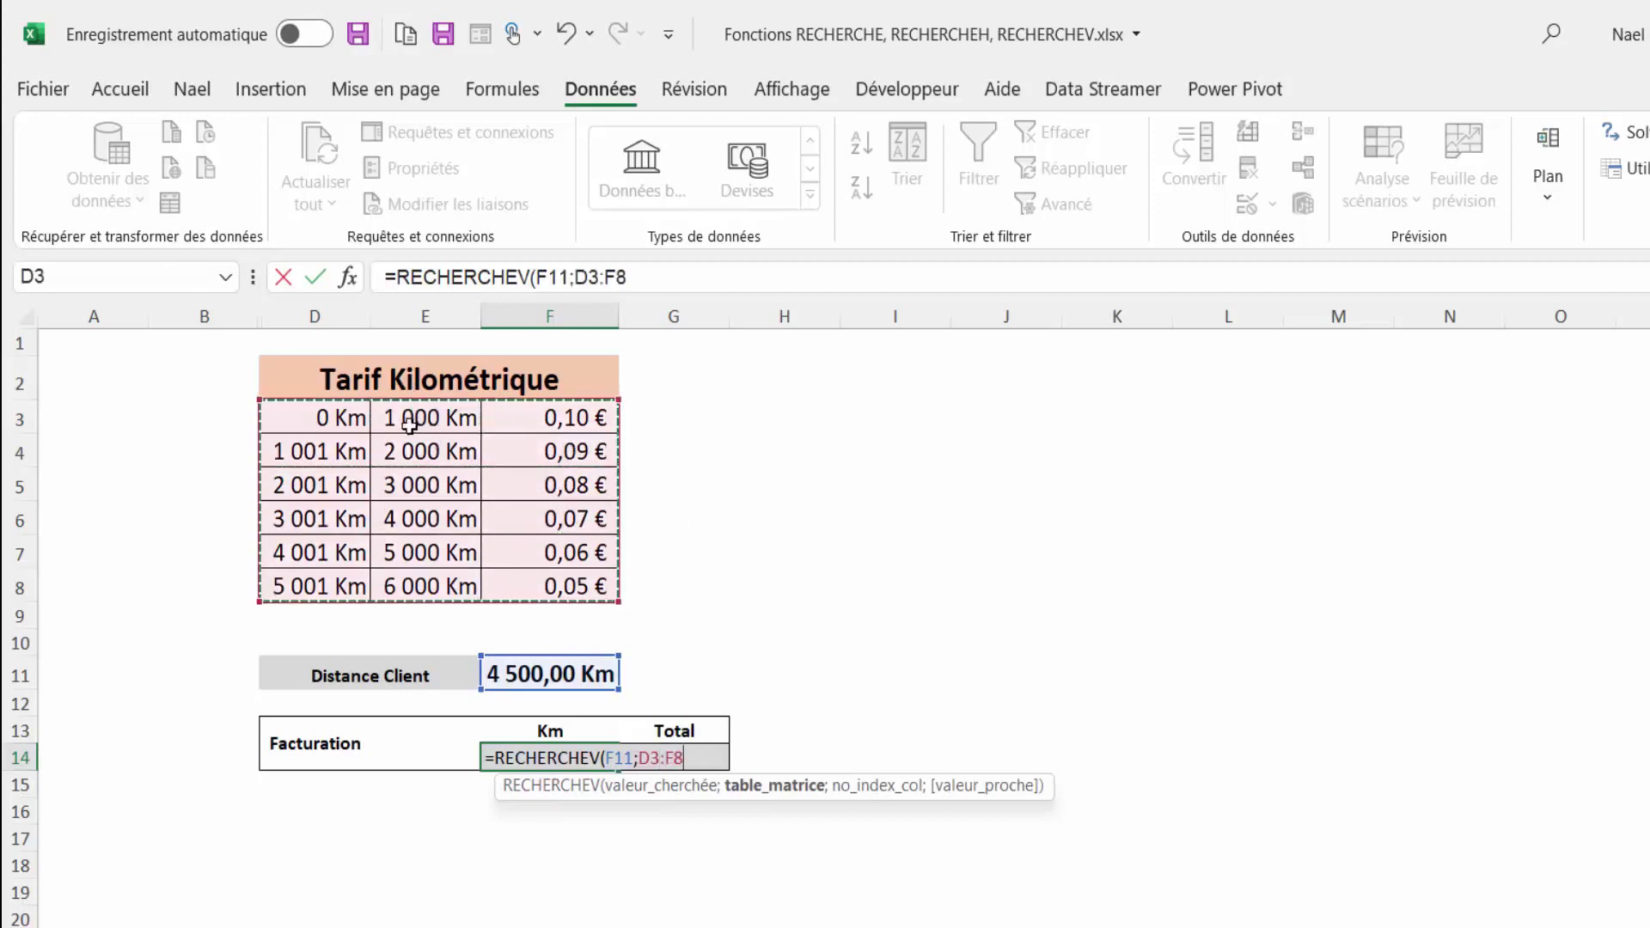
{"action": "left_click_drag", "start_coordinate": [409, 423], "coordinate": [550, 581]}
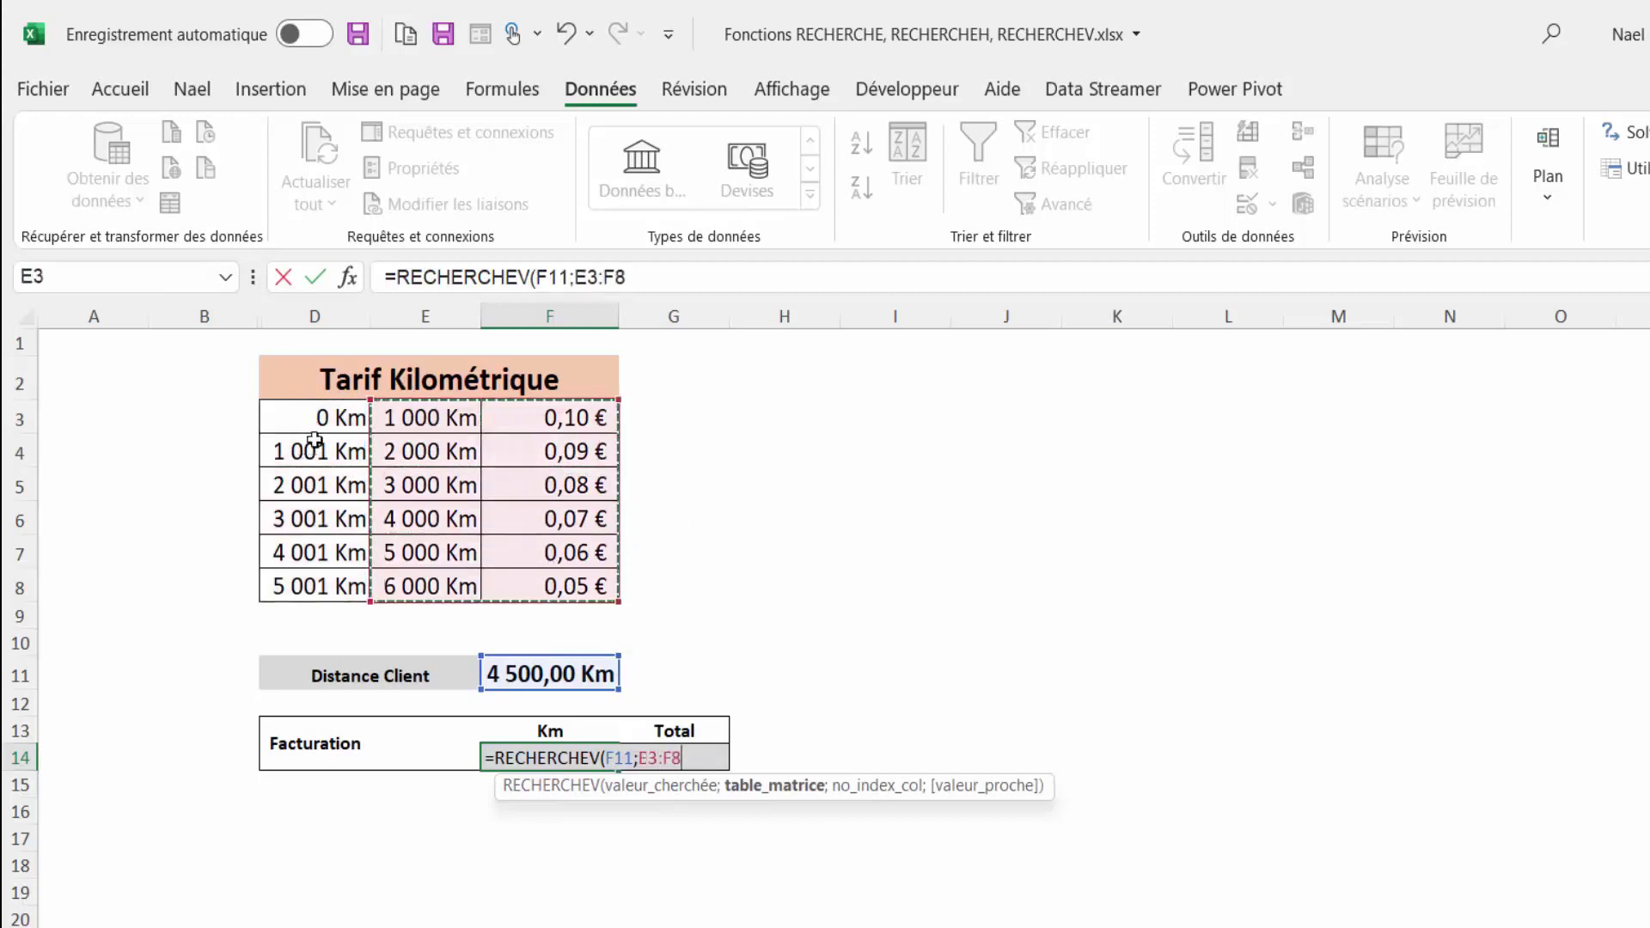
{"action": "left_click_drag", "start_coordinate": [331, 417], "coordinate": [538, 591]}
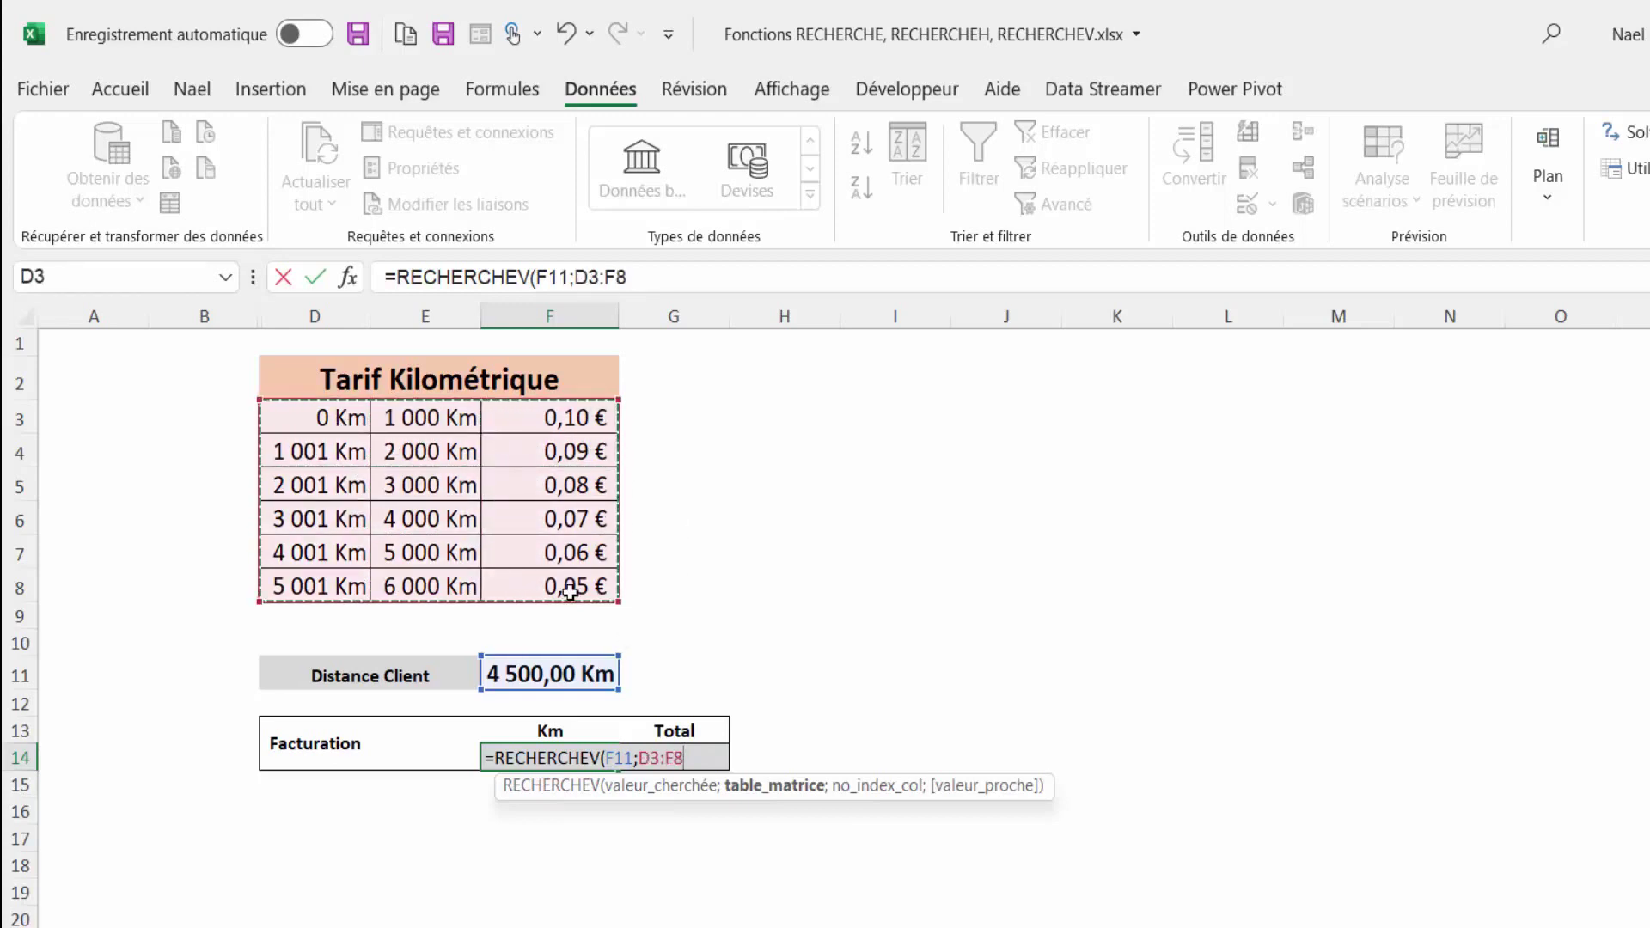
{"action": "type", "text": ";"}
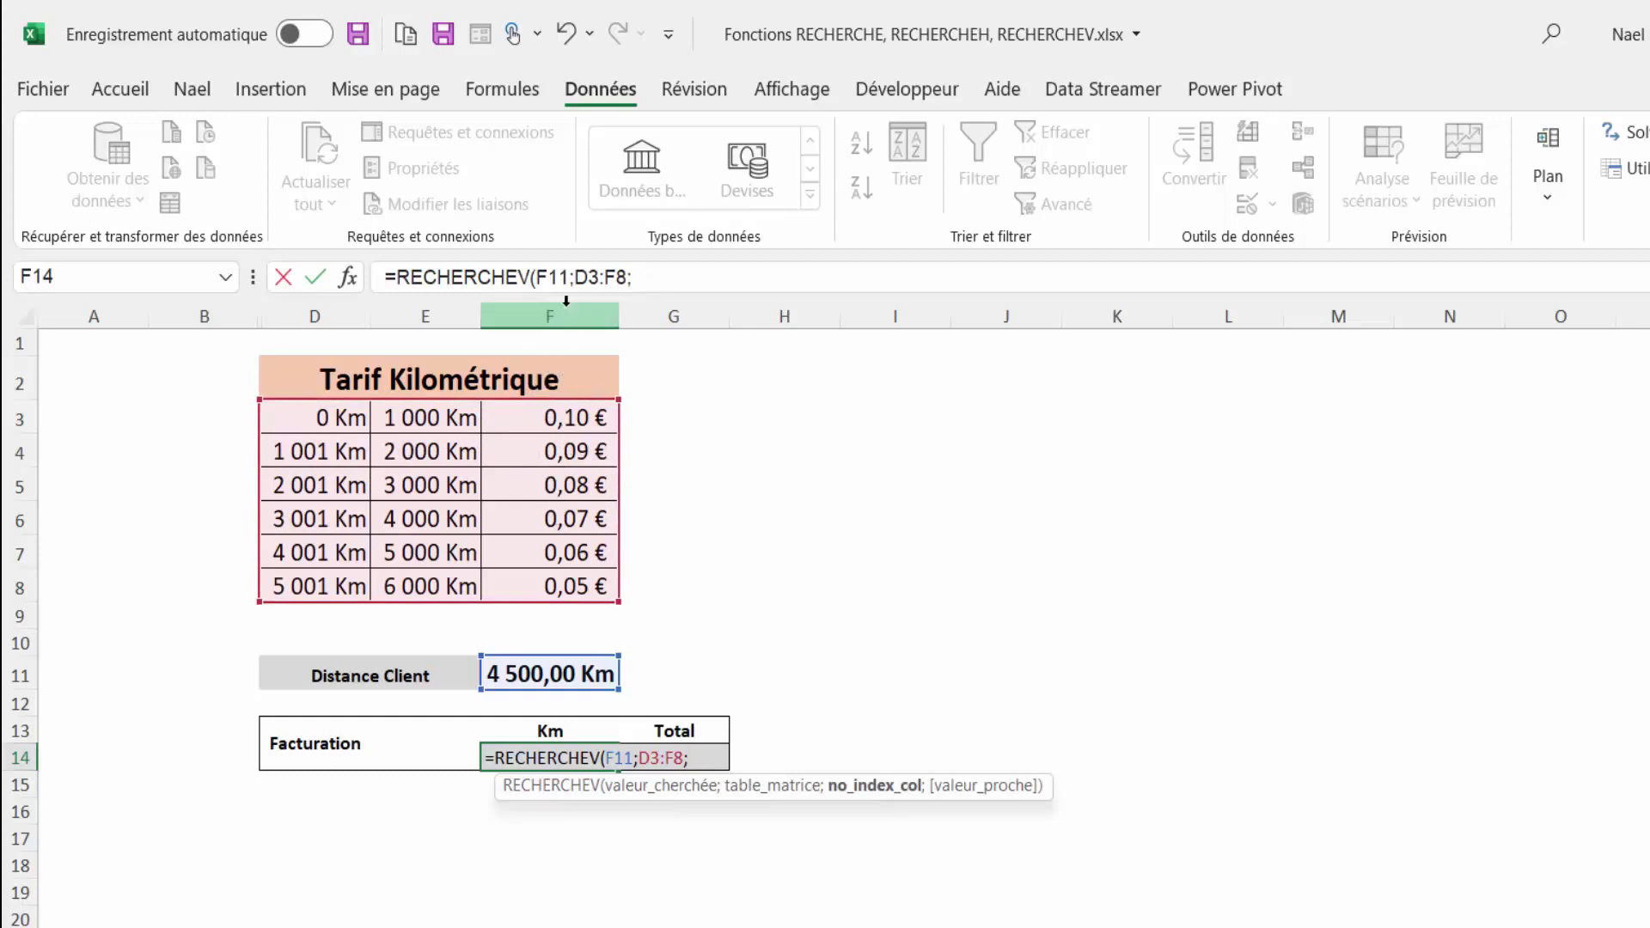
{"action": "type", "text": "3"}
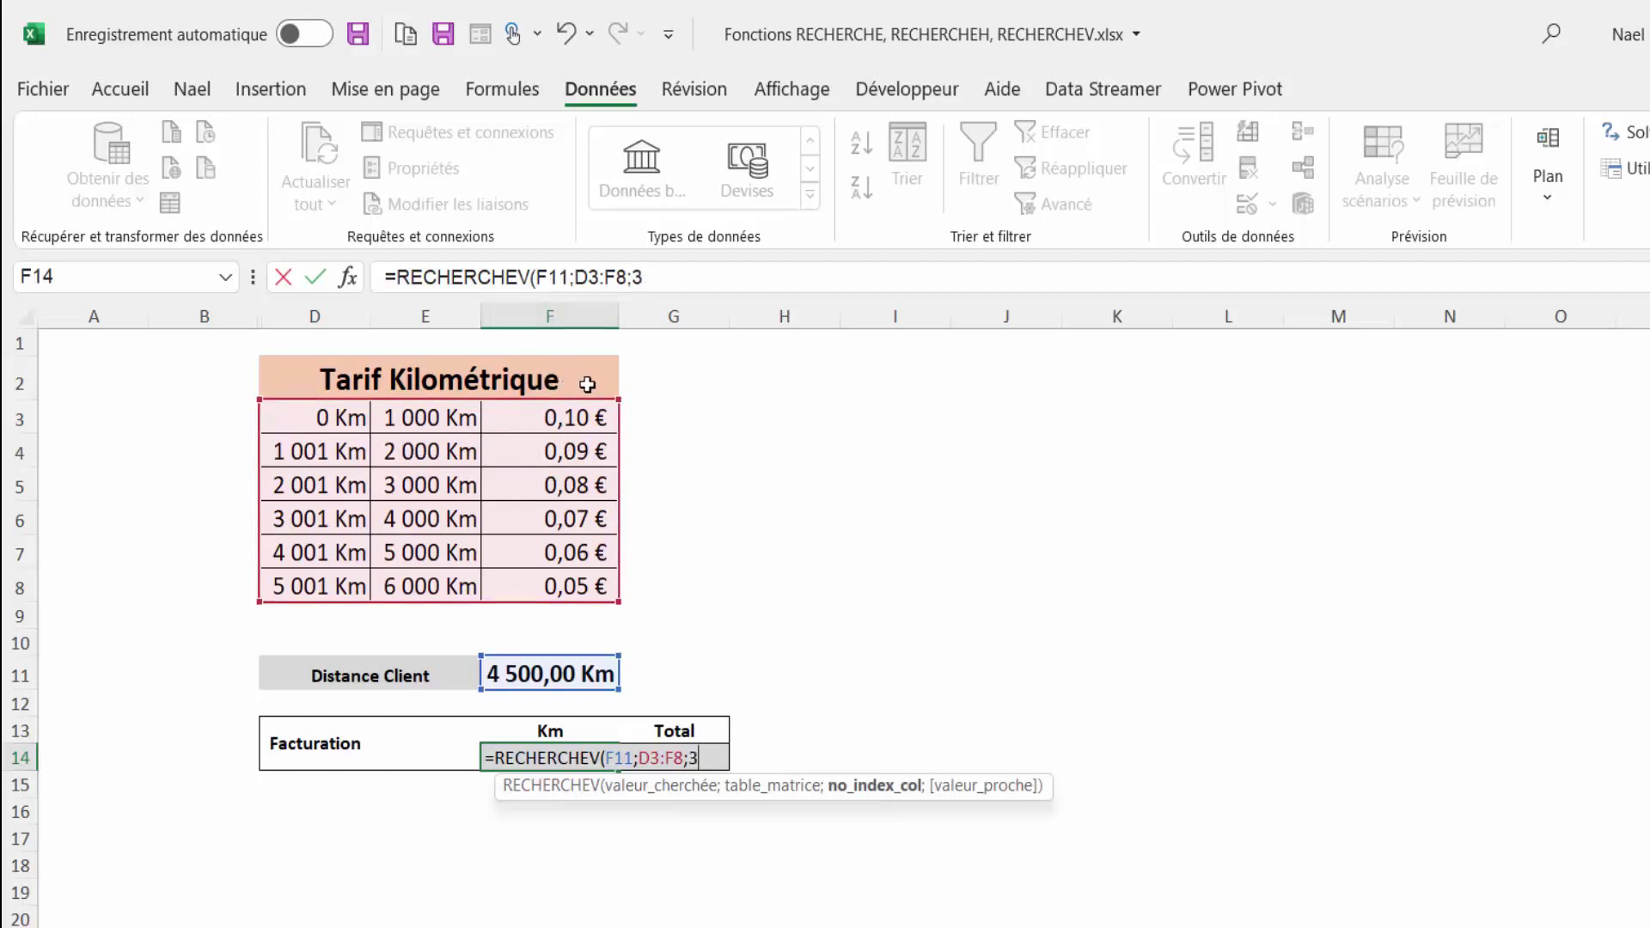
{"action": "type", "text": ";"}
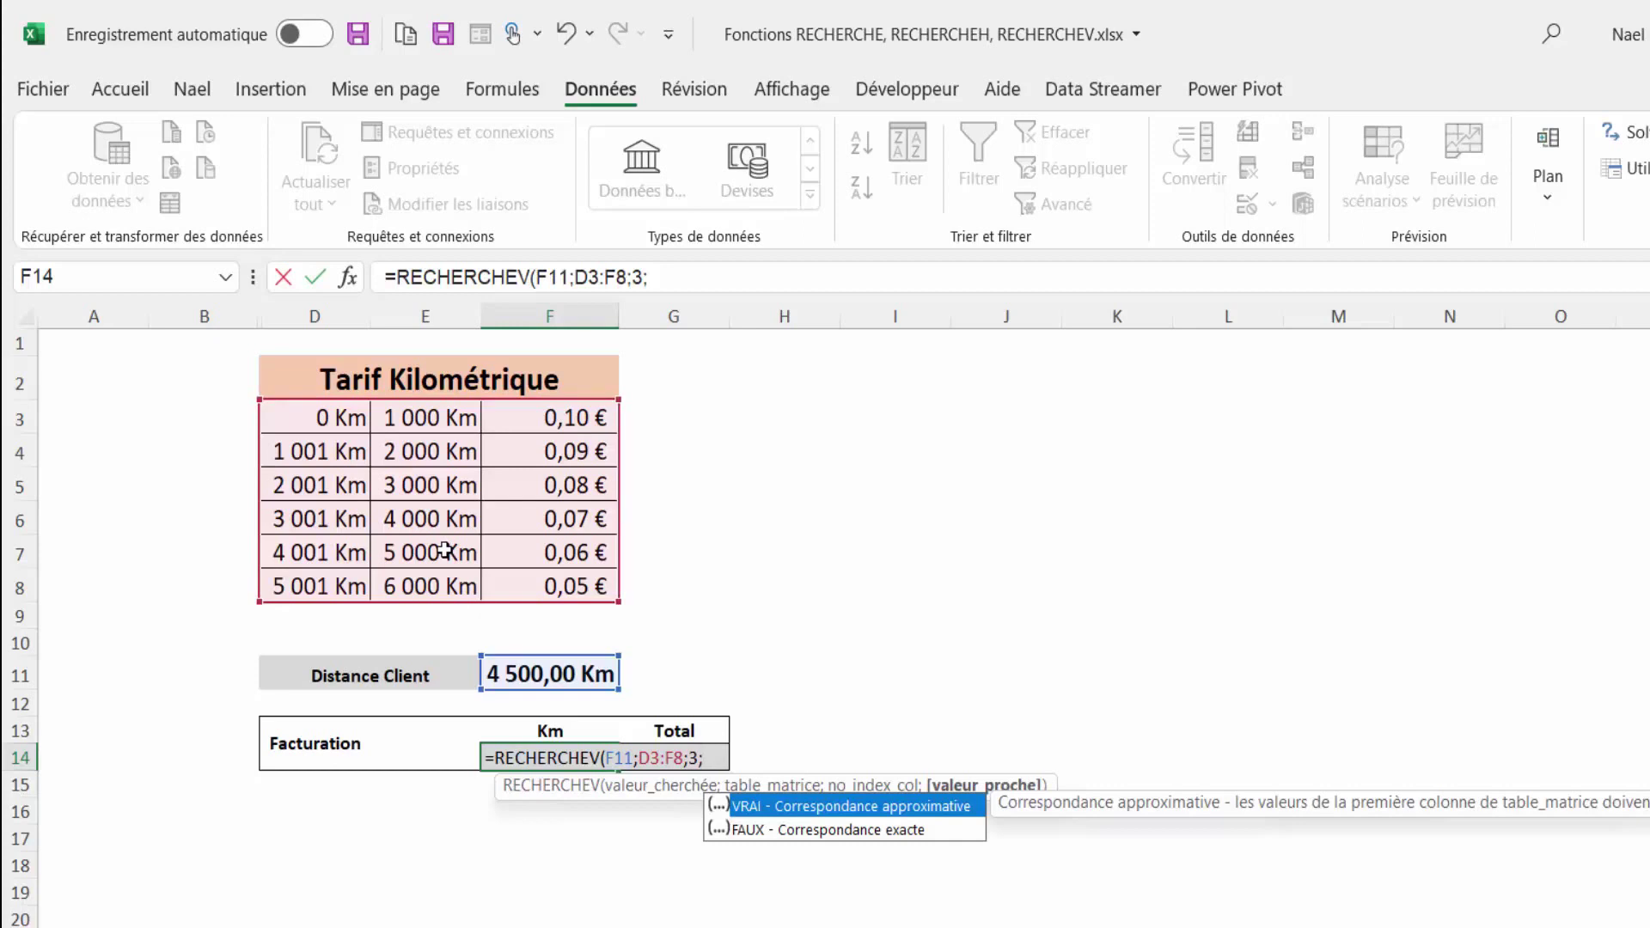
{"action": "type", "text": "vrai"}
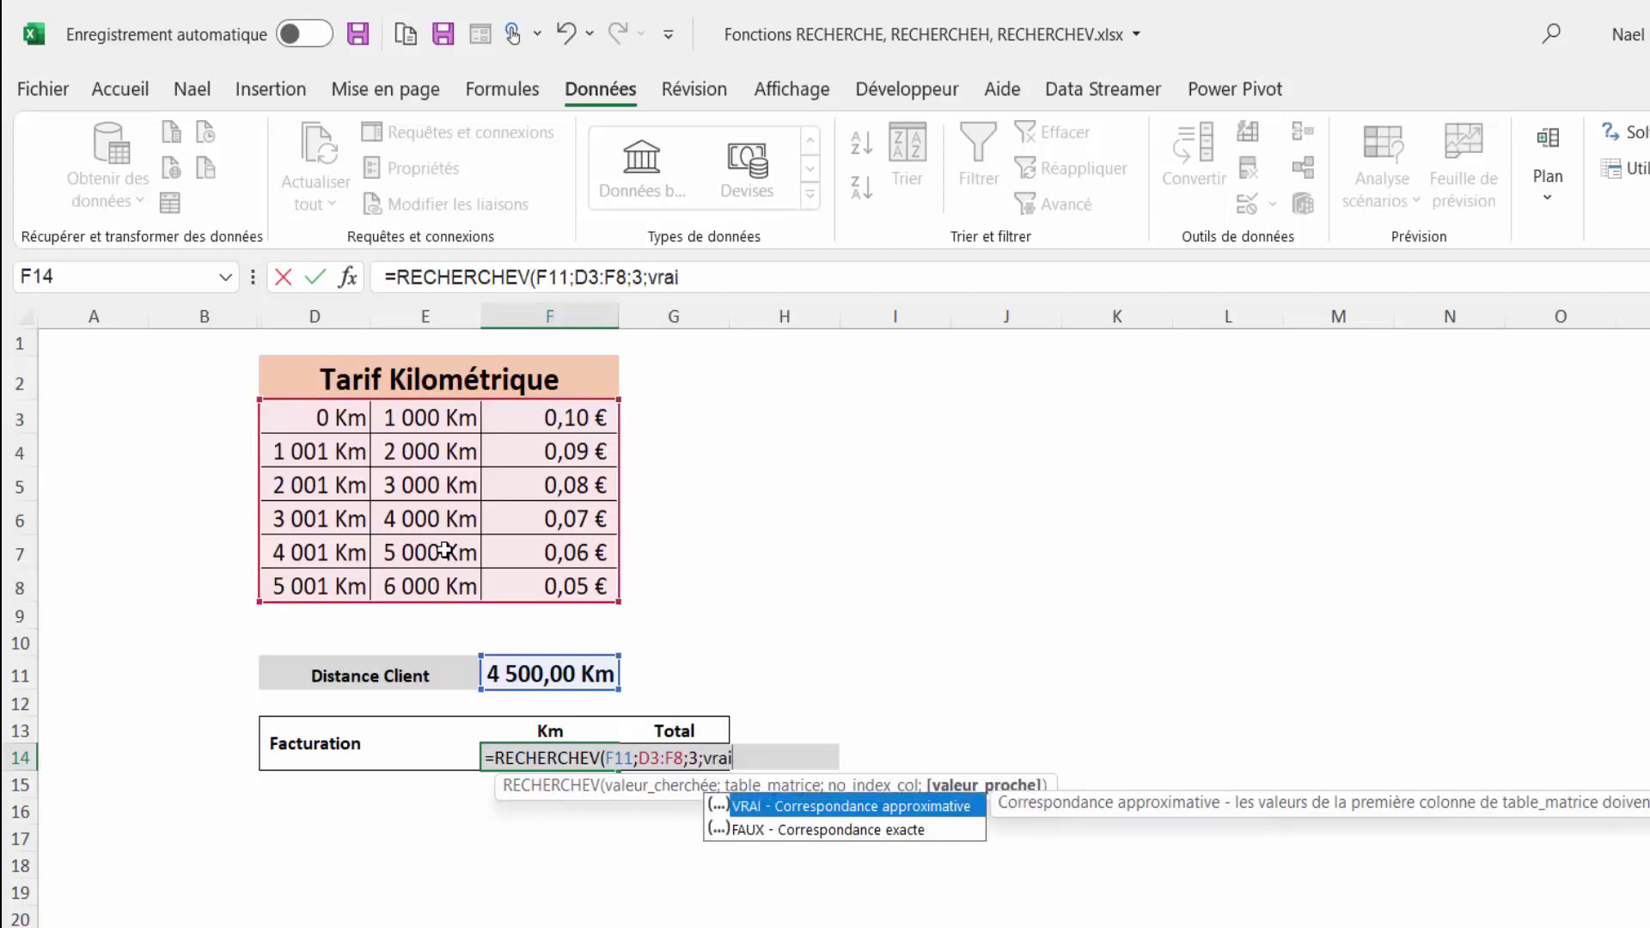
{"action": "type", "text": ")"}
{"action": "key", "text": "Return"}
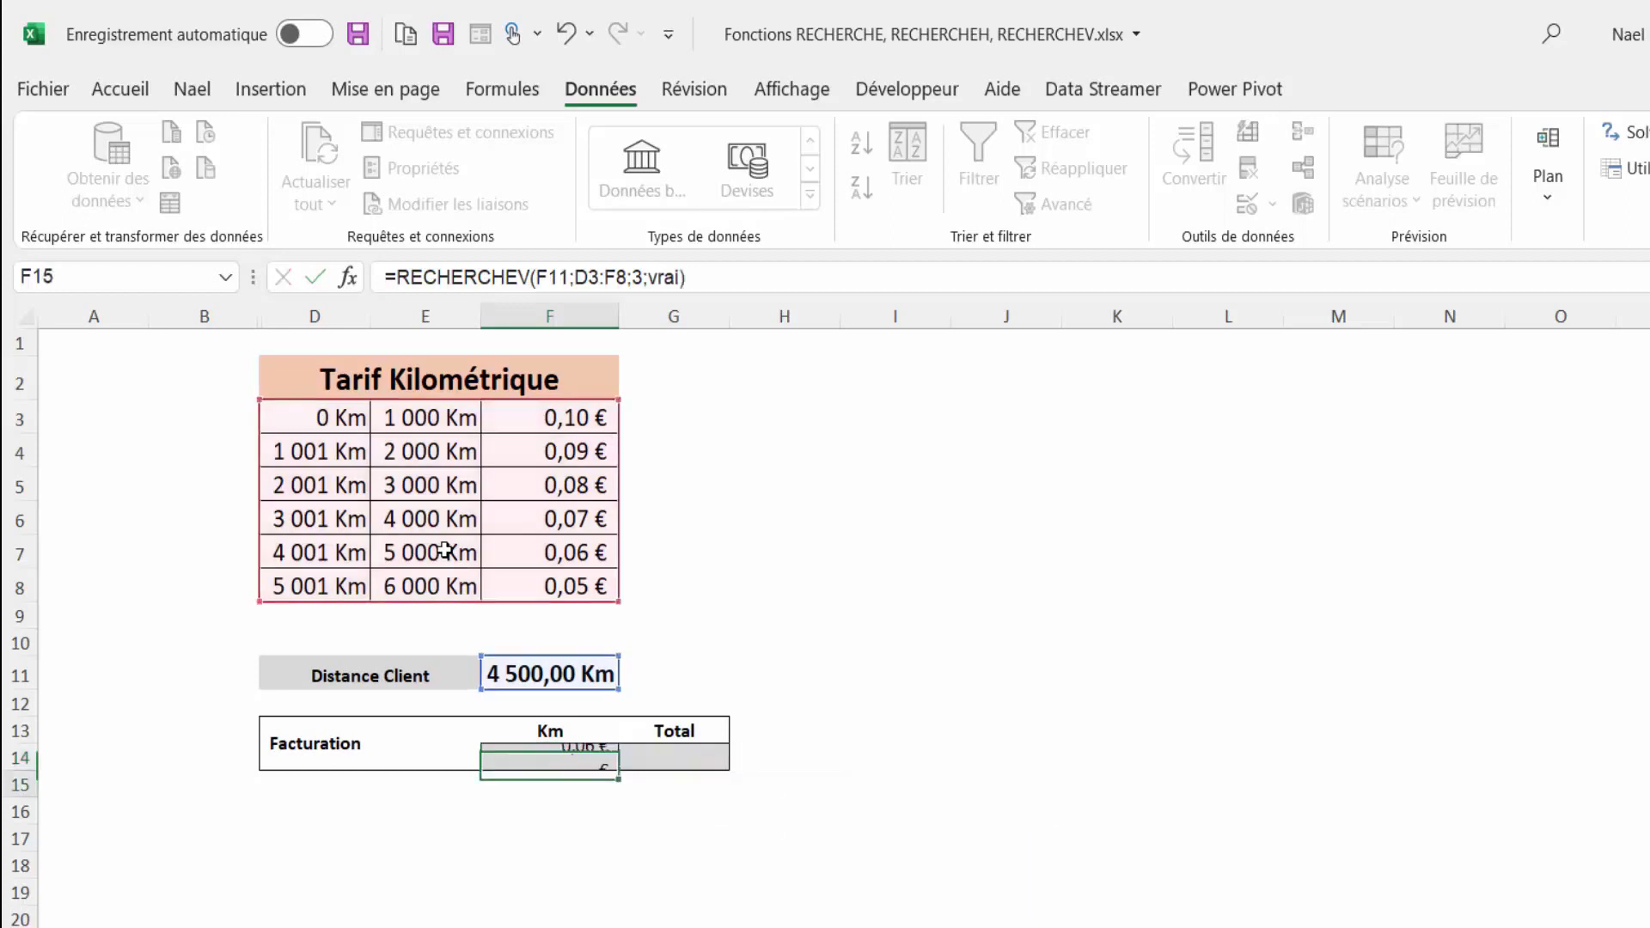
Check the 4 500 km distance against the 4 001–5 000 km tier and its 0,06 € rate.
{"action": "key", "text": "Up"}
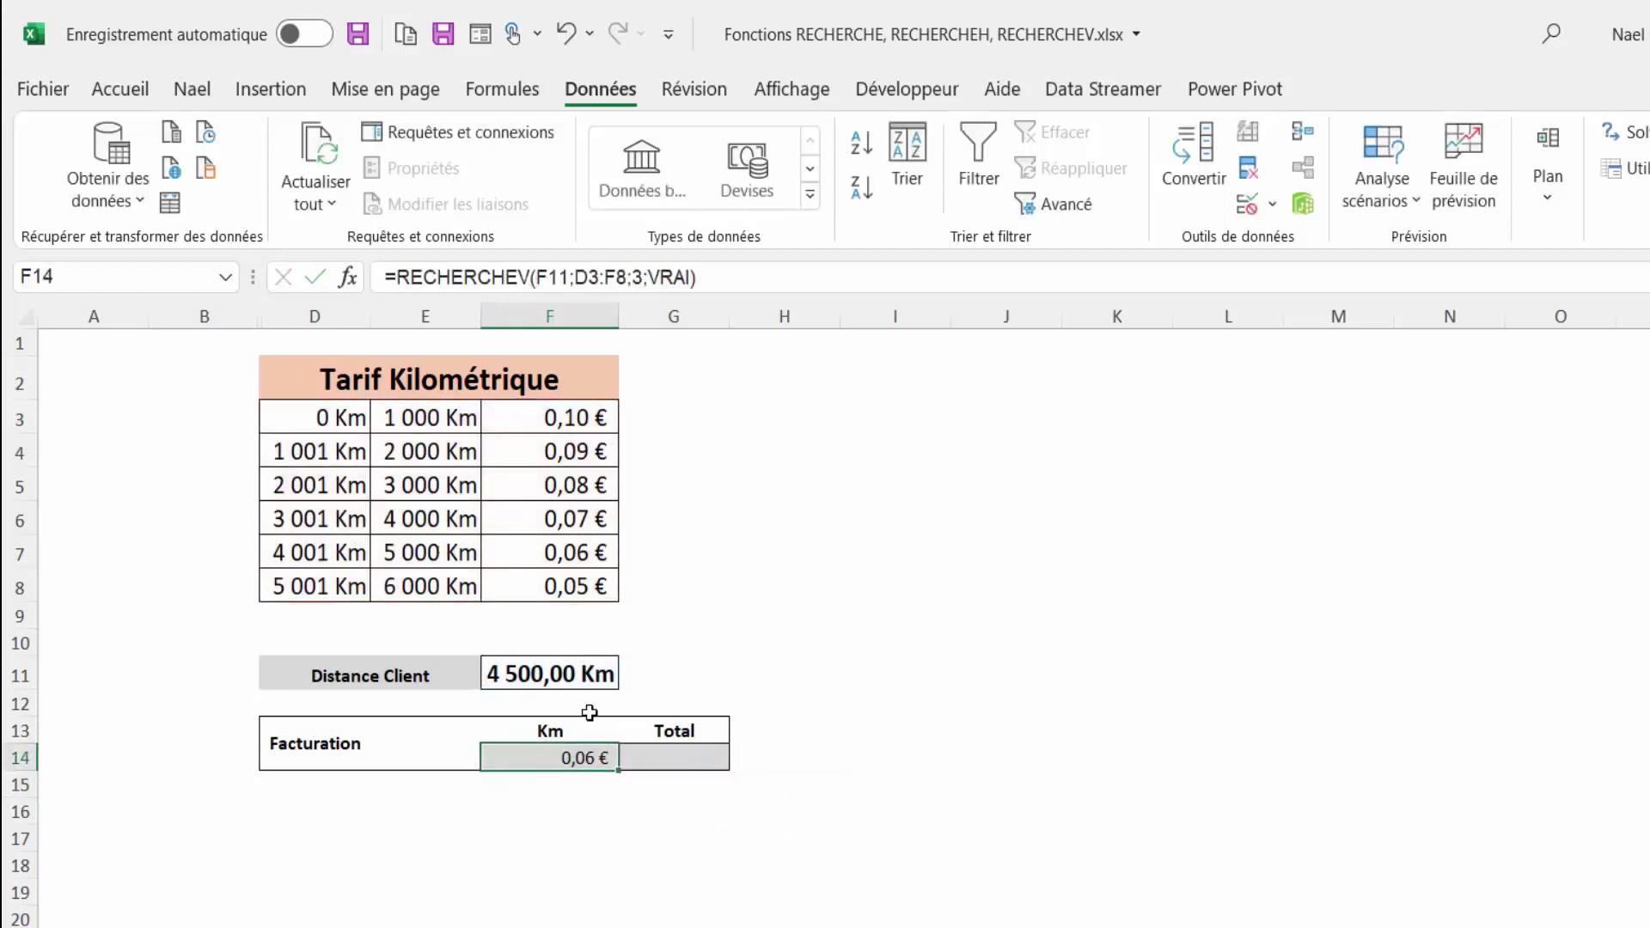
{"action": "left_click", "coordinate": [539, 672]}
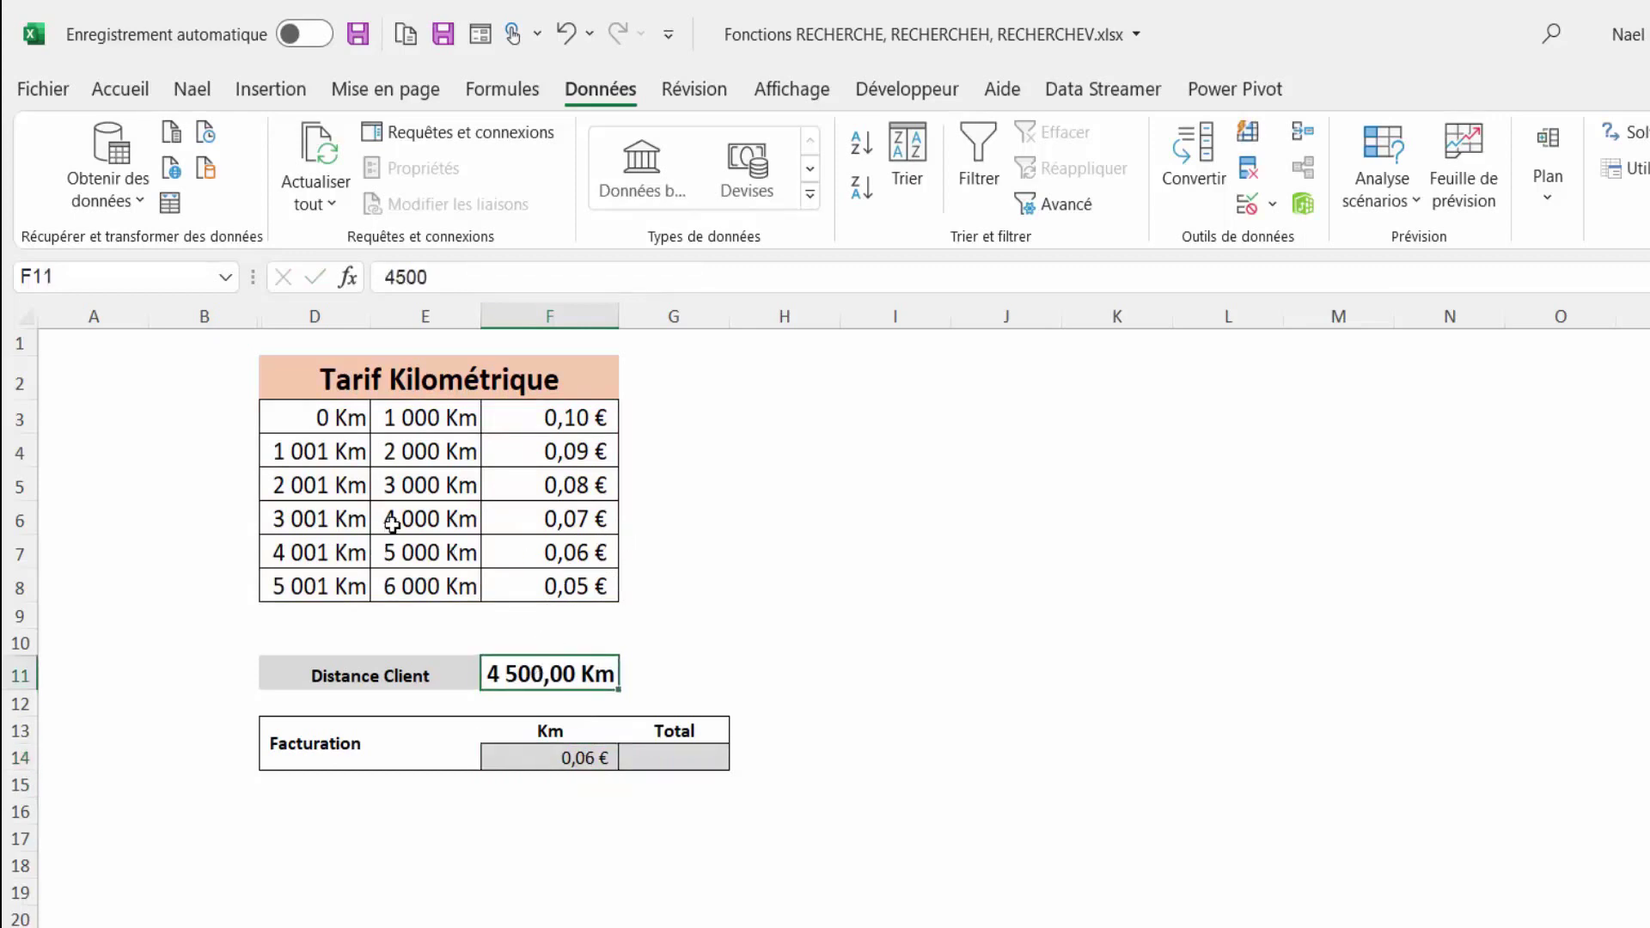
{"action": "left_click_drag", "start_coordinate": [394, 519], "coordinate": [411, 542]}
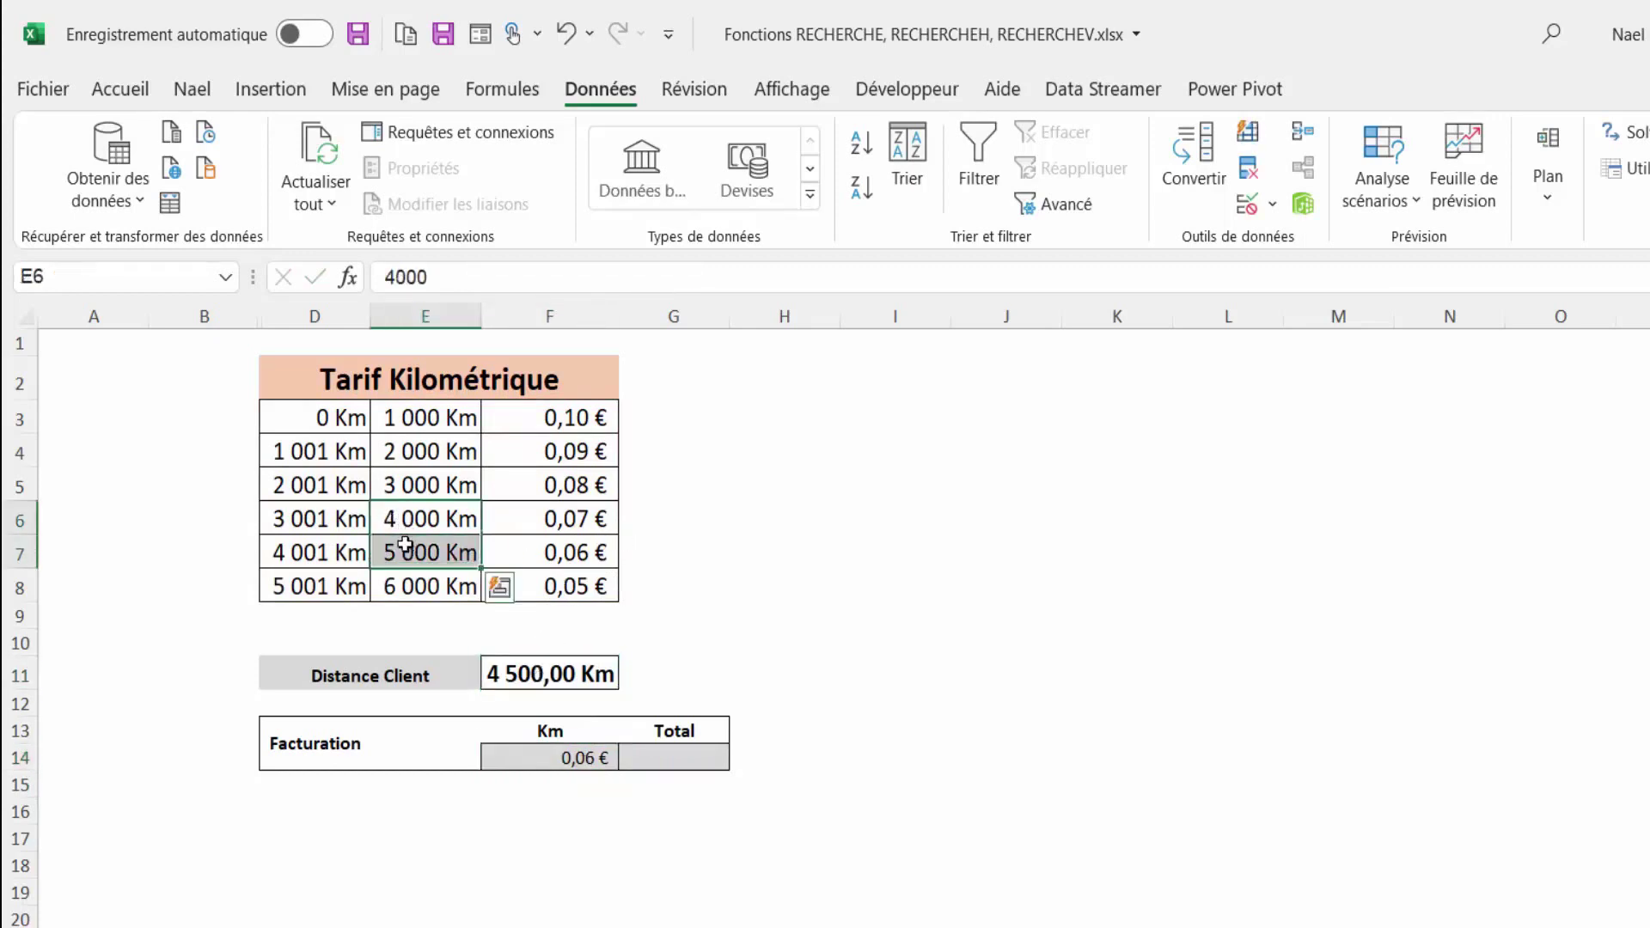
{"action": "left_click", "coordinate": [406, 552]}
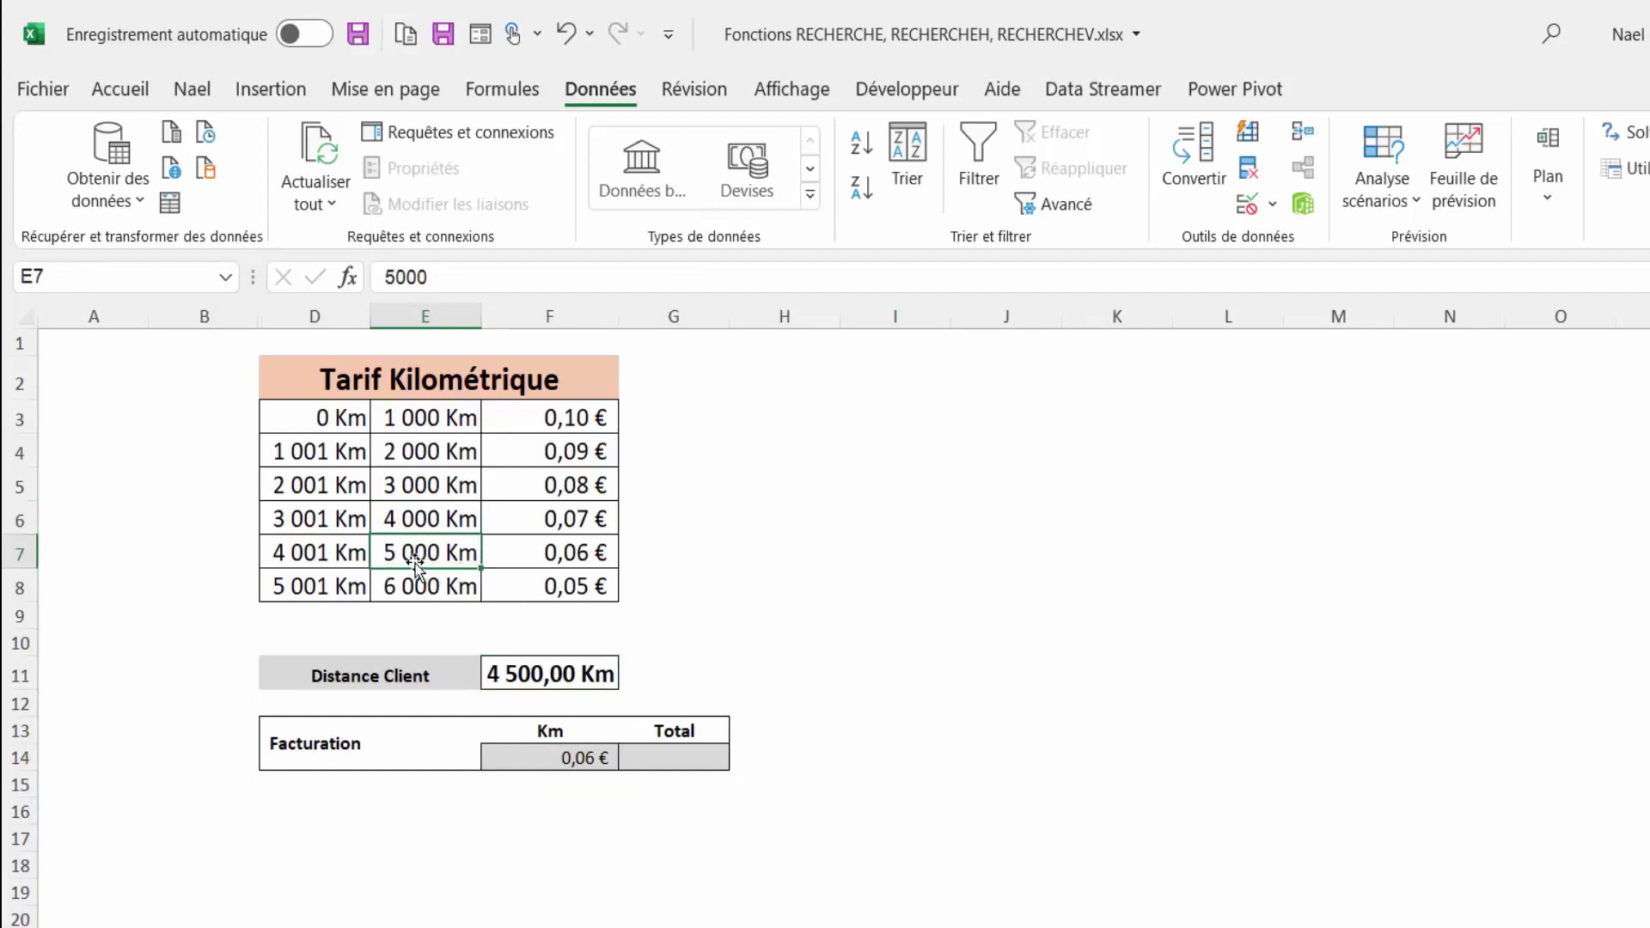
{"action": "left_click", "coordinate": [344, 552]}
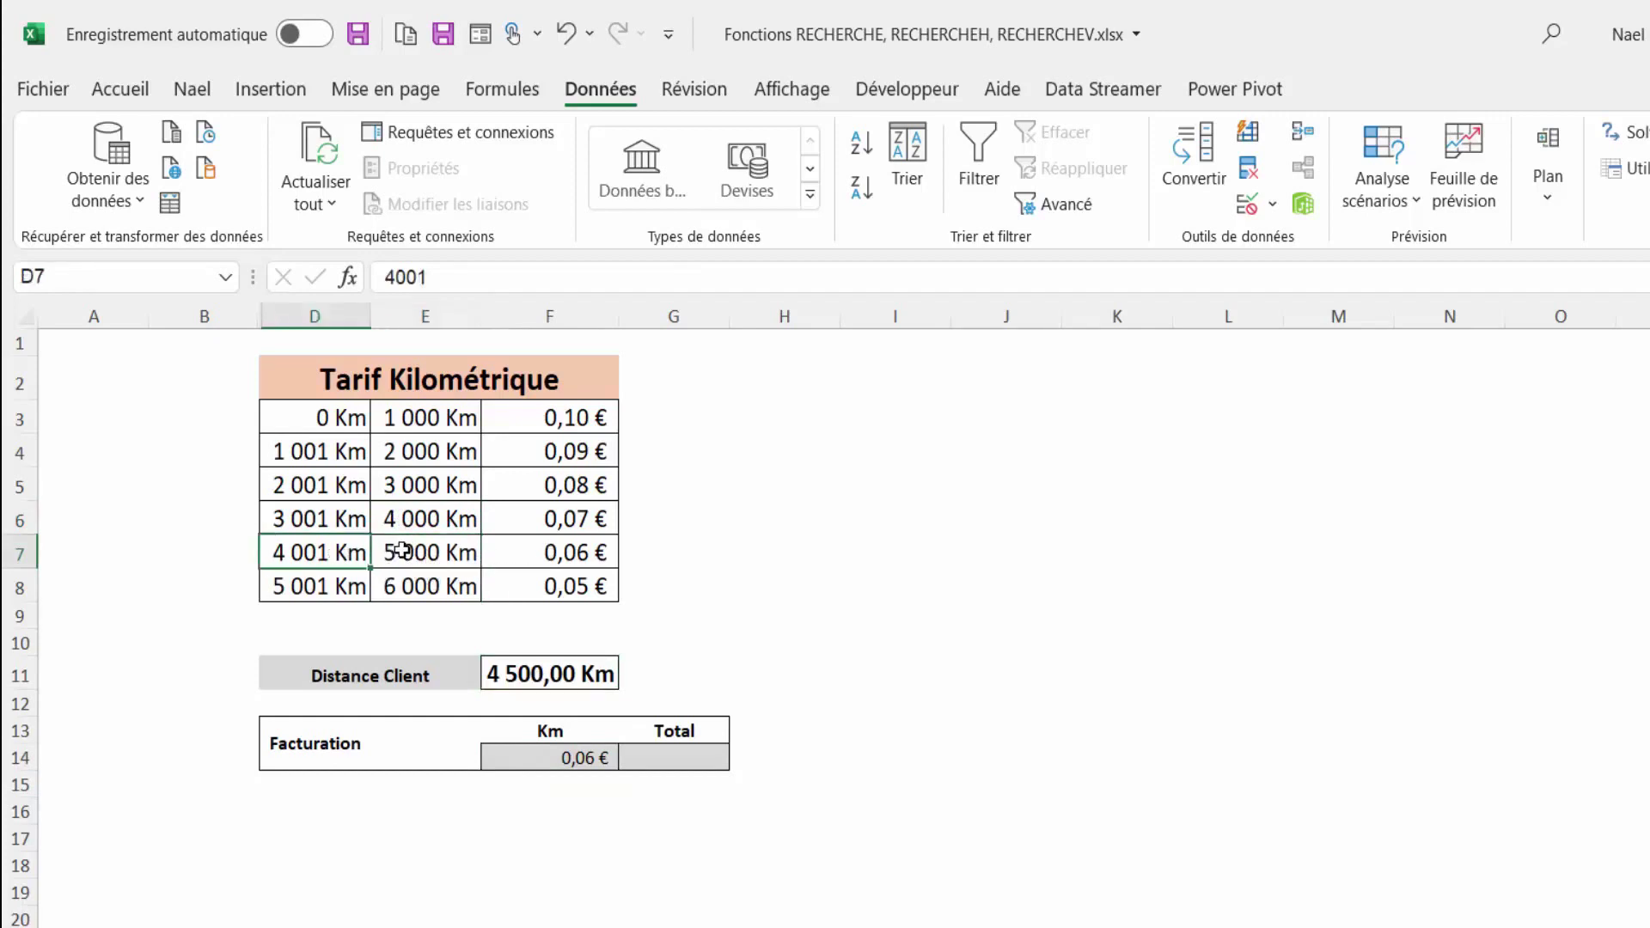
{"action": "left_click", "coordinate": [402, 550]}
{"action": "left_click", "coordinate": [580, 566]}
Enter =F11*F14 in G14 to compute the billing total.
{"action": "left_click", "coordinate": [679, 751]}
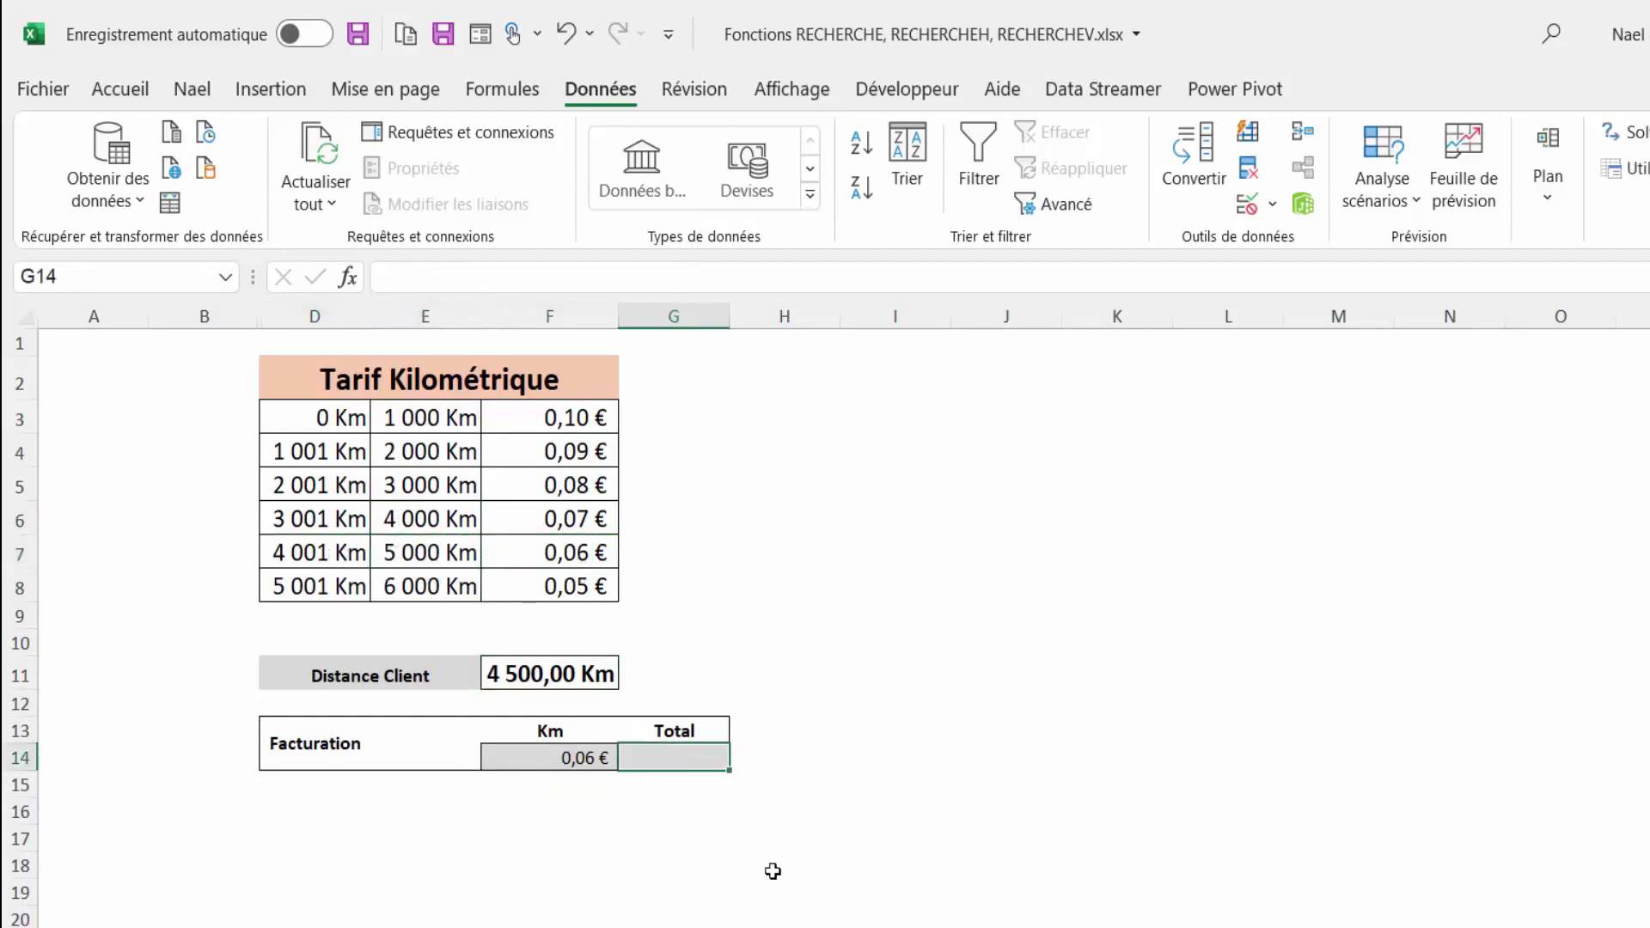
{"action": "type", "text": "="}
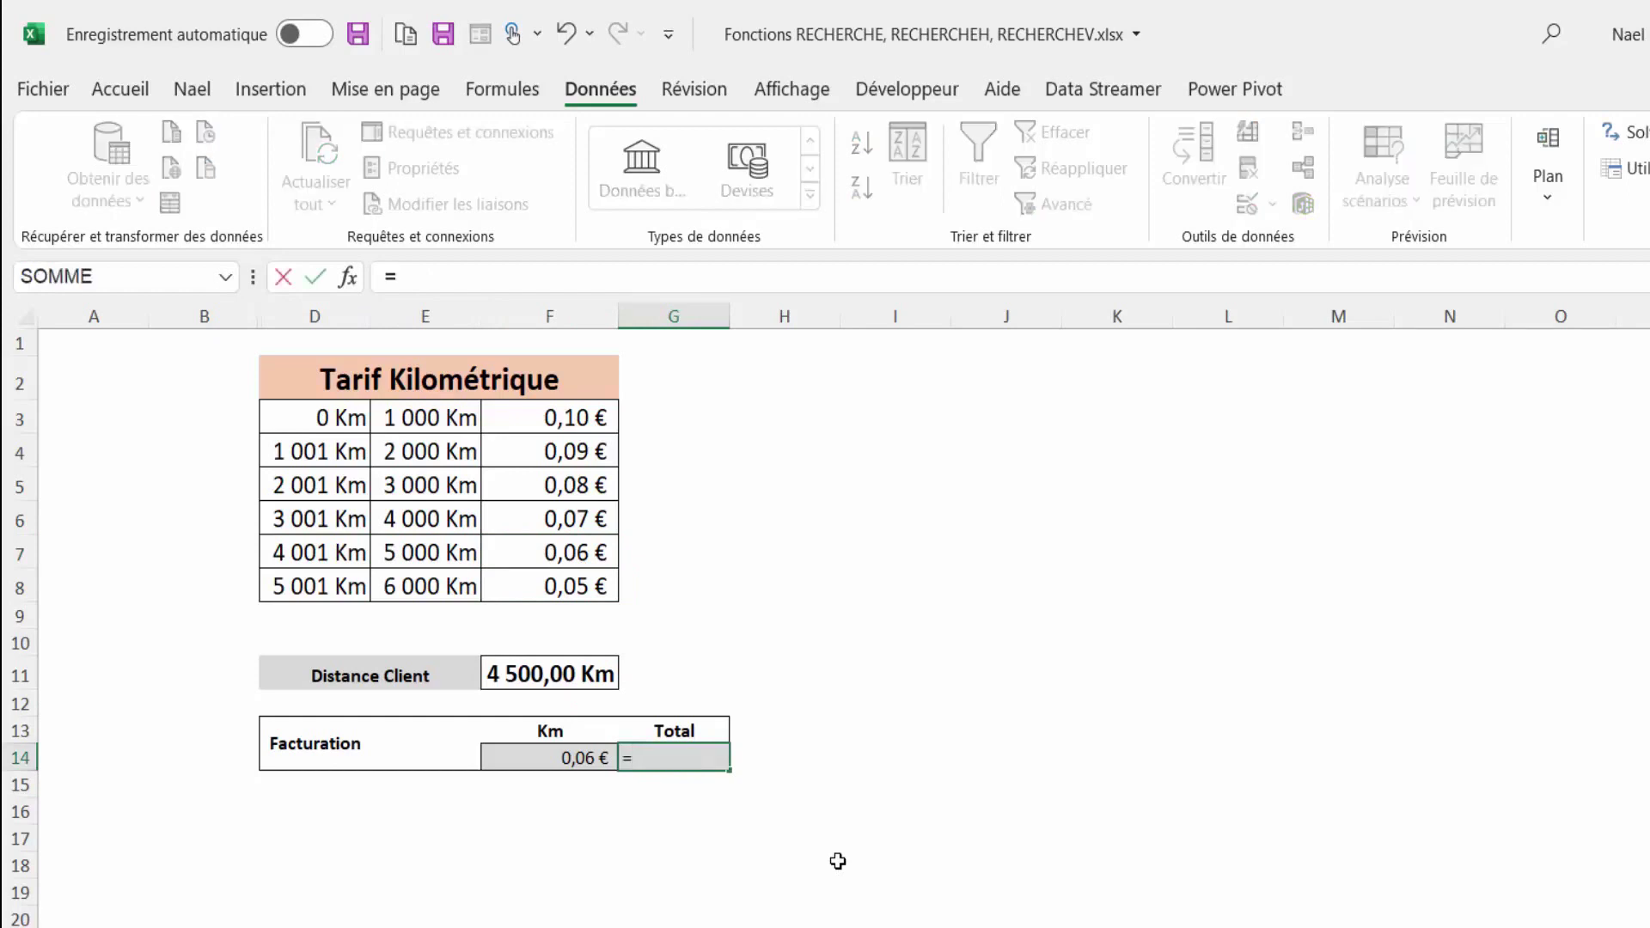
{"action": "left_click", "coordinate": [539, 672]}
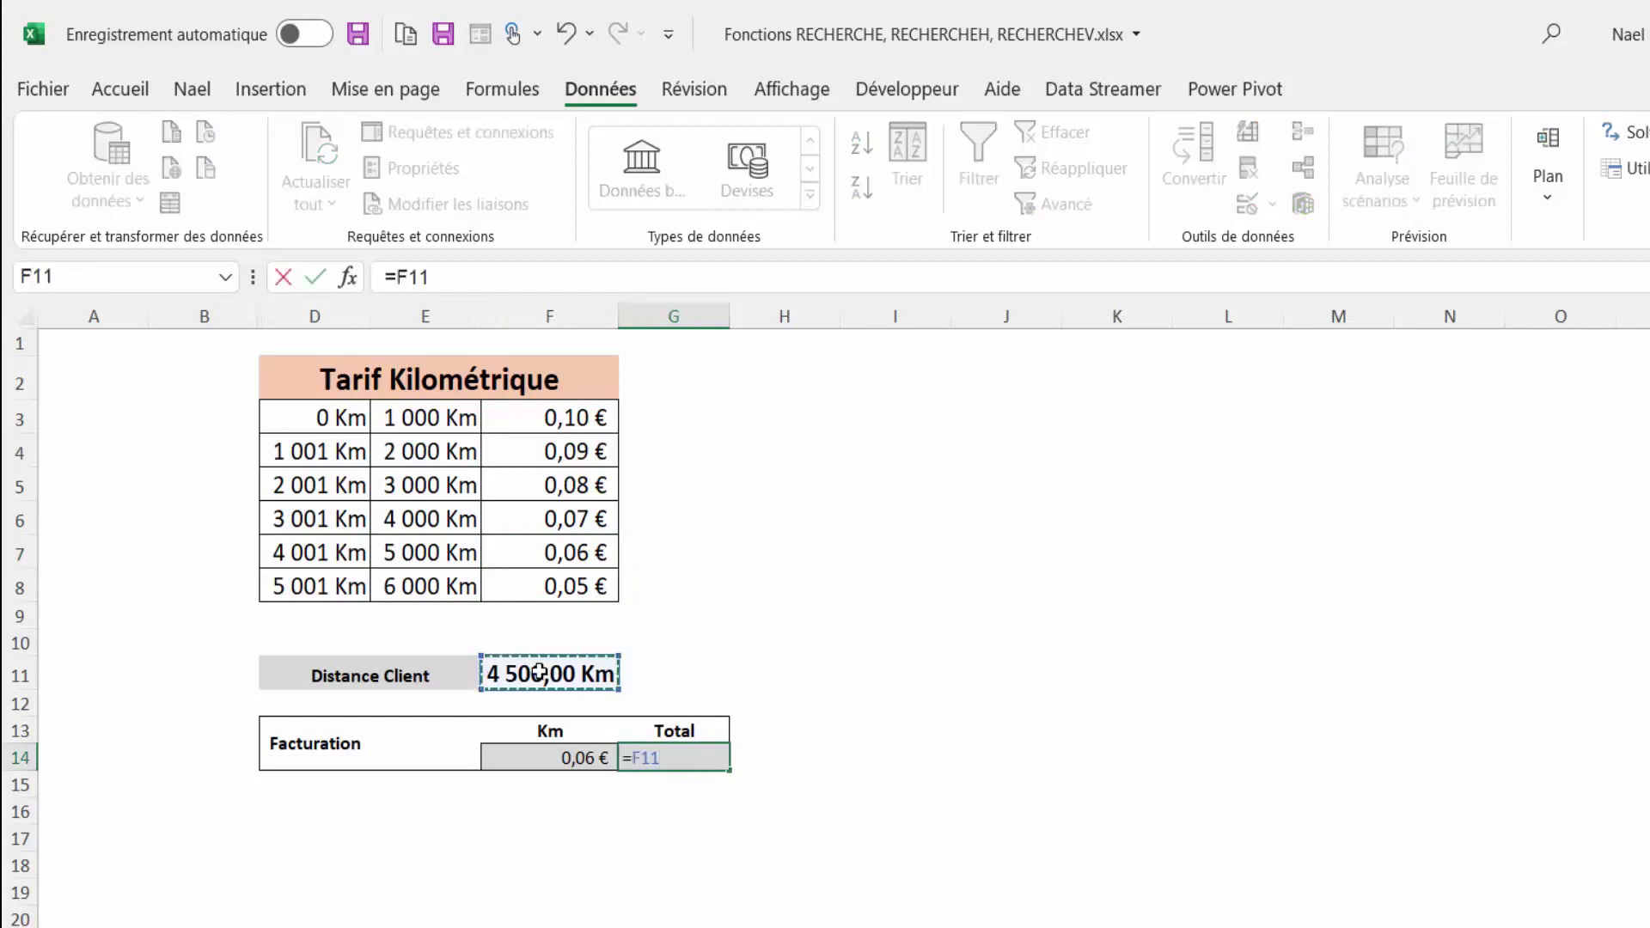
{"action": "type", "text": "*"}
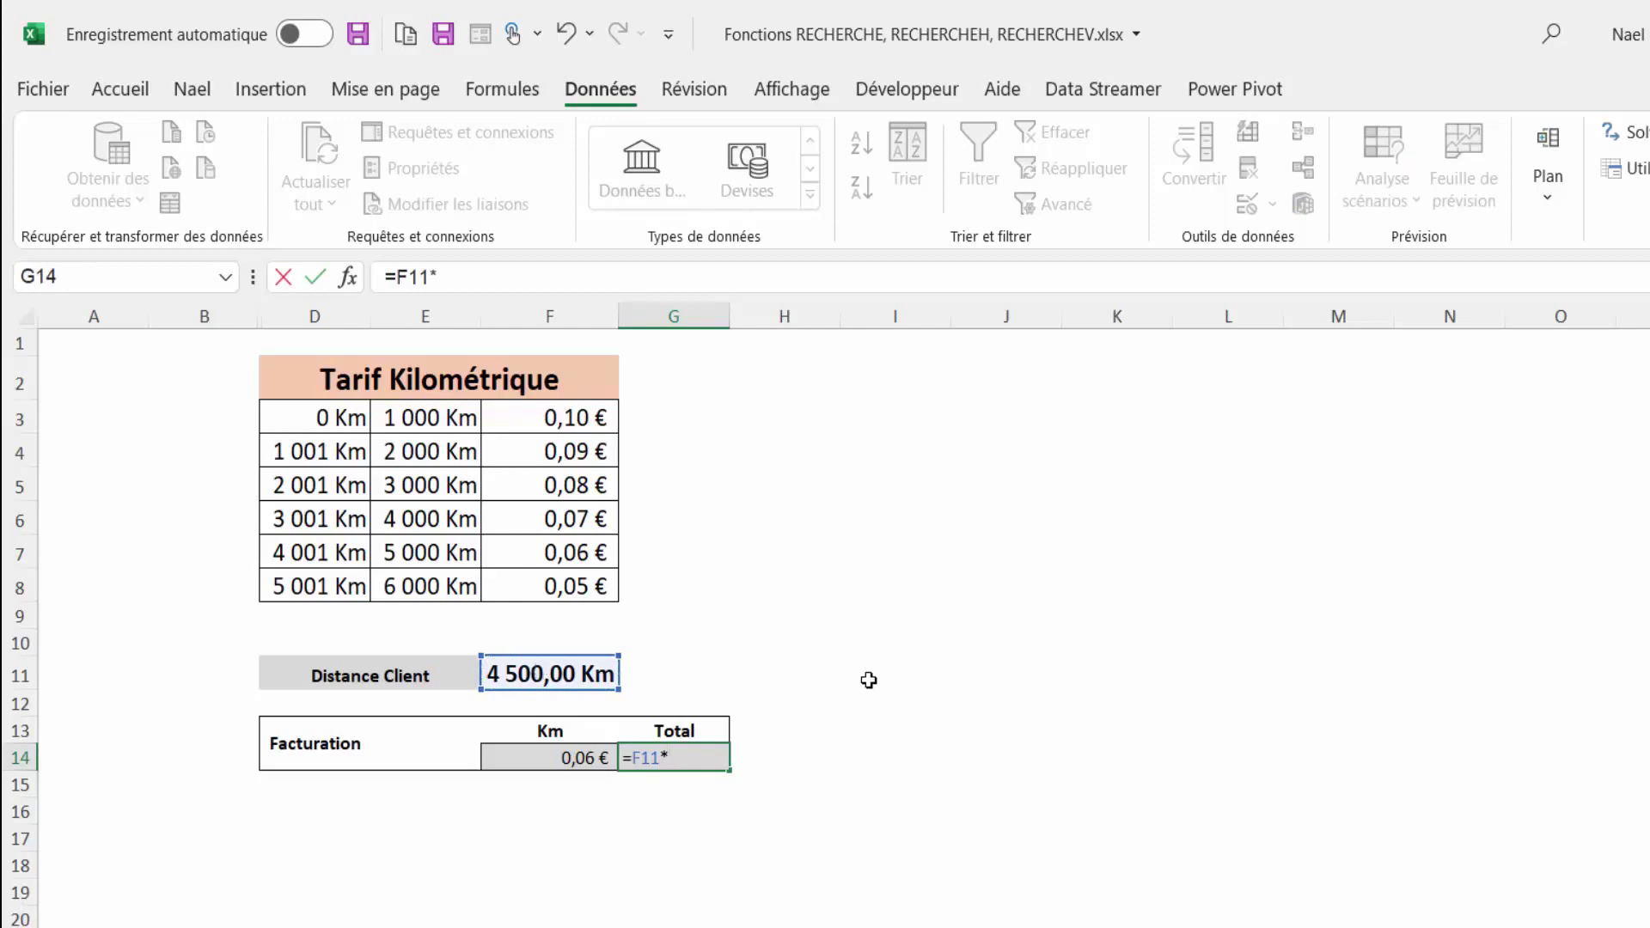
{"action": "left_click", "coordinate": [571, 755]}
{"action": "key", "text": "Return"}
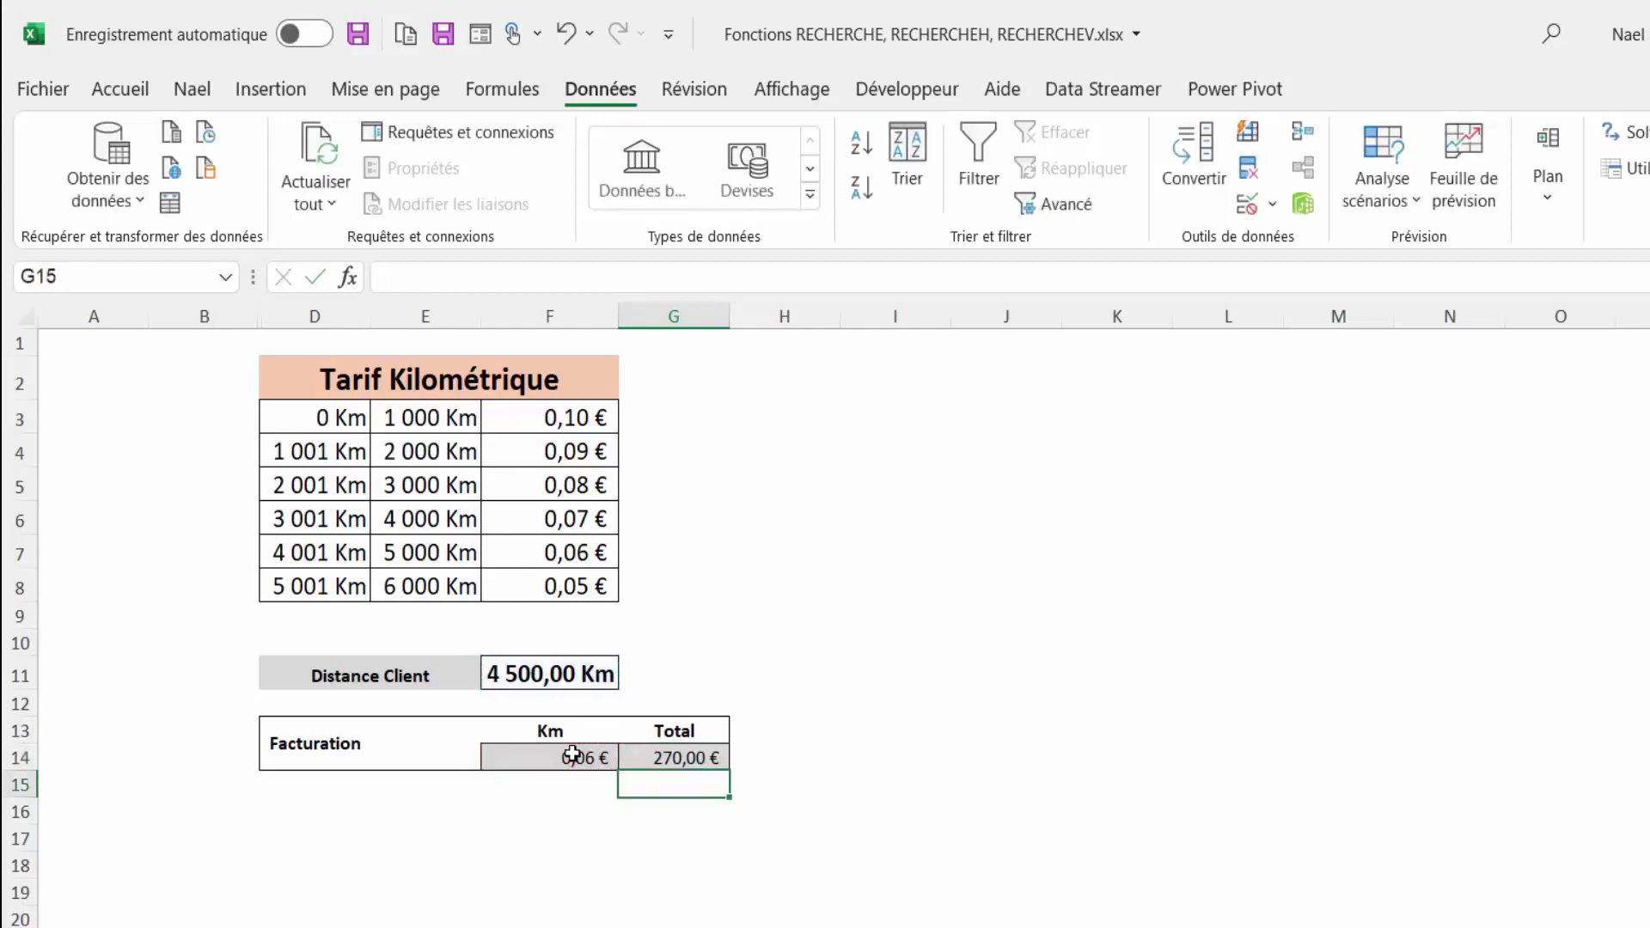
{"action": "key", "text": "Up"}
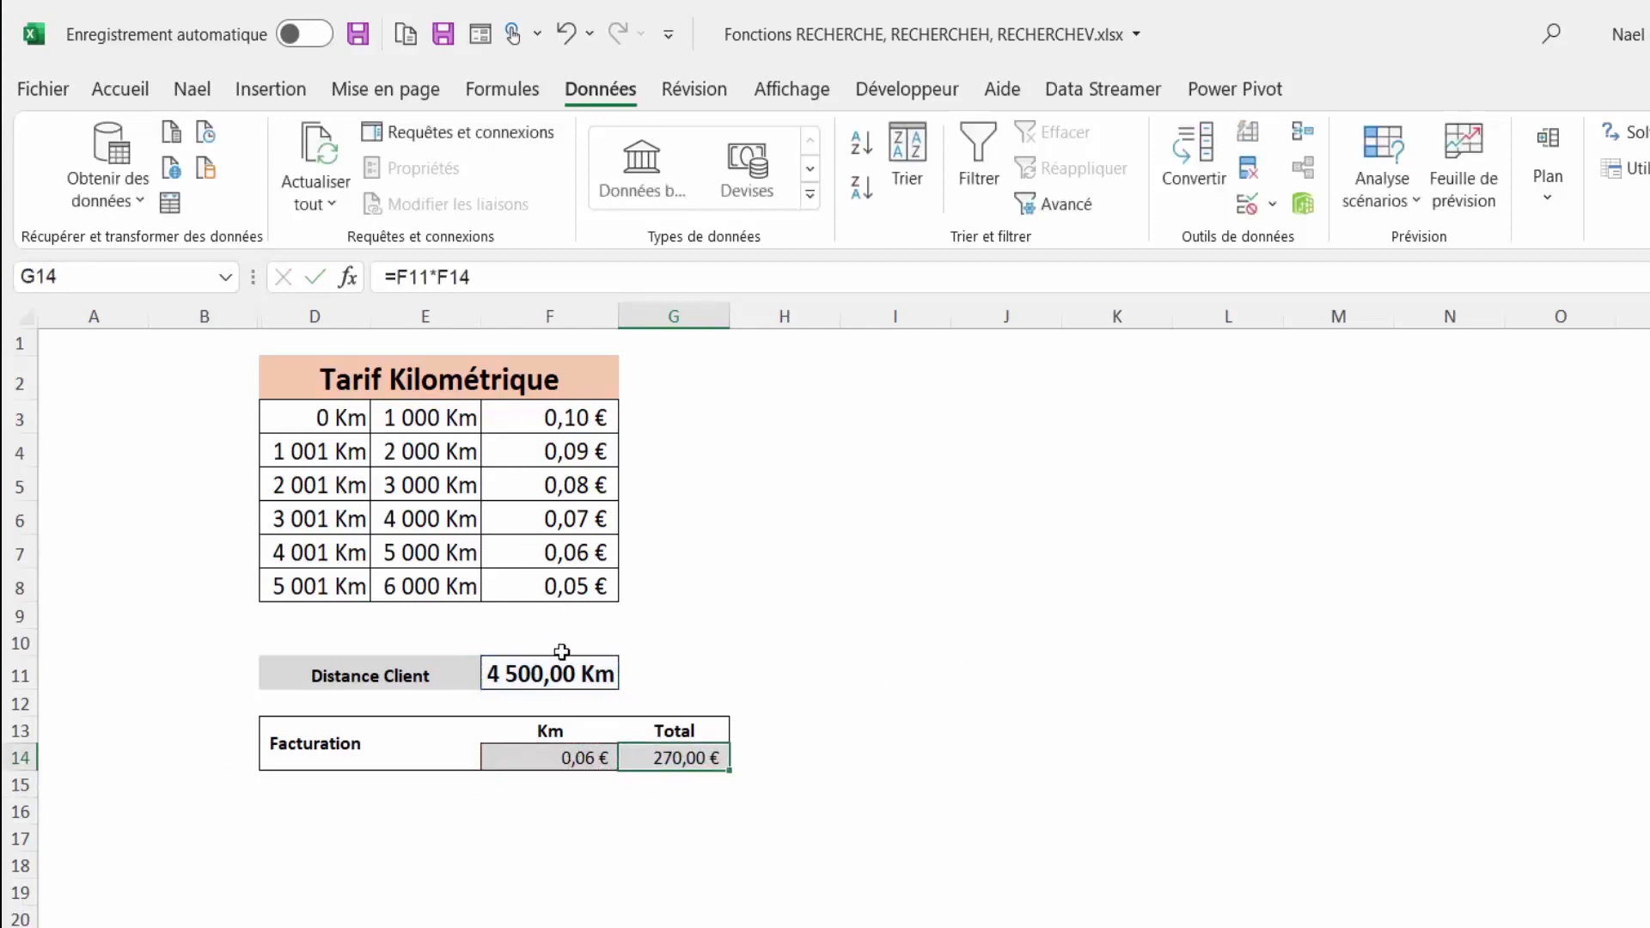
Change the client distance in F11 to 5500, landing in the 6 000 km tier at 0,05 €.
{"action": "left_click", "coordinate": [546, 672]}
{"action": "type", "text": "55"}
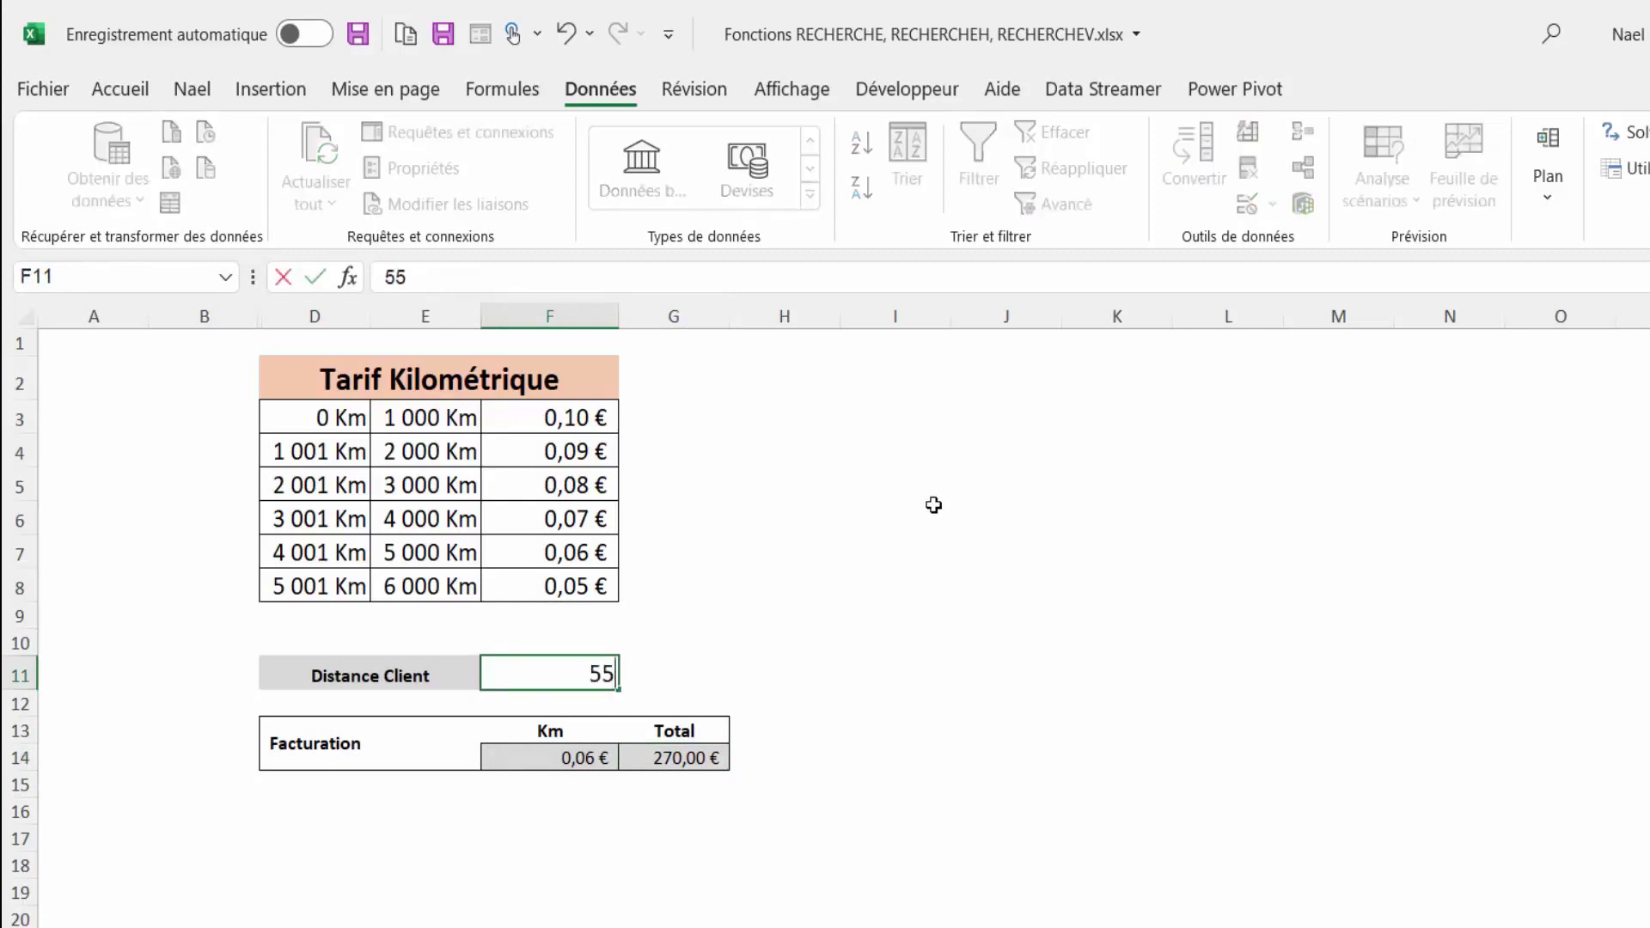
{"action": "type", "text": "00"}
{"action": "key", "text": "Return"}
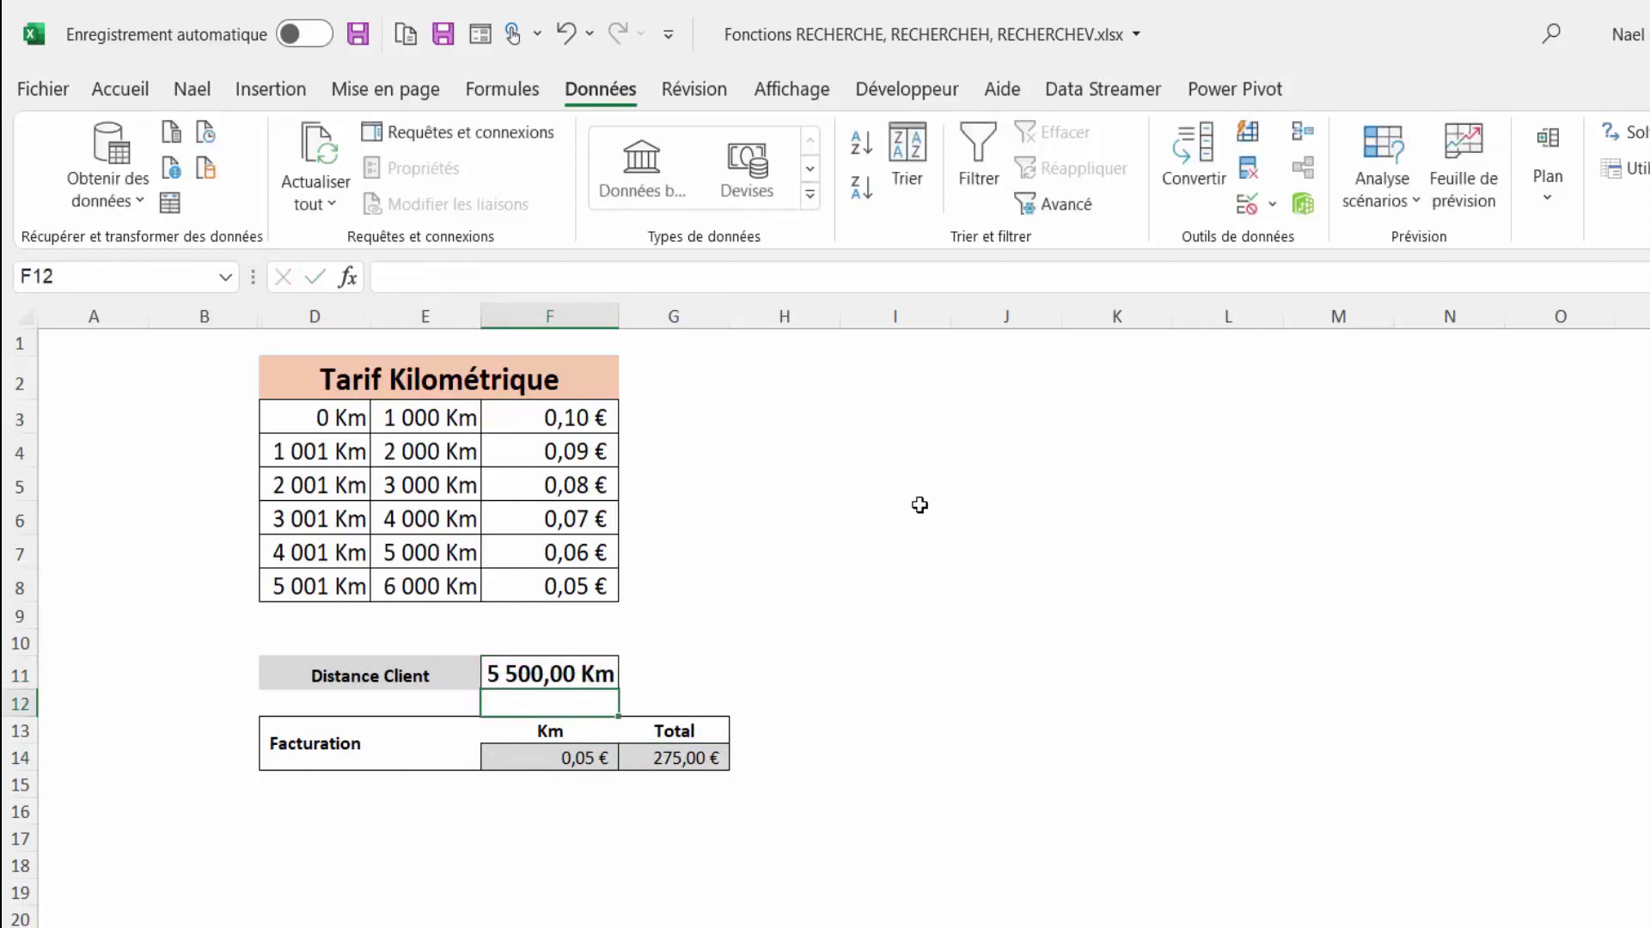
{"action": "left_click", "coordinate": [424, 599]}
{"action": "left_click", "coordinate": [554, 593]}
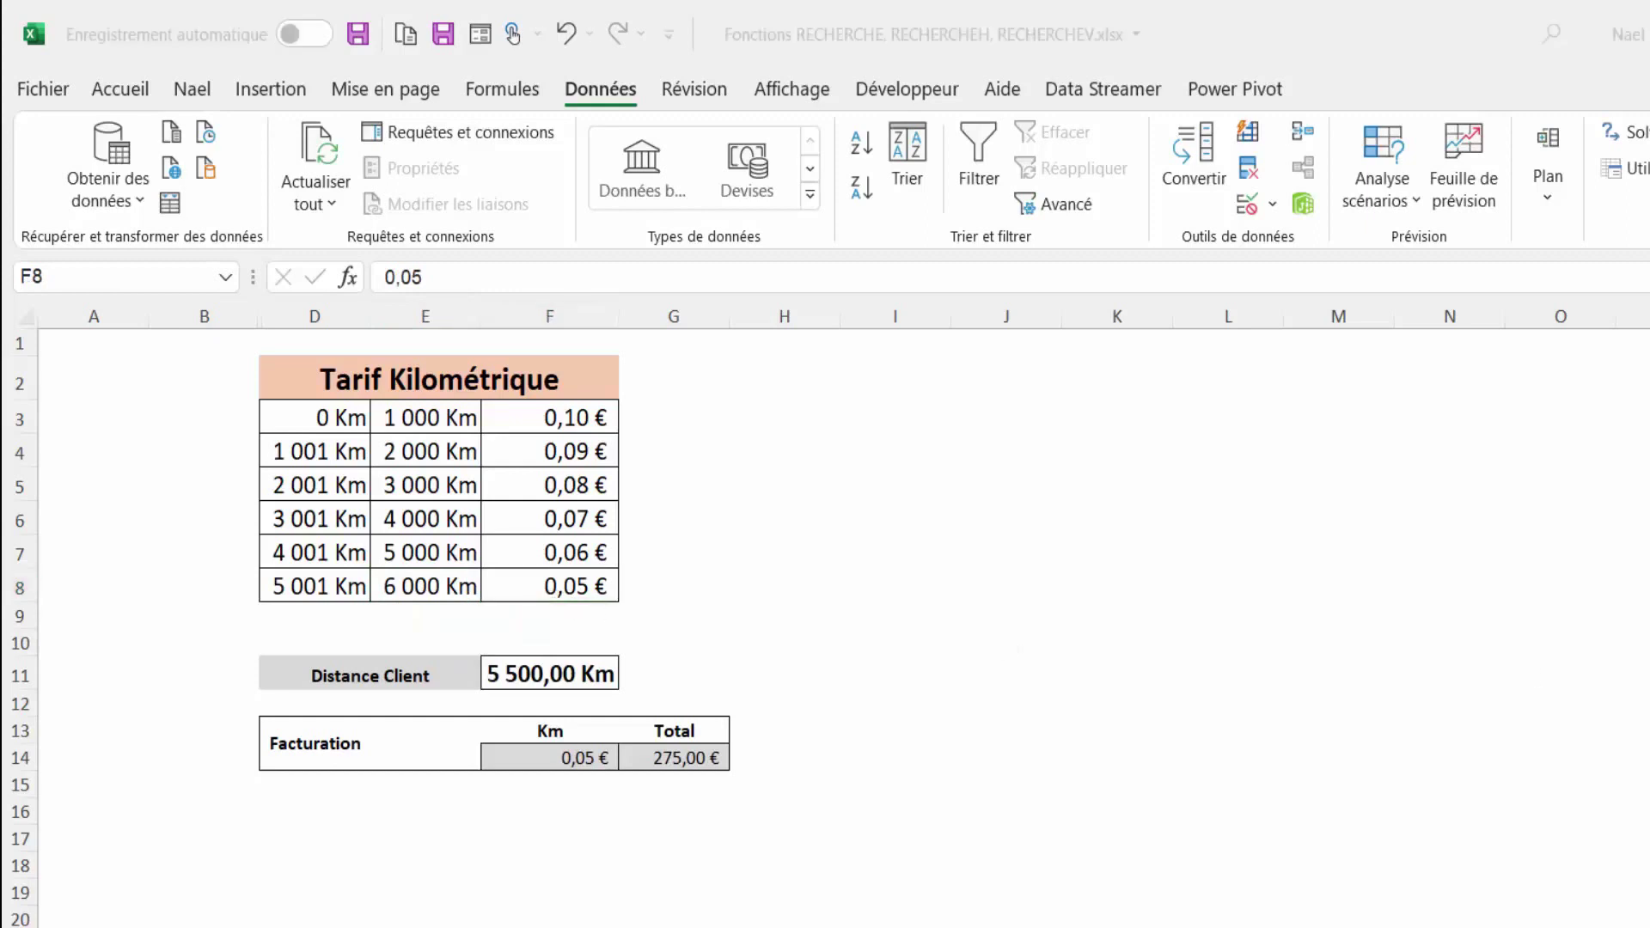
Unhide column C via columns B–D and compare its 0,05 € rate in C3 with F3's 0,10 €.
{"action": "left_click_drag", "start_coordinate": [203, 318], "coordinate": [309, 318]}
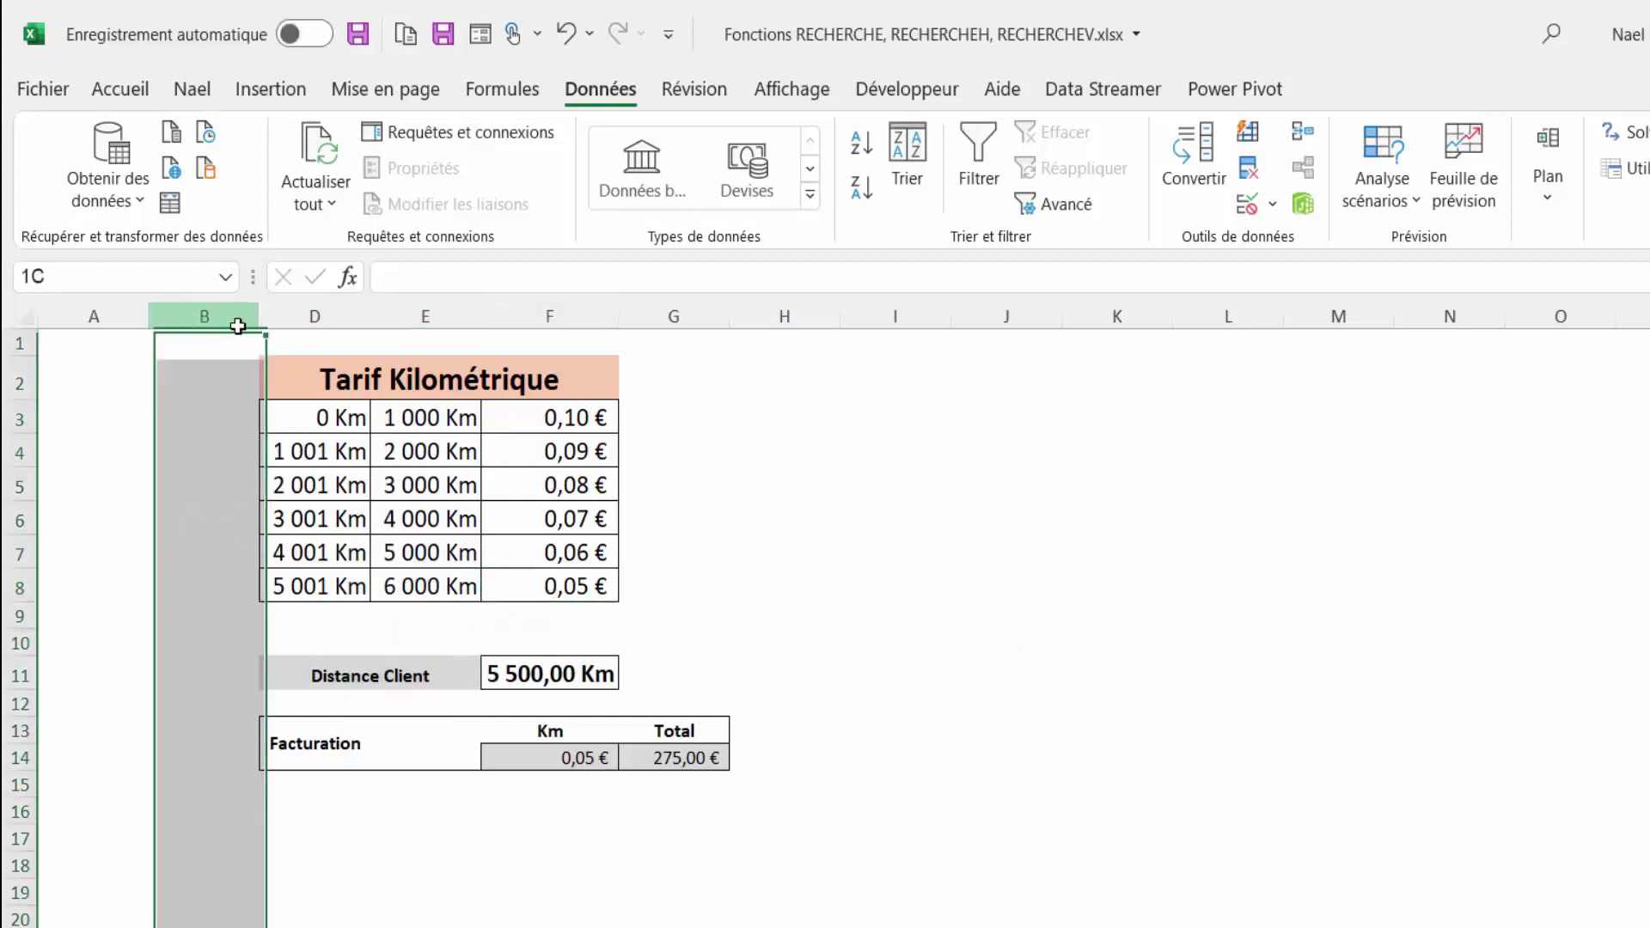
{"action": "right_click", "coordinate": [202, 387]}
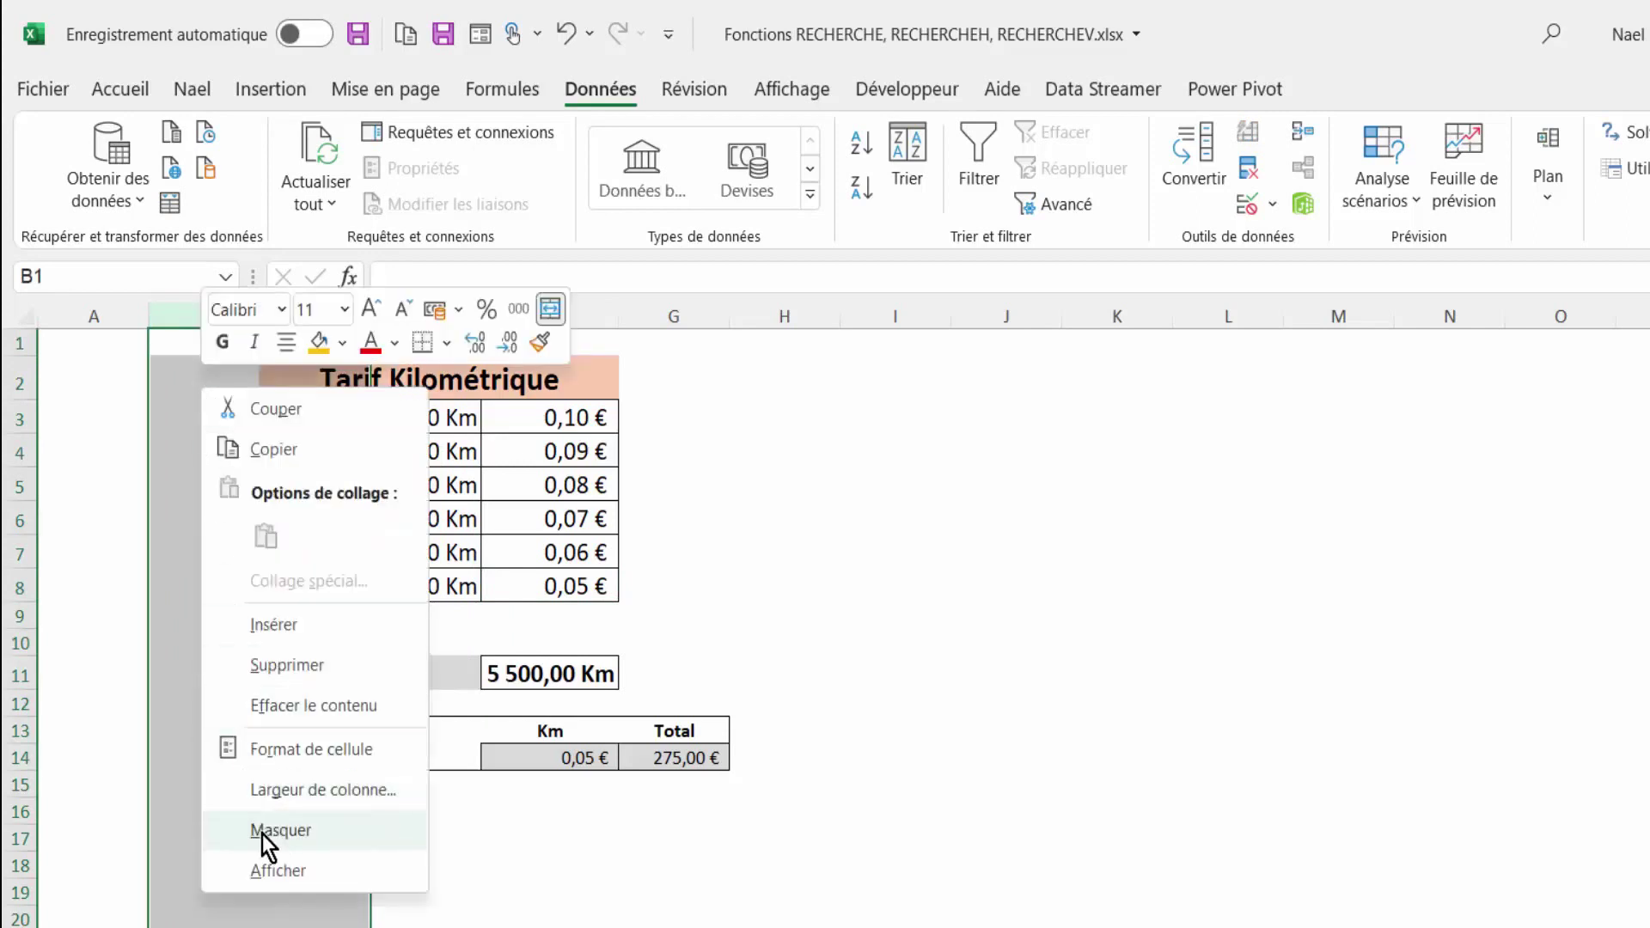
{"action": "left_click", "coordinate": [272, 864]}
{"action": "left_click", "coordinate": [325, 499]}
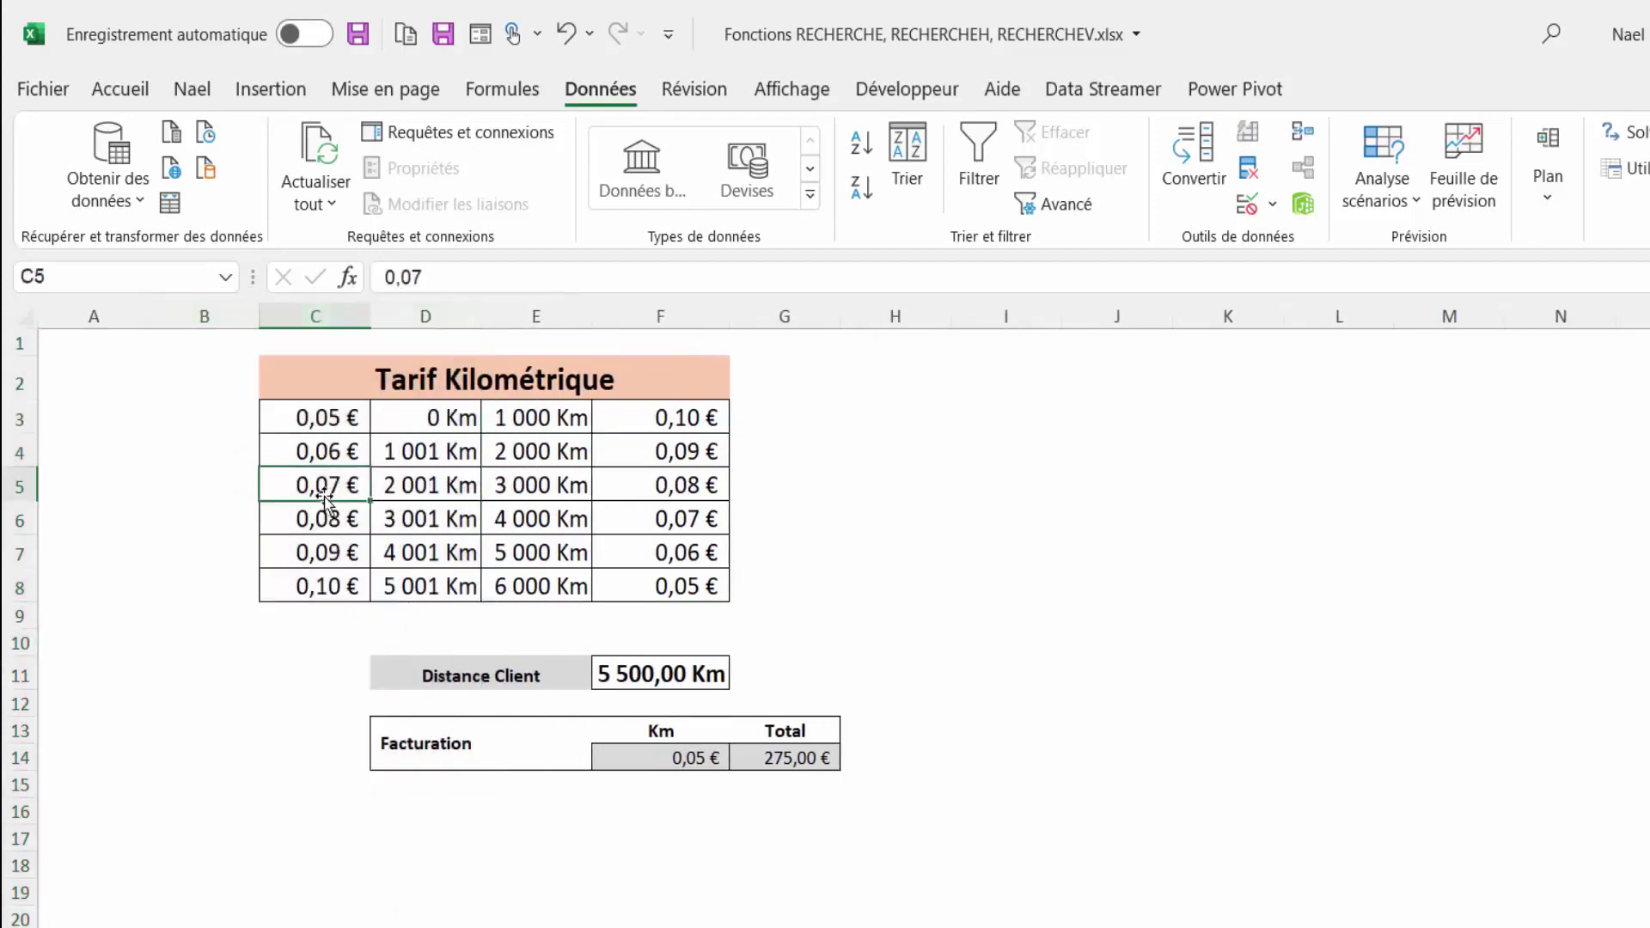
{"action": "left_click", "coordinate": [328, 418]}
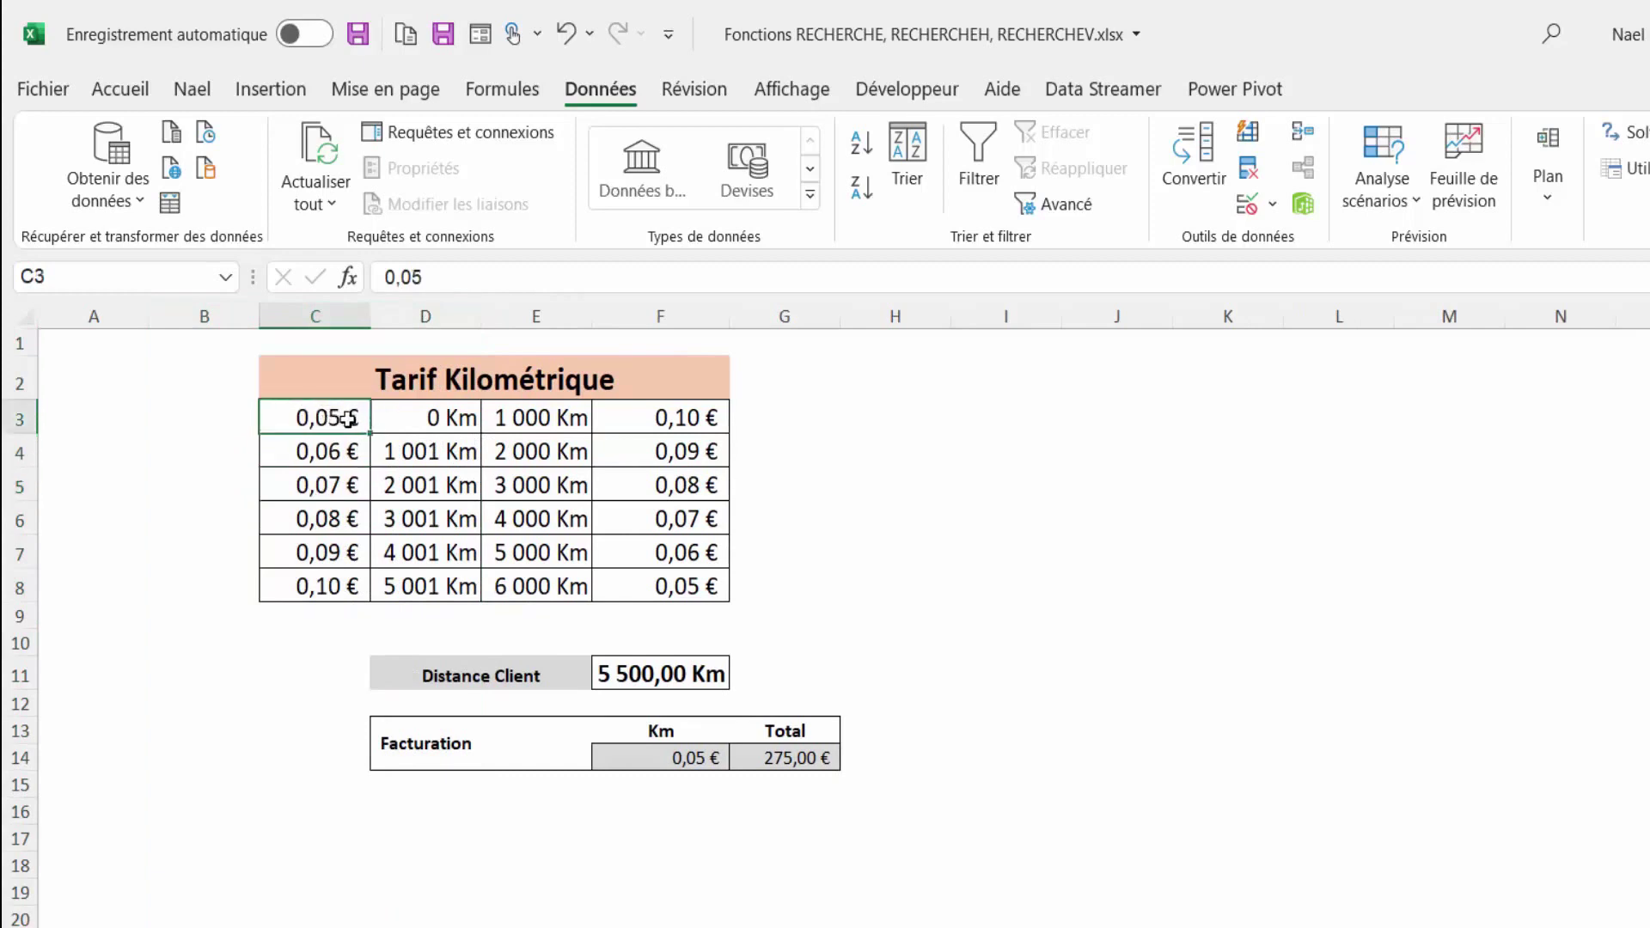
{"action": "left_click", "coordinate": [699, 417]}
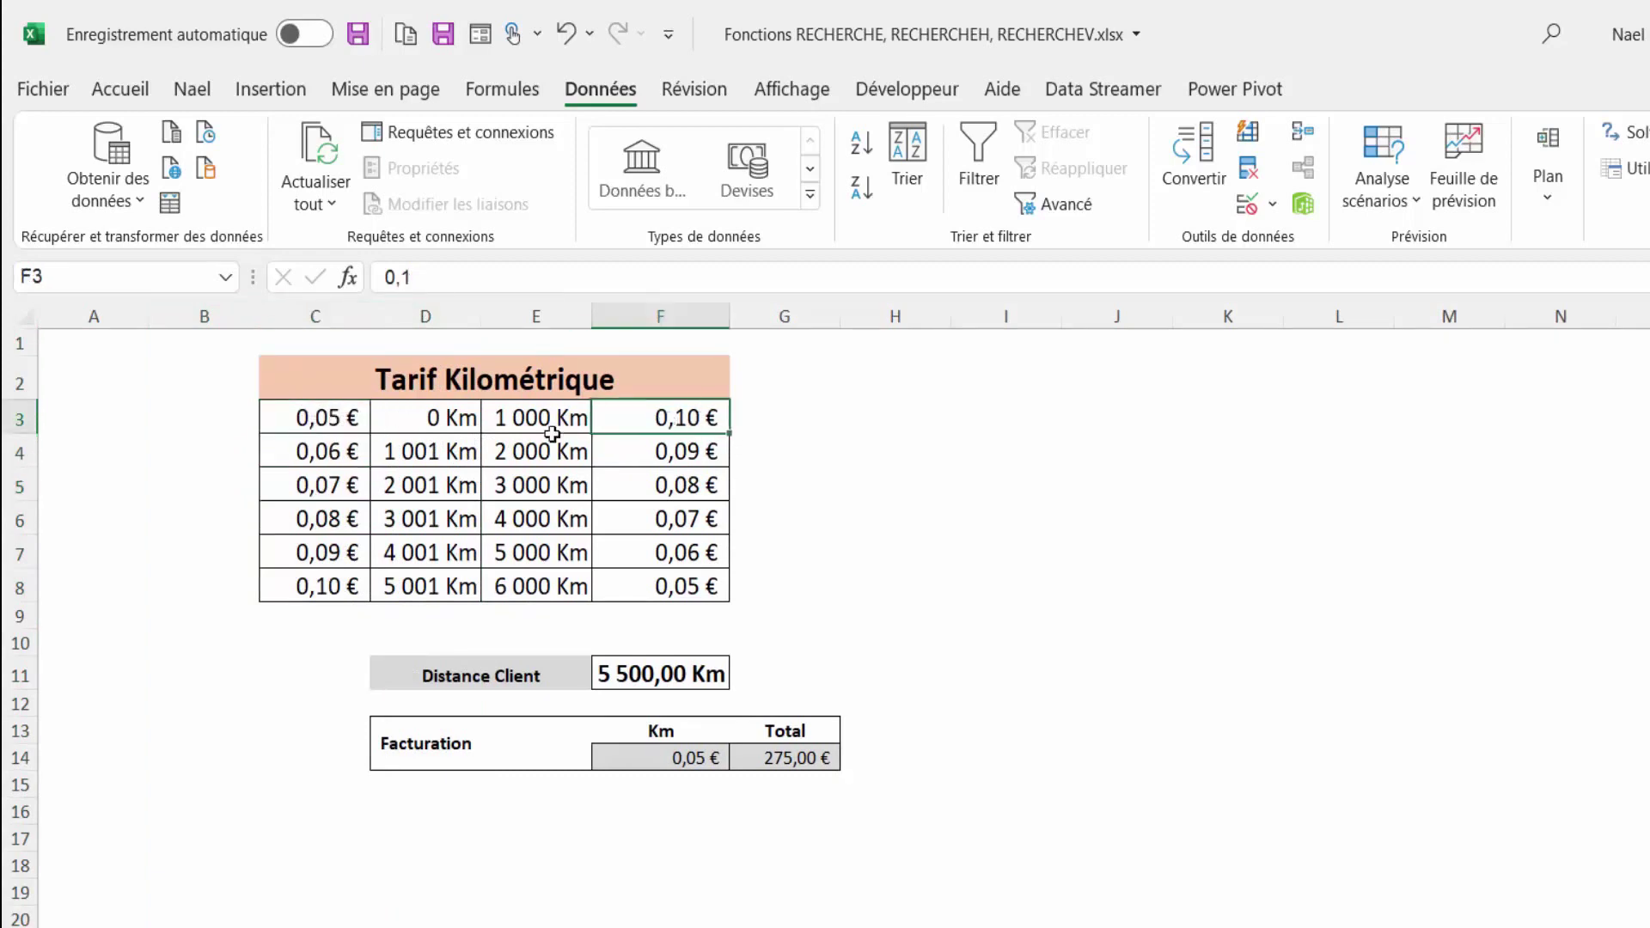
{"action": "left_click_drag", "start_coordinate": [547, 421], "coordinate": [545, 584]}
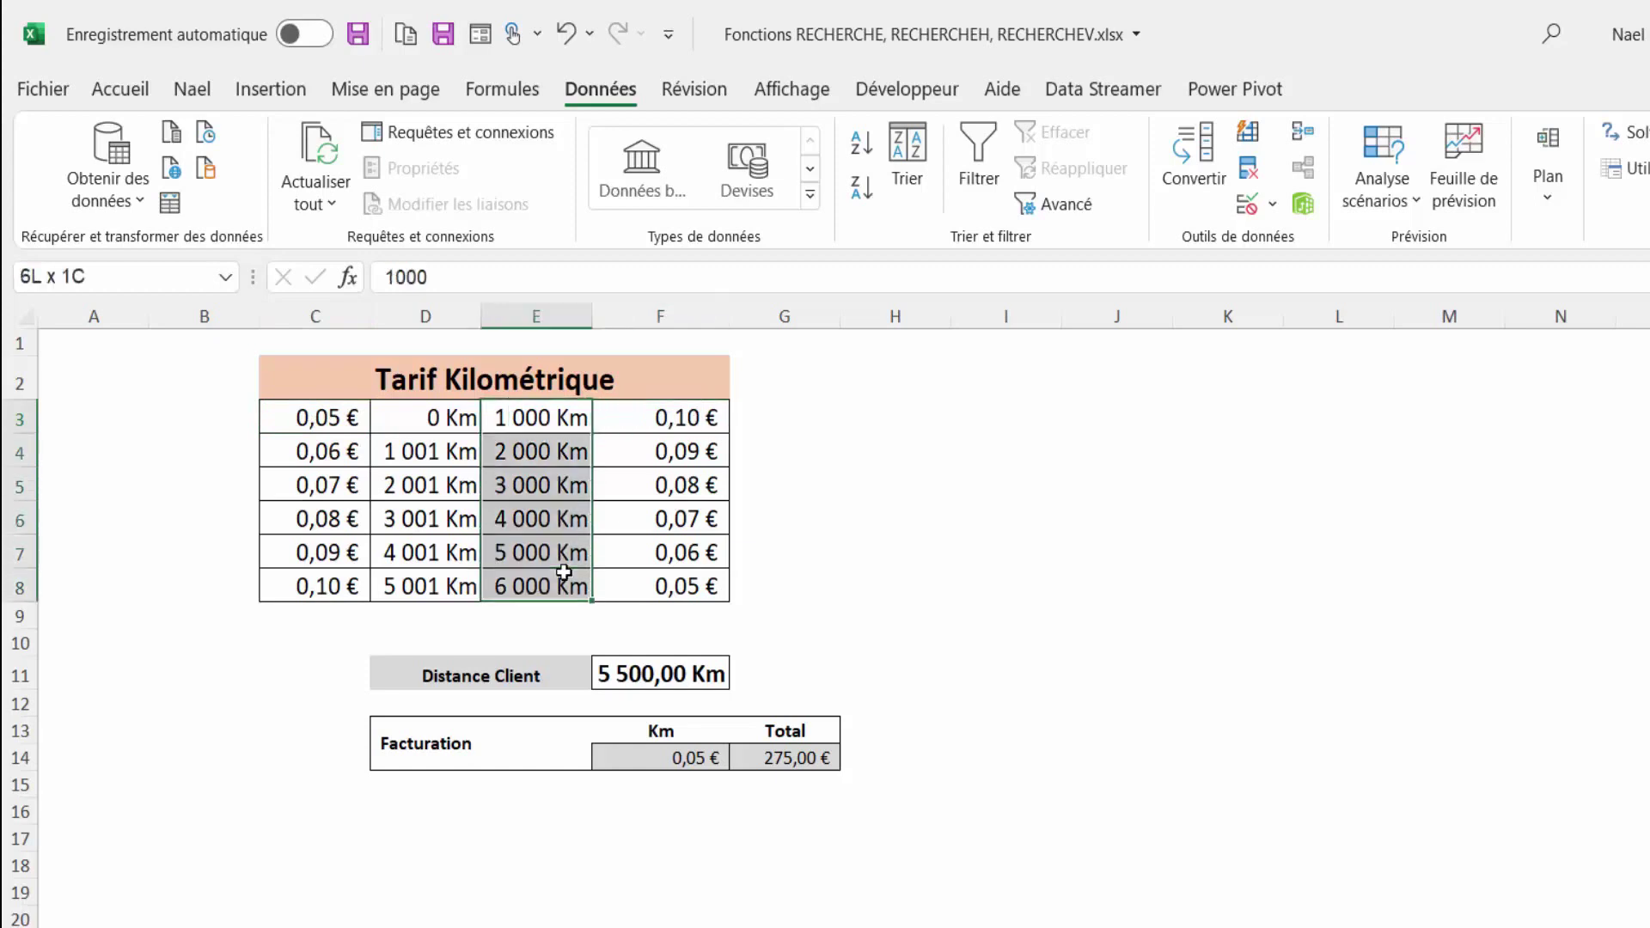
{"action": "left_click", "coordinate": [329, 413]}
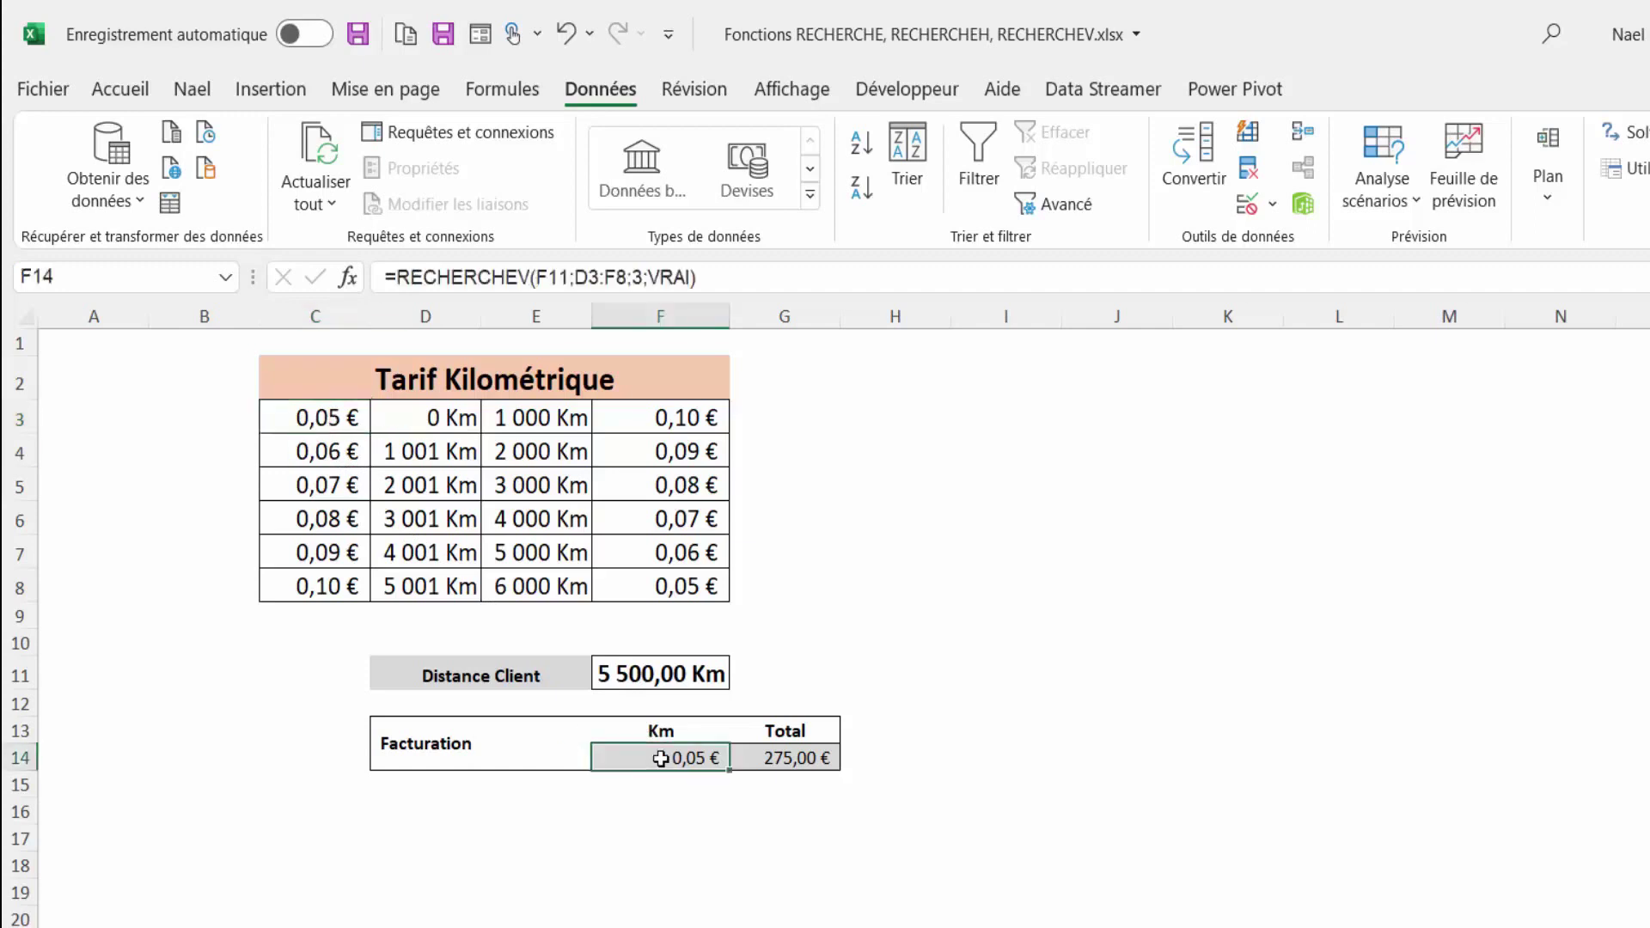
Start the F14 formula =INDEX( with C3:F8 as the lookup table.
{"action": "left_click_drag", "start_coordinate": [660, 758], "coordinate": [784, 758]}
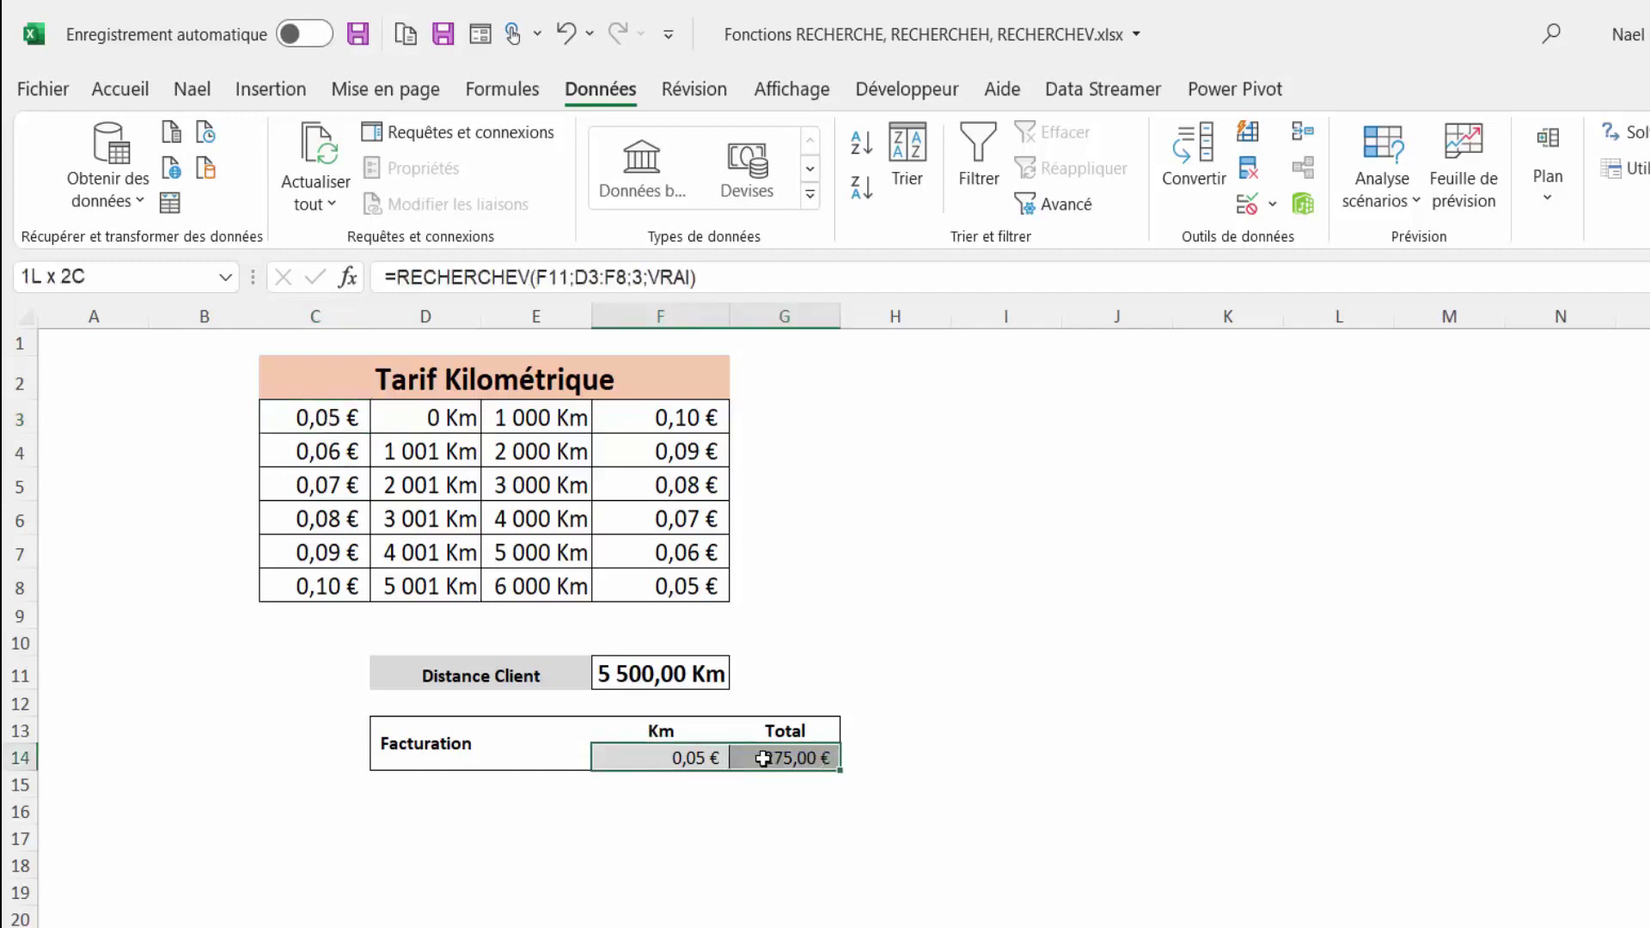
{"action": "left_click", "coordinate": [126, 86]}
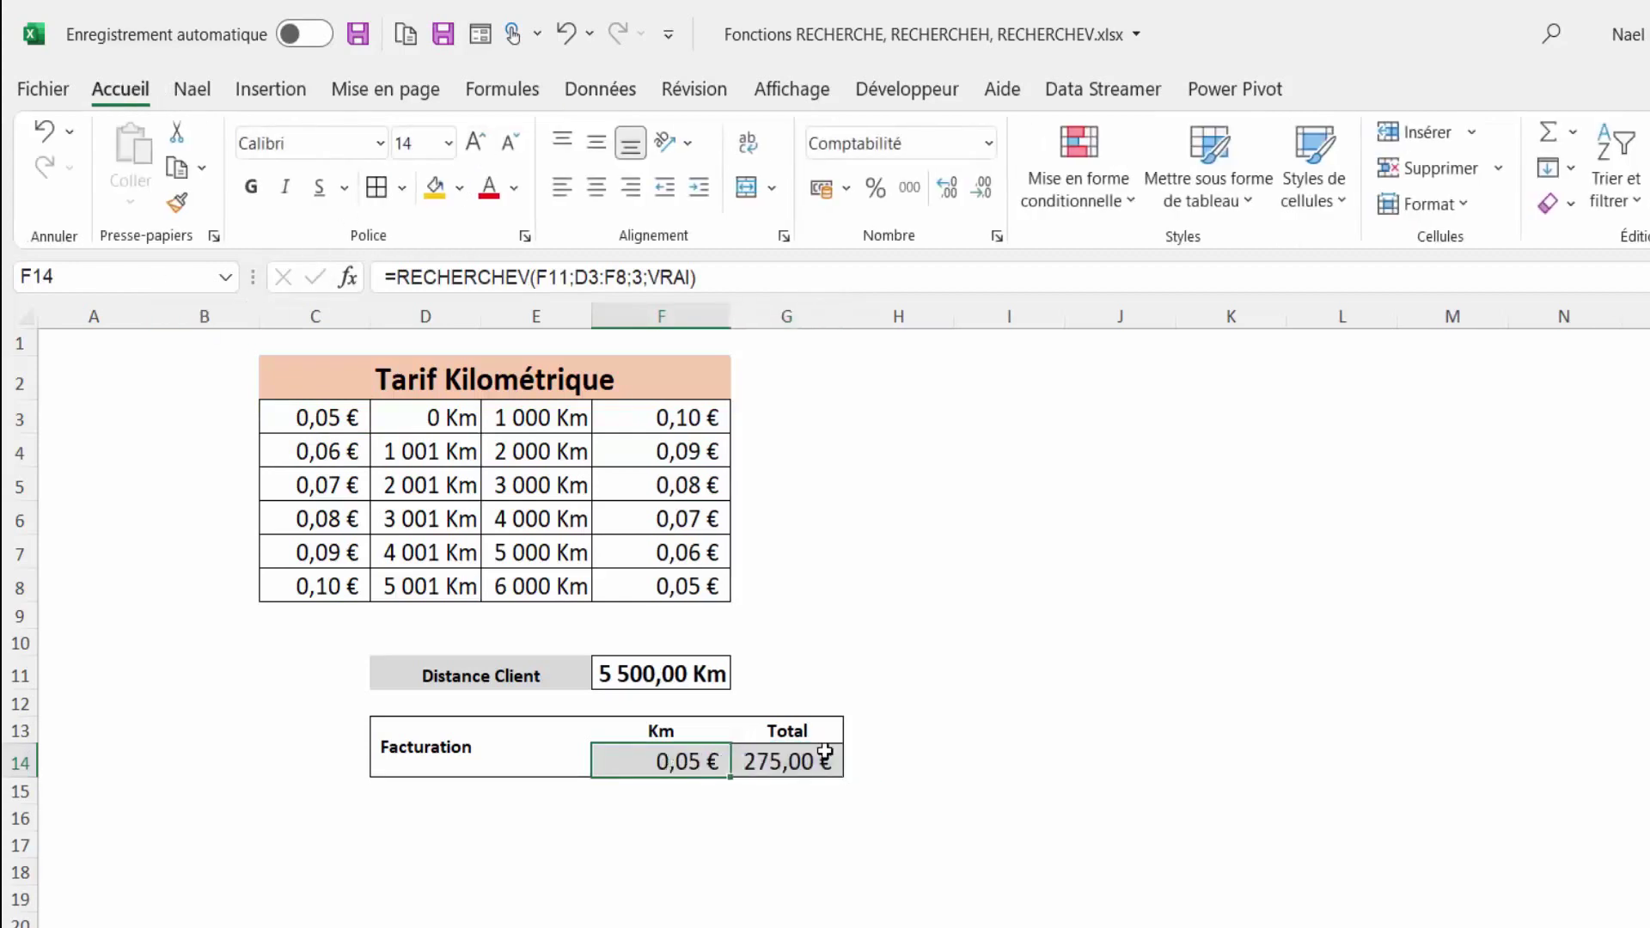
{"action": "type", "text": "="}
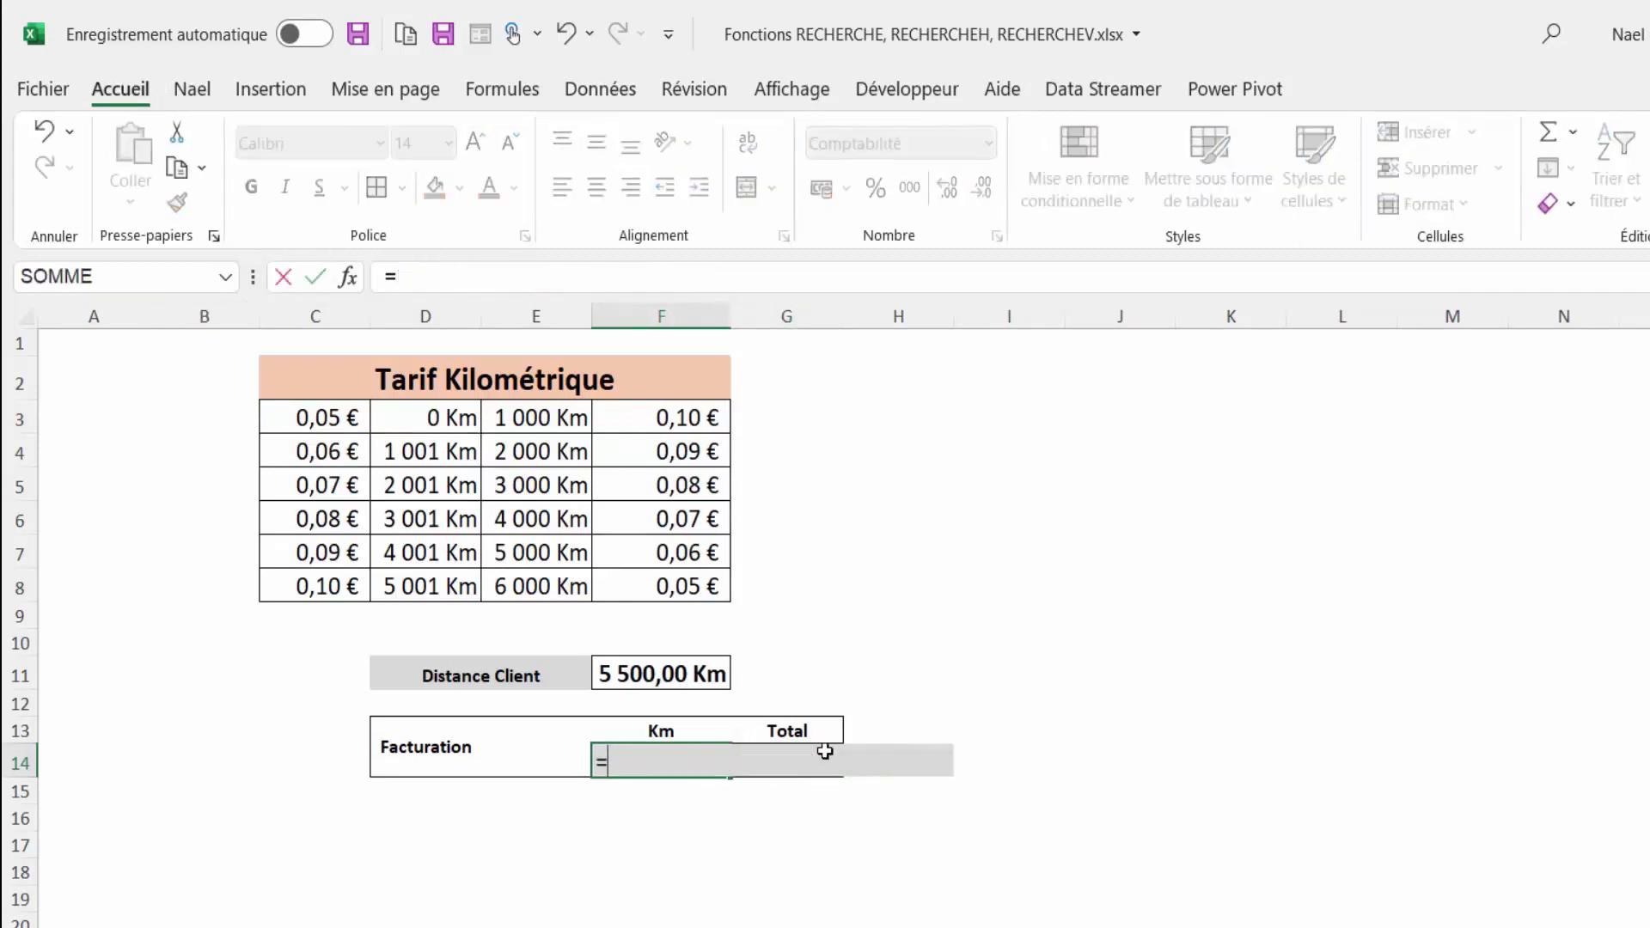
{"action": "type", "text": "index"}
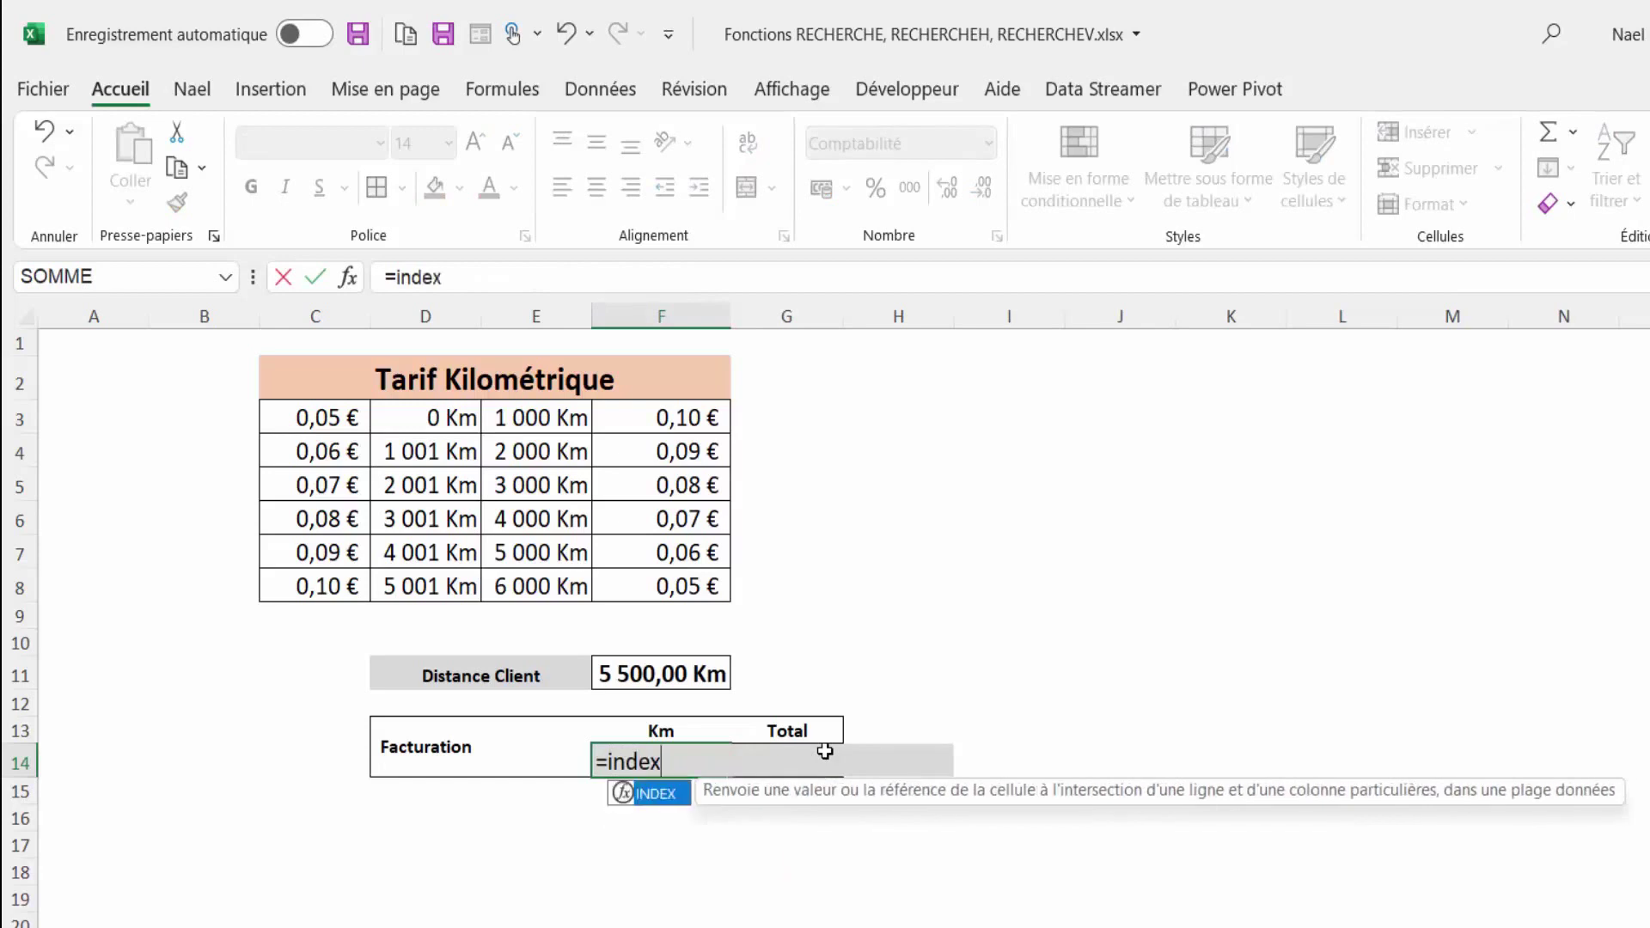
{"action": "type", "text": "("}
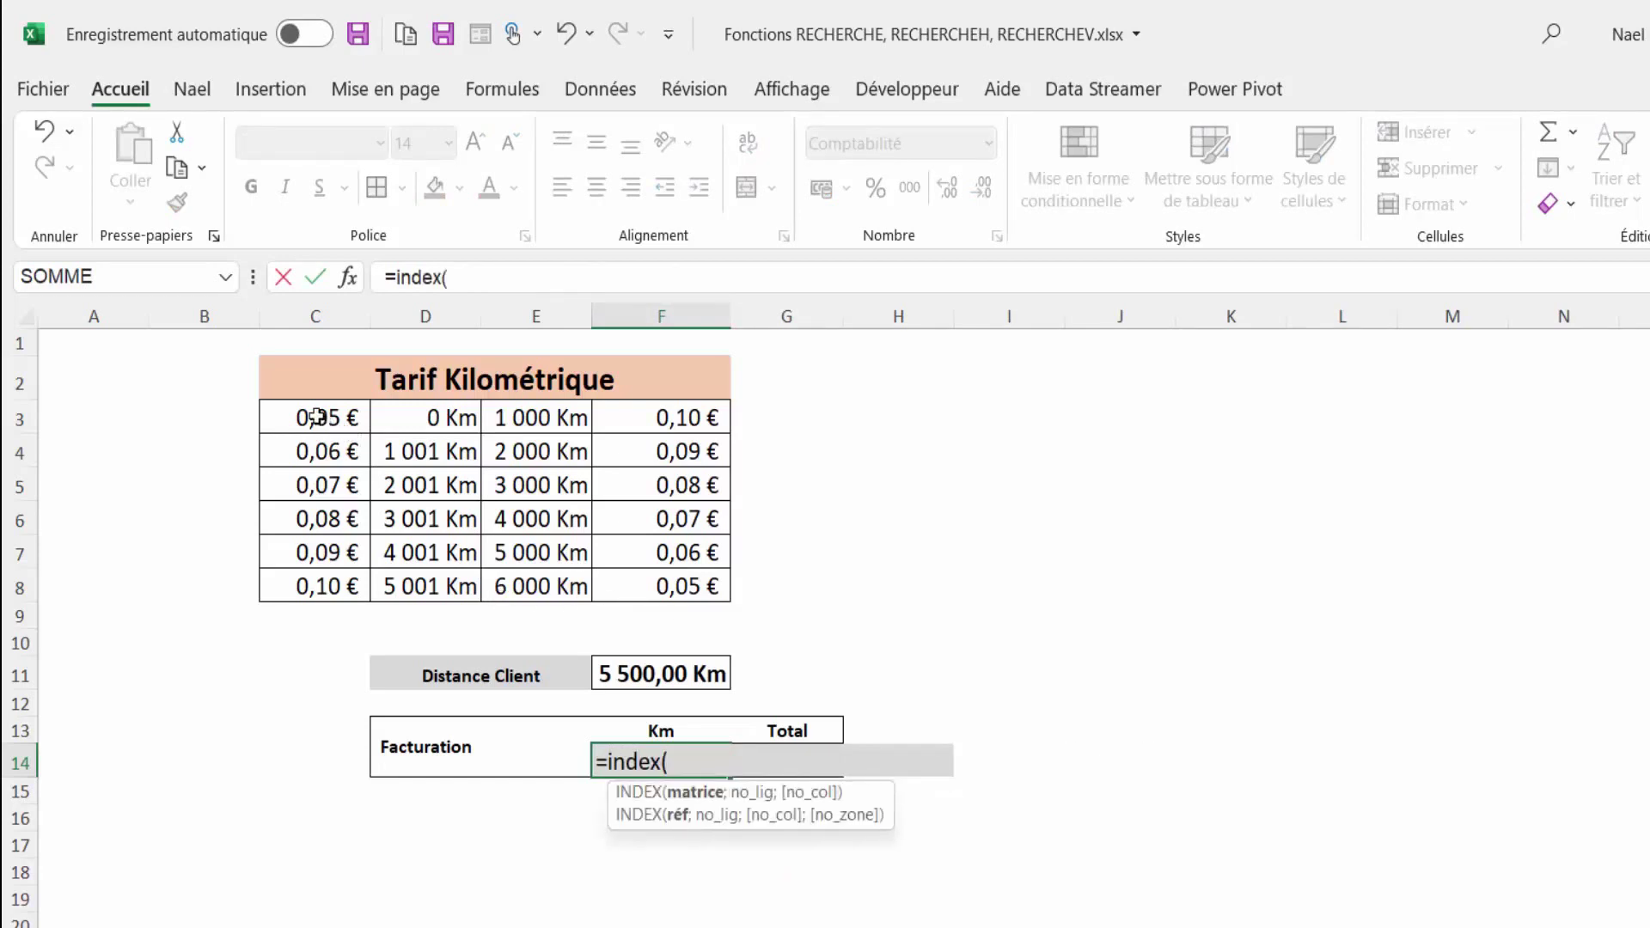
{"action": "mouse_move", "coordinate": [324, 421]}
{"action": "left_mouse_down"}
{"action": "mouse_move", "coordinate": [637, 518]}
{"action": "mouse_move", "coordinate": [634, 585]}
{"action": "left_mouse_up"}
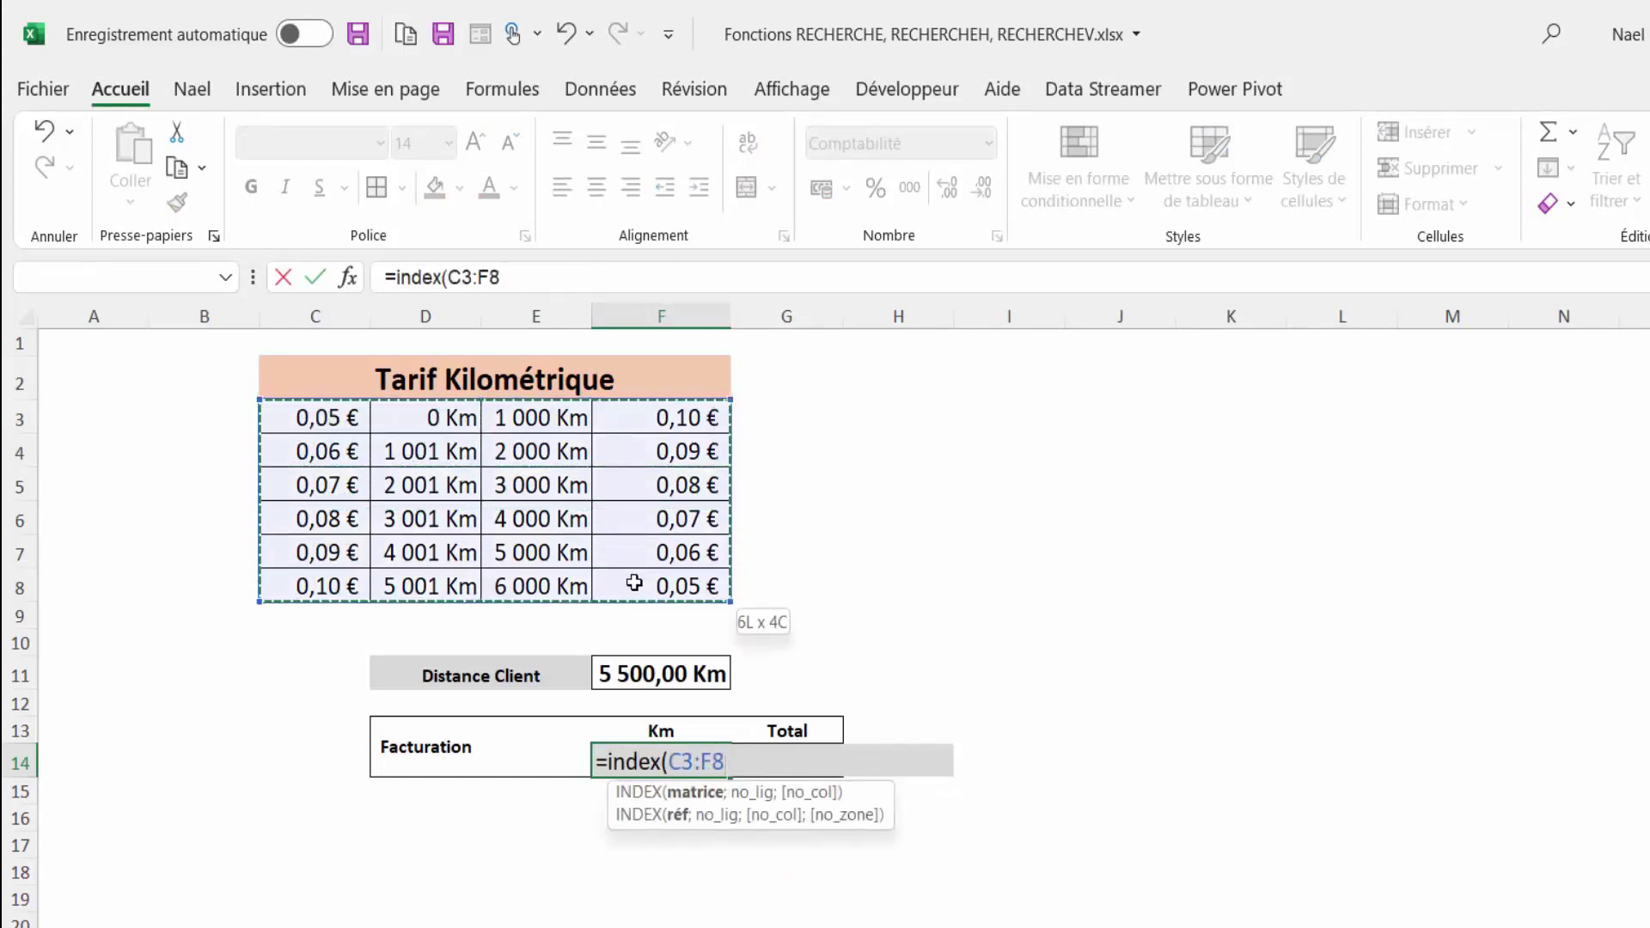
{"action": "type", "text": ";"}
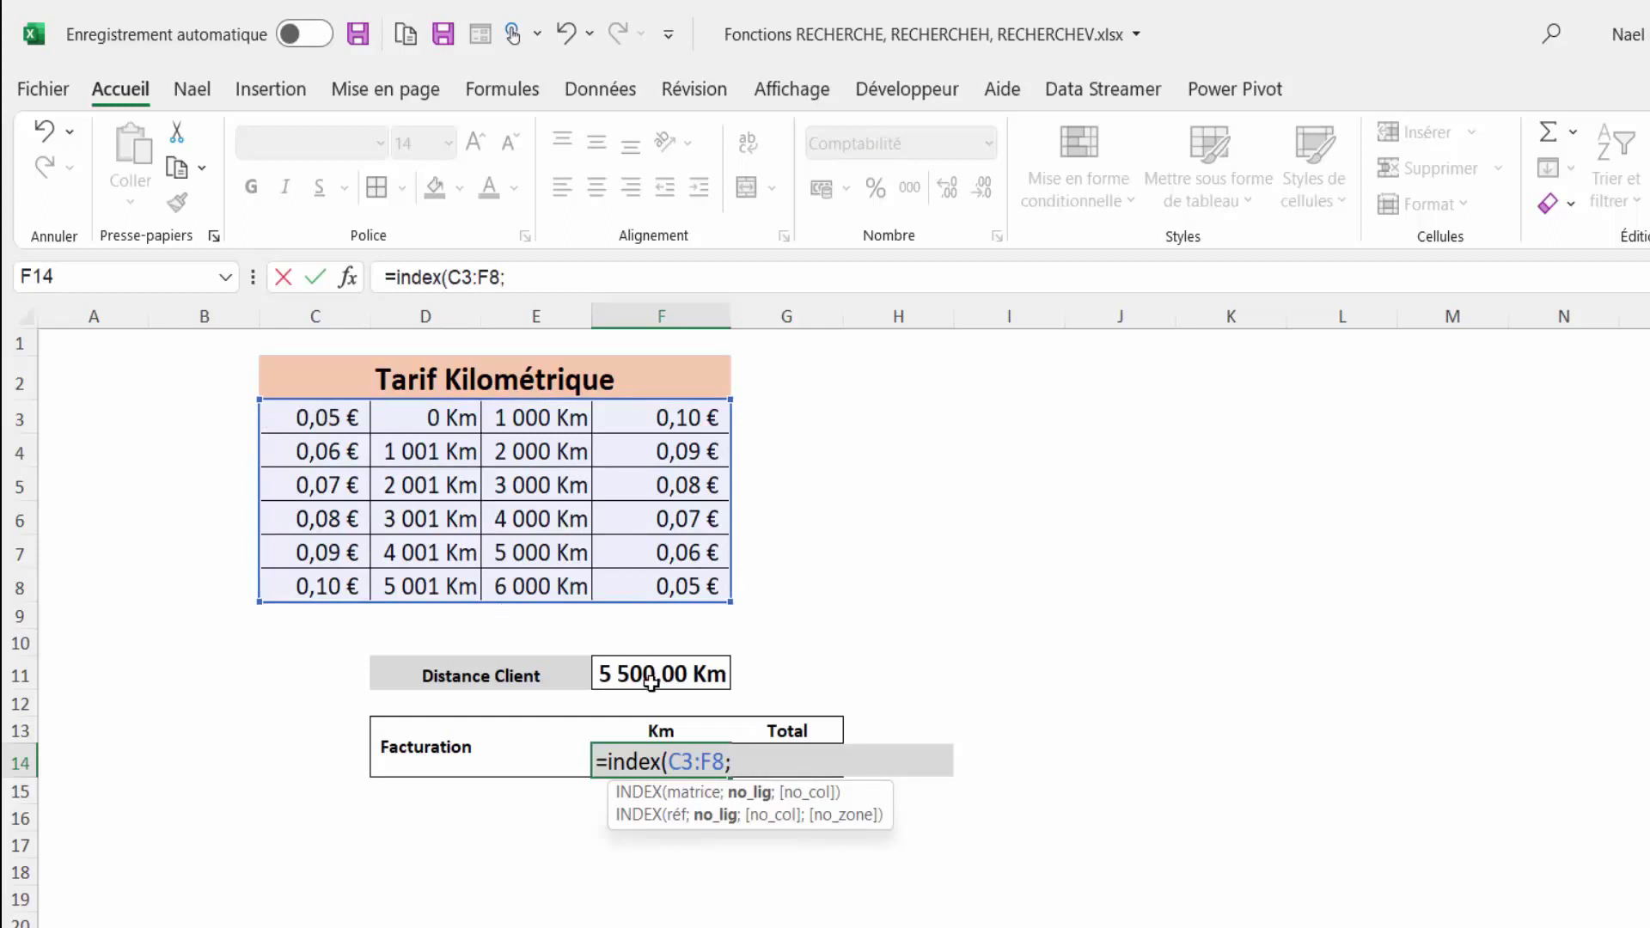
Complete it as =INDEX(C3:F8;EQUIV(F11;E3:E8;1);1) and enter the formula.
{"action": "type", "text": "eq"}
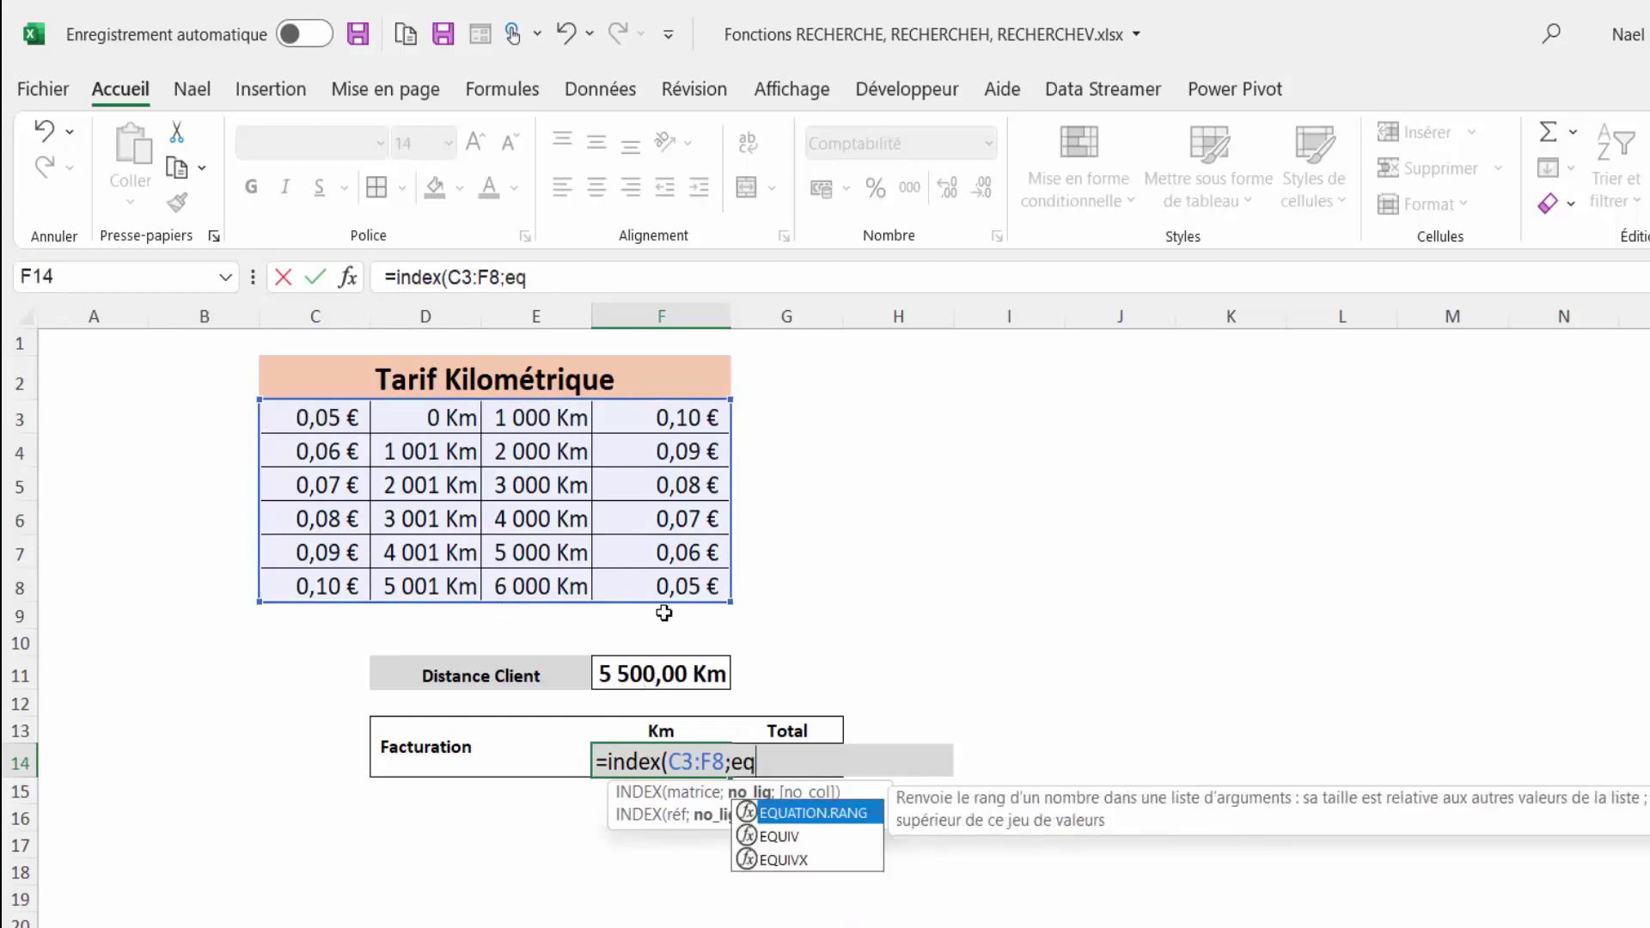
{"action": "type", "text": "uiv("}
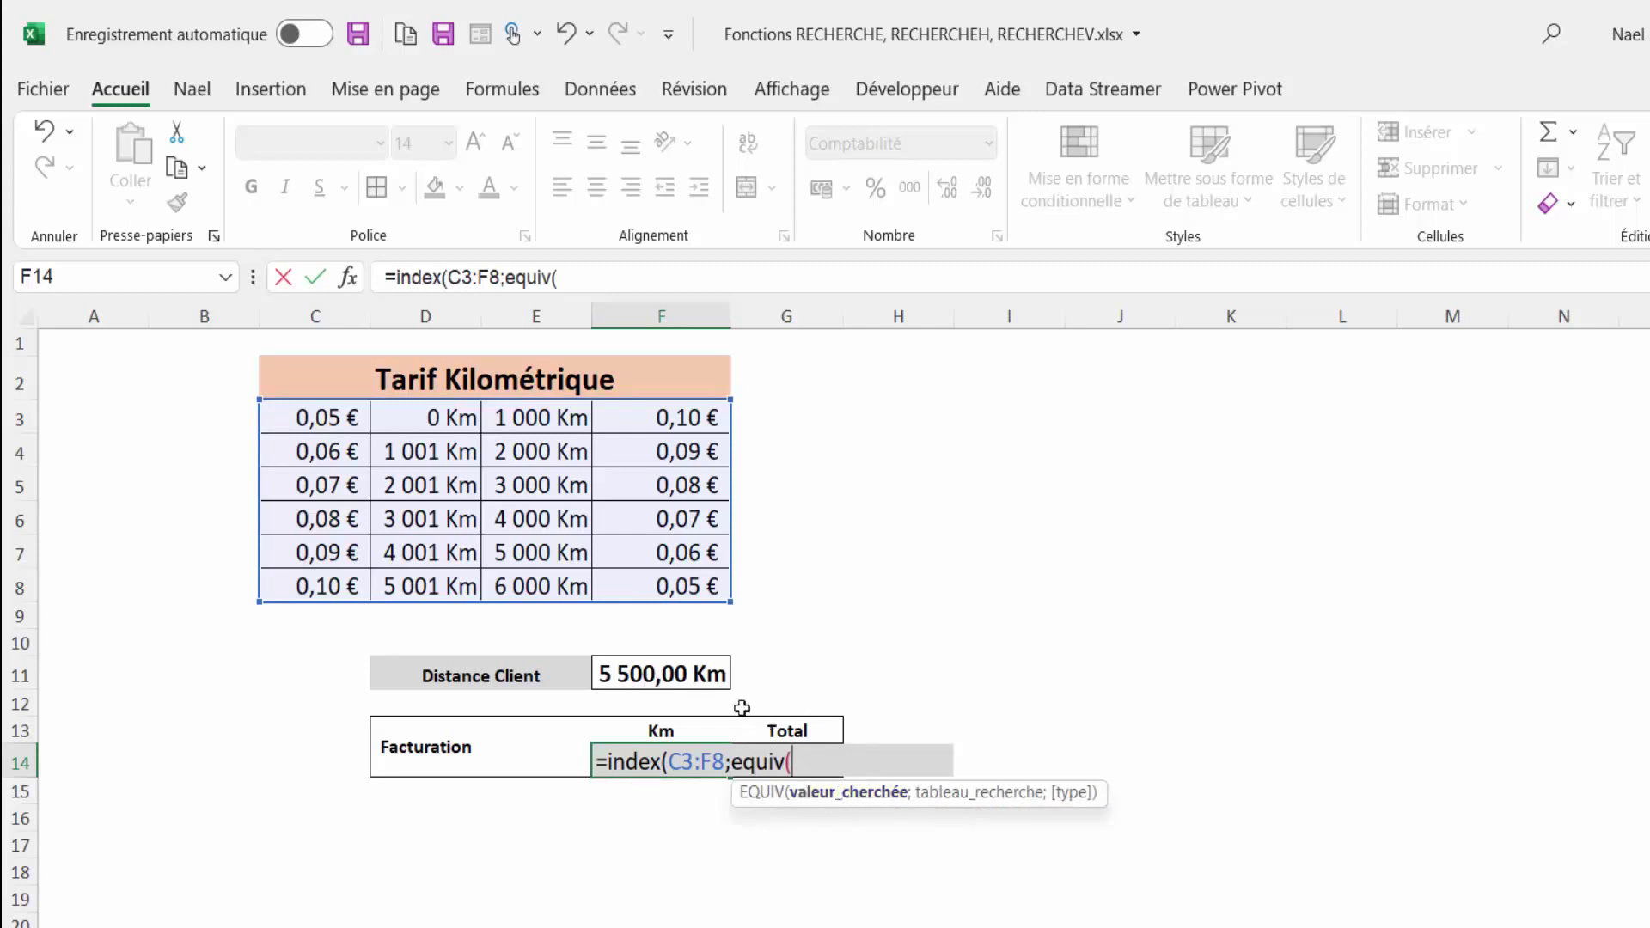
{"action": "left_click", "coordinate": [664, 677]}
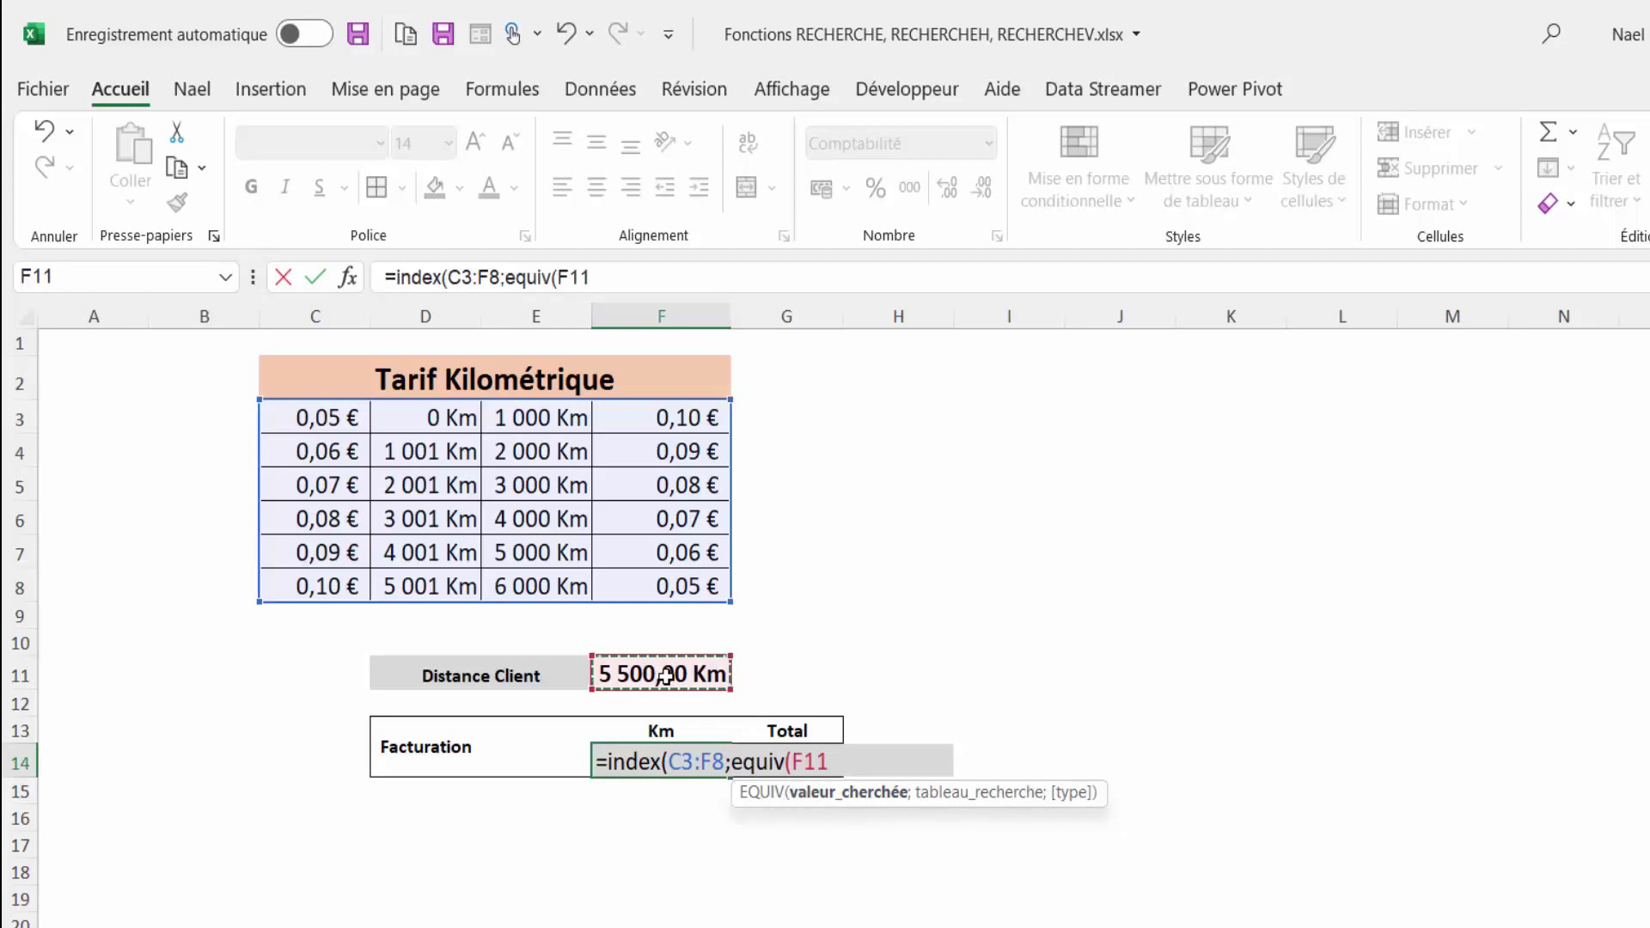
{"action": "type", "text": ";"}
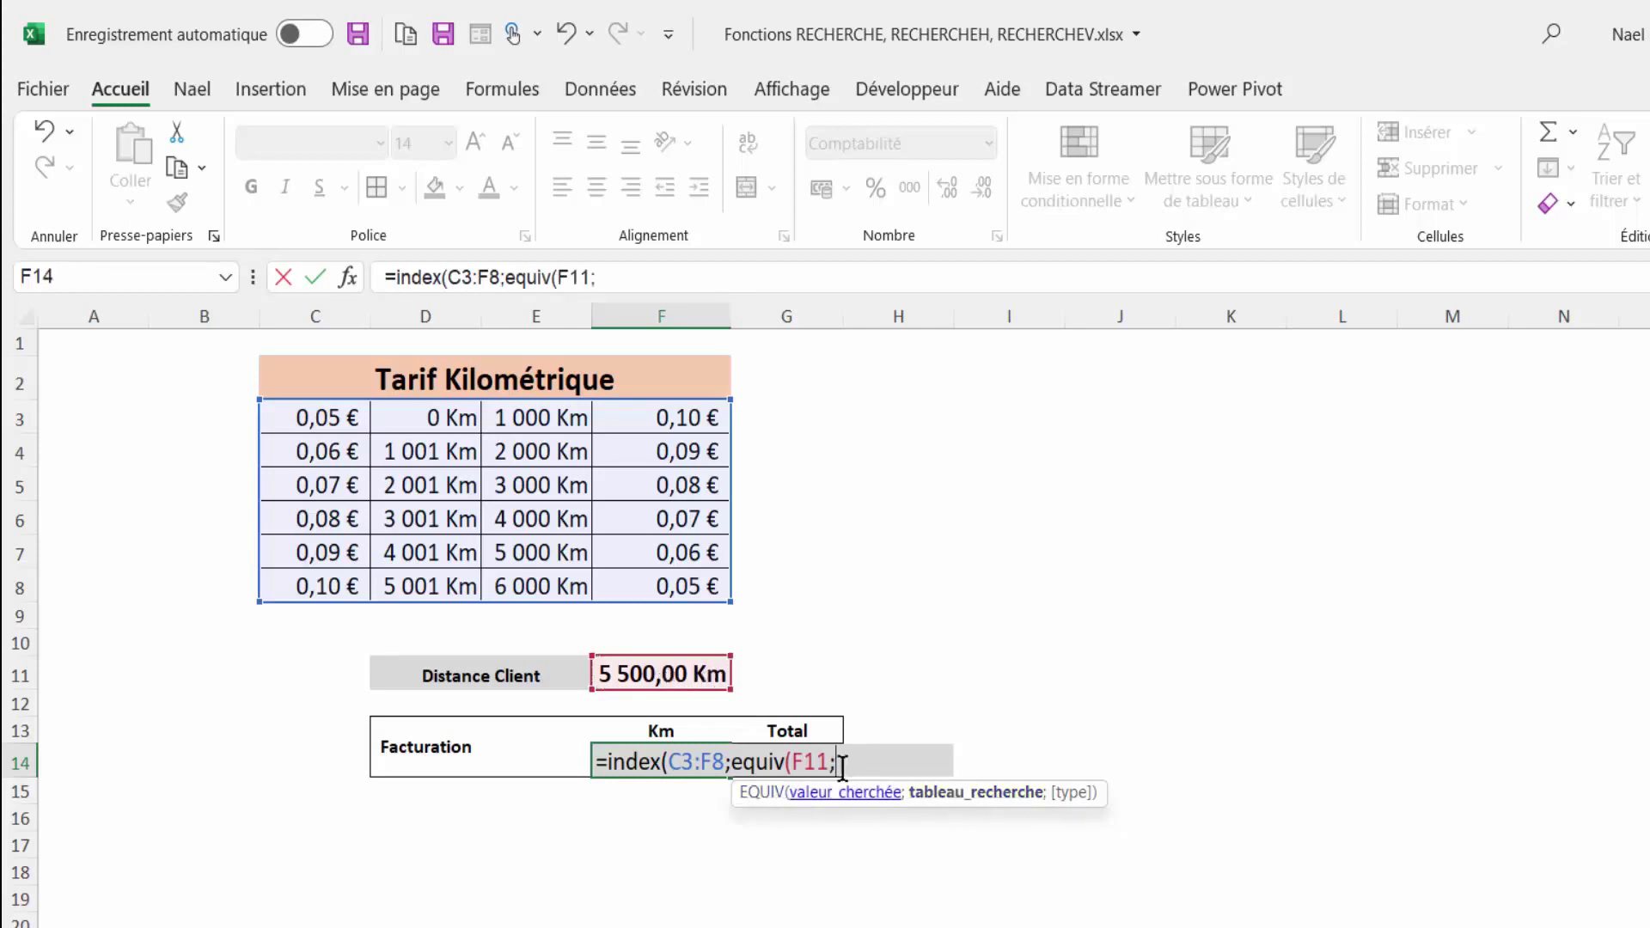
{"action": "left_click_drag", "start_coordinate": [533, 417], "coordinate": [529, 591]}
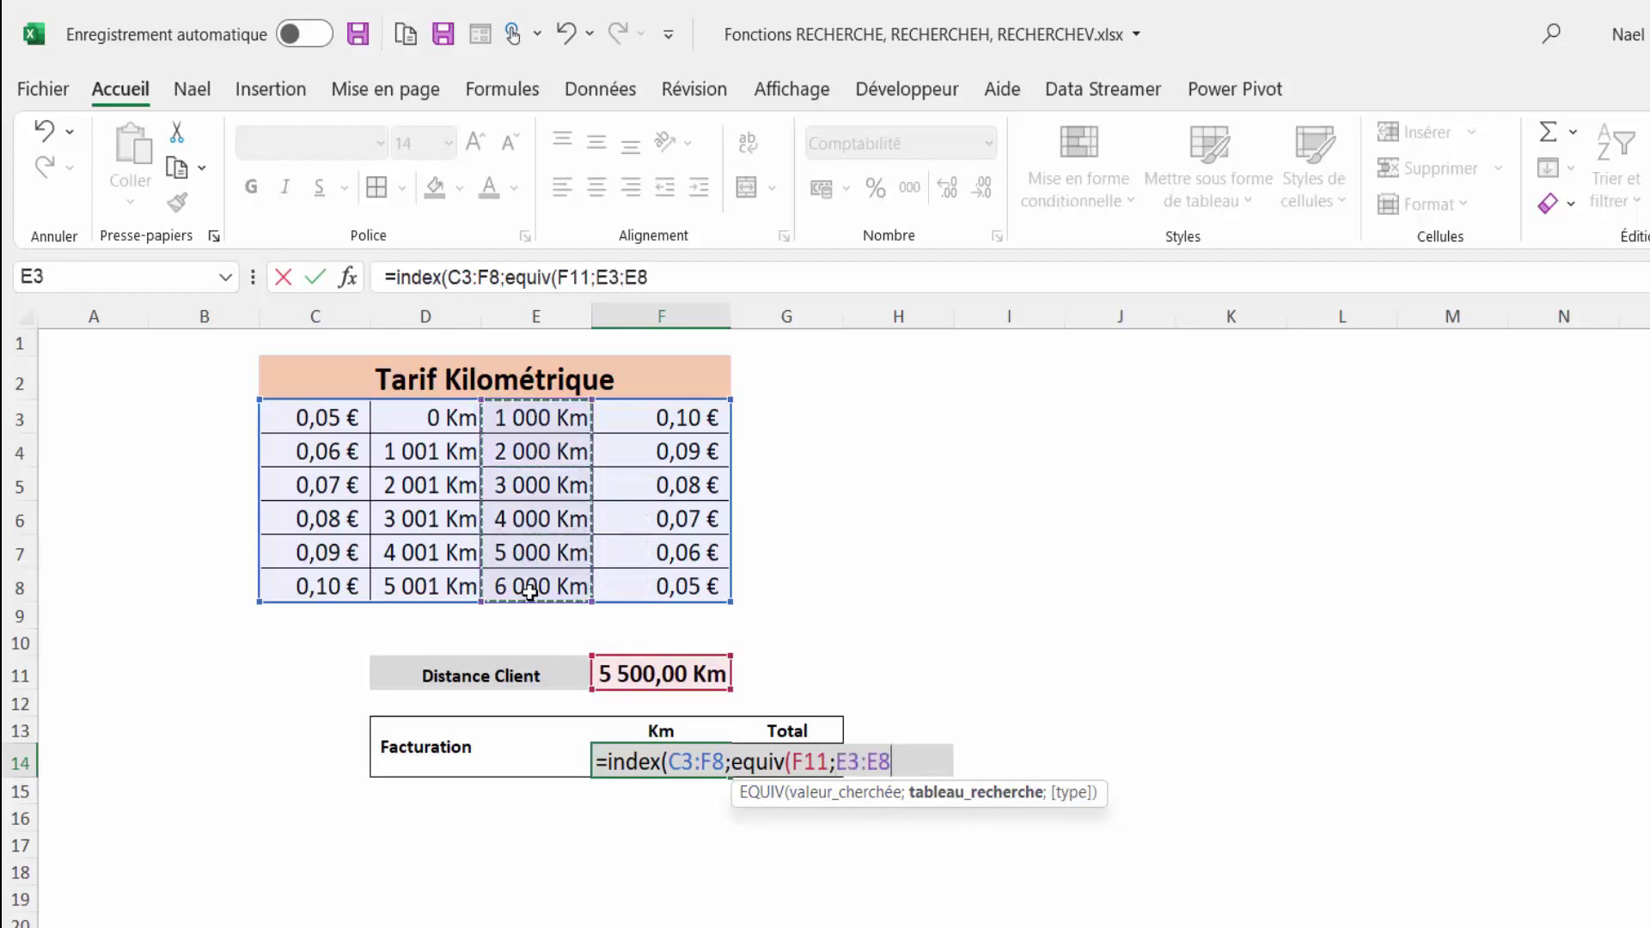
{"action": "type", "text": ";"}
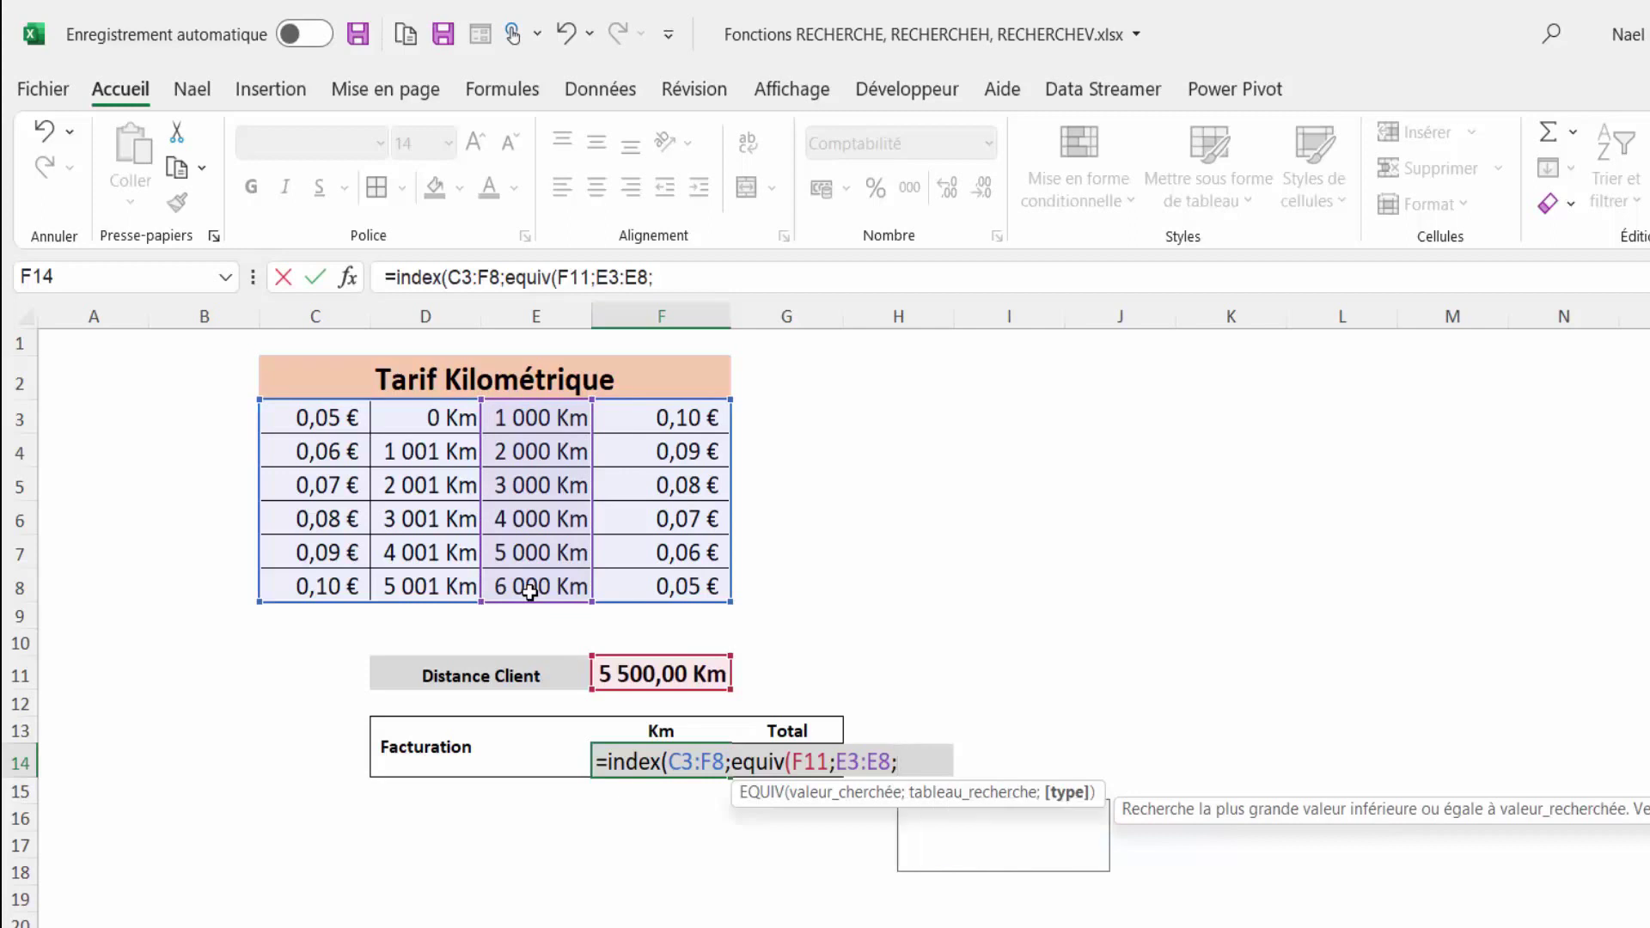
{"action": "type", "text": "1"}
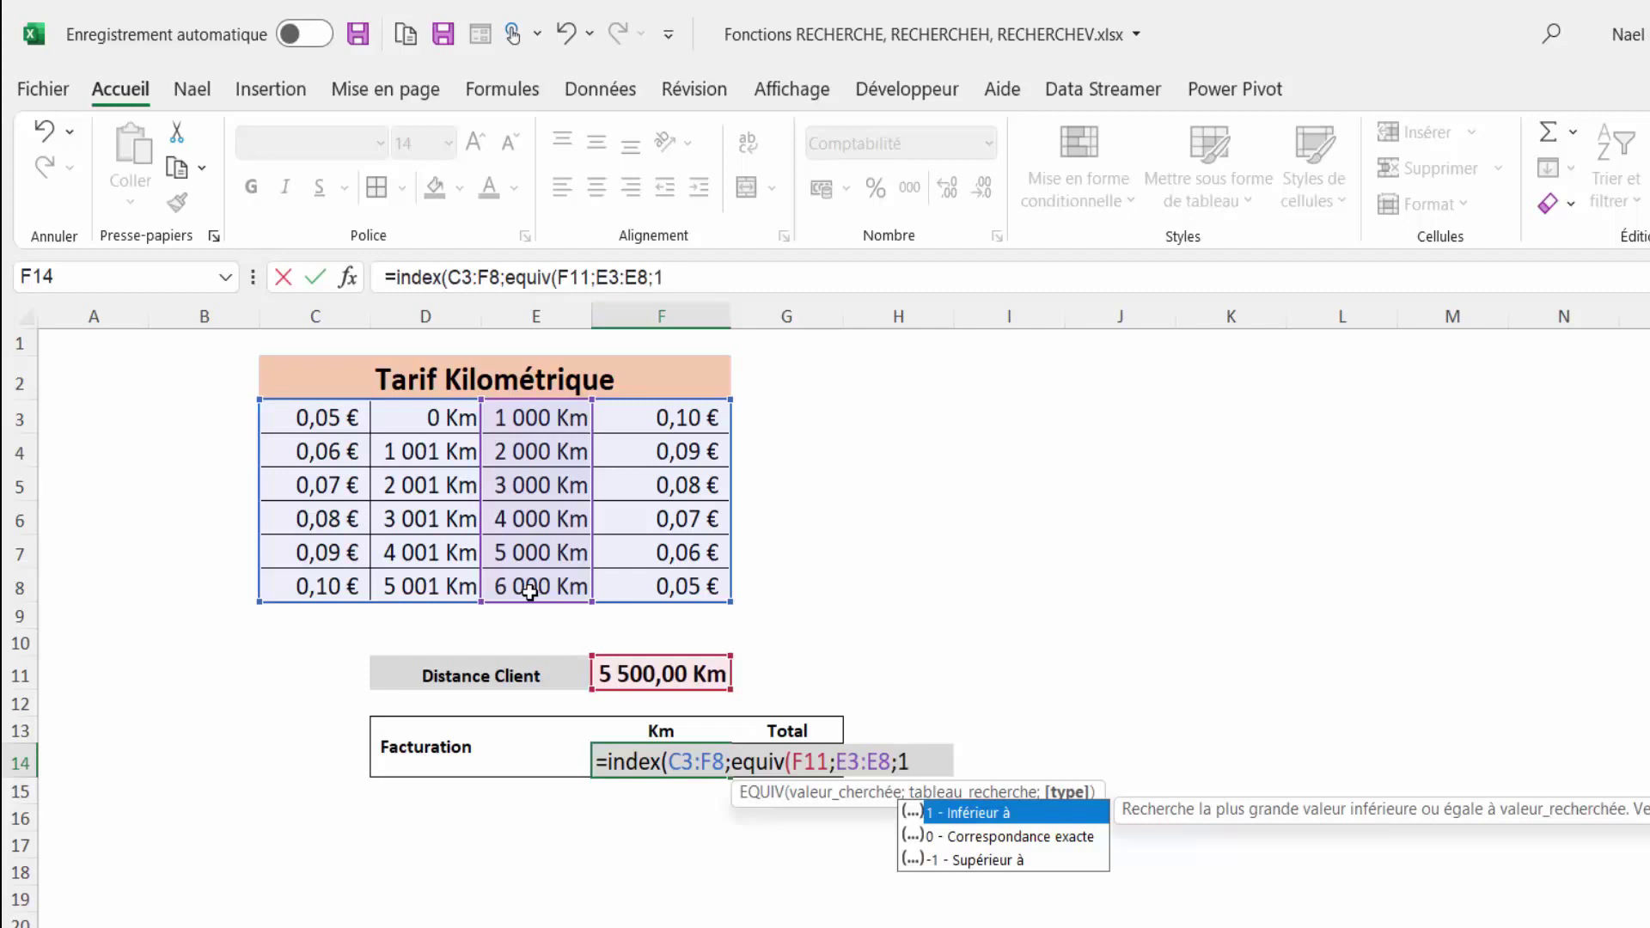
{"action": "type", "text": ")"}
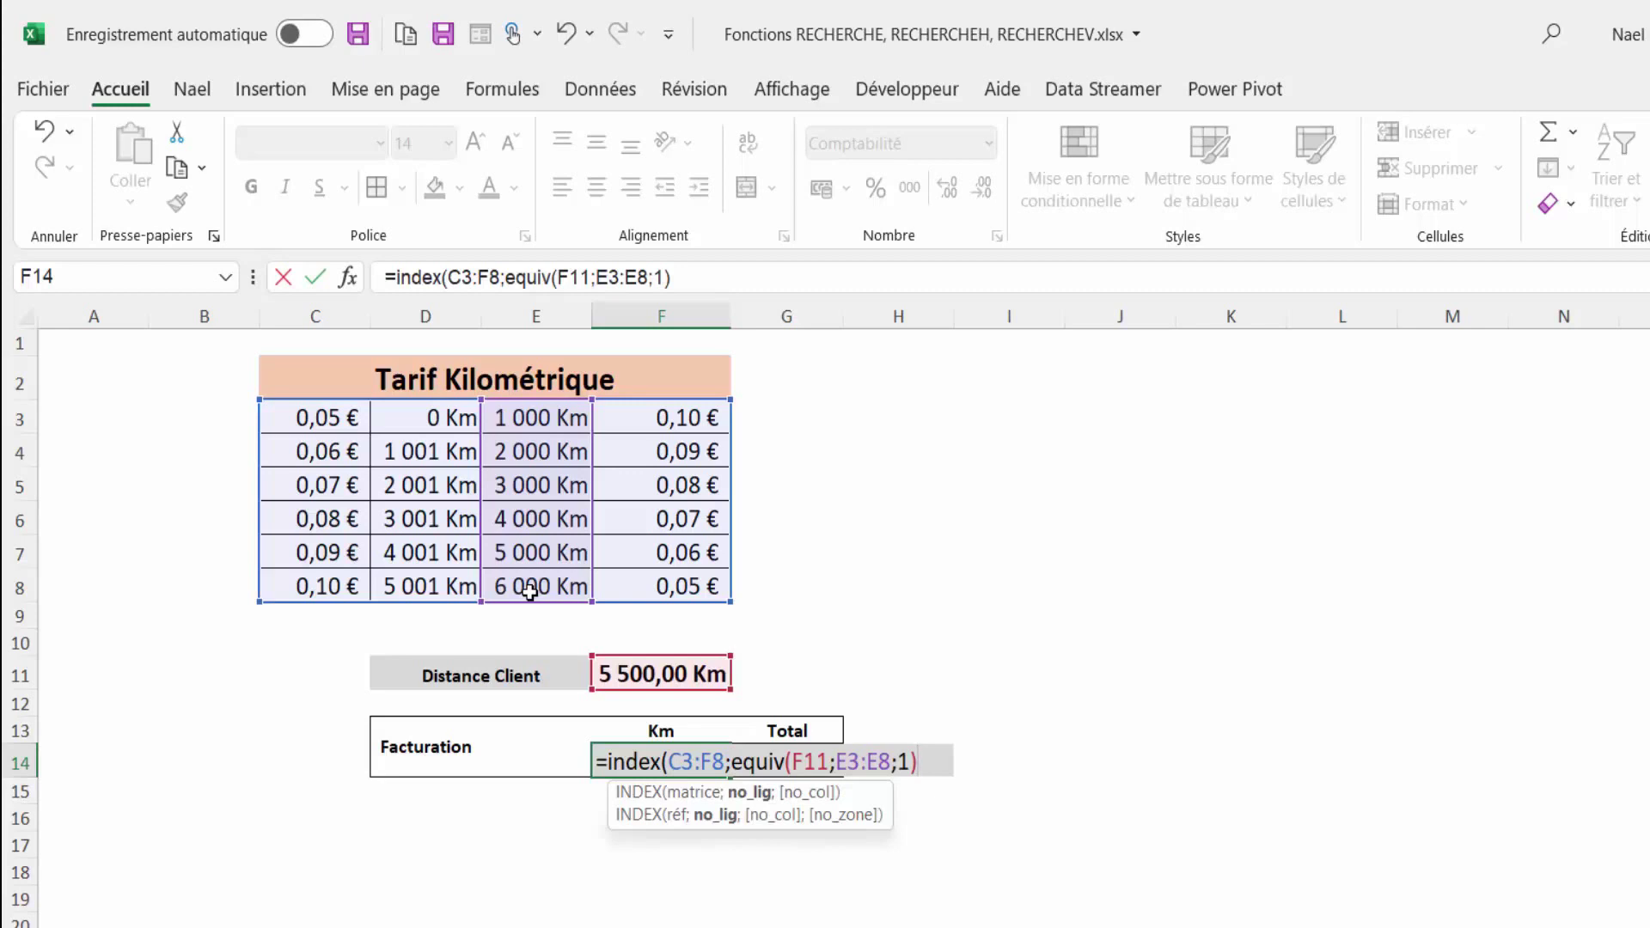
{"action": "type", "text": ";"}
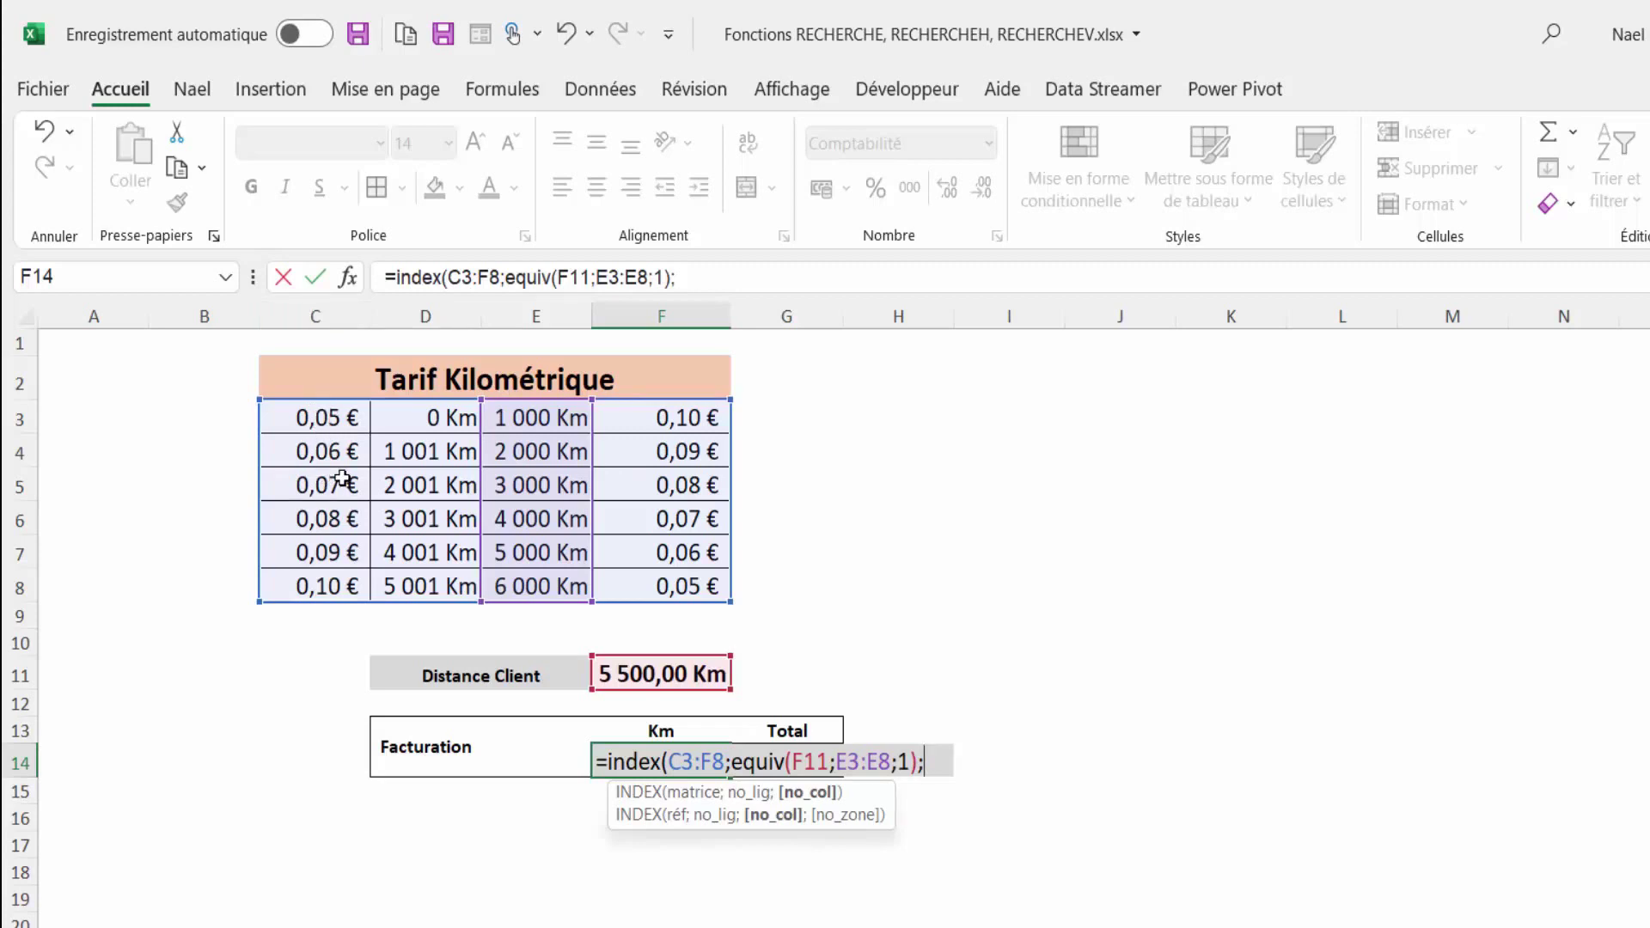
{"action": "type", "text": ")"}
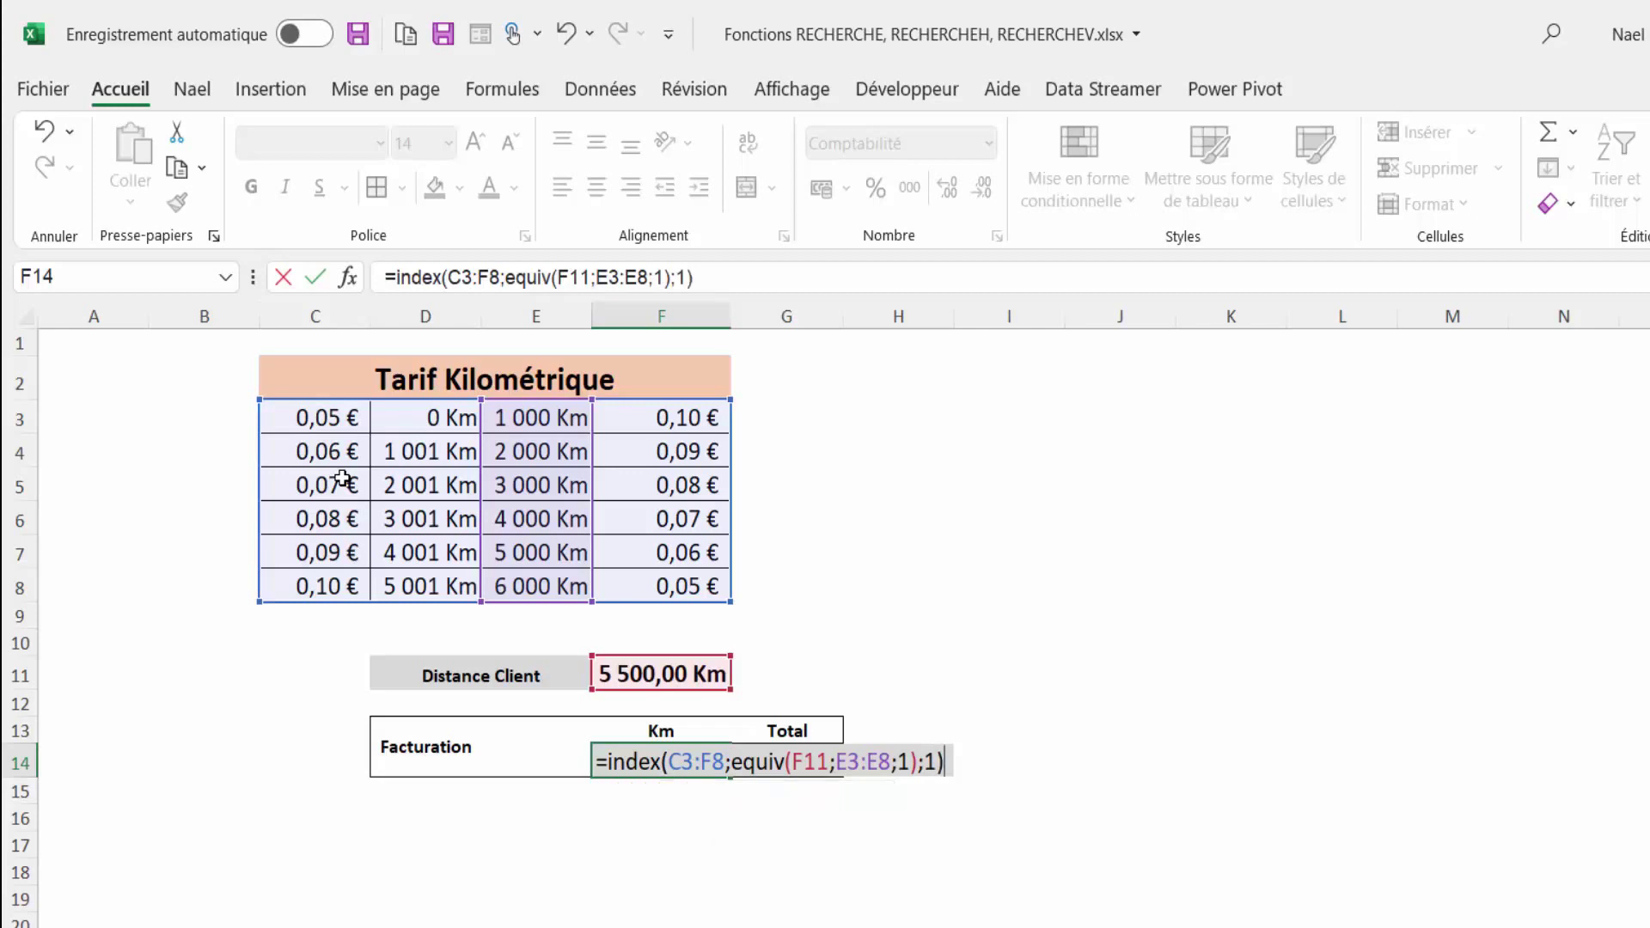
{"action": "key", "text": "Return"}
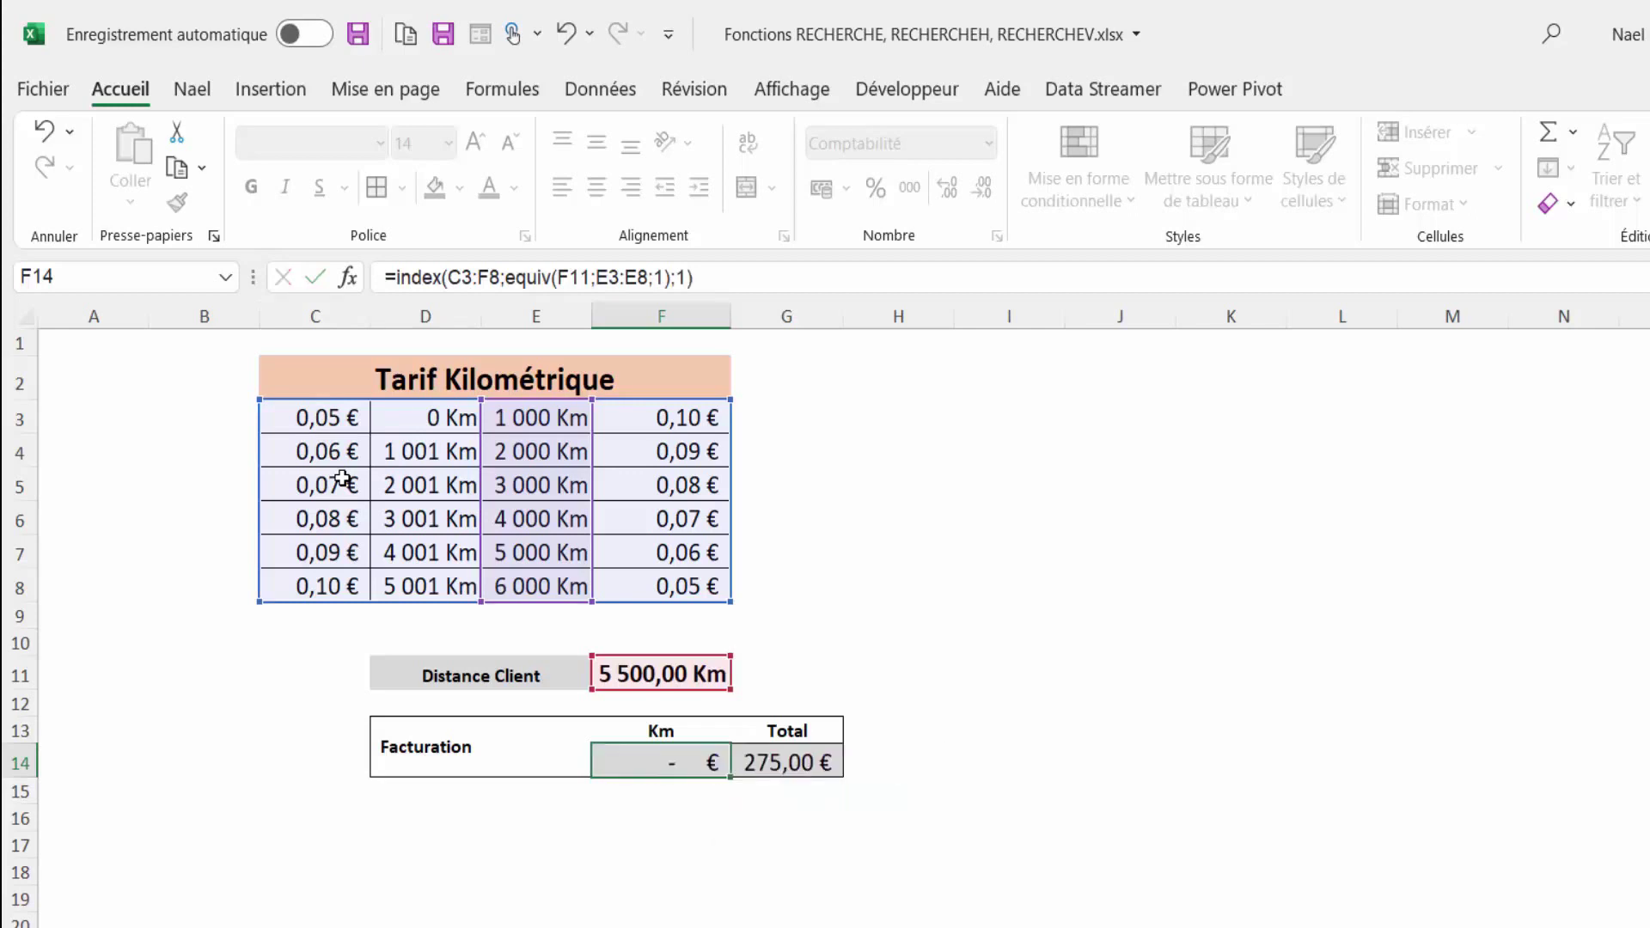
{"action": "left_click", "coordinate": [636, 760]}
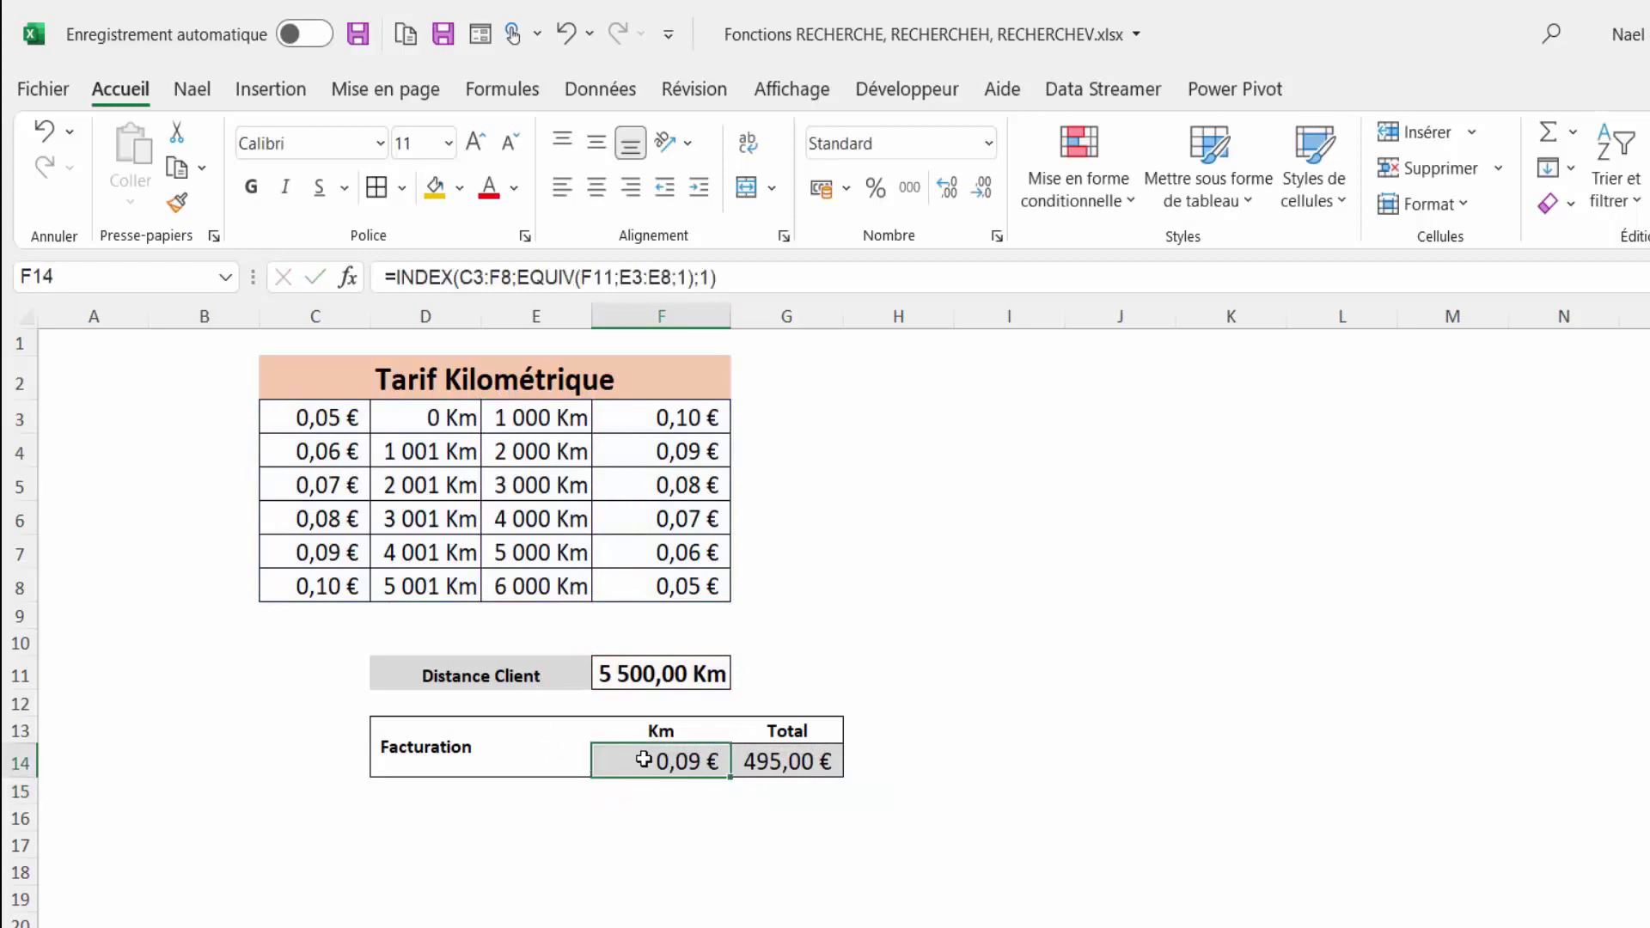
{"action": "left_click", "coordinate": [638, 673]}
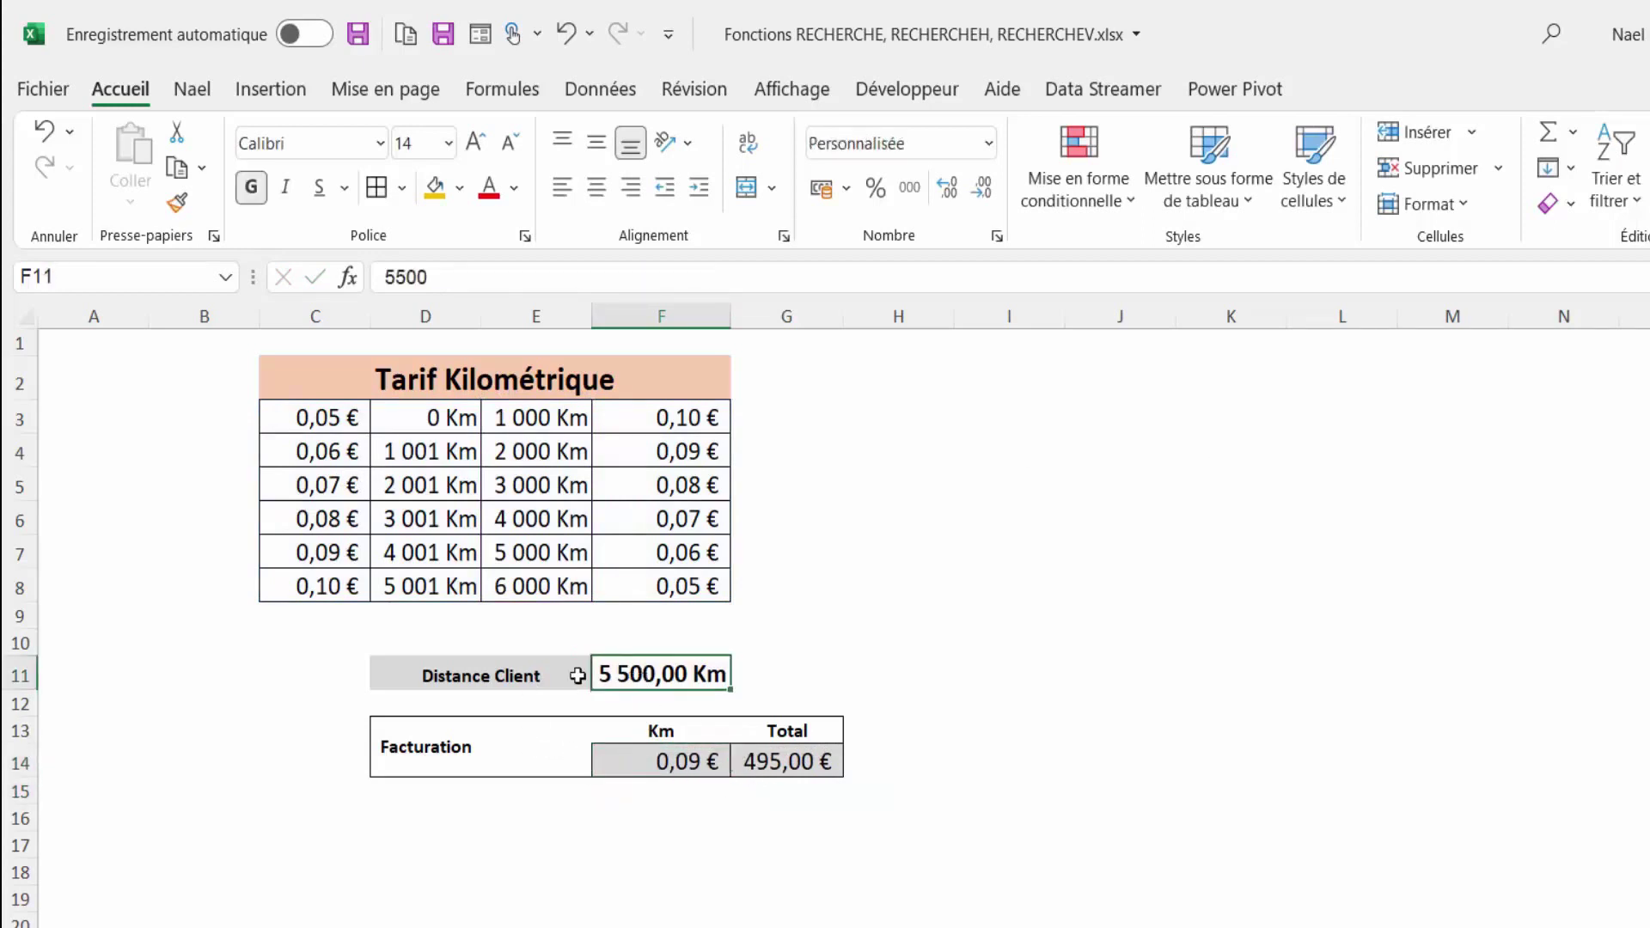
{"action": "left_click", "coordinate": [673, 767]}
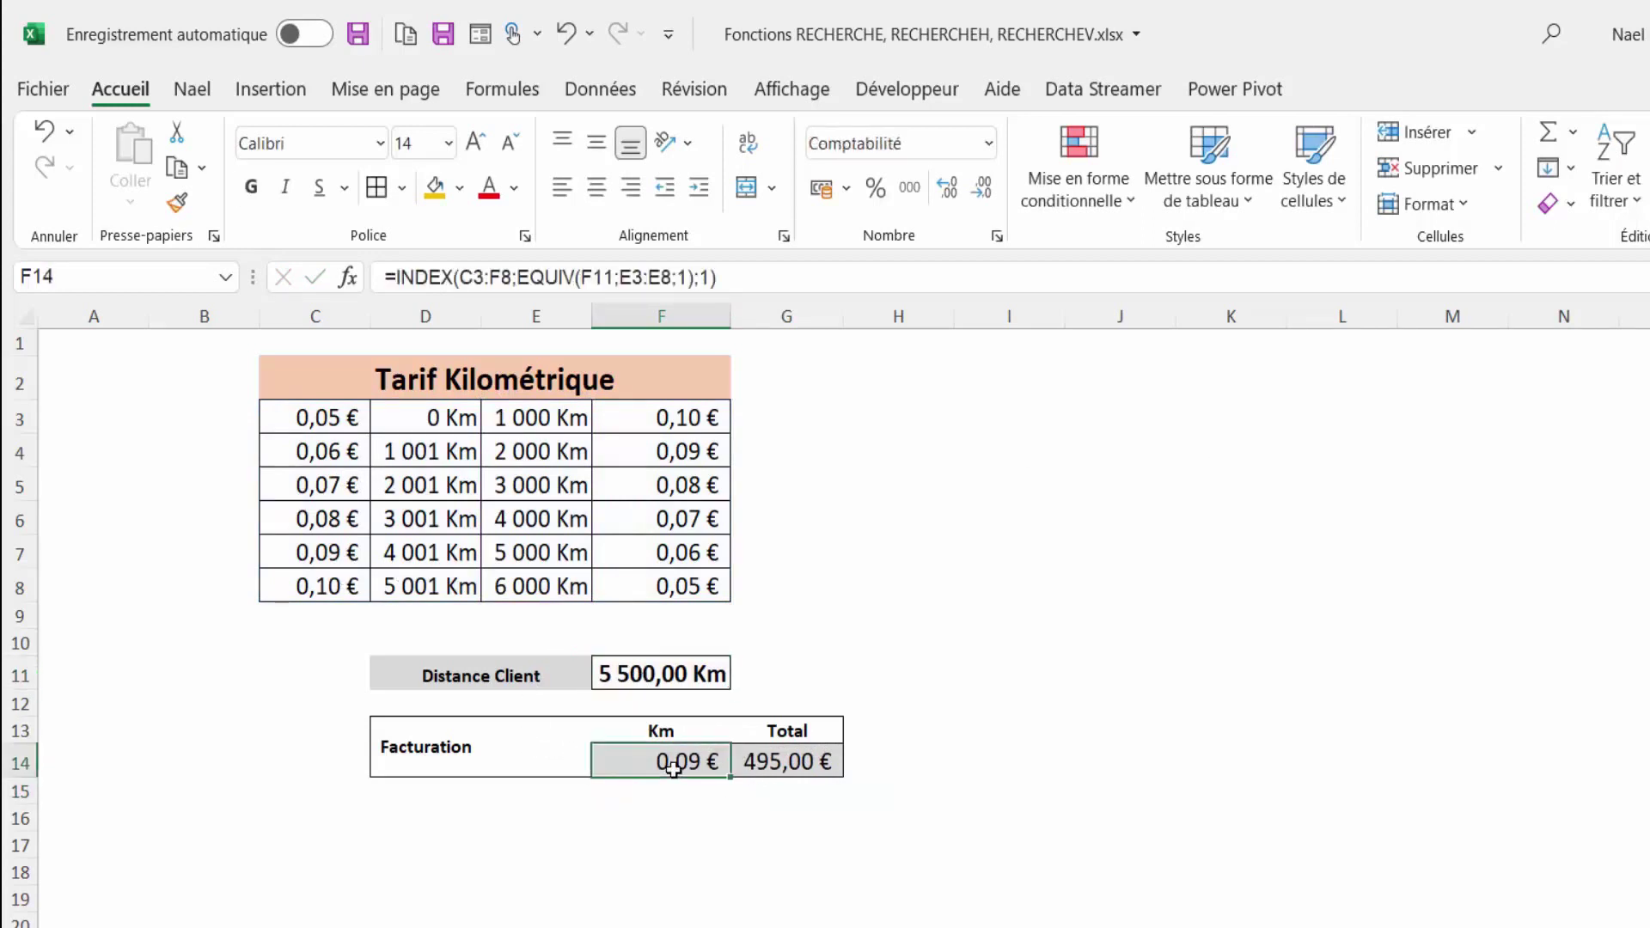
{"action": "left_click", "coordinate": [675, 273]}
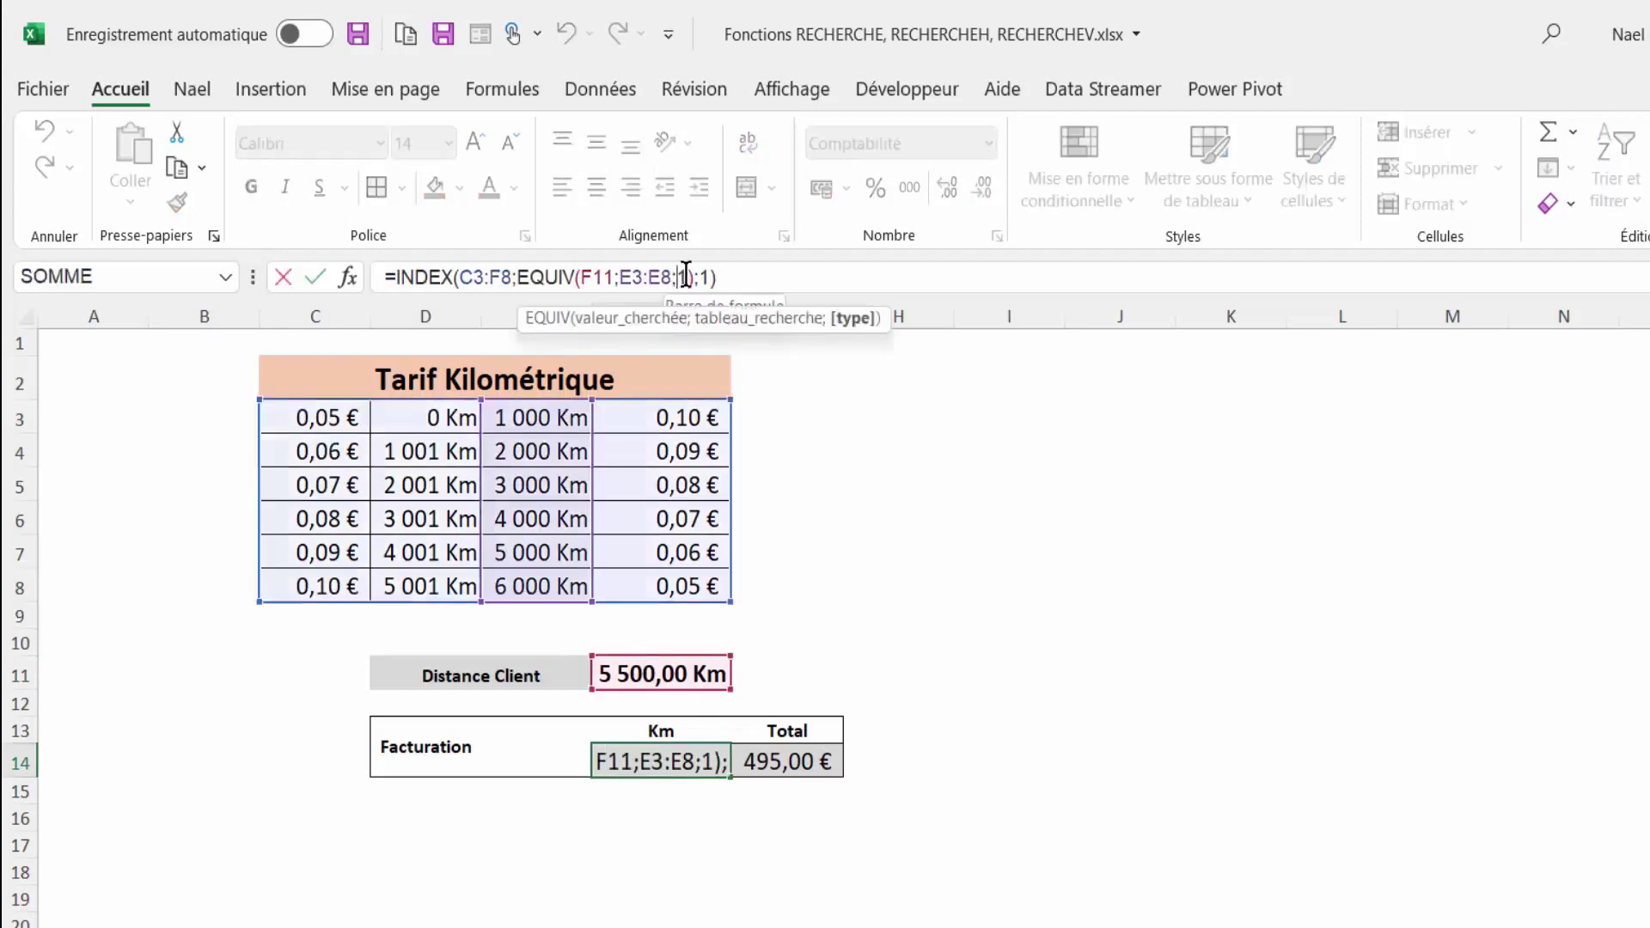
{"action": "key", "text": "Escape"}
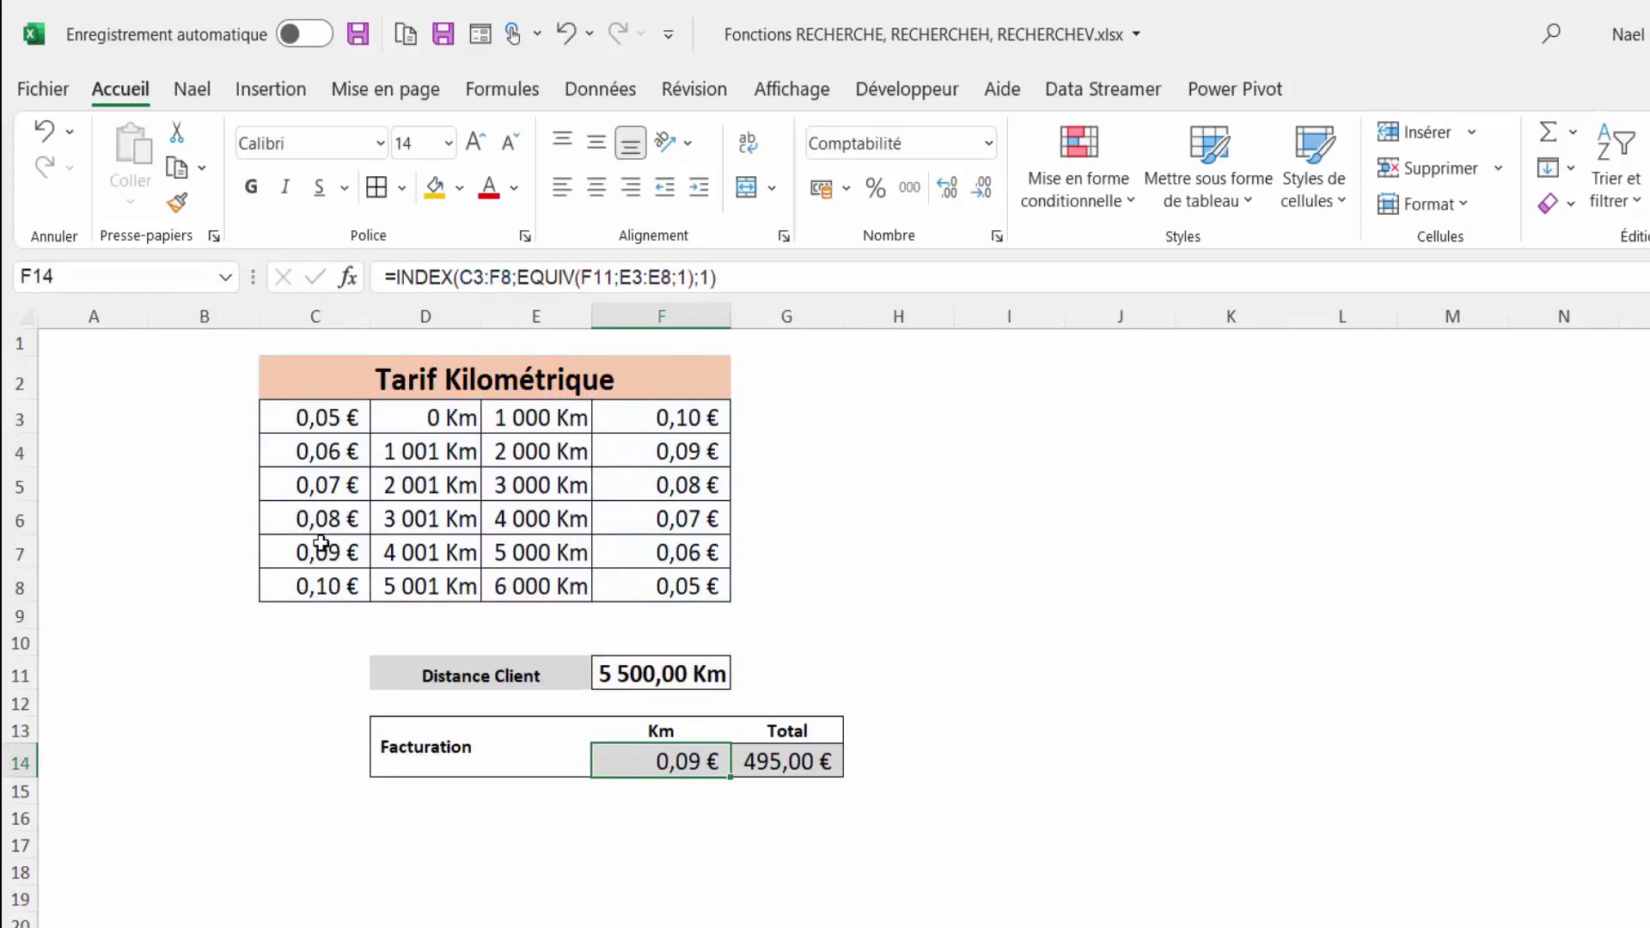
{"action": "left_click_drag", "start_coordinate": [344, 554], "coordinate": [418, 549]}
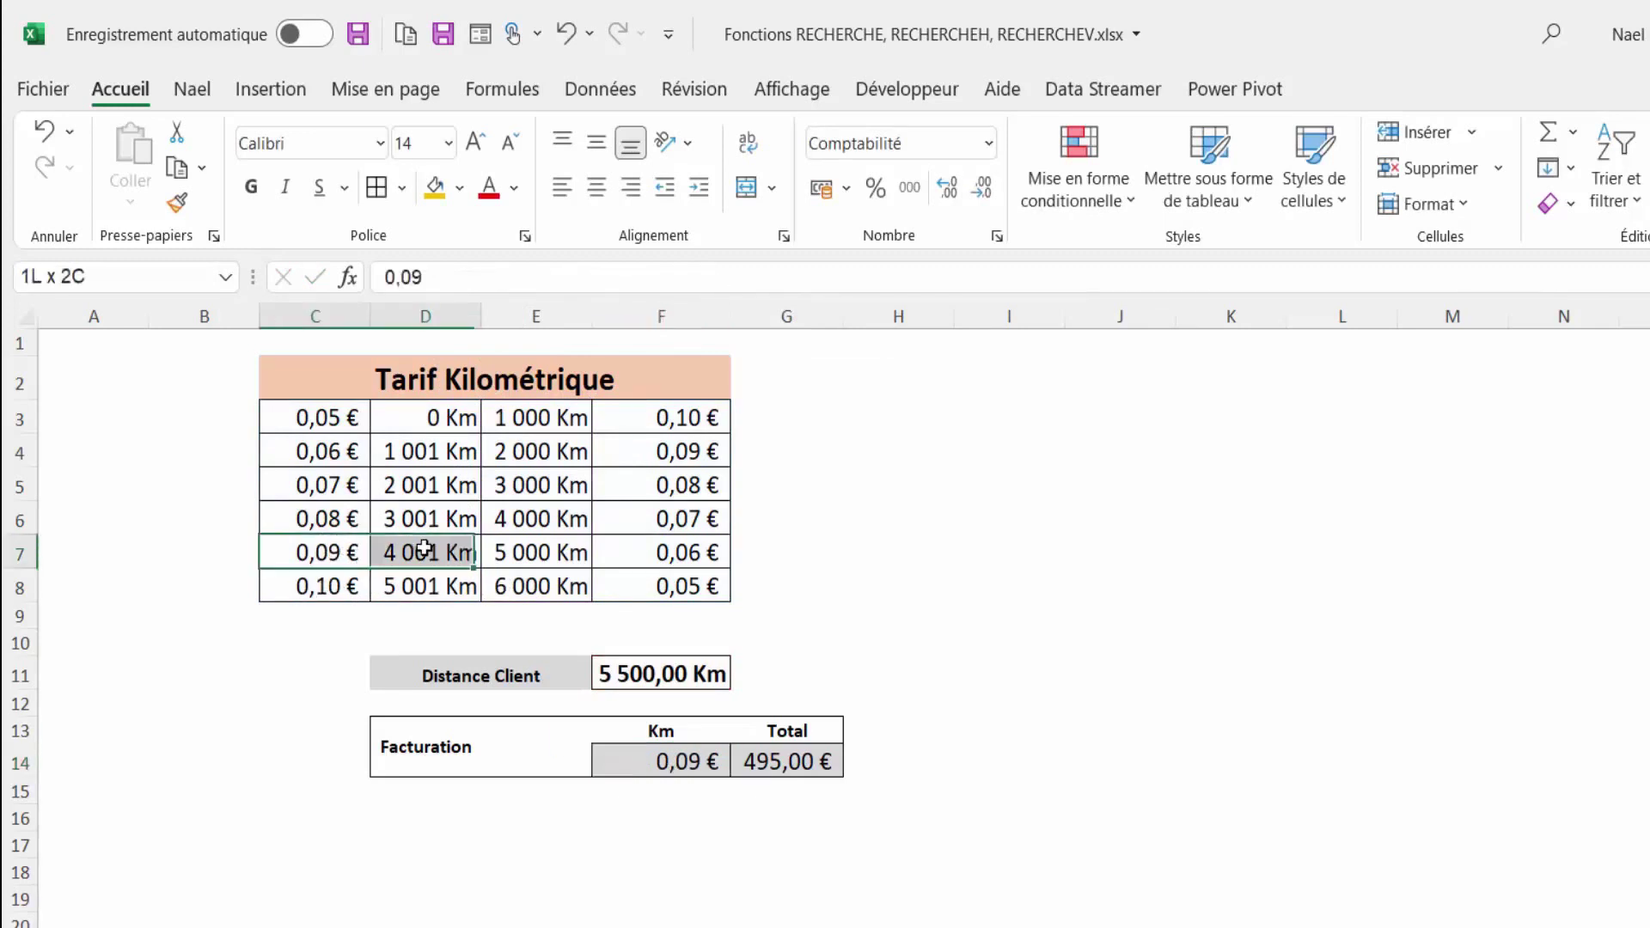
{"action": "left_click", "coordinate": [316, 552]}
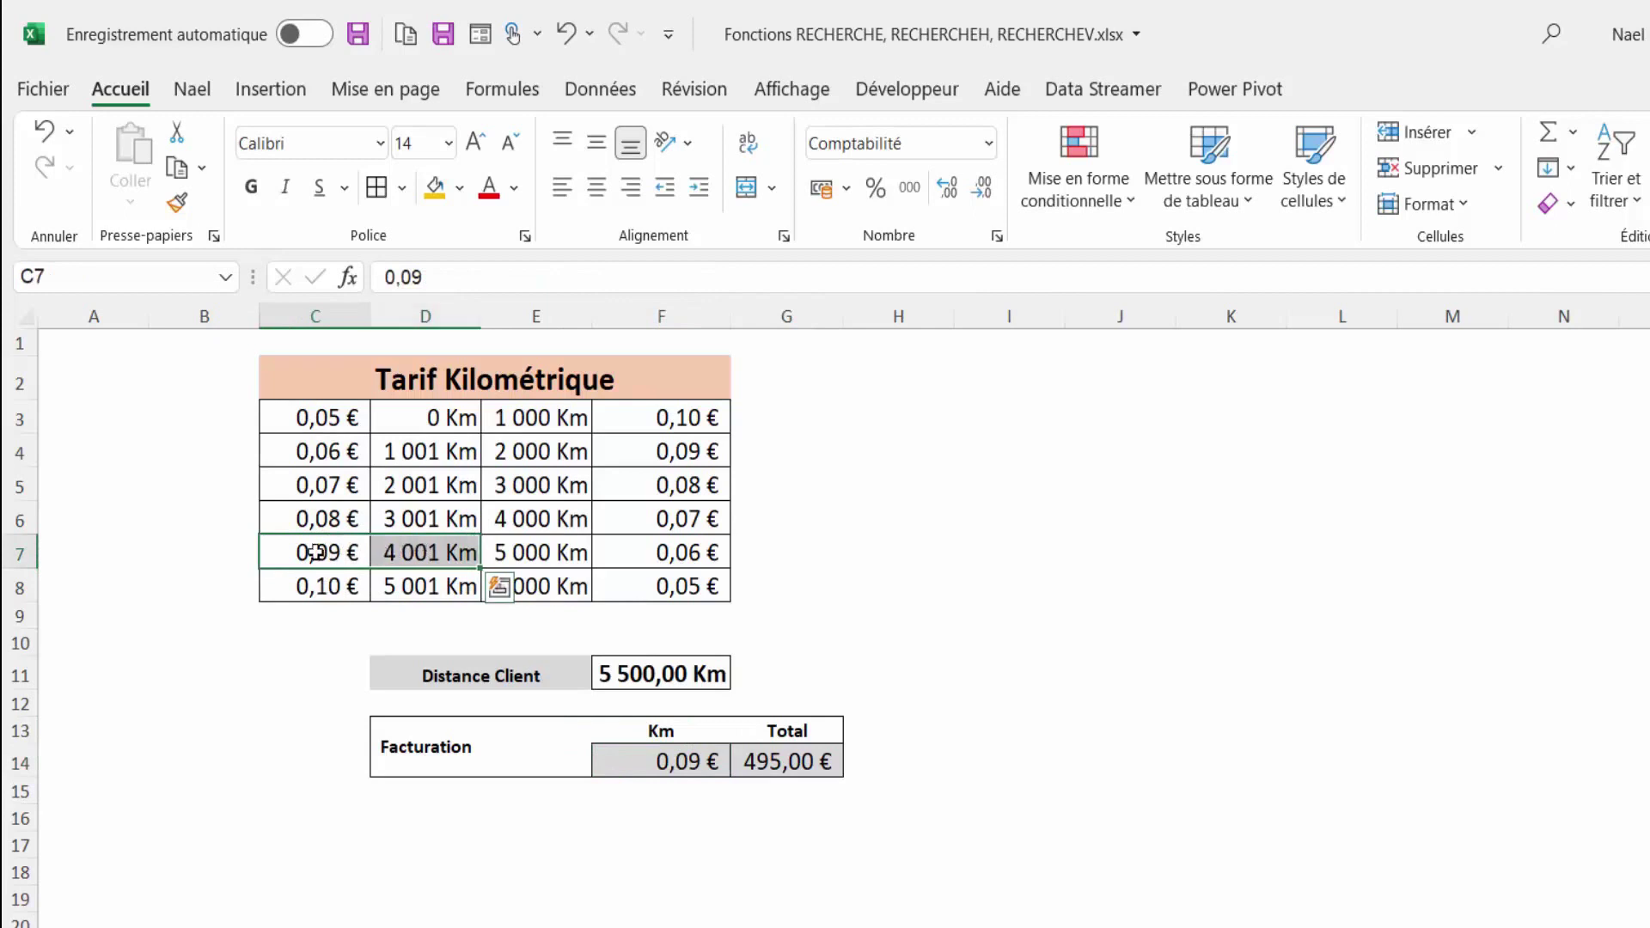
{"action": "left_click", "coordinate": [539, 588]}
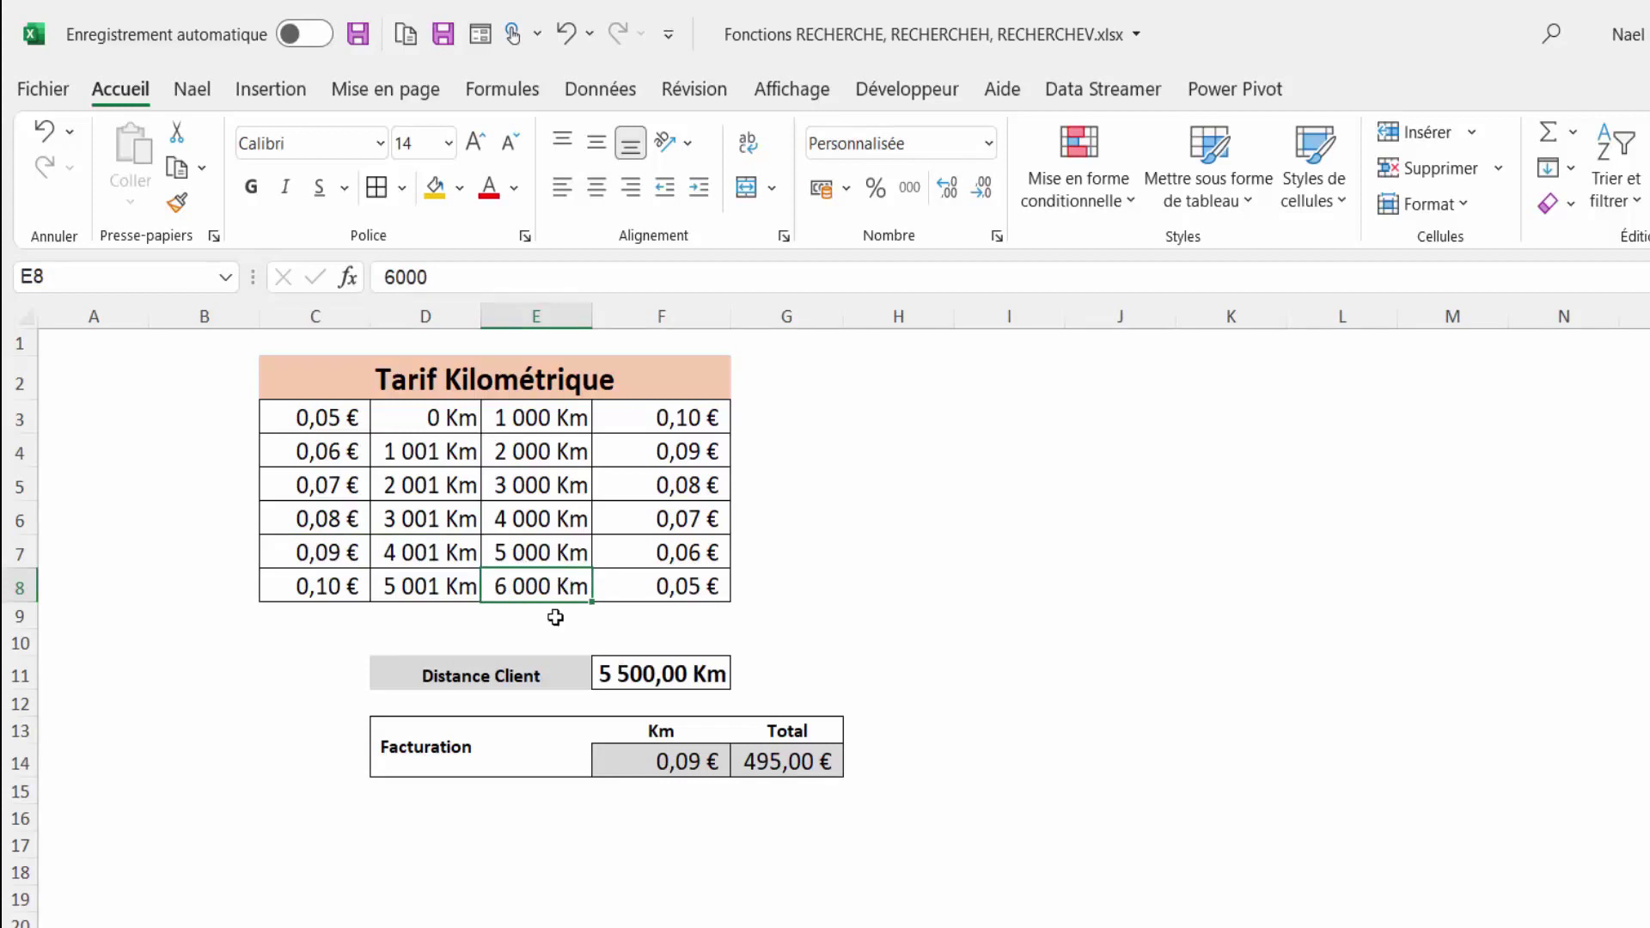
{"action": "left_click", "coordinate": [329, 590]}
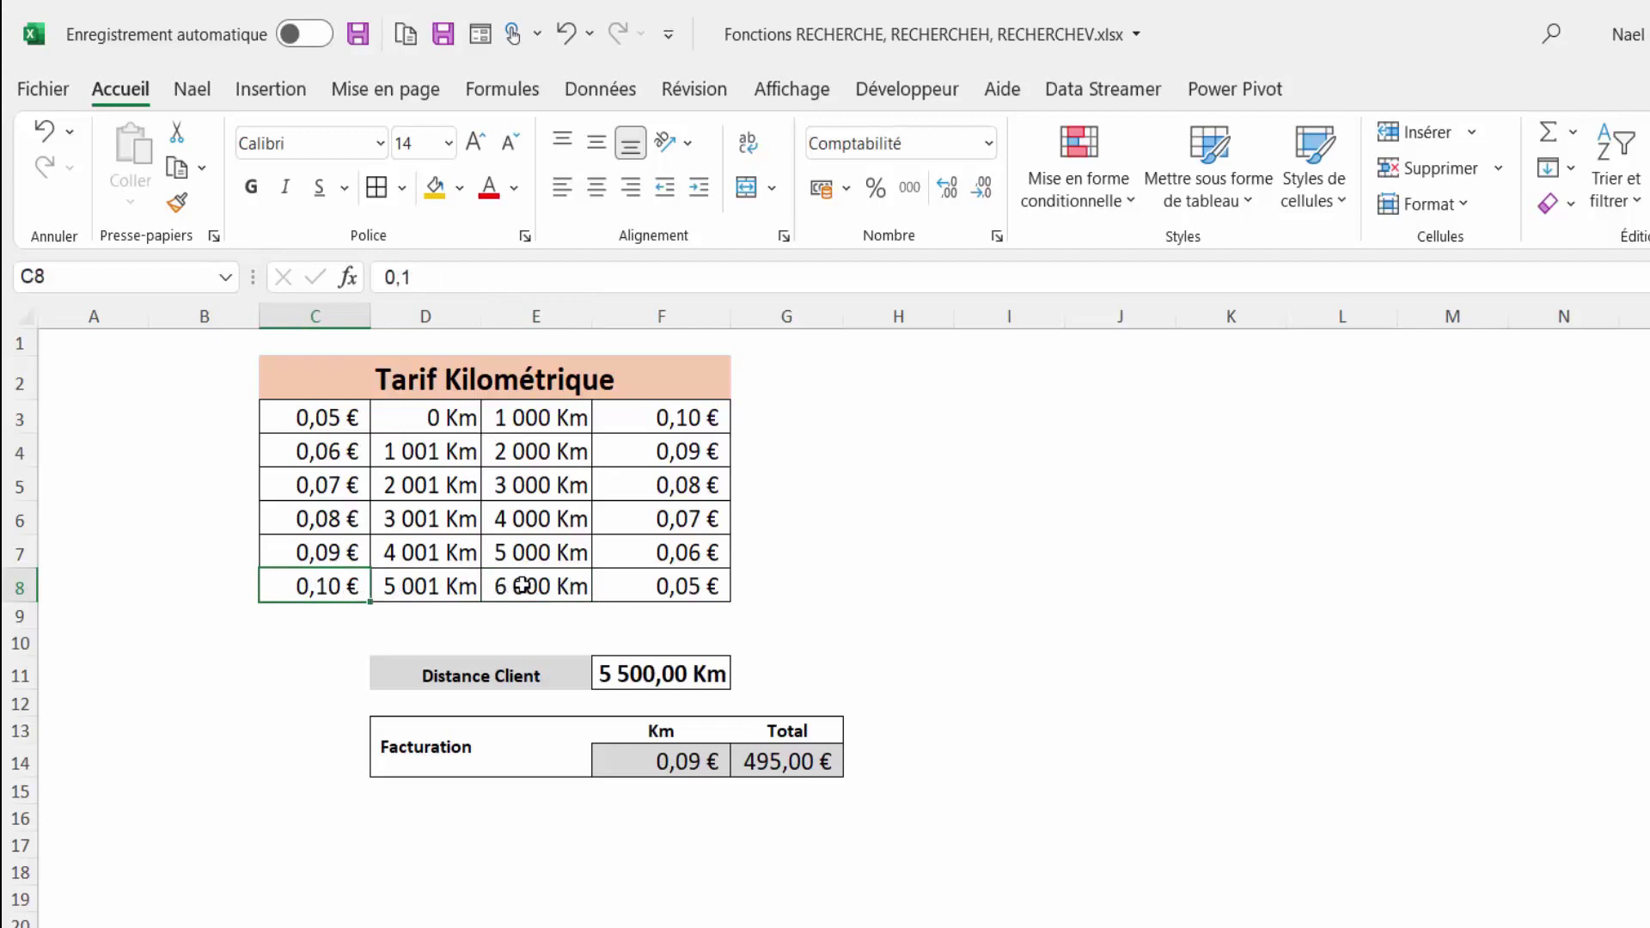
{"action": "left_click", "coordinate": [348, 554]}
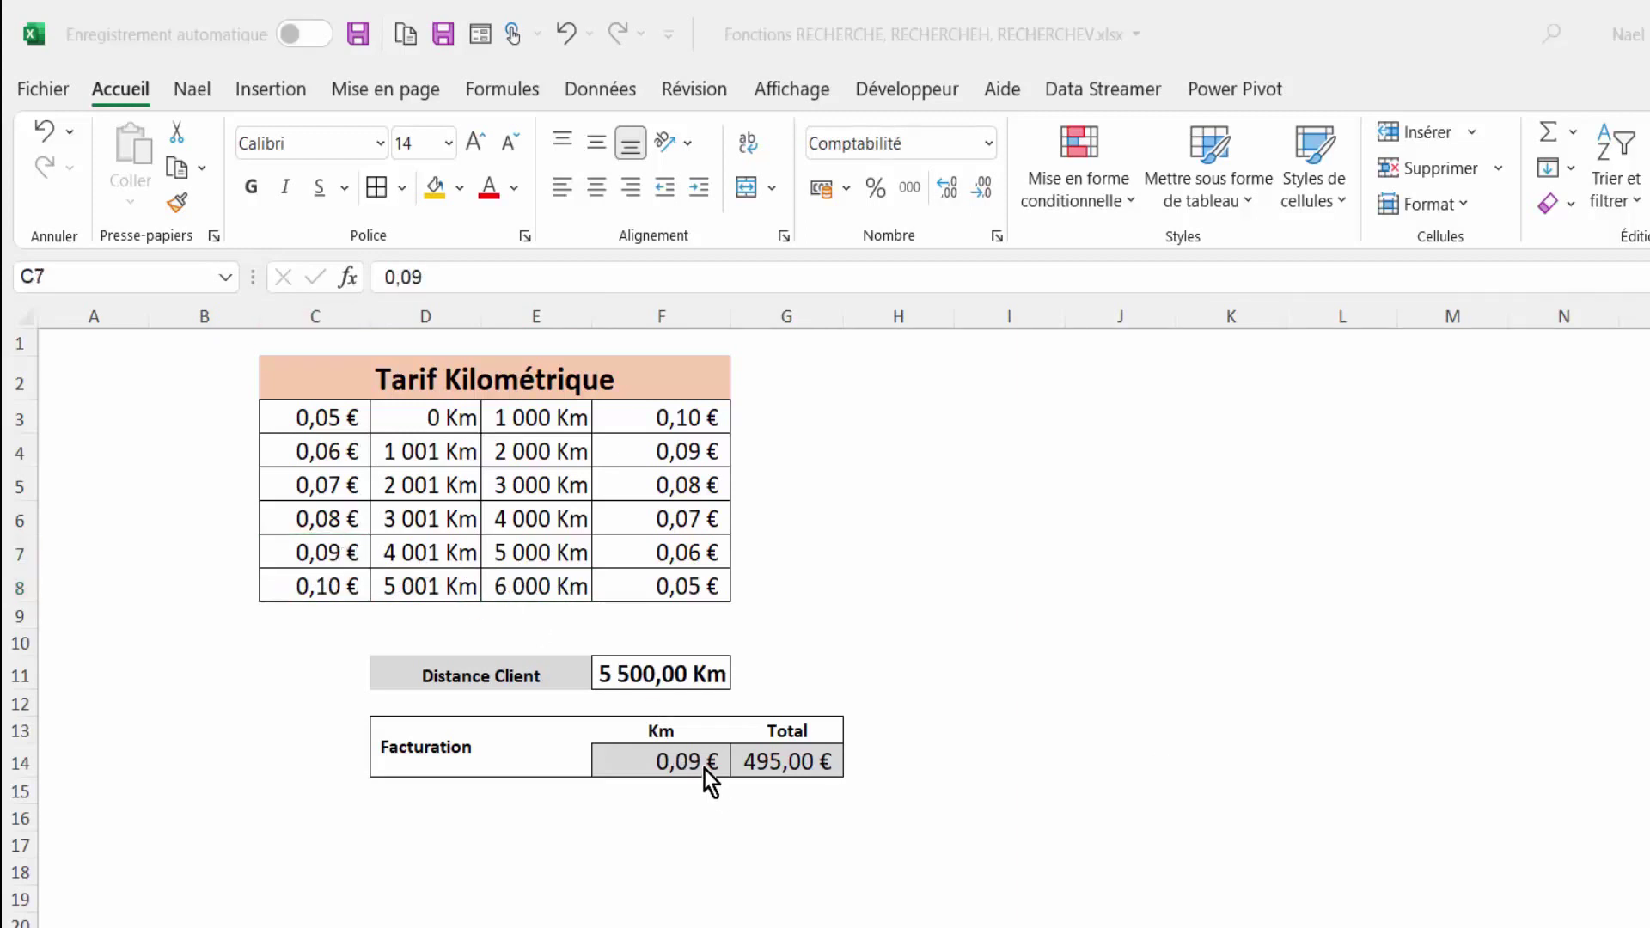
{"action": "key", "text": "F2"}
Replace the EQUIV match type 1 with -1 in F14's INDEX formula.
{"action": "left_click", "coordinate": [643, 767]}
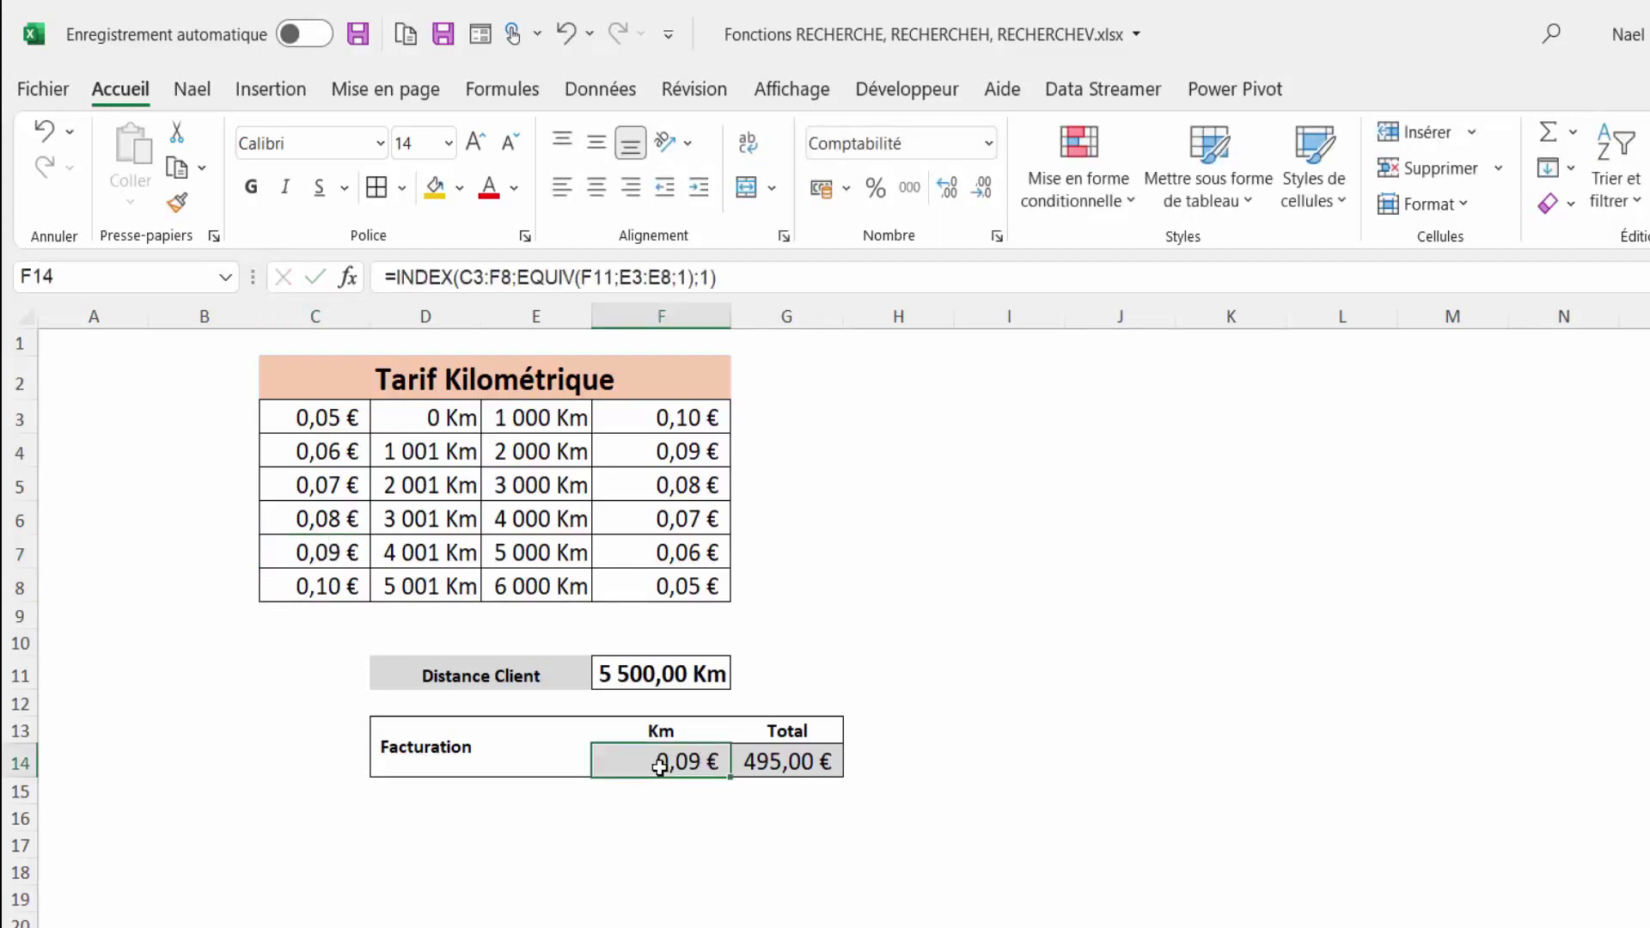
{"action": "key", "text": "F2"}
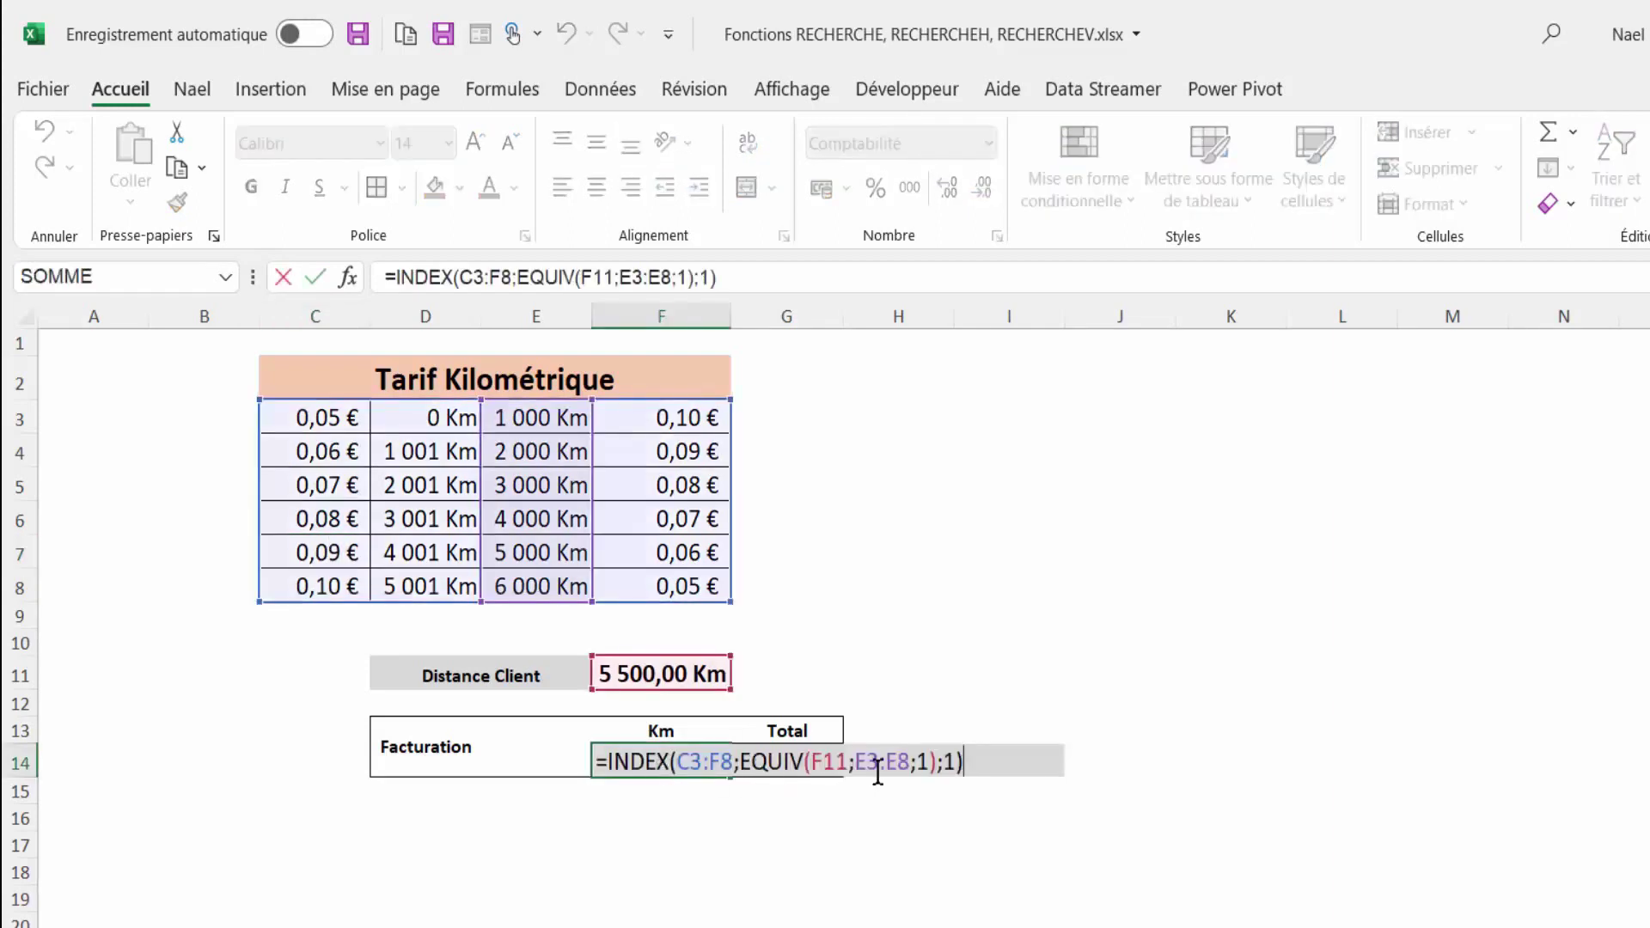
{"action": "left_click", "coordinate": [925, 763]}
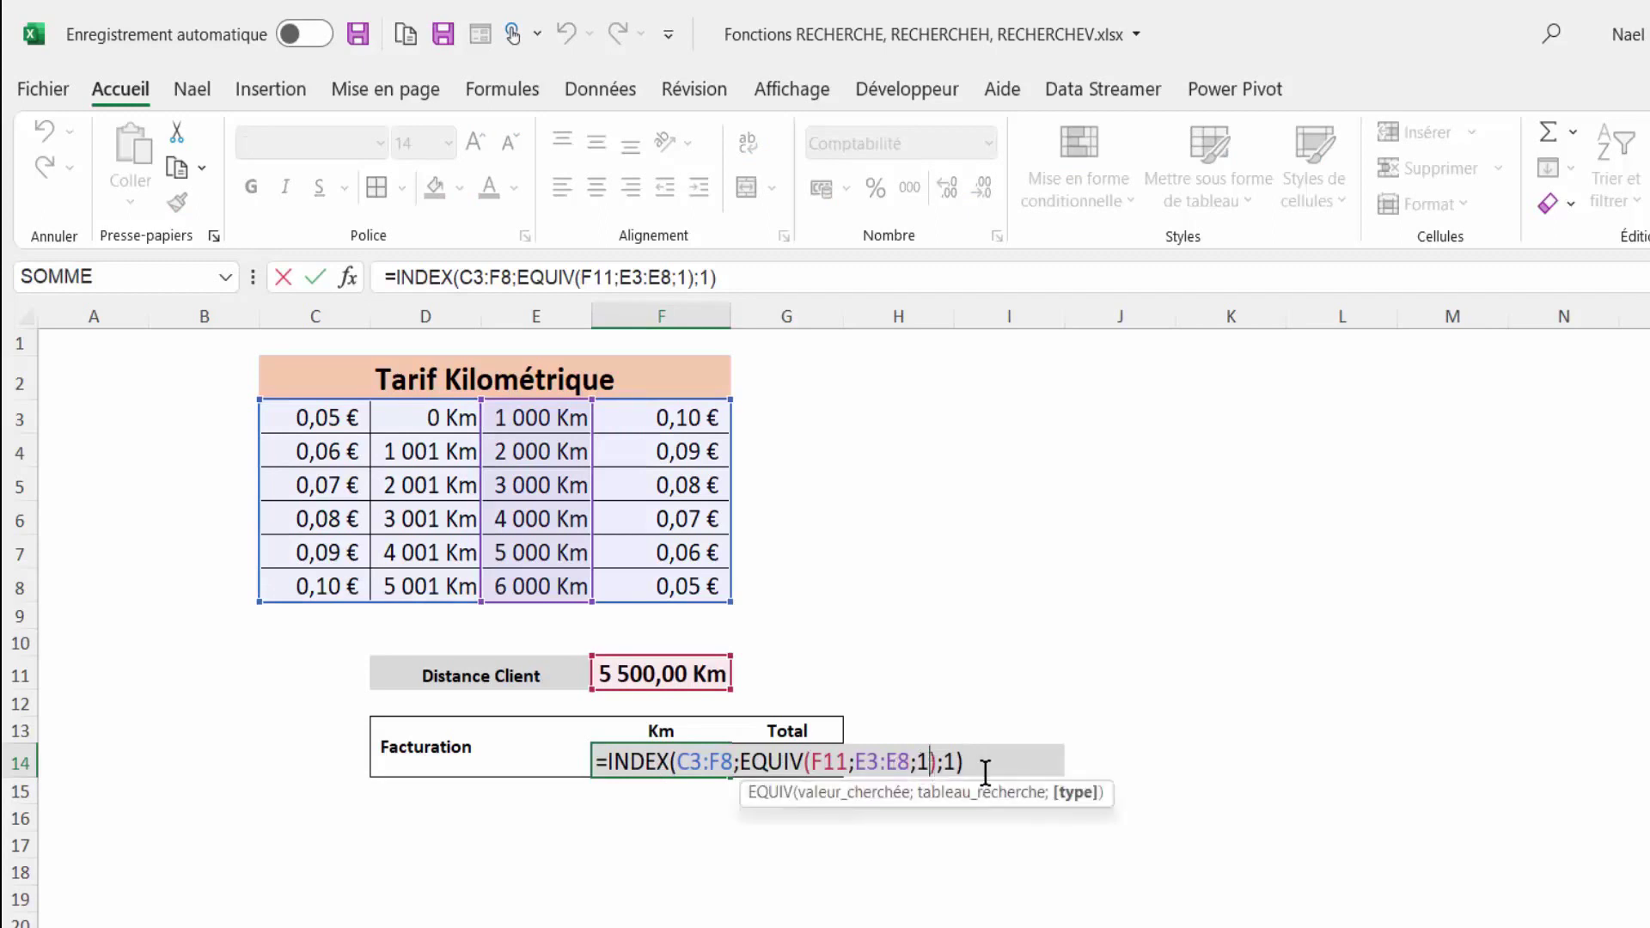
{"action": "key", "text": "BackSpace"}
{"action": "key", "text": "BackSpace"}
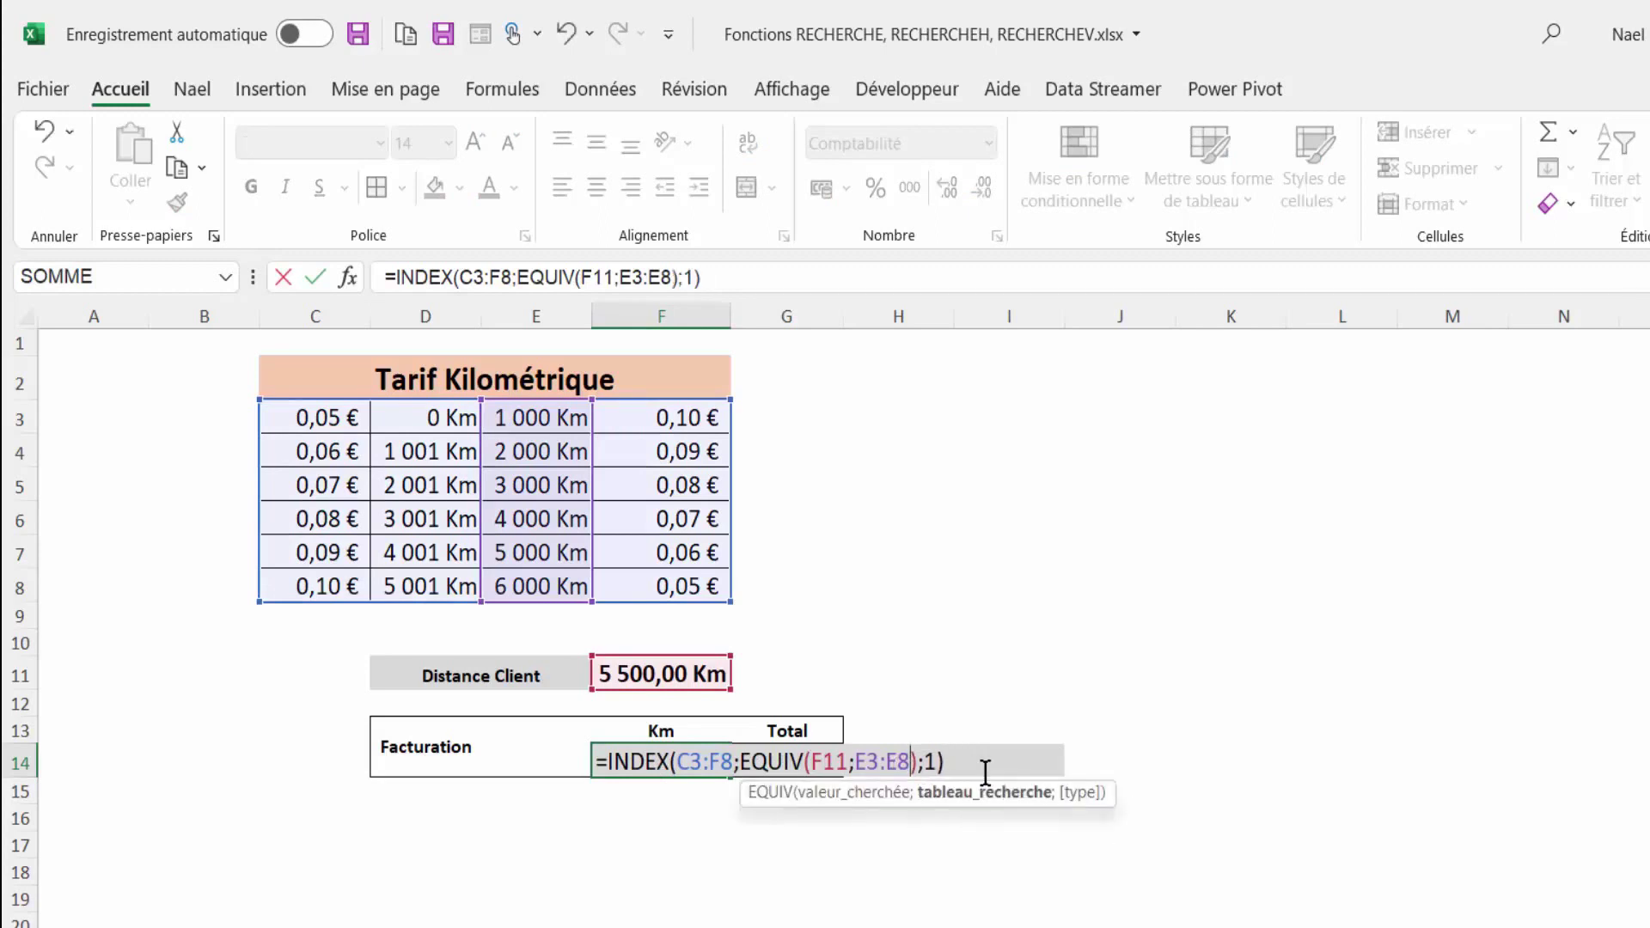
{"action": "type", "text": ";"}
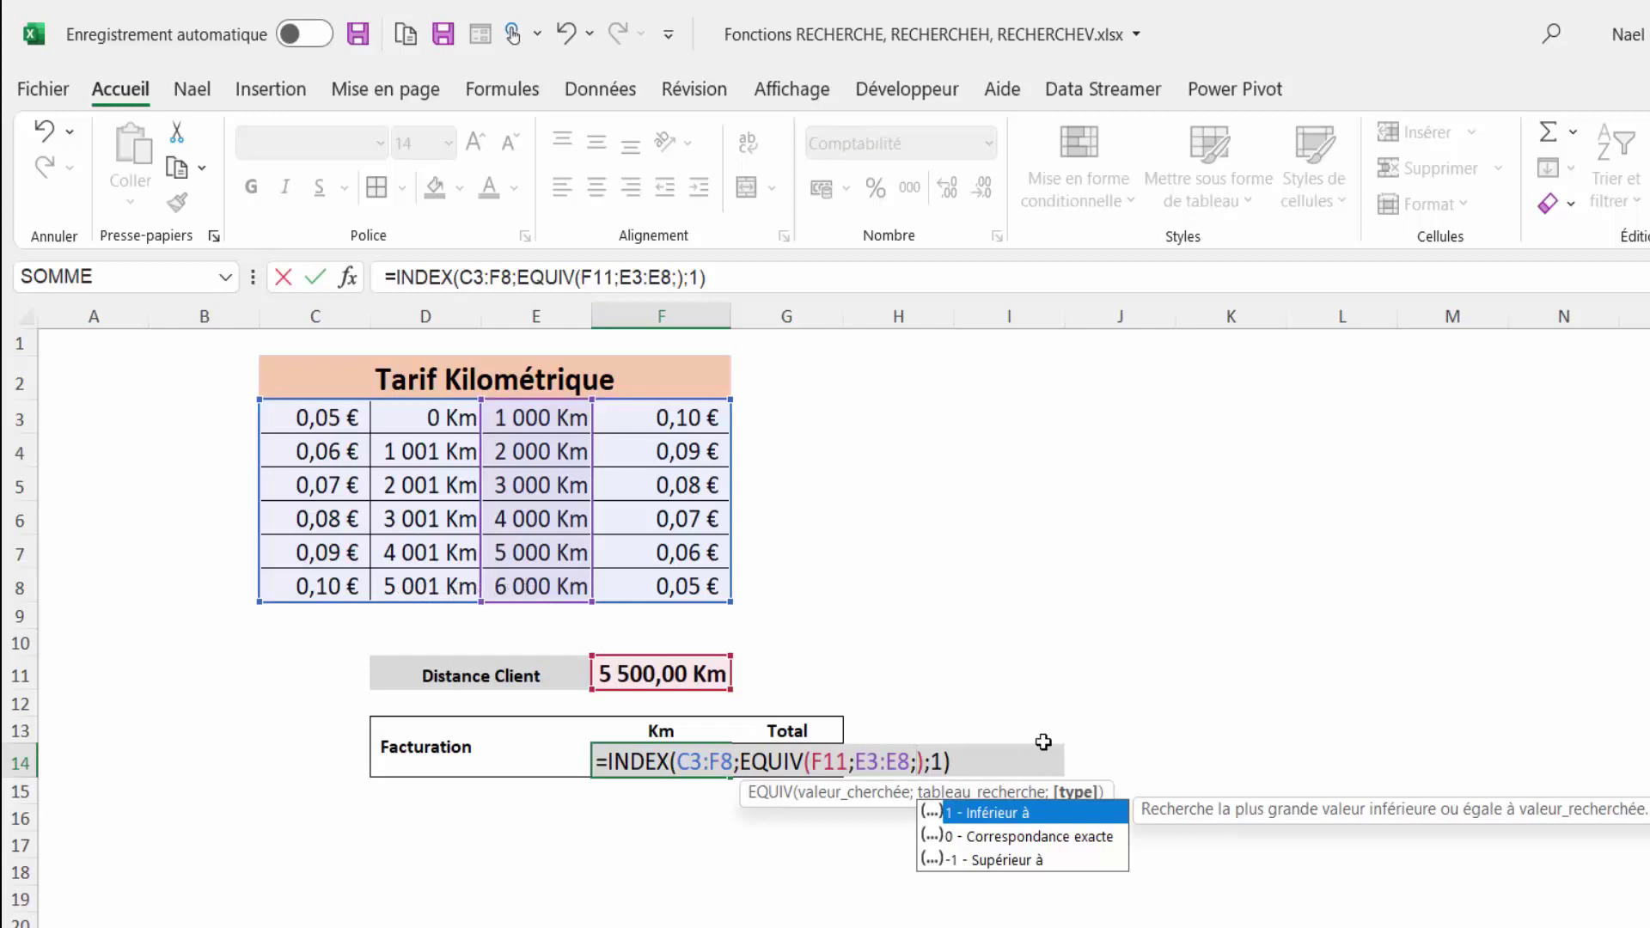
{"action": "type", "text": "-1"}
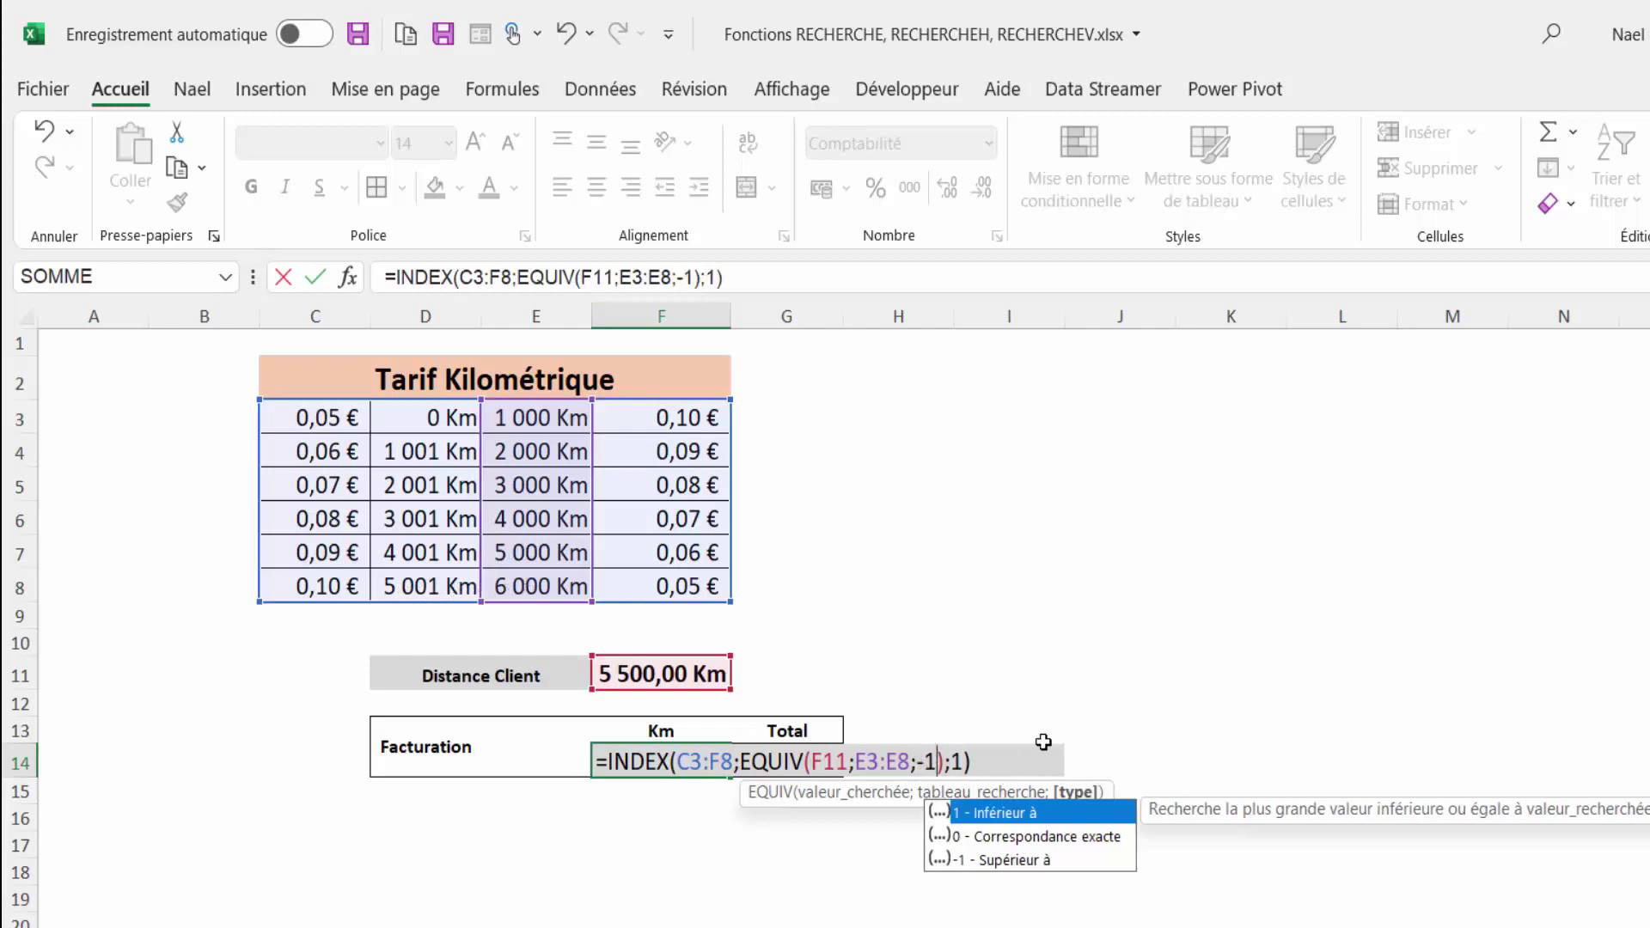
{"action": "key", "text": "Return"}
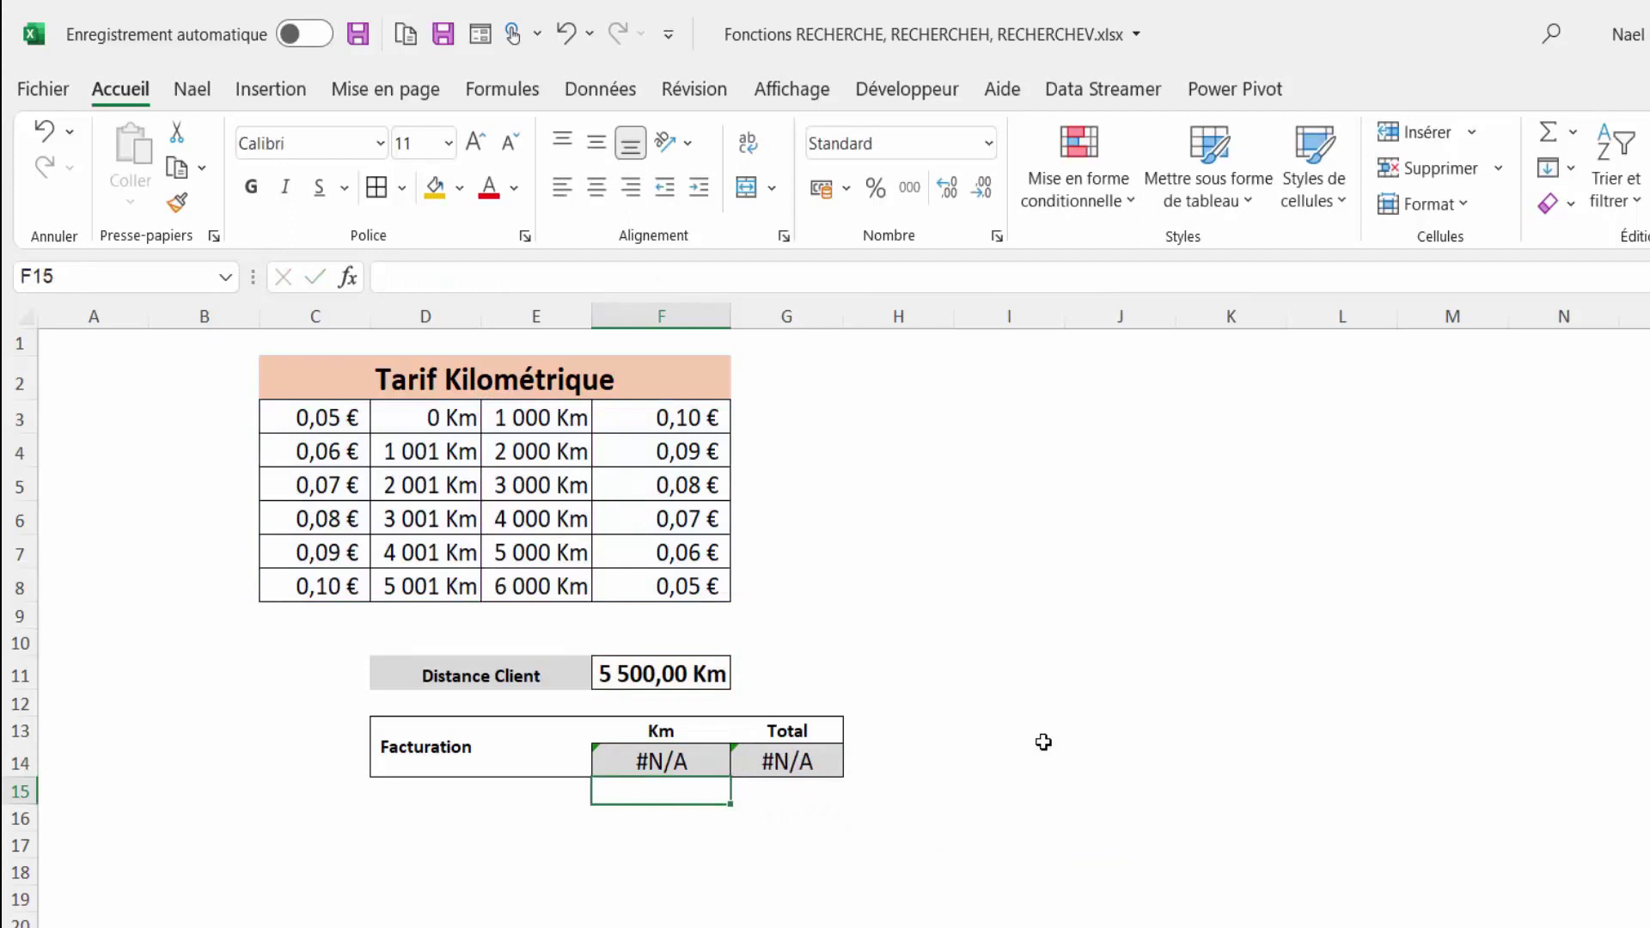
Inspect the #N/A result and the tariff columns, ending with rates C3:C8 selected.
{"action": "left_click", "coordinate": [656, 764]}
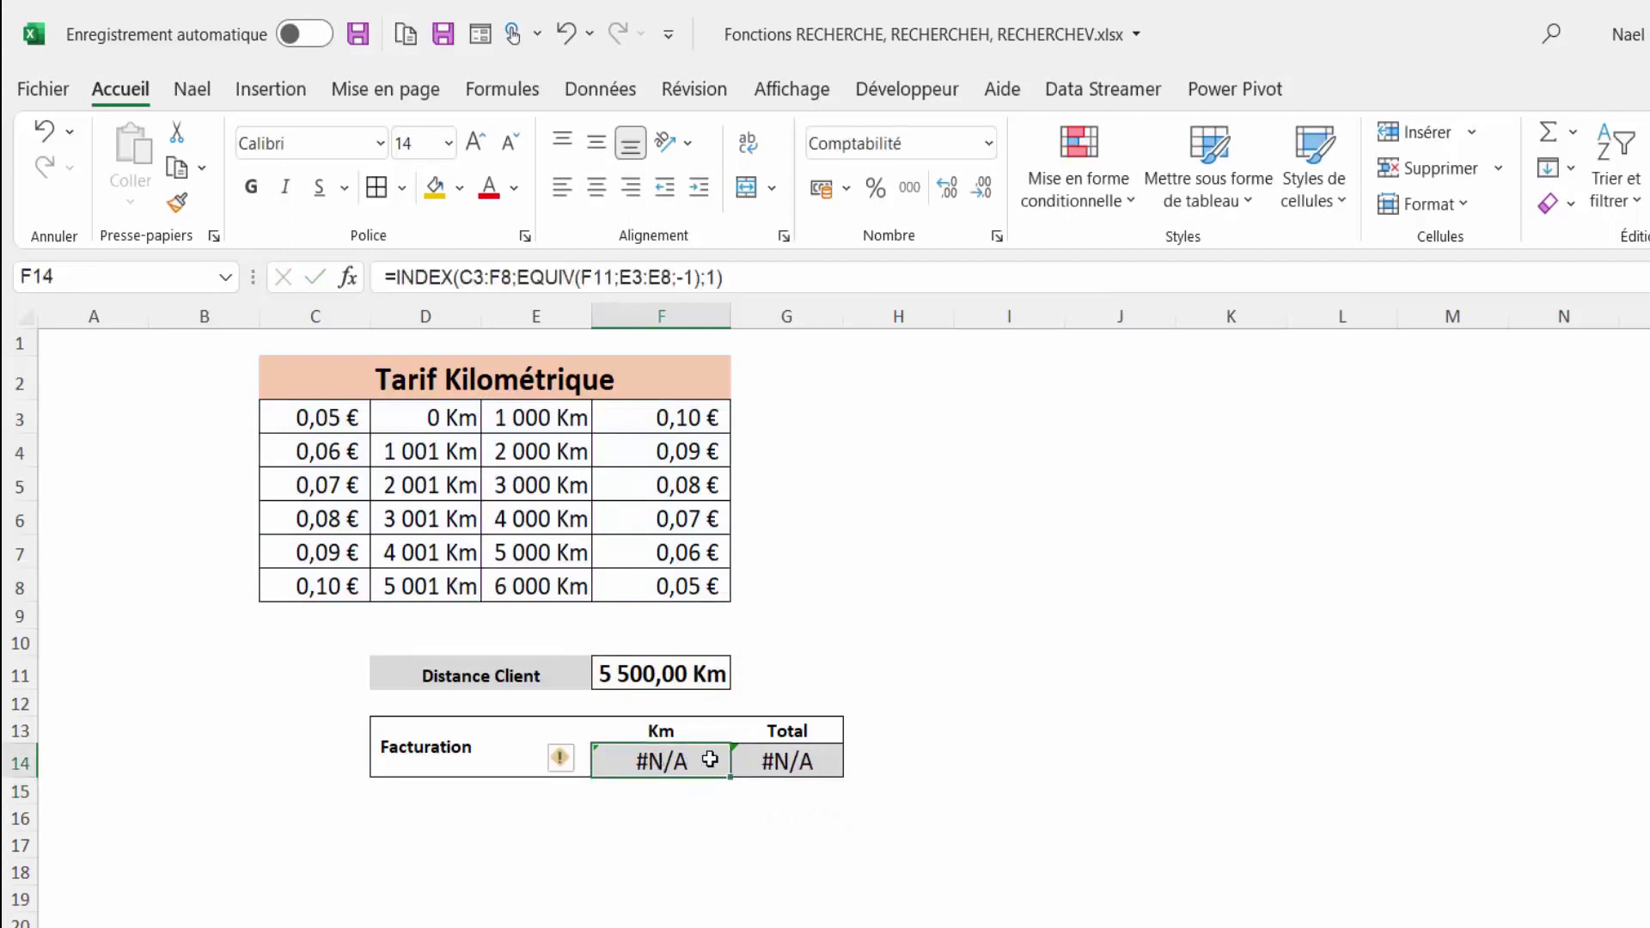
{"action": "left_click", "coordinate": [311, 416]}
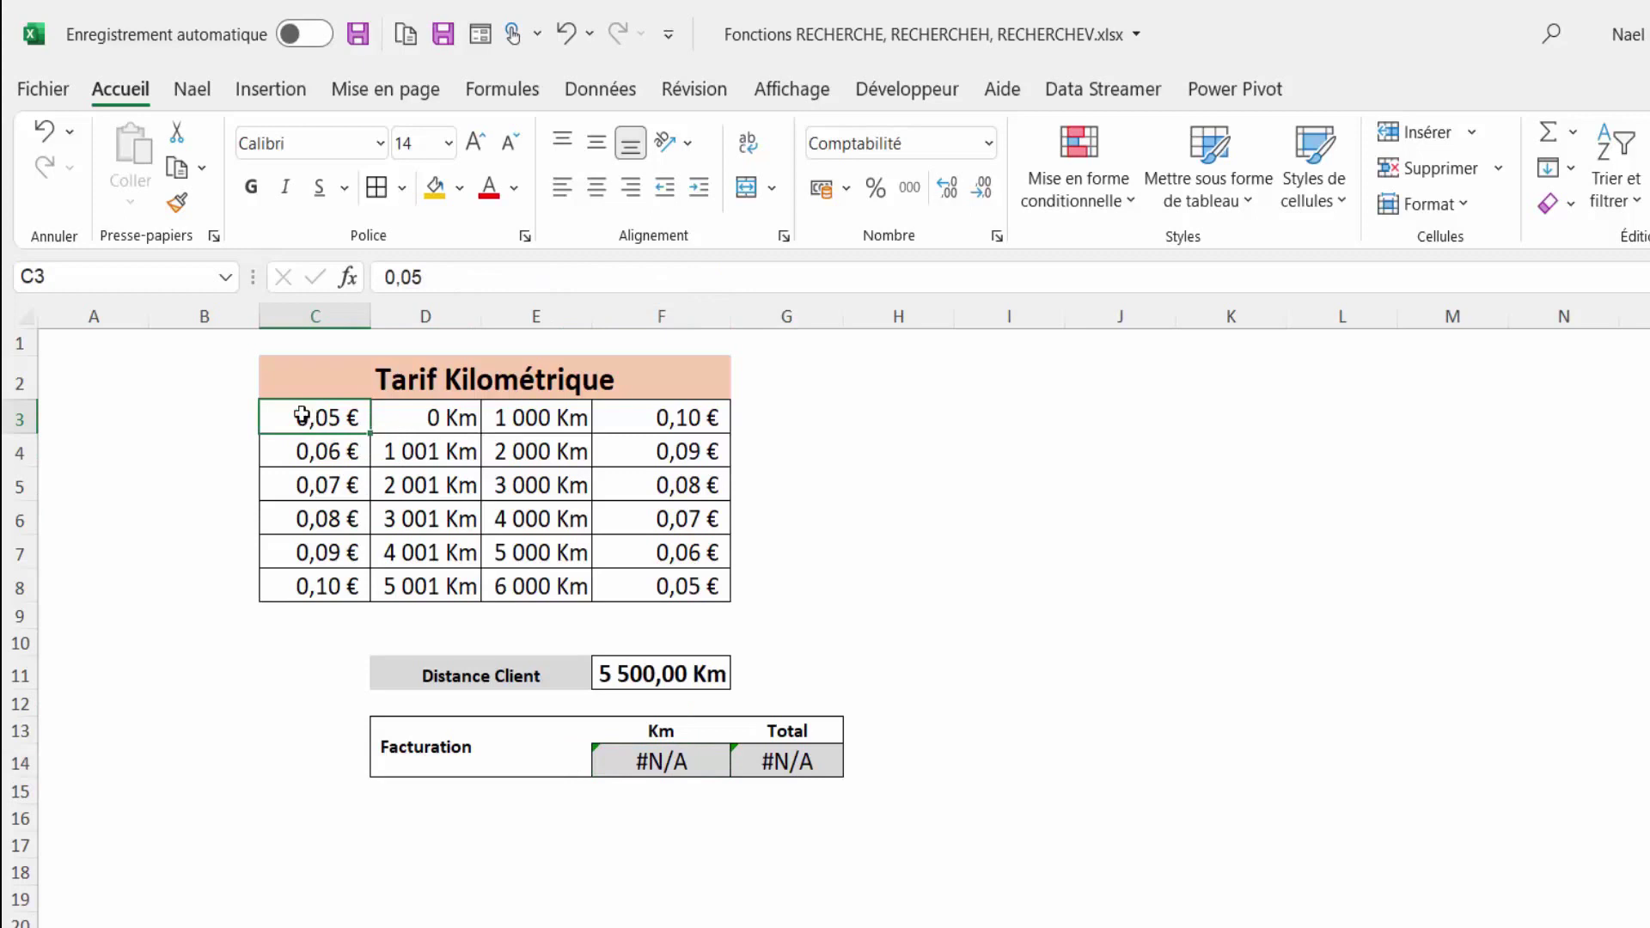
{"action": "left_click_drag", "start_coordinate": [302, 416], "coordinate": [320, 585]}
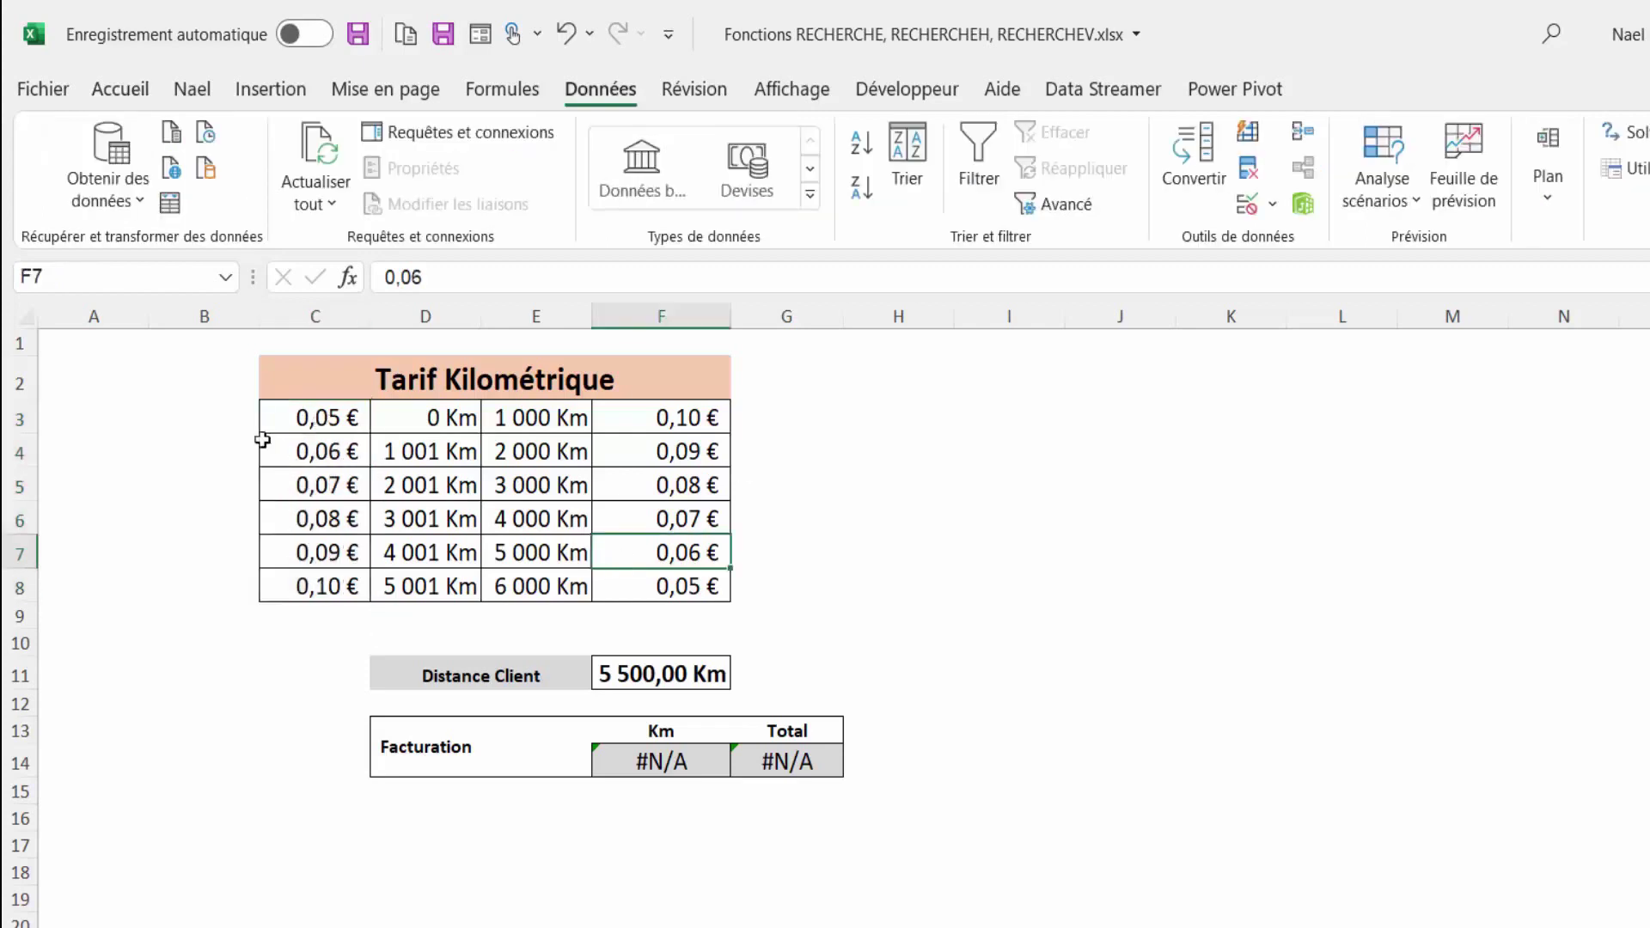
{"action": "left_click_drag", "start_coordinate": [488, 438], "coordinate": [505, 585]}
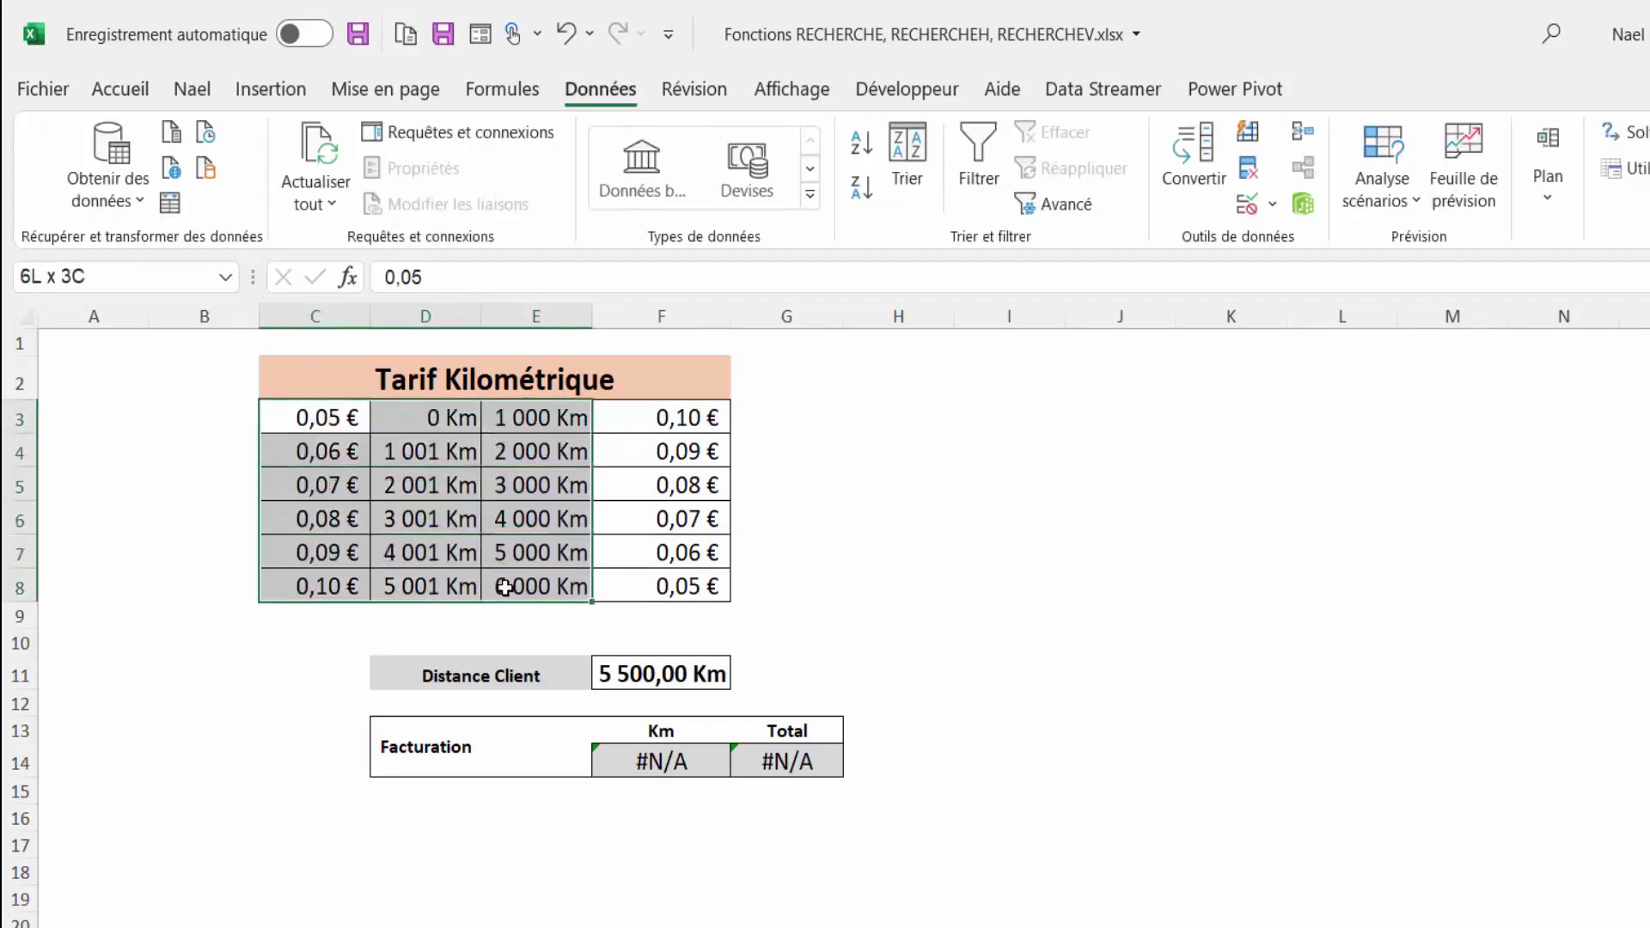
{"action": "left_click", "coordinate": [331, 418]}
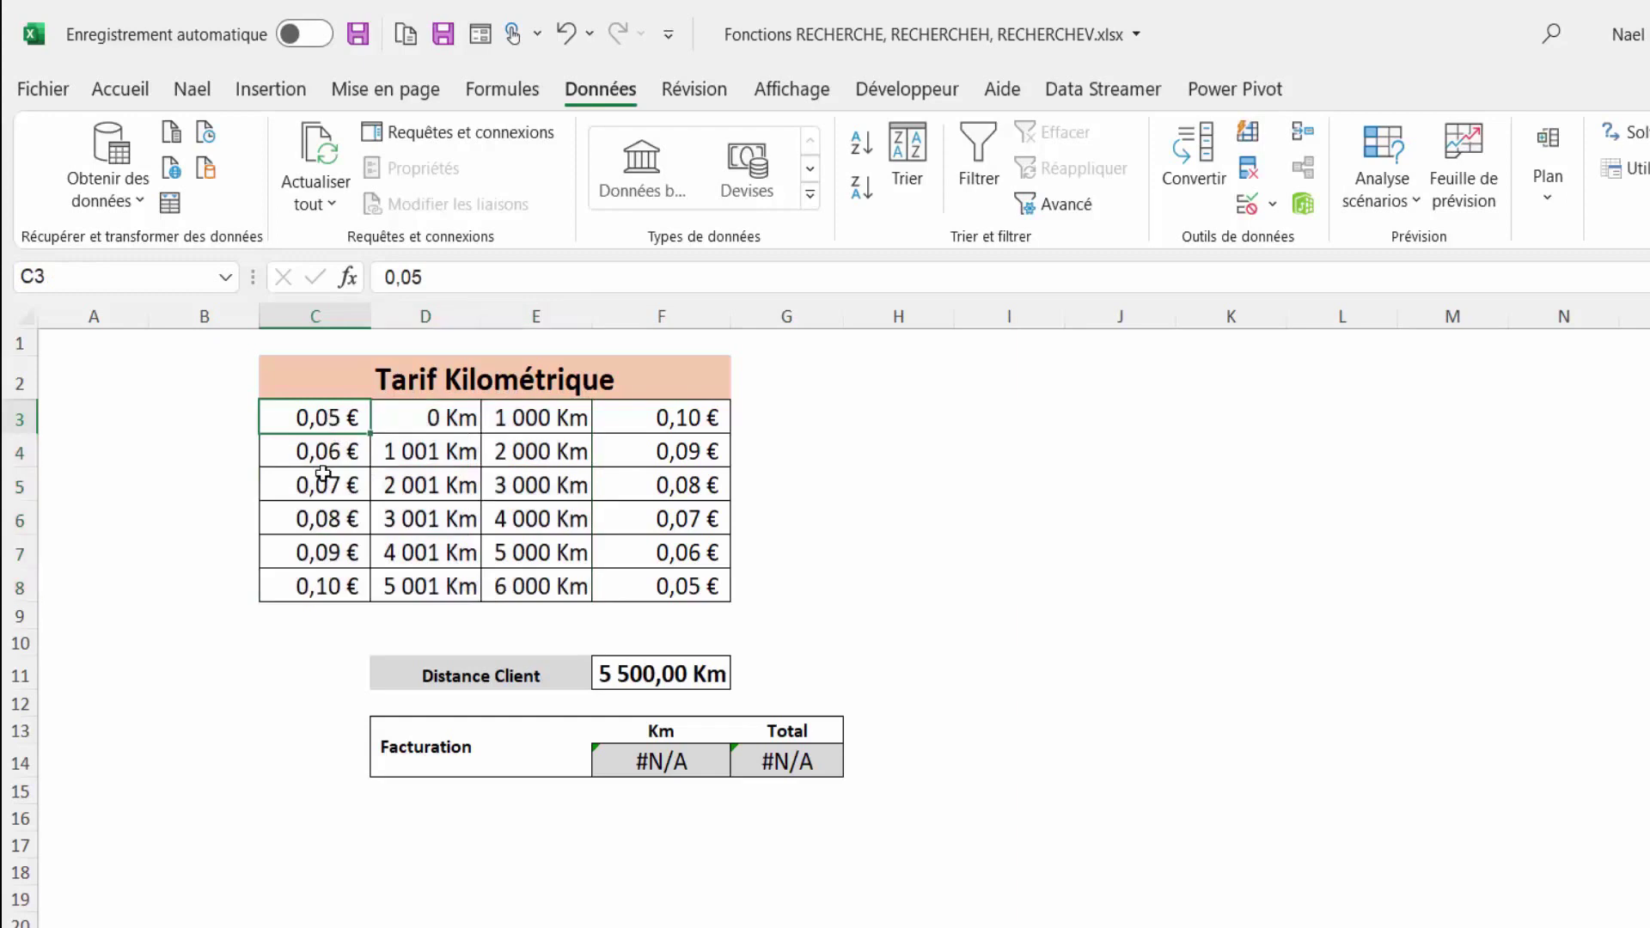
{"action": "left_click_drag", "start_coordinate": [322, 416], "coordinate": [546, 440]}
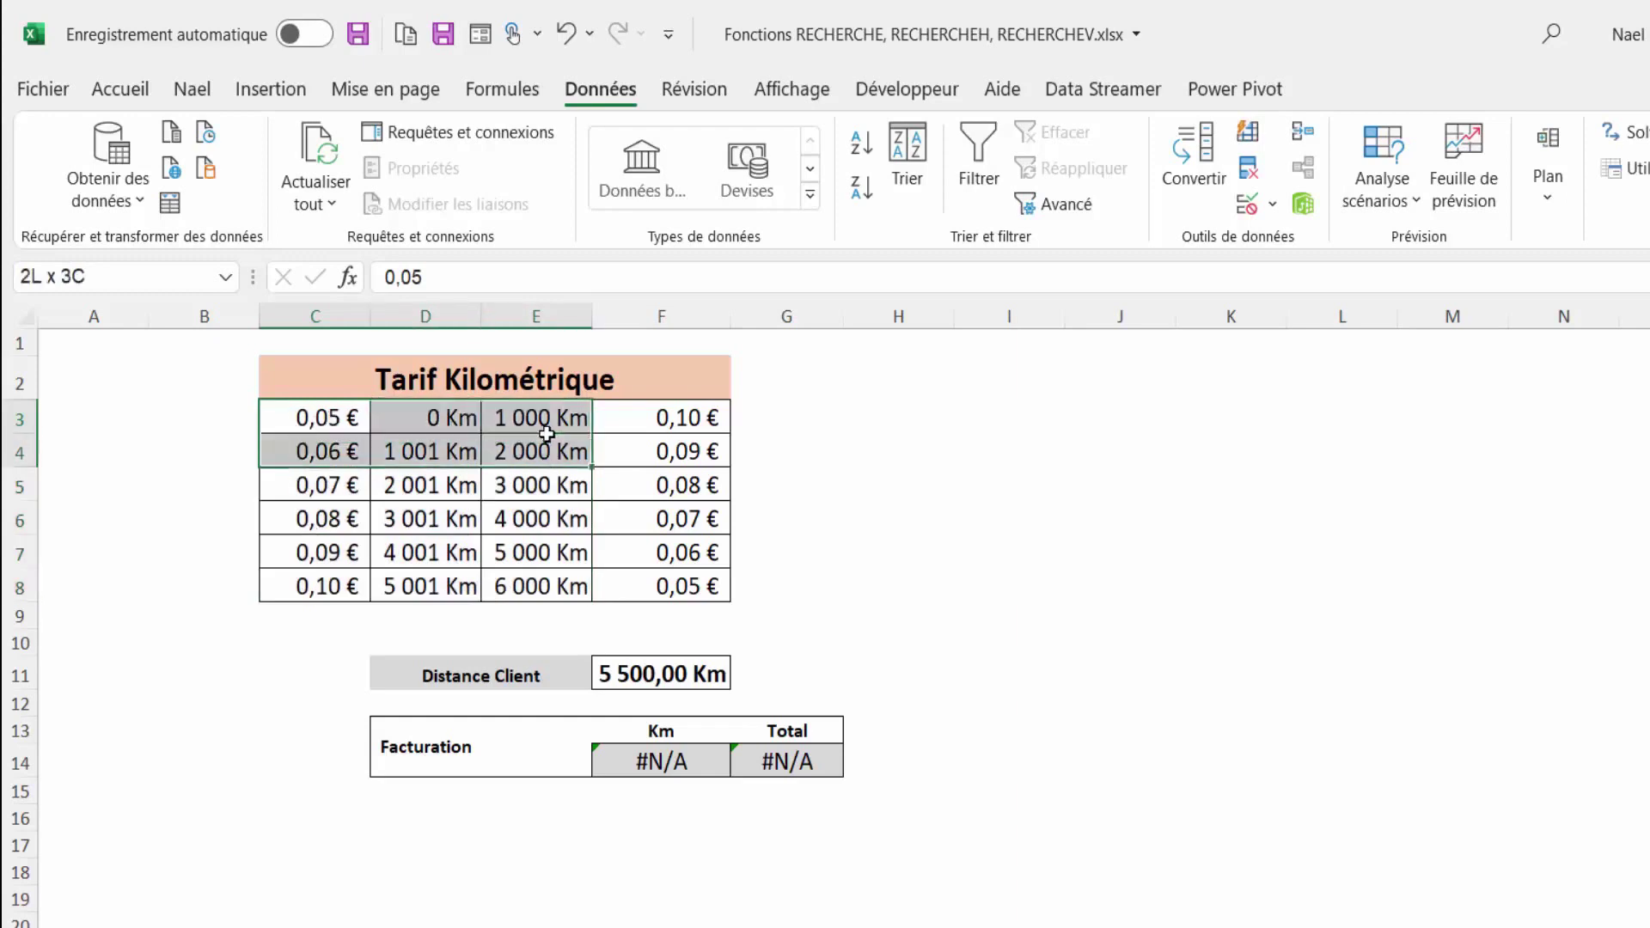
{"action": "left_click", "coordinate": [604, 548]}
{"action": "left_click_drag", "start_coordinate": [324, 419], "coordinate": [320, 578]}
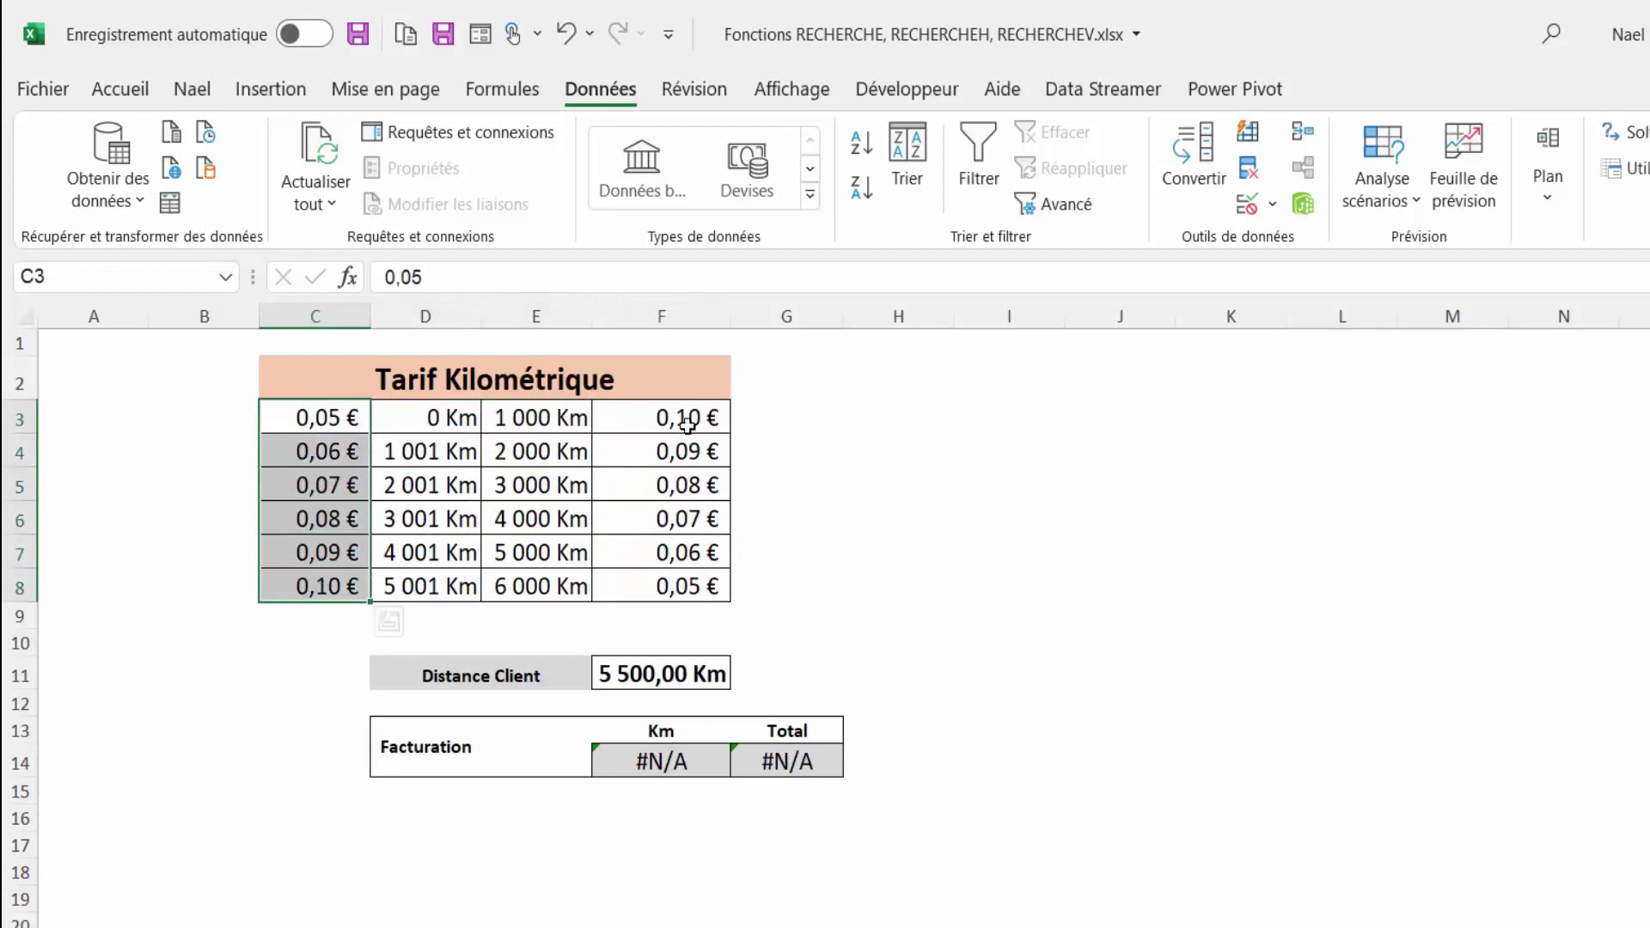
{"action": "left_click_drag", "start_coordinate": [682, 416], "coordinate": [680, 579]}
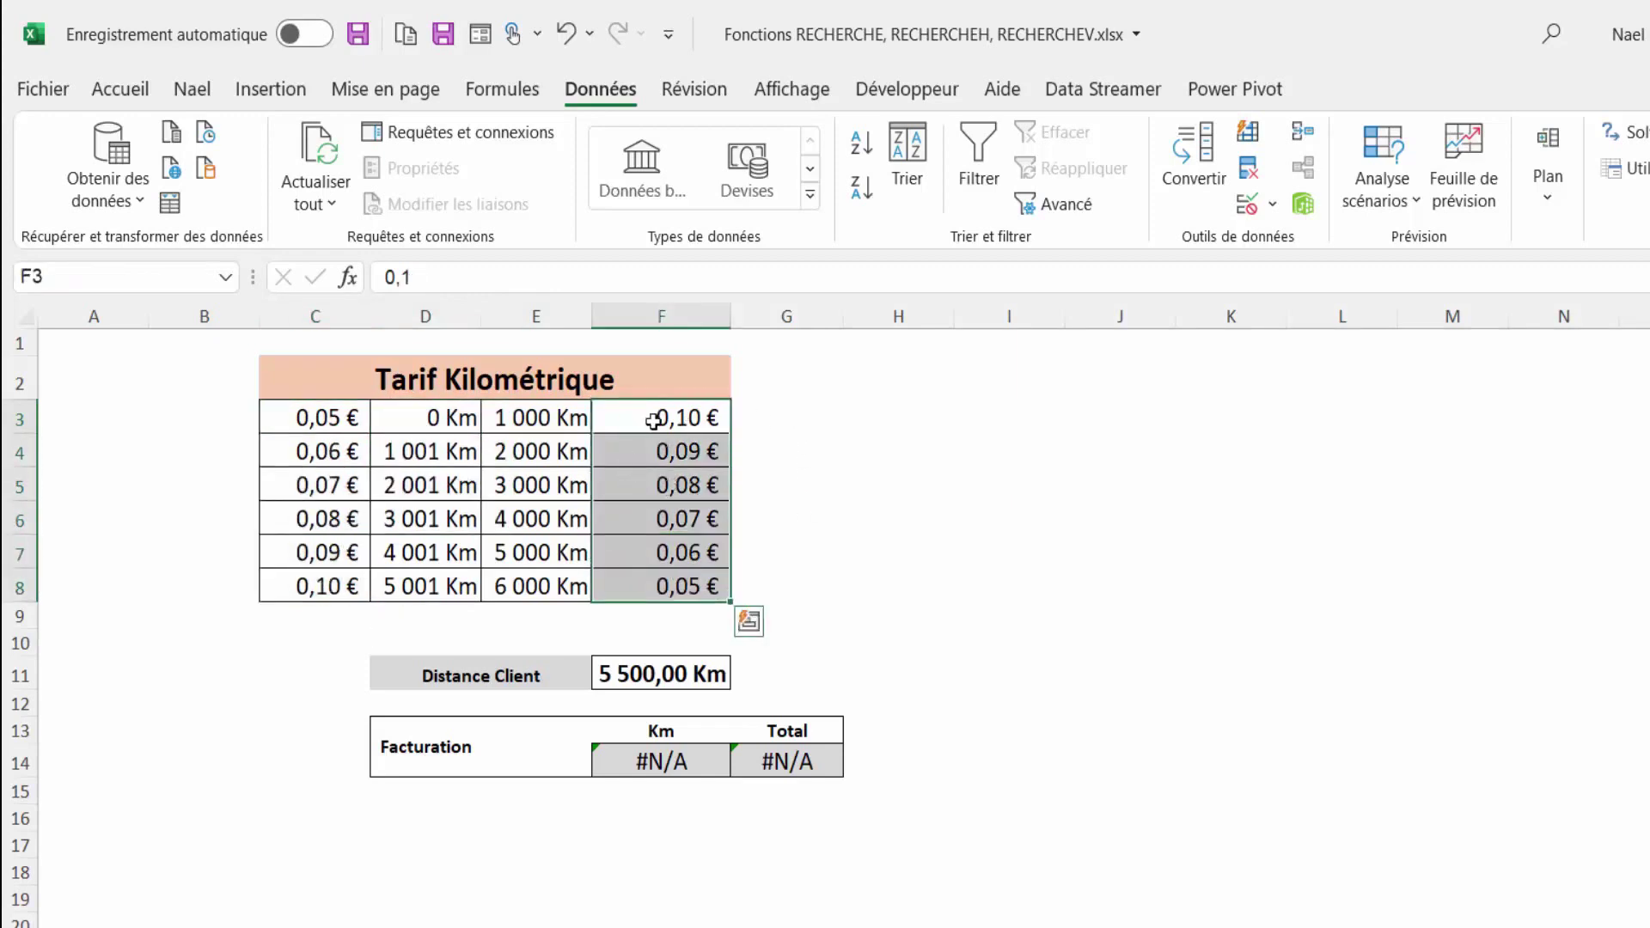
{"action": "left_click", "coordinate": [336, 421]}
{"action": "left_click_drag", "start_coordinate": [336, 420], "coordinate": [323, 589]}
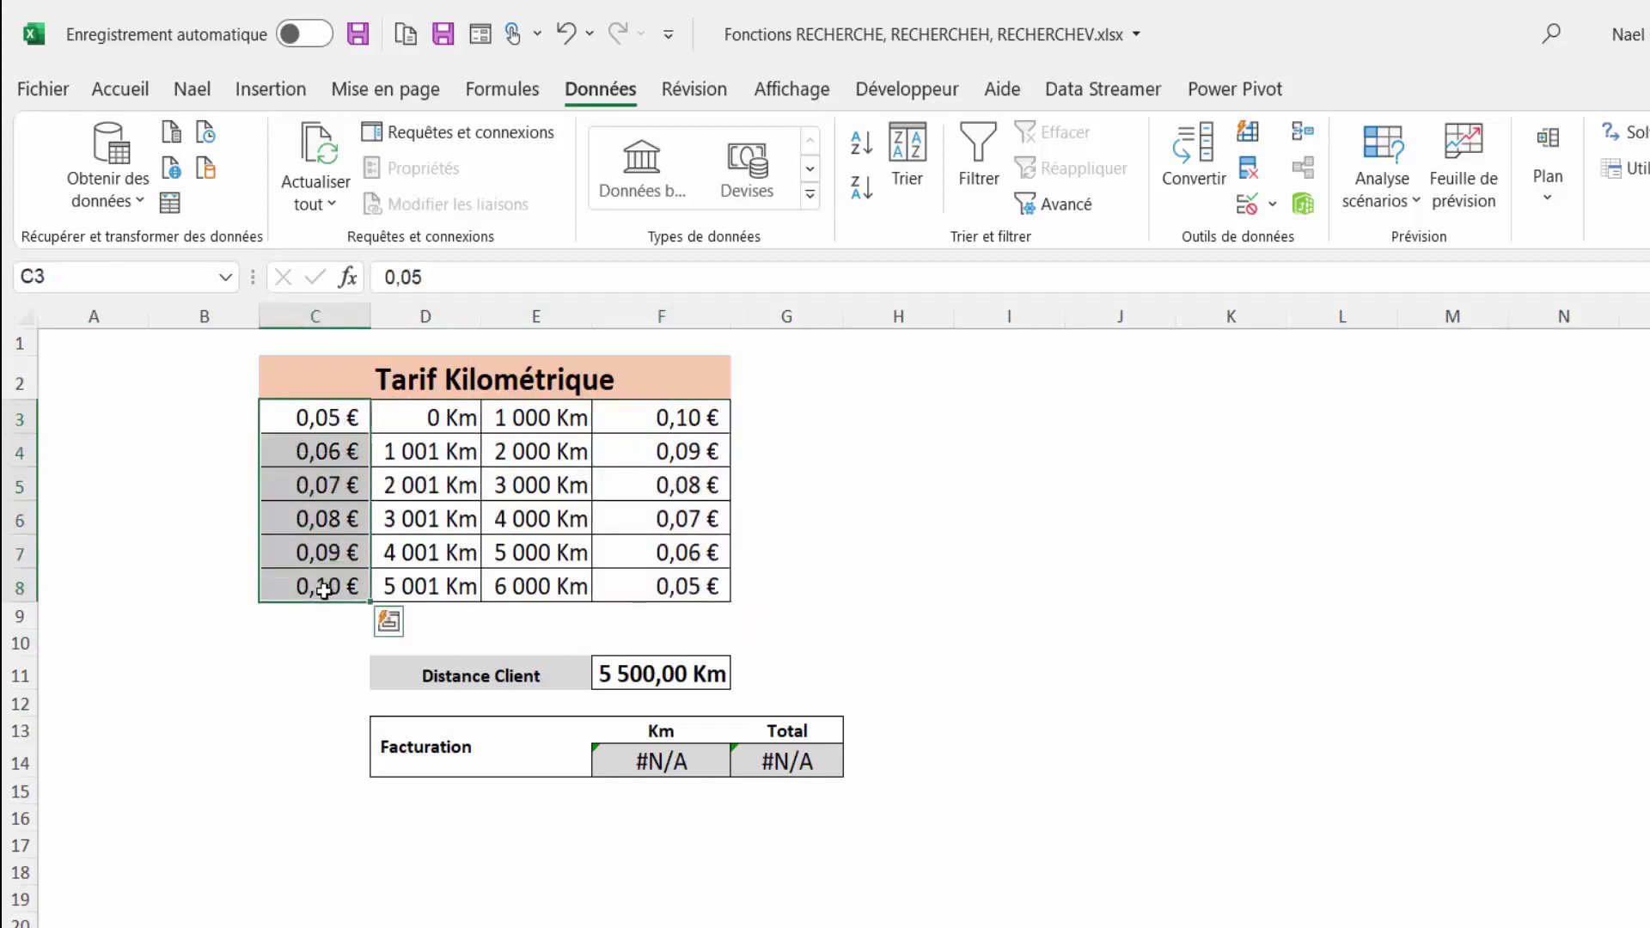
Copy the rates C3:C8 into F3:F8, then select the tariff table C3:F8.
{"action": "key", "text": "ctrl+c"}
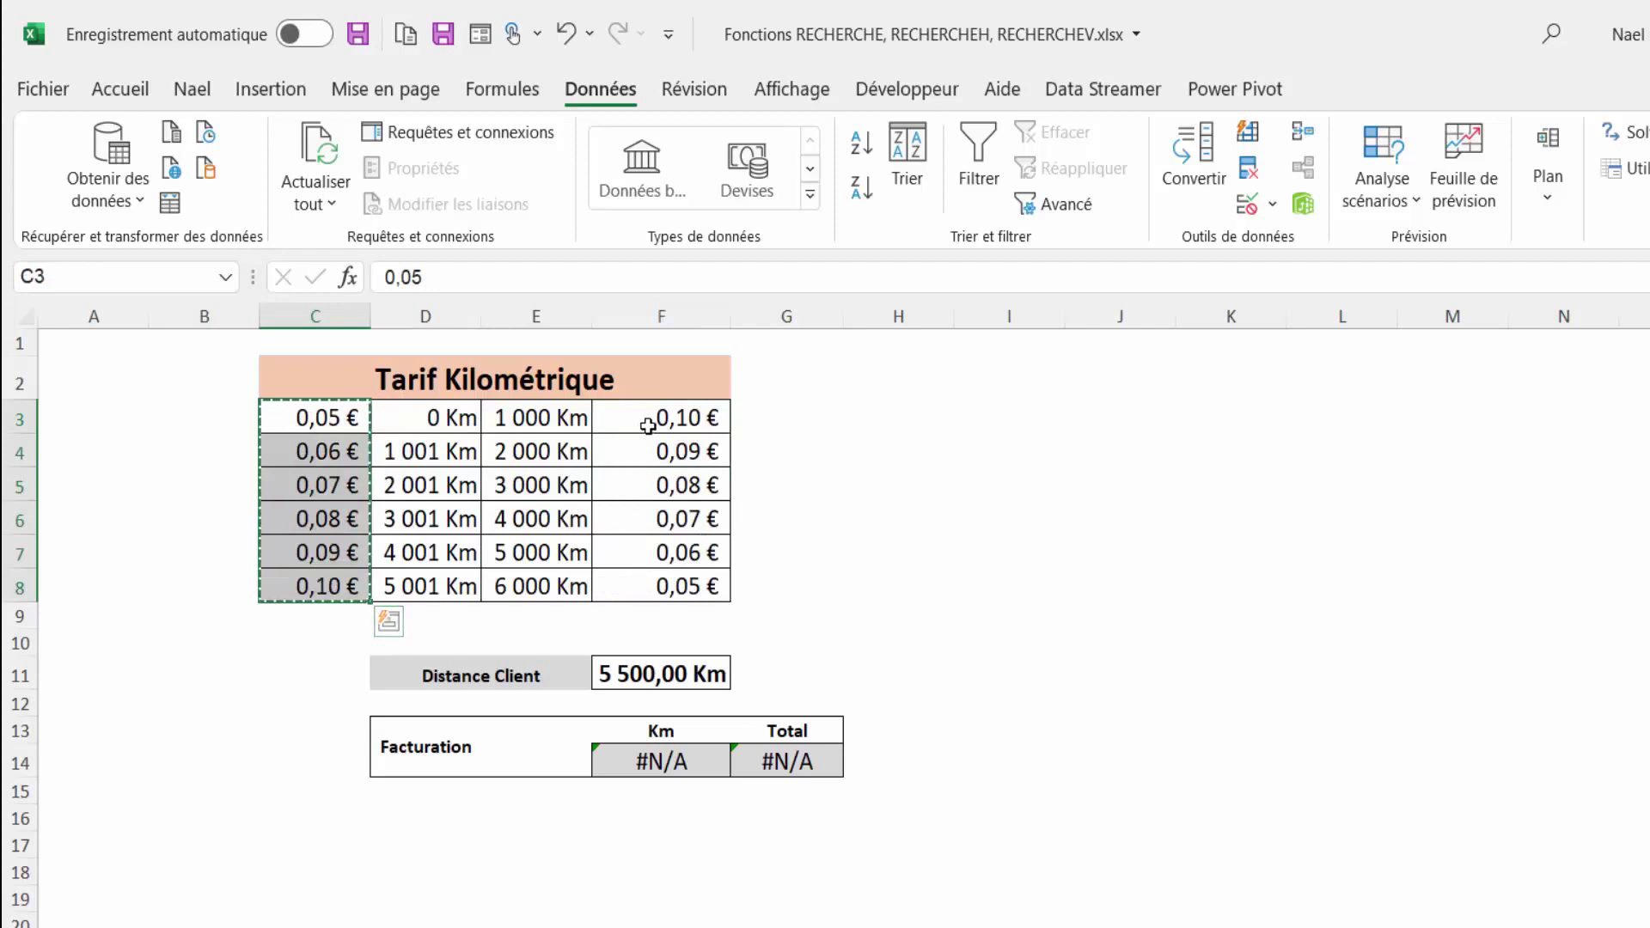
{"action": "left_click_drag", "start_coordinate": [648, 416], "coordinate": [659, 586]}
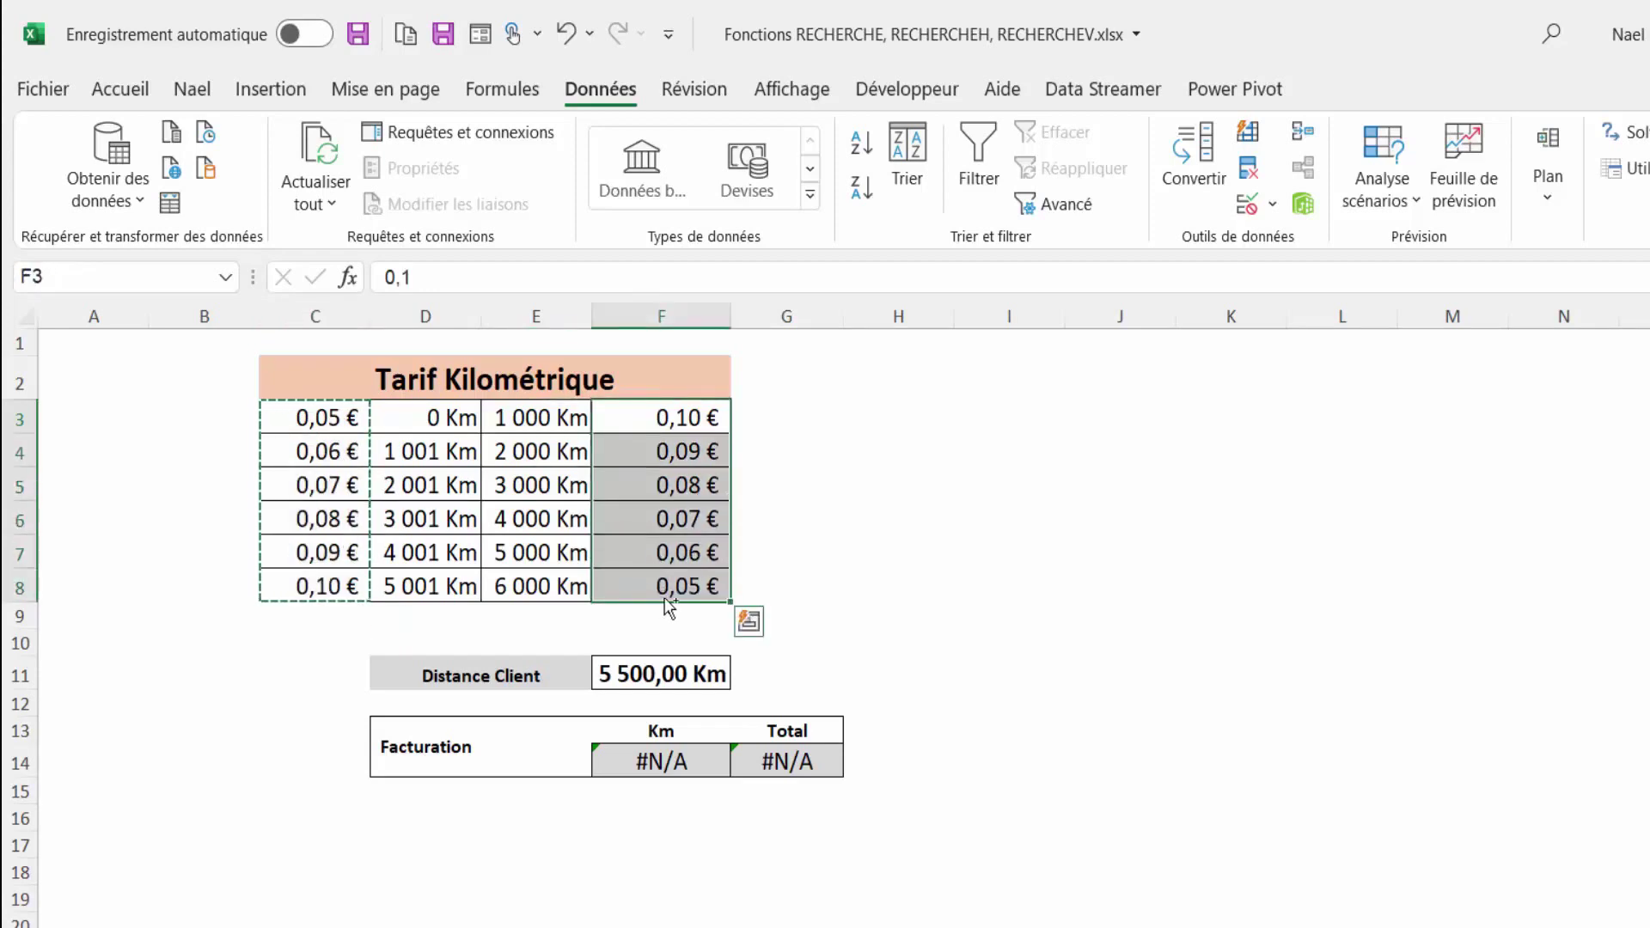
{"action": "key", "text": "ctrl+v"}
{"action": "left_click", "coordinate": [681, 483]}
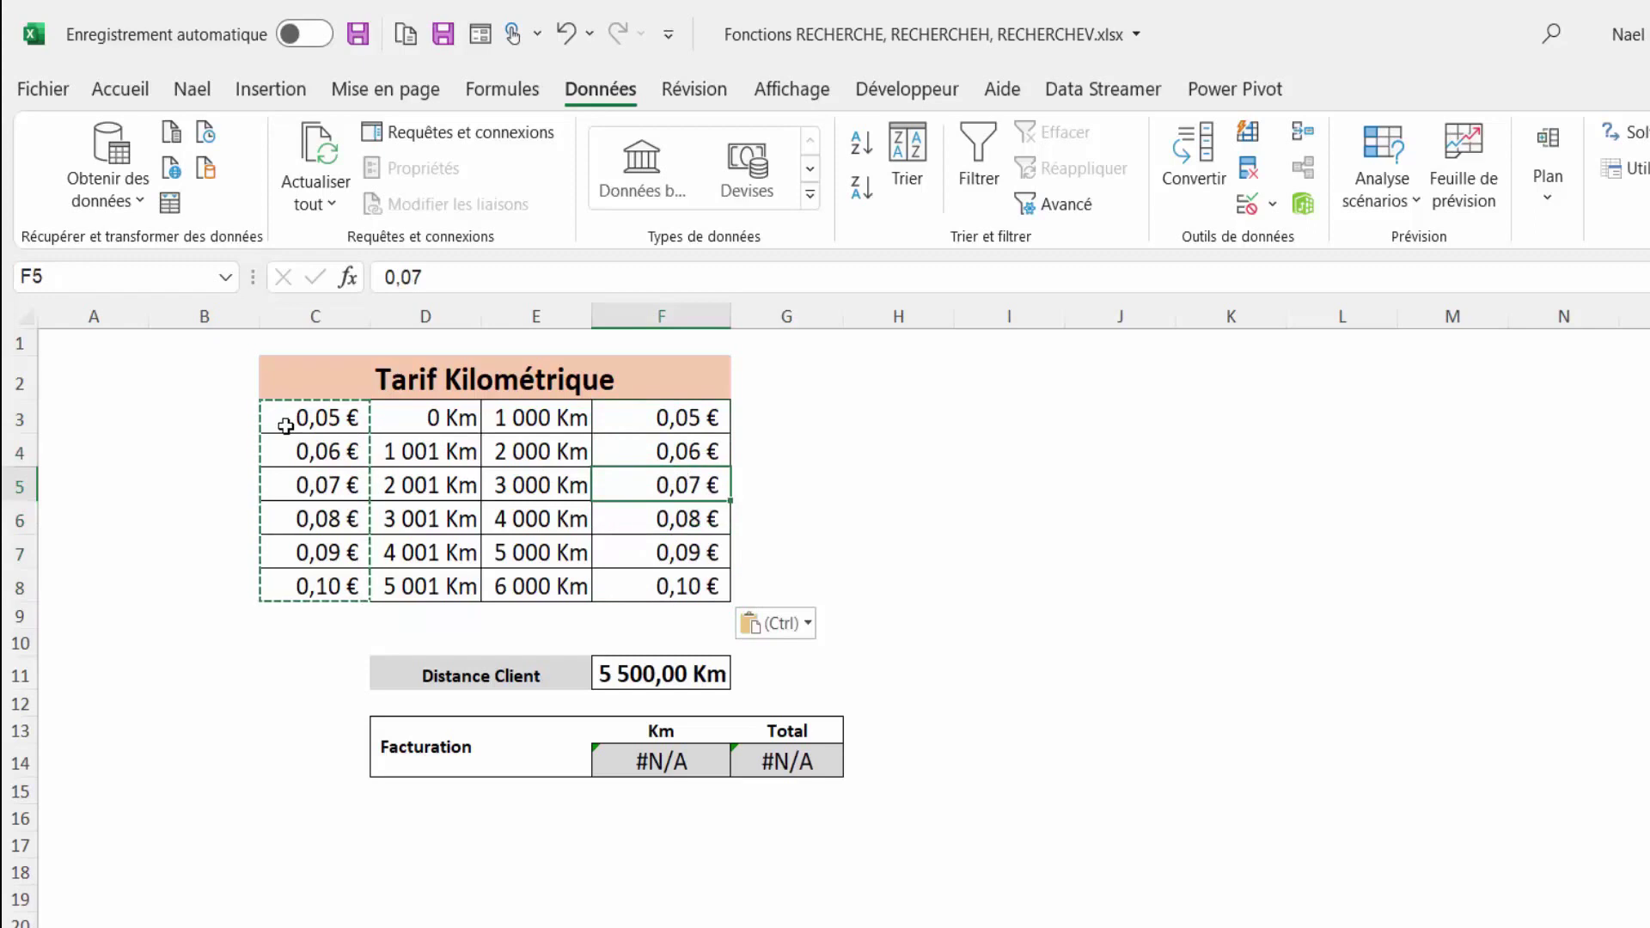
{"action": "key", "text": "Escape"}
{"action": "left_click_drag", "start_coordinate": [290, 418], "coordinate": [679, 615]}
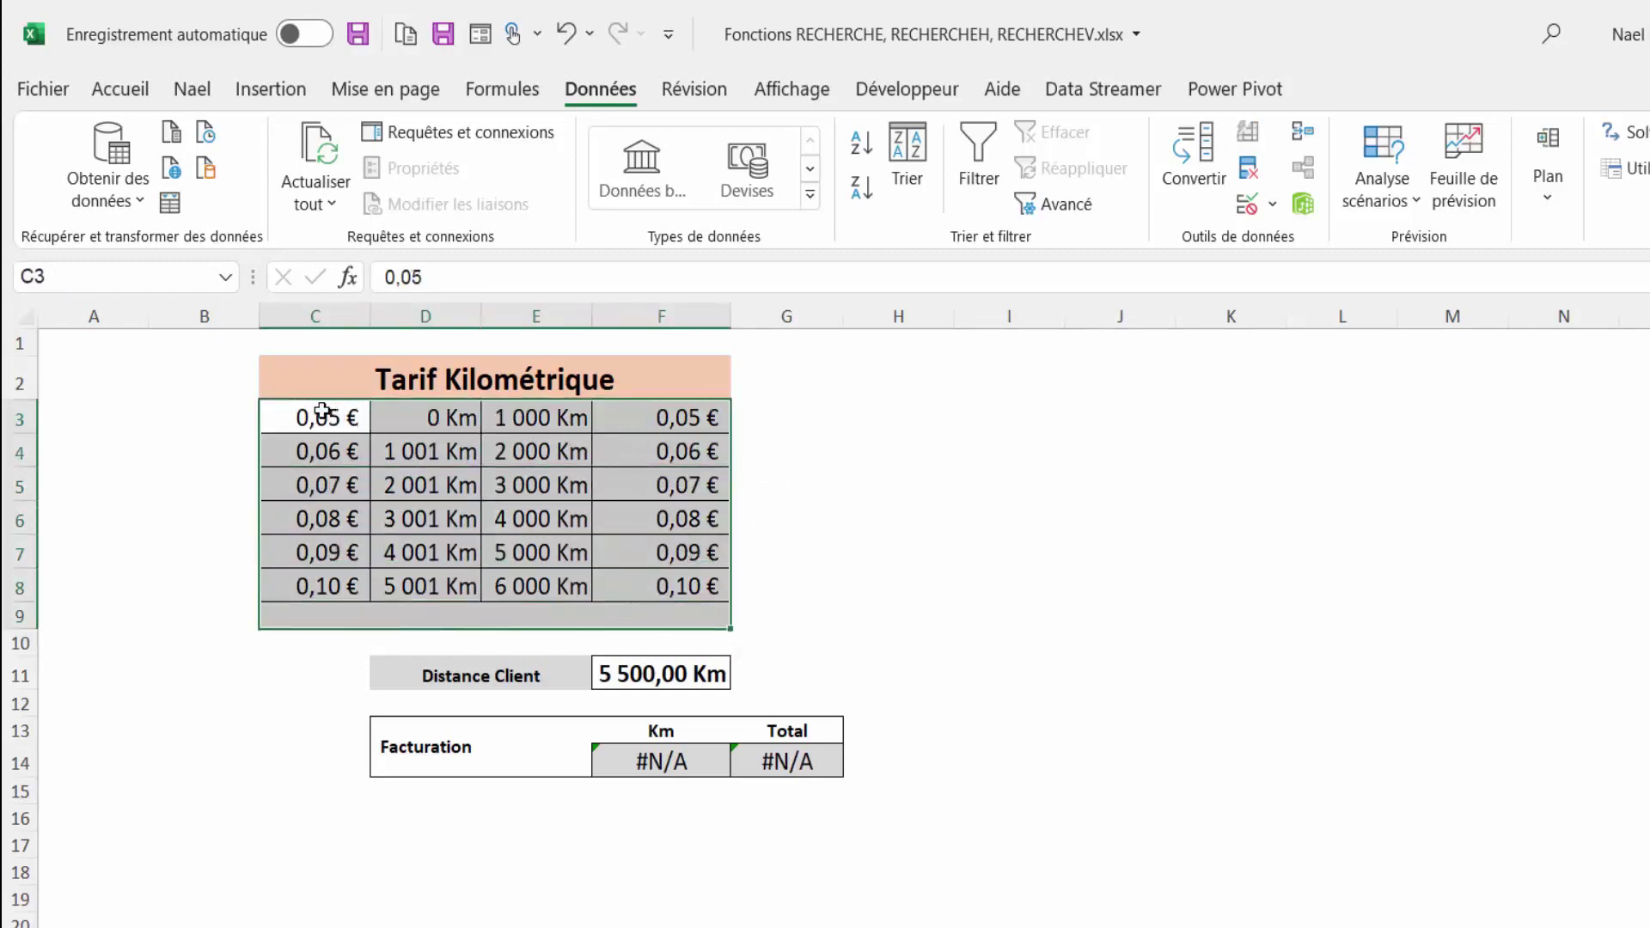
{"action": "left_click_drag", "start_coordinate": [320, 416], "coordinate": [665, 588]}
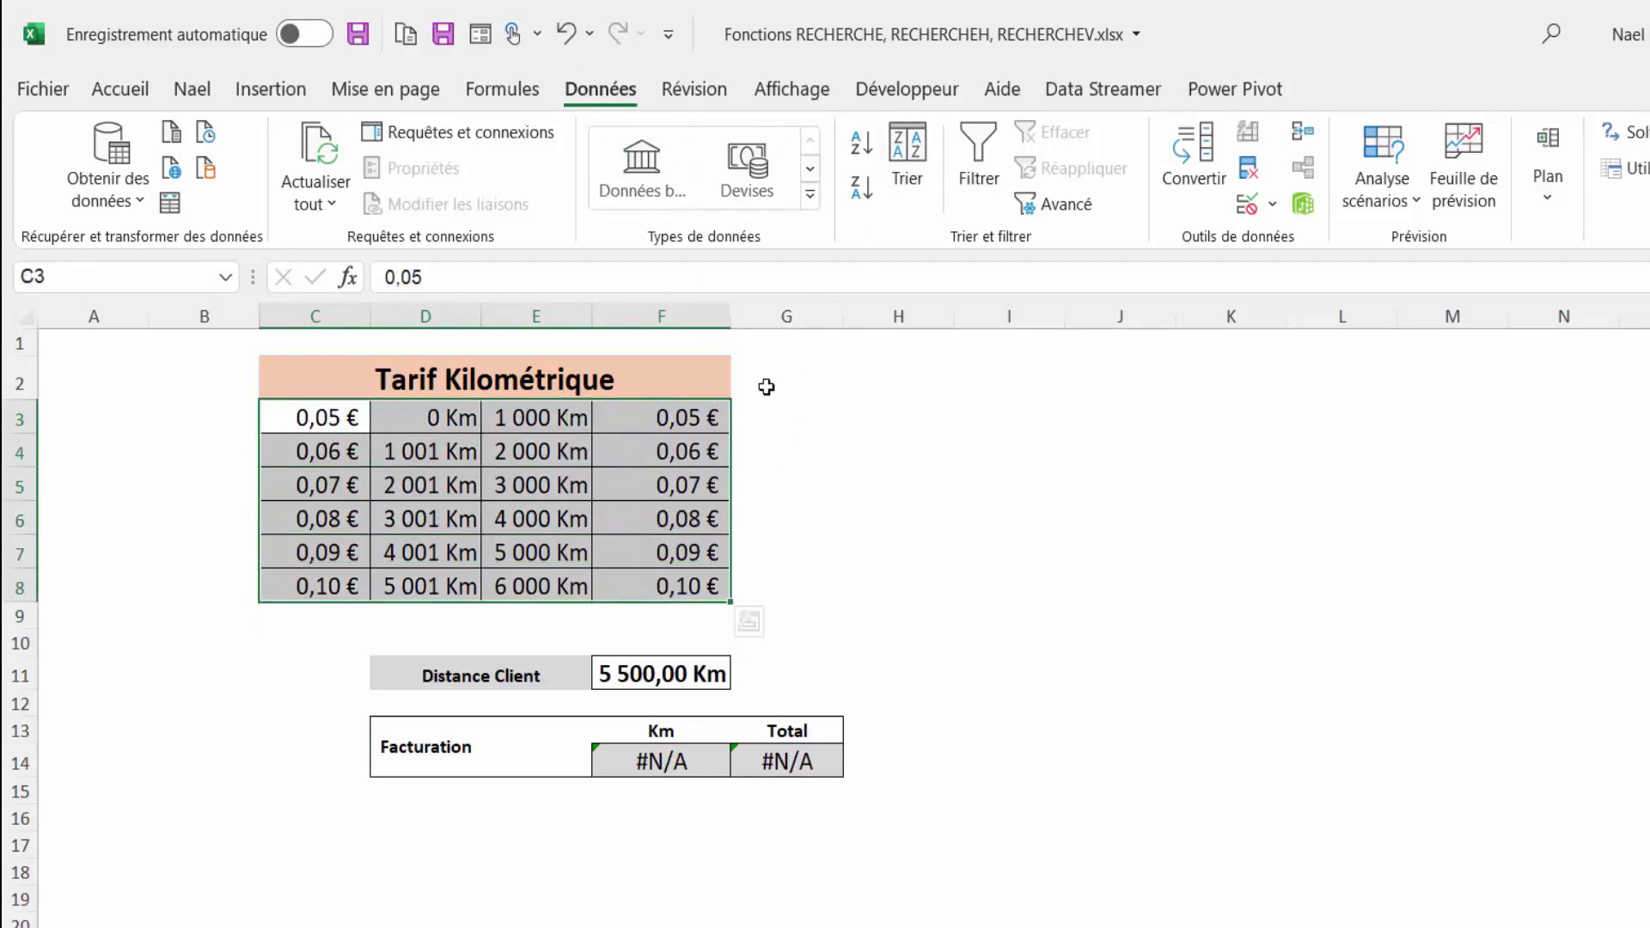
Sort C3:F8 by column C, Du plus grand au plus petit, in the Trier dialog.
{"action": "left_click", "coordinate": [923, 156]}
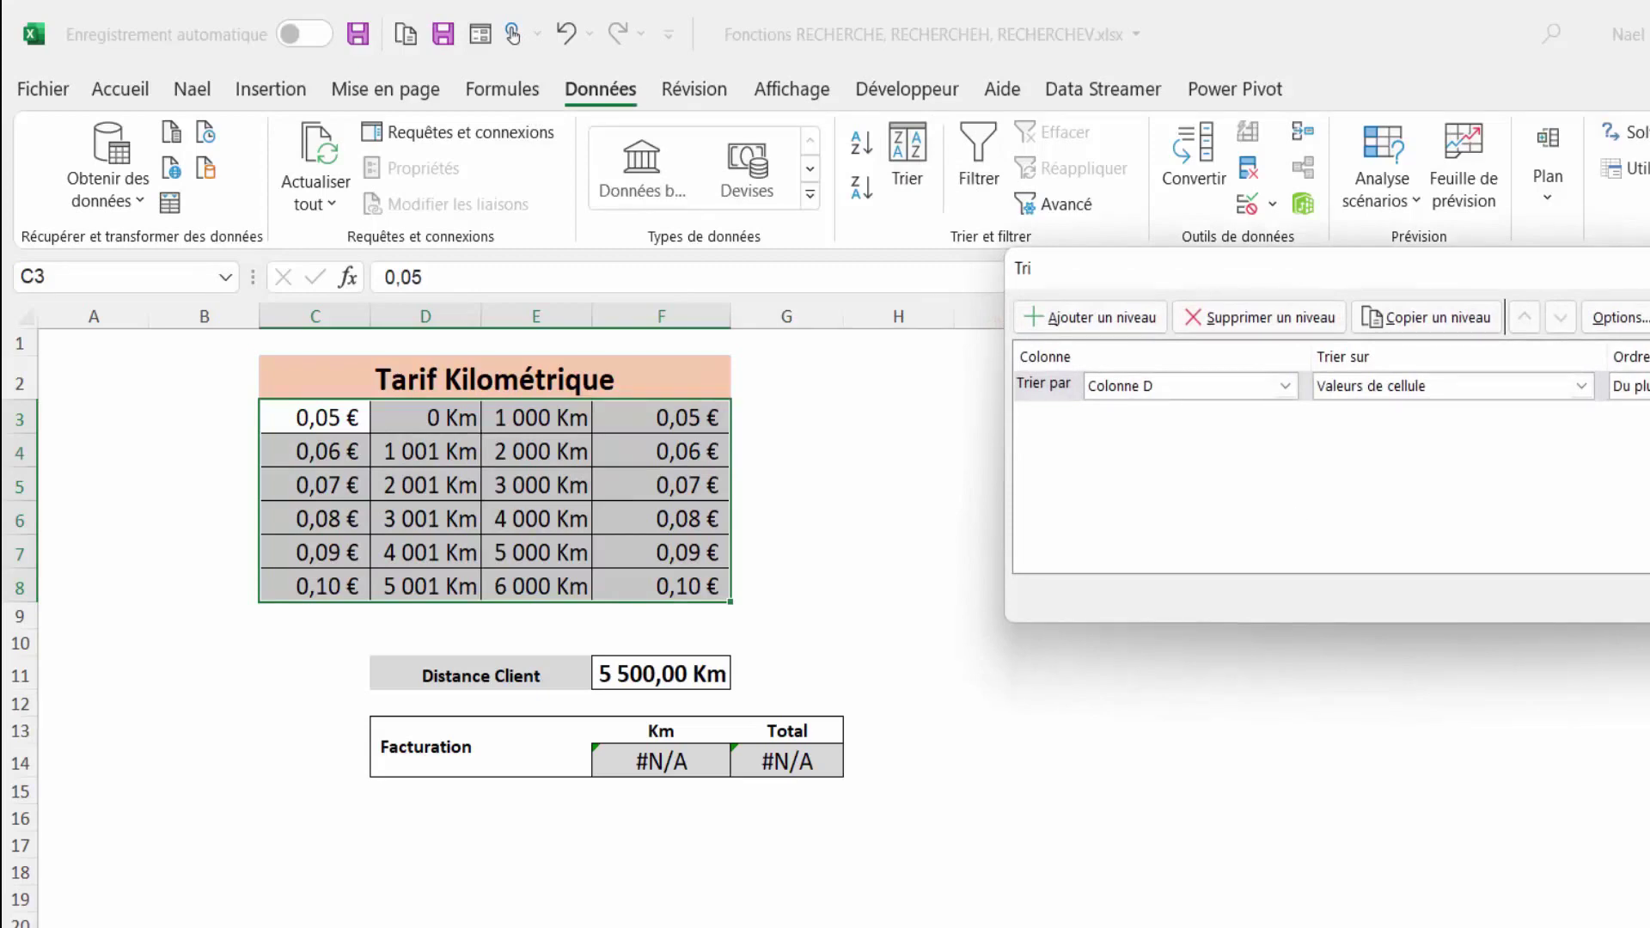
{"action": "left_click", "coordinate": [1515, 311]}
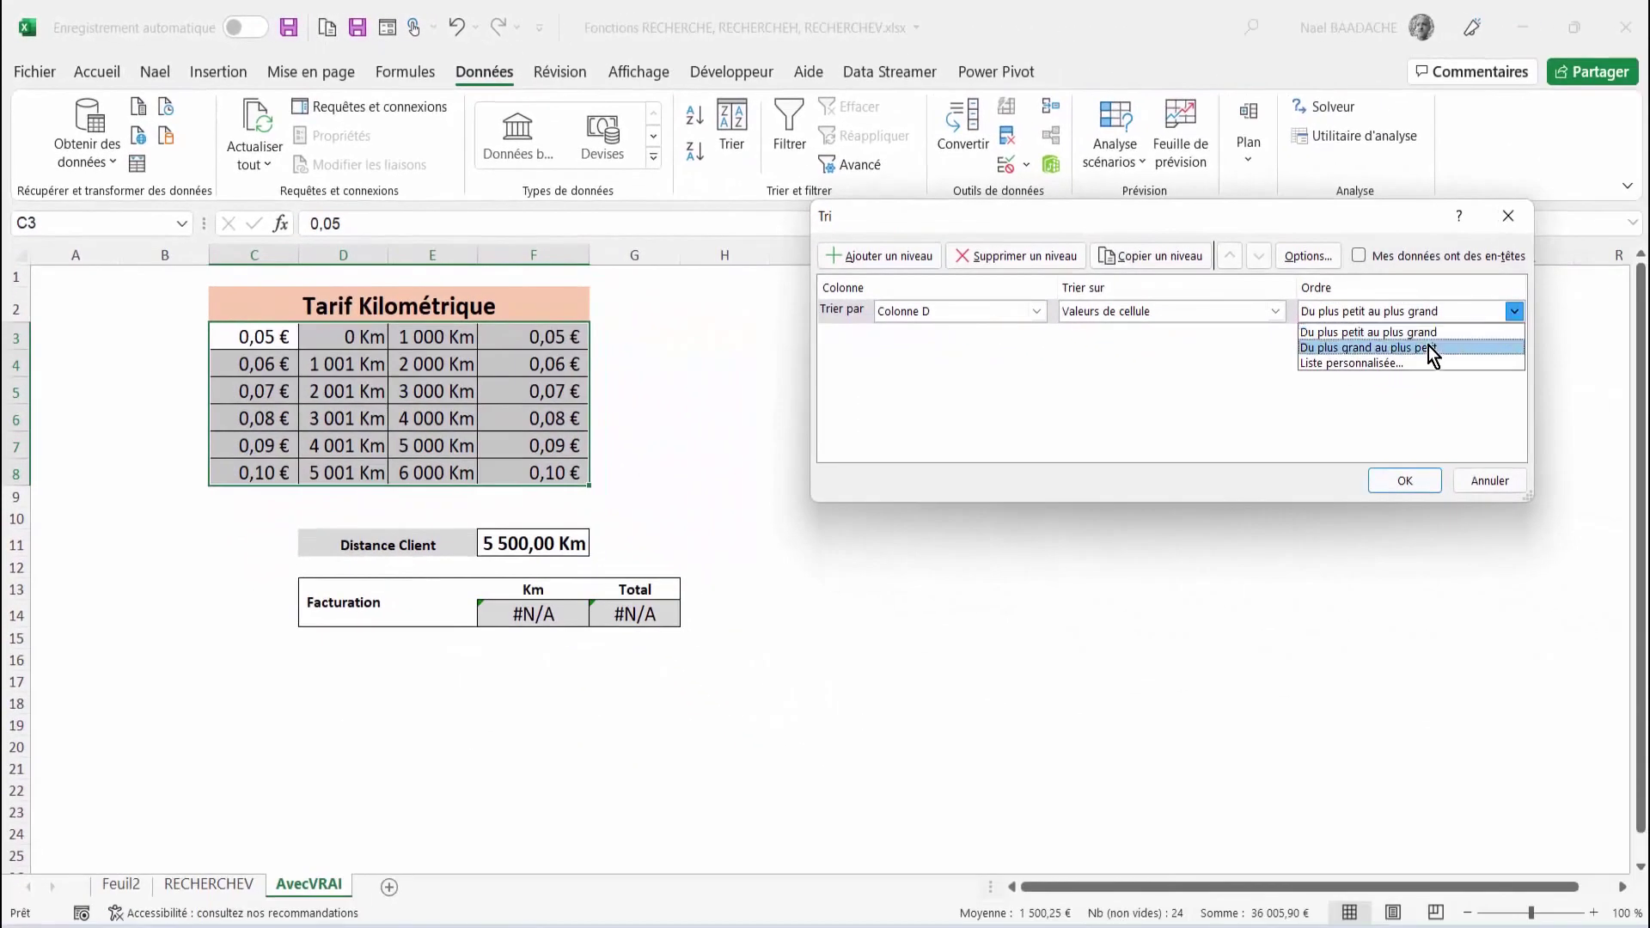
{"action": "left_click", "coordinate": [1429, 347]}
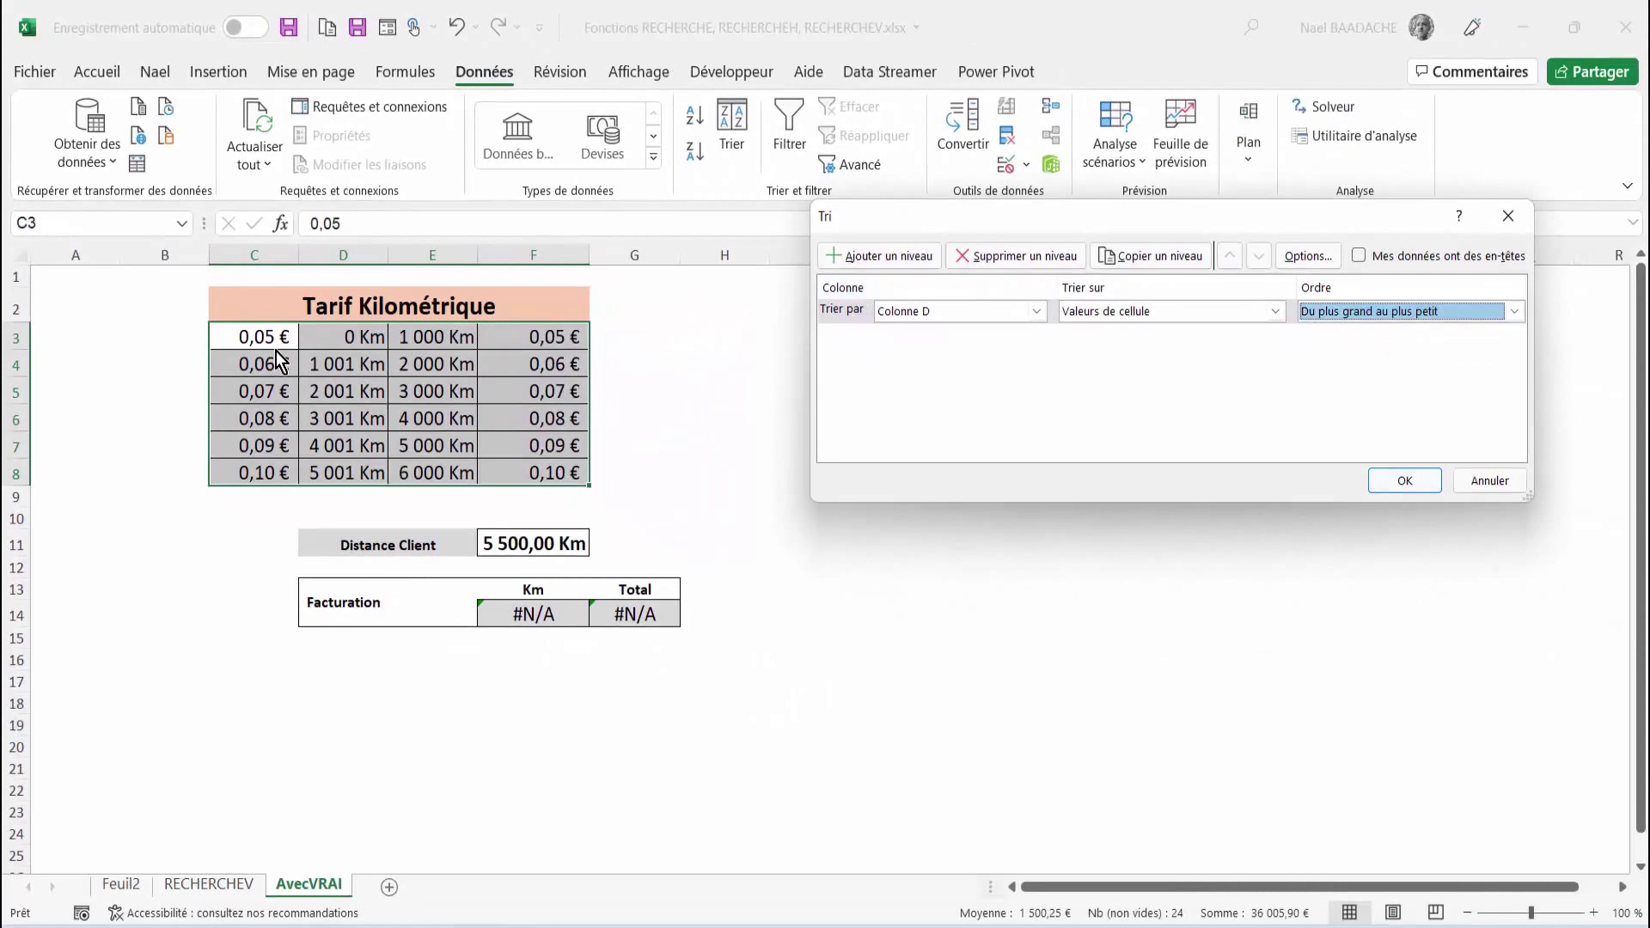
{"action": "left_click", "coordinate": [1064, 315]}
{"action": "left_click", "coordinate": [1044, 316]}
{"action": "left_click", "coordinate": [1044, 316]}
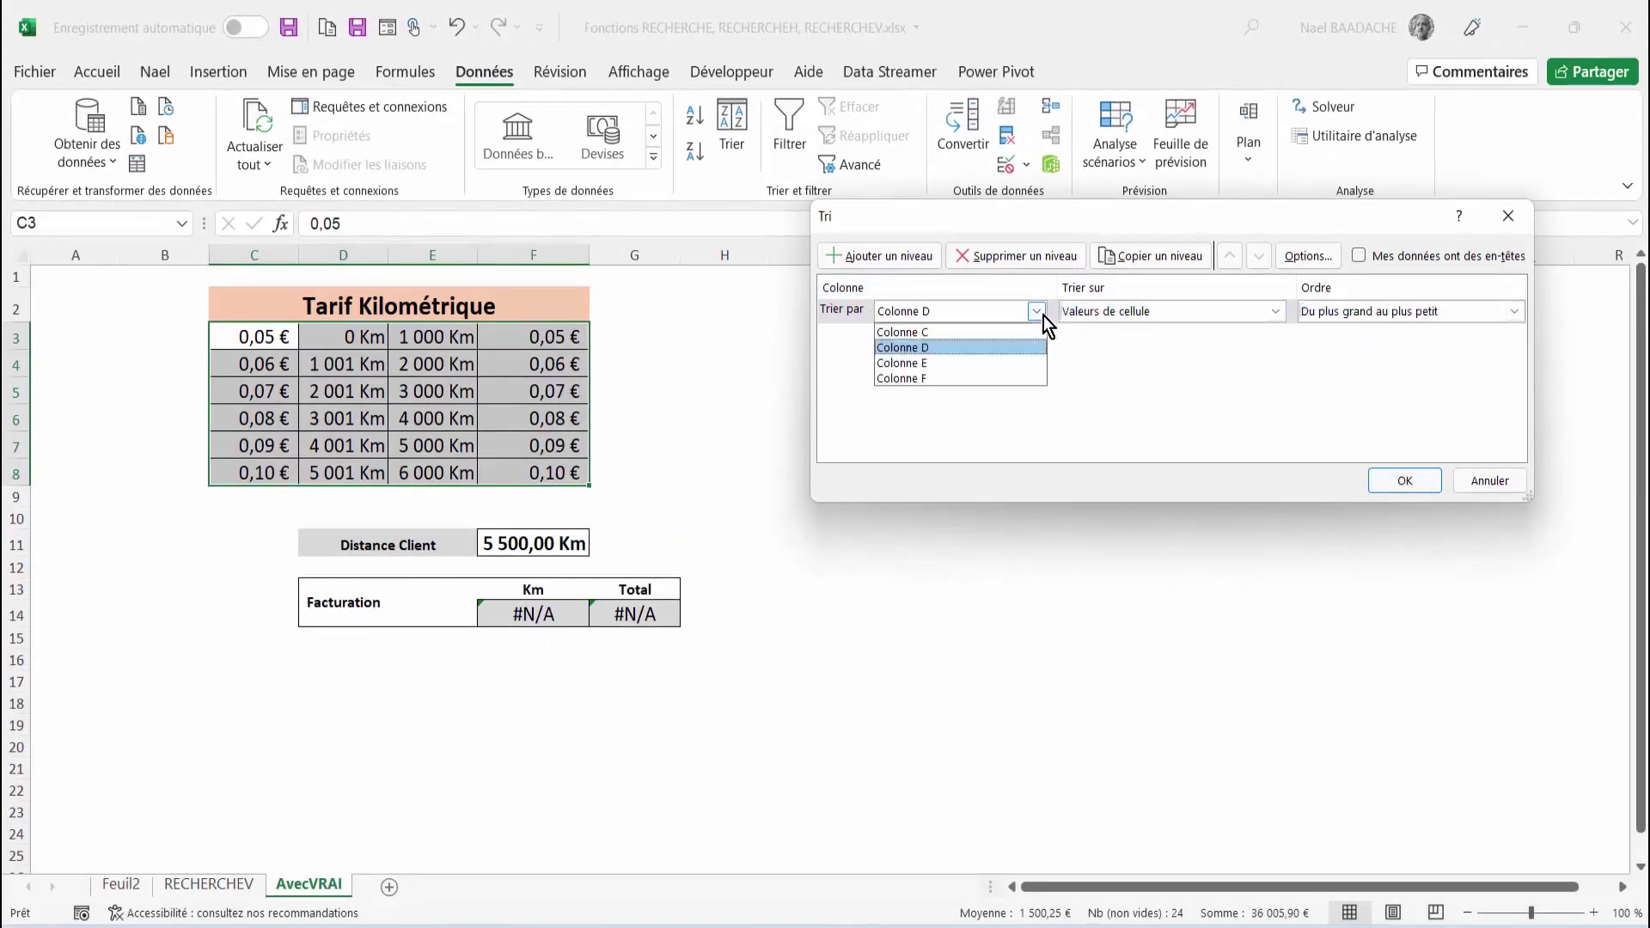
{"action": "left_click", "coordinate": [919, 335]}
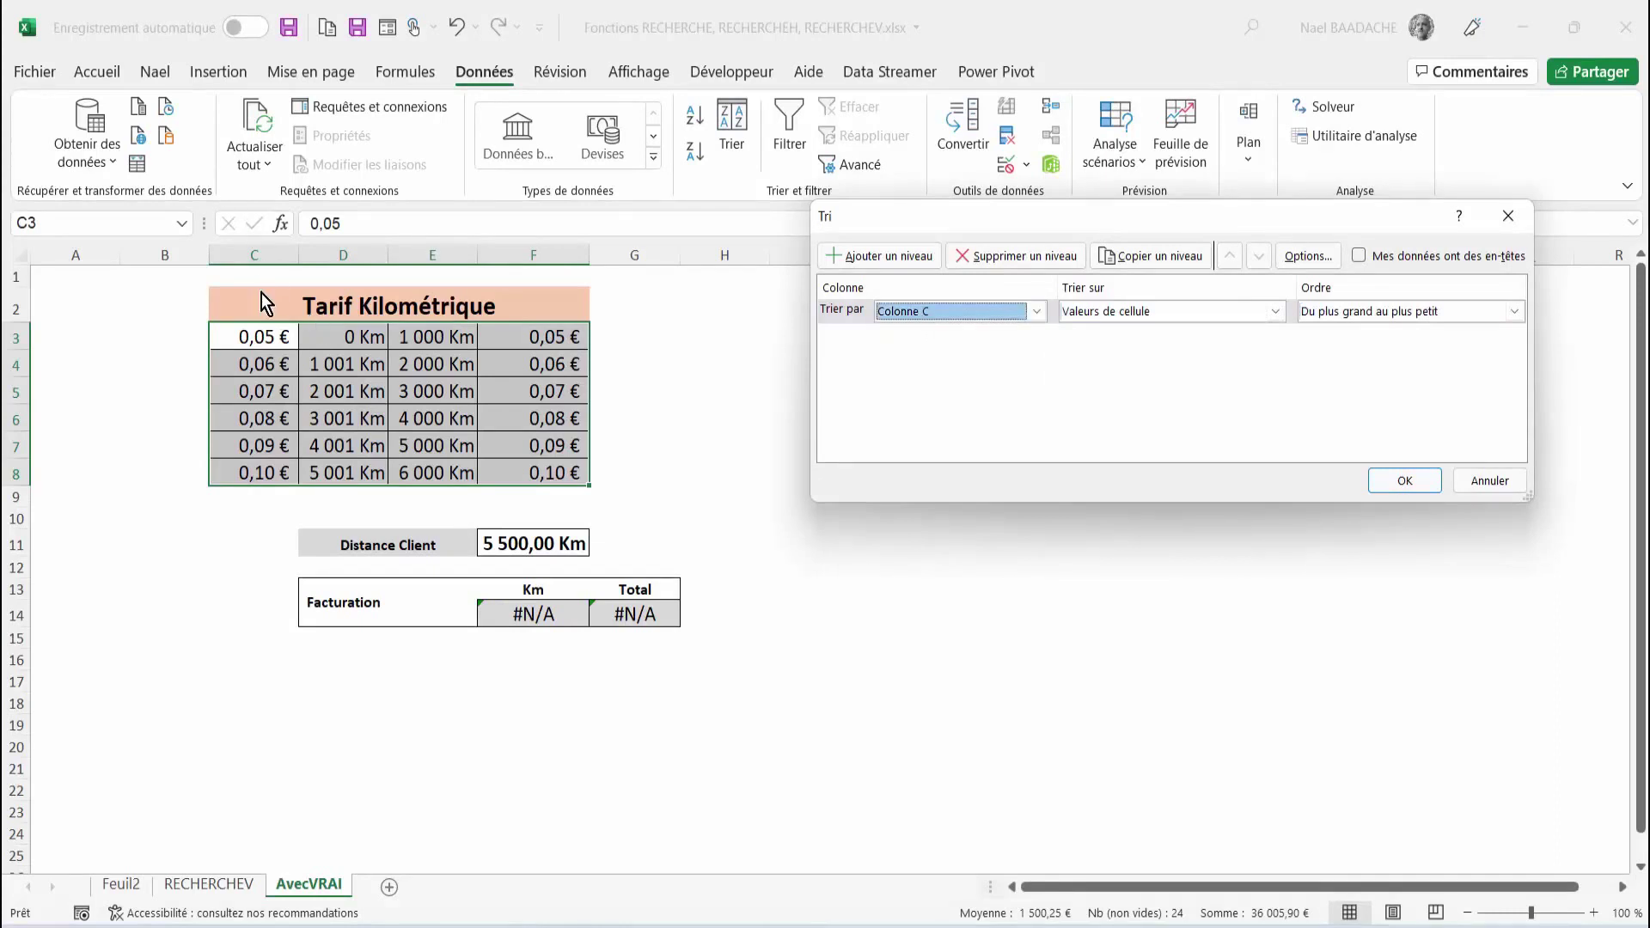
{"action": "left_click", "coordinate": [1404, 484]}
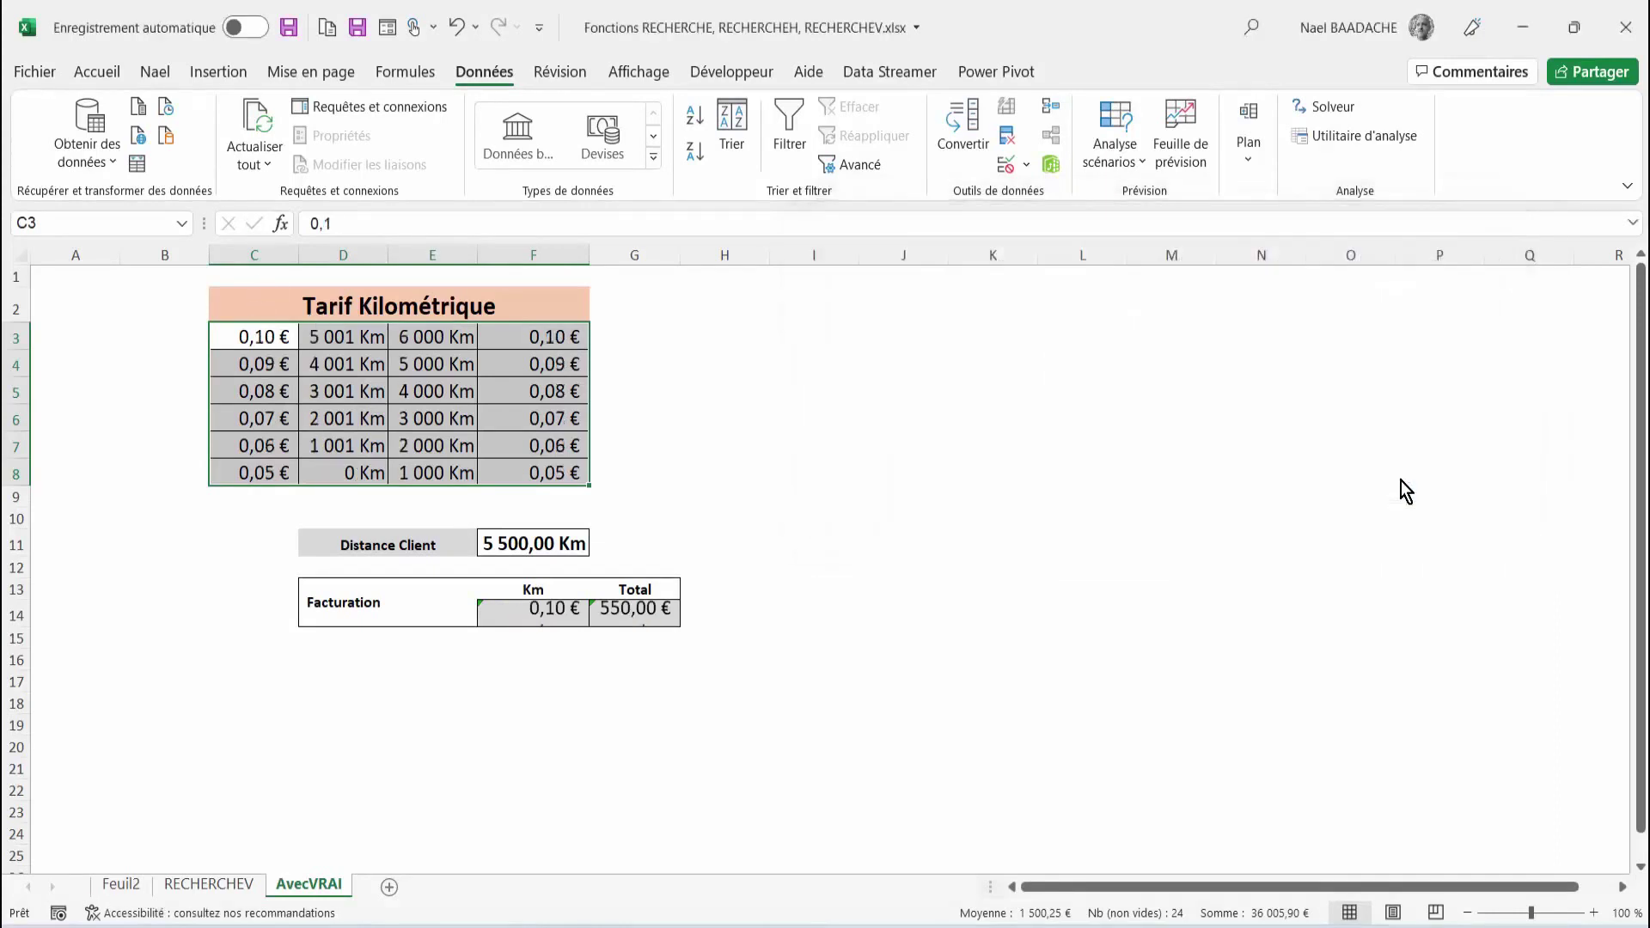
{"action": "left_click", "coordinate": [539, 619]}
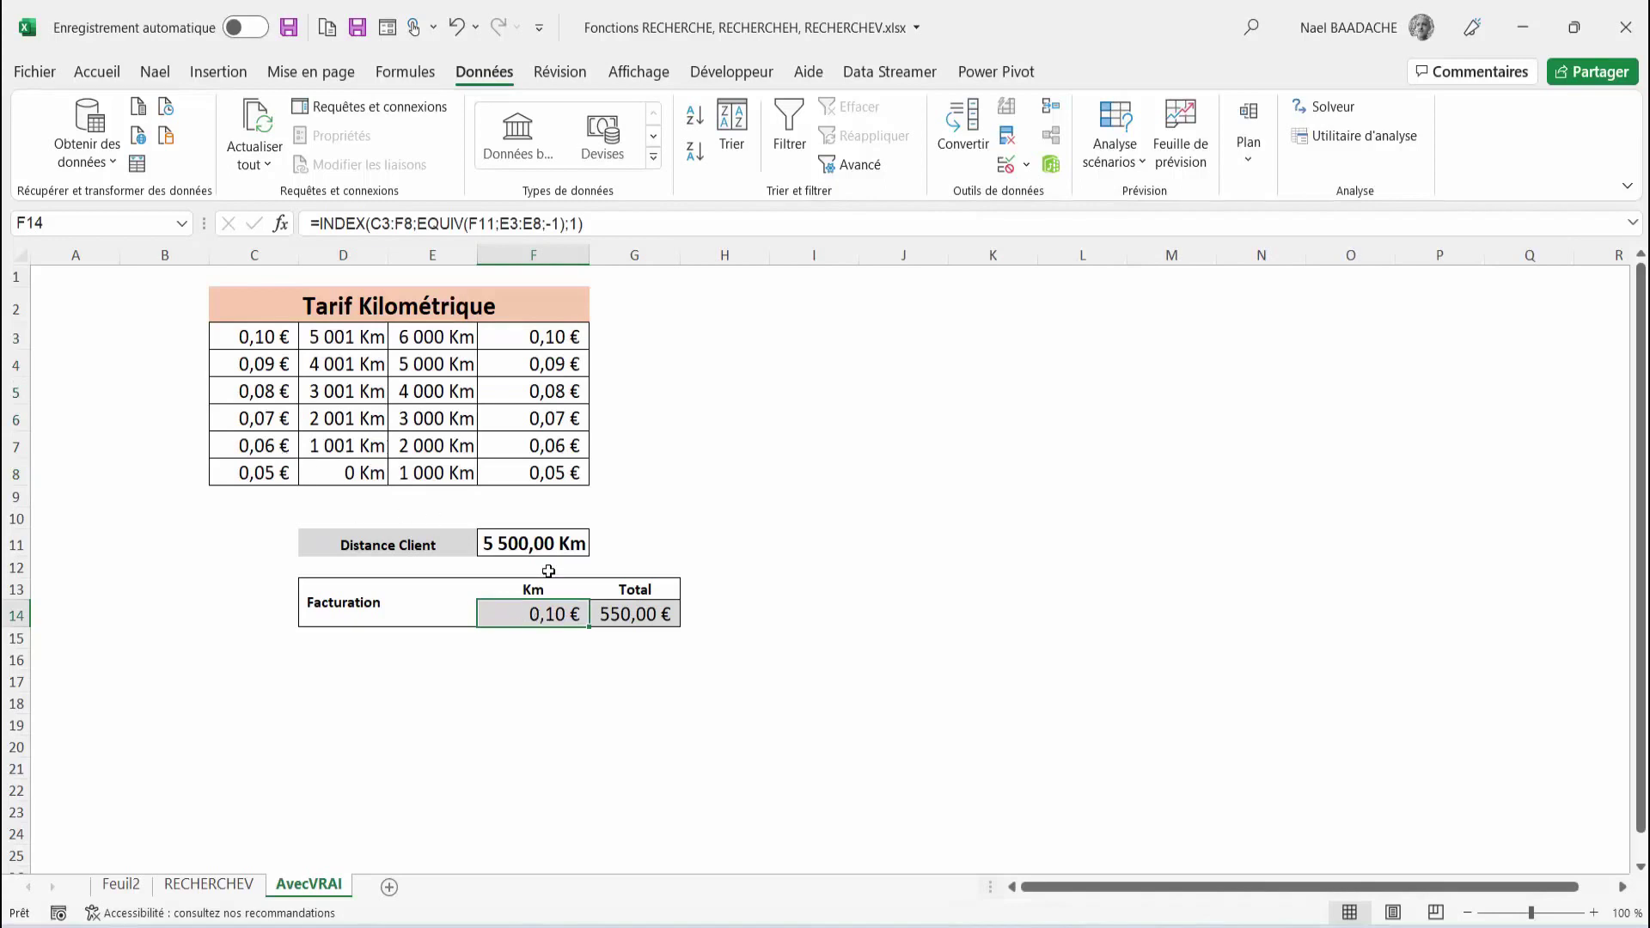
Check the 5 500 km distance against the 5 001–6 000 km row and the column C and F rates.
{"action": "left_click", "coordinate": [519, 544]}
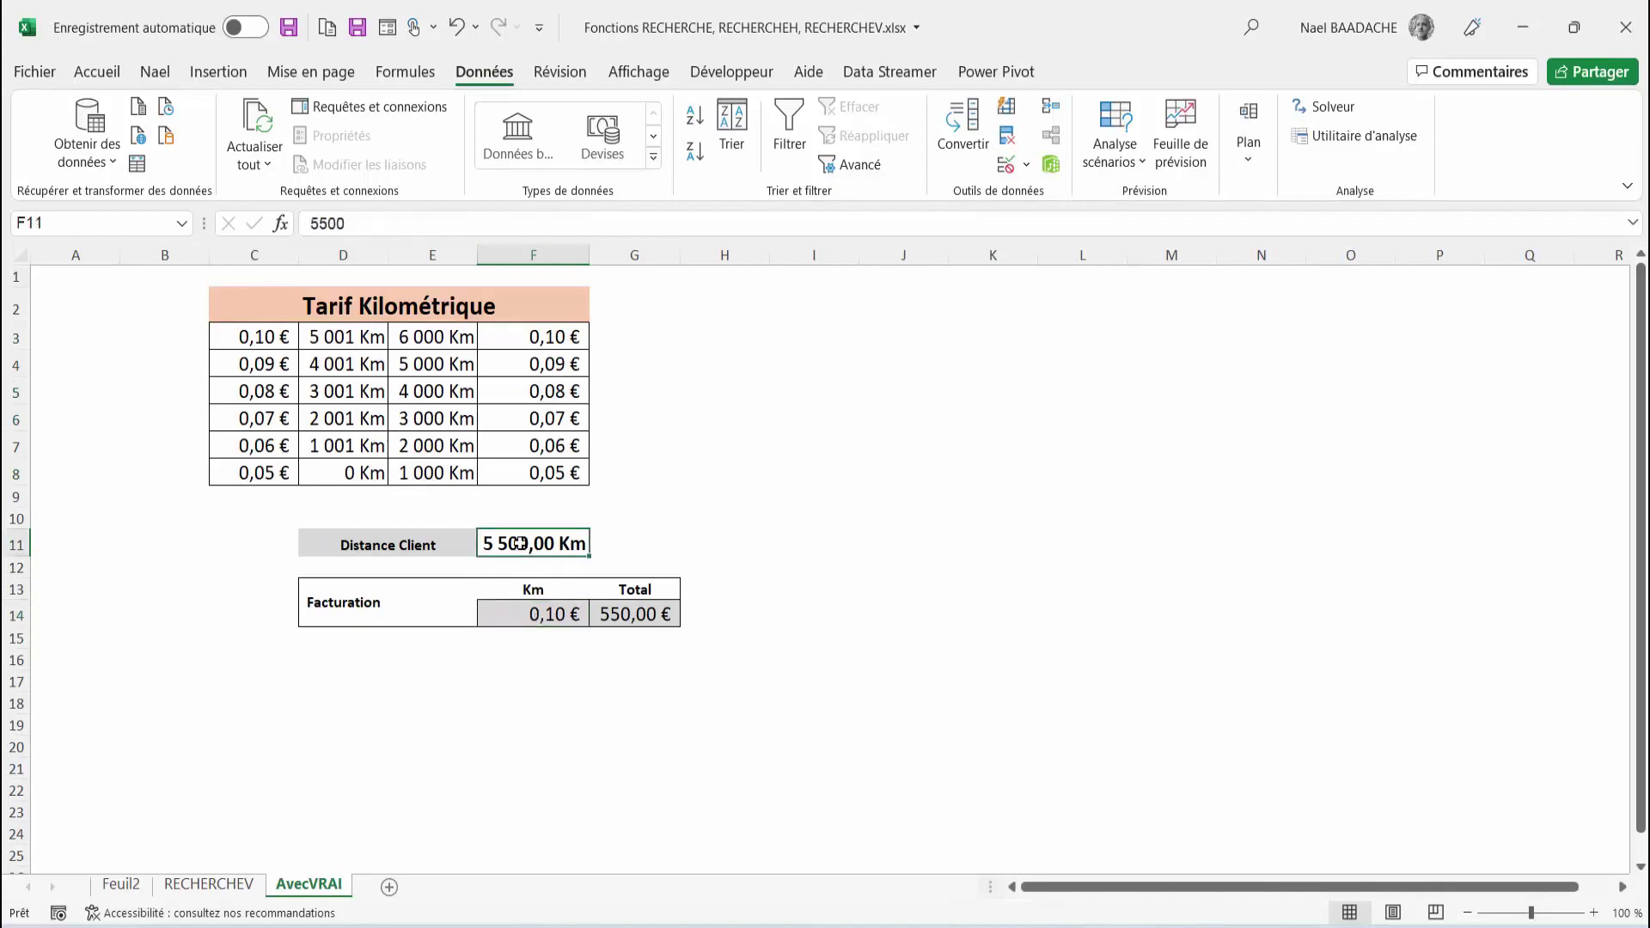
{"action": "left_click", "coordinate": [328, 337]}
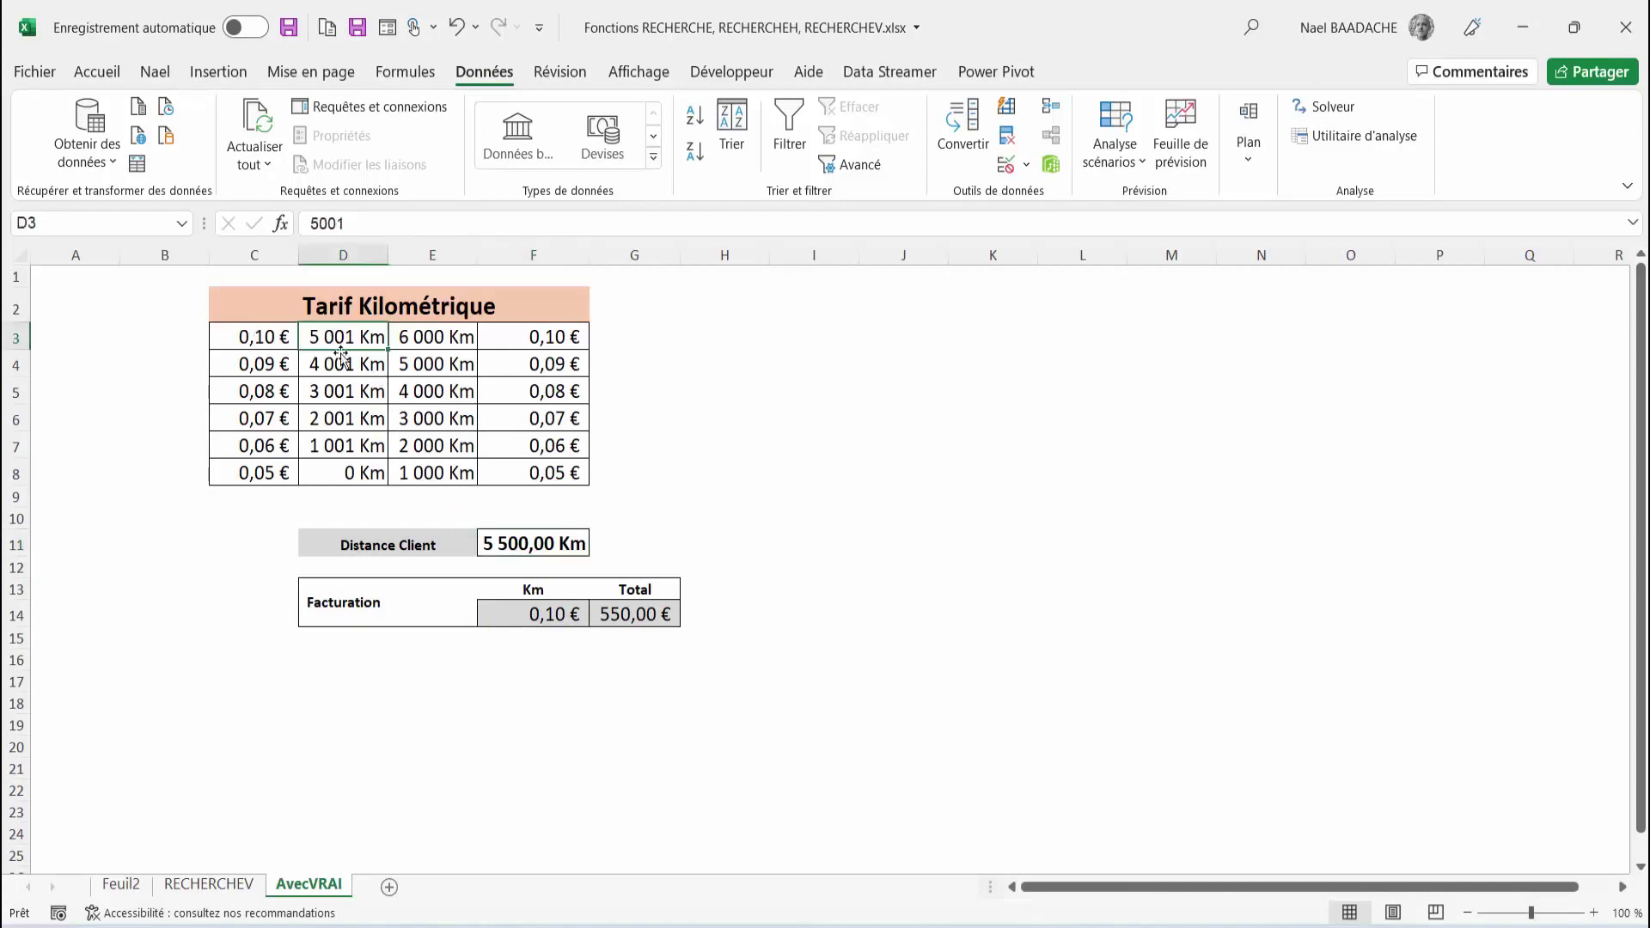
{"action": "left_click", "coordinate": [430, 338]}
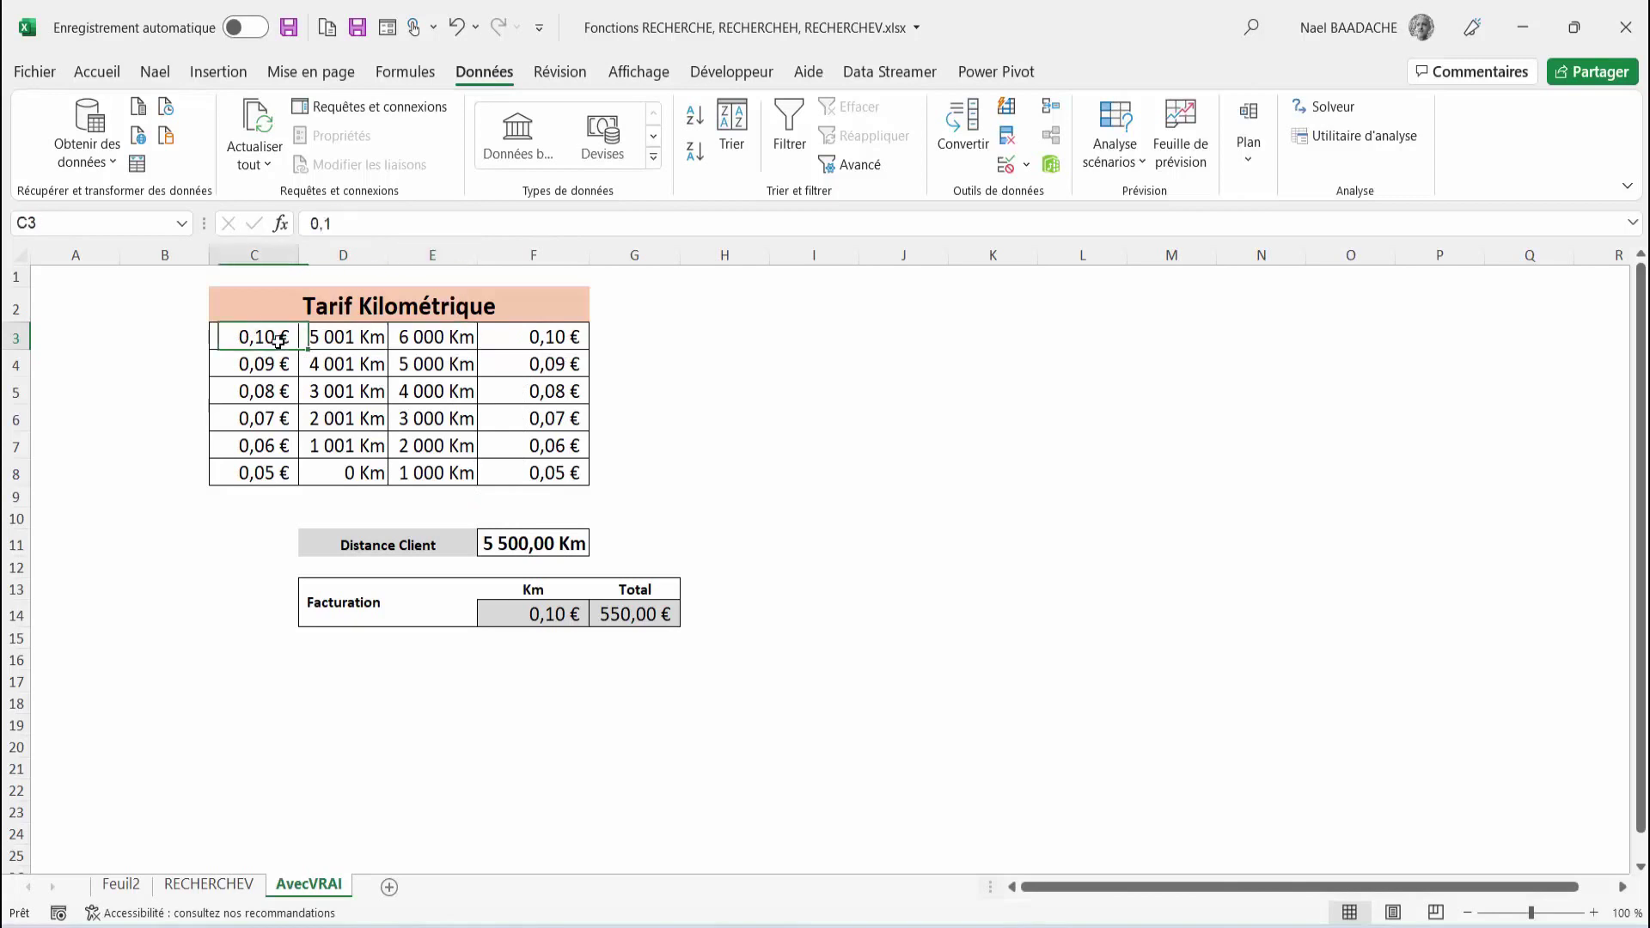
{"action": "left_click_drag", "start_coordinate": [279, 340], "coordinate": [277, 471]}
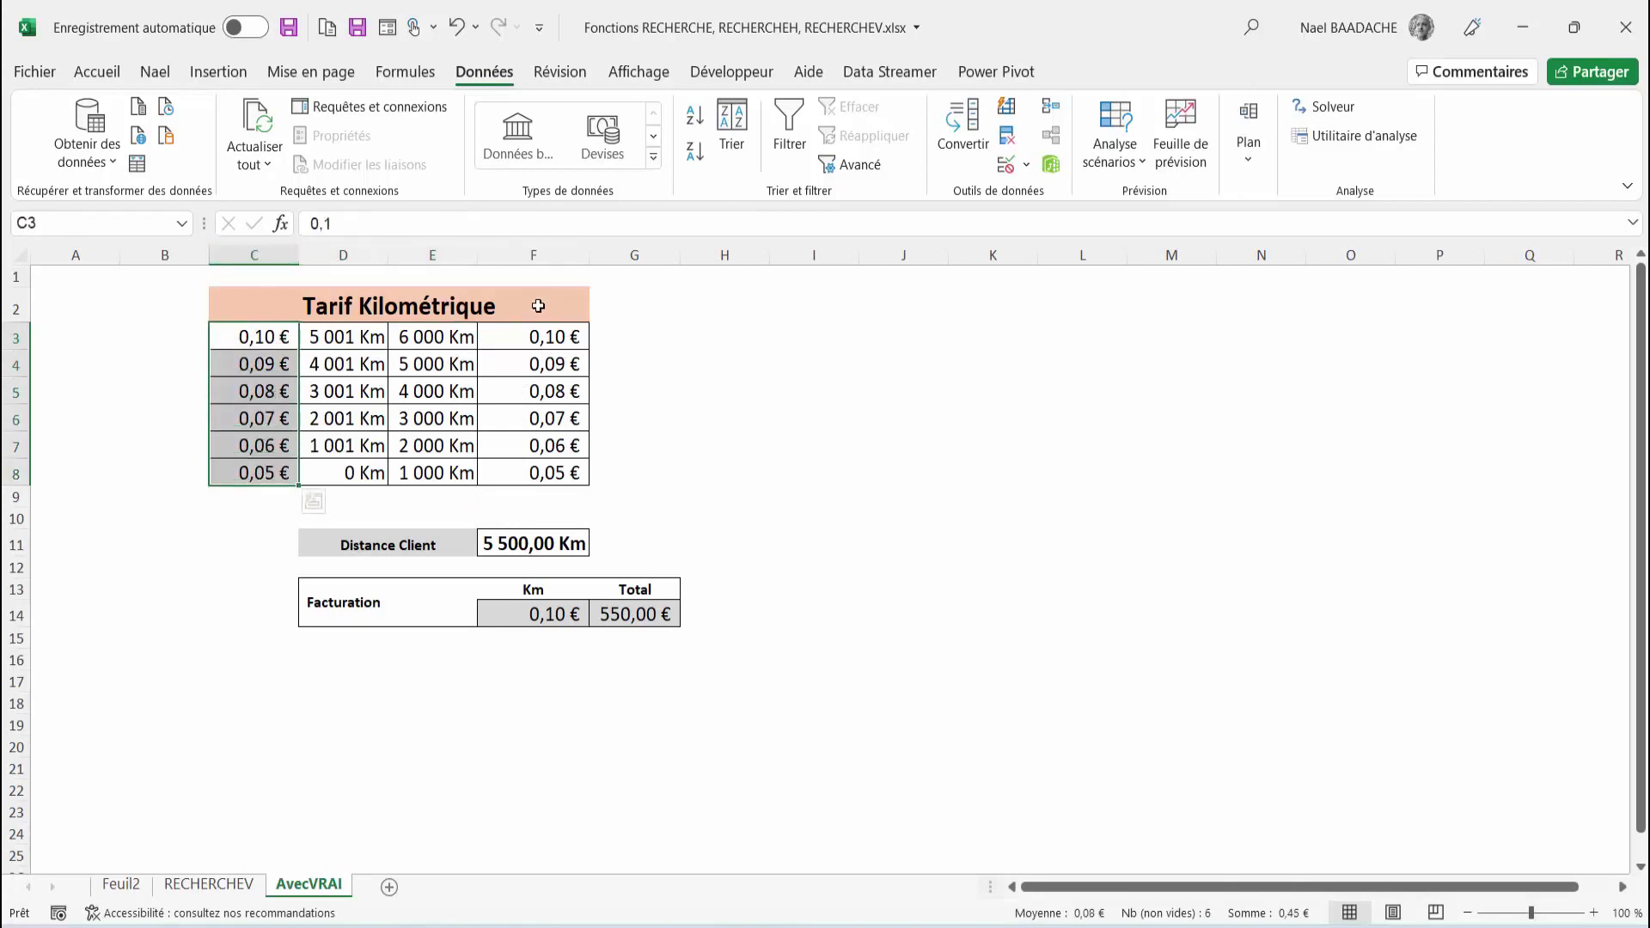
{"action": "left_click_drag", "start_coordinate": [542, 335], "coordinate": [544, 473]}
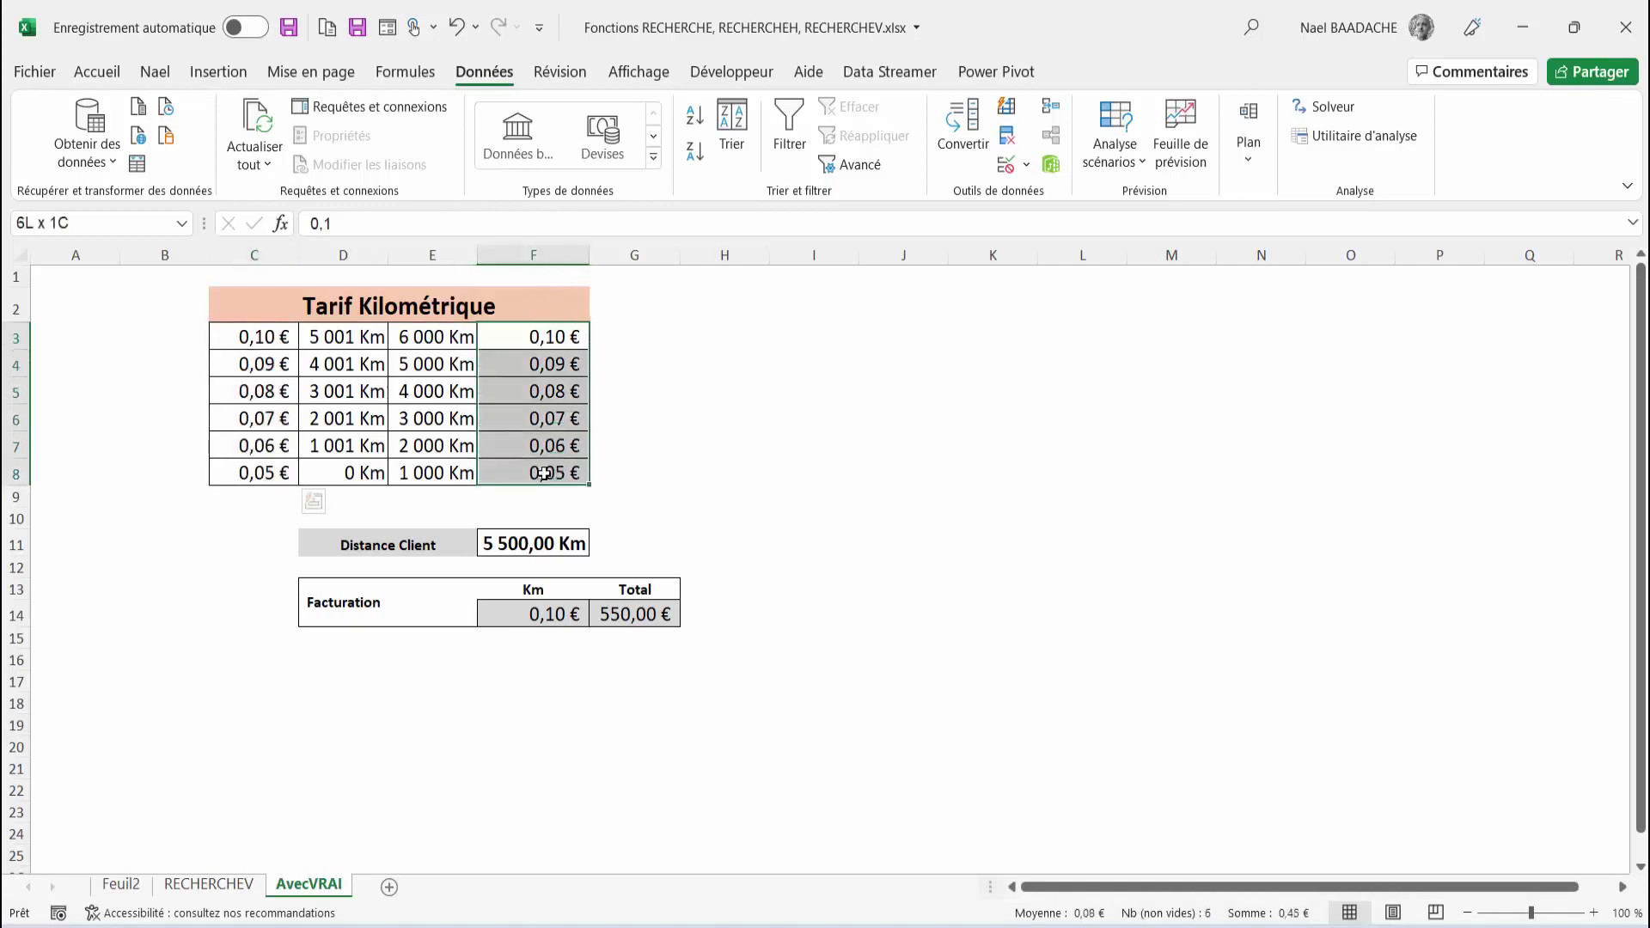
Change F14's INDEX column argument from 1 to 4 so the rate comes from column F.
{"action": "left_click", "coordinate": [536, 617]}
{"action": "double_click", "coordinate": [535, 617]}
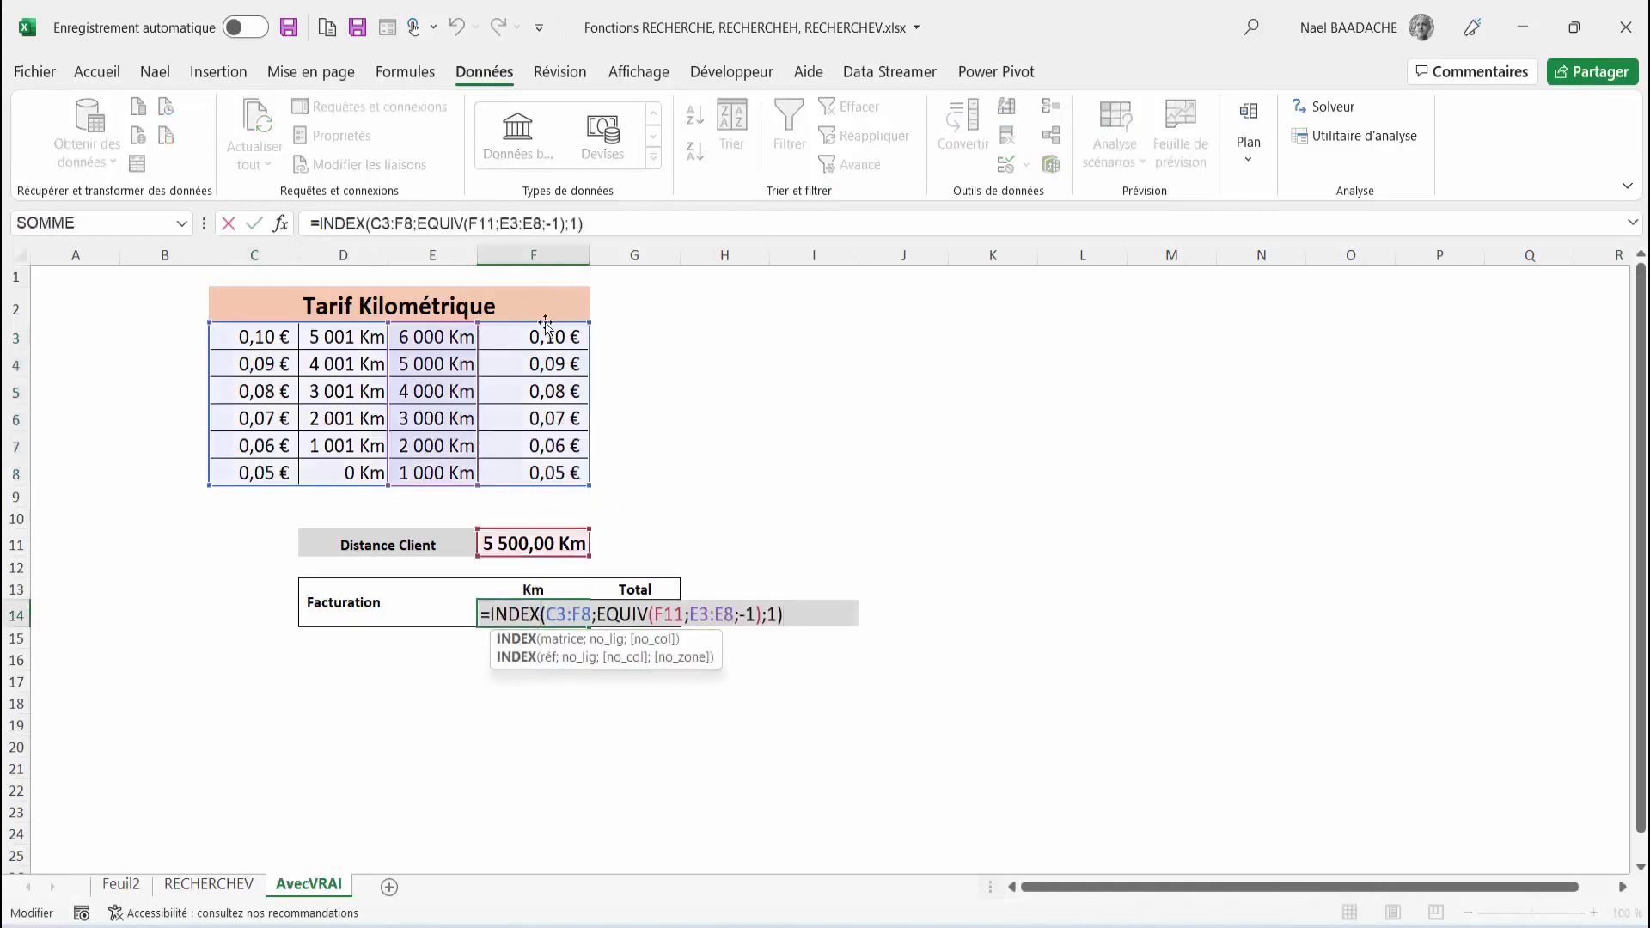
{"action": "left_click", "coordinate": [572, 223]}
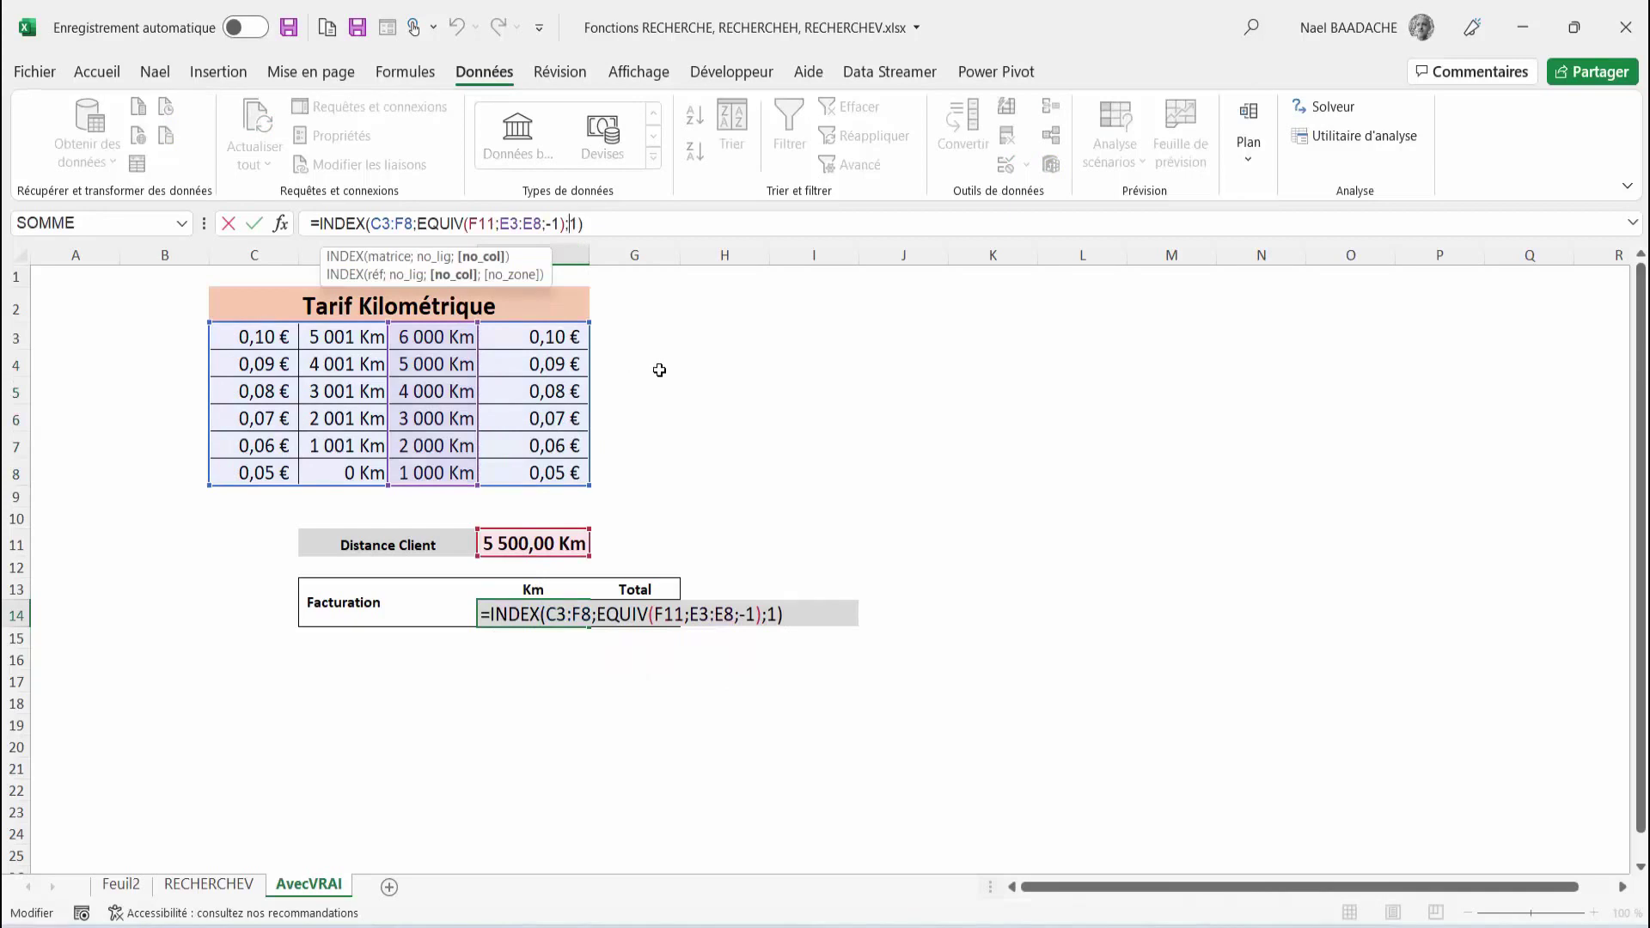
{"action": "key", "text": "Delete"}
{"action": "type", "text": "4"}
{"action": "key", "text": "Return"}
{"action": "key", "text": "Up"}
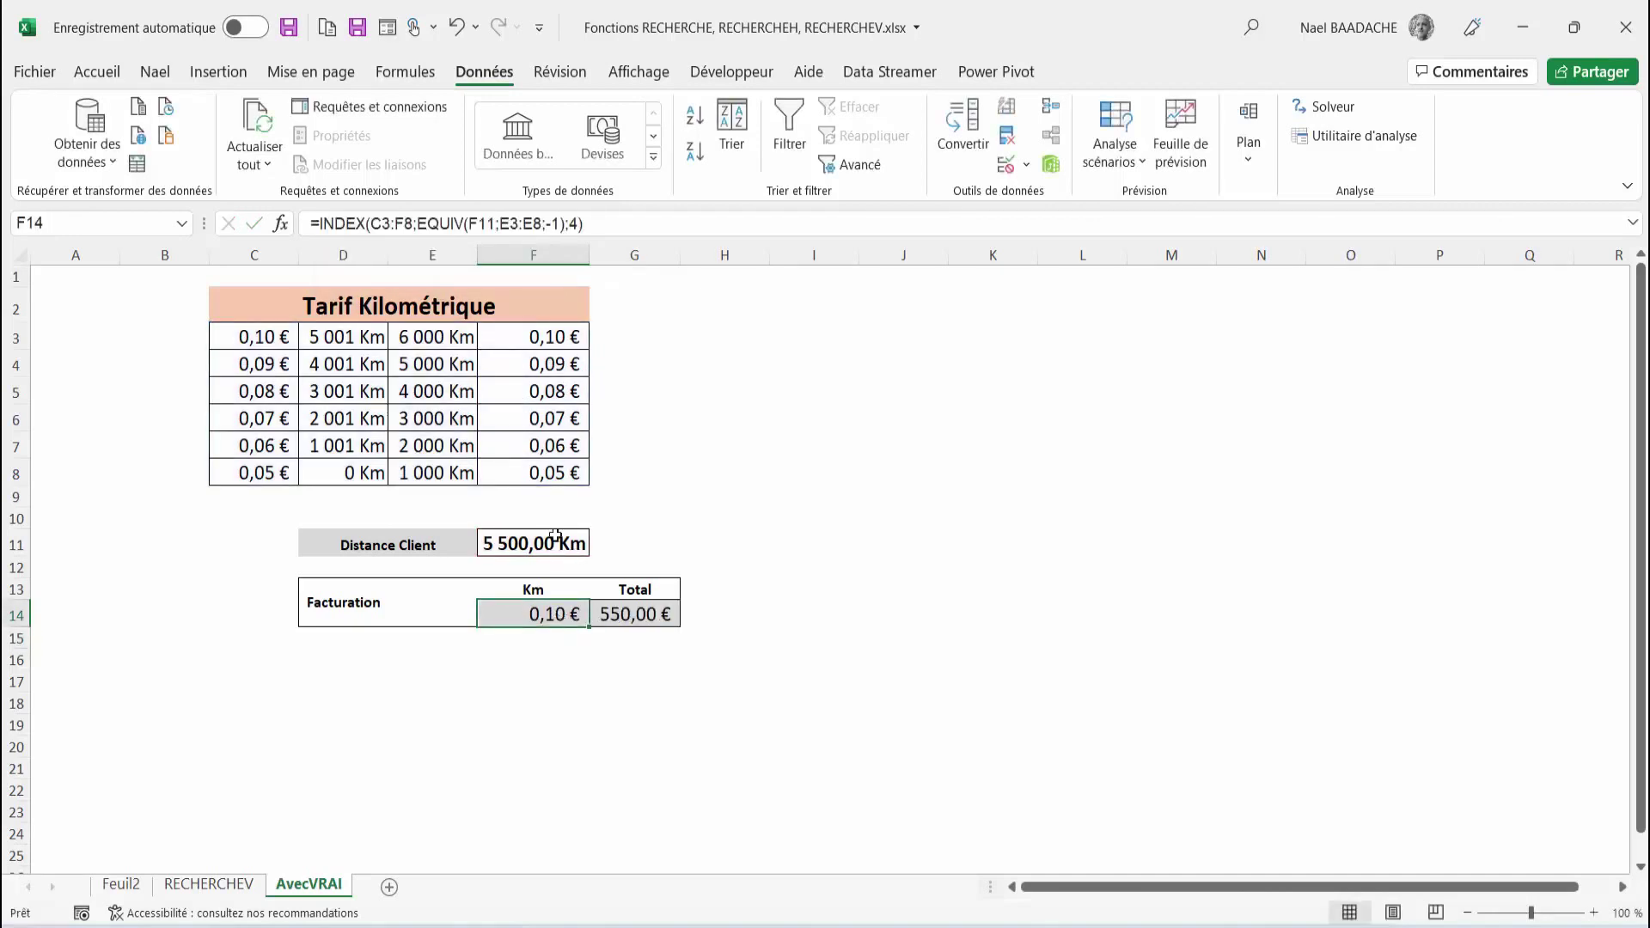
{"action": "left_click", "coordinate": [536, 337]}
Change the top rate in F3 from 0,1 to 0,12 €.
{"action": "key", "text": "F2"}
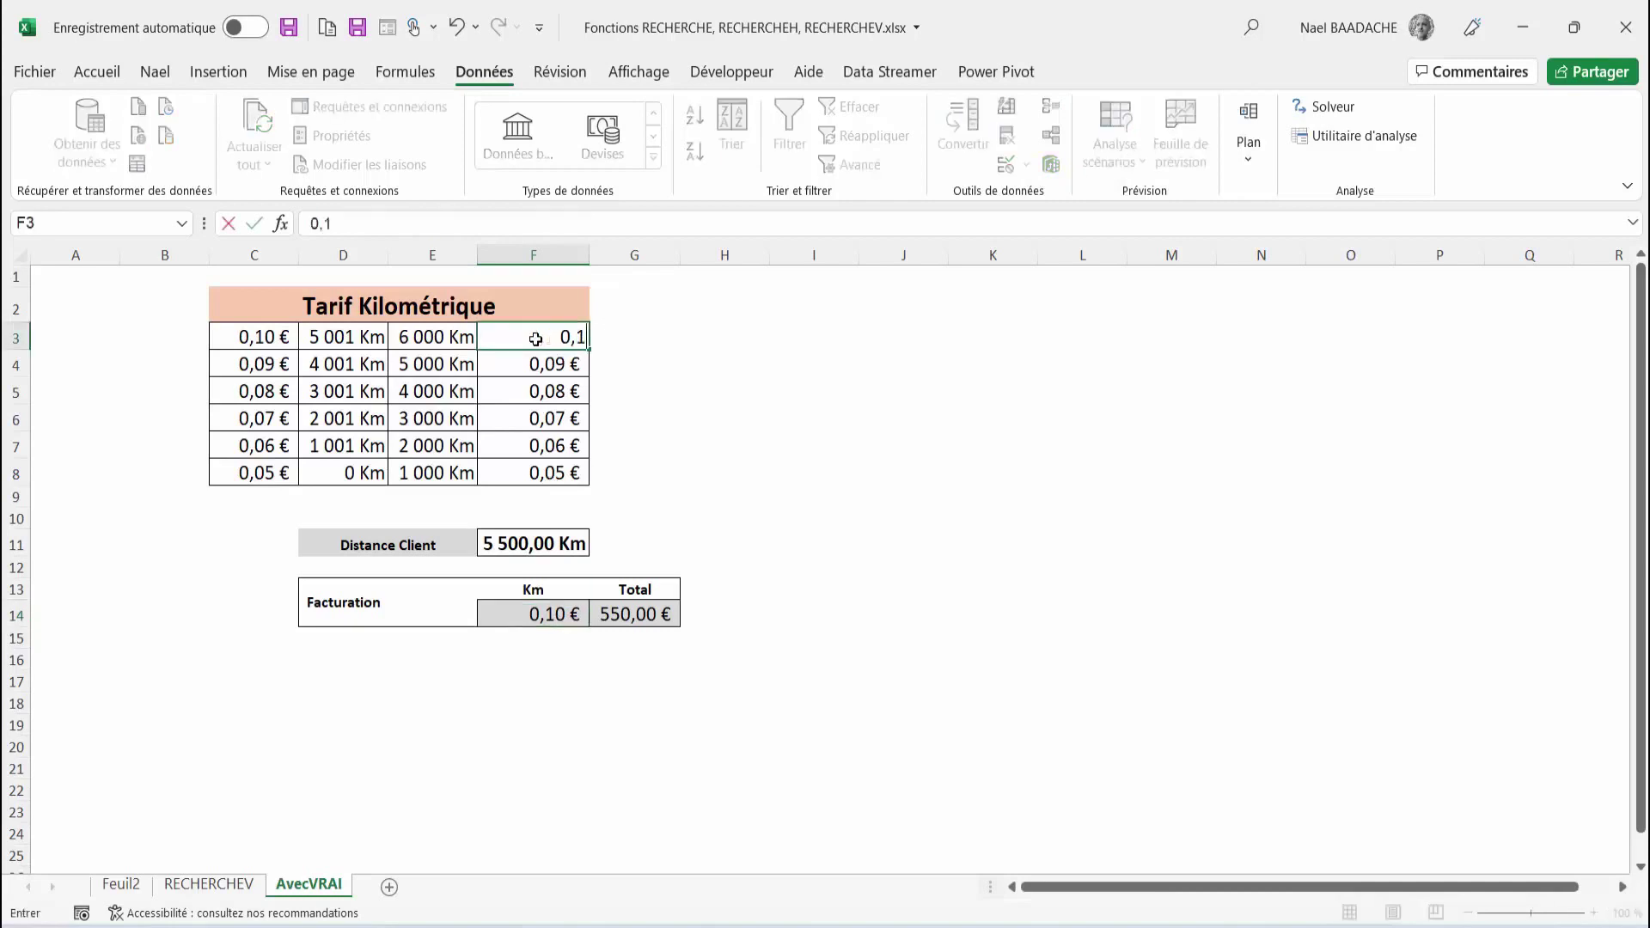
{"action": "type", "text": "2"}
{"action": "key", "text": "Return"}
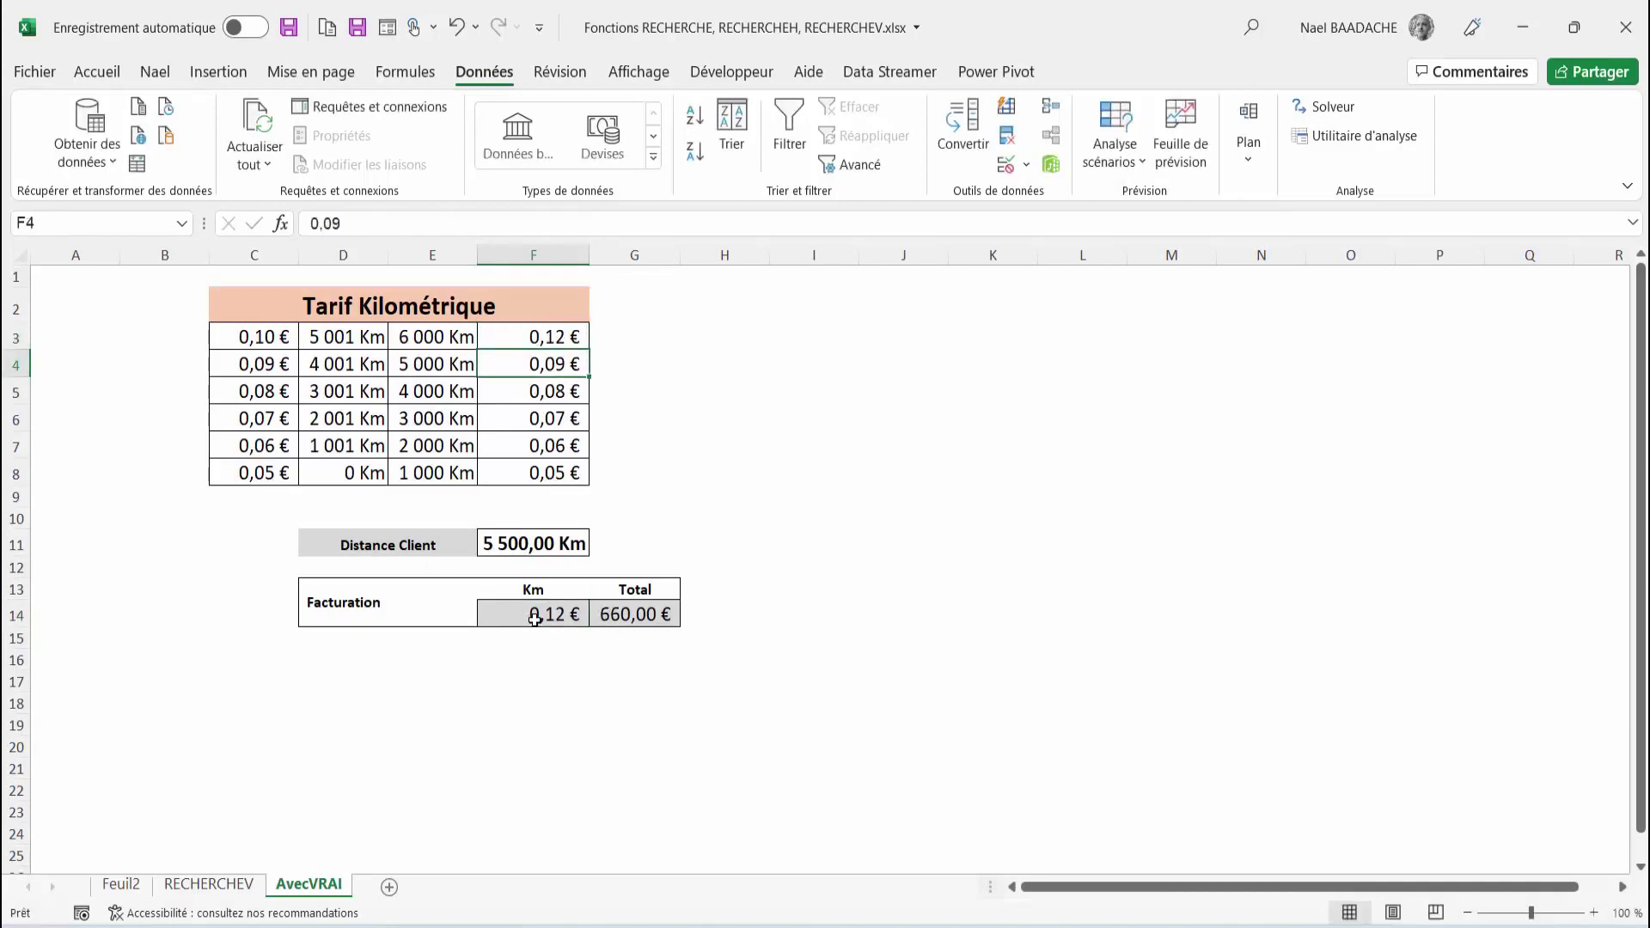
Check the updated F14 formula, then compare the F3 rate with the C3 rate.
{"action": "left_click", "coordinate": [535, 615]}
{"action": "left_click", "coordinate": [536, 338]}
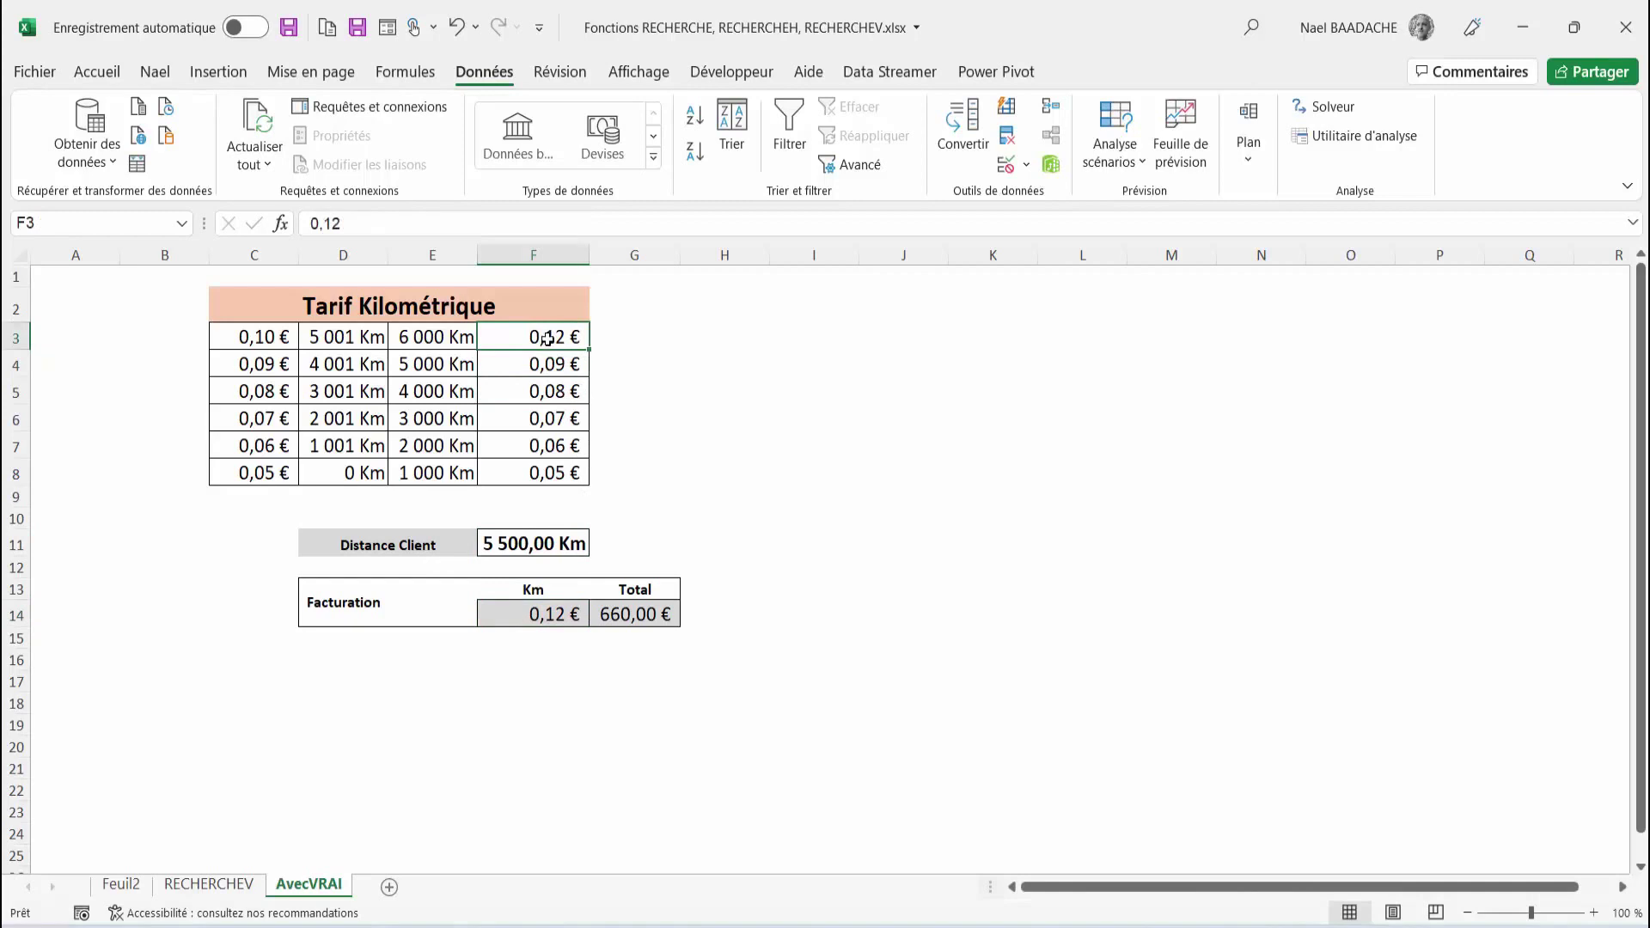
{"action": "left_click", "coordinate": [256, 344]}
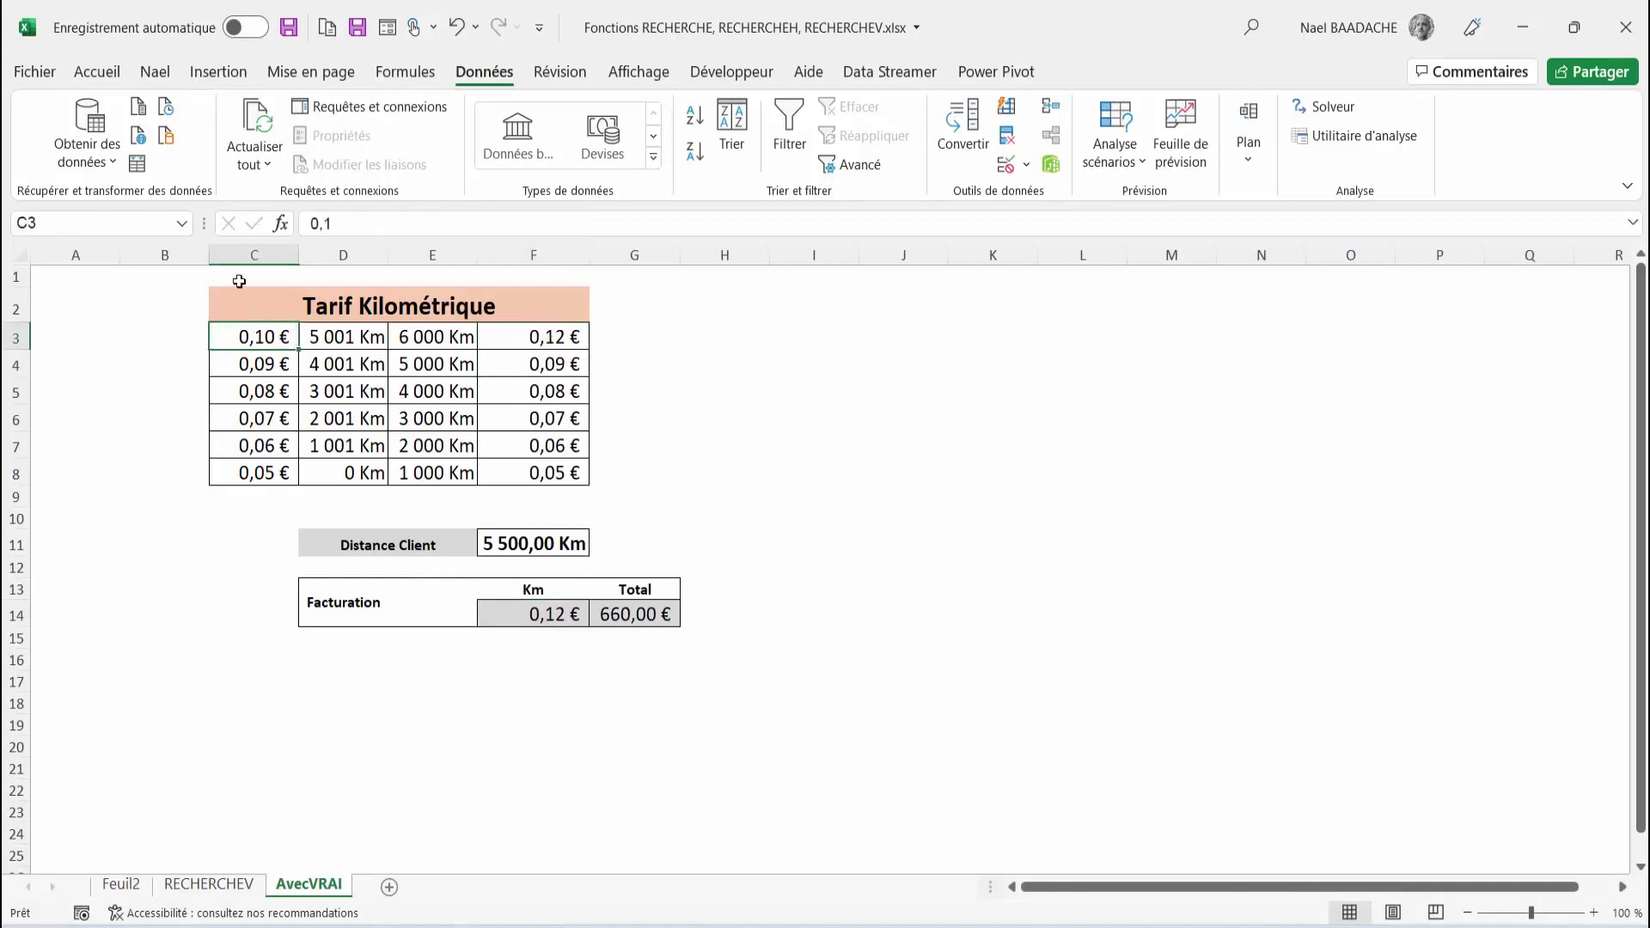